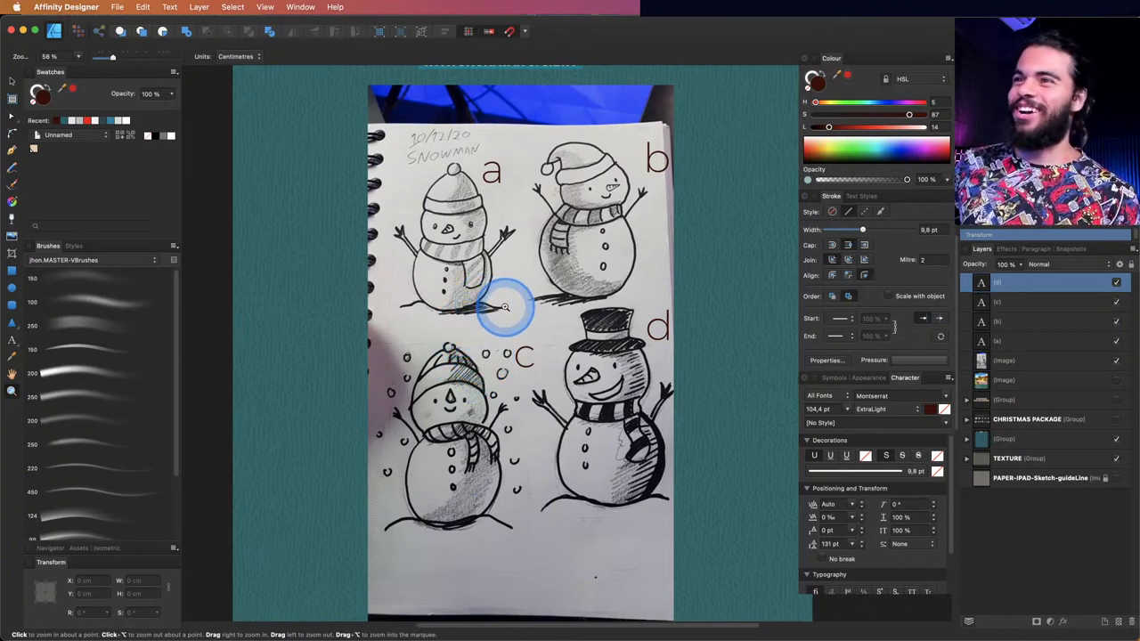
- Examine the four snowman sketches labelled a to d on the notebook page photo up close
scroll(505, 307, up, 6)
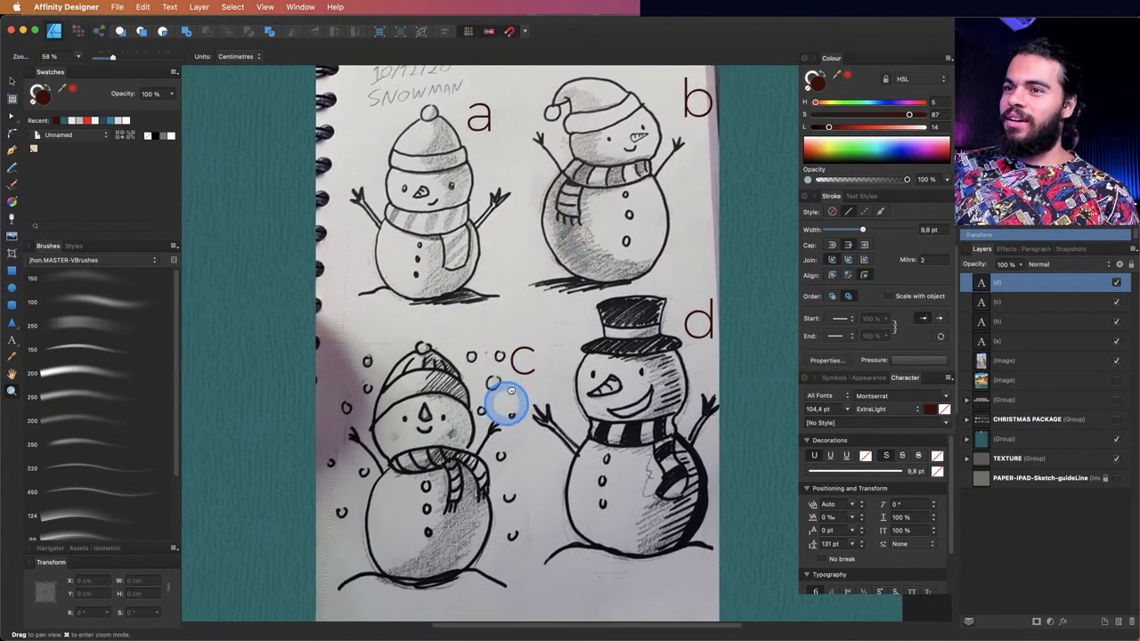
scroll(511, 390, up, 5)
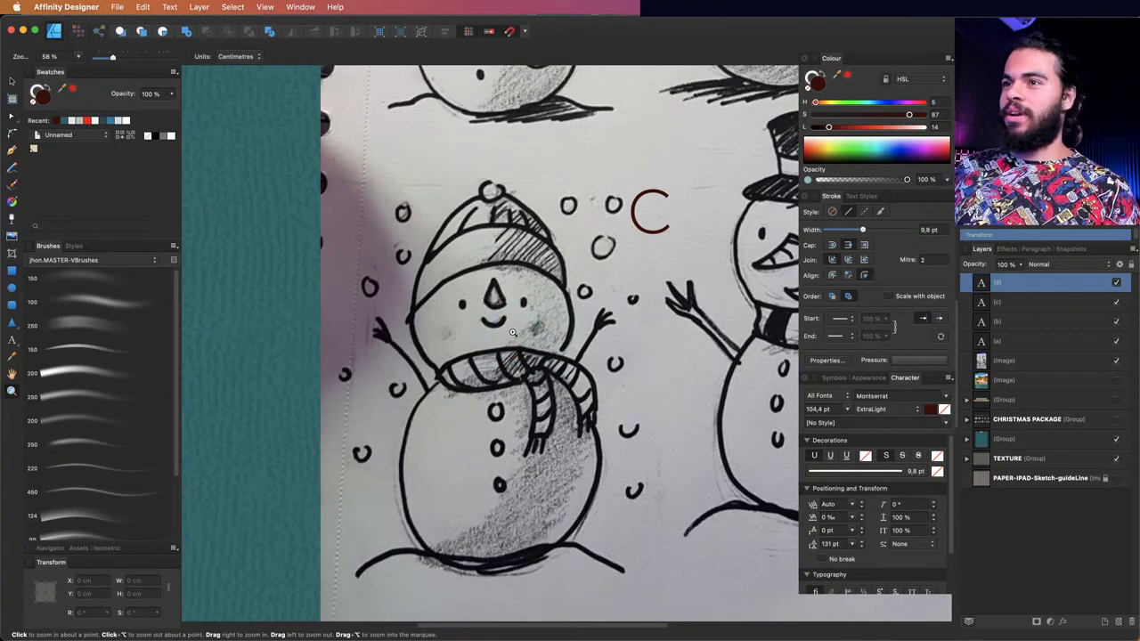
alt+click(458, 348)
click(623, 318)
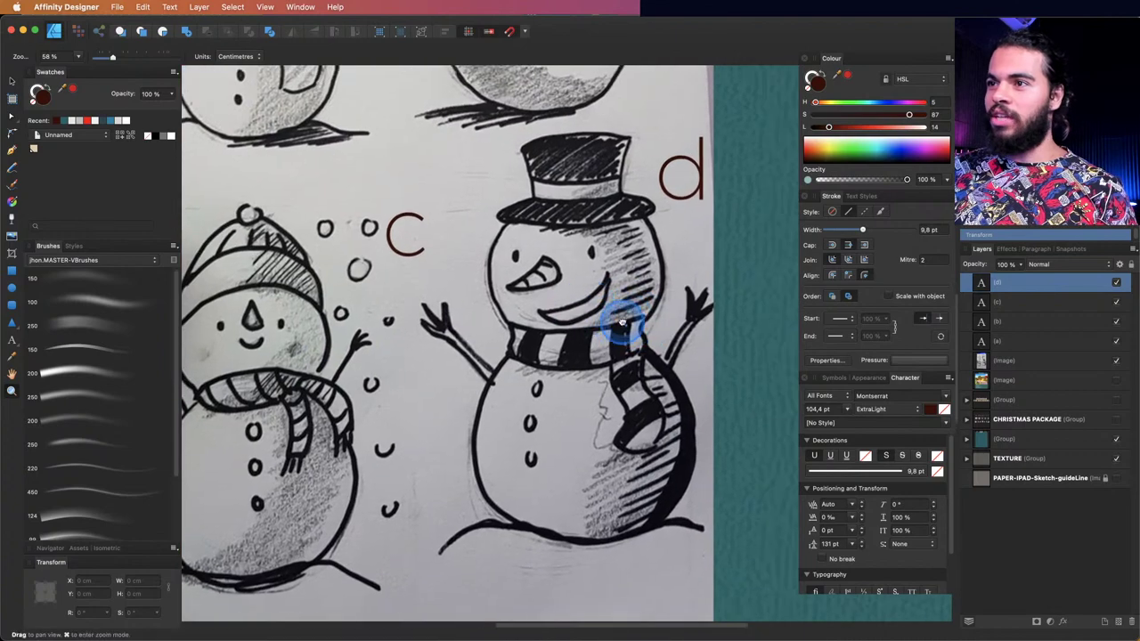
drag(577, 276, 537, 297)
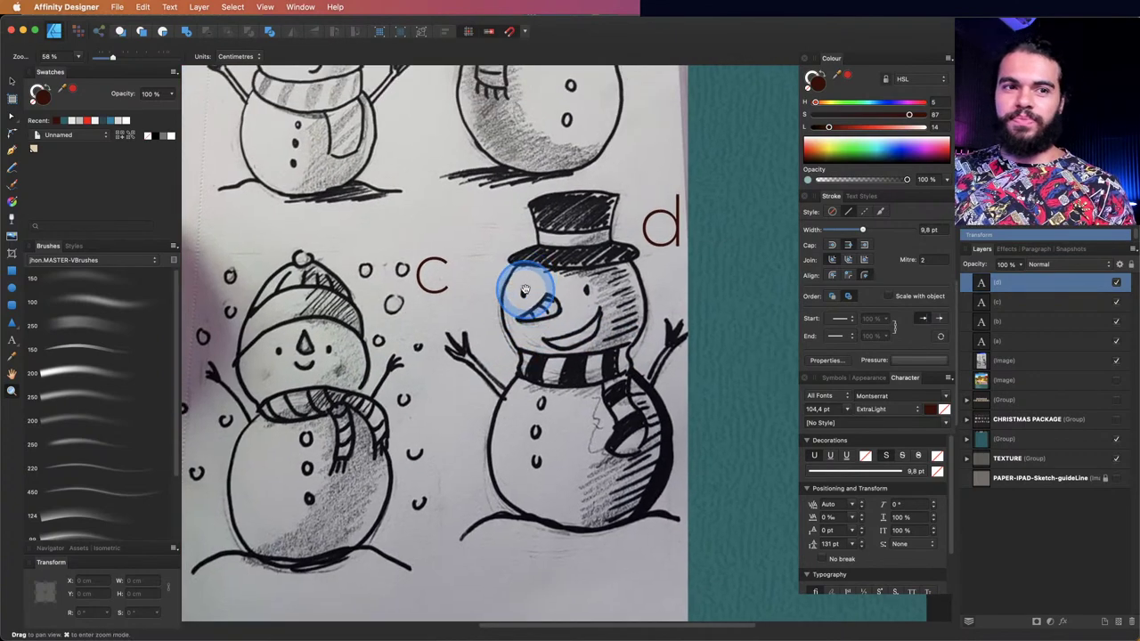
scroll(525, 294, up, 5)
scroll(526, 294, left, 3)
drag(399, 282, 459, 308)
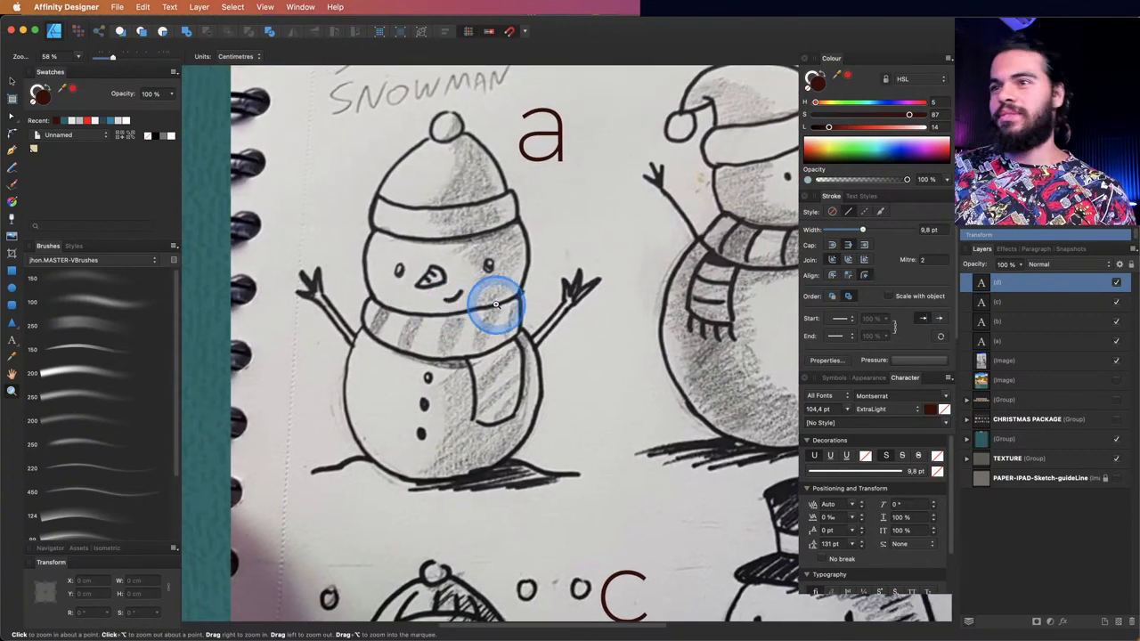
scroll(436, 296, right, 6)
scroll(436, 297, up, 1)
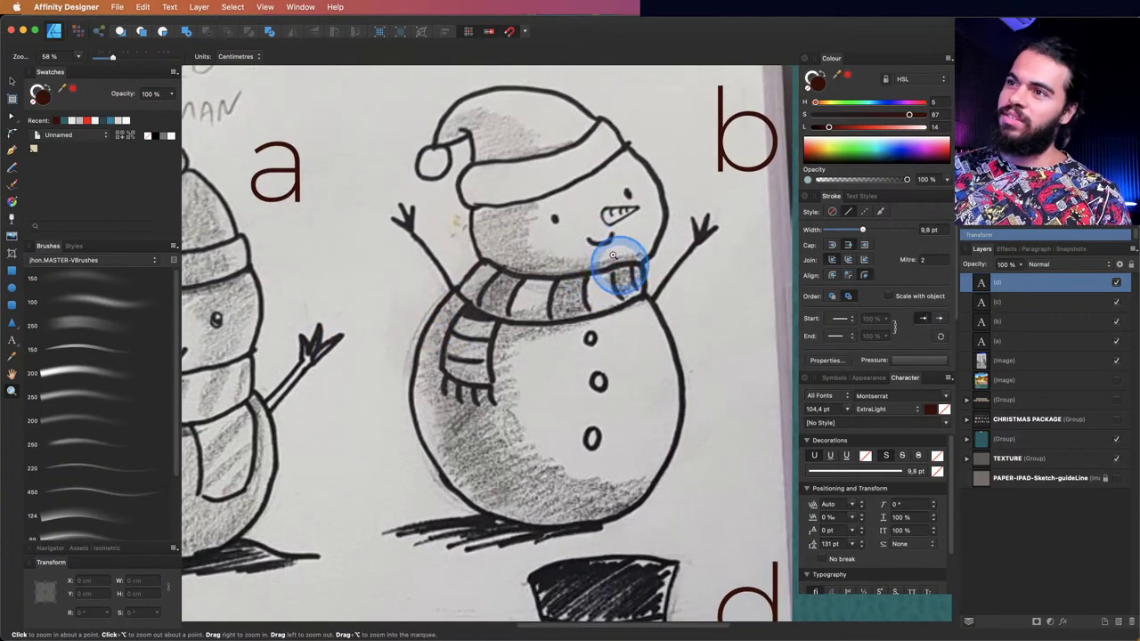
drag(591, 253, 497, 321)
scroll(497, 320, down, 5)
scroll(497, 320, left, 2)
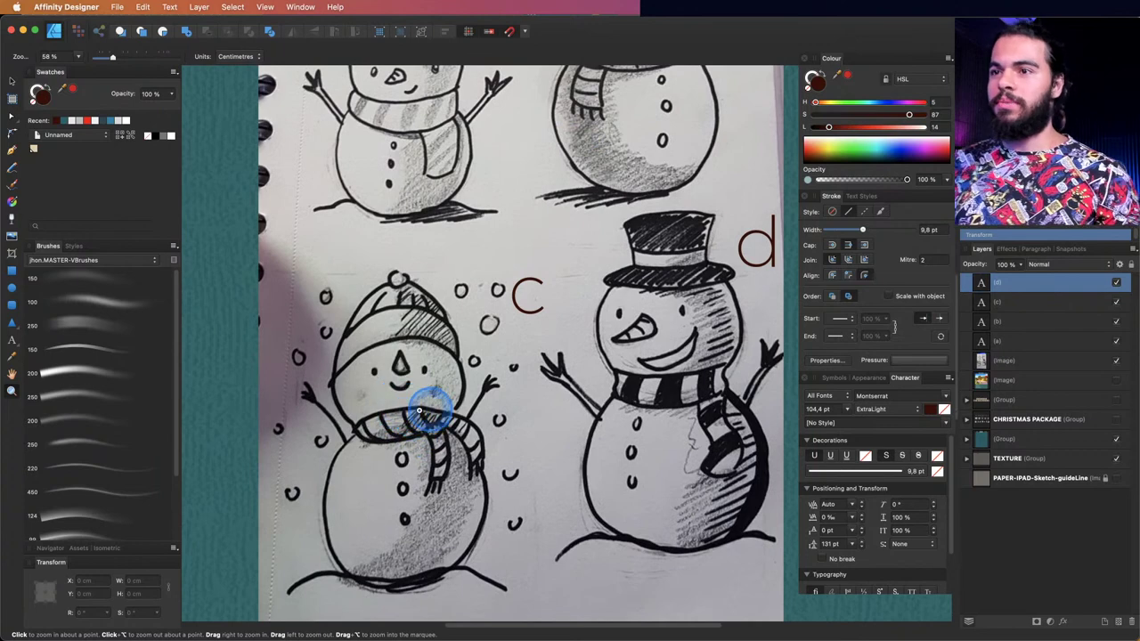
scroll(419, 412, down, 2)
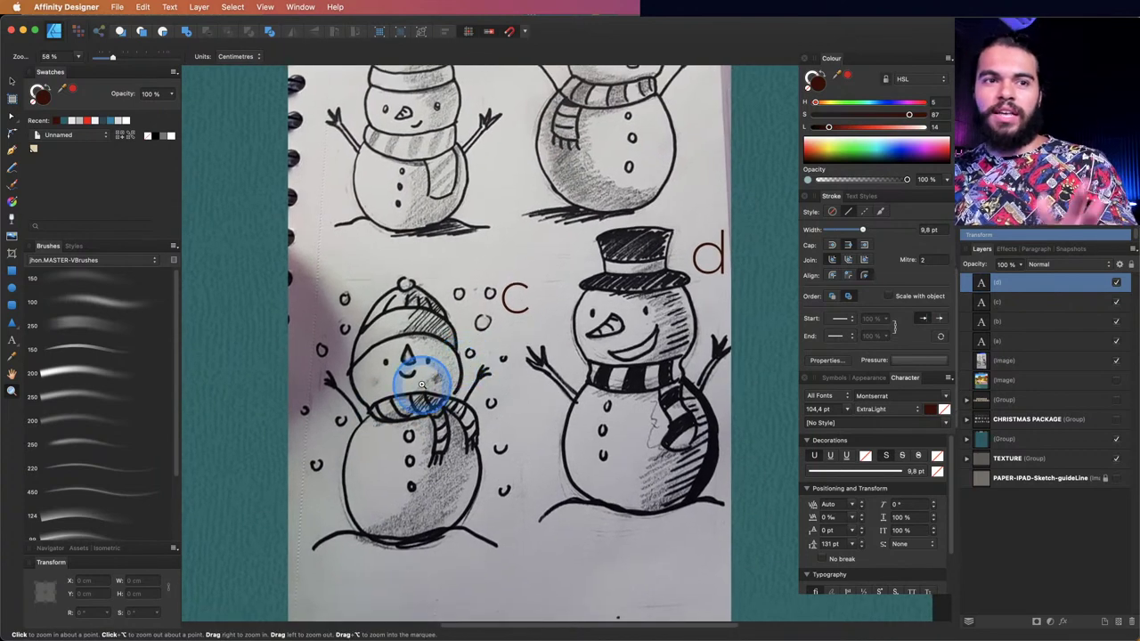
scroll(414, 367, down, 1)
scroll(414, 367, left, 1)
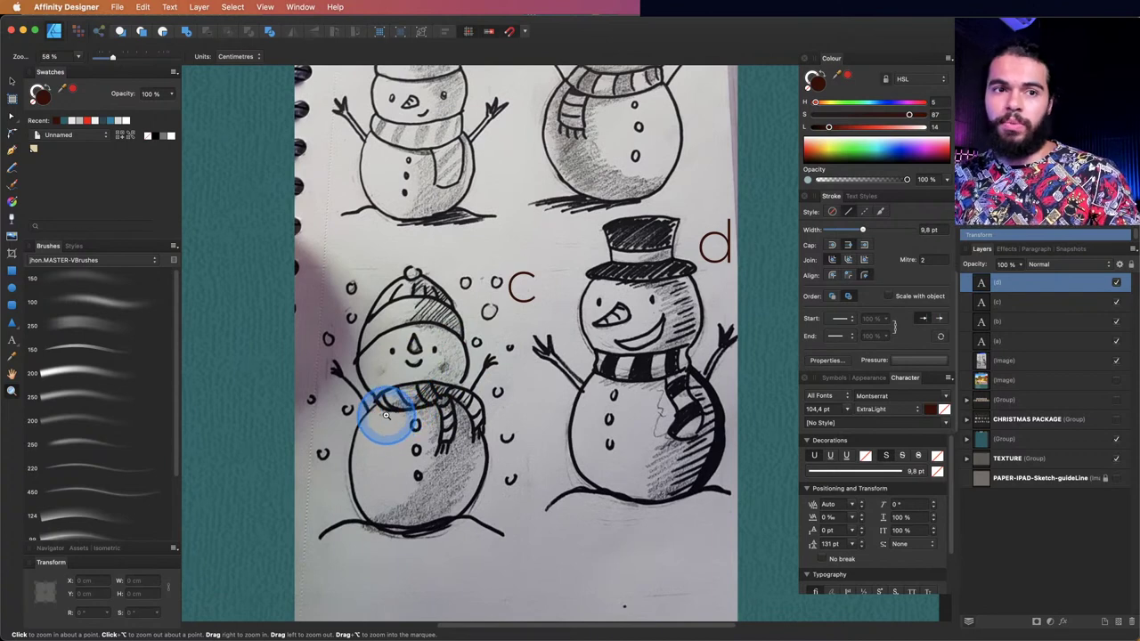
scroll(390, 392, down, 3)
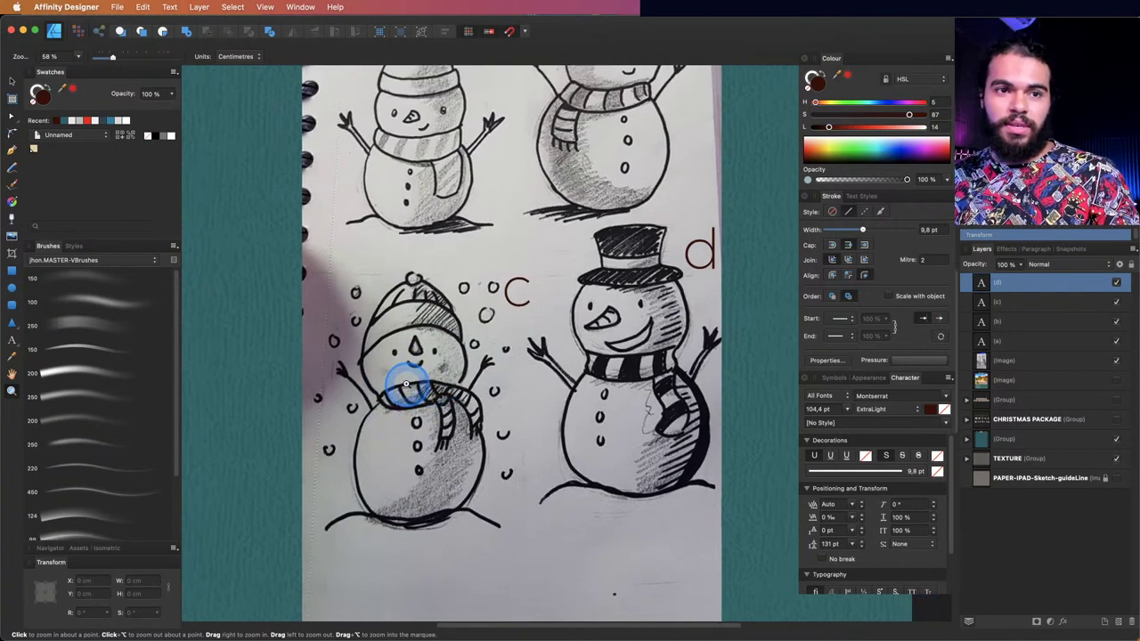
scroll(433, 382, up, 2)
scroll(432, 382, left, 1)
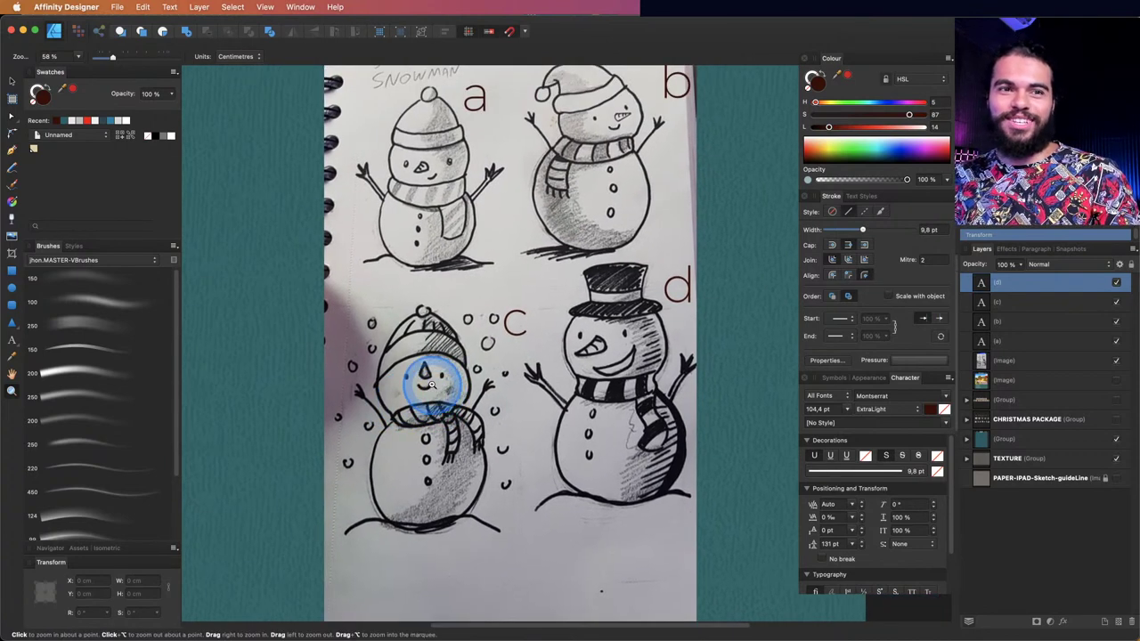
scroll(446, 361, down, 2)
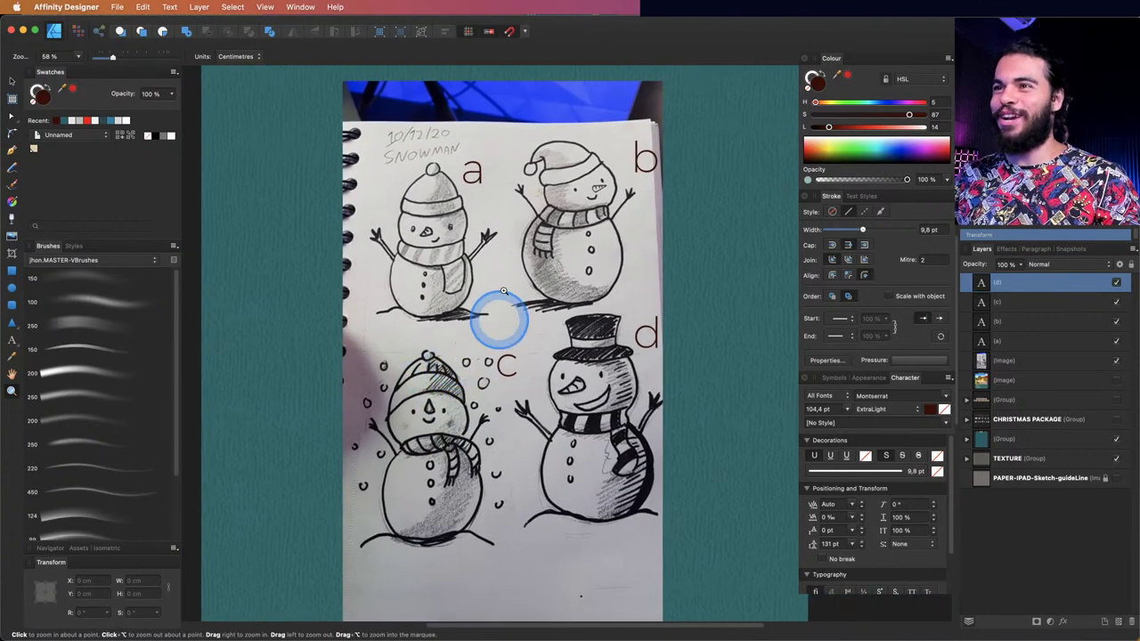
- Crop the notebook photo down to the snowman sketch labelled c, leaving an area about 15.1 × 19.35 cm
key(v)
scroll(534, 139, down, 2)
click(539, 120)
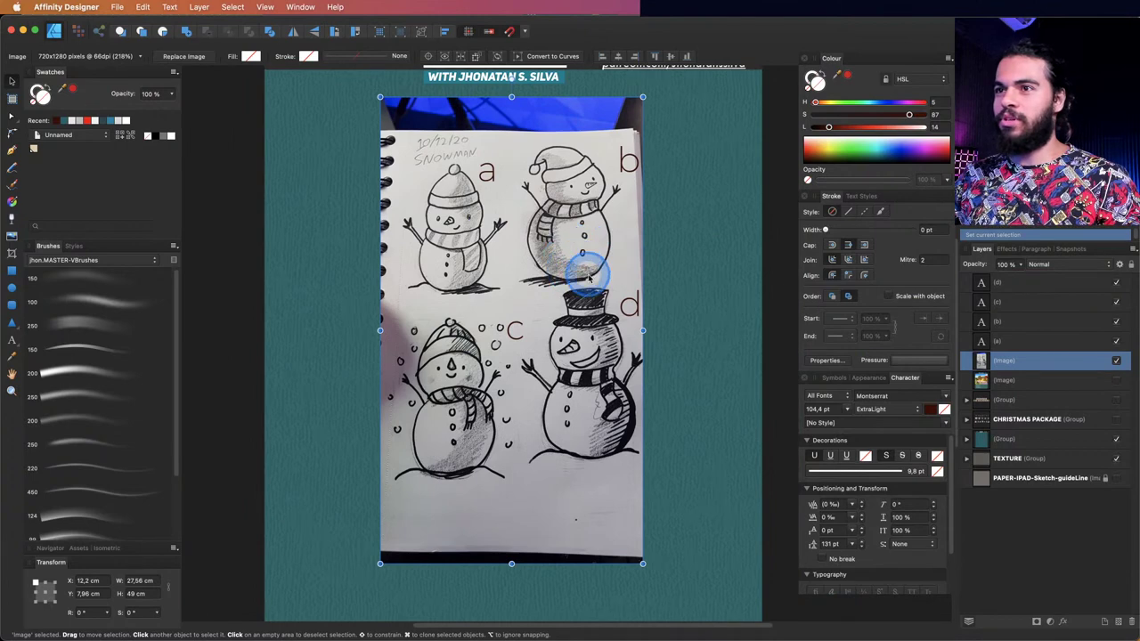
key(z)
scroll(576, 285, down, 1)
click(514, 289)
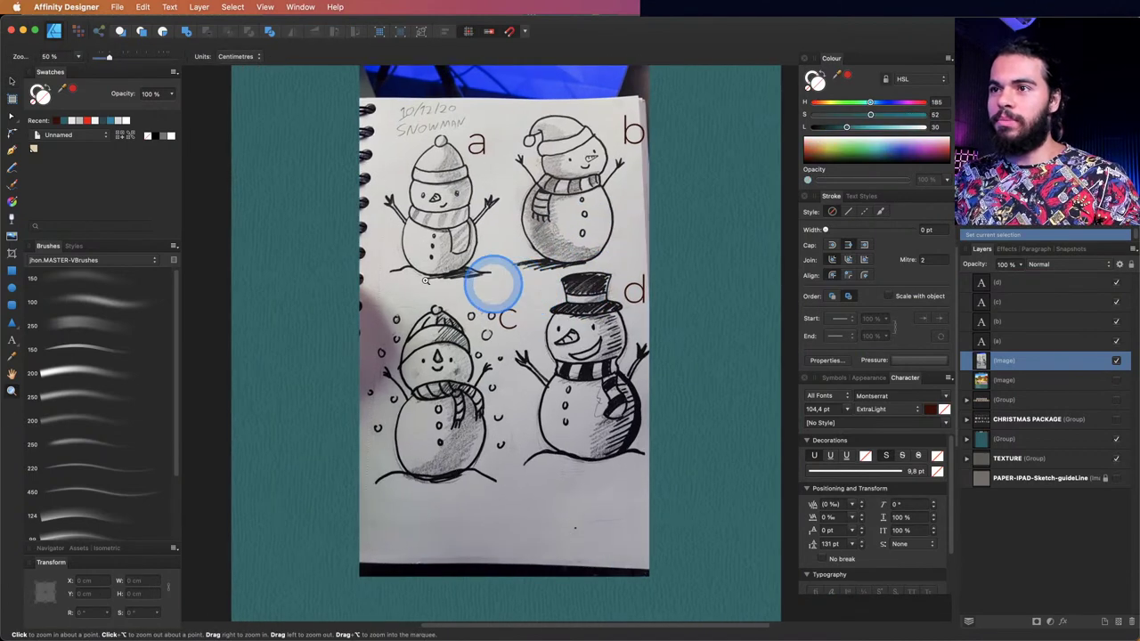
key(v)
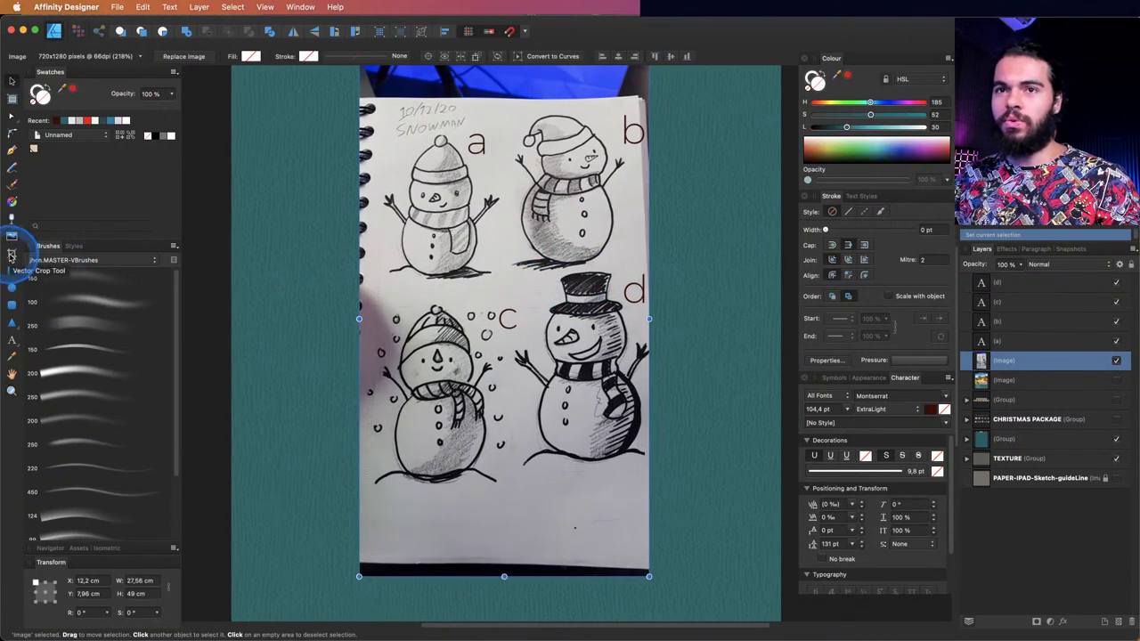
click(12, 256)
scroll(618, 116, up, 2)
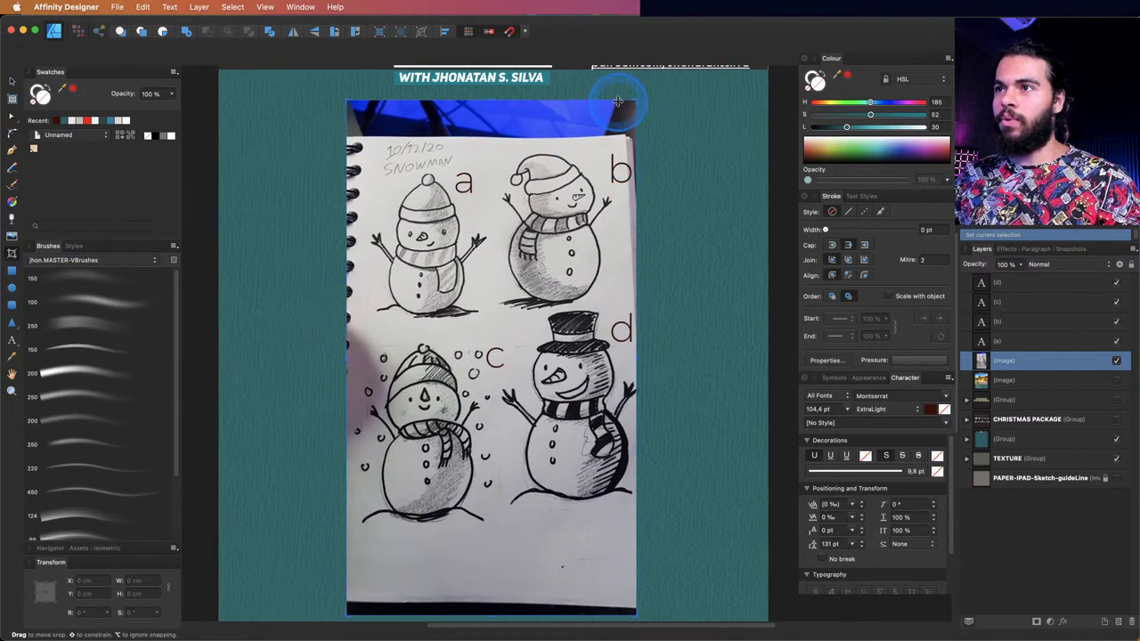
drag(601, 162, 508, 328)
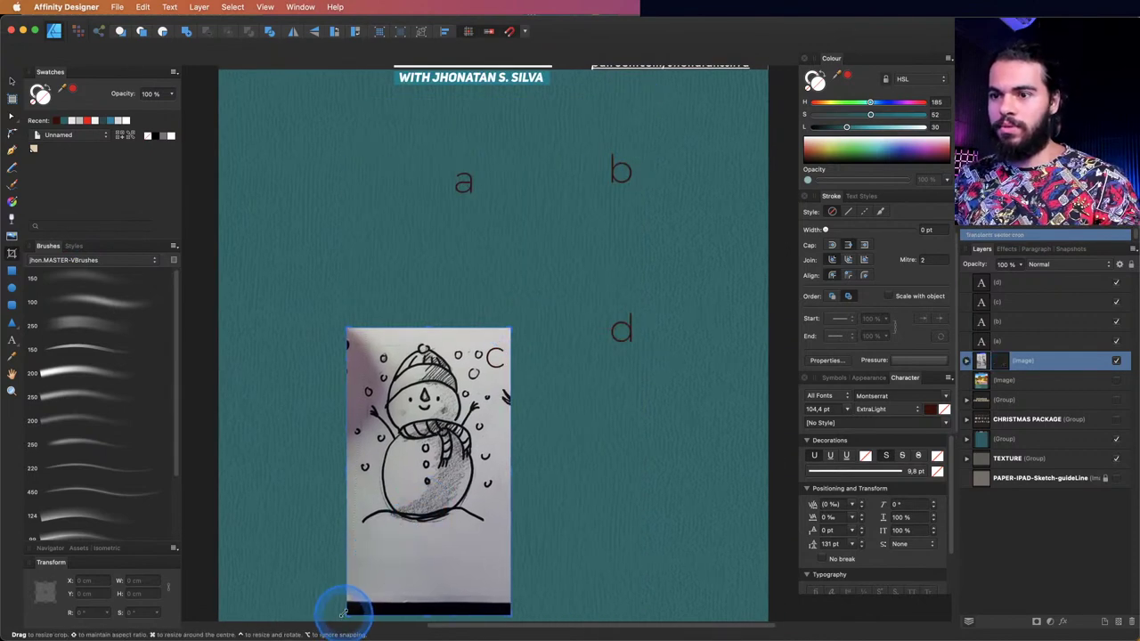
drag(343, 612, 349, 530)
key(v)
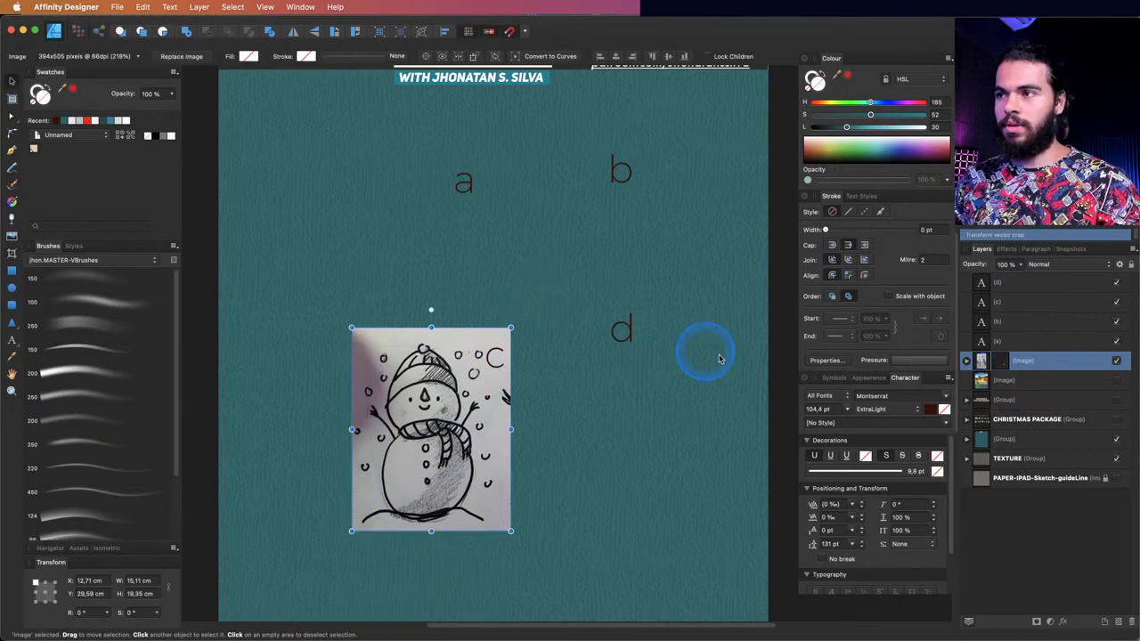
- Delete the four letter labels a, b, c and d from the artwork
click(996, 342)
shift+click(1007, 284)
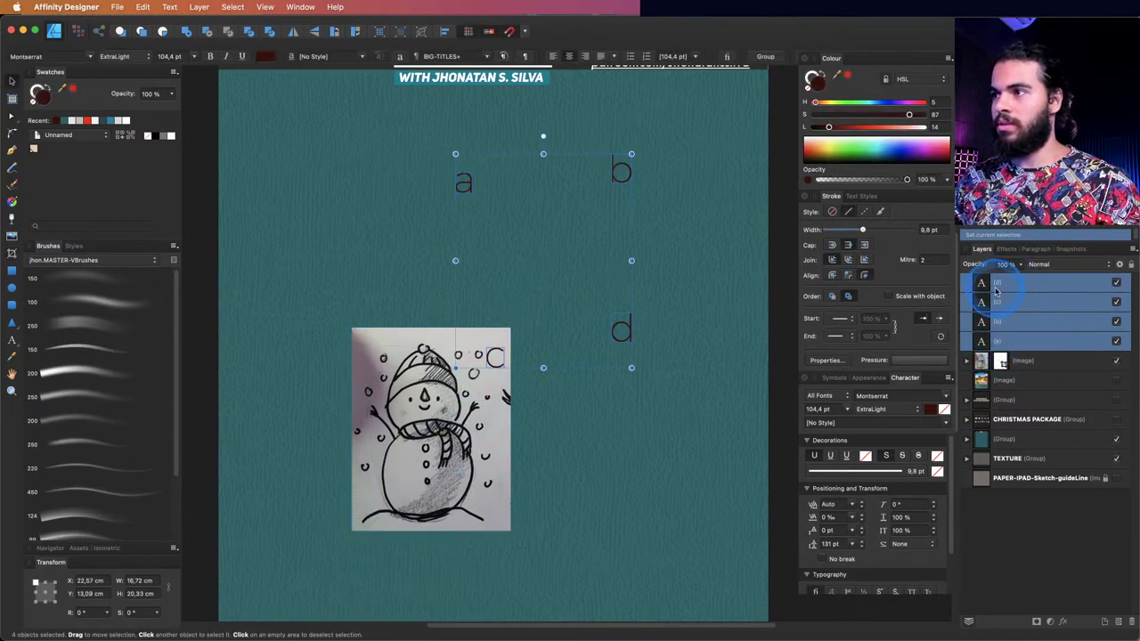
key(Delete)
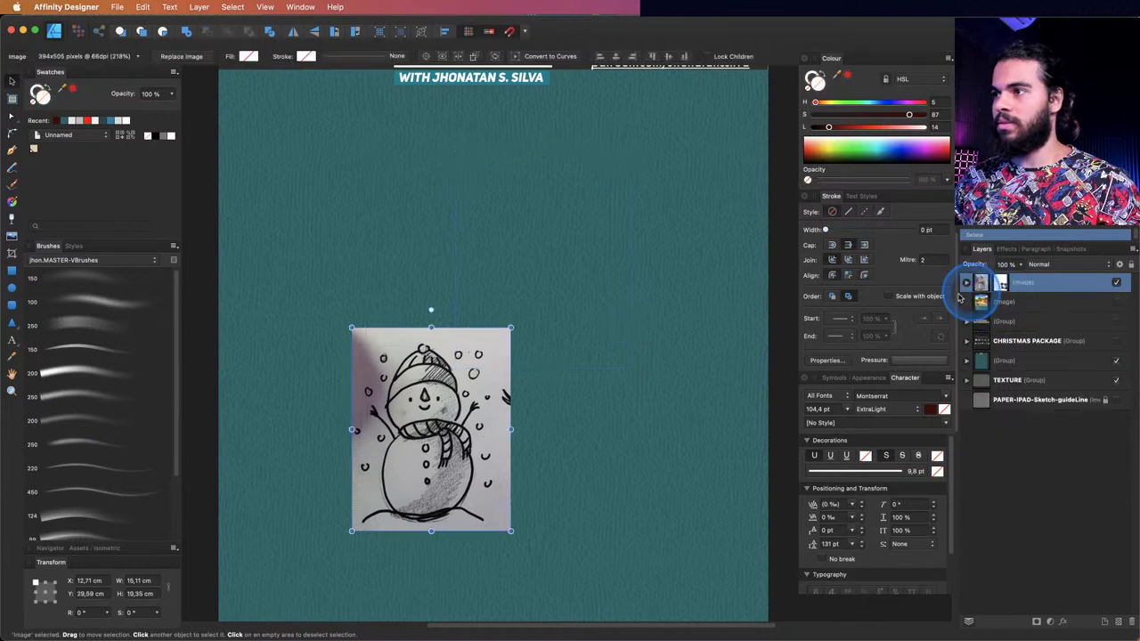
- Enlarge the cropped snowman sketch to about 28.42 × 36.39 cm and move it to just below the page header
drag(510, 329, 597, 107)
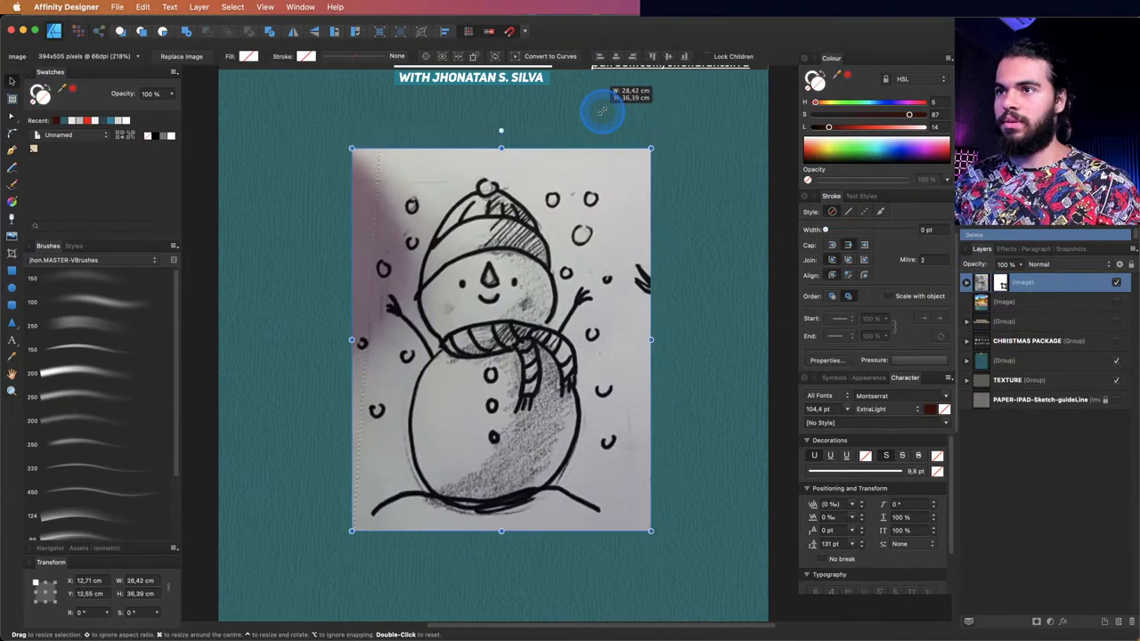
drag(542, 273, 582, 255)
- Lock the snowman sketch image and the teal background group so neither can be moved
click(1097, 265)
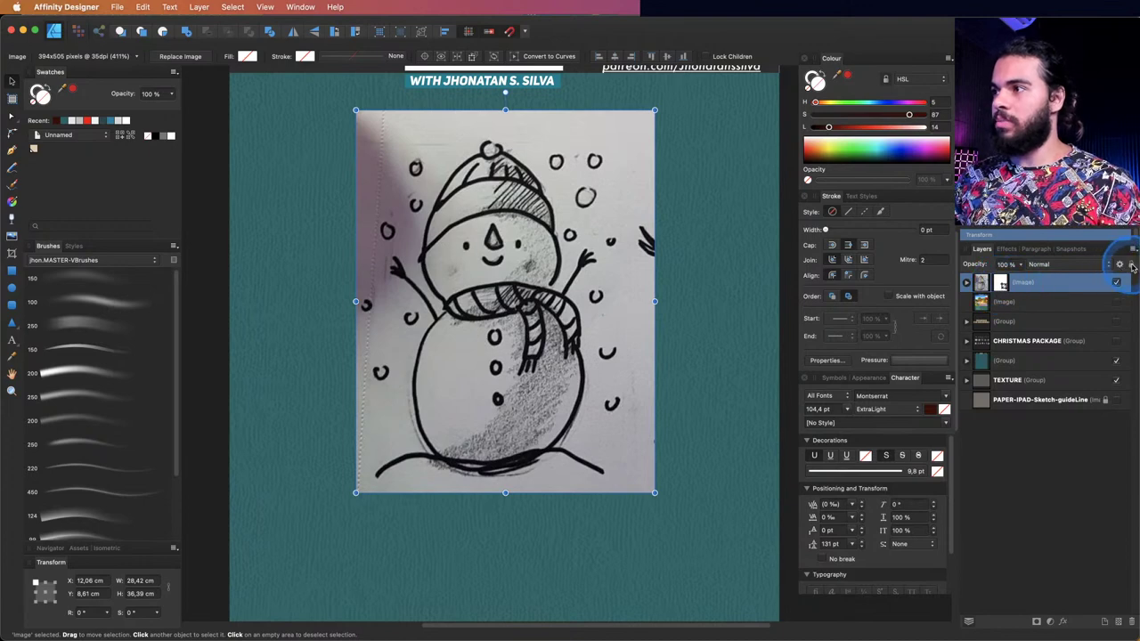
click(1133, 266)
click(530, 287)
drag(524, 293, 522, 262)
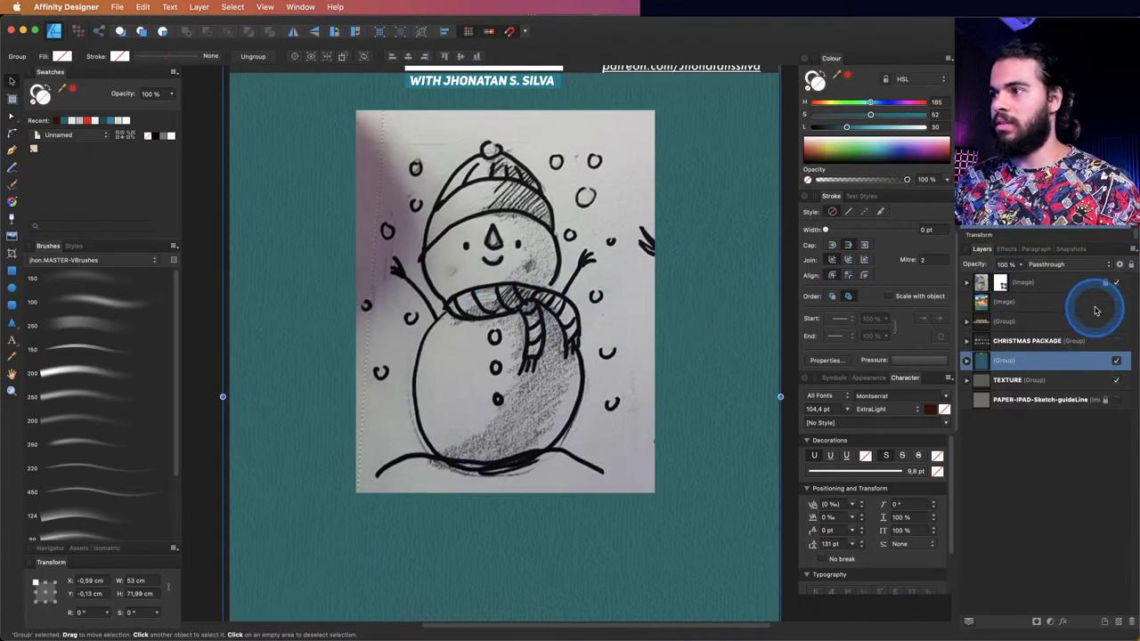
click(1116, 284)
click(1131, 266)
- Lower the locked snowman sketch image's opacity to 42% for tracing
click(1044, 283)
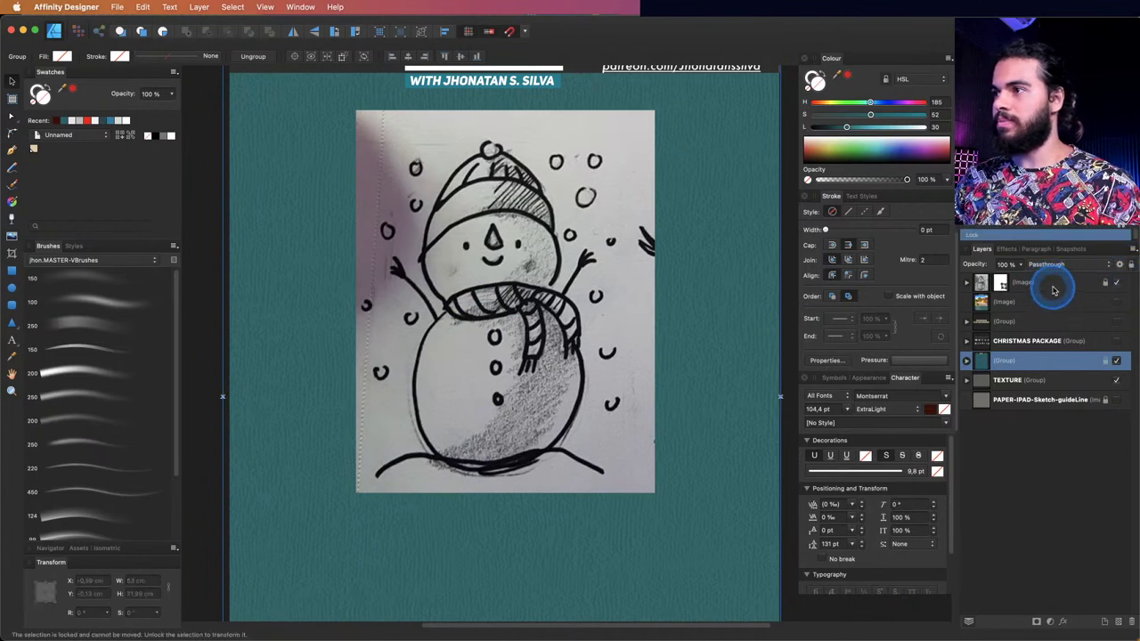
drag(1021, 266, 989, 286)
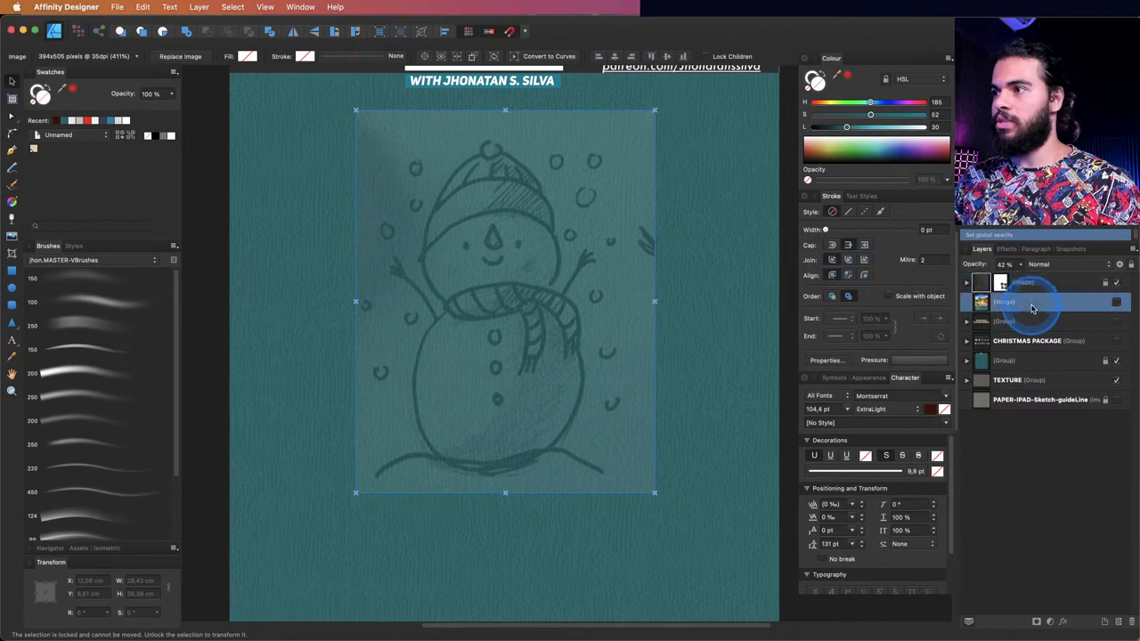
click(542, 272)
key(z)
drag(496, 295, 527, 314)
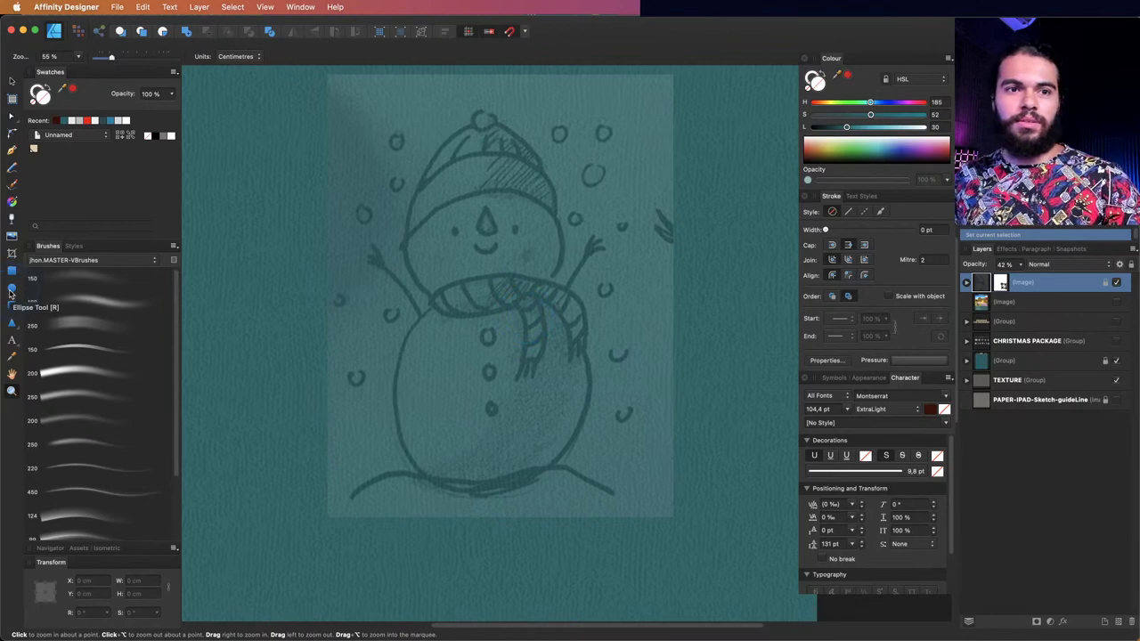
- Draw a light teal ellipse about 15.1 × 15.07 cm over the snowman's body with the Ellipse tool
click(11, 289)
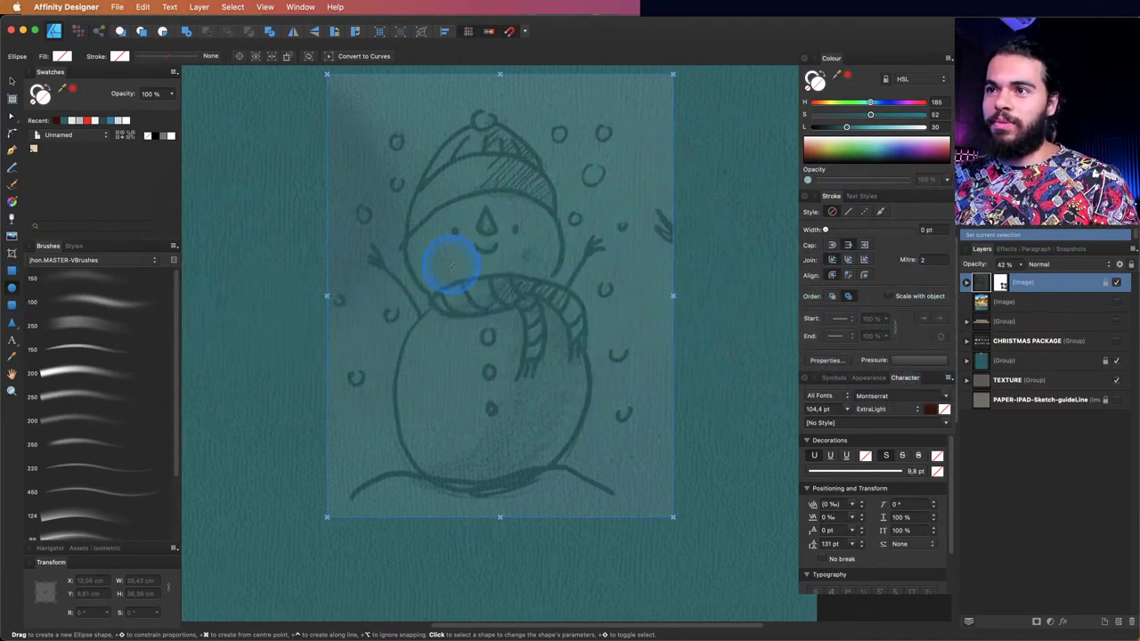
click(454, 280)
key(z)
drag(455, 281, 494, 303)
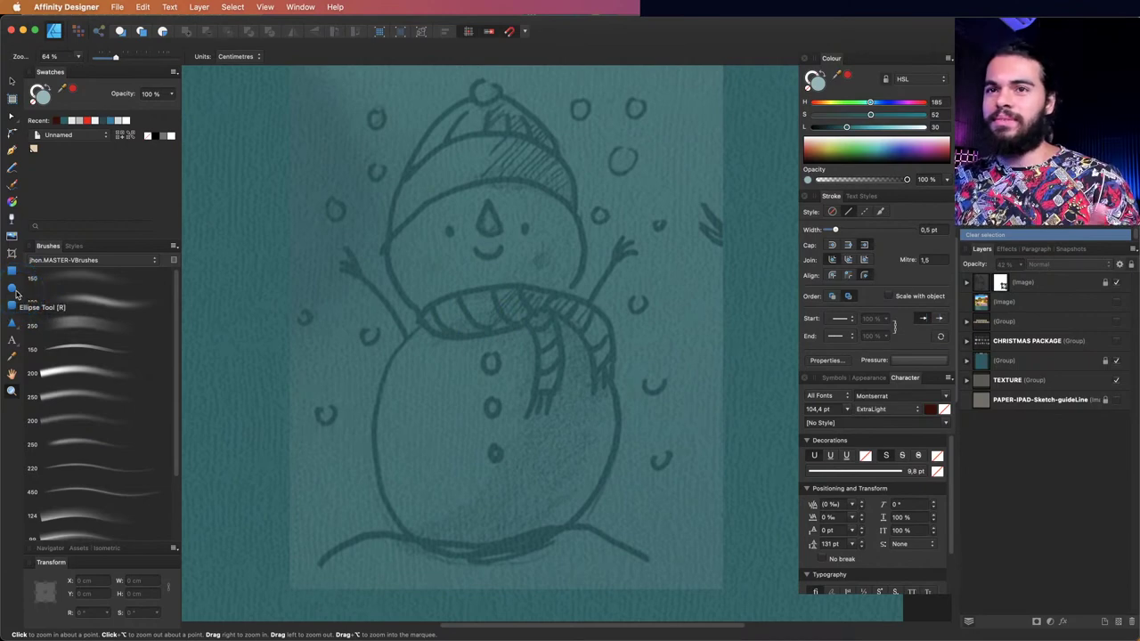
click(13, 289)
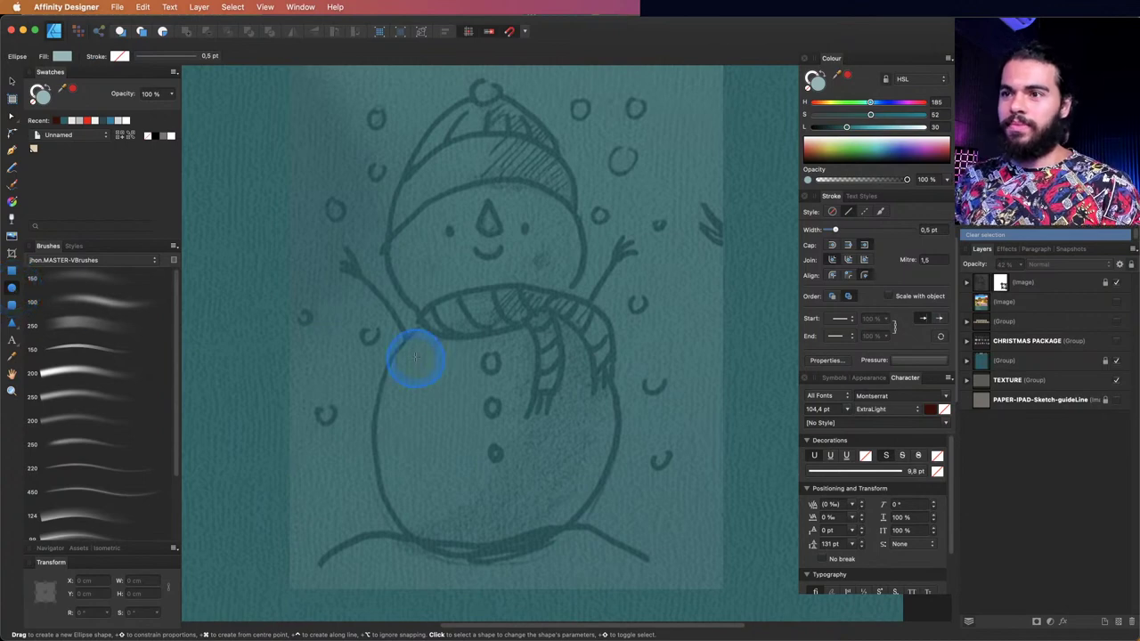
drag(391, 314, 621, 543)
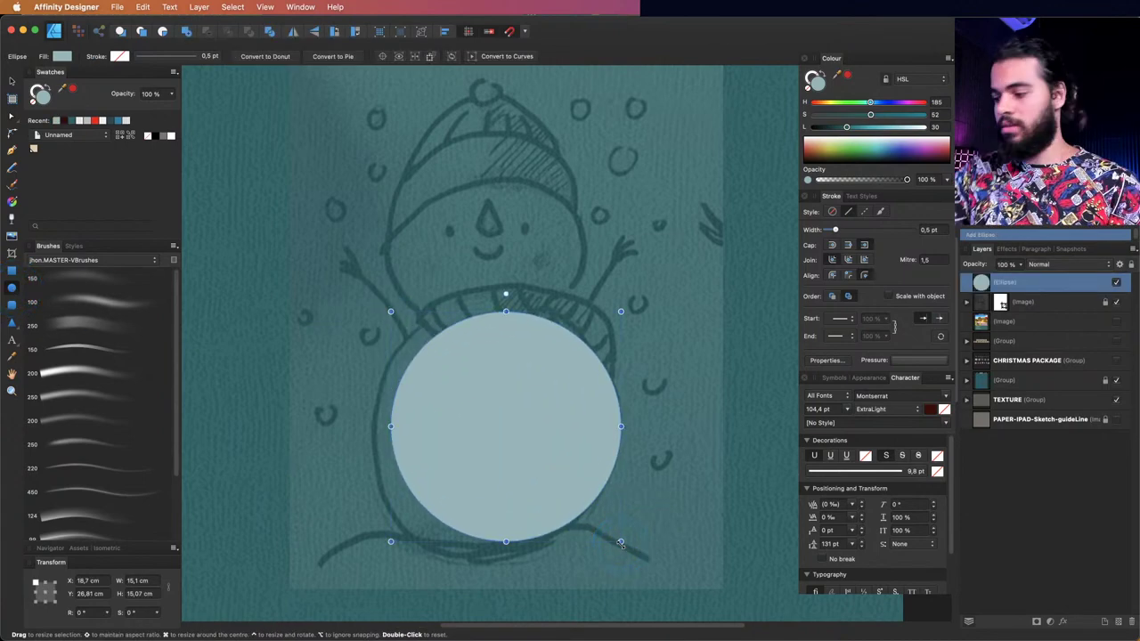
click(612, 538)
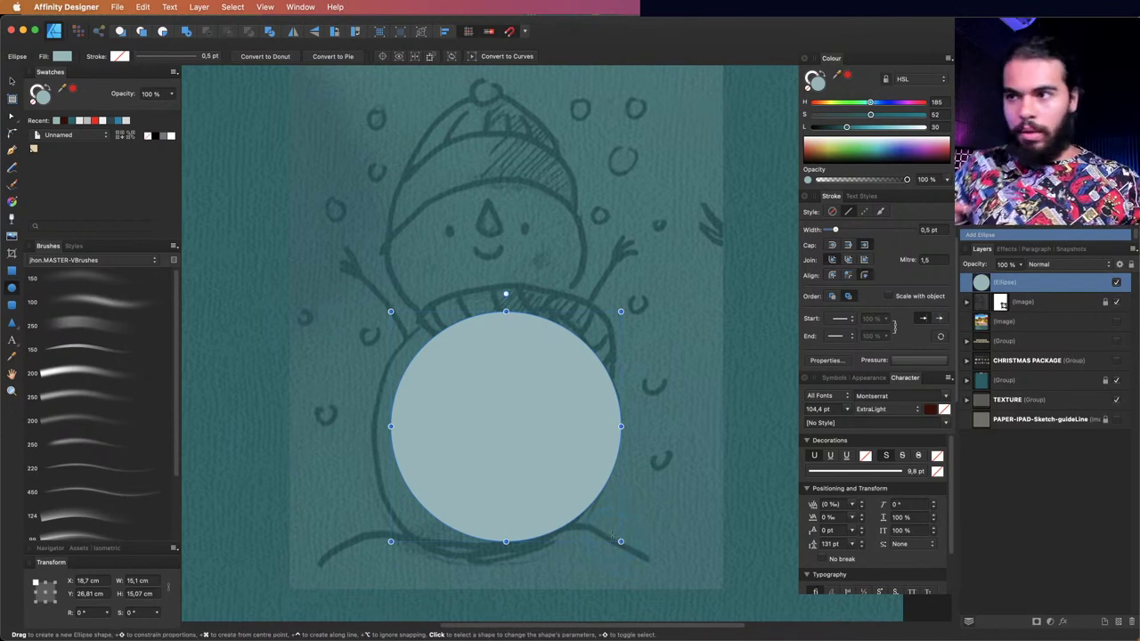
- Move the body ellipse directly beneath the faded sketch image in the layer order
scroll(522, 479, down, 2)
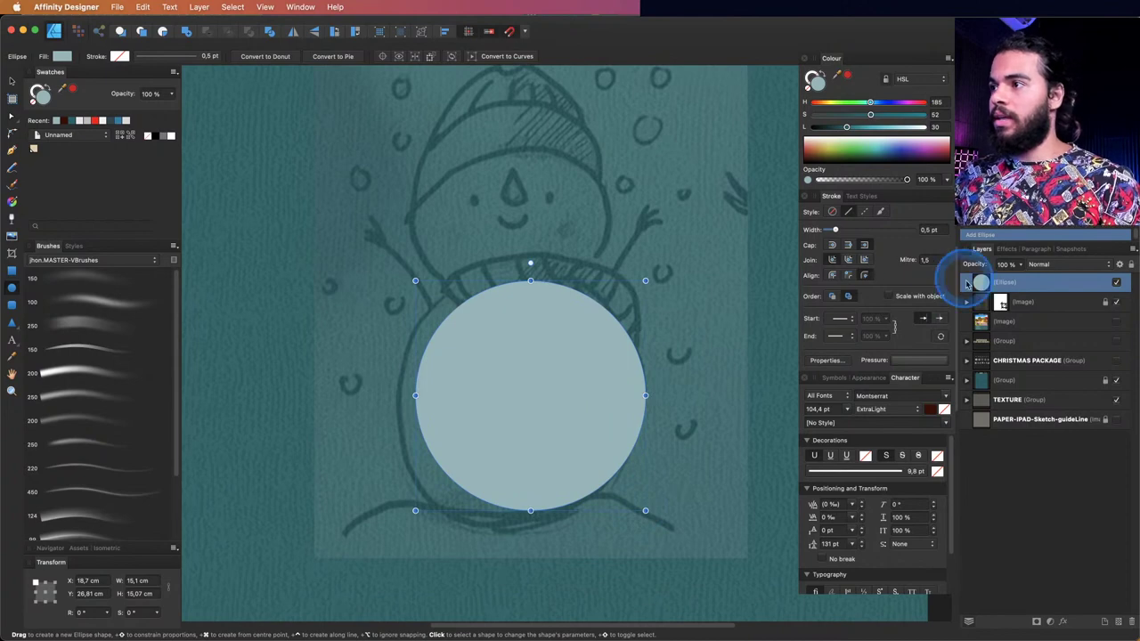
drag(997, 289, 977, 307)
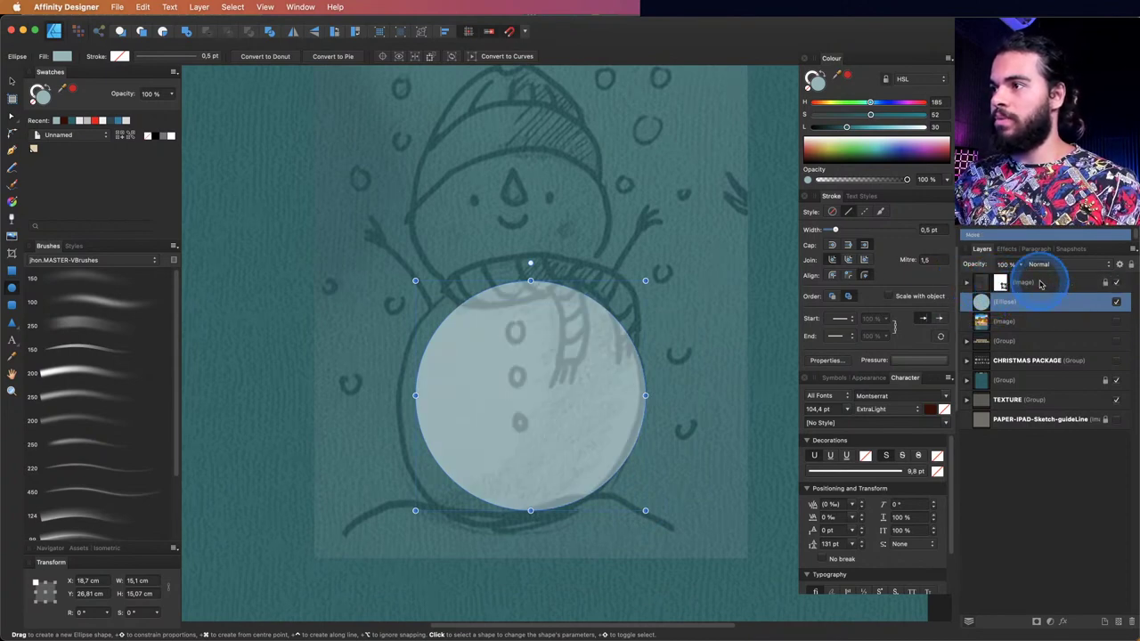
- Reposition the ellipse and enlarge it to about 16.63 × 16.6 cm to fit the sketched snowman body
click(593, 379)
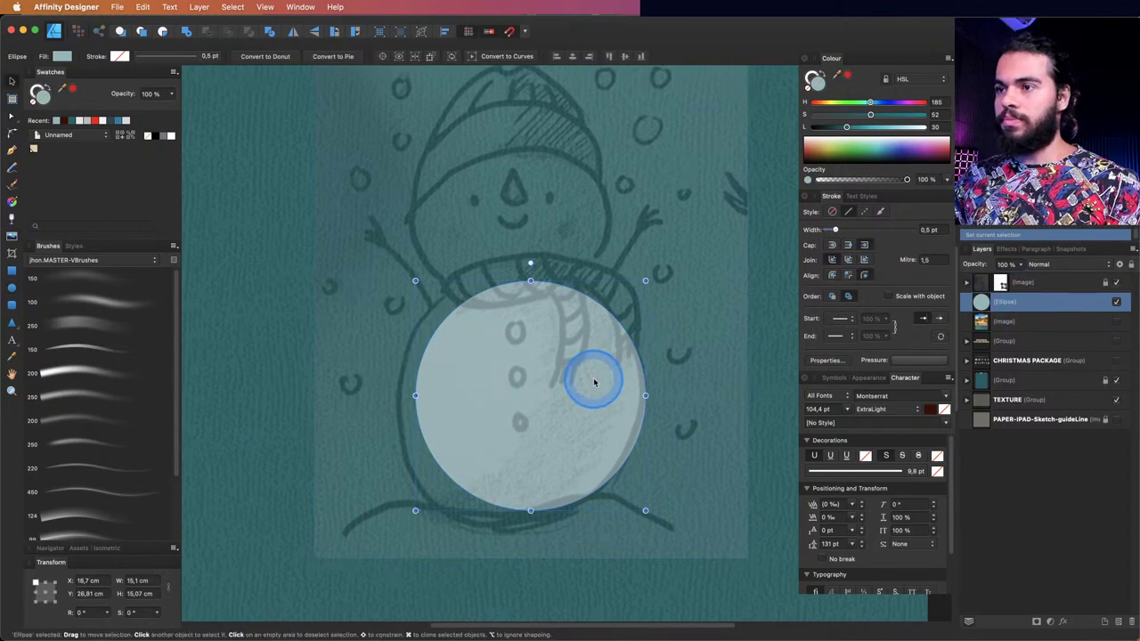
drag(595, 382, 583, 391)
drag(634, 291, 648, 277)
scroll(534, 339, up, 1)
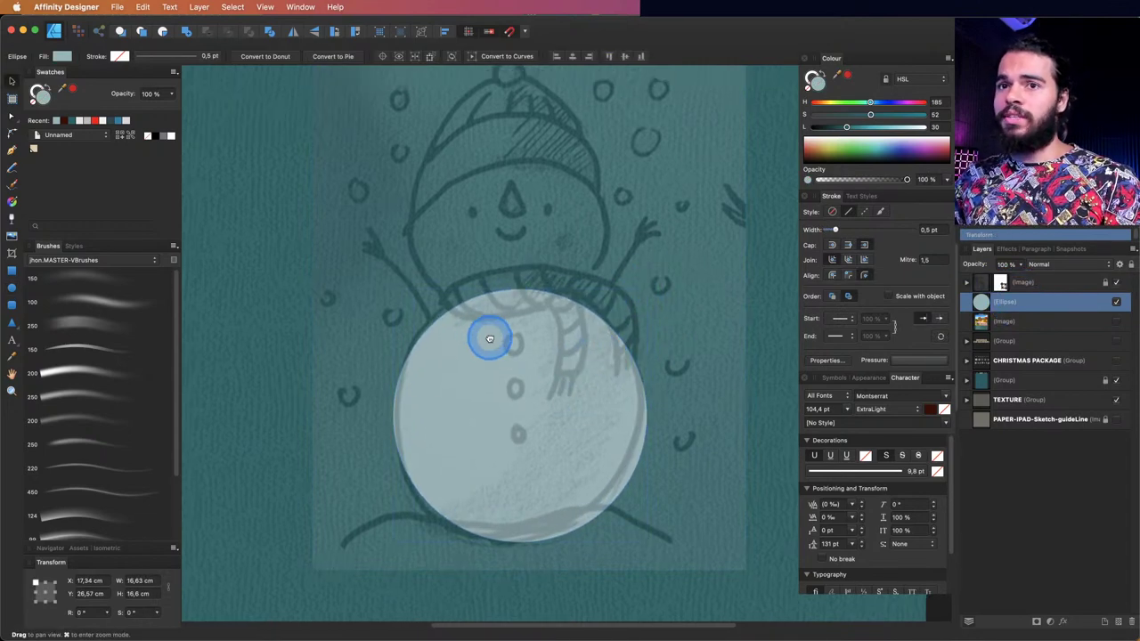
click(13, 289)
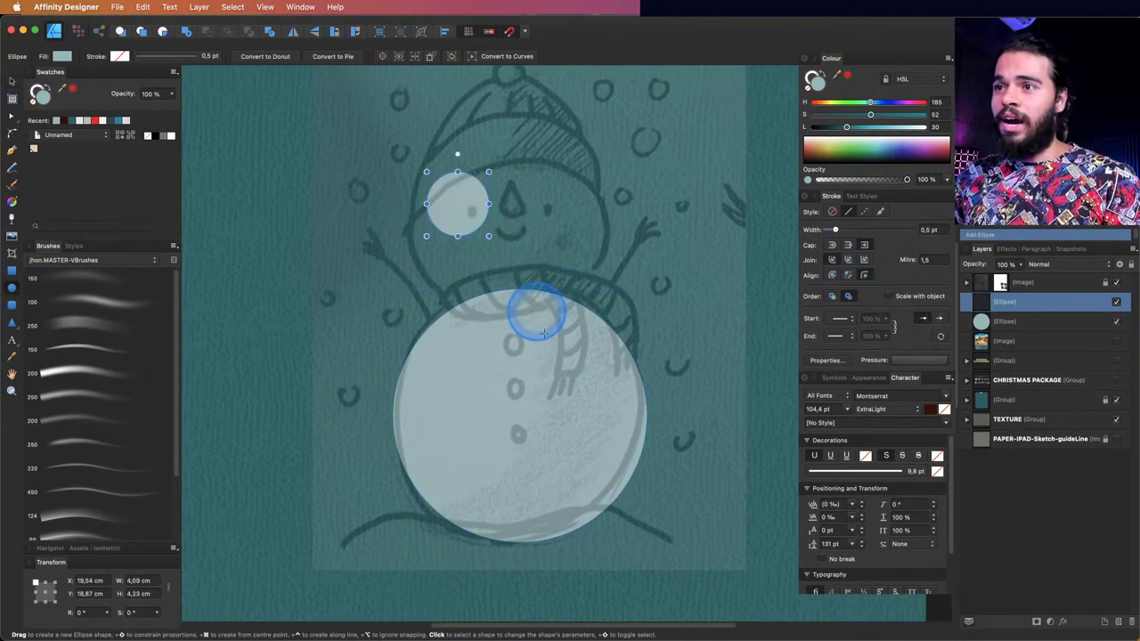
drag(542, 344, 547, 361)
key(v)
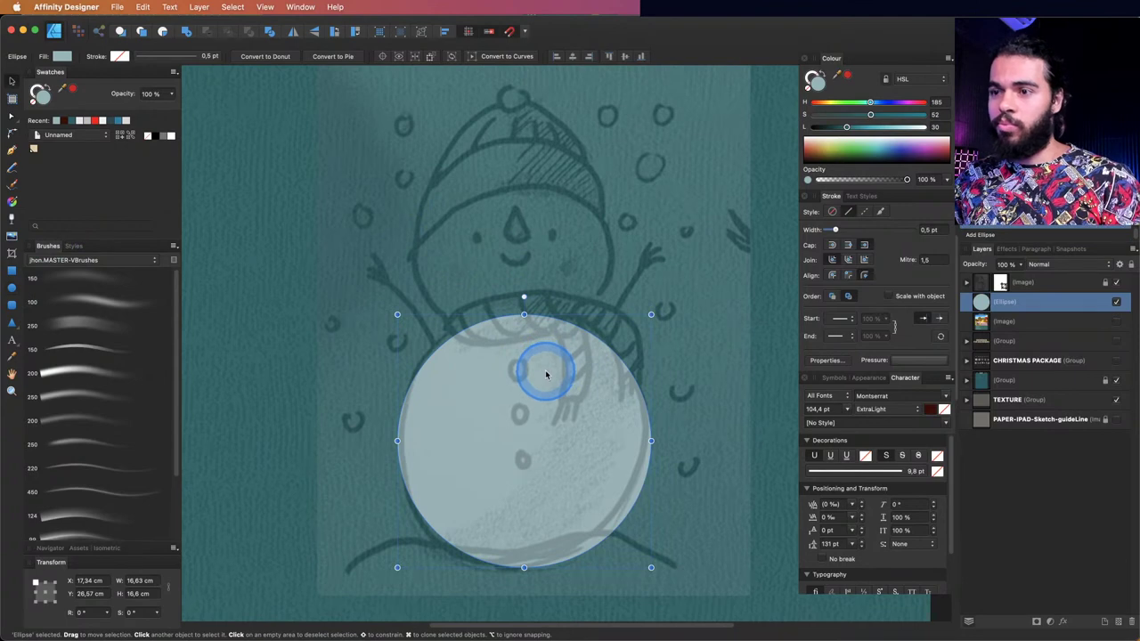
- Duplicate the body ellipse upward and shrink the copy to about 12.05 × 12.02 cm, placing it over the sketched head
drag(541, 386, 558, 196)
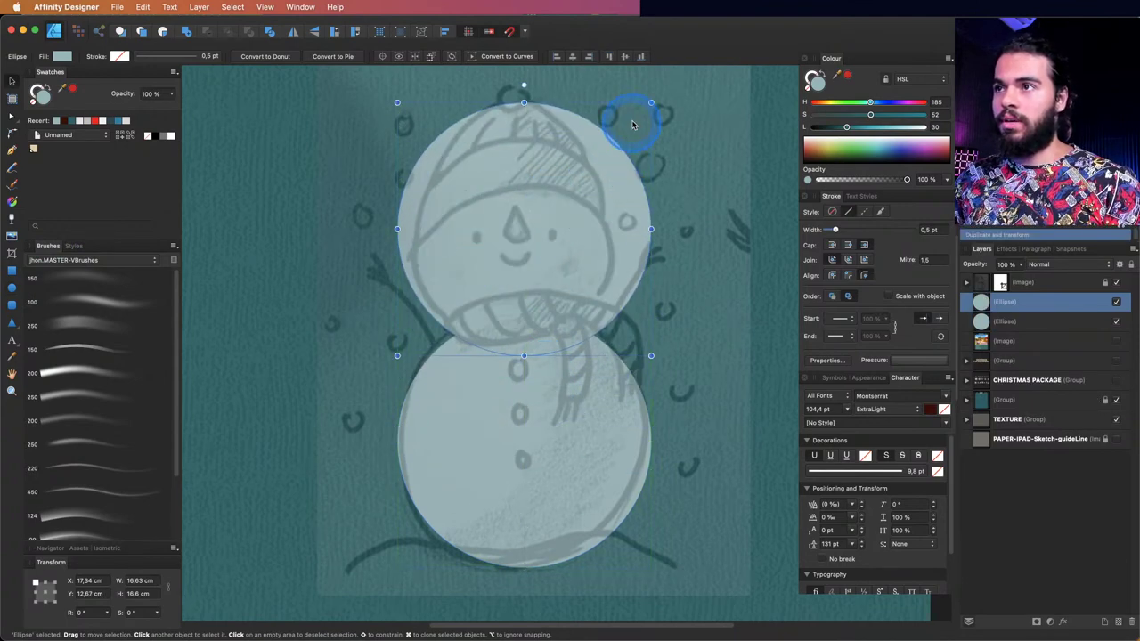
mouse_move(651, 102)
mouse_down()
mouse_move(615, 145)
mouse_move(644, 109)
mouse_move(608, 141)
mouse_move(619, 120)
mouse_move(629, 119)
mouse_move(627, 135)
mouse_move(649, 105)
mouse_move(572, 190)
mouse_move(642, 132)
mouse_move(610, 181)
mouse_move(638, 157)
mouse_move(593, 183)
mouse_move(644, 130)
mouse_move(615, 185)
mouse_move(643, 147)
mouse_move(627, 173)
mouse_move(636, 160)
mouse_up()
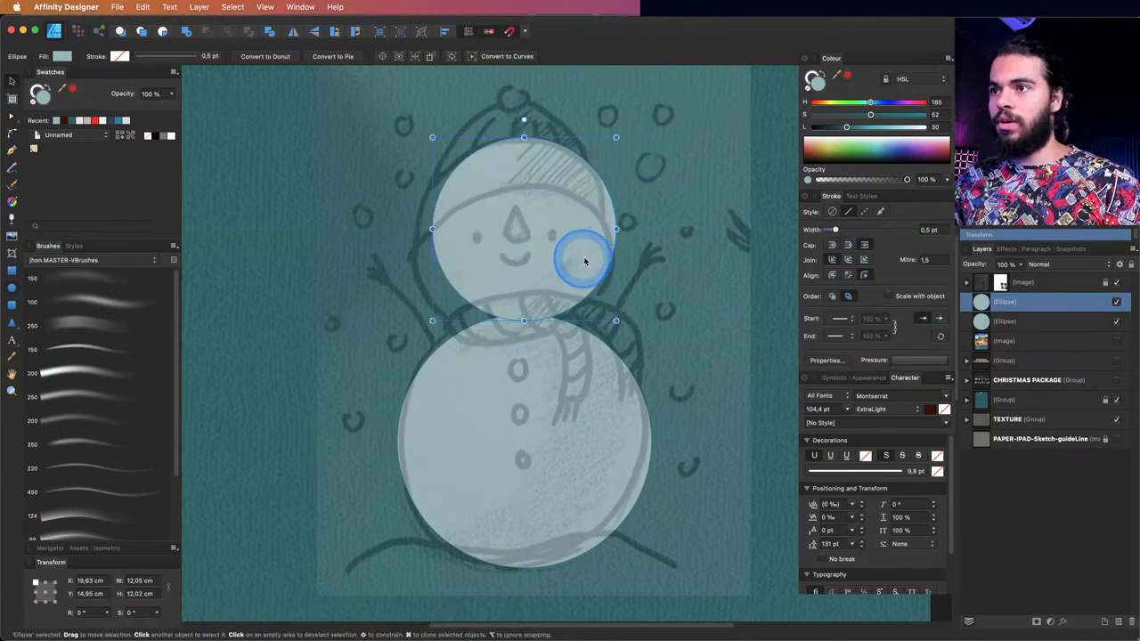
mouse_move(585, 261)
mouse_down()
mouse_move(583, 271)
mouse_move(586, 244)
mouse_move(581, 279)
mouse_up()
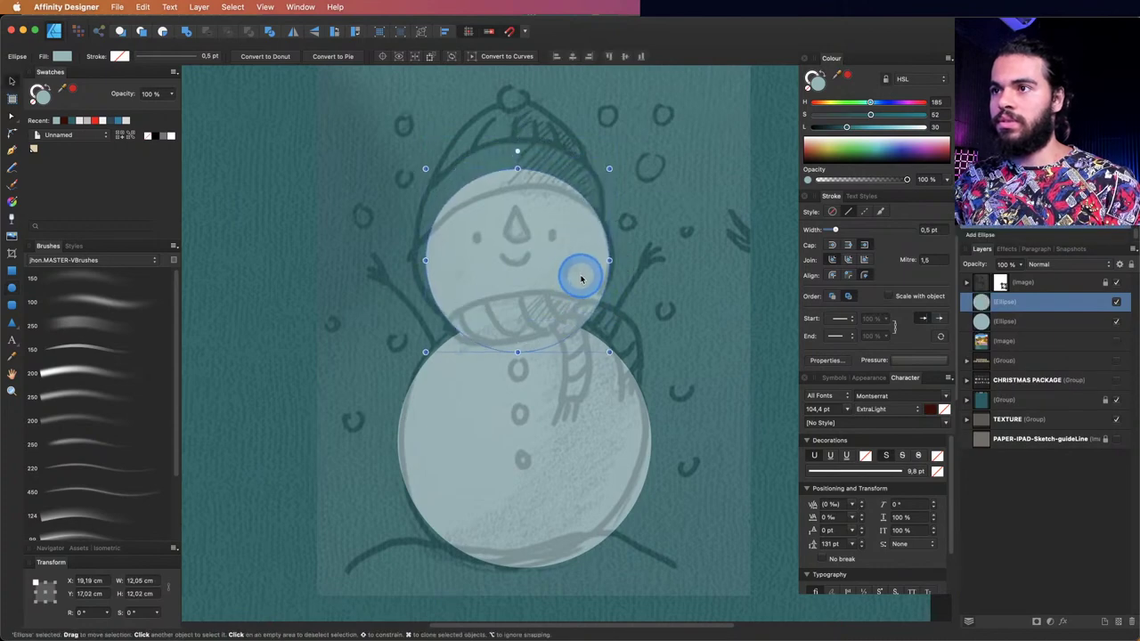
- Examine how the head and body ellipses fit the sketched snowman's face, hat and scarf
click(587, 401)
key(z)
drag(564, 383, 642, 348)
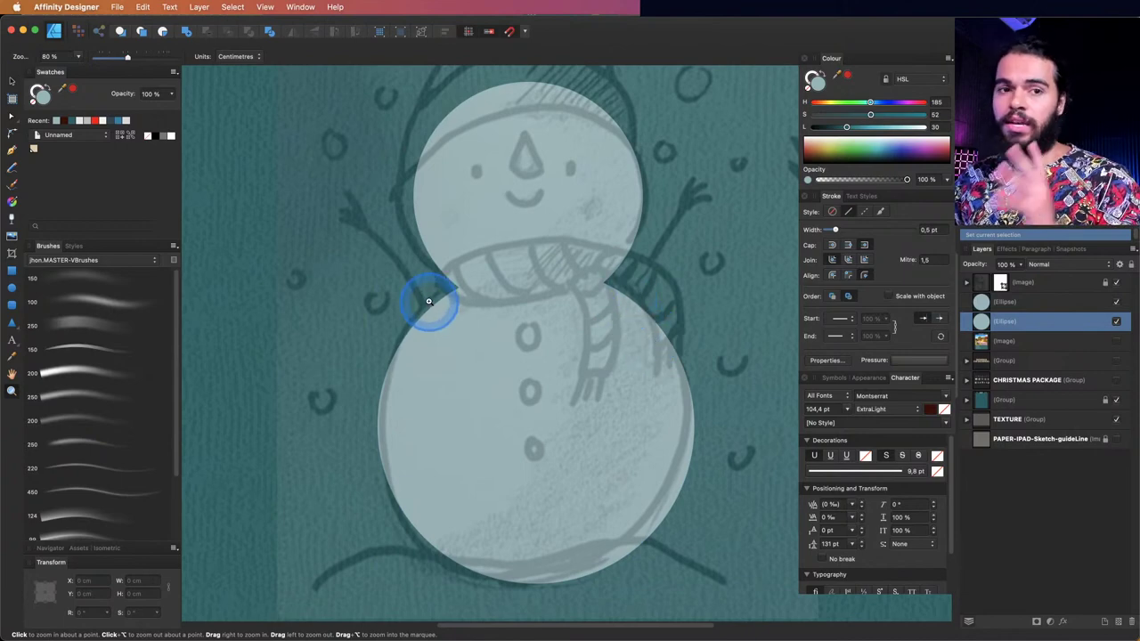
scroll(458, 247, up, 5)
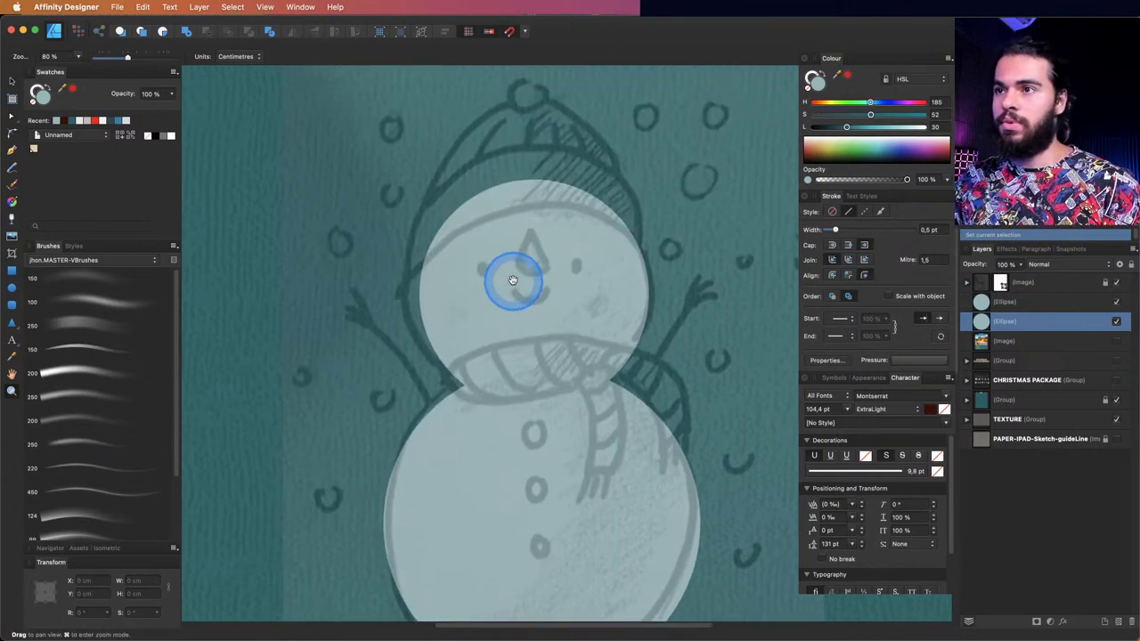
scroll(438, 289, up, 5)
scroll(390, 316, down, 5)
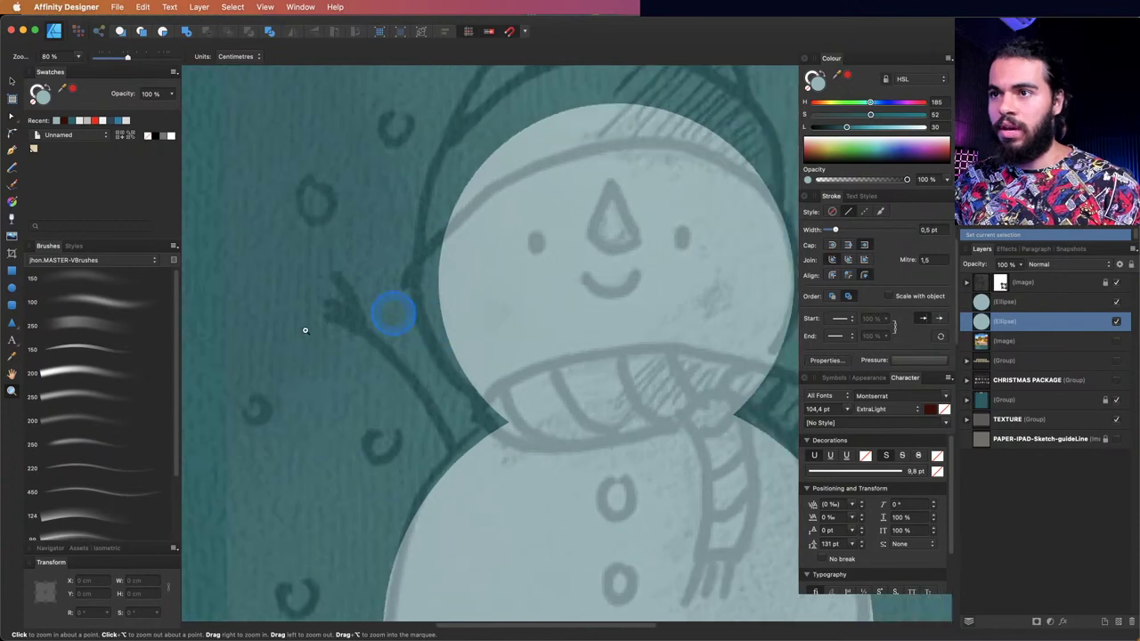
scroll(563, 273, down, 2)
scroll(535, 268, up, 3)
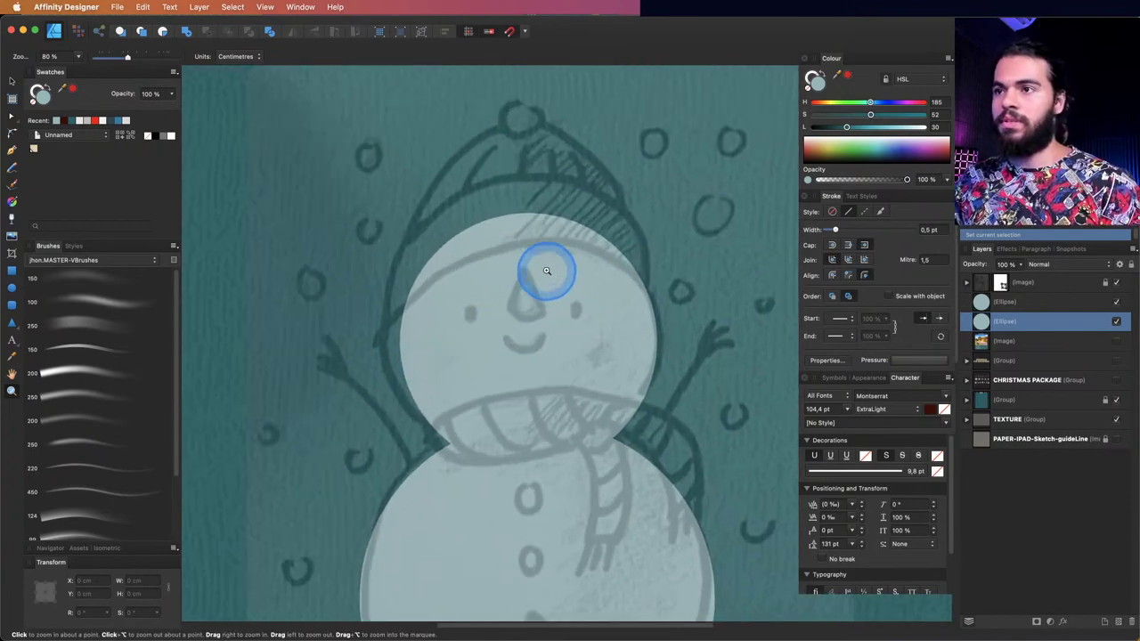
scroll(529, 221, up, 1)
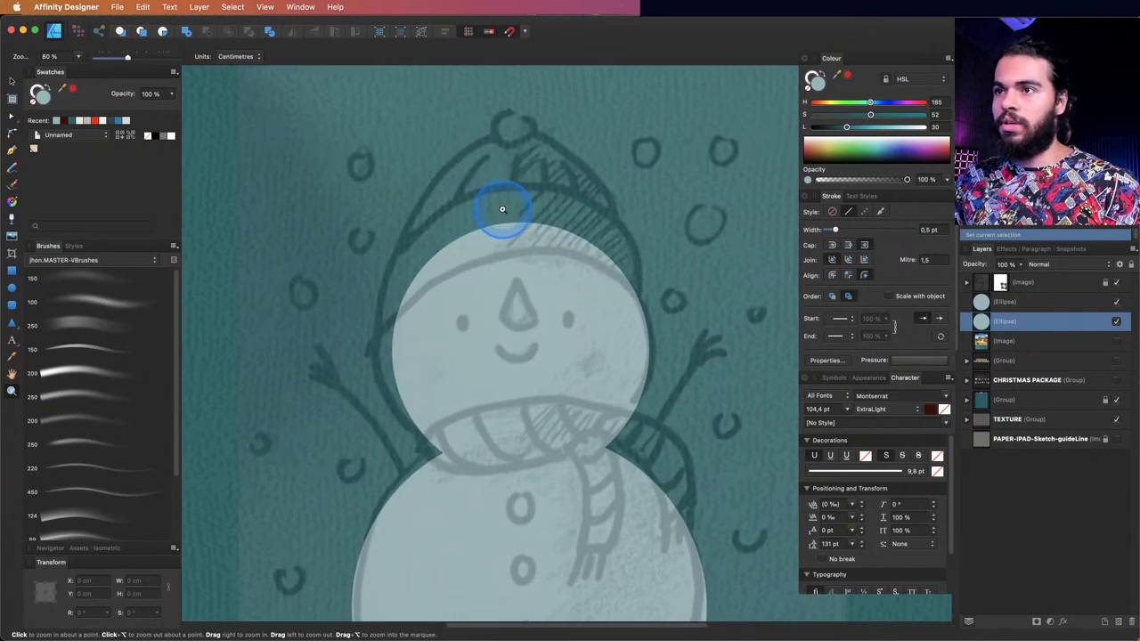
- Duplicate the head ellipse upward over the sketched hat and place the copy beneath the head in the layer order
key(v)
click(532, 257)
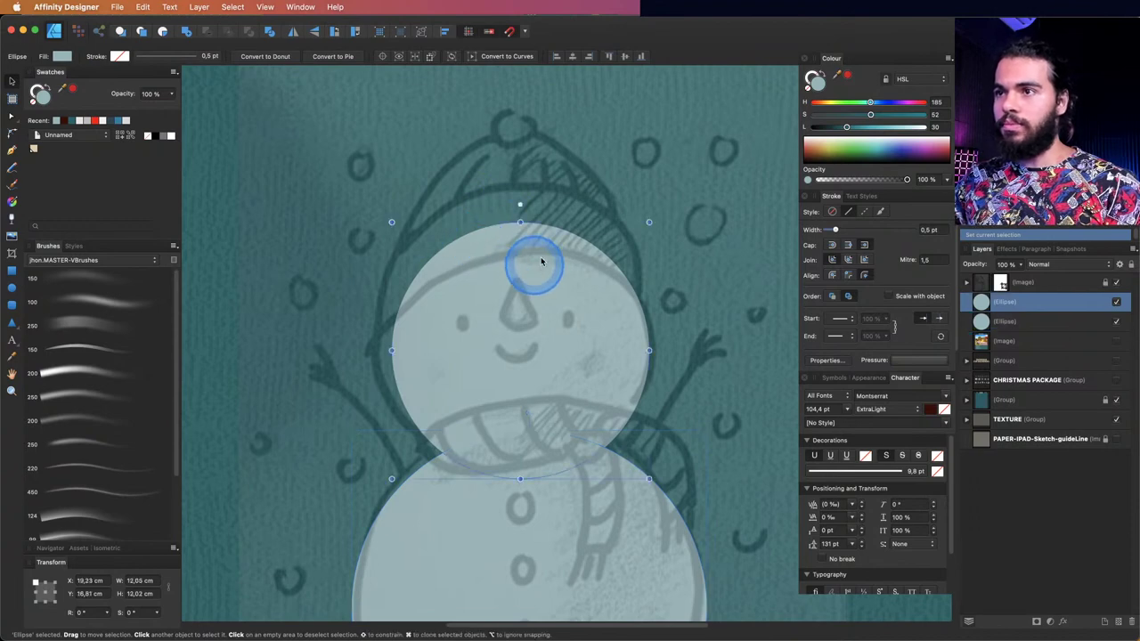
drag(558, 299, 560, 220)
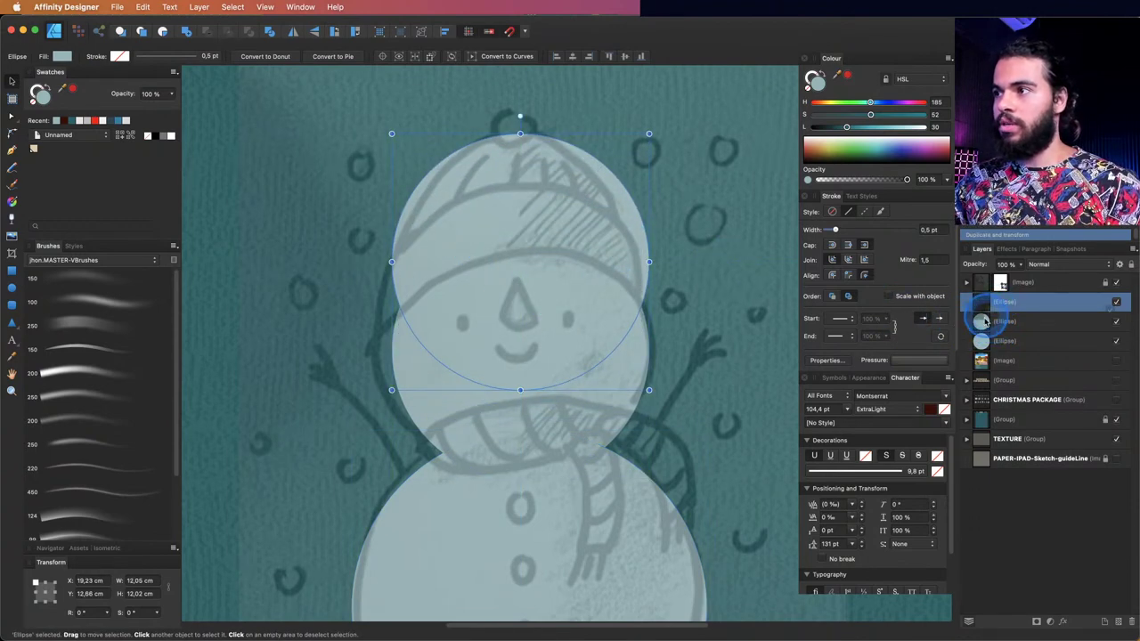
drag(984, 321, 980, 332)
- Recolour the hat ellipse orange-brown with HSL 22, 52, 44 and move it down to the sketched inner curve of the hat
mouse_move(846, 126)
mouse_down()
mouse_move(878, 127)
mouse_move(827, 101)
mouse_move(862, 128)
mouse_up()
drag(827, 102, 822, 106)
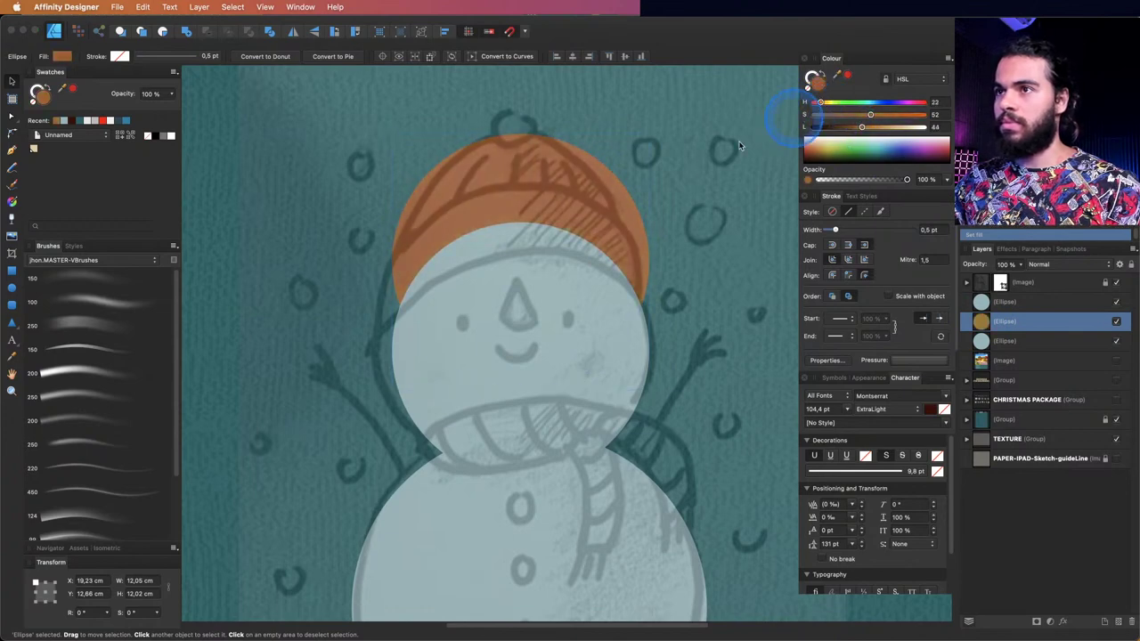
drag(553, 206, 585, 268)
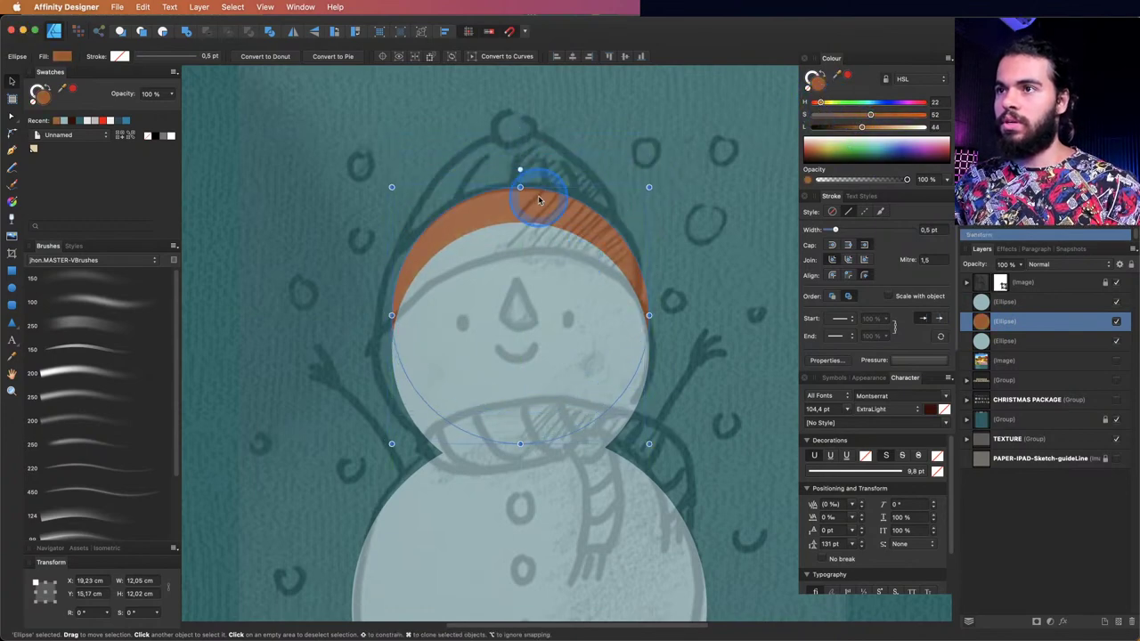
mouse_move(544, 200)
mouse_down()
mouse_move(539, 160)
mouse_move(541, 199)
mouse_up()
- Convert the hat ellipse to curves and raise its top node to the peak of the sketched hat
click(507, 57)
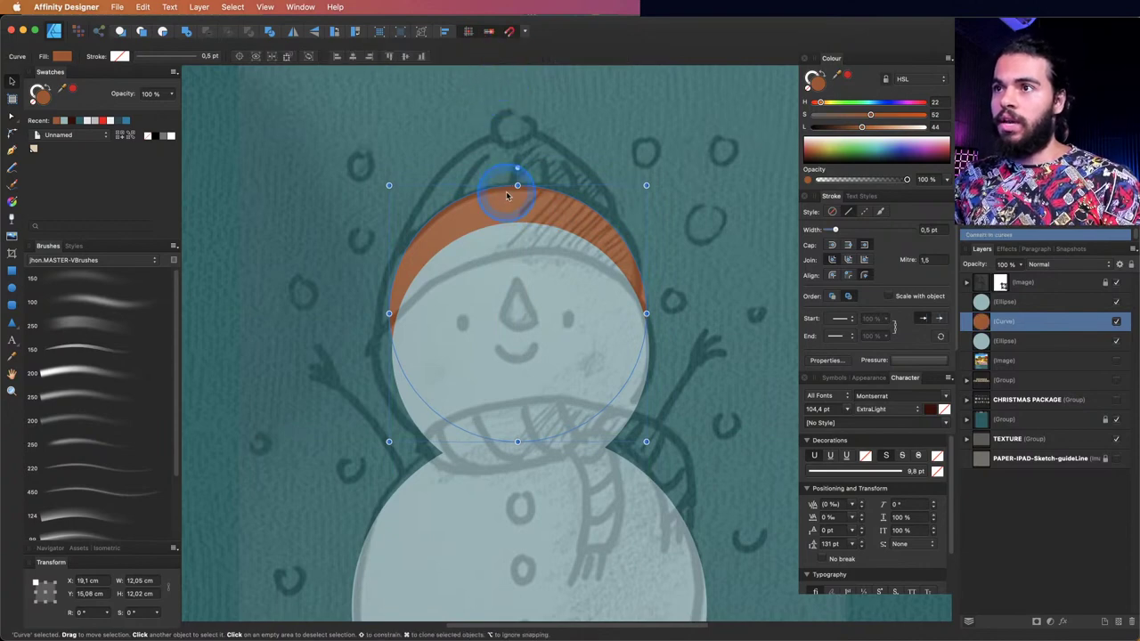
key(z)
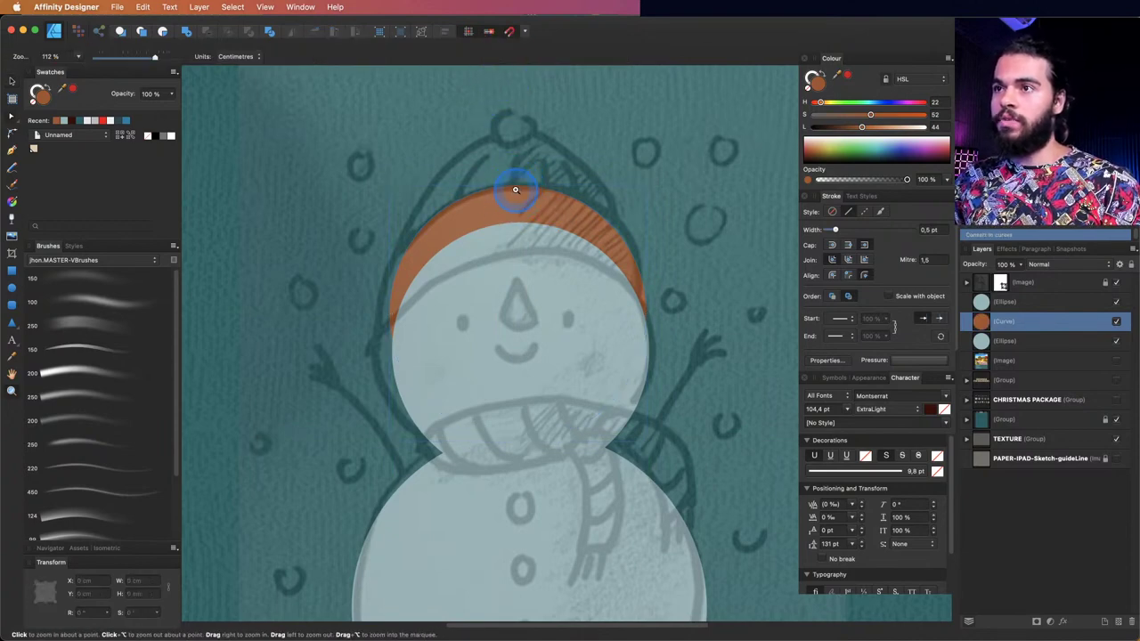
click(515, 190)
key(a)
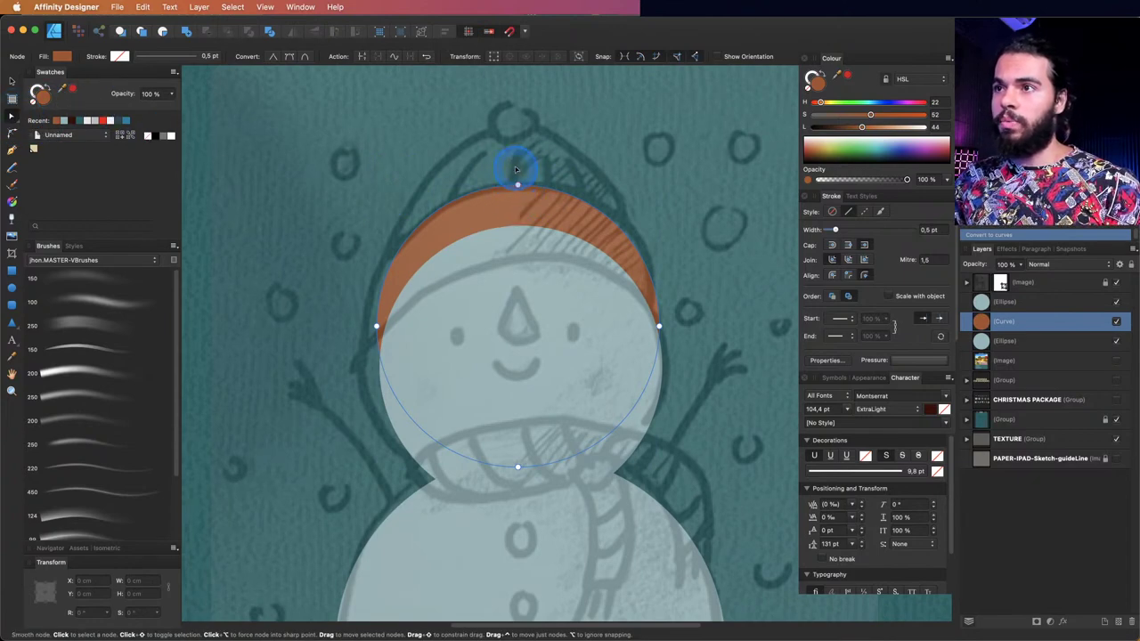
drag(515, 169, 518, 131)
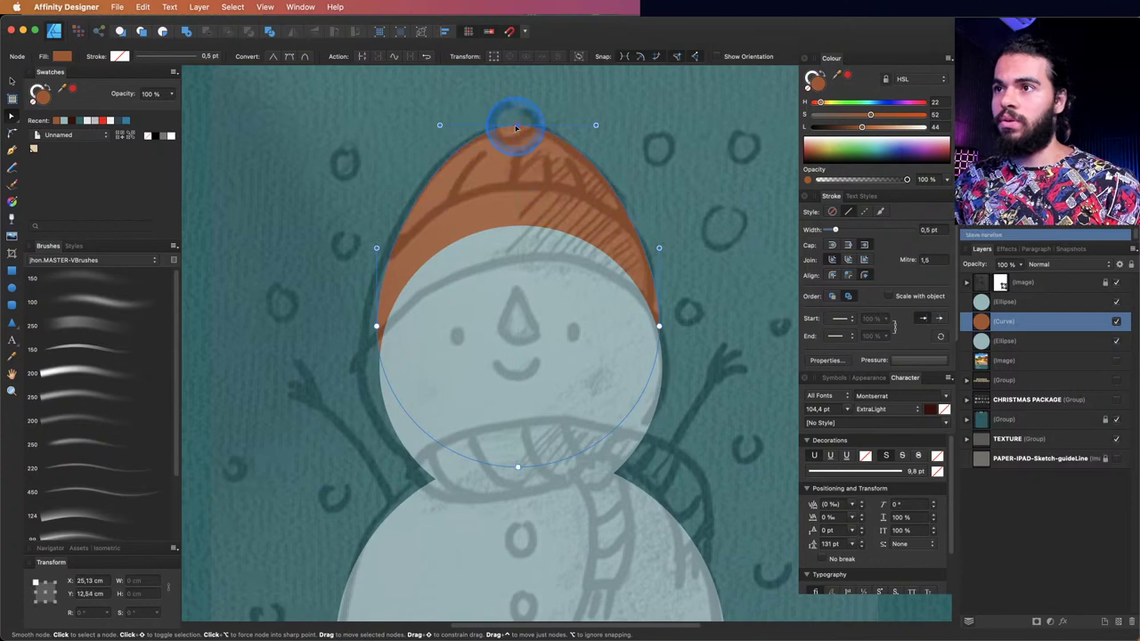
- Hide the sketch image to inspect the snowman's body, head and hat shapes, and show the sketch again
key(z)
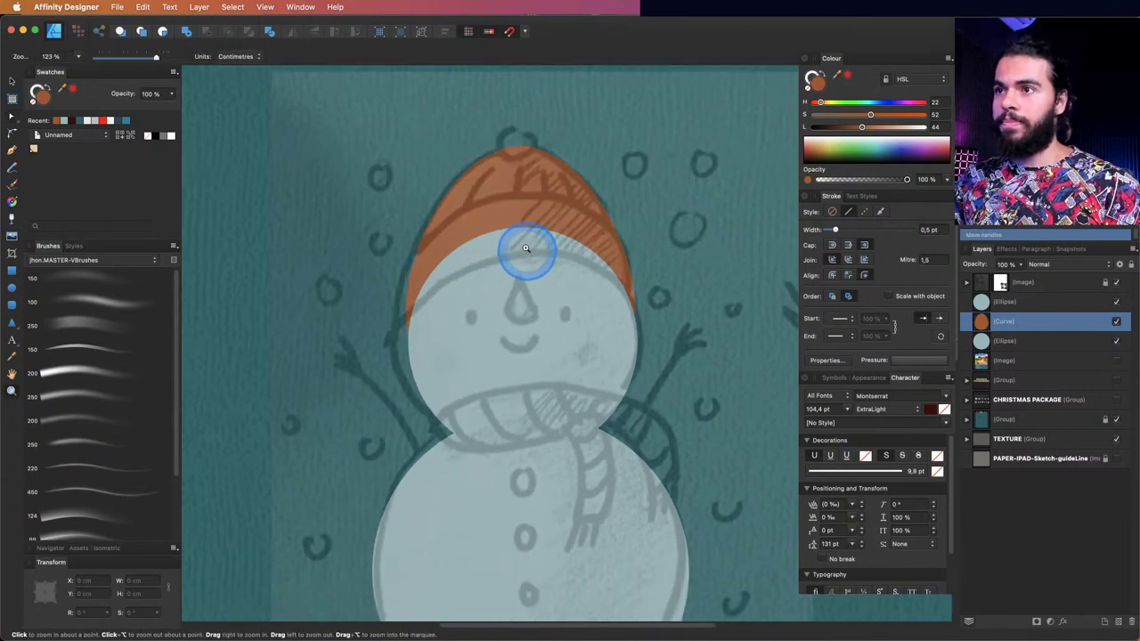
mouse_move(547, 238)
mouse_down()
mouse_move(540, 273)
mouse_move(527, 247)
mouse_up()
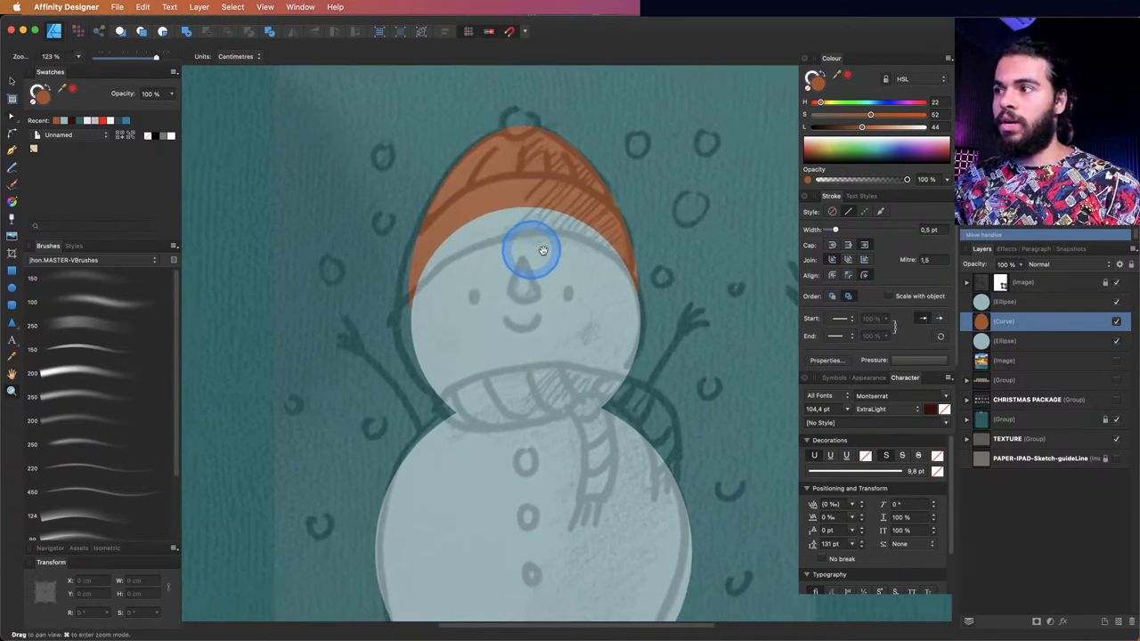
click(1117, 283)
drag(570, 315, 543, 316)
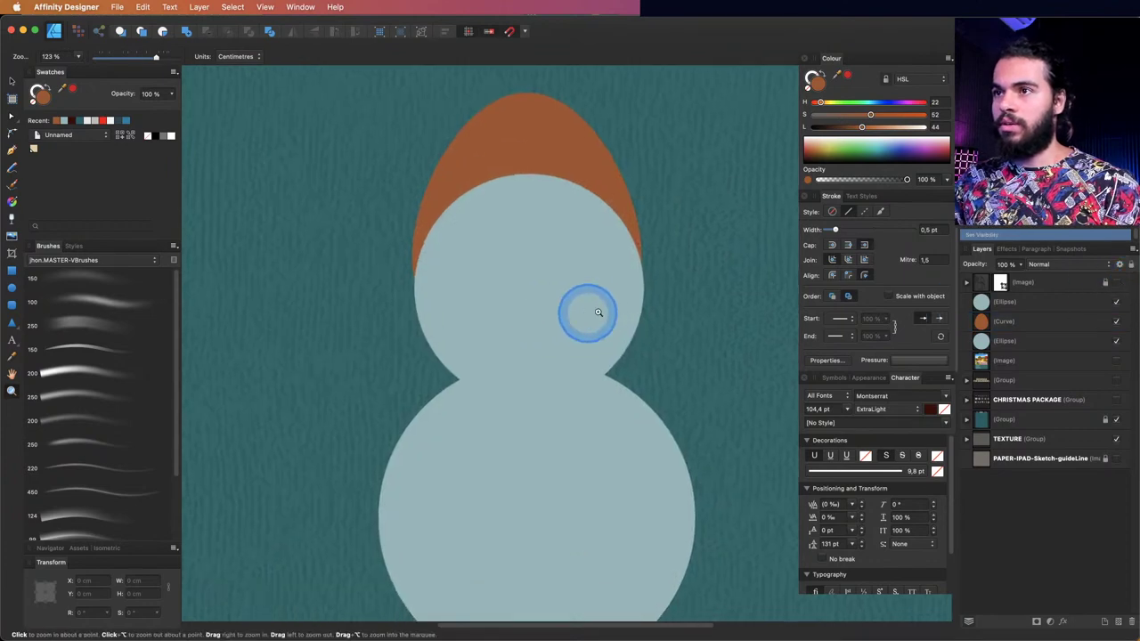
alt+click(575, 318)
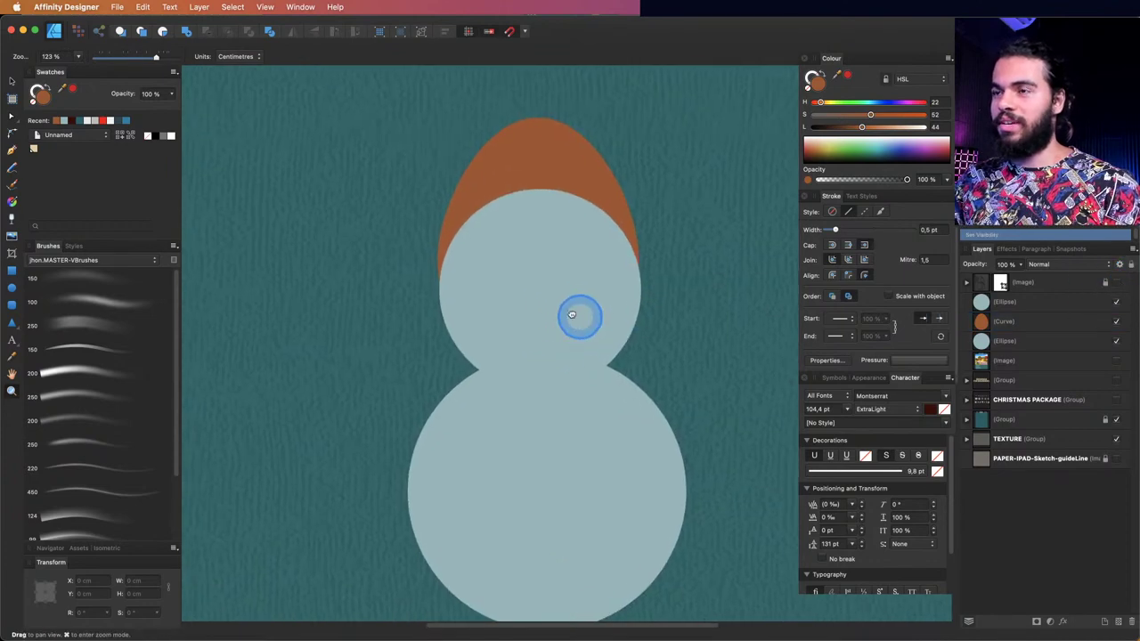
click(1118, 286)
click(1119, 287)
- Draw a circle about 1.85 cm across for the pompom at the hat's peak and set its fill lightness to 76
click(517, 191)
mouse_move(516, 191)
mouse_down()
mouse_move(565, 209)
mouse_move(542, 208)
mouse_move(509, 164)
mouse_move(555, 199)
mouse_move(522, 224)
mouse_move(437, 237)
mouse_up()
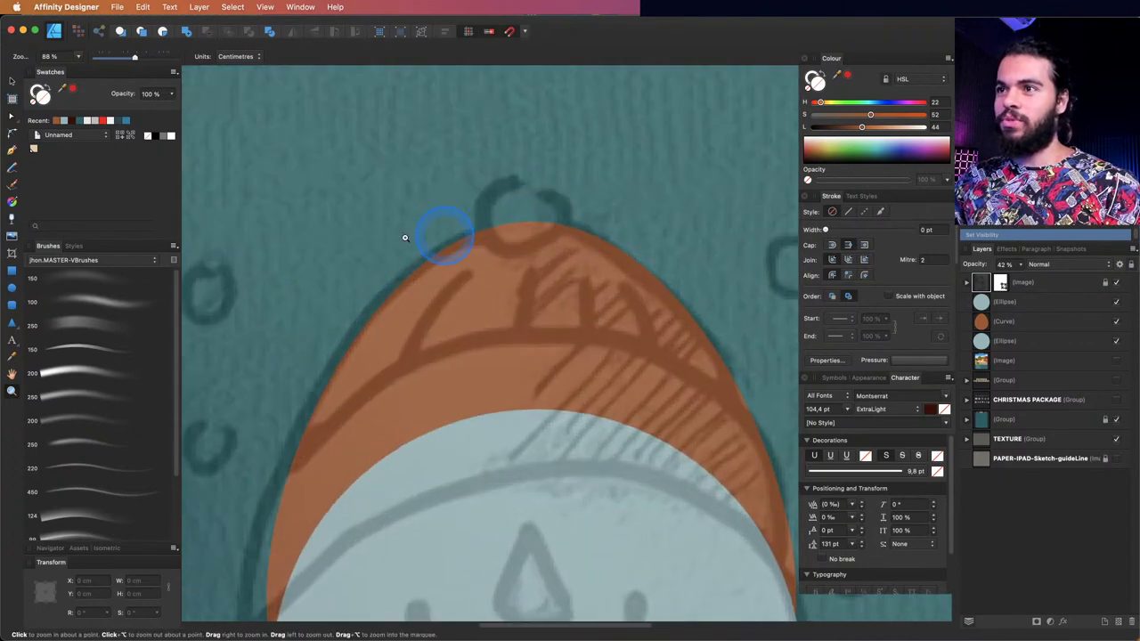
click(13, 288)
drag(483, 181, 566, 264)
drag(861, 126, 898, 127)
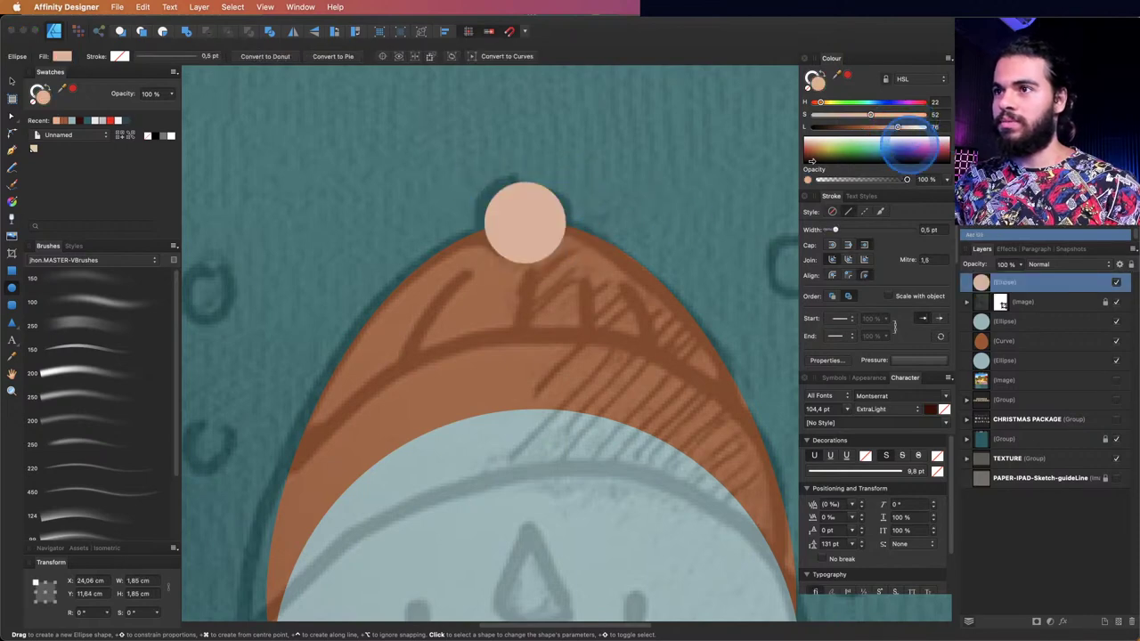
- Move the pompom slightly up on the hat's peak and make its fill white with lightness 100
key(v)
drag(540, 223, 540, 205)
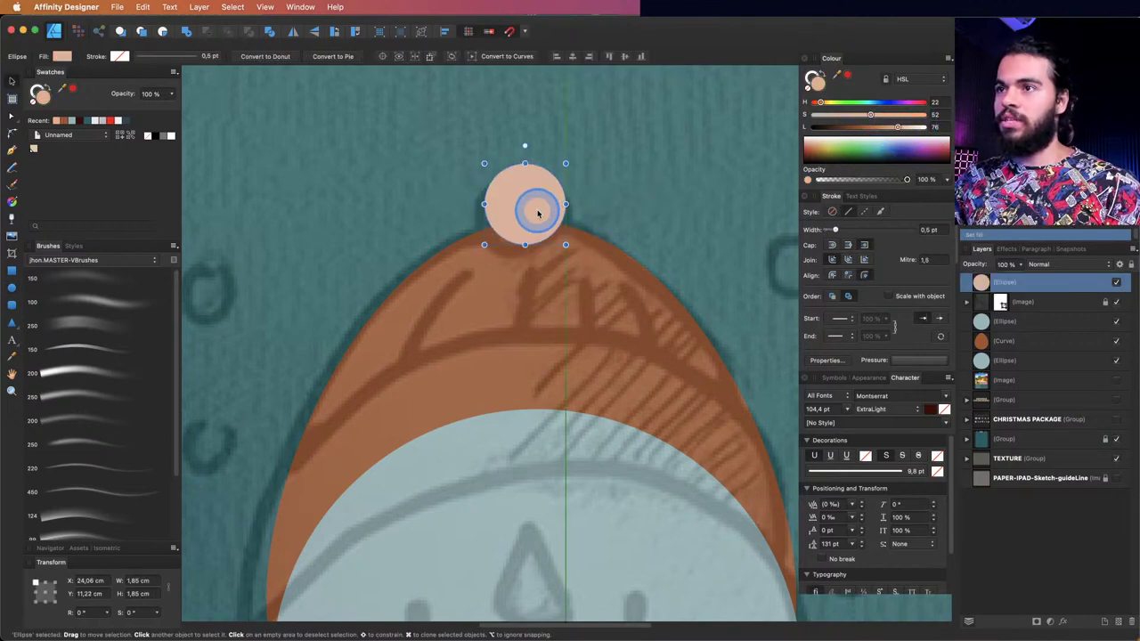
drag(914, 129, 927, 127)
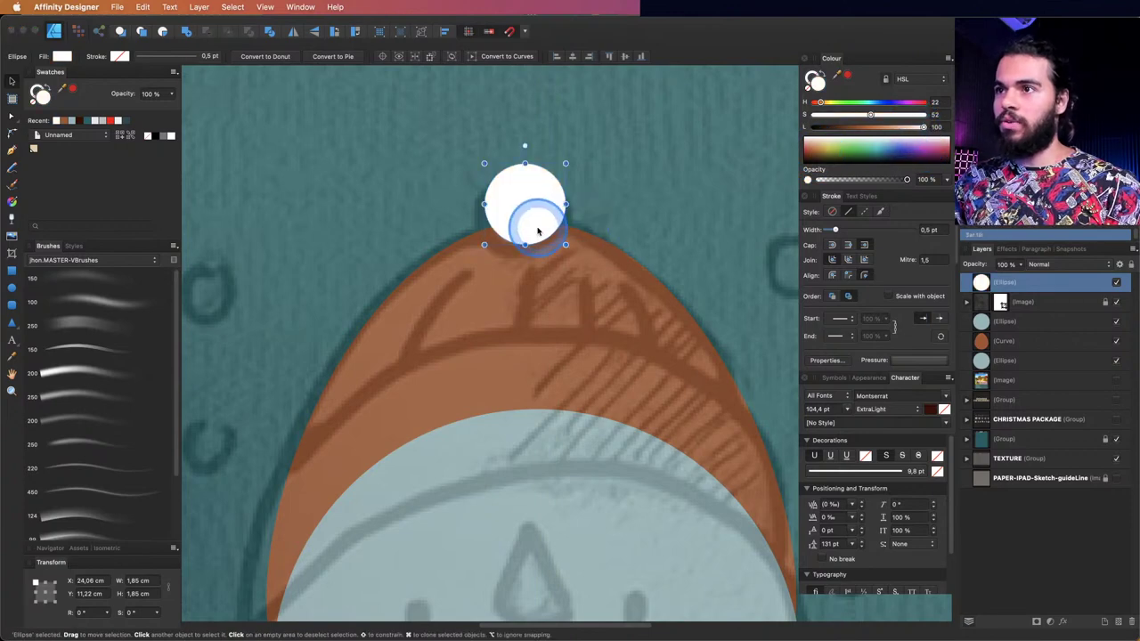
- Move the white pompom directly beneath the hat curve in the layer order
key(z)
scroll(524, 233, down, 5)
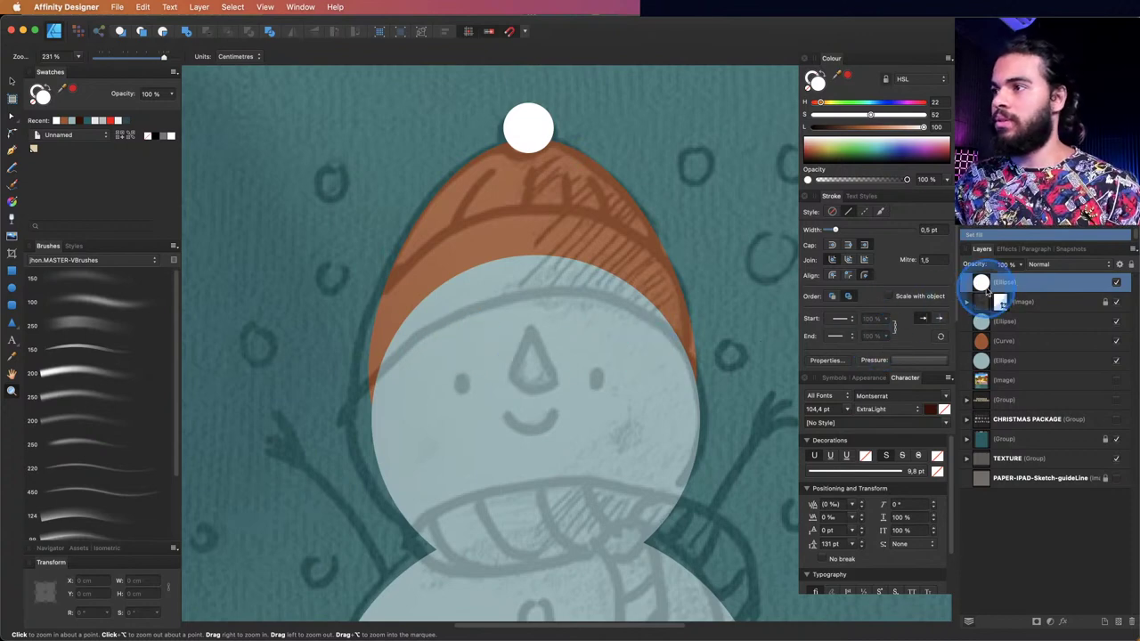
drag(987, 290, 975, 350)
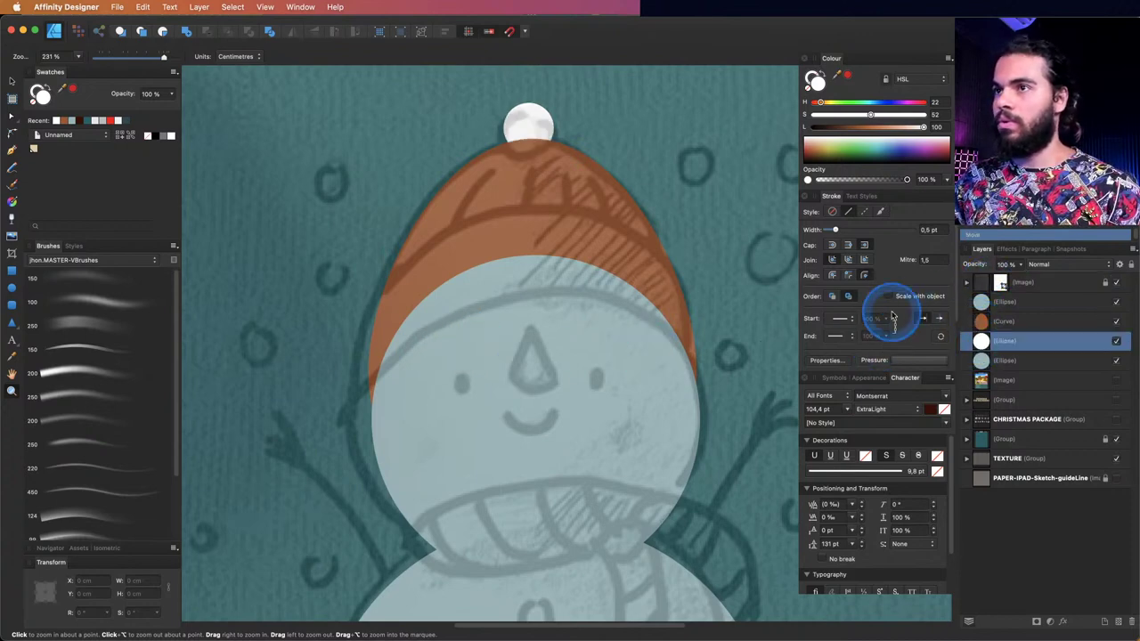
- Draw an ellipse about 0.65 × 0.99 cm over the sketched eye on the right side of the face
scroll(558, 199, down, 3)
scroll(541, 224, down, 3)
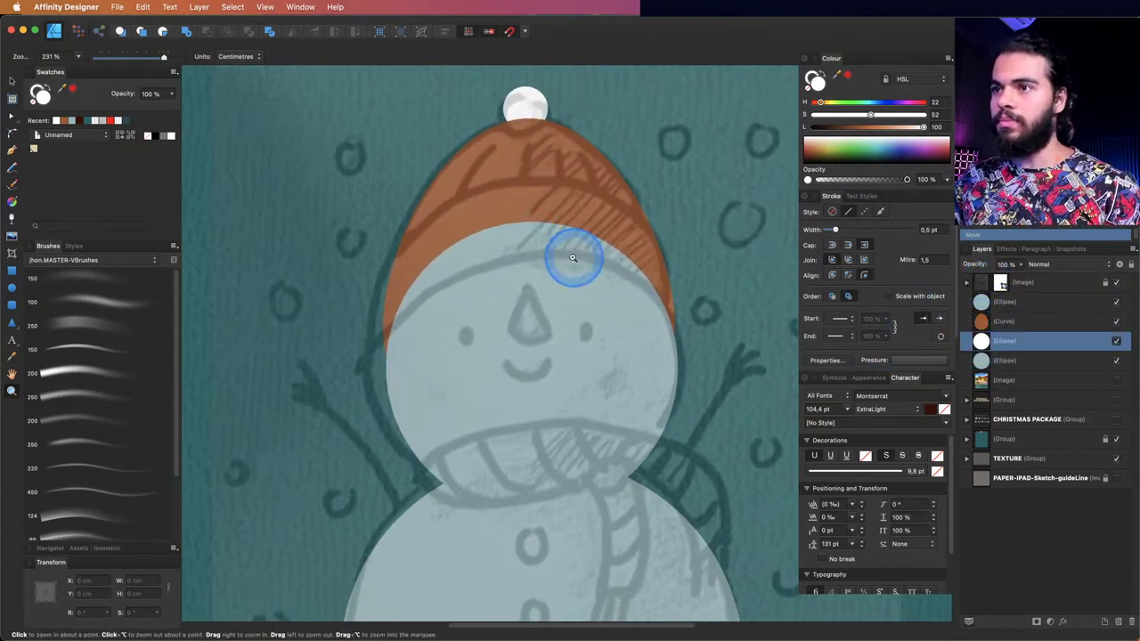
scroll(528, 254, up, 5)
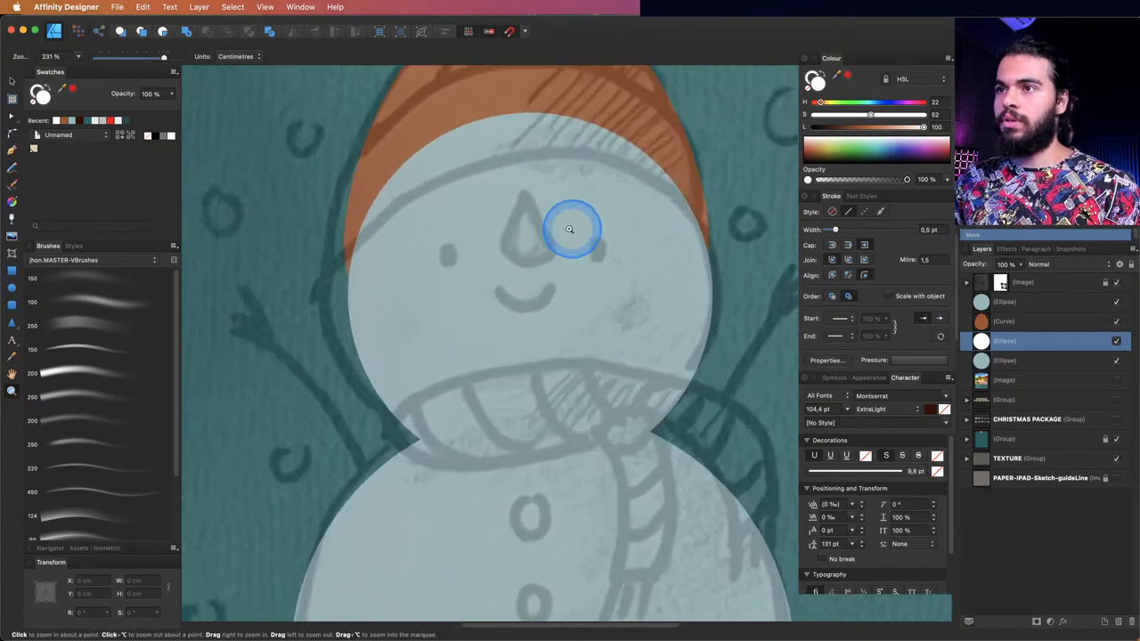
click(11, 289)
drag(583, 265, 606, 300)
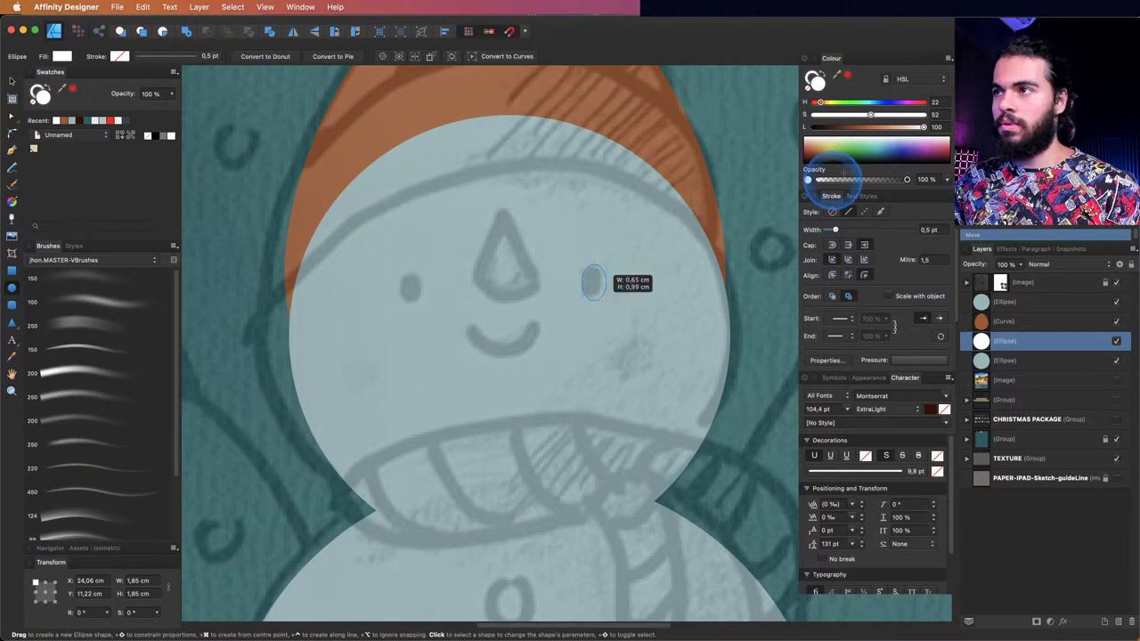
- Make the eye ellipse black with fill lightness 0 and place it directly above the head in the layer order
click(817, 128)
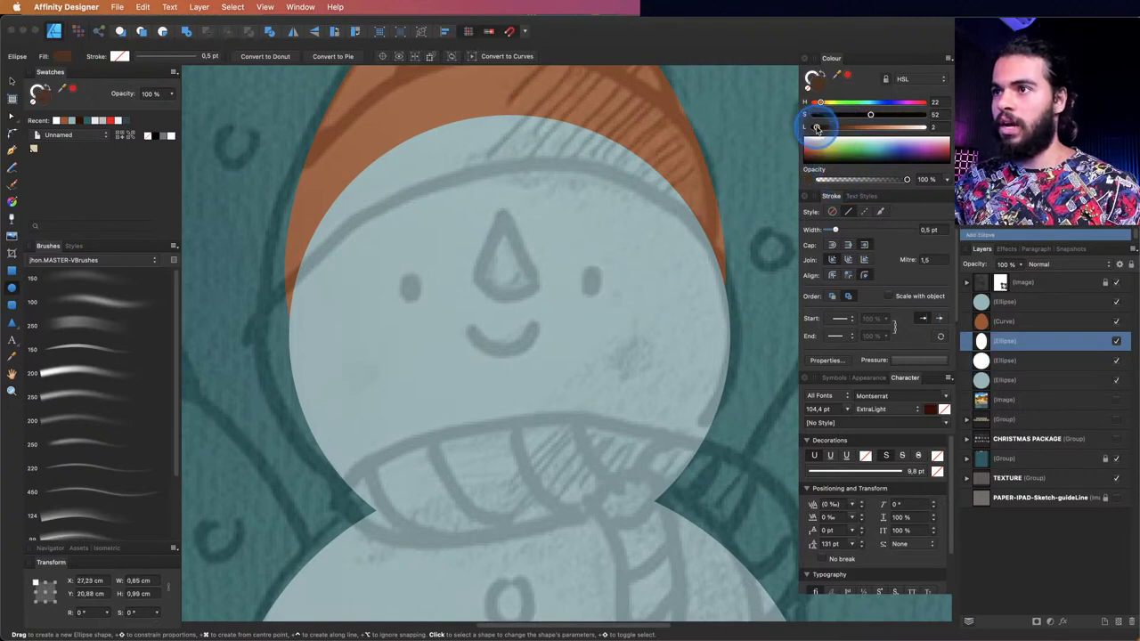
drag(817, 127, 812, 128)
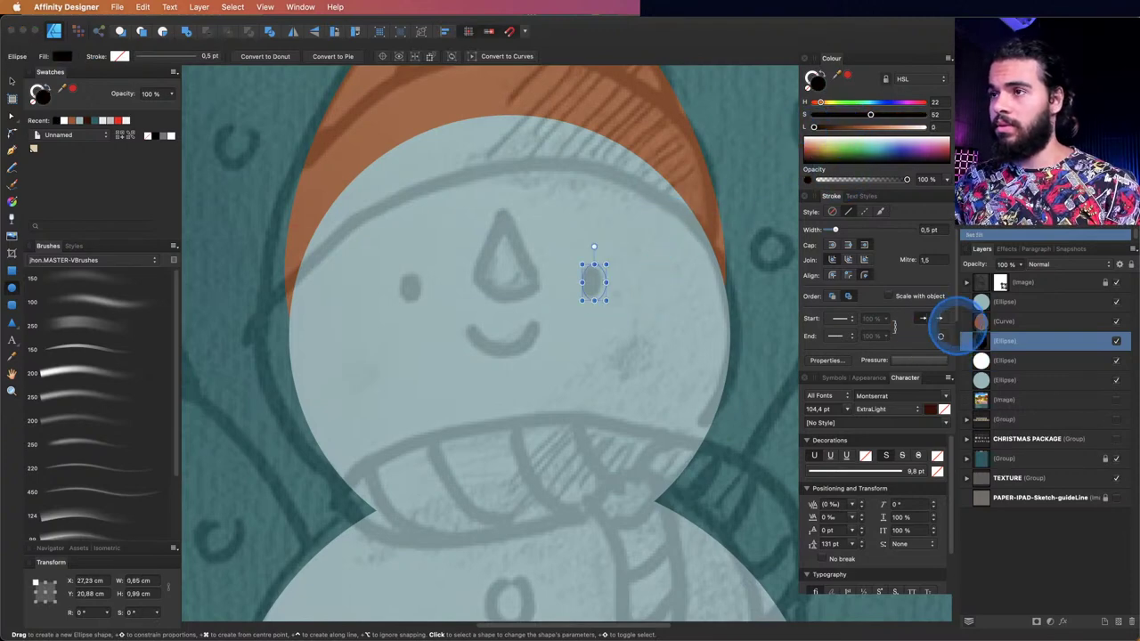
click(1002, 303)
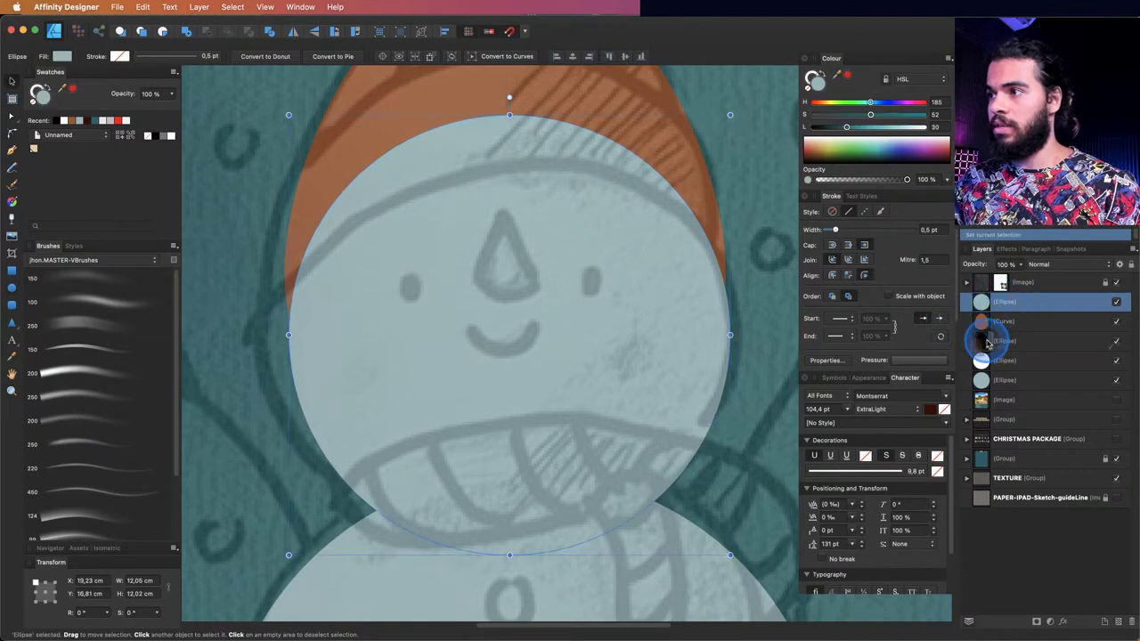
mouse_move(987, 344)
mouse_down()
mouse_move(980, 326)
mouse_move(1000, 328)
mouse_move(1000, 305)
mouse_move(972, 335)
mouse_up()
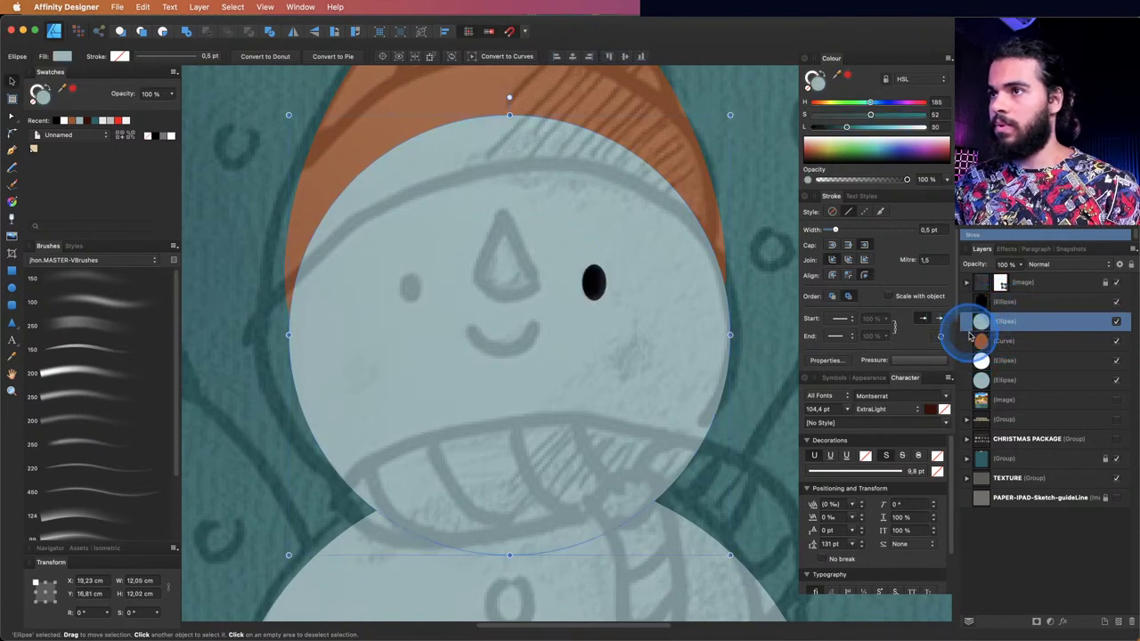
- Turn the black eye ellipse into a symbol and place a second instance of it over the other sketched eye
click(987, 304)
key(z)
click(573, 284)
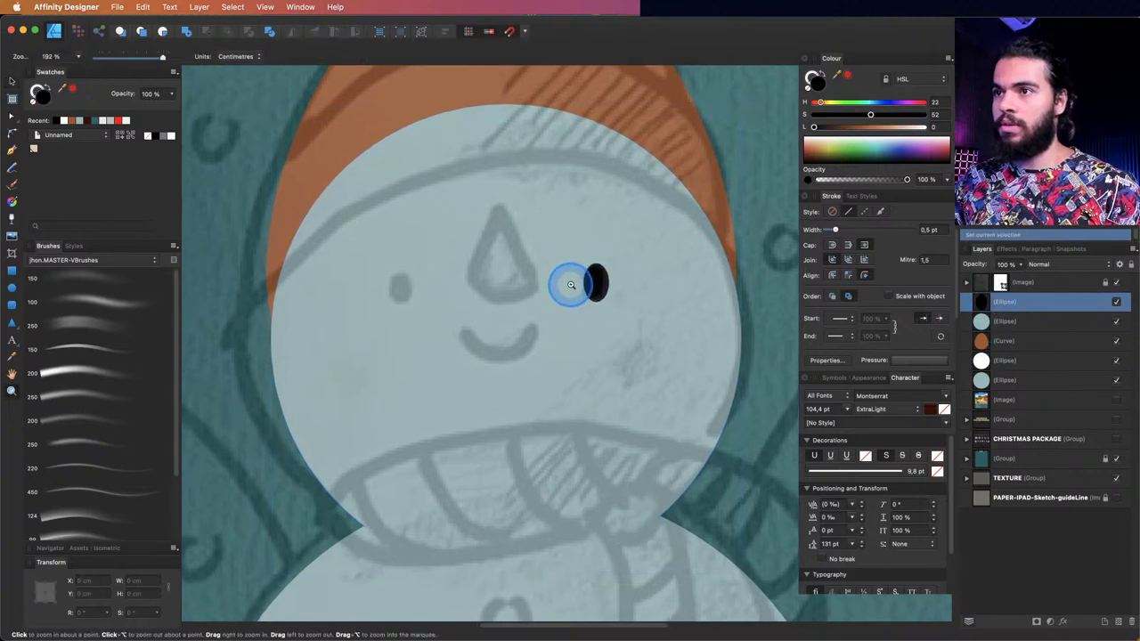
click(575, 284)
click(601, 286)
key(v)
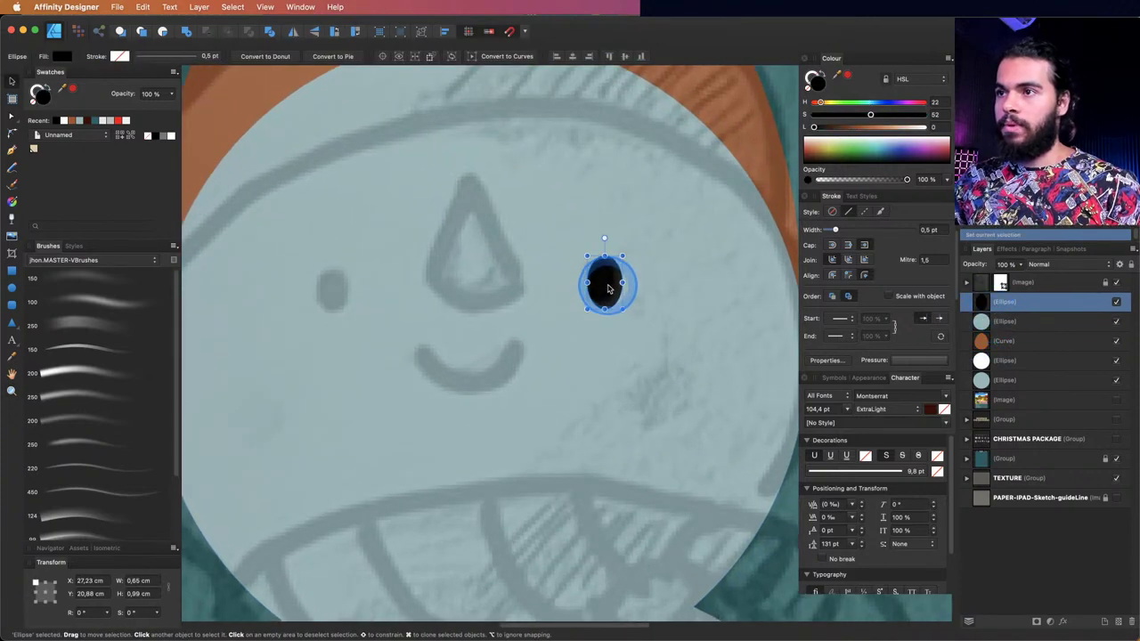
click(838, 380)
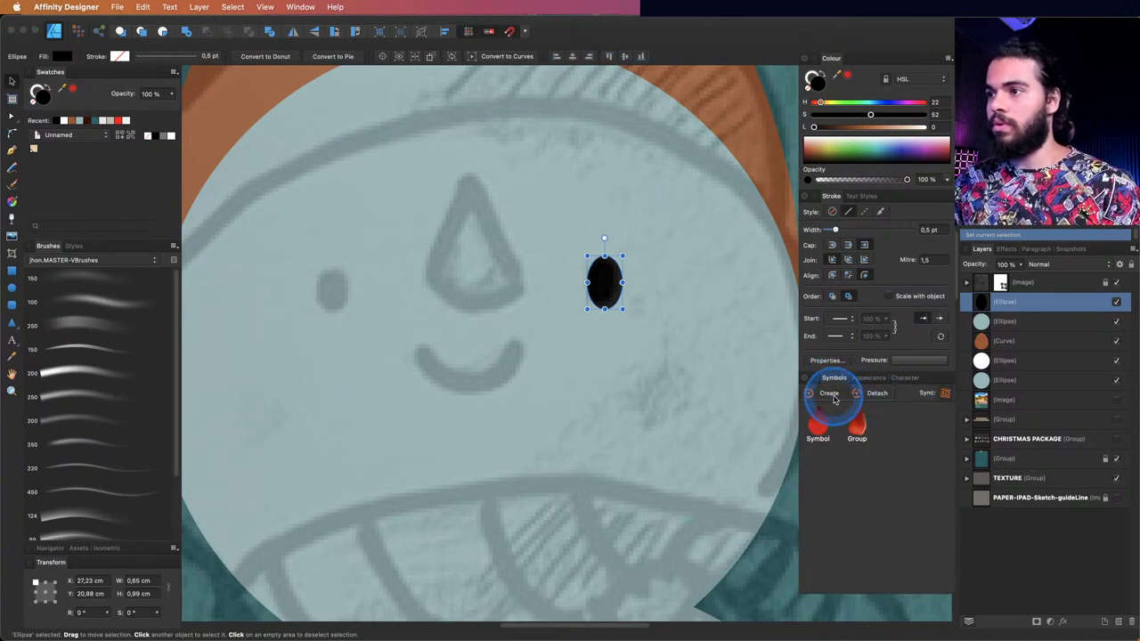
click(834, 398)
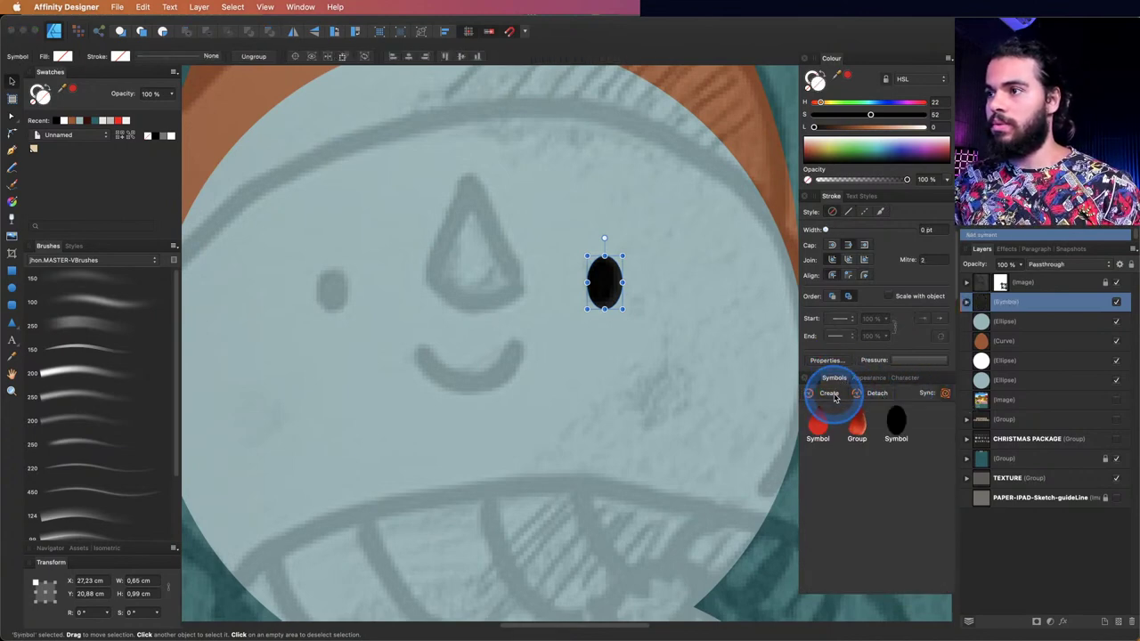
click(893, 417)
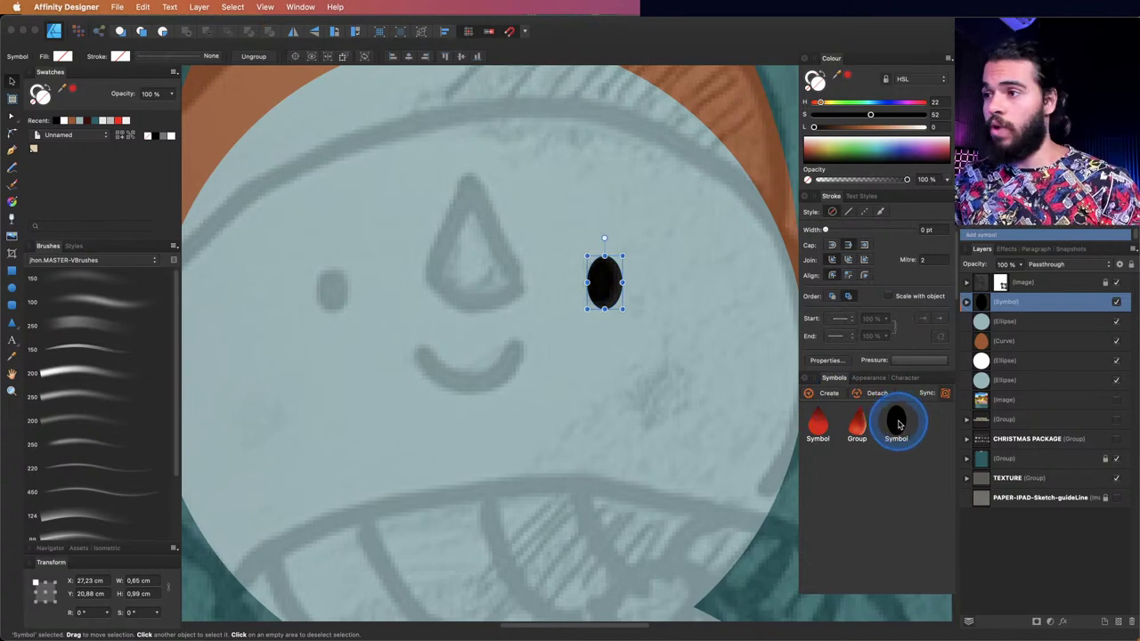
drag(898, 424, 340, 288)
- Give the ellipse inside the original eye symbol a linear gradient from black near its base to dark grey at its upper edge
double_click(606, 285)
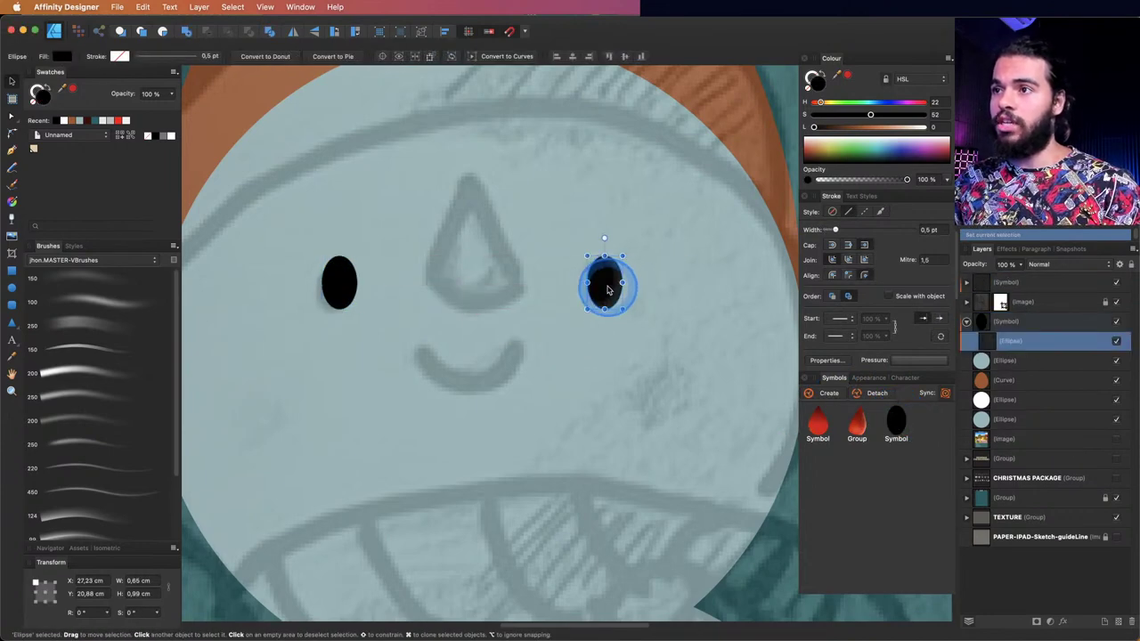
key(g)
drag(605, 296, 612, 262)
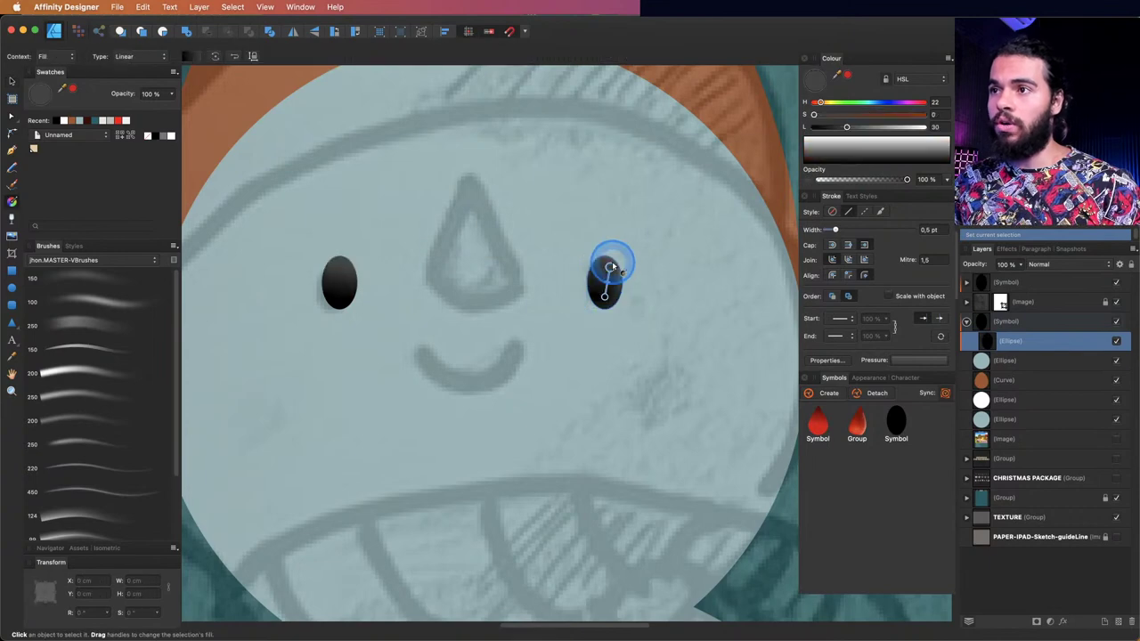
click(879, 132)
drag(641, 300, 588, 282)
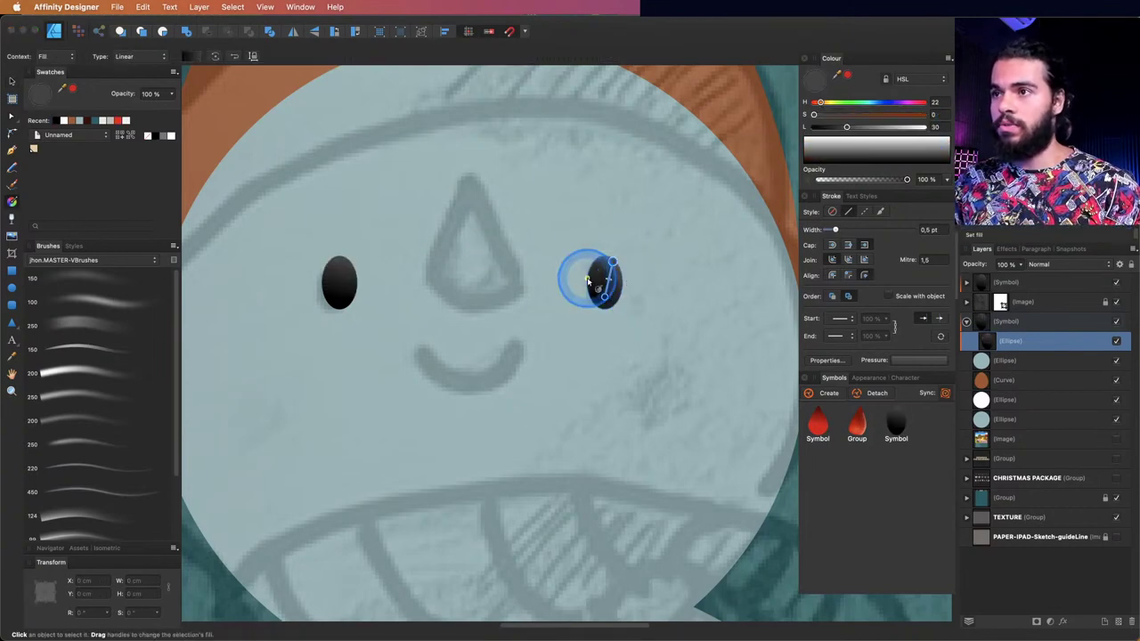
- Move the newly placed eye symbol directly beneath the locked sketch image in the layer order
key(v)
click(1004, 284)
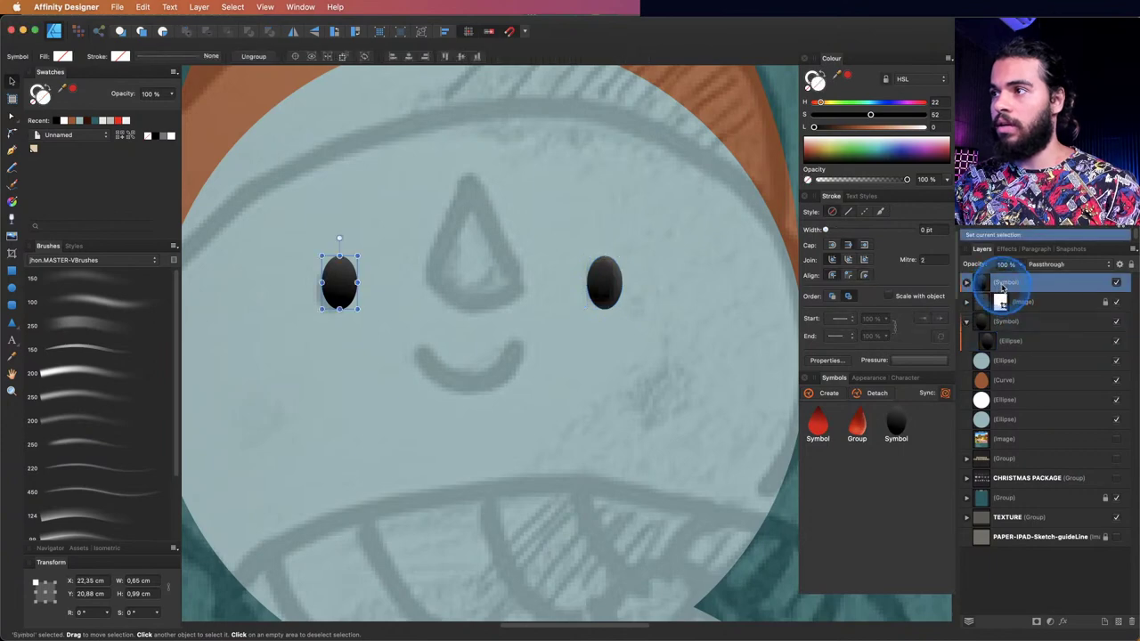
drag(978, 312, 991, 316)
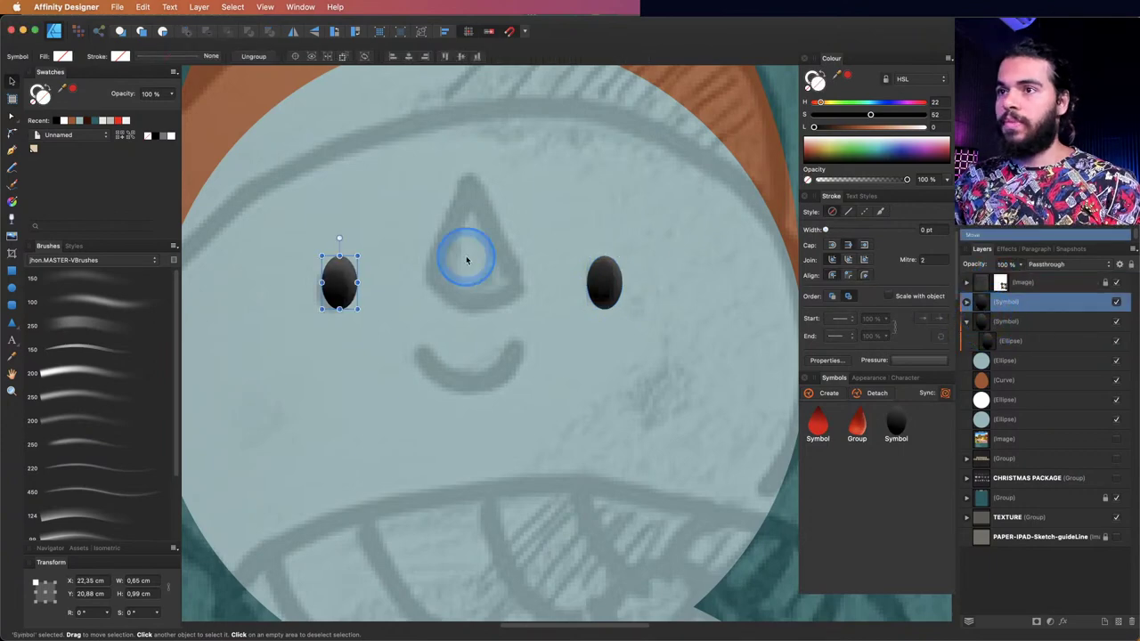
- Draw a triangle about 1.75 × 2.43 cm over the sketched nose and fill it orange with hue 21, saturation 58 and lightness 50
key(h)
scroll(415, 254, left, 3)
scroll(415, 253, up, 2)
key(z)
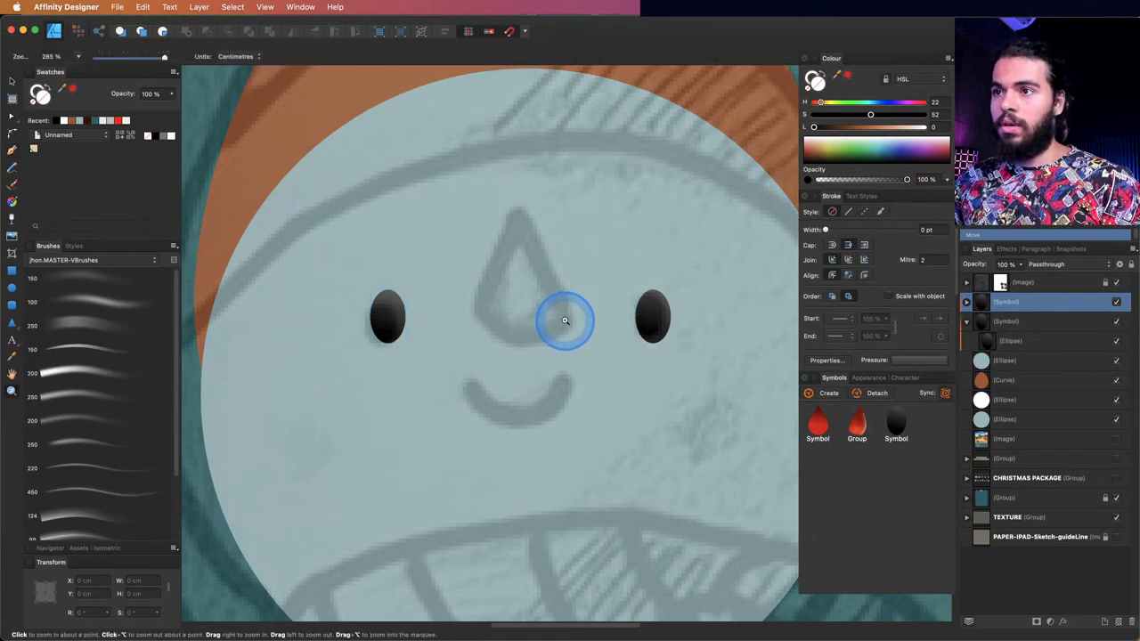
click(18, 326)
drag(479, 208, 567, 338)
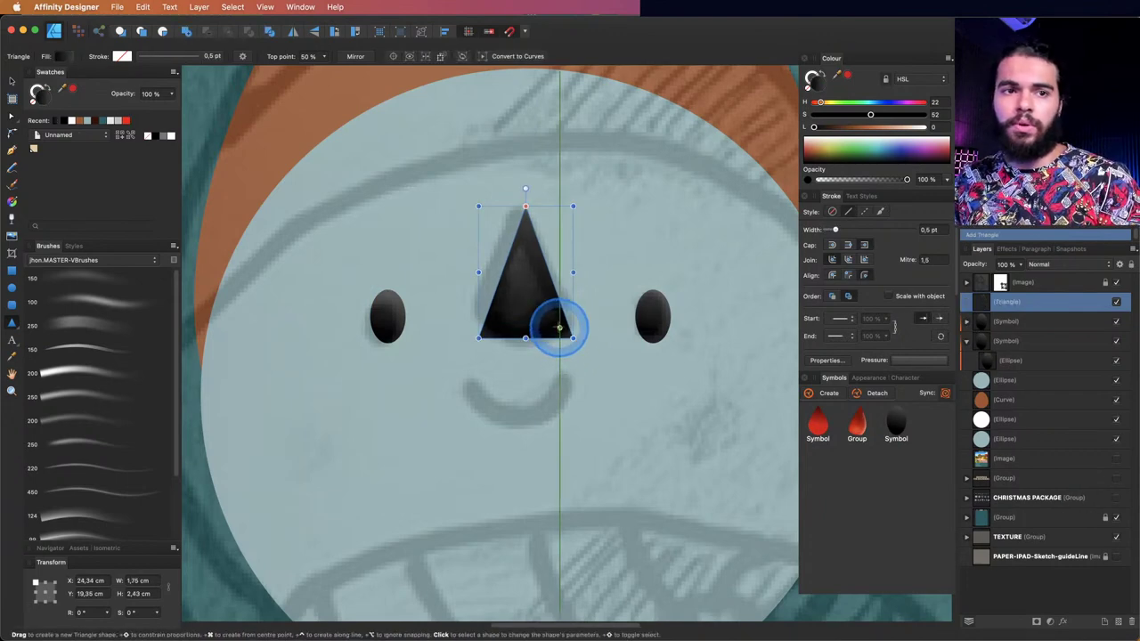
mouse_move(545, 300)
mouse_down()
mouse_move(537, 287)
mouse_move(543, 309)
mouse_move(552, 283)
mouse_up()
click(824, 114)
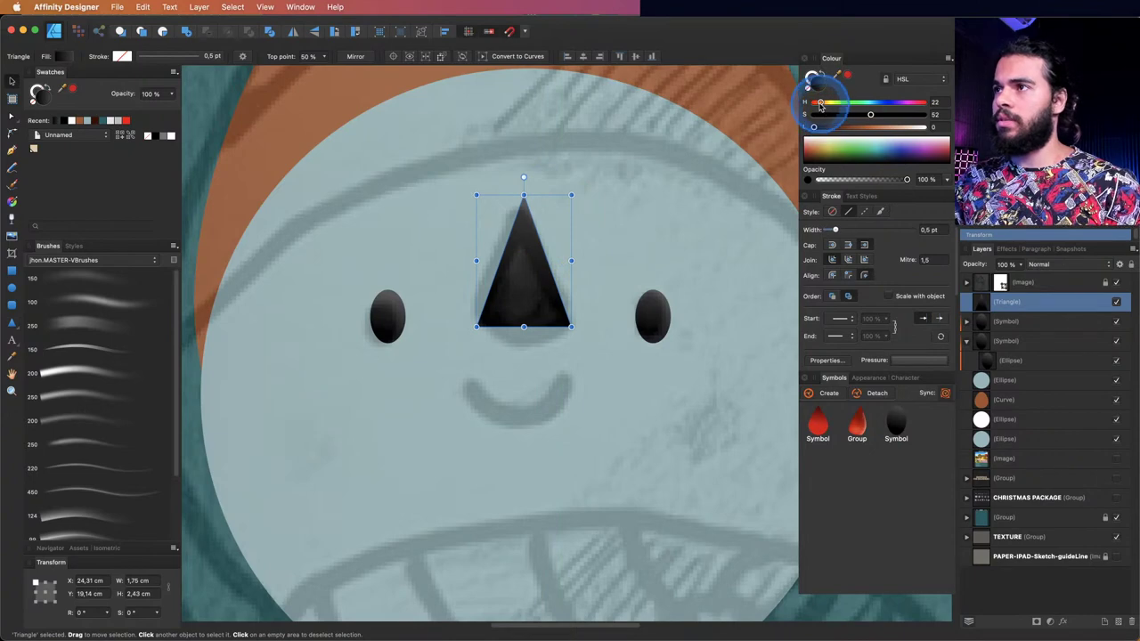
drag(814, 126, 877, 115)
- Convert the nose triangle to curves and bow its base and both sides outward to follow the sketch
key(z)
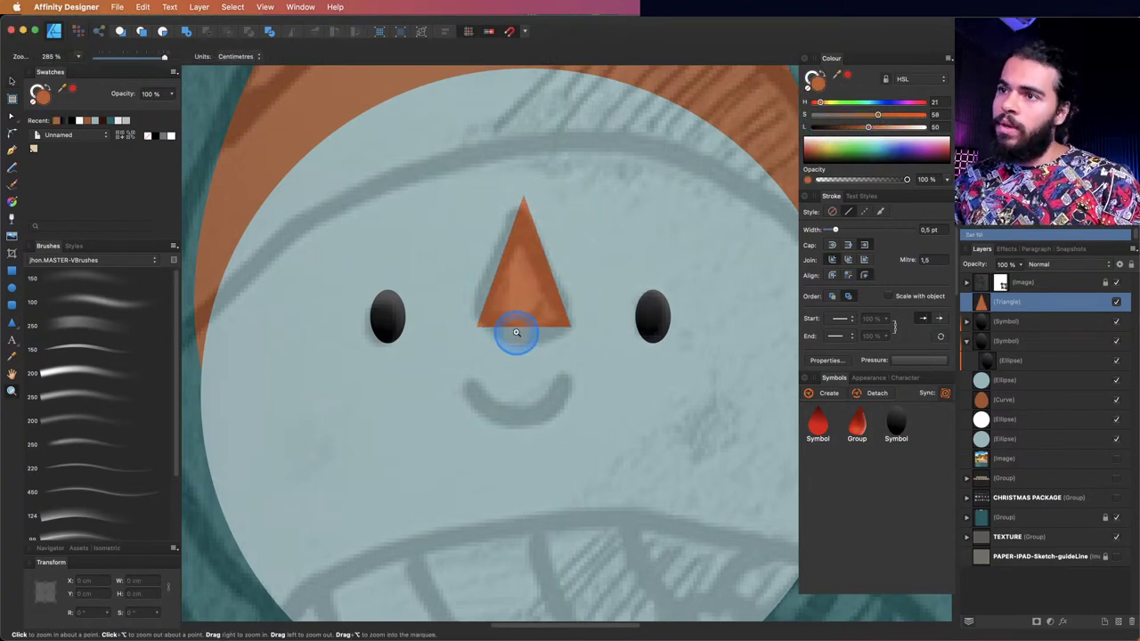
click(516, 332)
scroll(499, 318, down, 10)
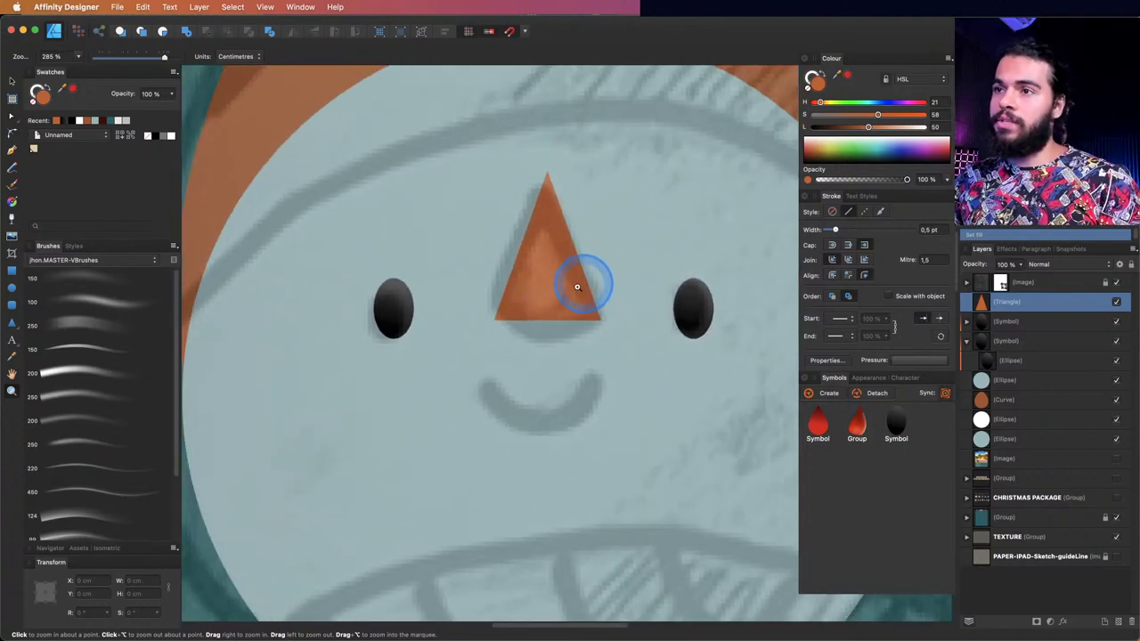
key(v)
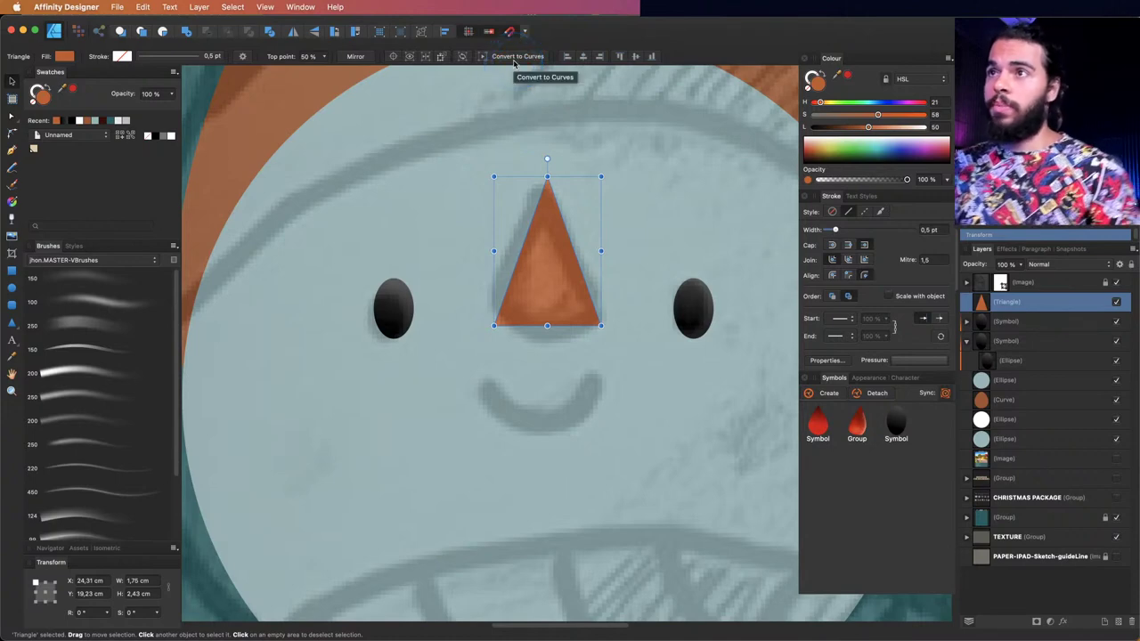
click(513, 59)
scroll(535, 127, right, 2)
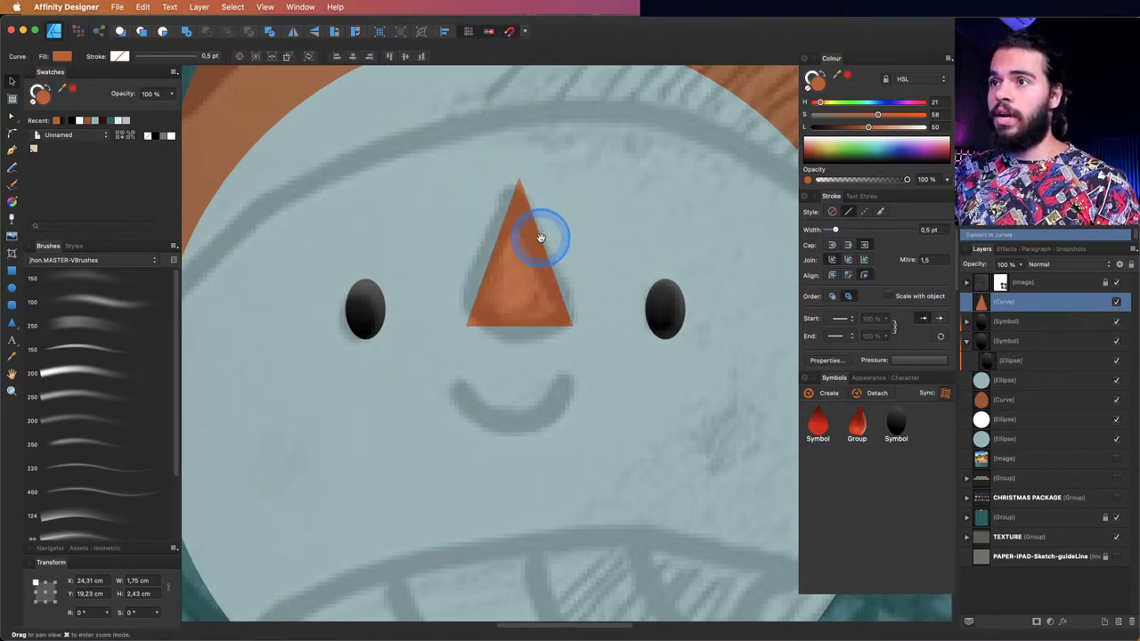
double_click(522, 322)
drag(519, 325, 517, 349)
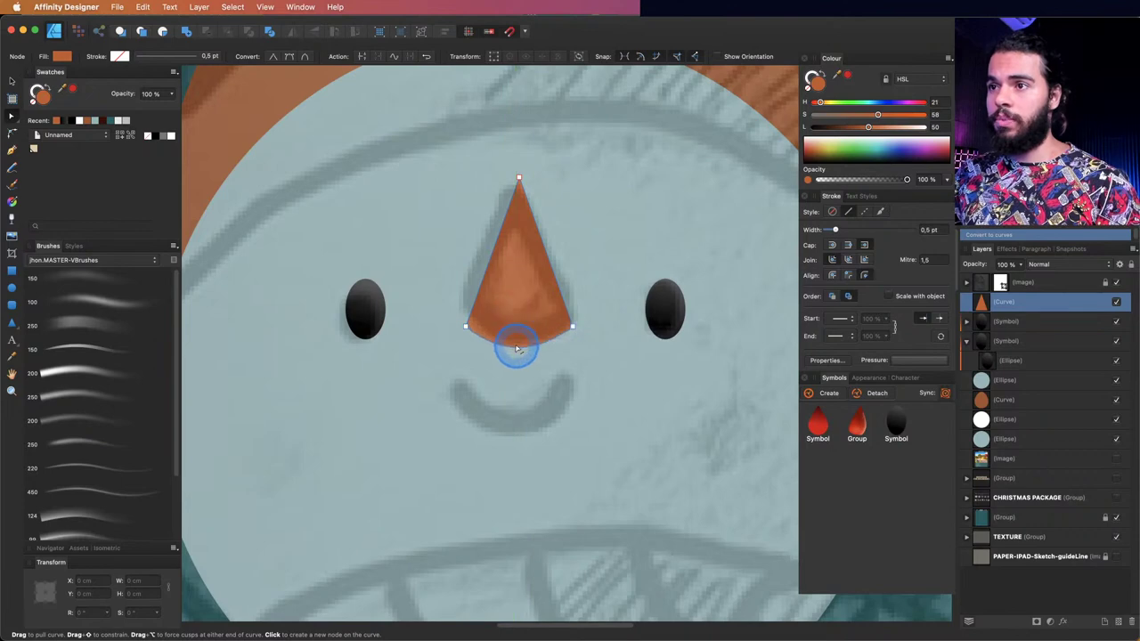
click(496, 237)
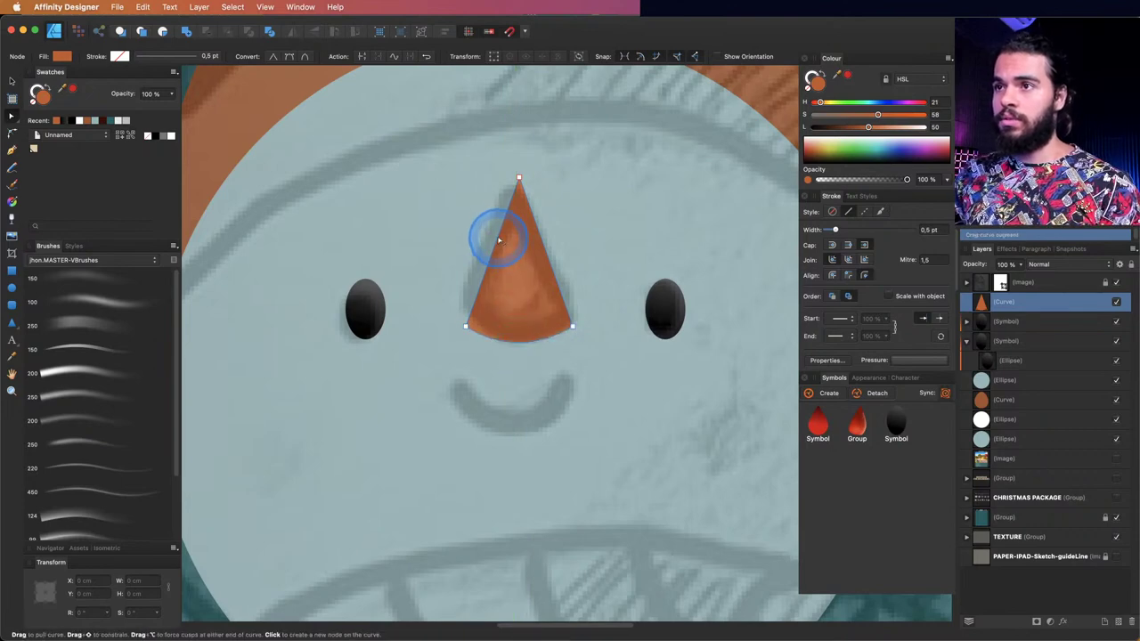
click(540, 241)
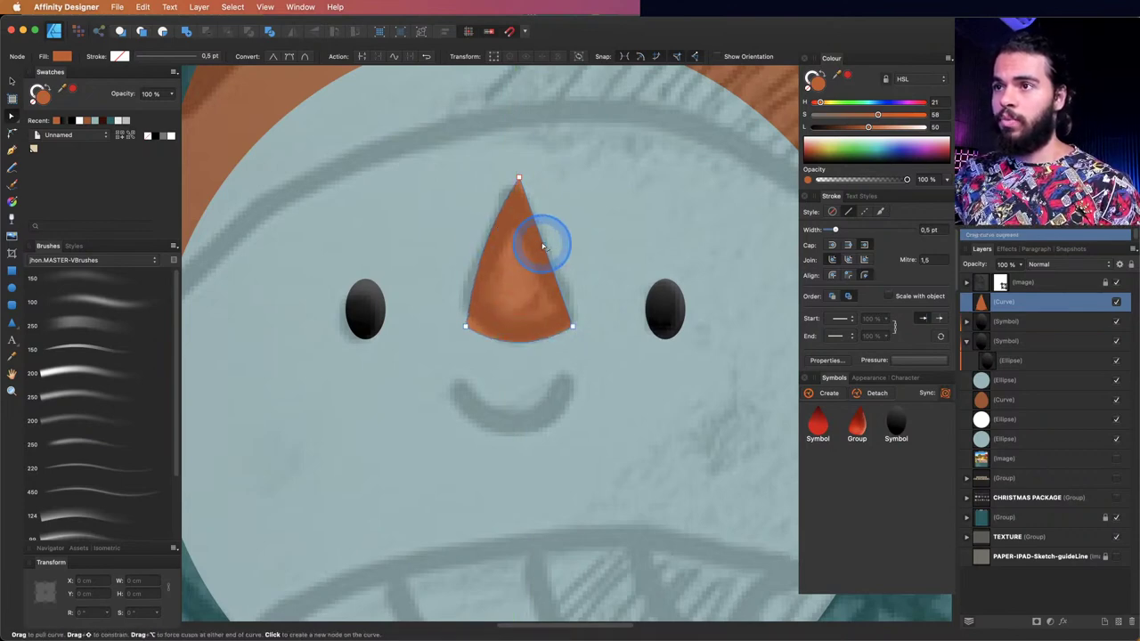
click(491, 321)
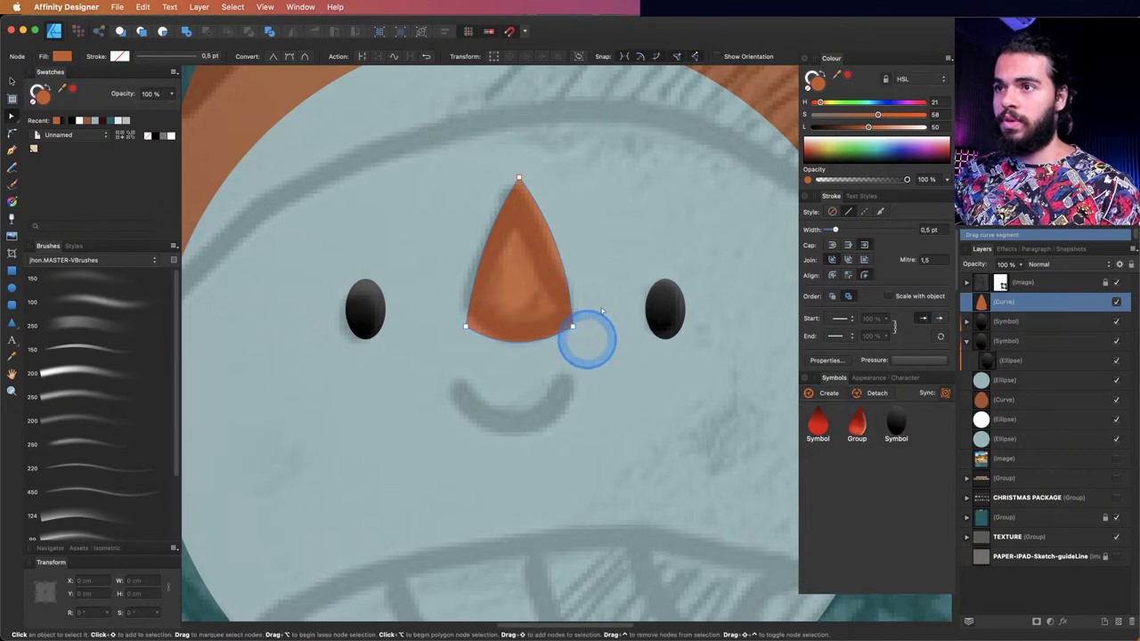
- Draw a straight line across the sketched mouth with the Pen tool and give it a black 13 pt stroke
key(z)
drag(583, 337, 559, 338)
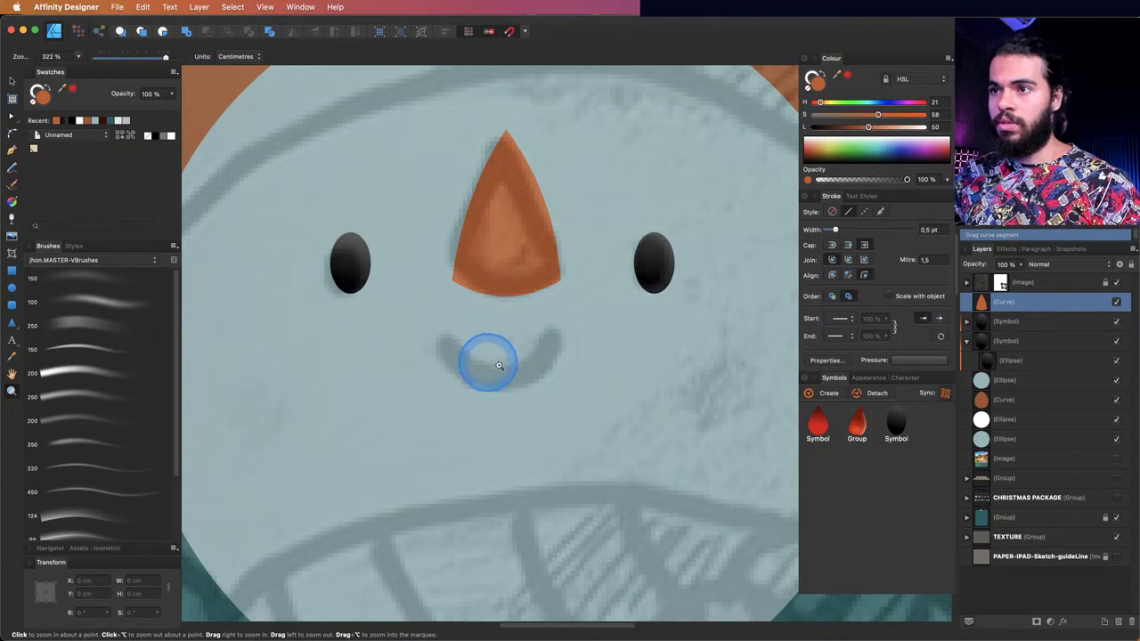
key(p)
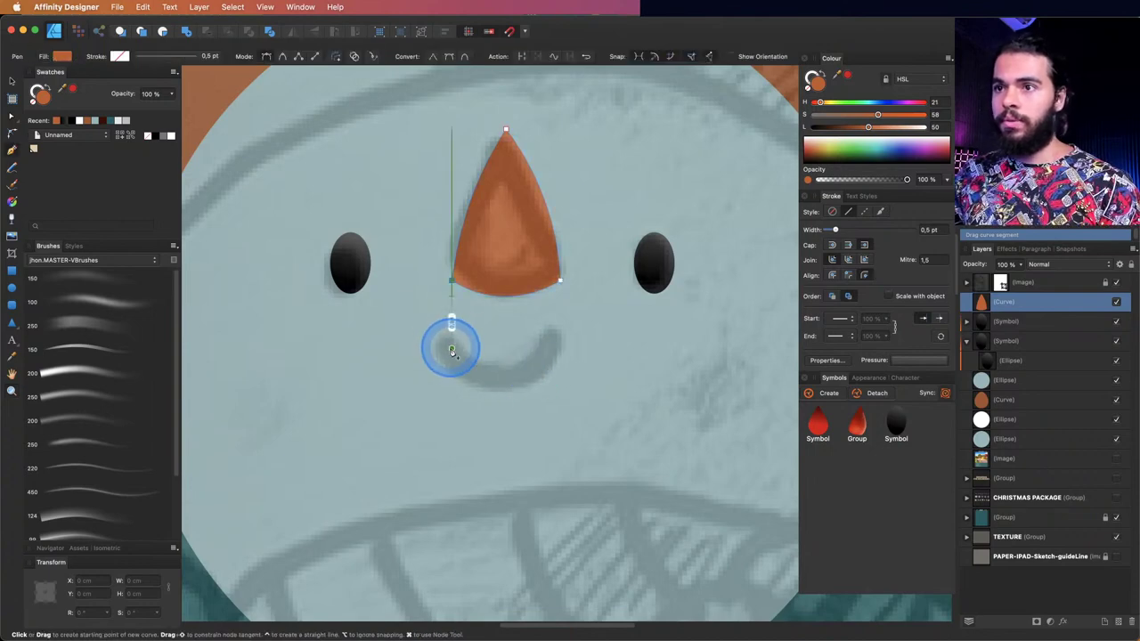
click(518, 349)
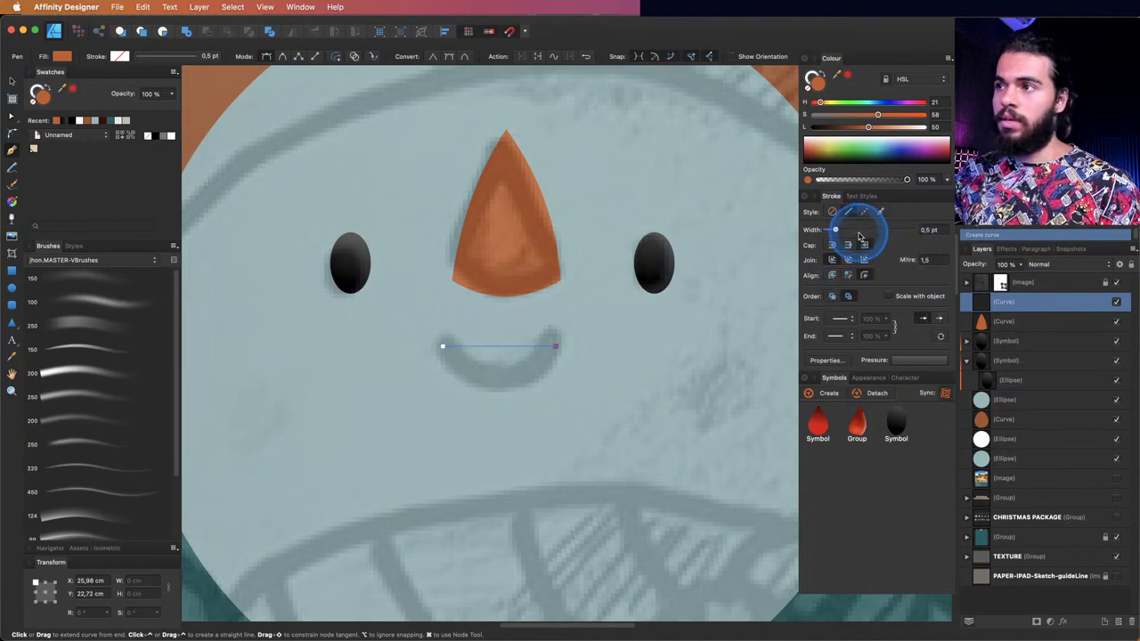
drag(861, 234, 838, 234)
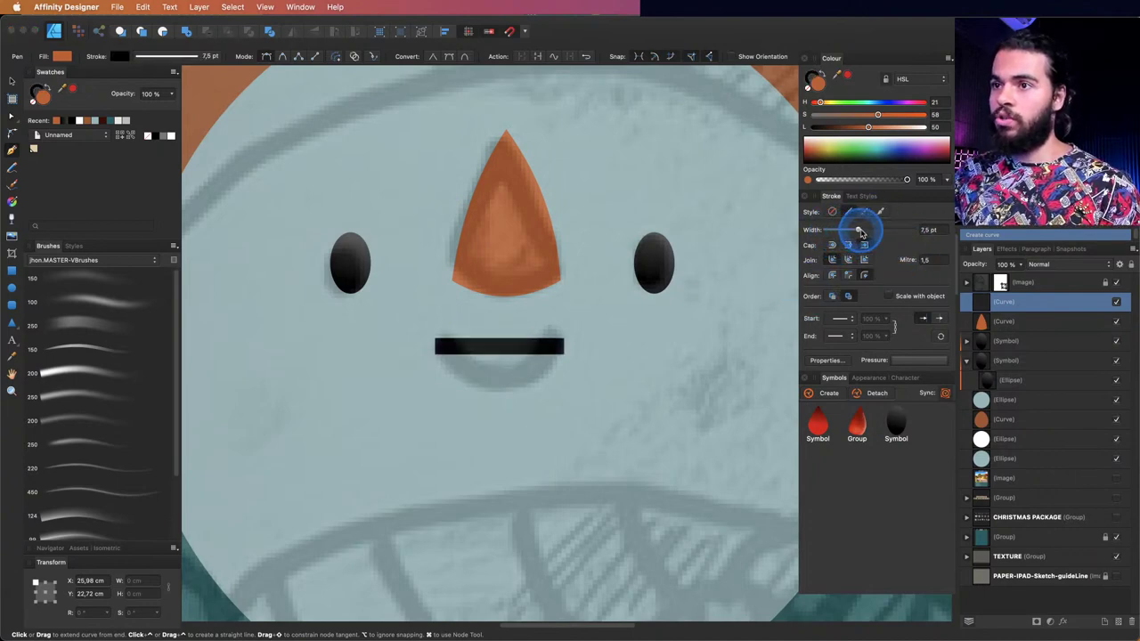
- Bend the middle of the mouth line downward into a smile matching the sketch and remove its fill
click(488, 347)
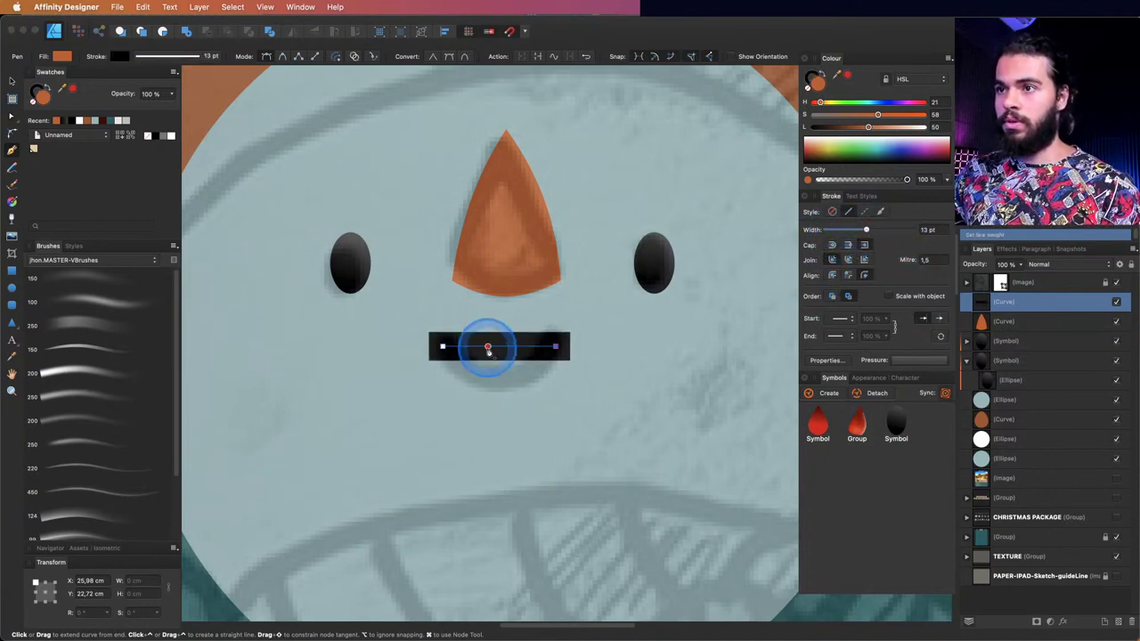
key(a)
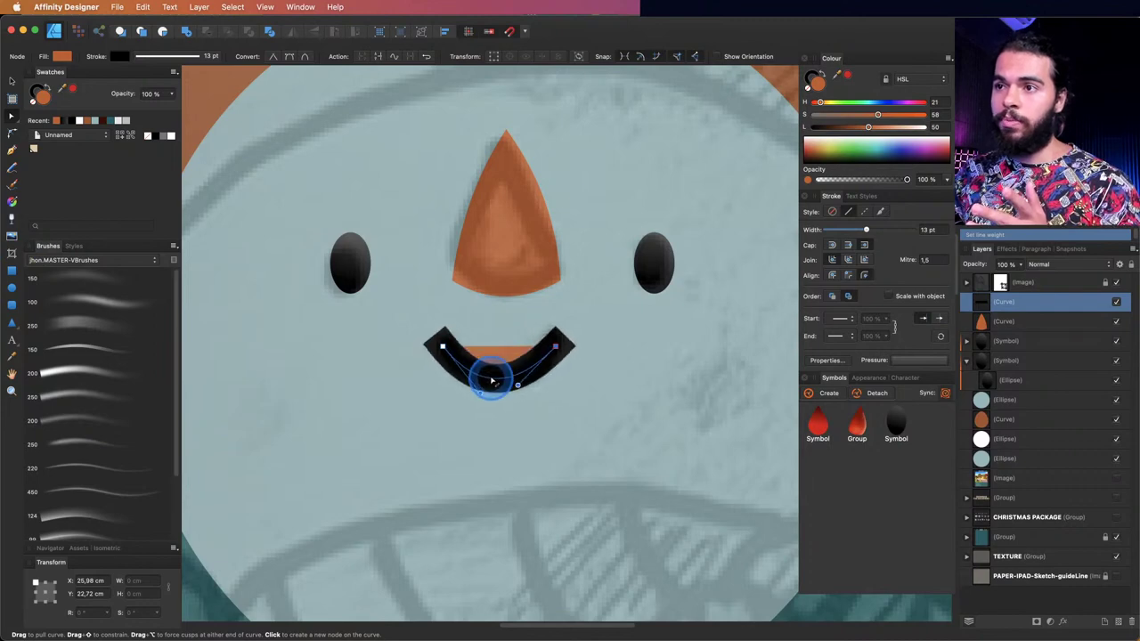
mouse_move(491, 380)
mouse_down()
mouse_move(493, 343)
mouse_move(493, 381)
mouse_move(506, 354)
mouse_move(502, 372)
mouse_up()
click(19, 114)
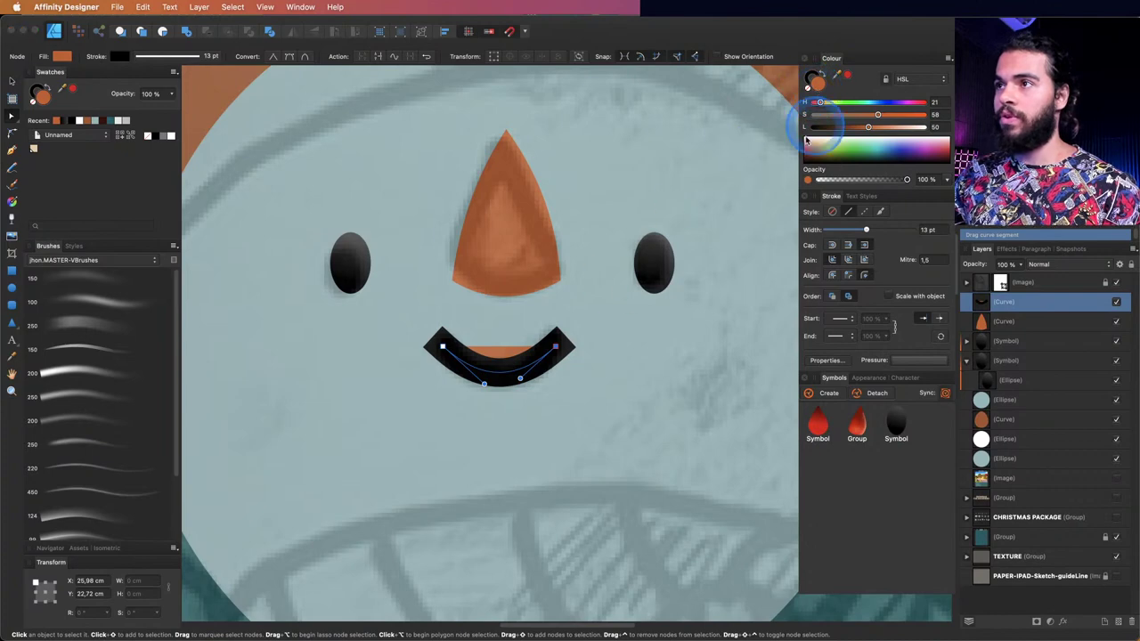
click(810, 86)
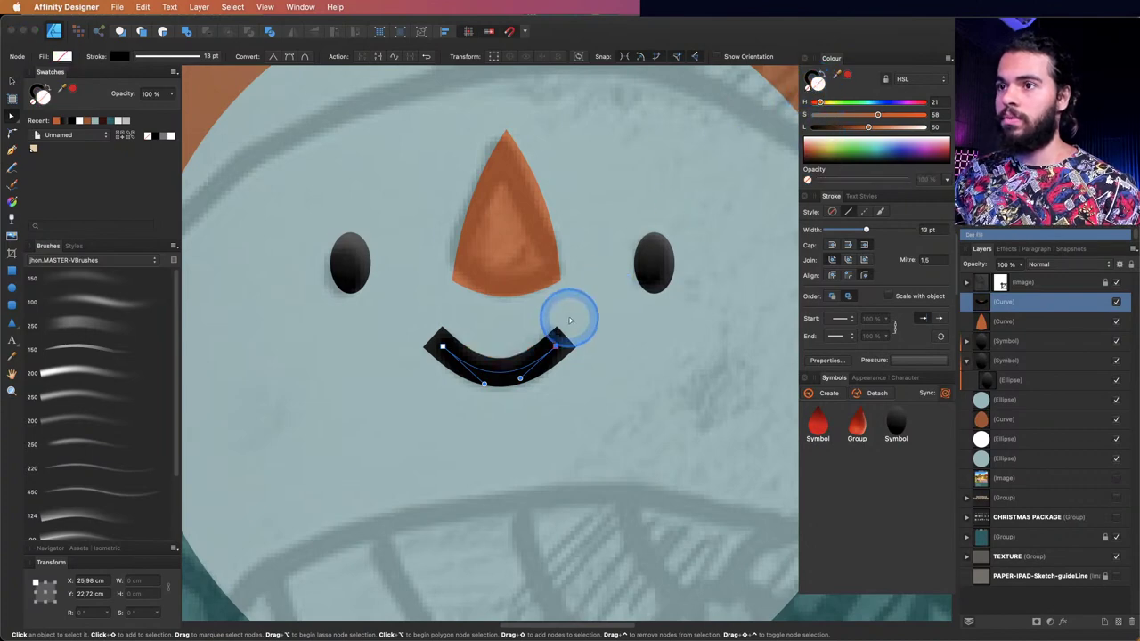
- Hide the sketch image to examine the whole snowman, and show the sketch again
key(z)
drag(512, 323, 739, 308)
click(1117, 282)
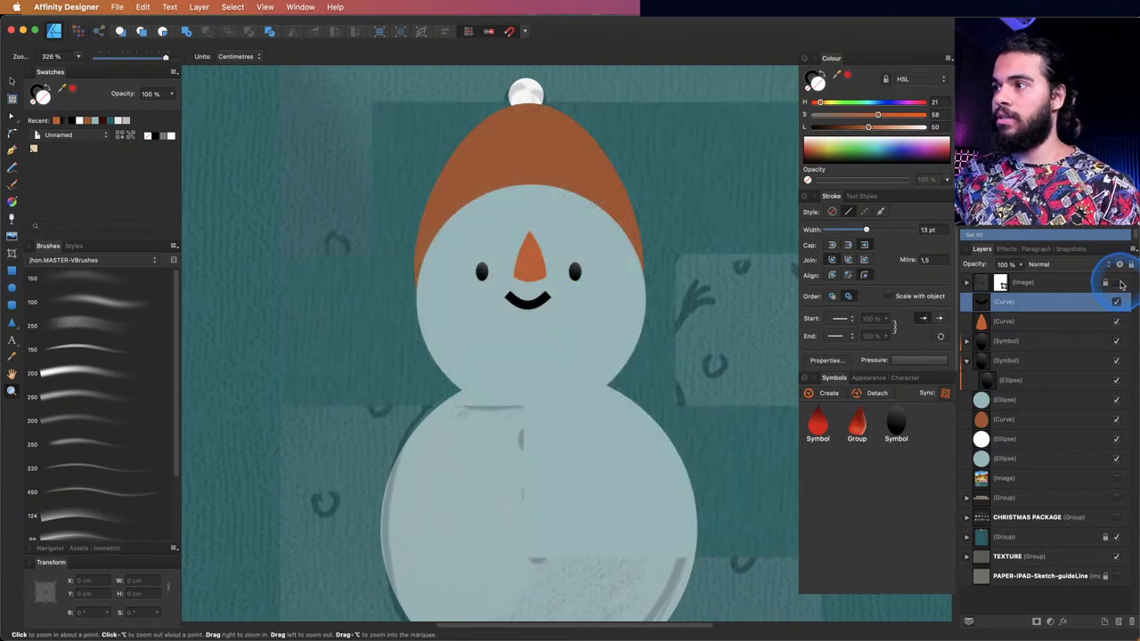
drag(651, 308, 560, 292)
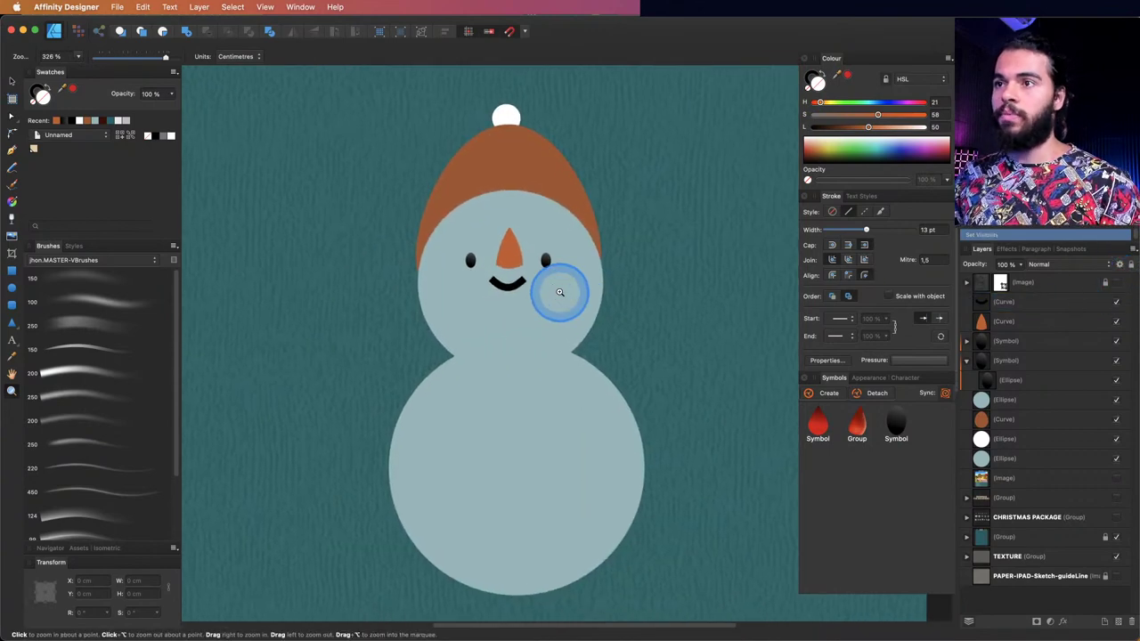
click(1132, 301)
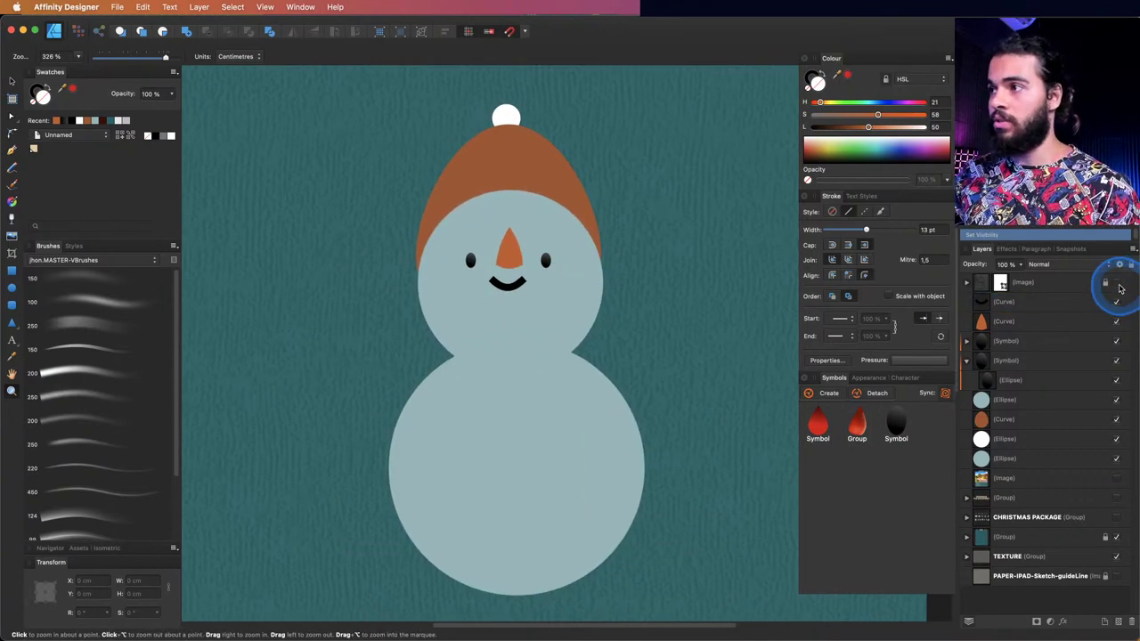
click(1118, 283)
- Outline the scarf's neck band, about 9.8 cm wide, with the Pen tool and round its corners with smart nodes to follow the sketch
mouse_move(478, 339)
mouse_down()
mouse_move(526, 323)
mouse_move(510, 308)
mouse_up()
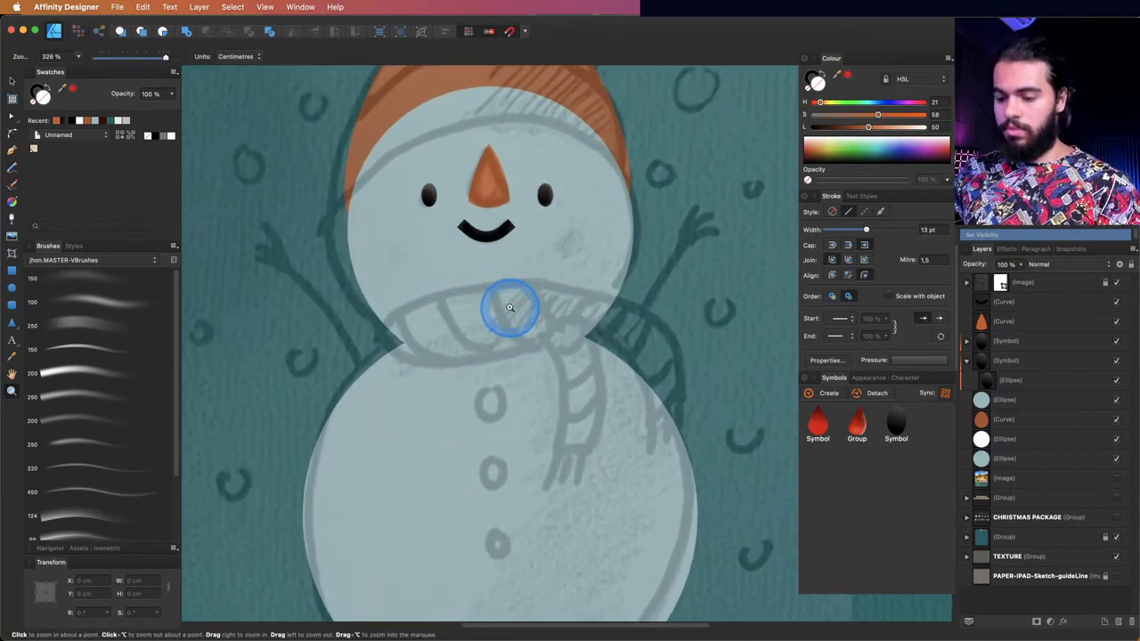
key(p)
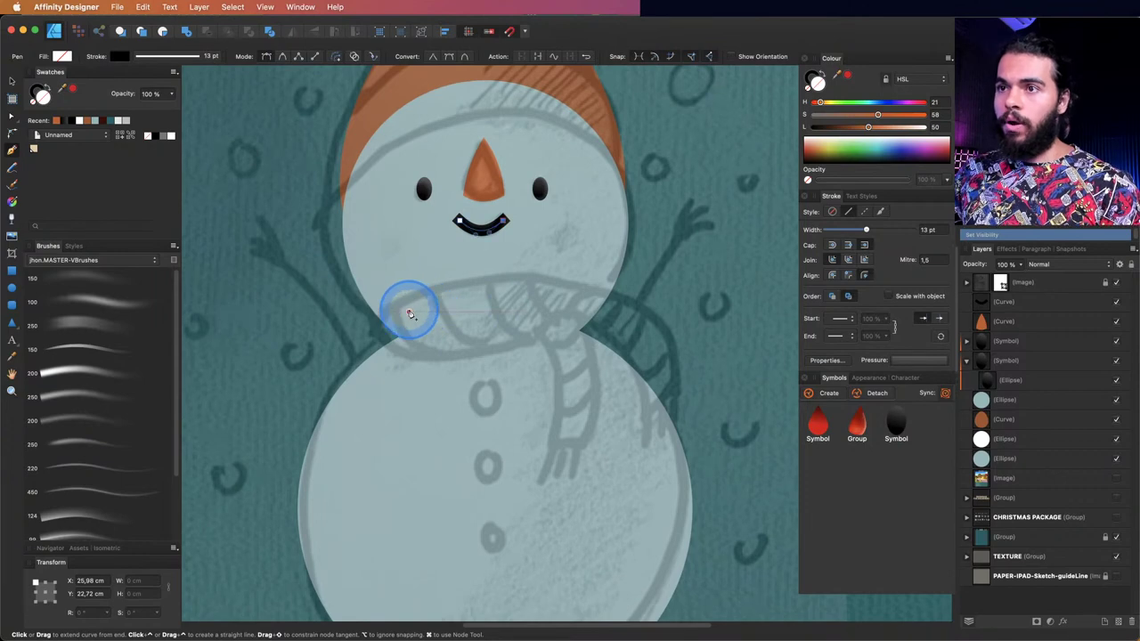
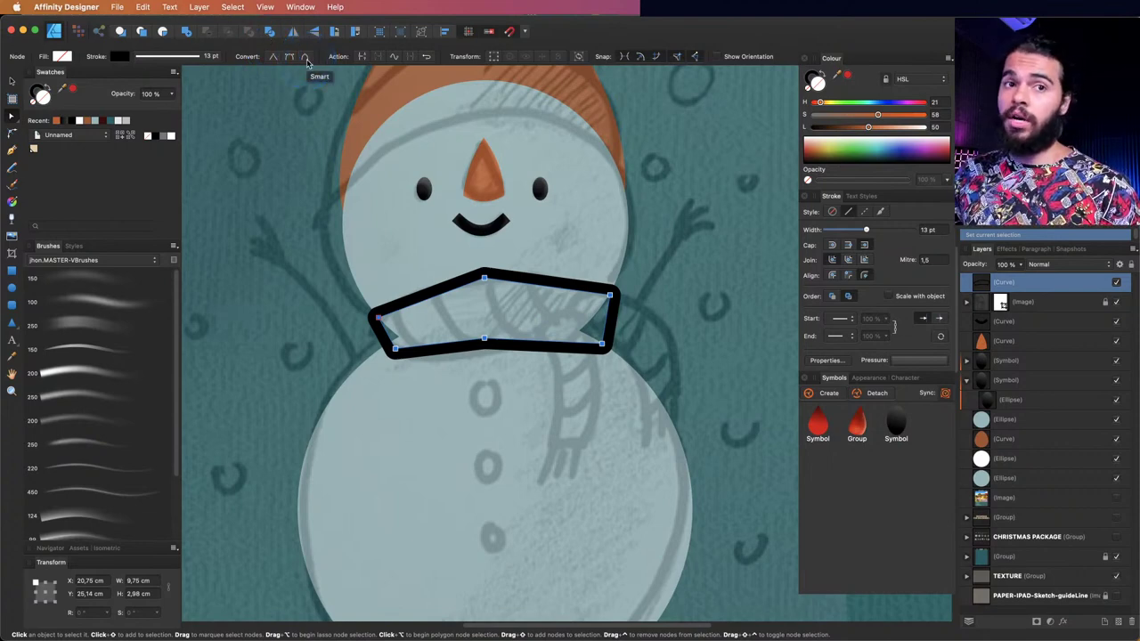
click(306, 57)
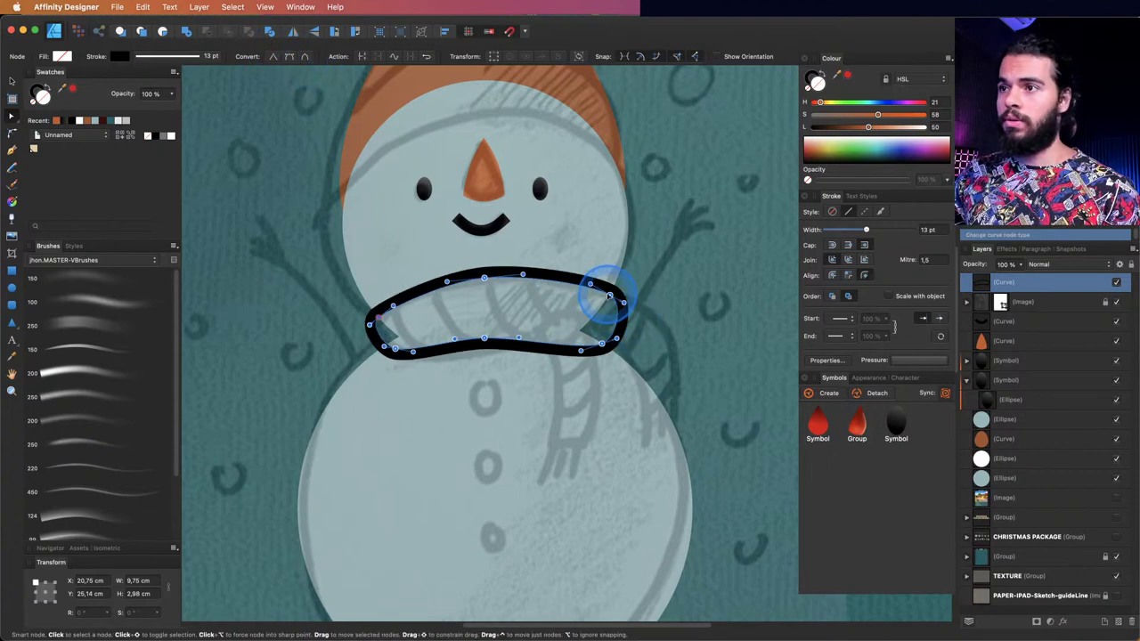
drag(610, 296, 598, 299)
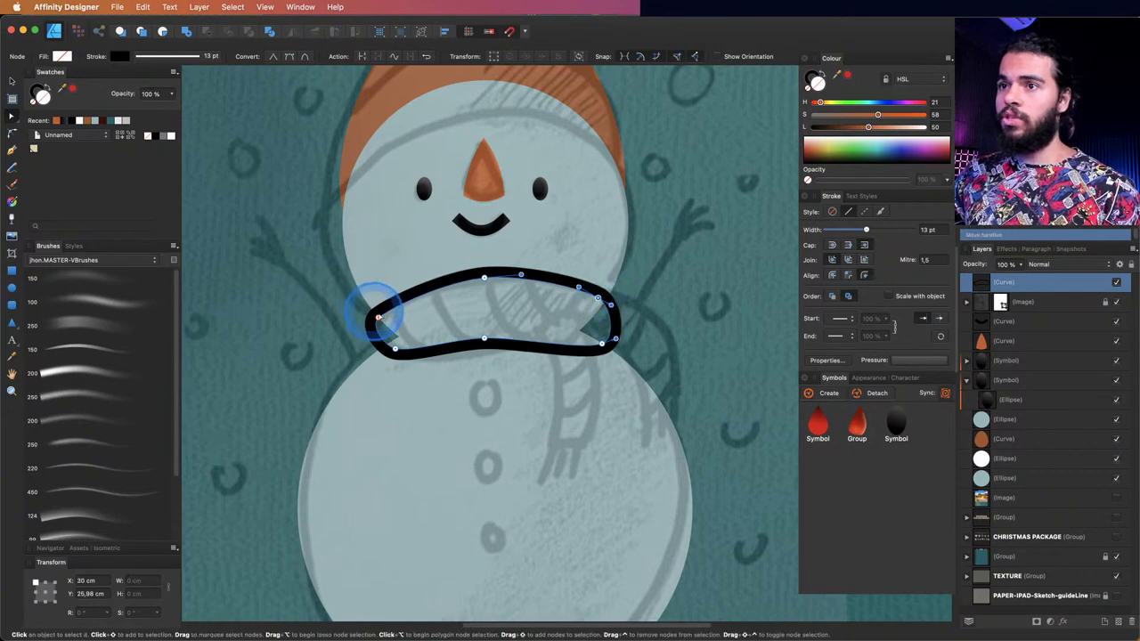
drag(378, 317, 367, 315)
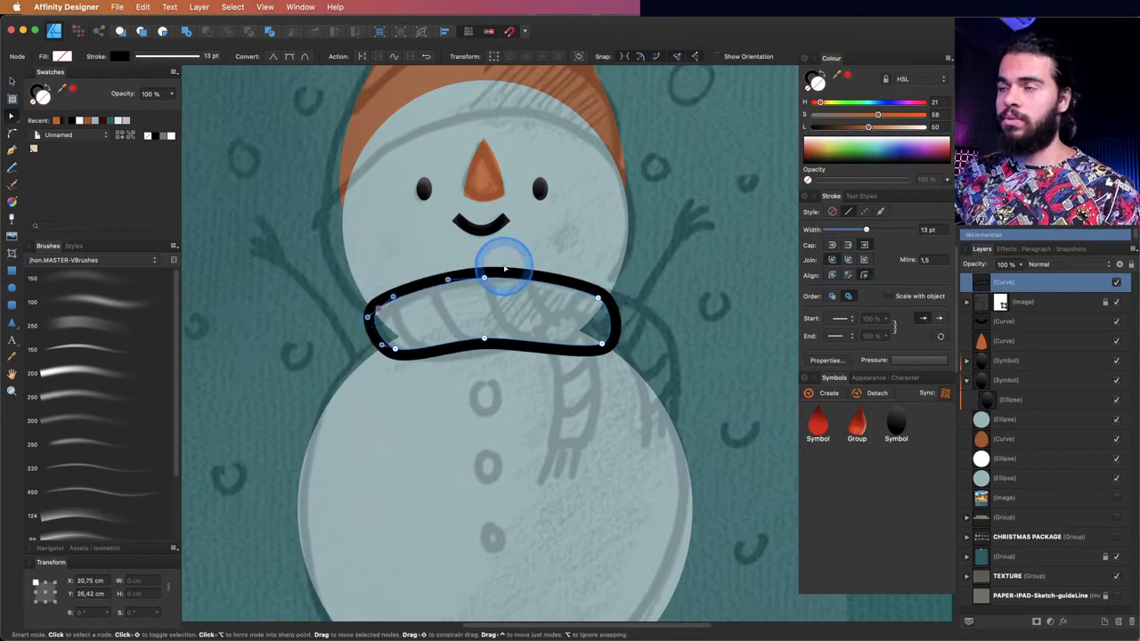
- Remove the neck band's stroke and give it a green fill of H 124, S 77, L 34
click(815, 78)
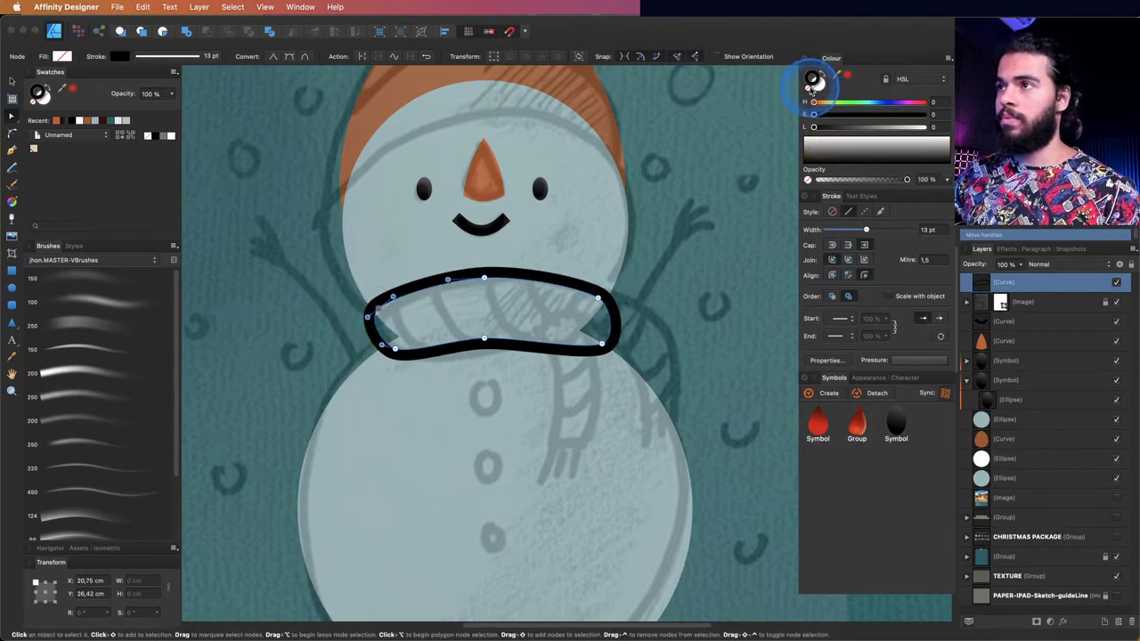
click(811, 88)
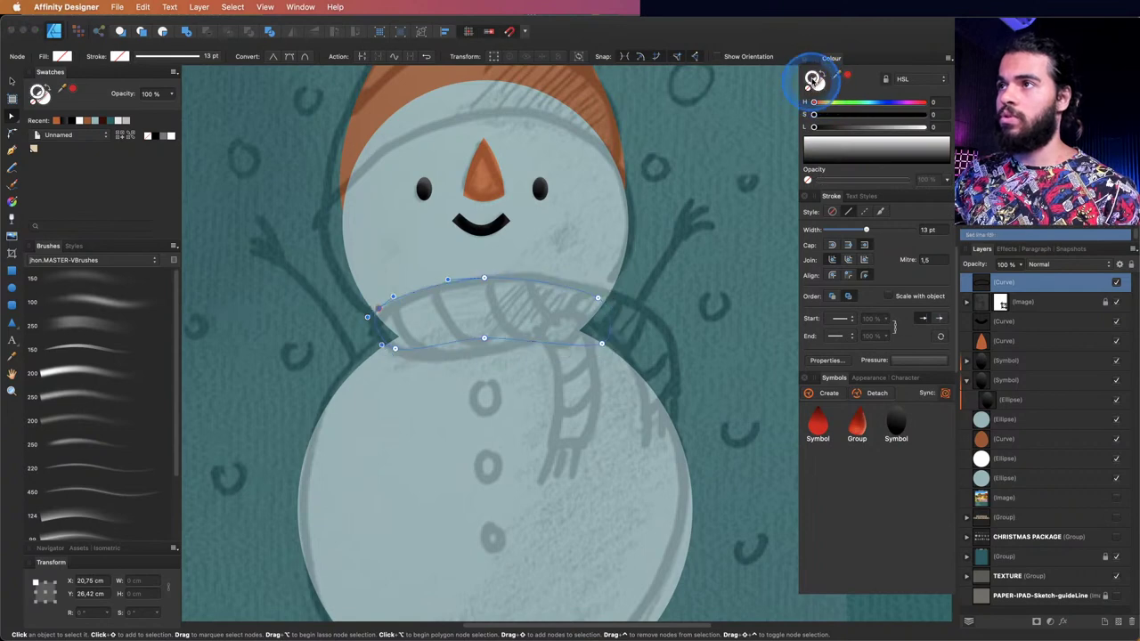
click(812, 78)
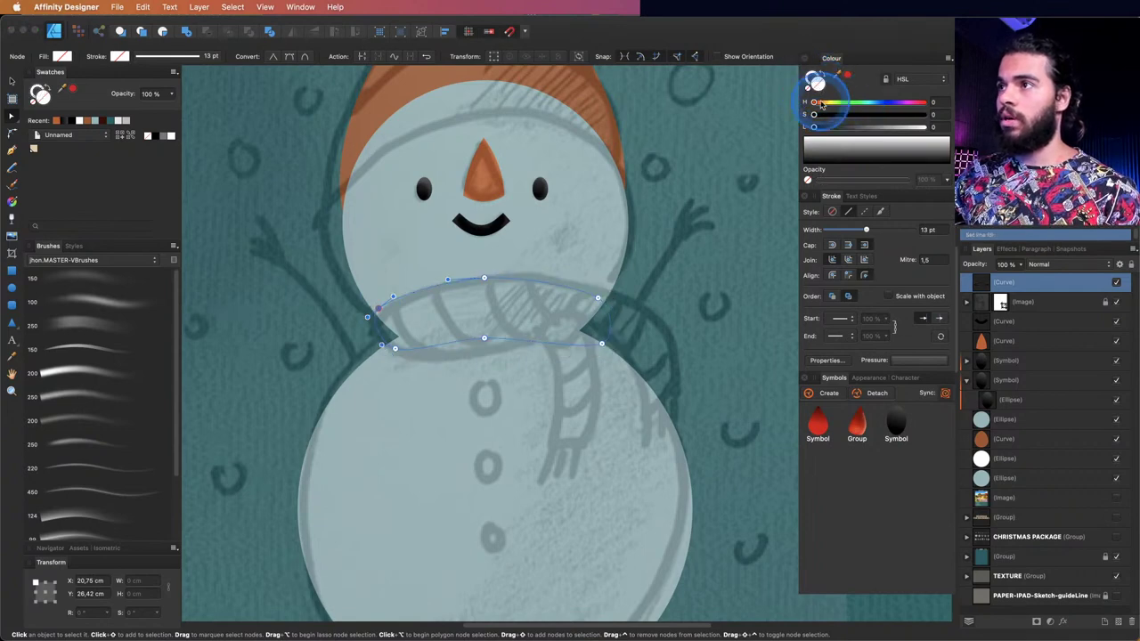
click(821, 103)
click(870, 127)
click(899, 114)
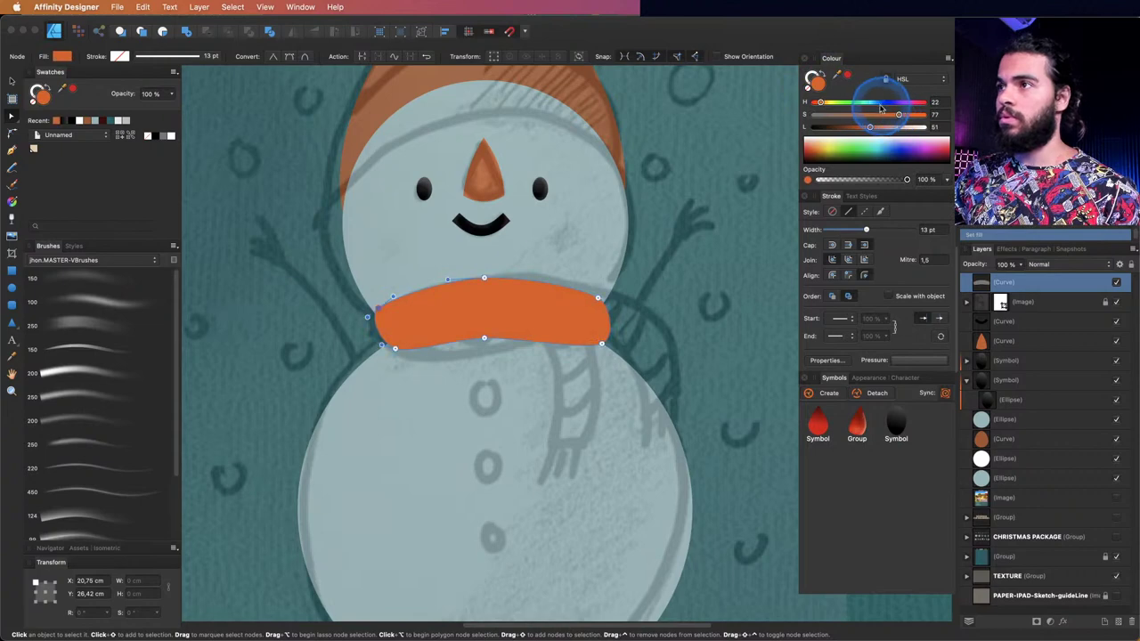
click(861, 103)
drag(861, 103, 850, 127)
click(850, 128)
- Draw a closed four-sided scarf tail with the Pen tool, hanging from the neck band over the front sketched tail
key(space)
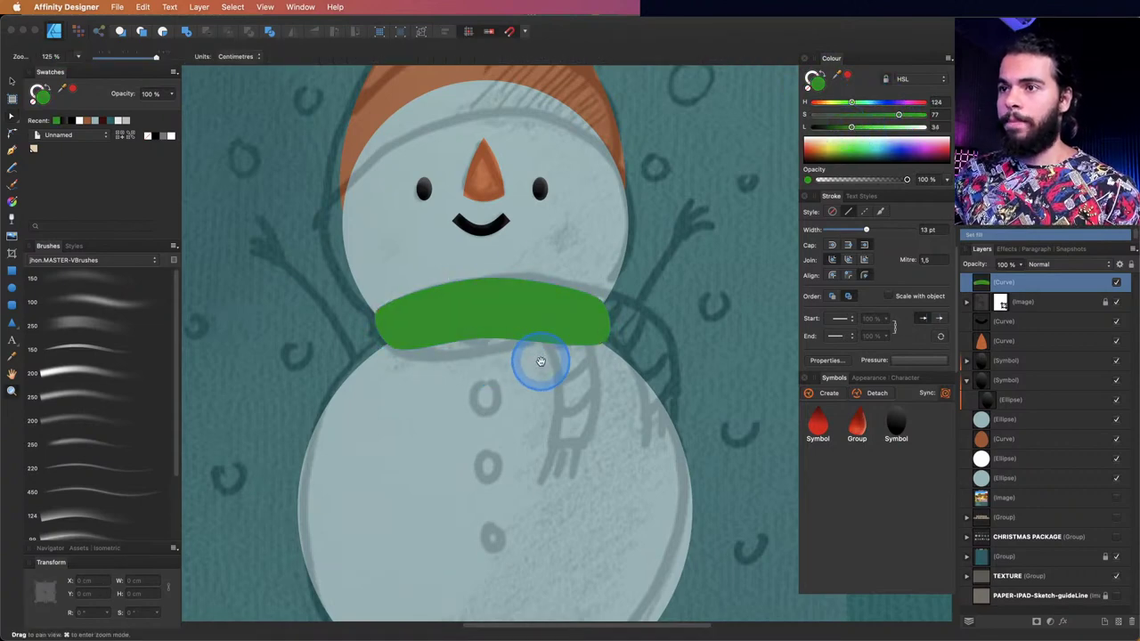
drag(535, 359, 575, 294)
key(p)
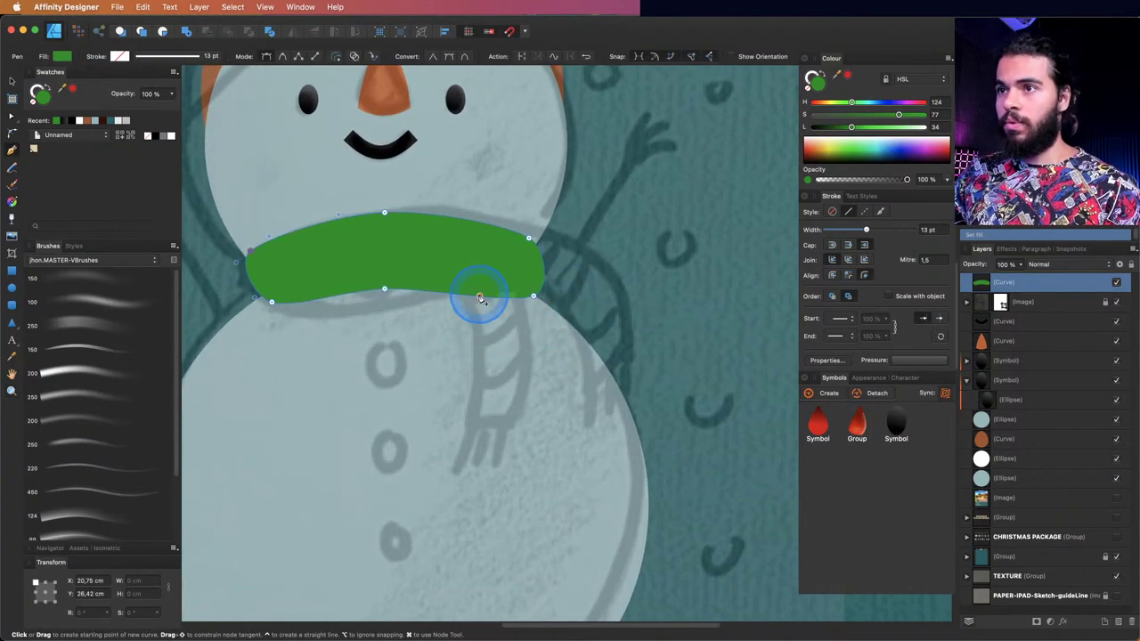
drag(465, 289, 469, 422)
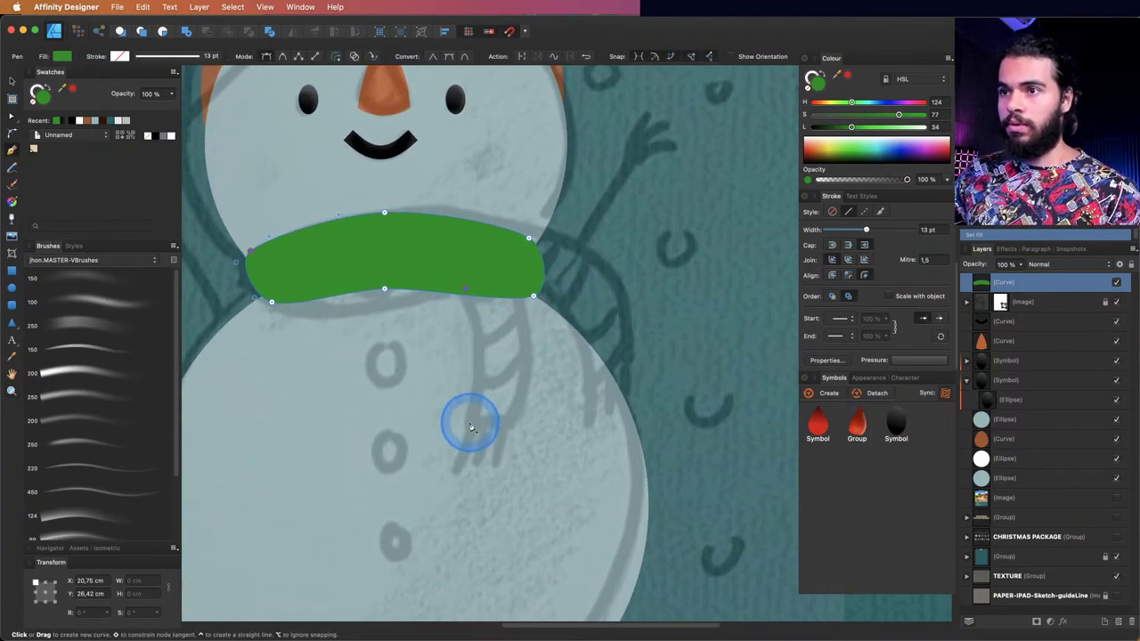
click(521, 419)
click(521, 299)
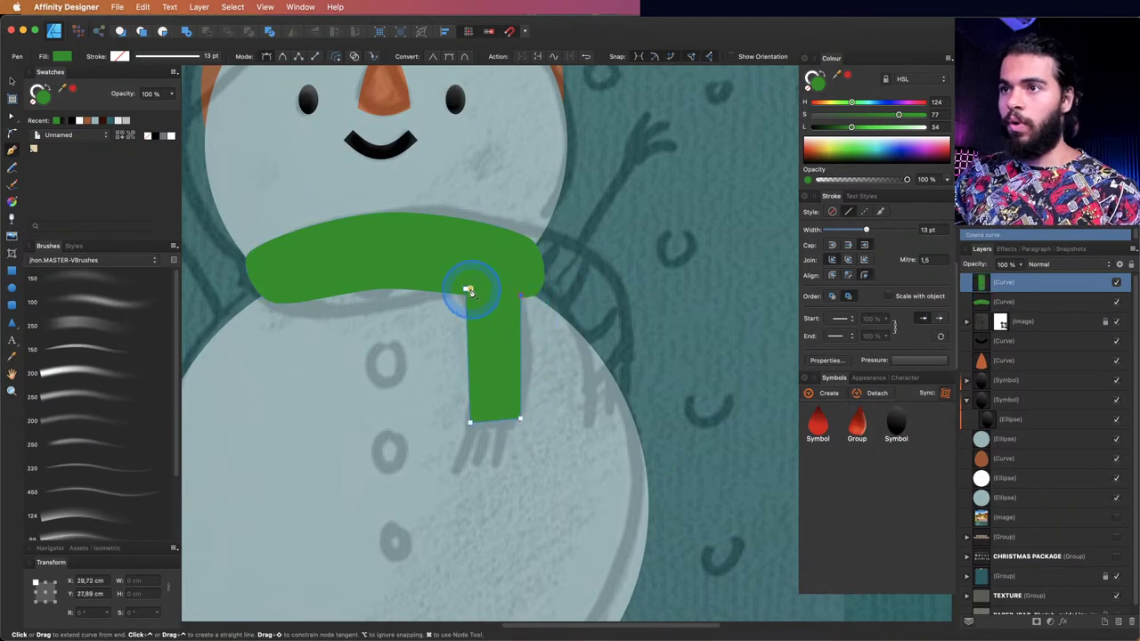
scroll(473, 304, left, 2)
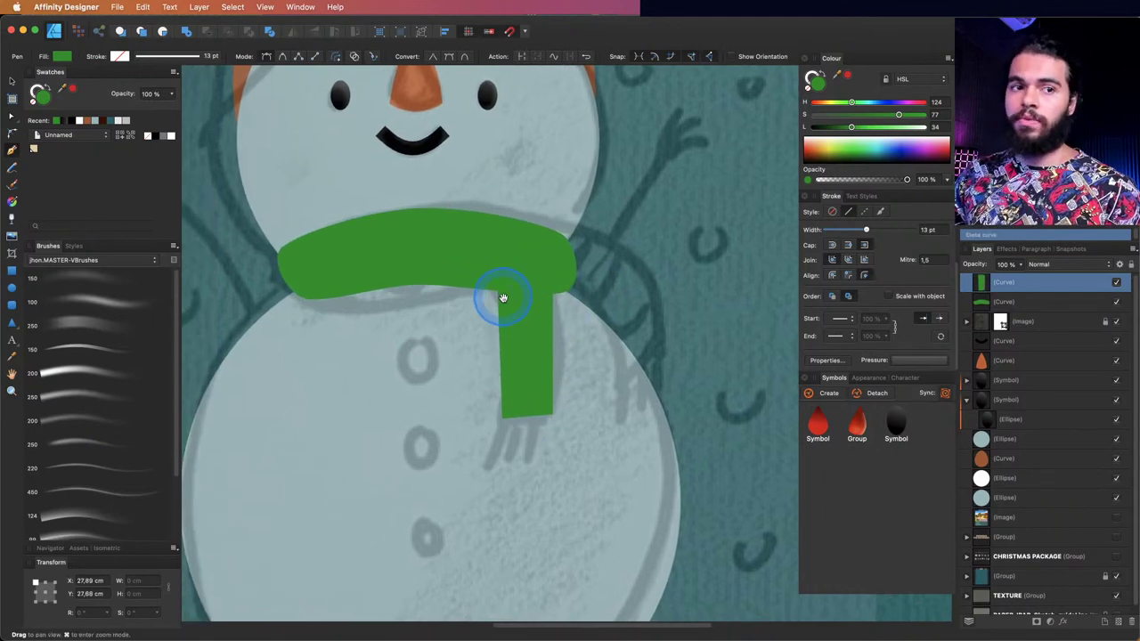
click(501, 299)
- Bend both long sides of the scarf tail outward to the right and shift its upper-left corner to match the sketch
key(a)
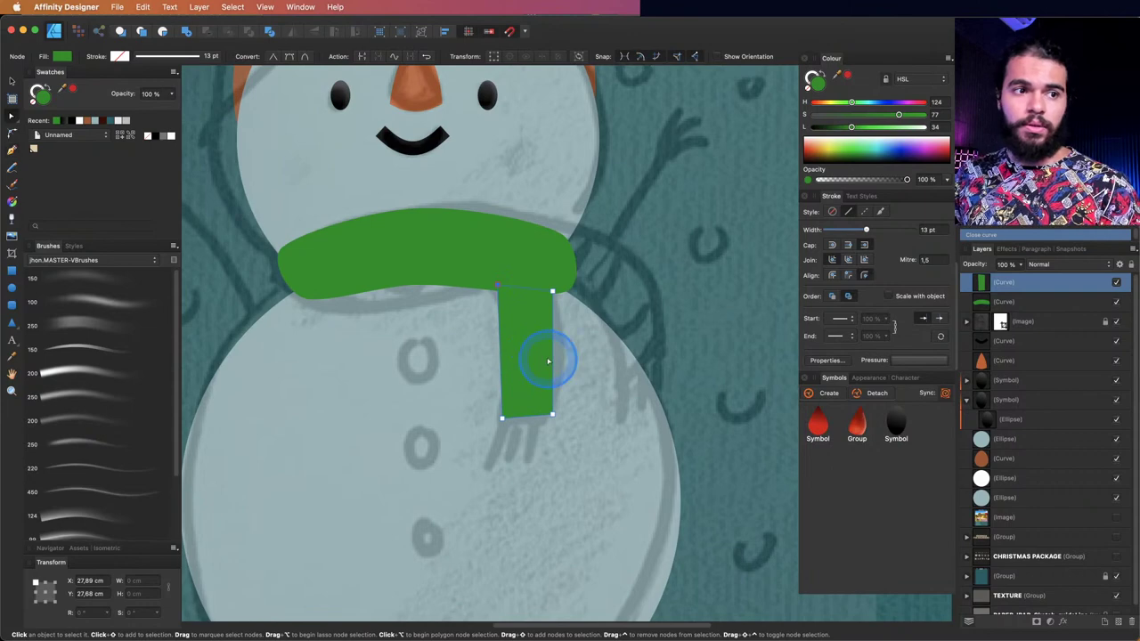
key(z)
scroll(545, 355, up, 6)
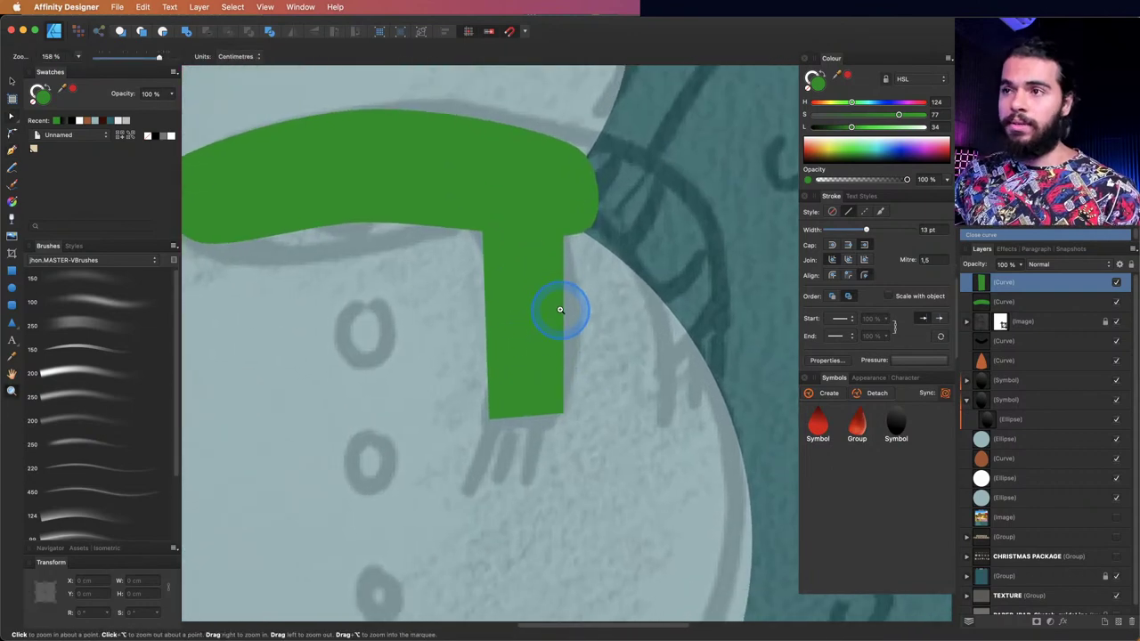
key(a)
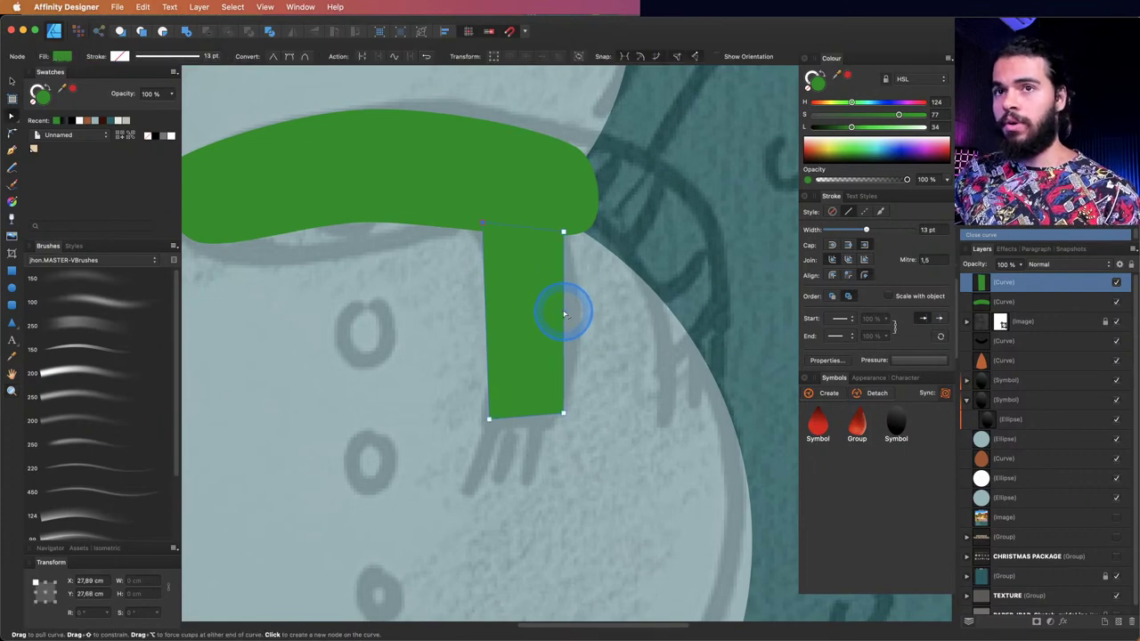
mouse_move(563, 313)
mouse_down()
mouse_move(583, 311)
mouse_move(559, 316)
mouse_up()
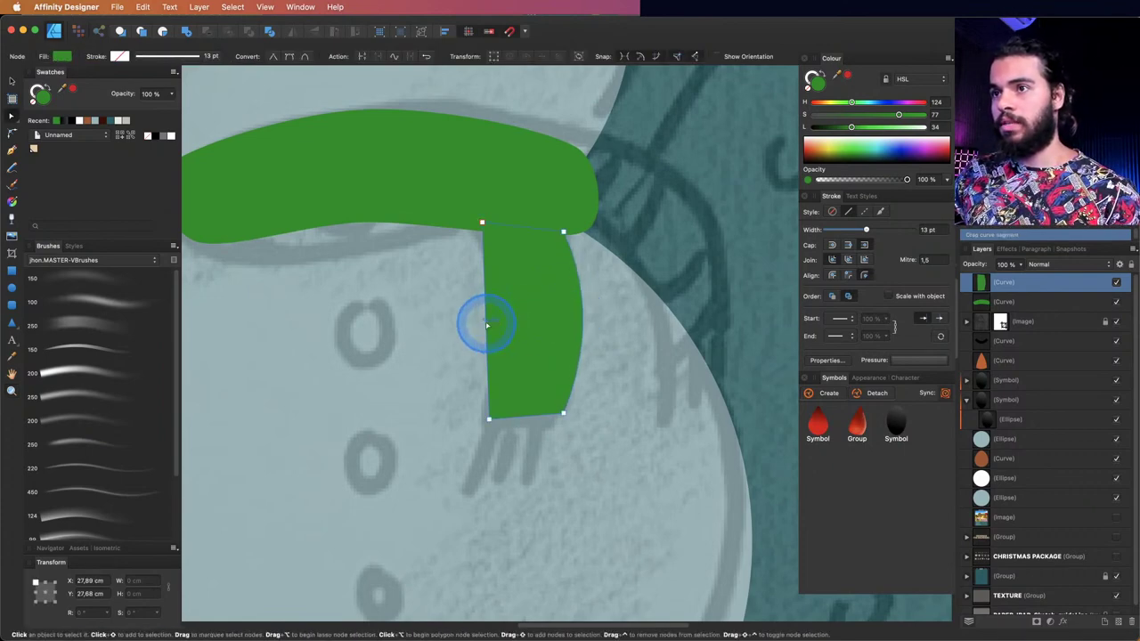
drag(487, 326, 497, 279)
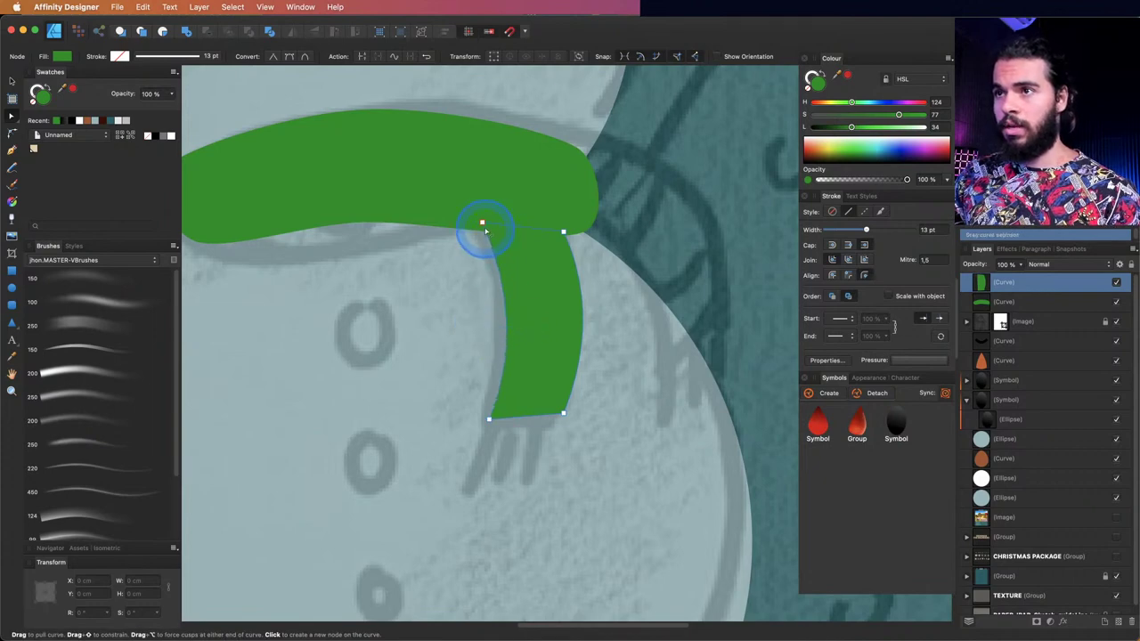
drag(467, 223, 540, 339)
- Create a symbol from the scarf tail and place a second instance, rotated 25.3°, at the neck band's right end
key(z)
key(v)
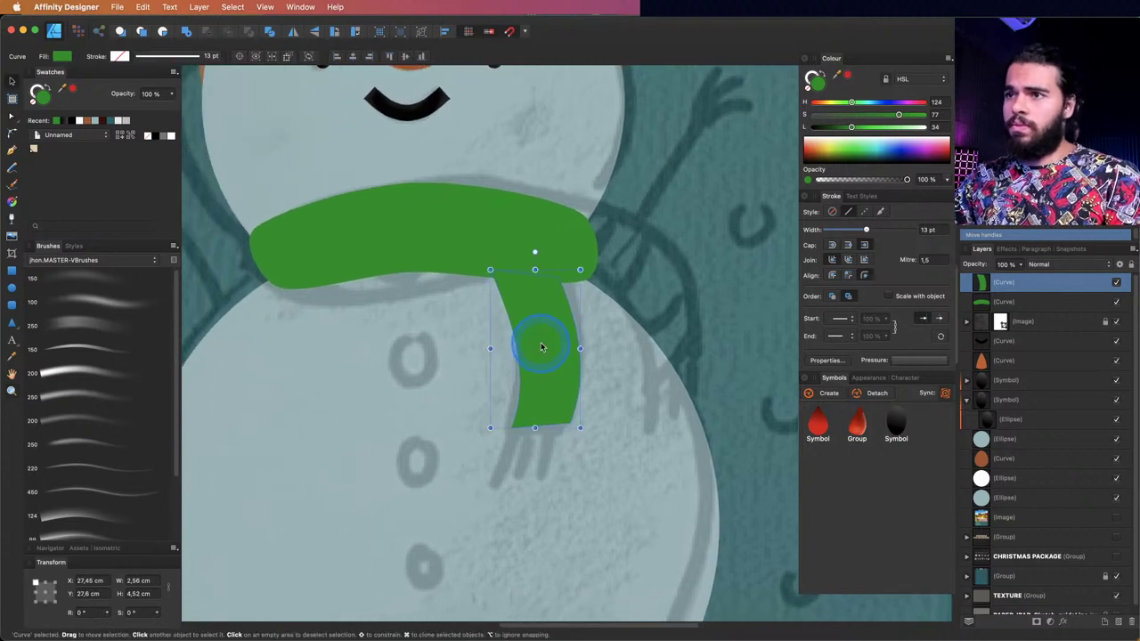
click(583, 364)
click(829, 393)
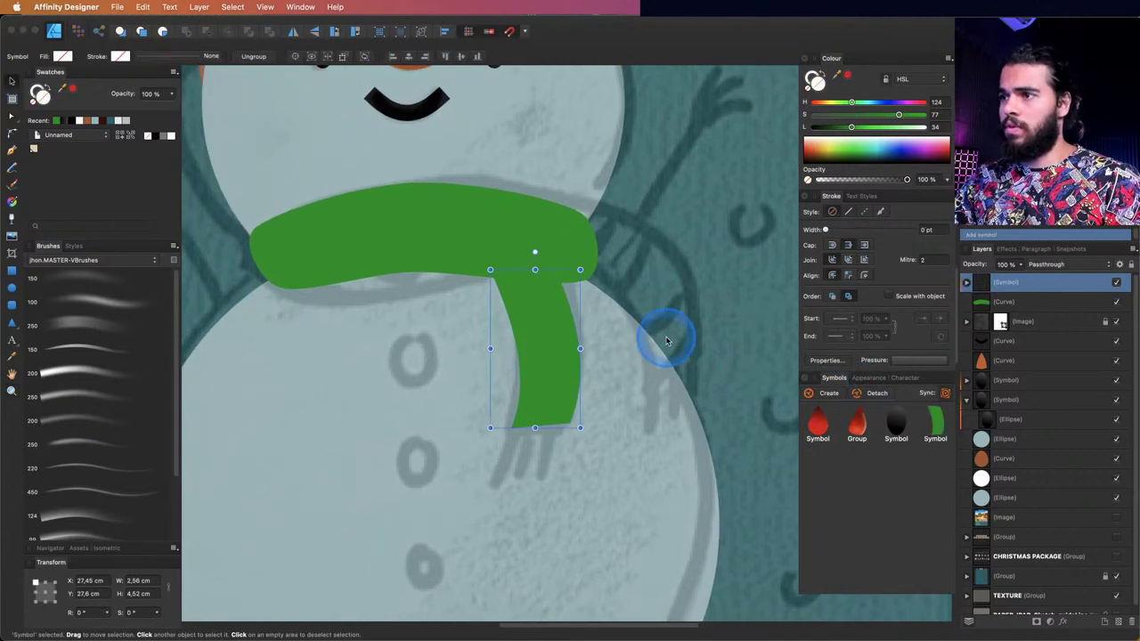
scroll(681, 354, right, 2)
drag(935, 421, 554, 238)
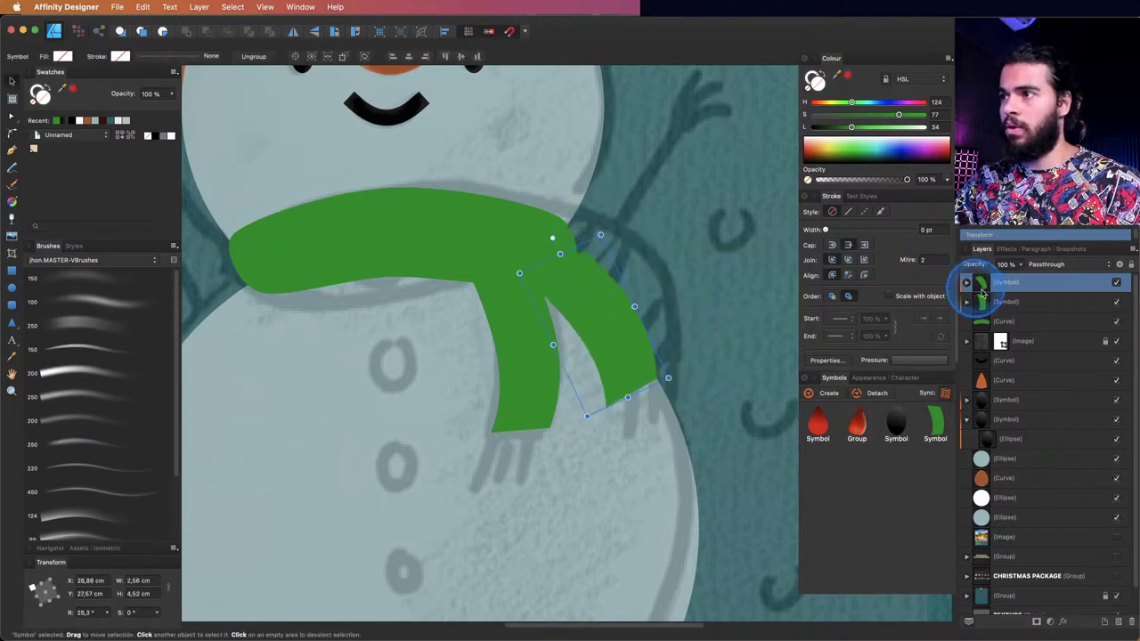
- Move the neck band above both tails in the layer order and group the three scarf pieces
drag(974, 319, 1000, 287)
click(1000, 287)
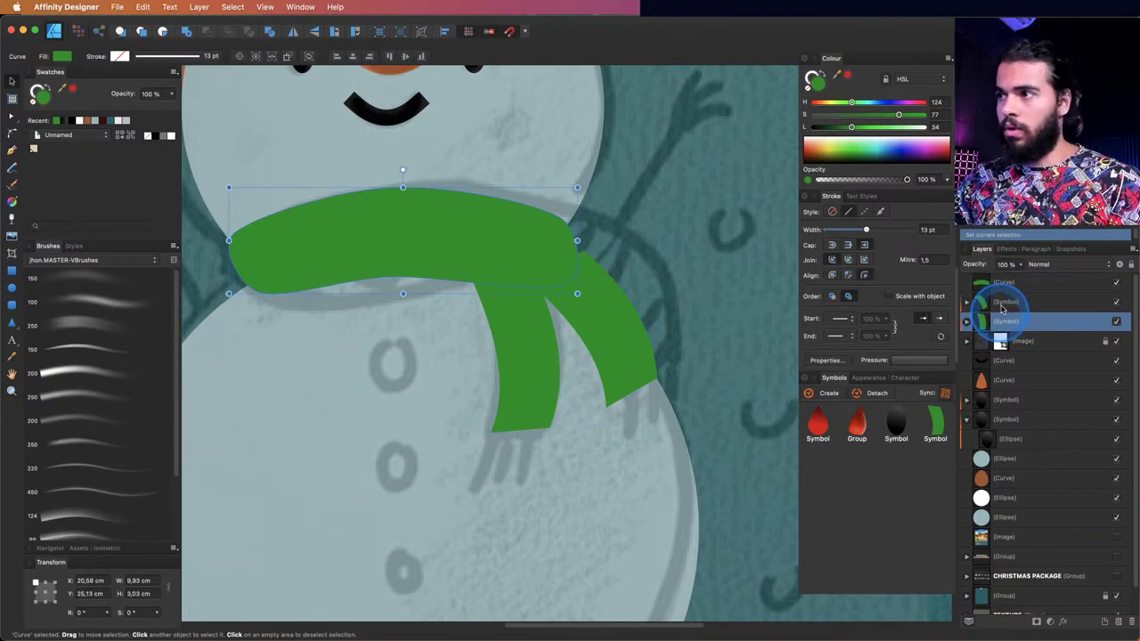
shift+click(1003, 321)
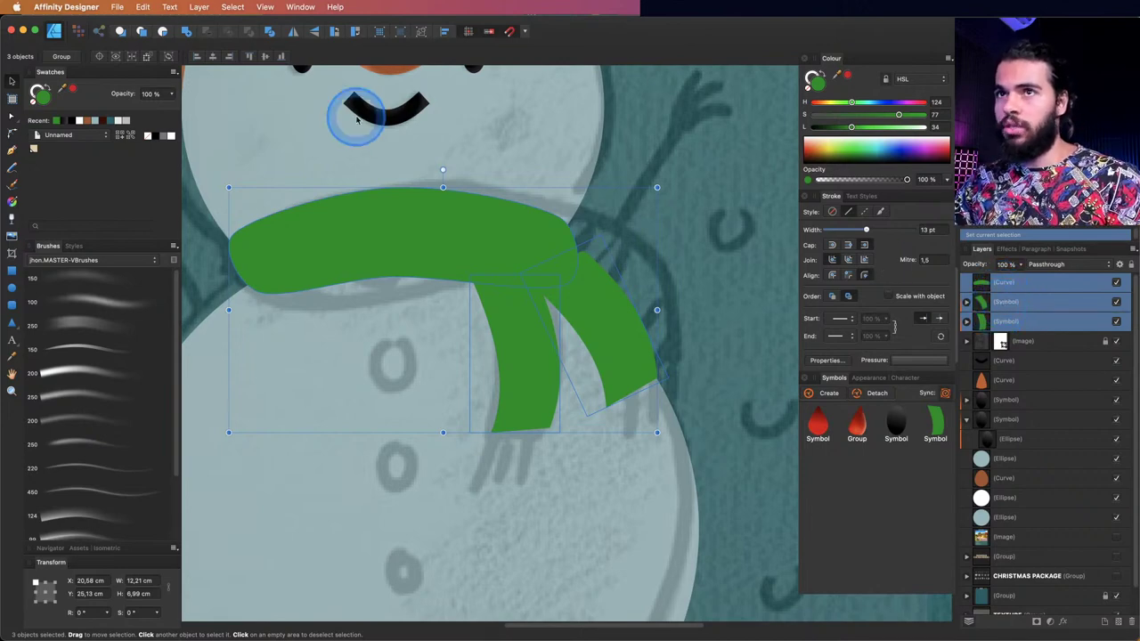
click(142, 8)
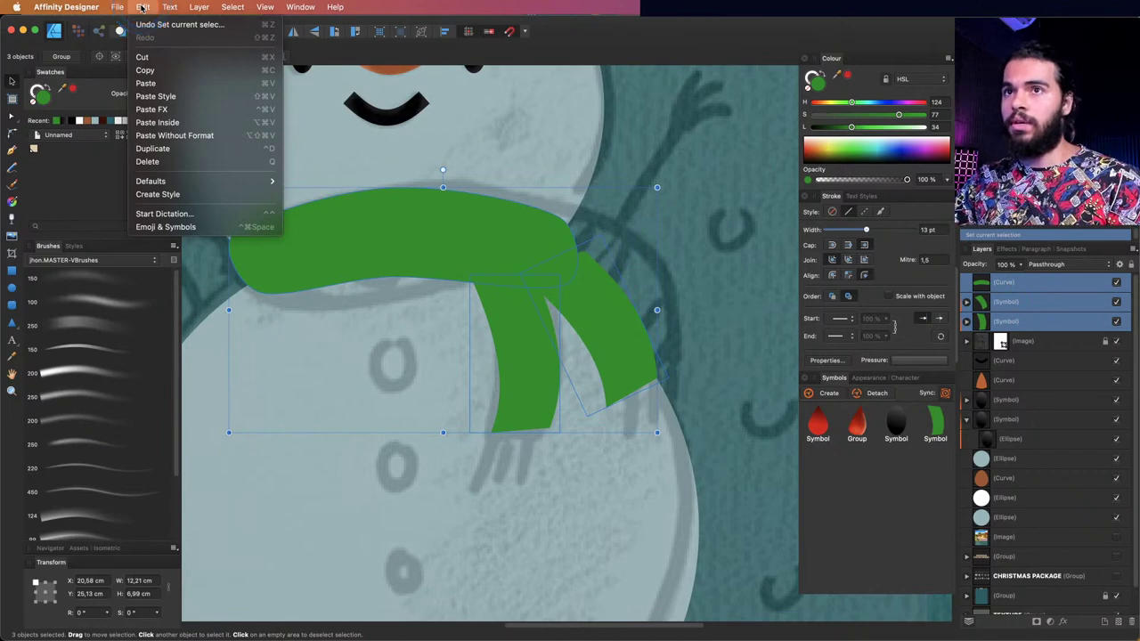
mouse_move(199, 7)
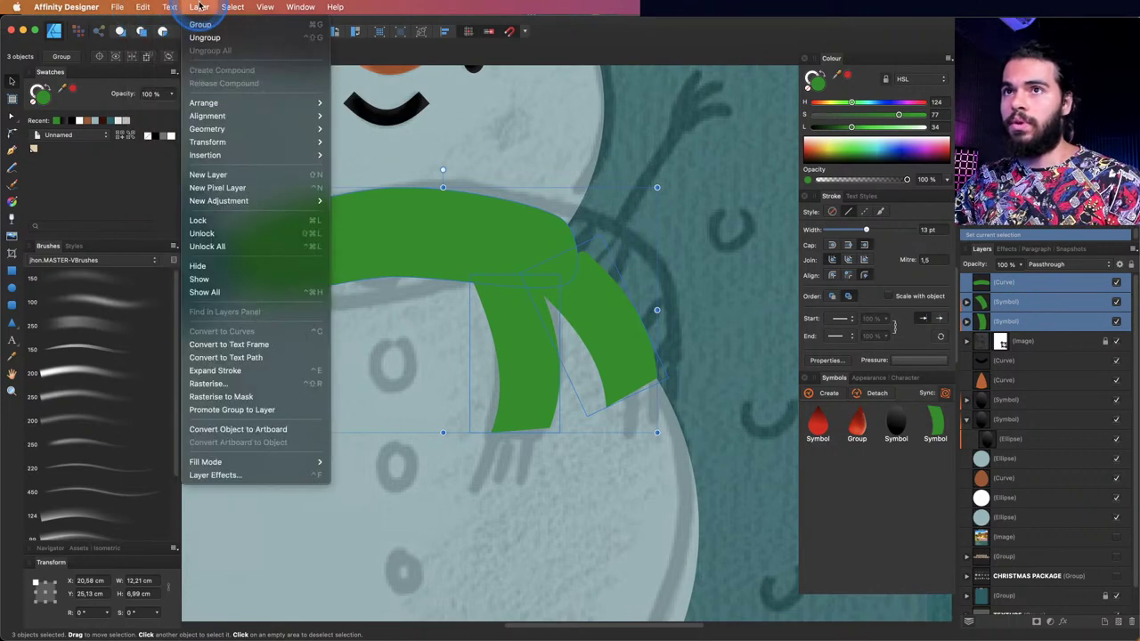
click(300, 26)
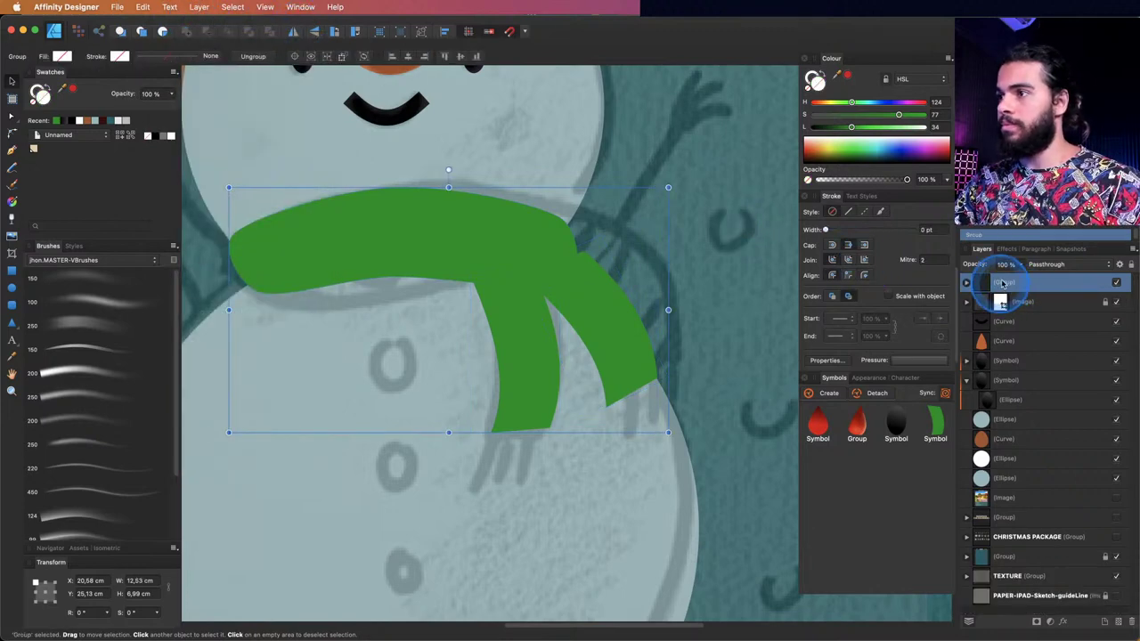
- Move the scarf group below the eye symbols in the layer order, and check it with the sketch hidden and shown again
click(967, 381)
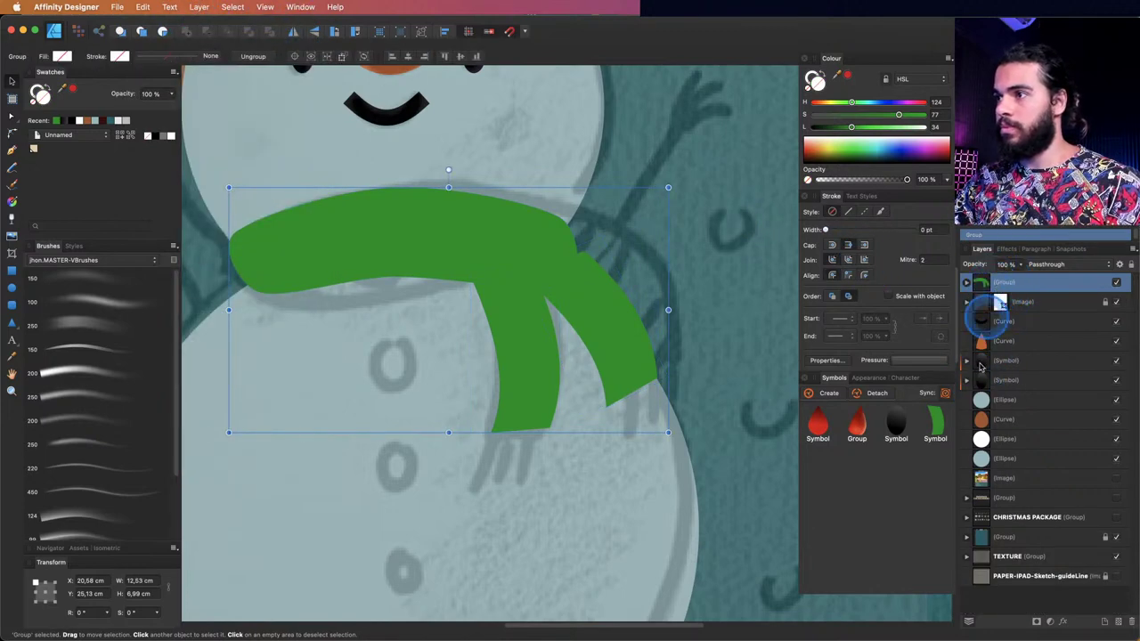
drag(980, 365, 1000, 391)
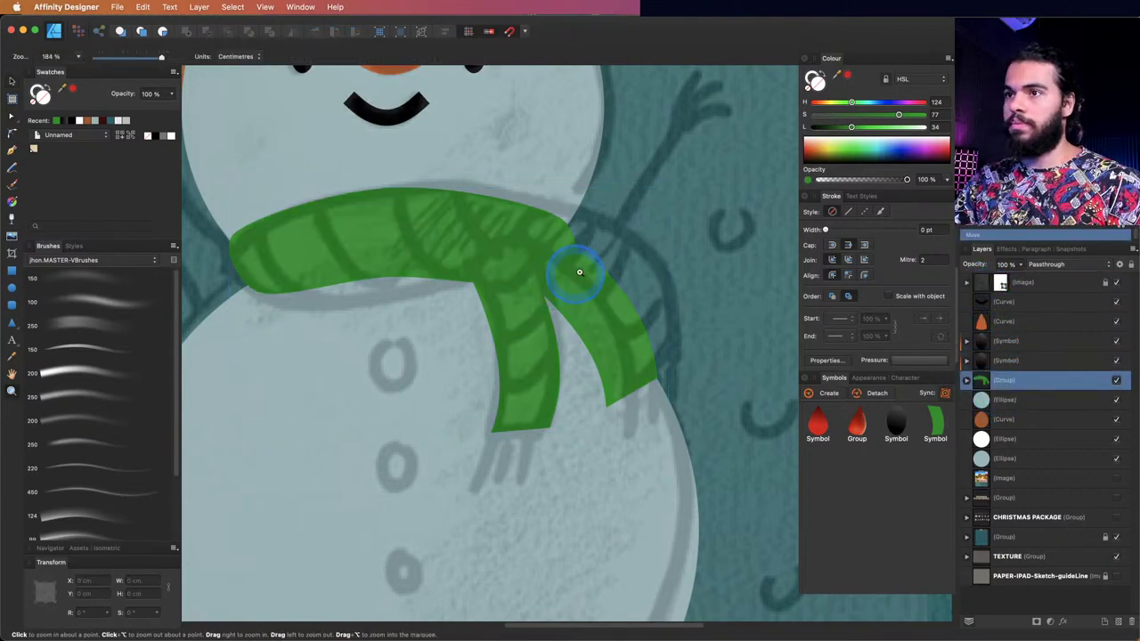
scroll(580, 264, down, 5)
drag(478, 306, 534, 344)
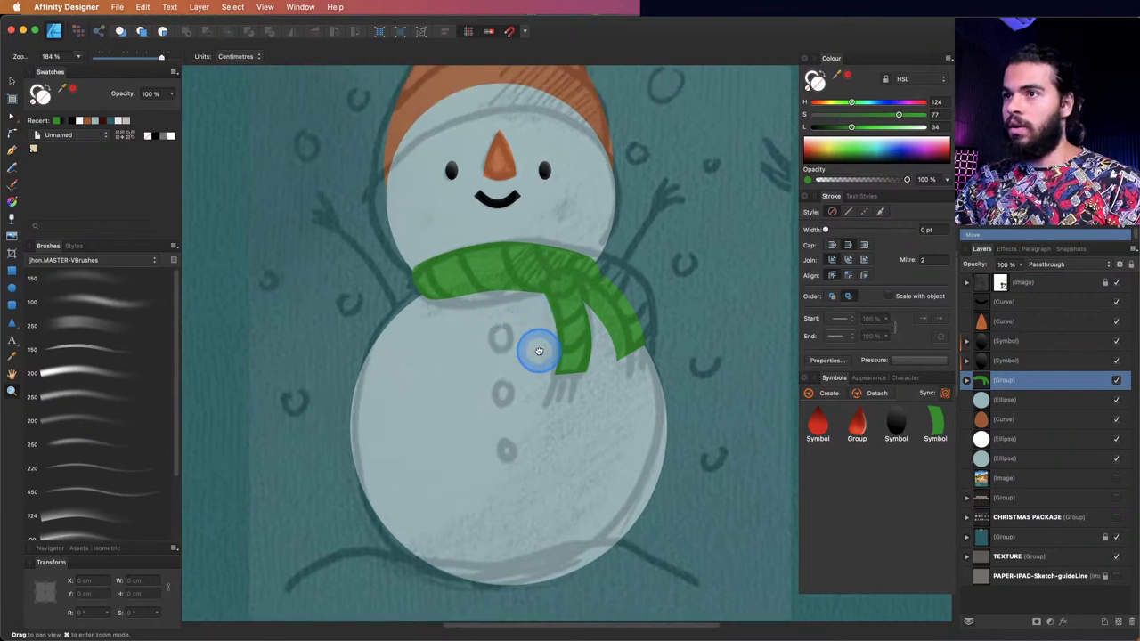
click(1108, 281)
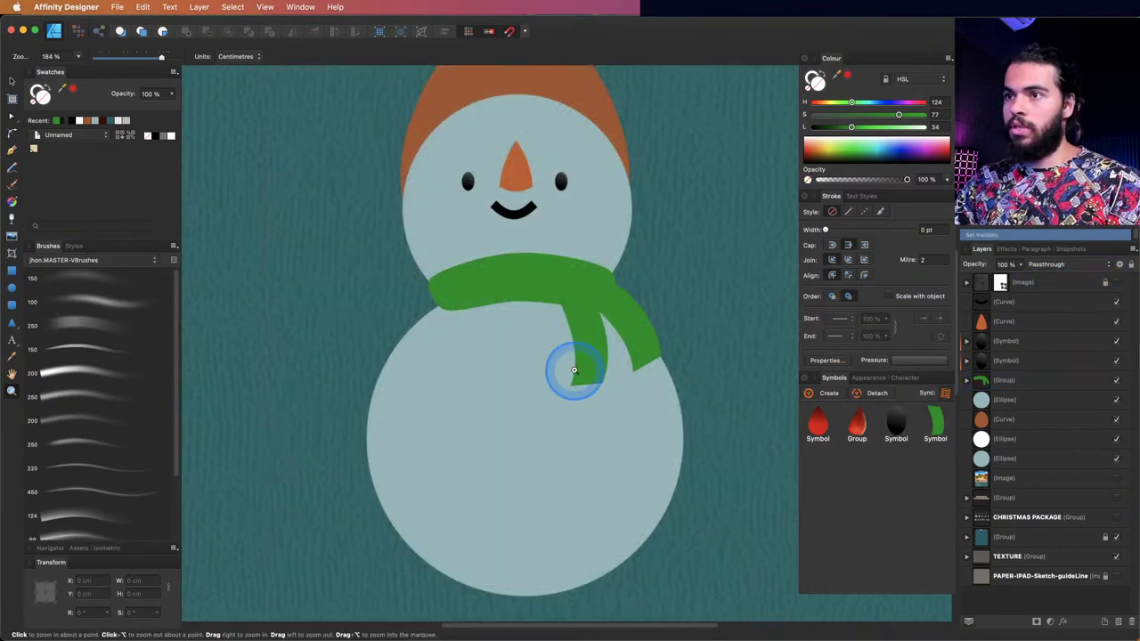
click(1117, 283)
- Draw a circle about 1.38 cm in diameter with the Ellipse tool over the uppermost sketched button
click(555, 356)
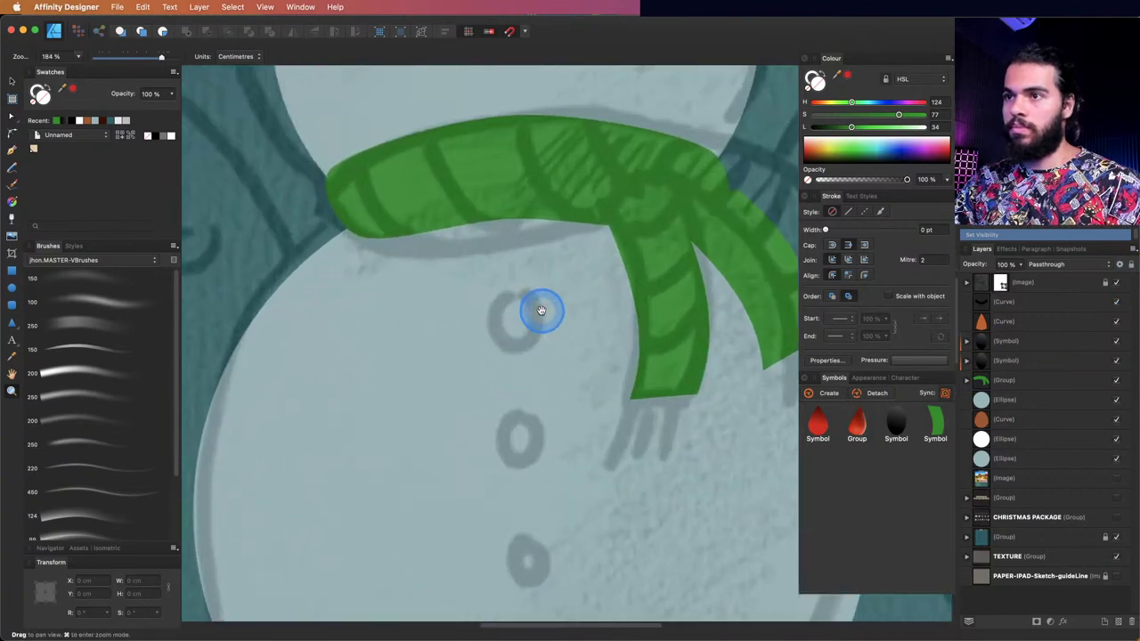
click(12, 287)
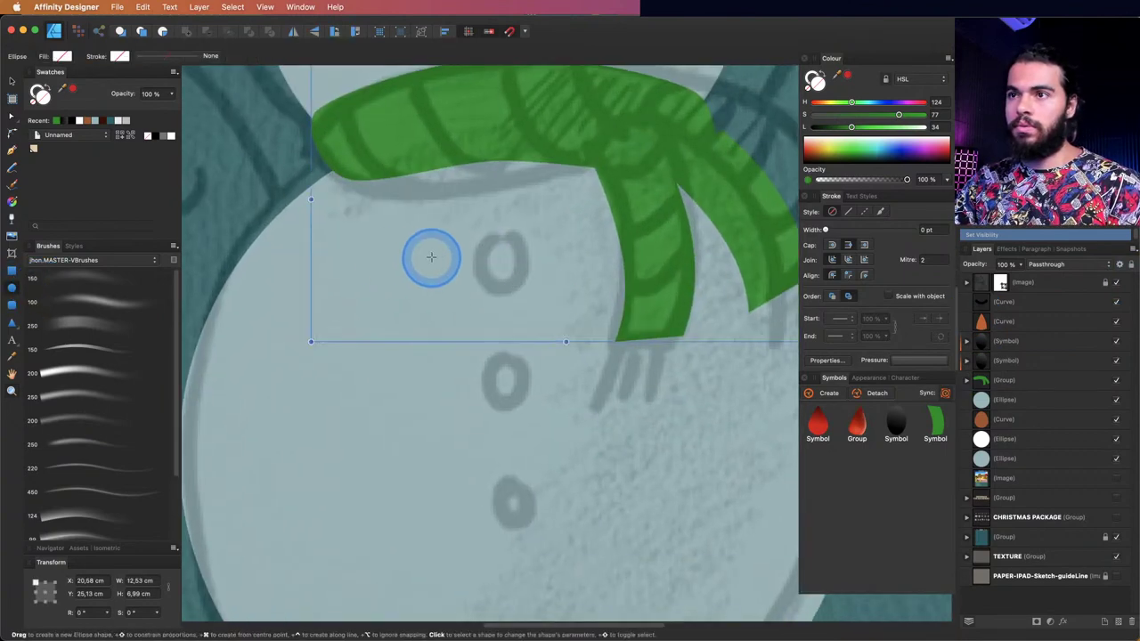
mouse_move(481, 240)
mouse_down()
mouse_move(525, 308)
mouse_move(537, 295)
mouse_up()
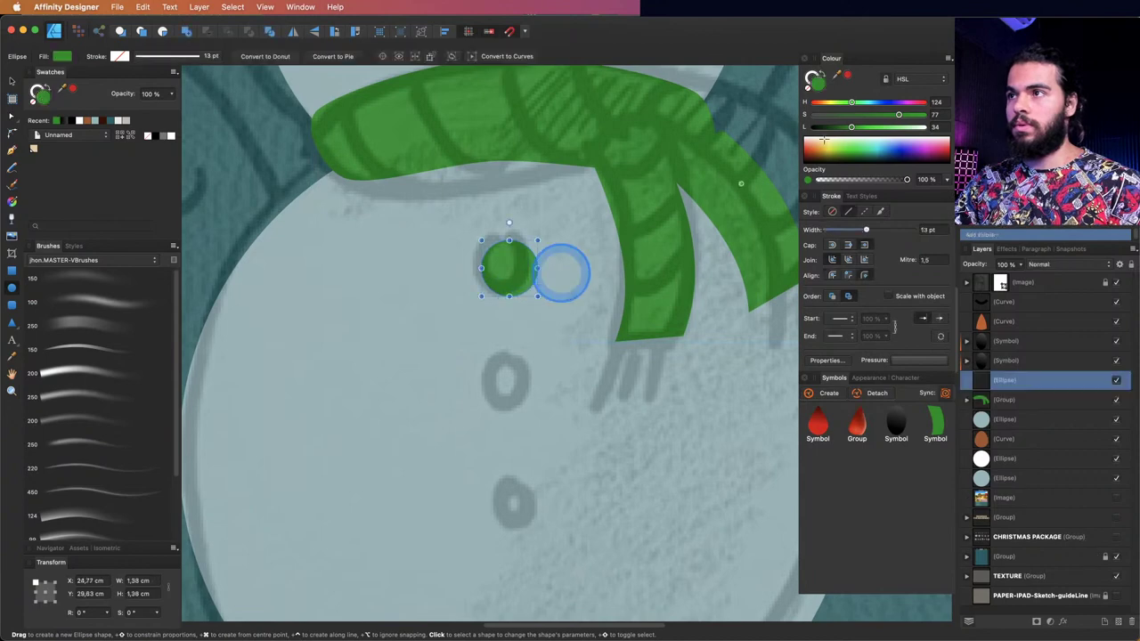
- Fill the button circle with black and place copies over the two lower sketched buttons, the lowest one about 1.13 cm in diameter
drag(851, 126, 814, 126)
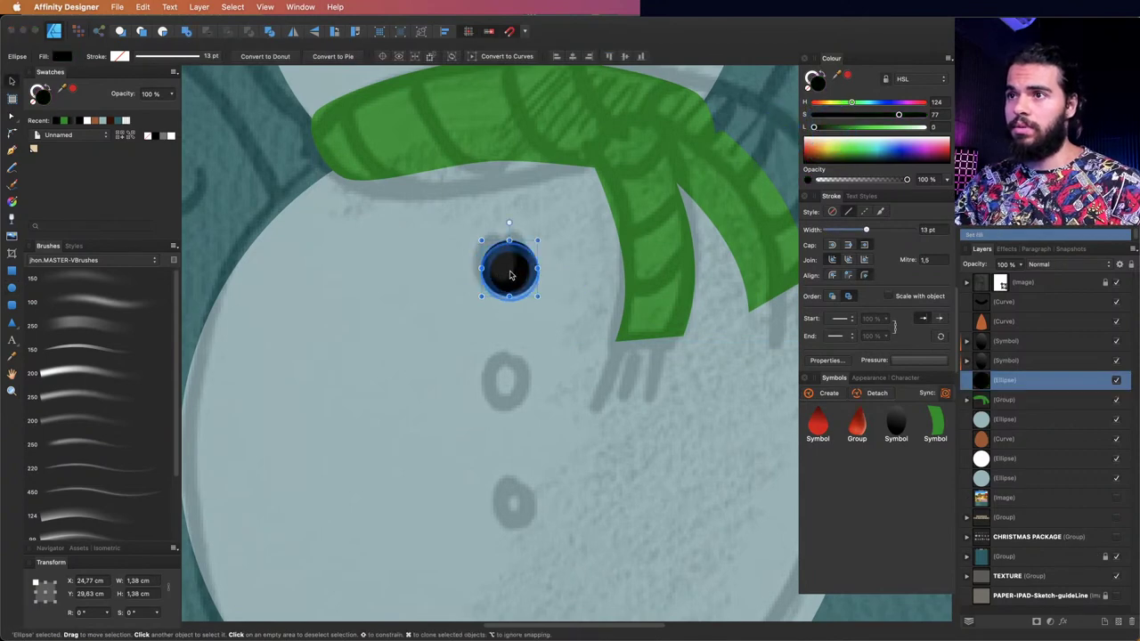
mouse_move(509, 274)
mouse_down()
mouse_move(507, 262)
mouse_move(504, 497)
mouse_move(521, 477)
mouse_move(502, 494)
mouse_up()
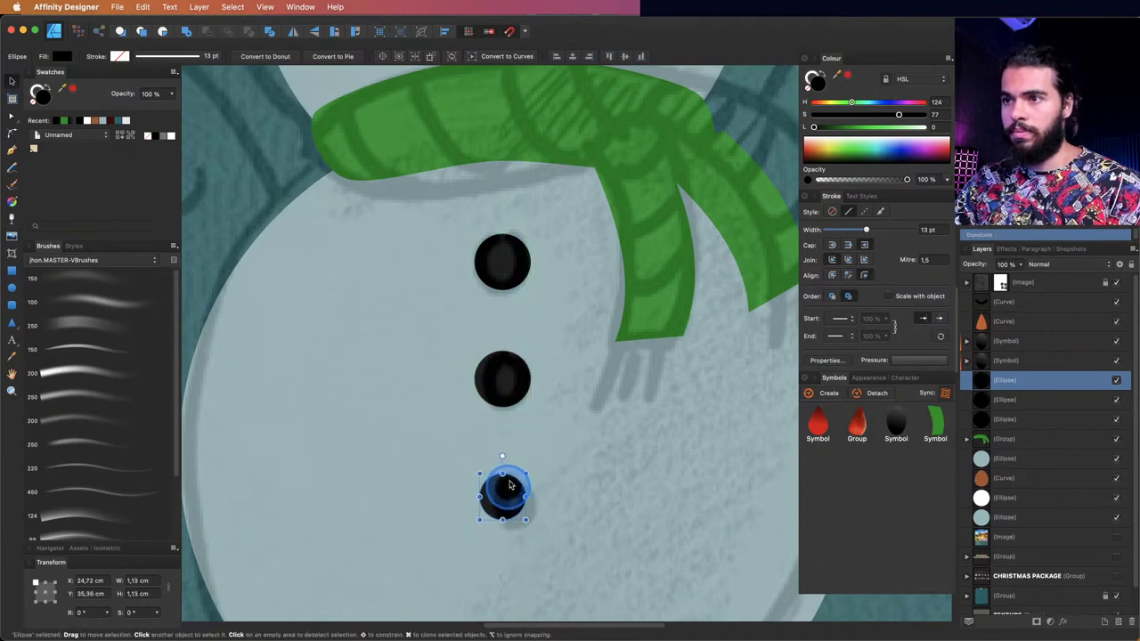
click(503, 375)
- Draw the snowman's right-hand sketched arm and lowest finger with the Pen tool, just above the head ellipse in the layer order, about 4 × 5 cm
key(z)
drag(522, 362, 356, 346)
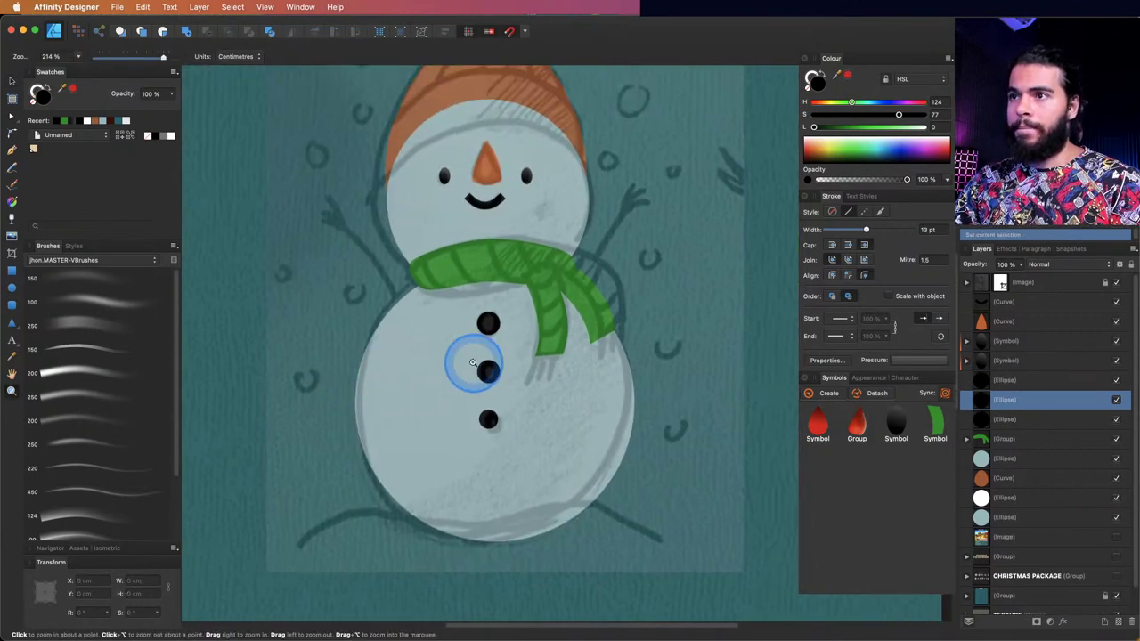
scroll(516, 336, up, 5)
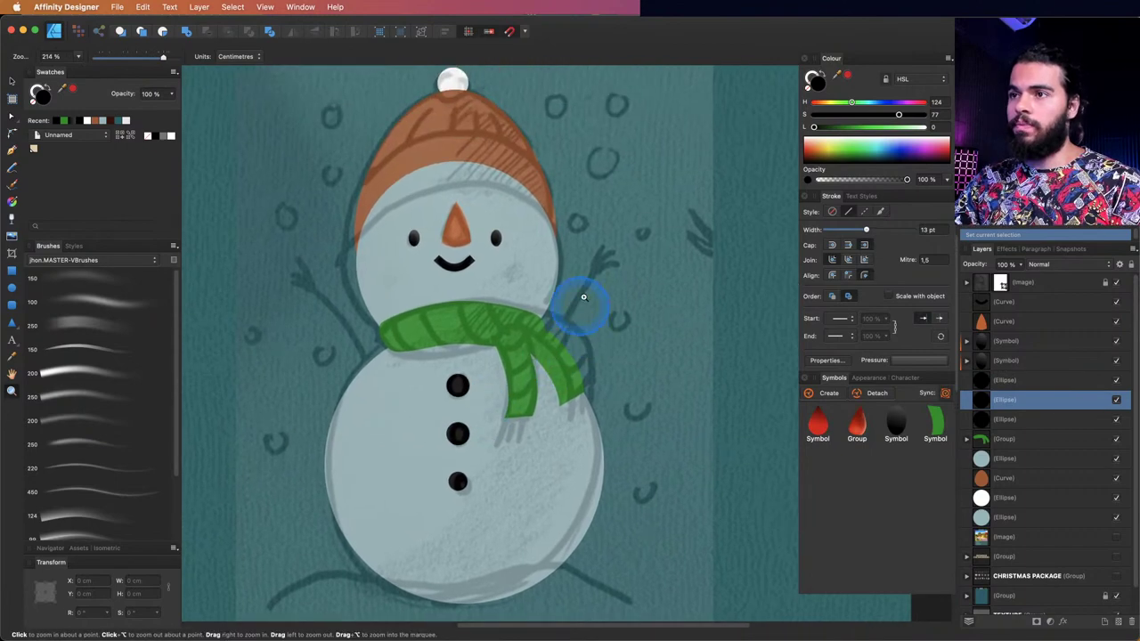
scroll(583, 297, up, 6)
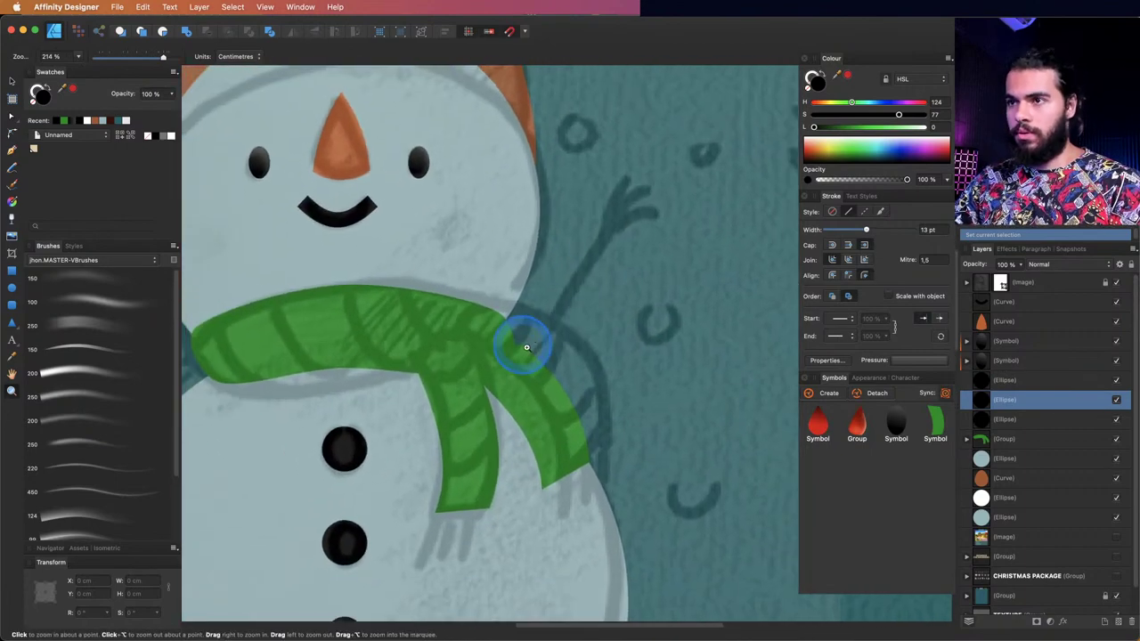
scroll(527, 348, up, 3)
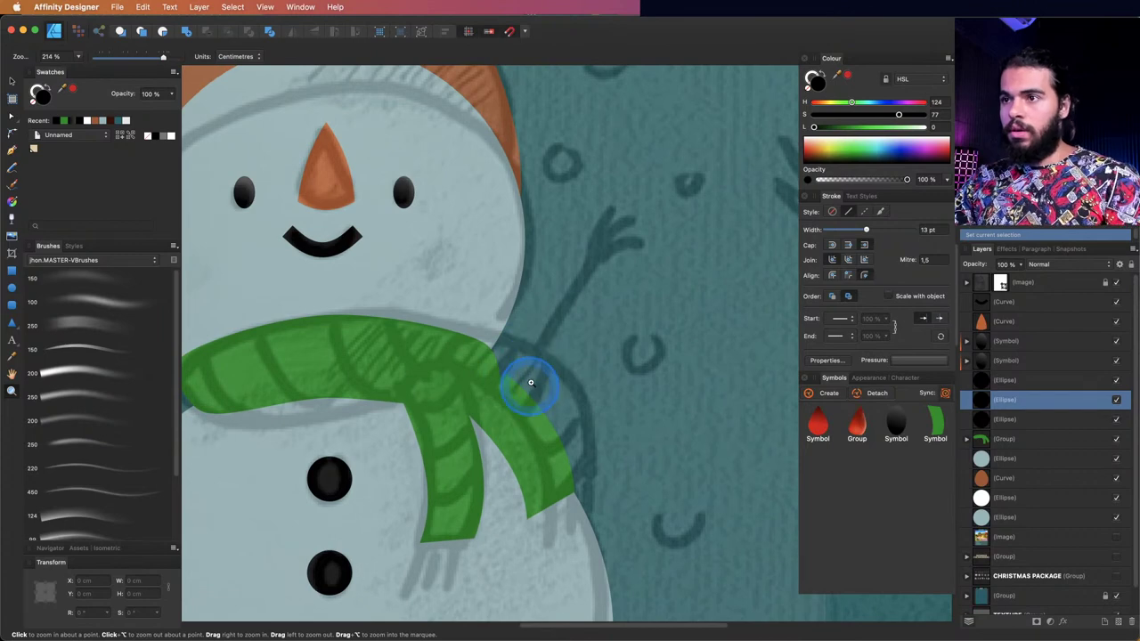
key(p)
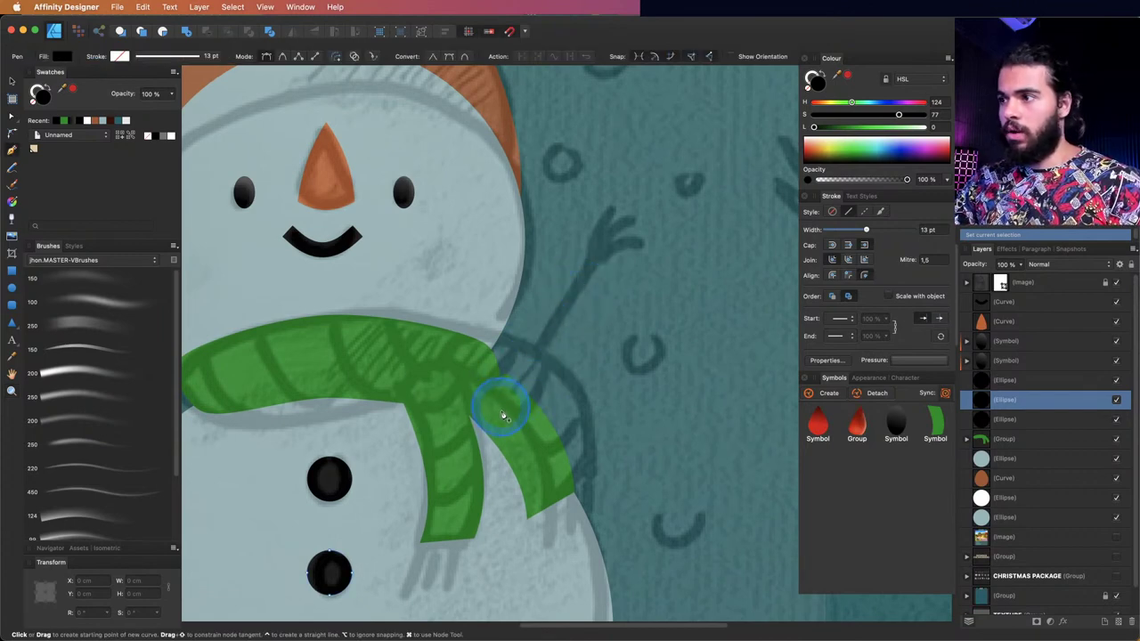
click(1006, 458)
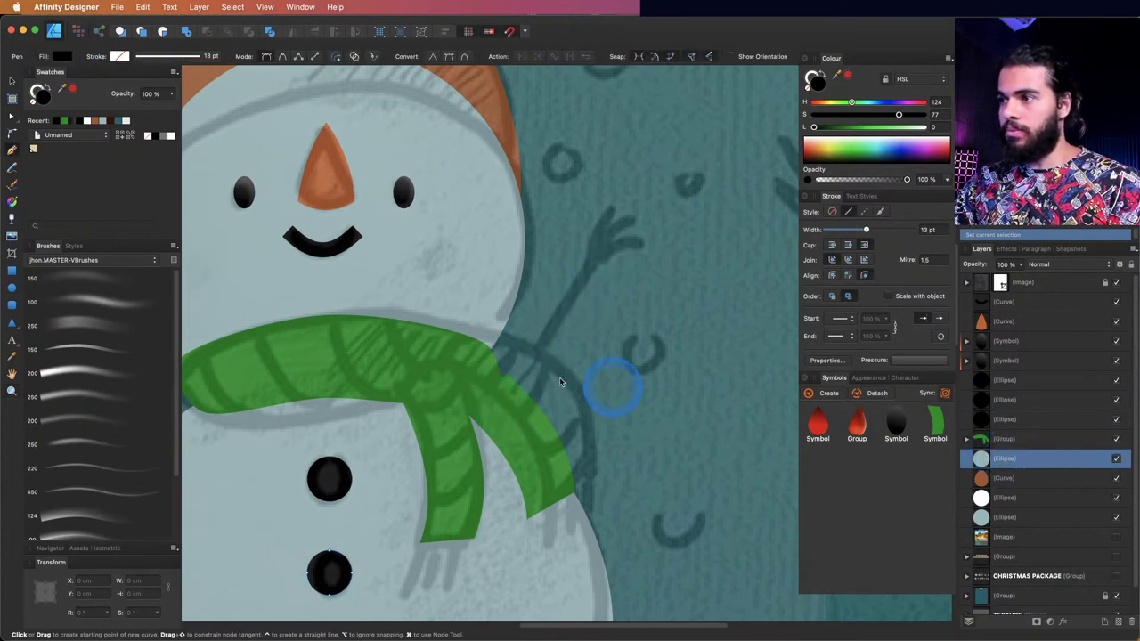
click(507, 416)
click(629, 256)
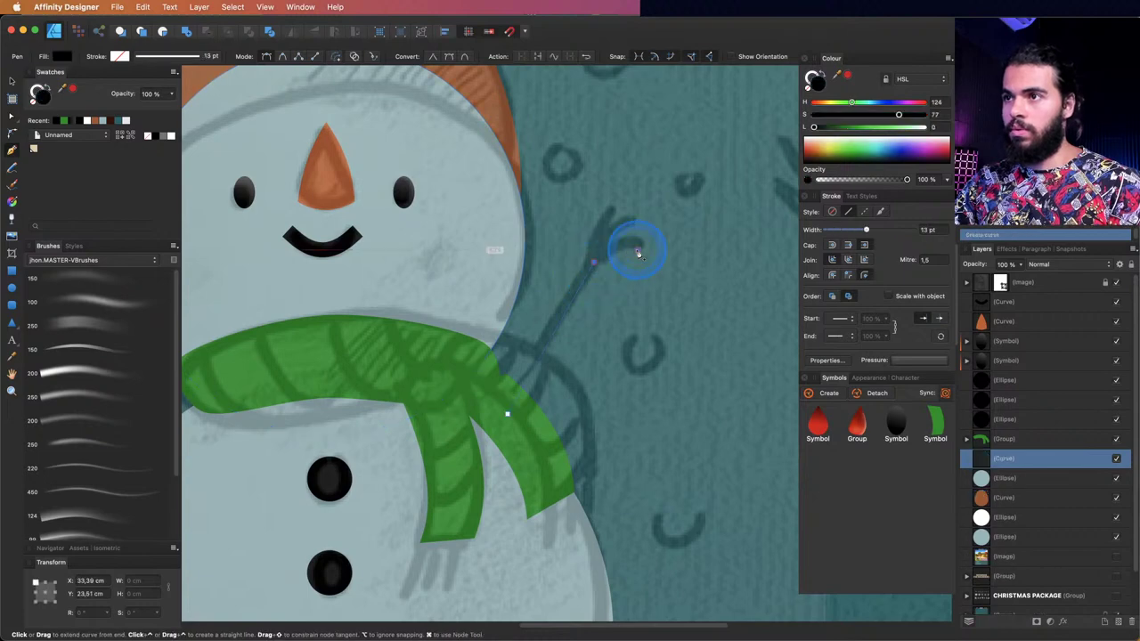
- Swap the arm curve's black fill to its 13 pt stroke and colour the stroke brown-orange (H 33, S 77, L 40)
key(z)
drag(624, 249, 686, 277)
key(v)
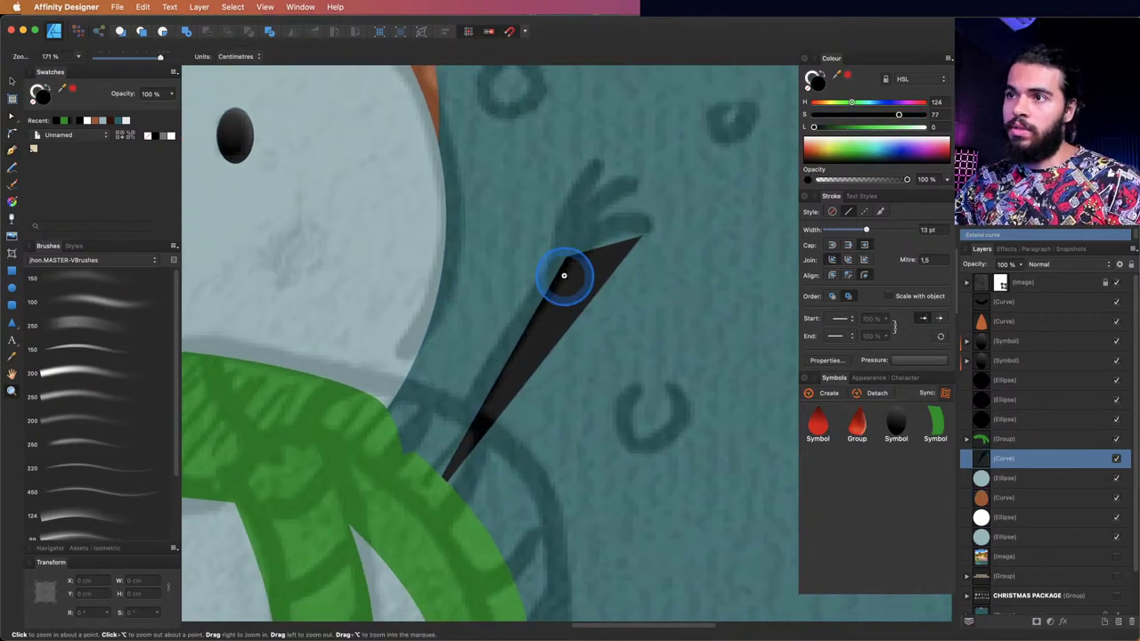
click(561, 272)
click(818, 88)
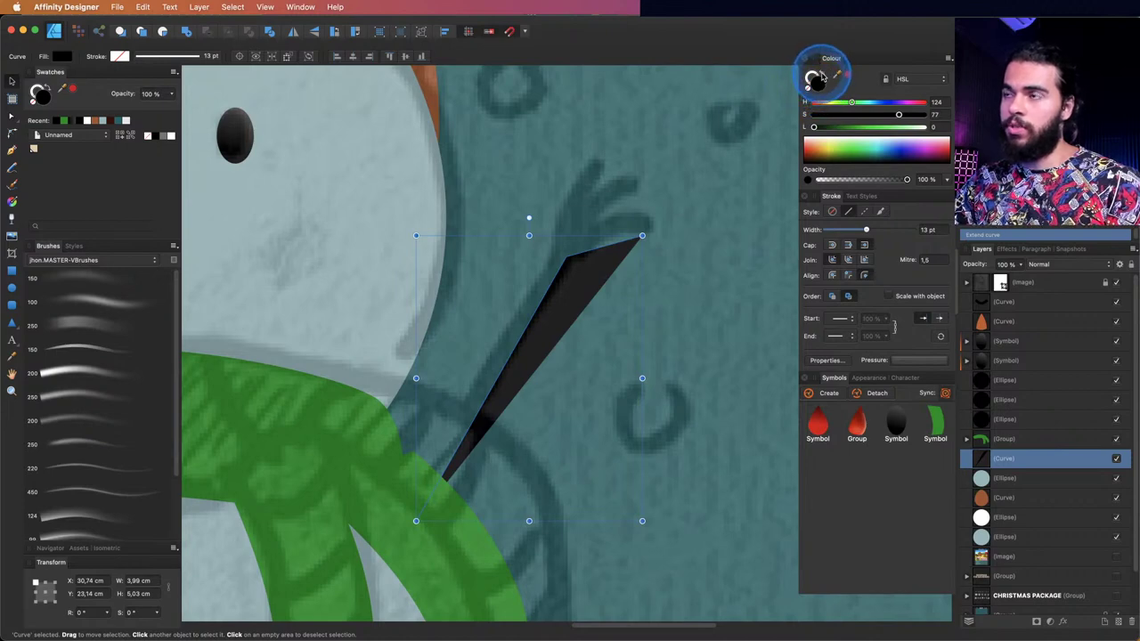
click(824, 78)
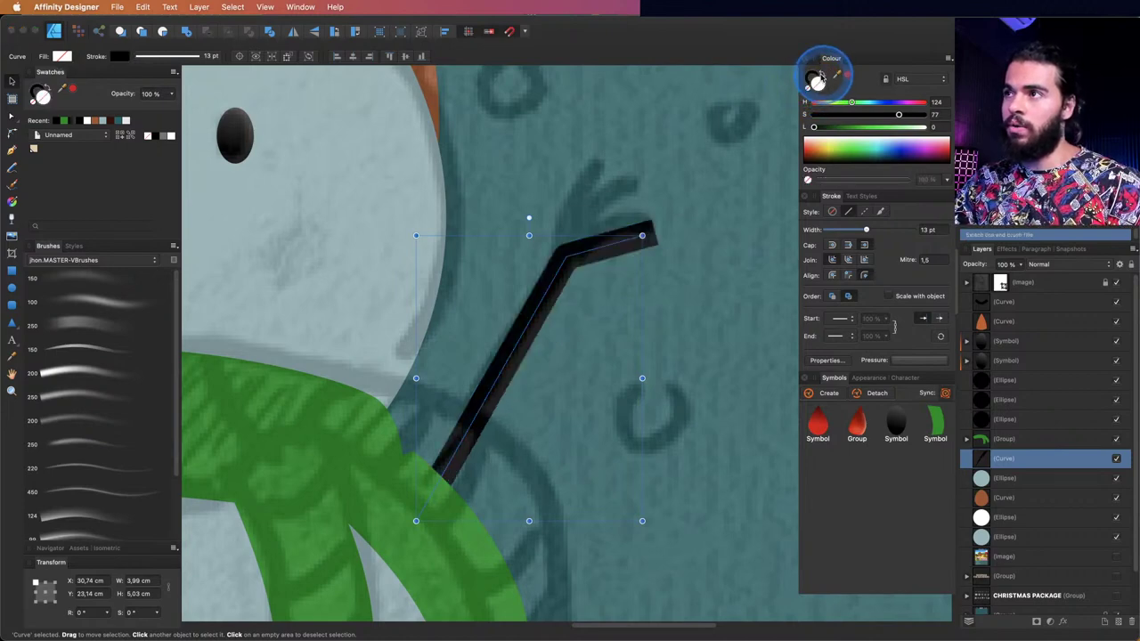
mouse_move(852, 101)
mouse_down()
mouse_move(826, 102)
mouse_move(863, 130)
mouse_up()
- Draw two more straight finger strokes between the arm's hand joint and the tips of the other sketched fingers with the Pen tool
key(z)
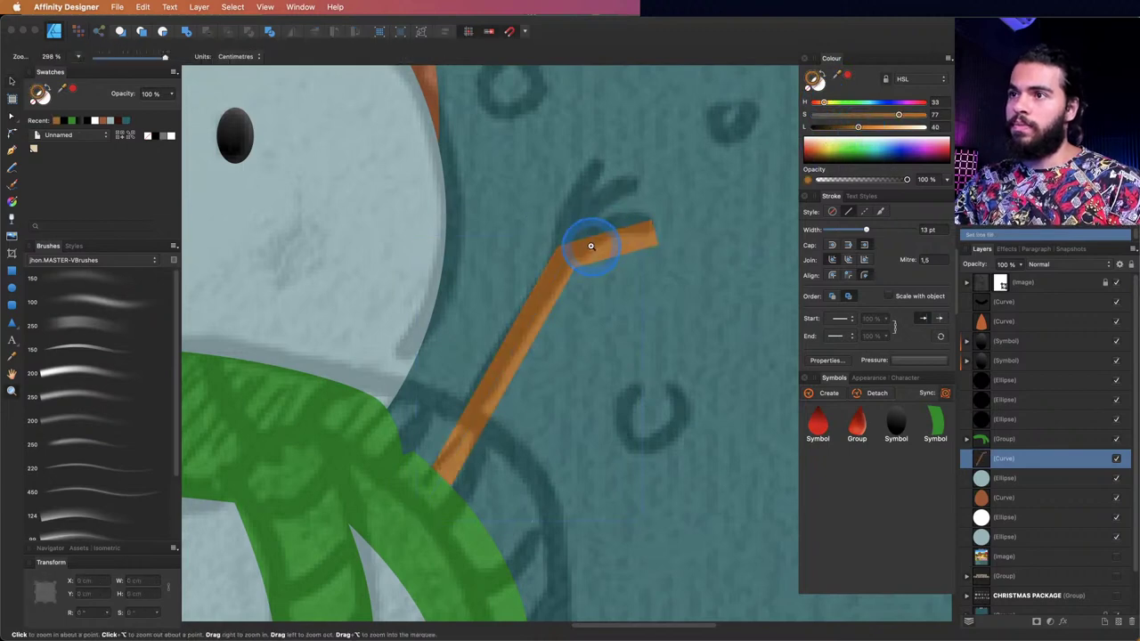
click(592, 248)
key(p)
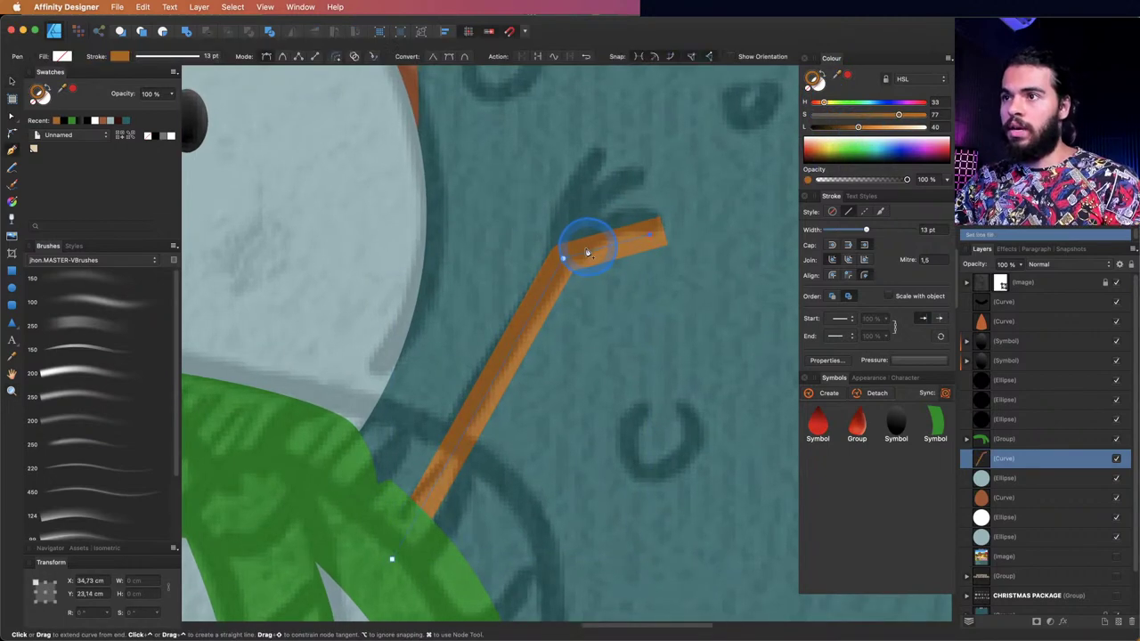
drag(587, 247, 570, 282)
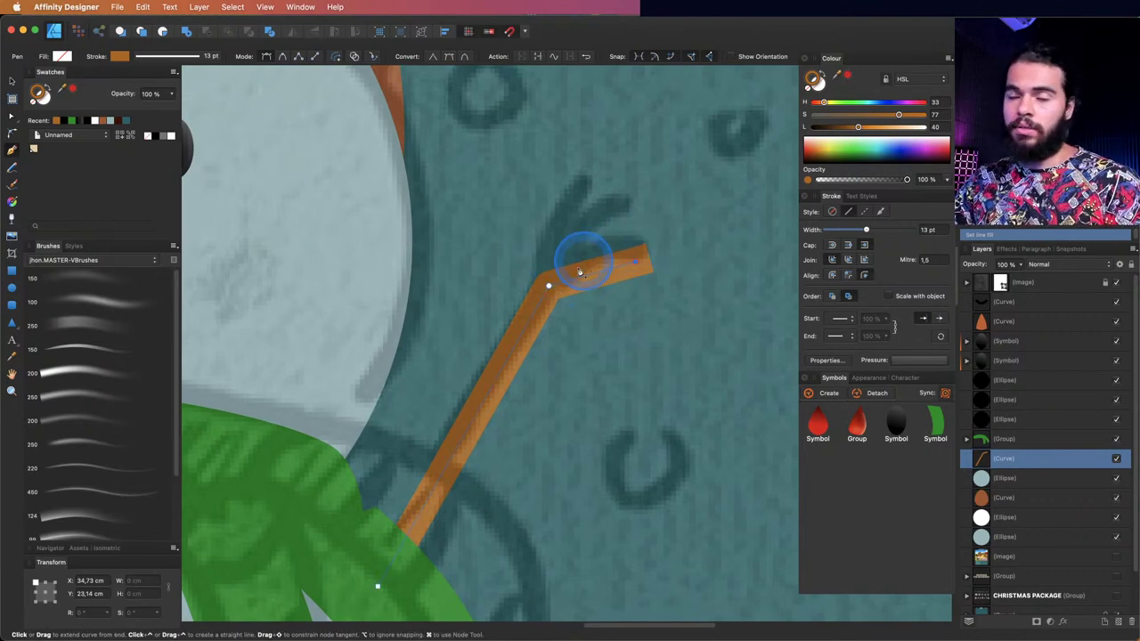
key(Escape)
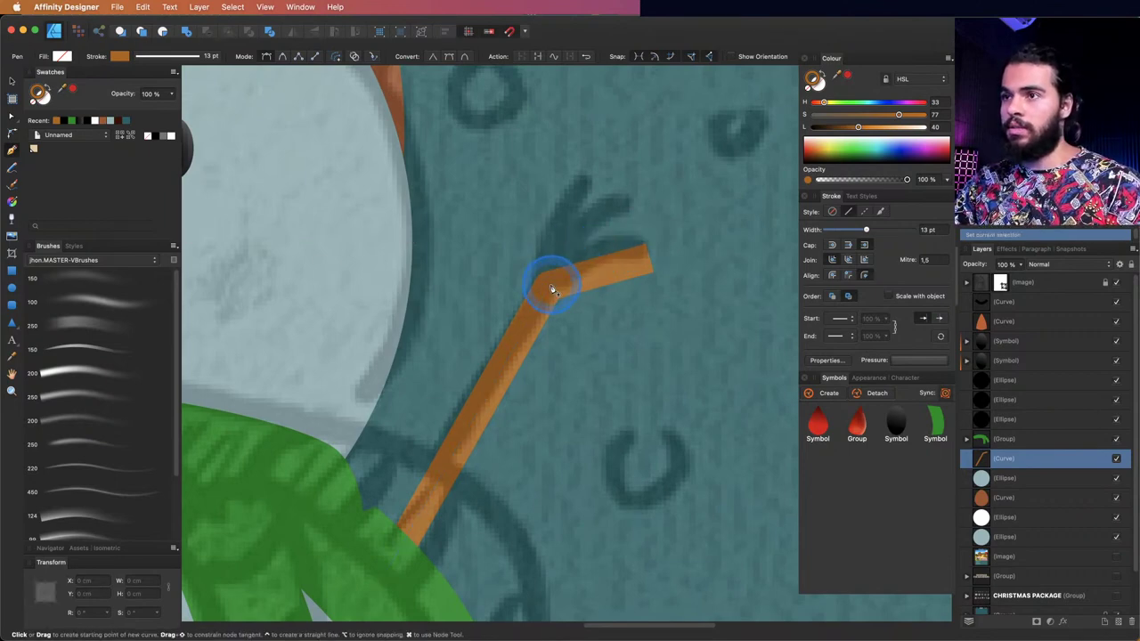
key(Escape)
click(627, 225)
click(549, 285)
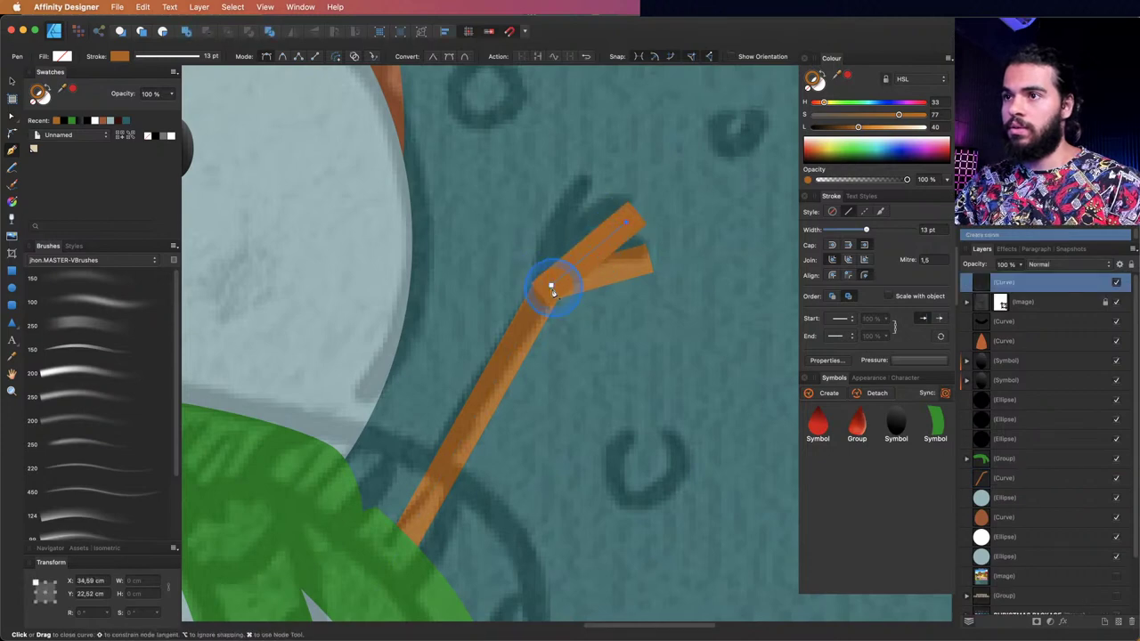
click(551, 284)
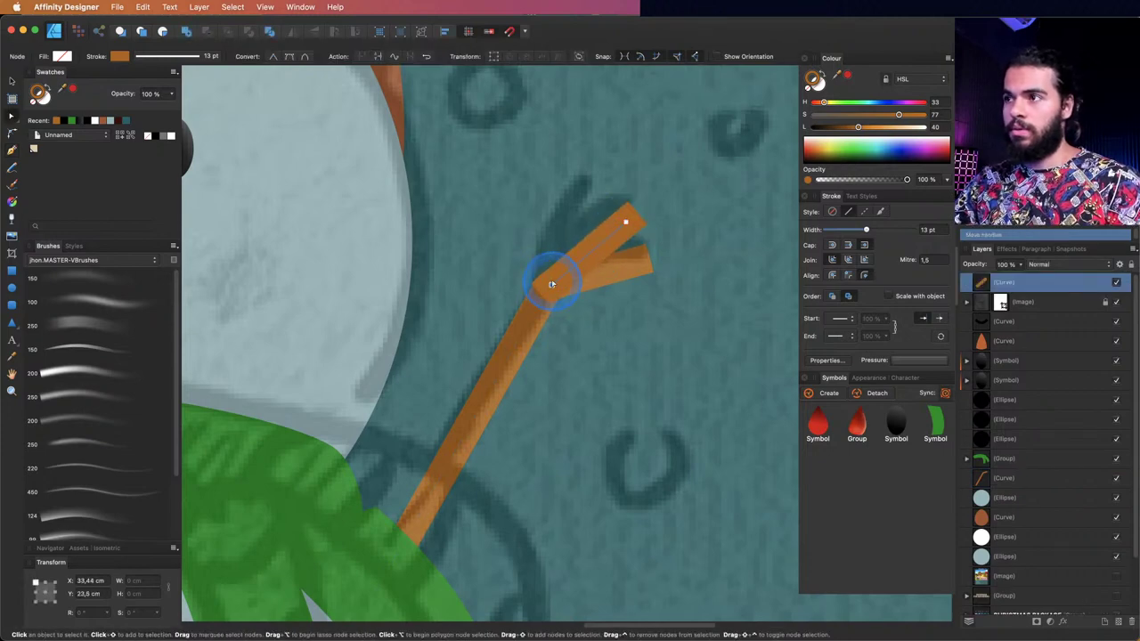
key(p)
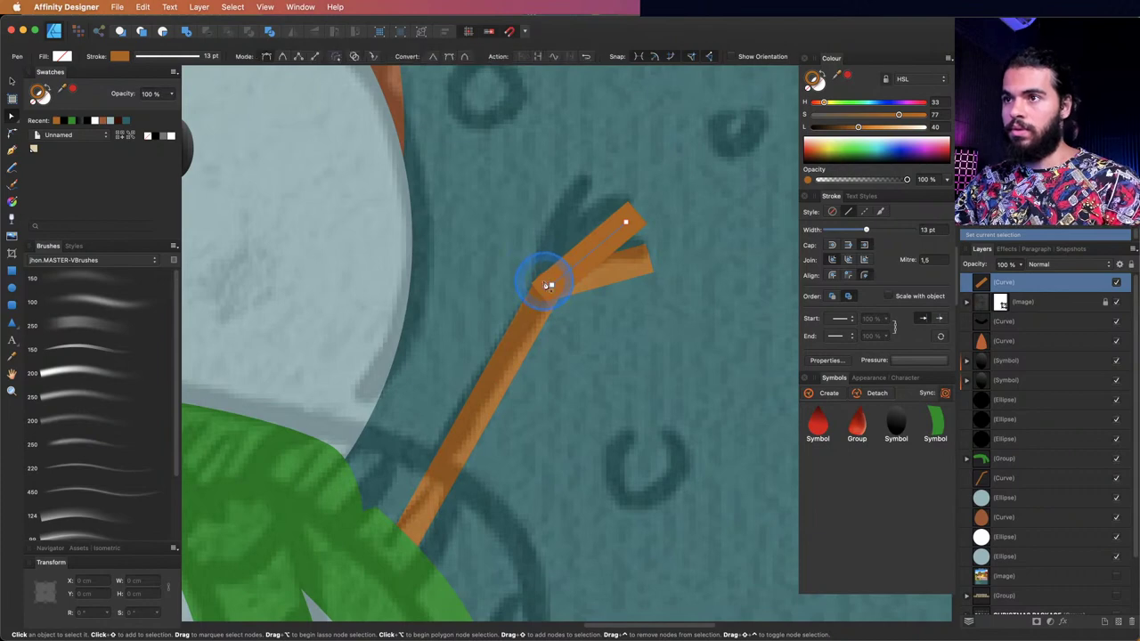
click(584, 198)
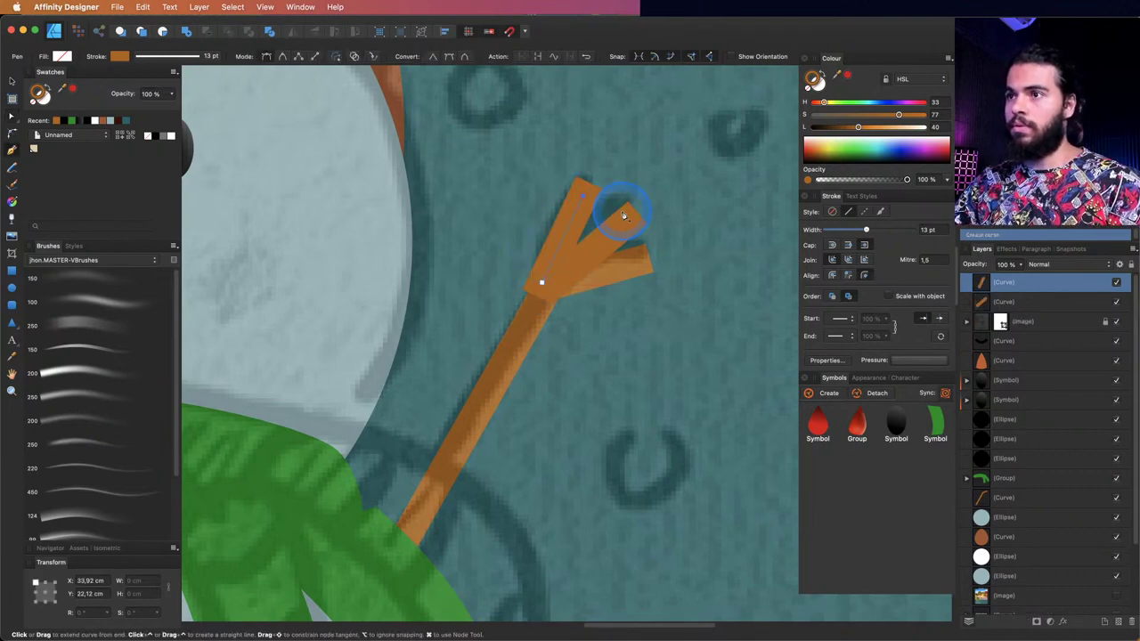
- Move the two finger curves directly below the arm curve in the layer order and group all three pieces
shift+click(983, 303)
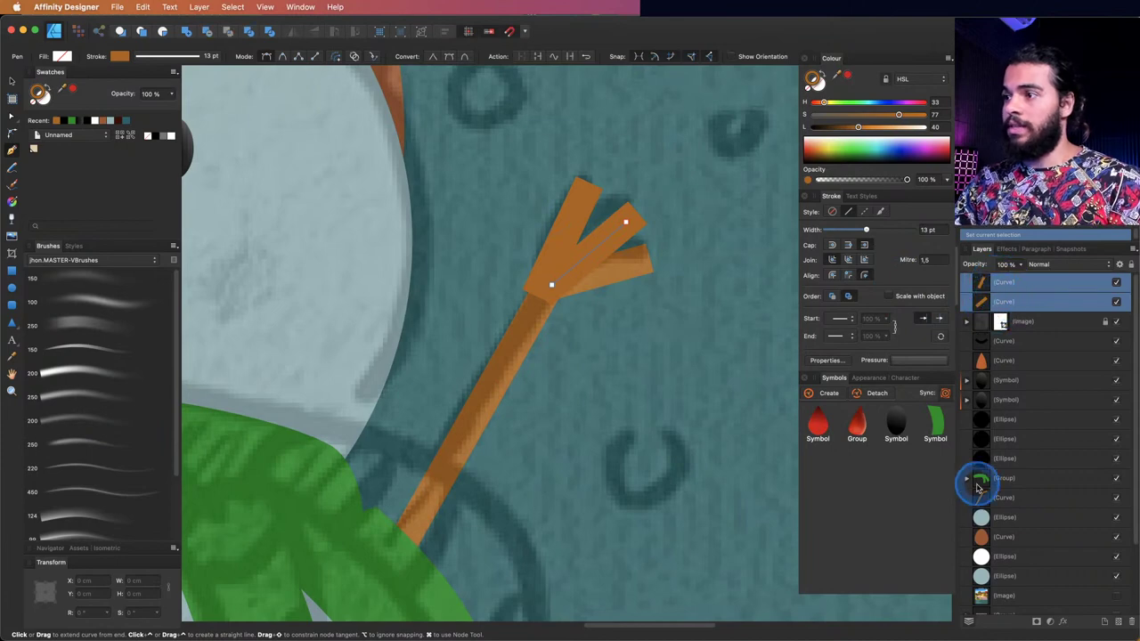
drag(976, 489, 1004, 301)
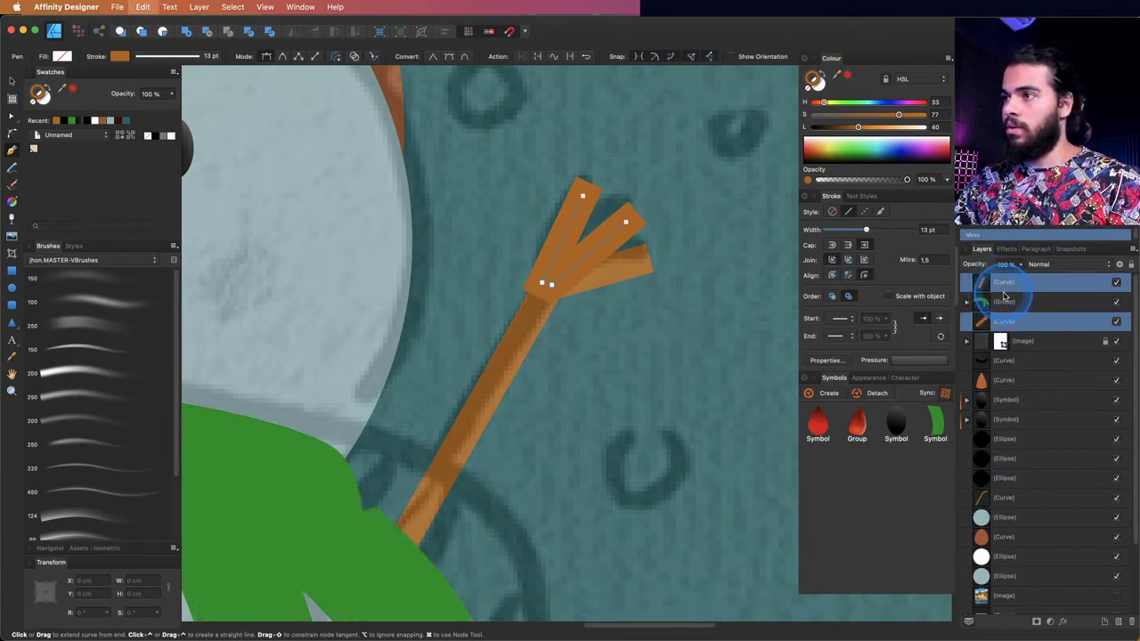
key(super+z)
mouse_move(990, 484)
mouse_down()
mouse_move(983, 508)
mouse_move(989, 489)
mouse_up()
shift+click(998, 497)
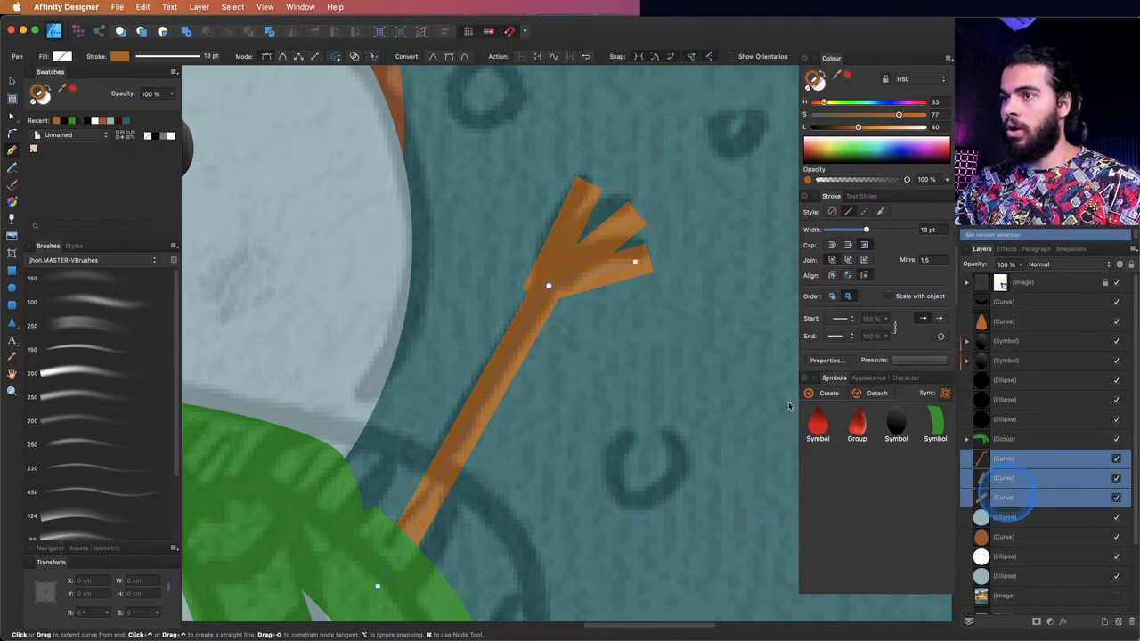
key(super+g)
- Check the whole snowman and the hat shape with the sketch hidden and shown again
mouse_move(570, 293)
mouse_down()
mouse_move(288, 330)
mouse_move(584, 306)
mouse_up()
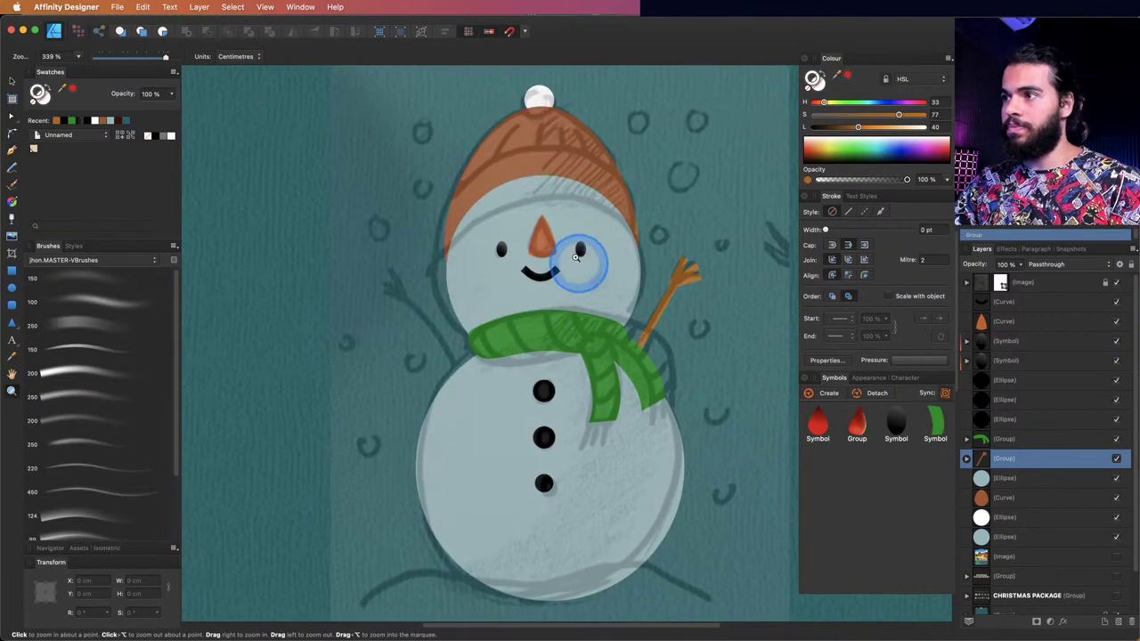
scroll(553, 257, up, 2)
drag(537, 274, 555, 282)
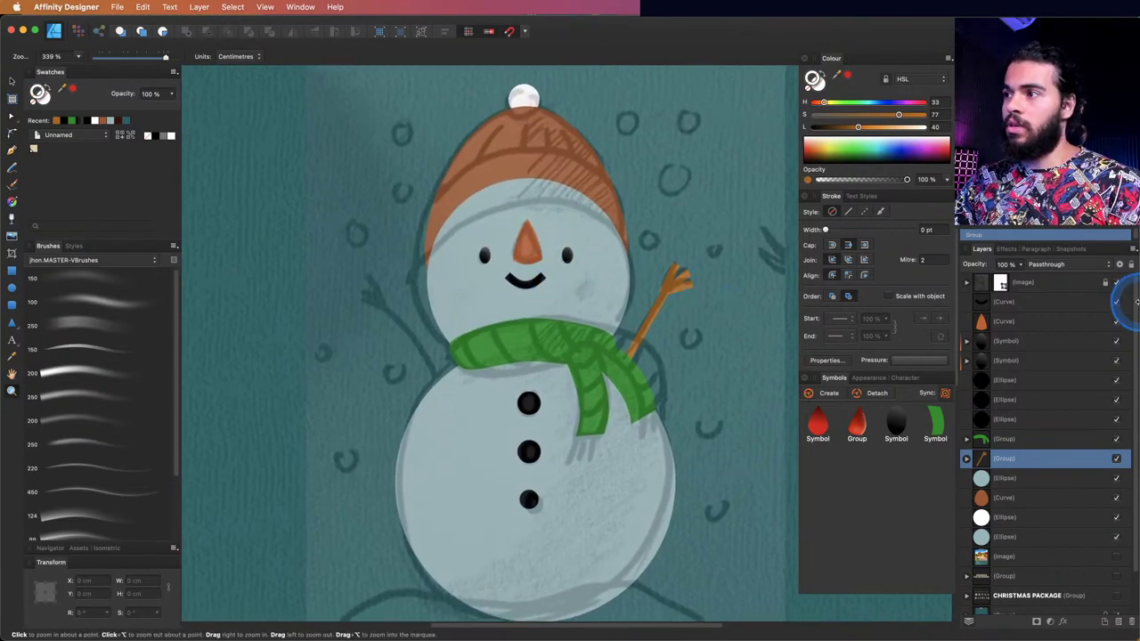
click(1115, 283)
click(579, 263)
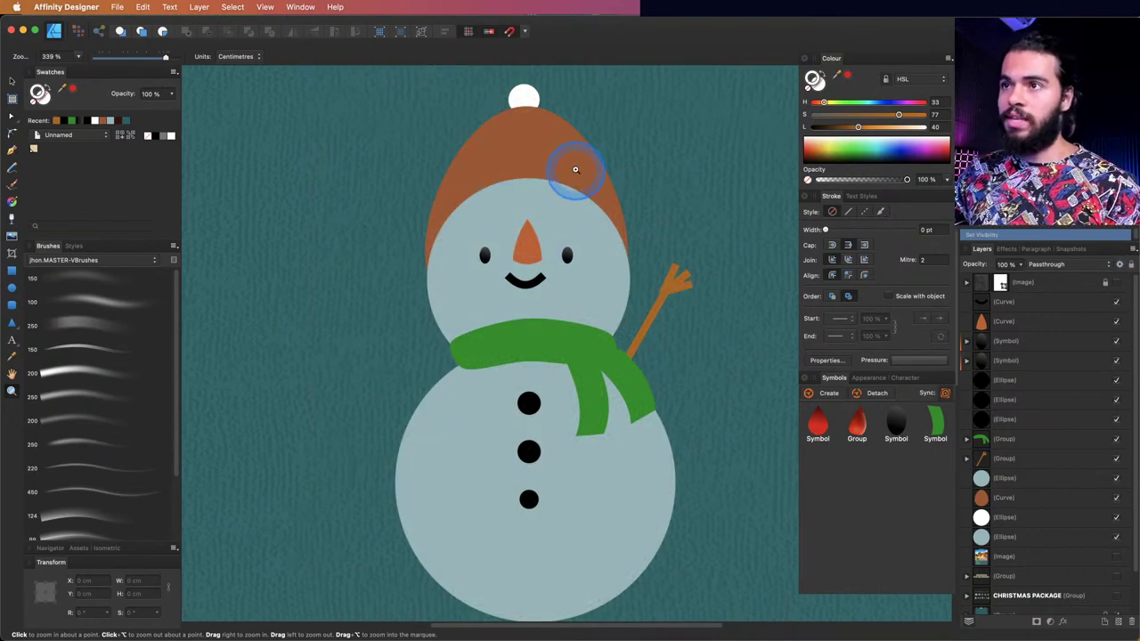
key(v)
click(539, 153)
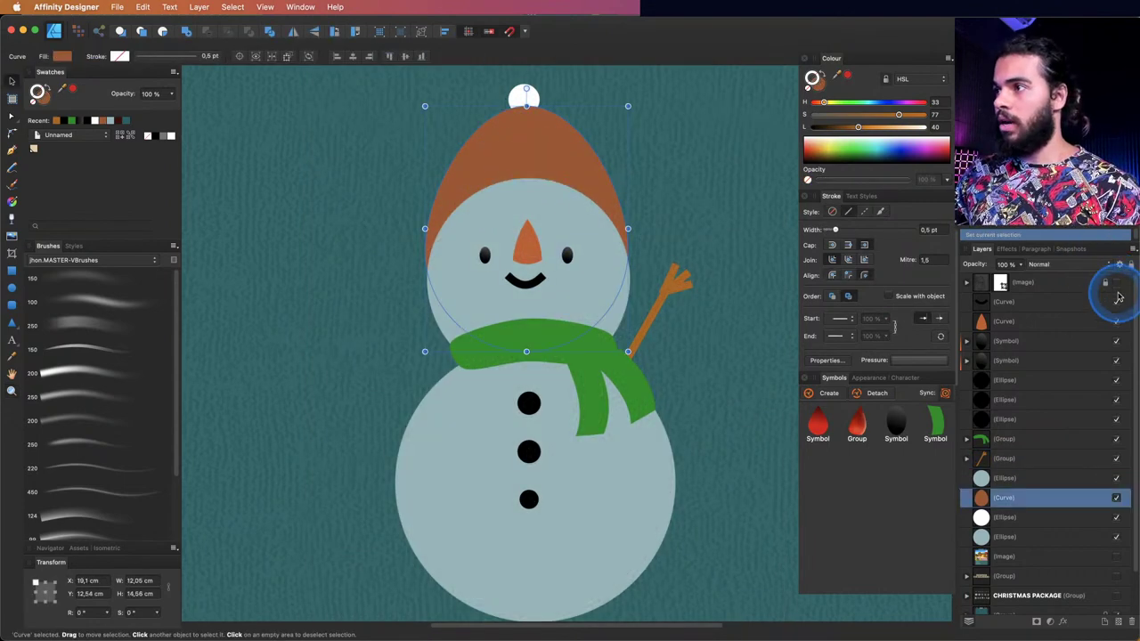
click(1117, 283)
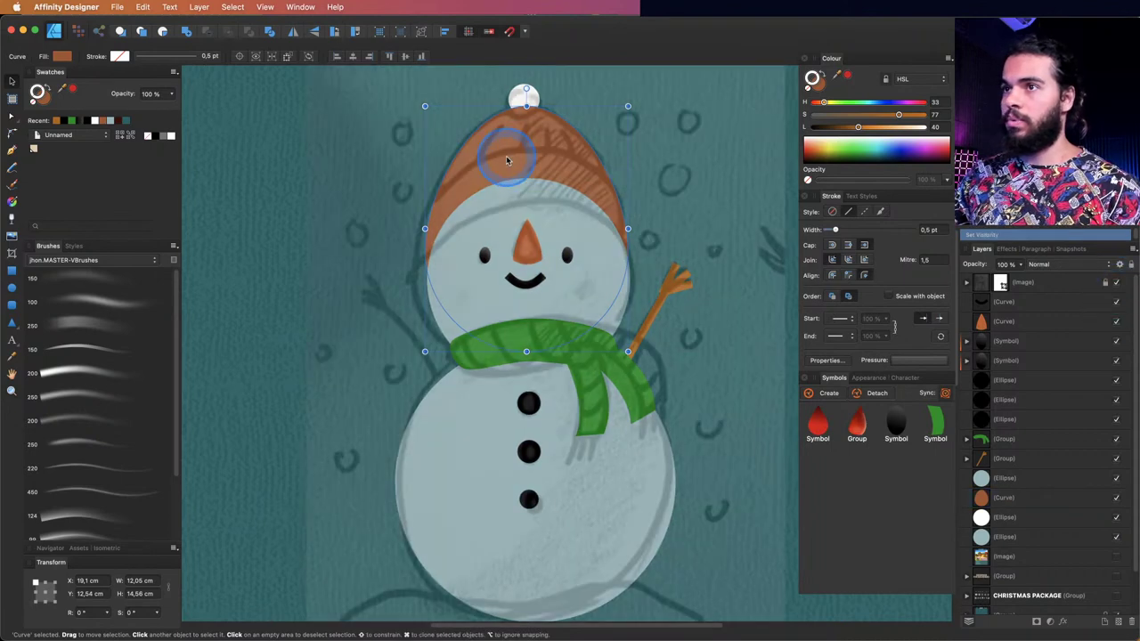
- Select the head ellipse and try adjusting its height from the upper edge to suit the hat brim, with the sketch hidden and shown
key(z)
click(530, 156)
click(540, 206)
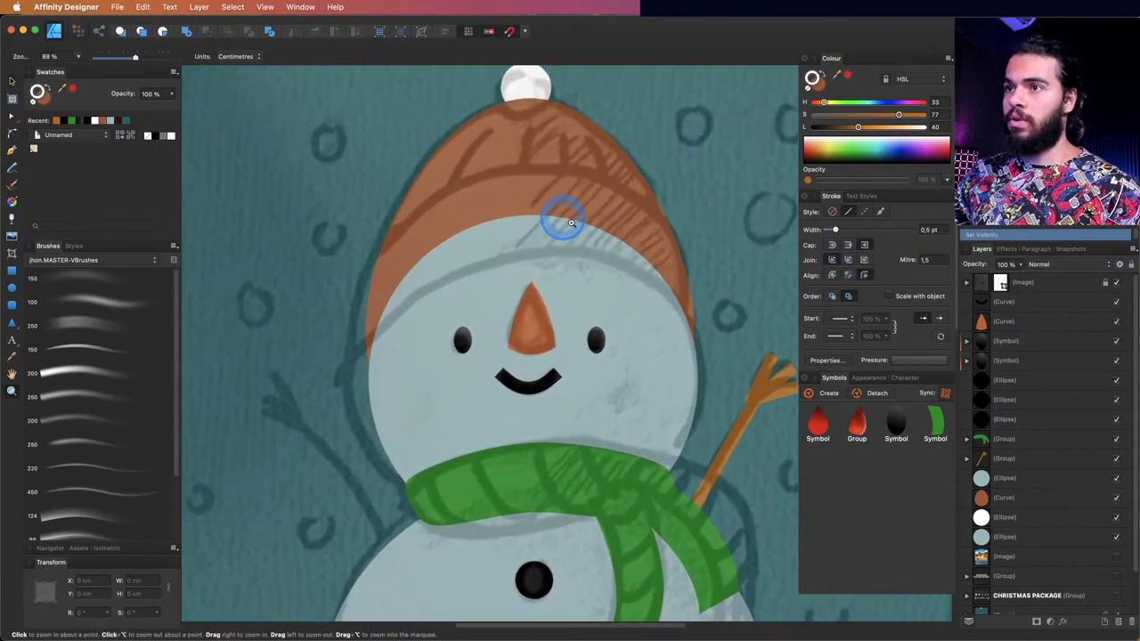
key(v)
click(547, 234)
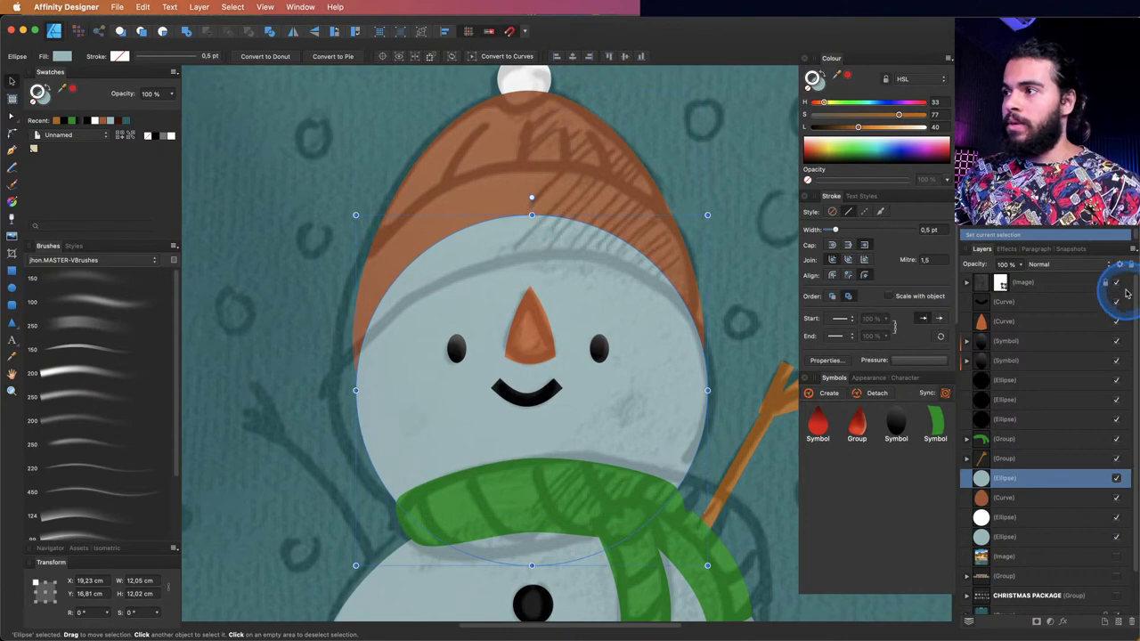
click(1119, 284)
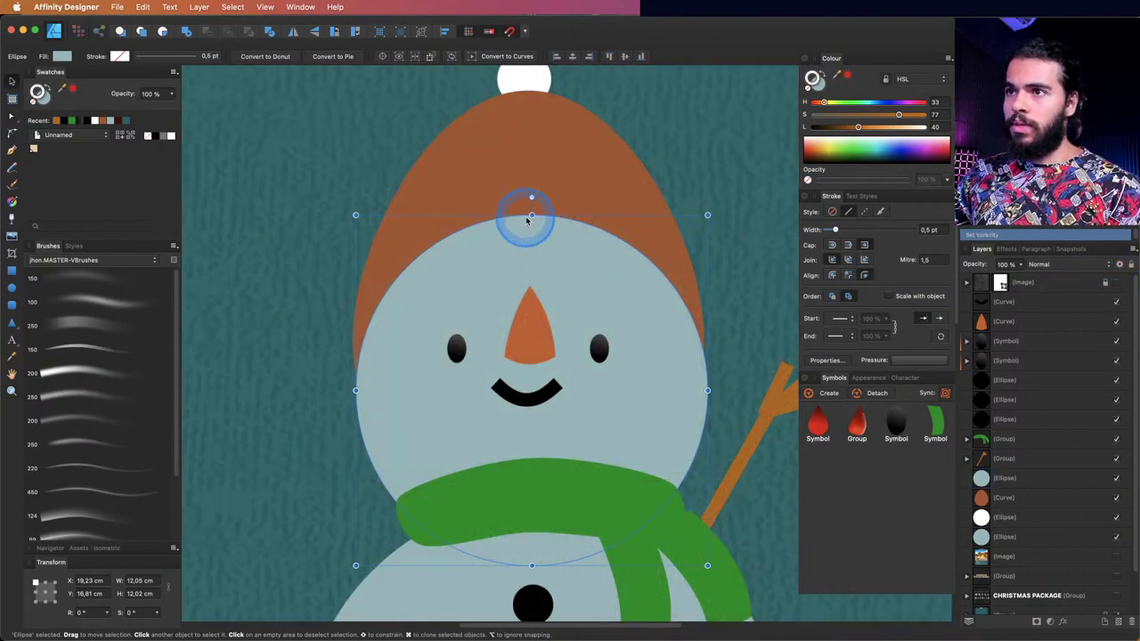
mouse_move(531, 216)
mouse_down()
mouse_move(535, 254)
mouse_move(532, 215)
mouse_up()
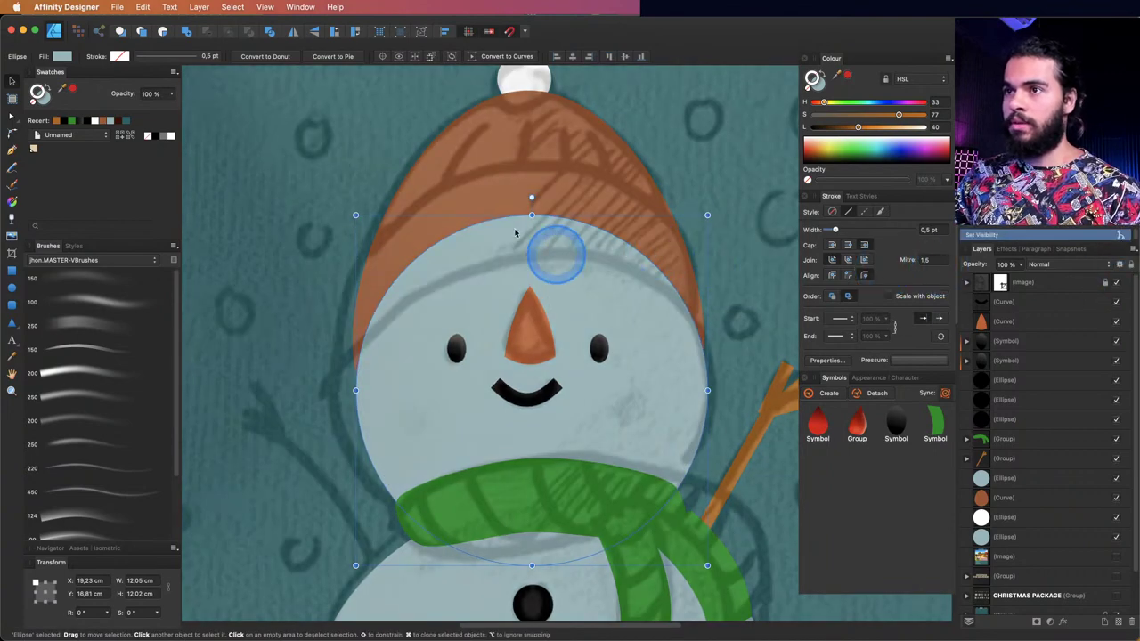
mouse_move(532, 217)
mouse_down()
mouse_move(535, 243)
mouse_move(531, 215)
mouse_up()
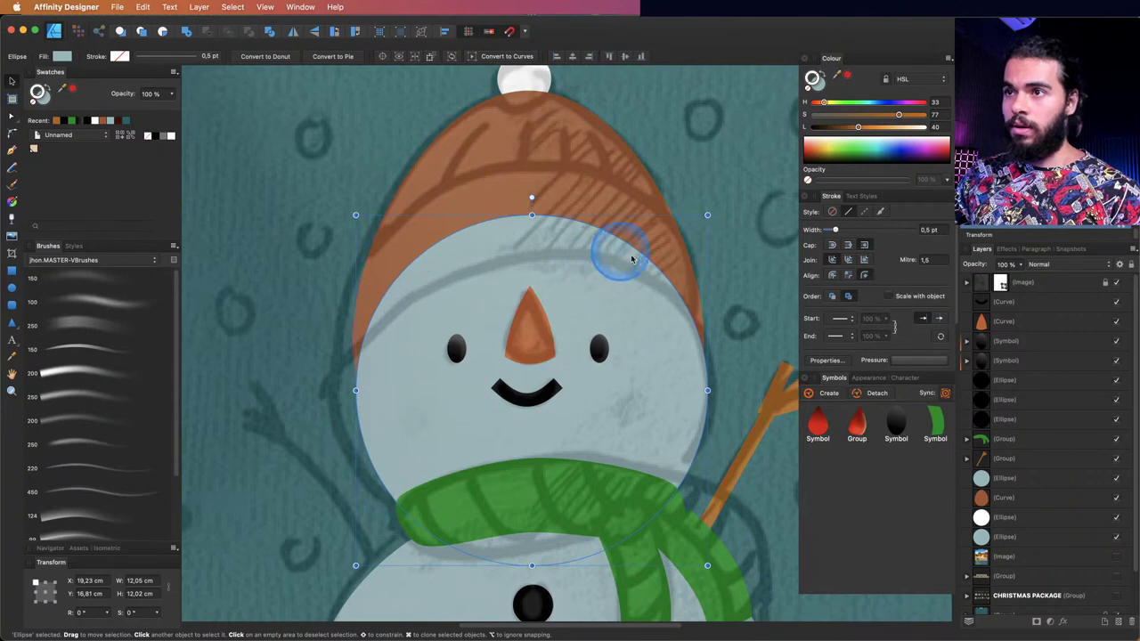
- Convert the head ellipse to curves and pull its uppermost node down to the sketched hat brim line
click(517, 59)
click(531, 217)
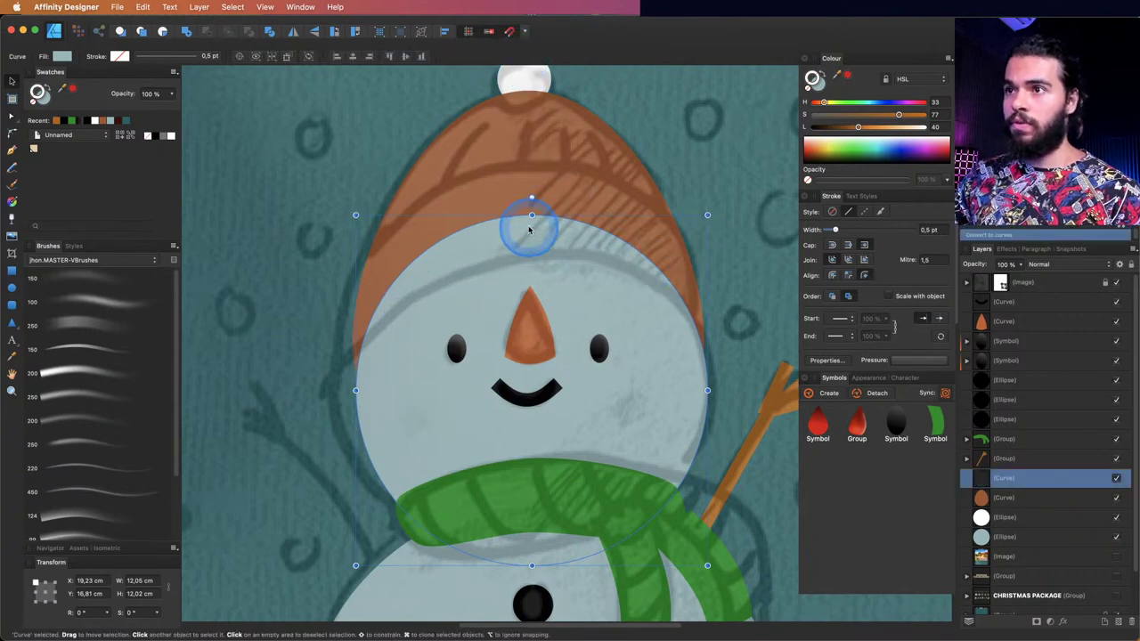
drag(532, 237, 537, 257)
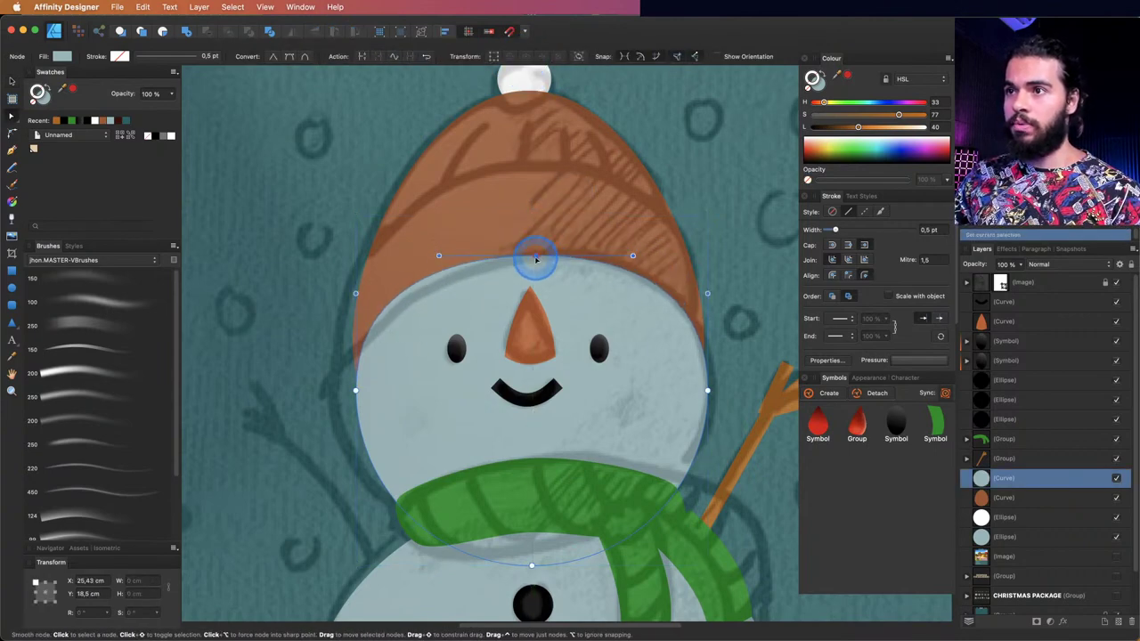
- Fine-tune the head curve's uppermost node against the hat brim line, toggling the sketch's visibility
click(1119, 283)
click(536, 264)
mouse_move(542, 261)
mouse_down()
mouse_move(541, 237)
mouse_move(537, 271)
mouse_move(535, 259)
mouse_up()
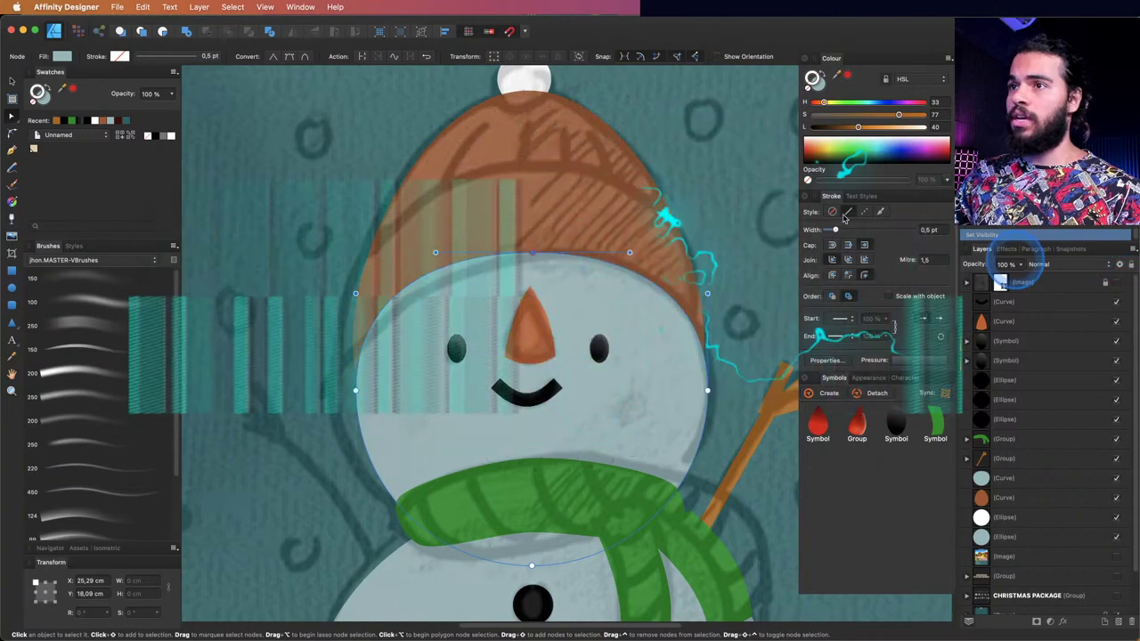
click(506, 209)
scroll(450, 254, up, 2)
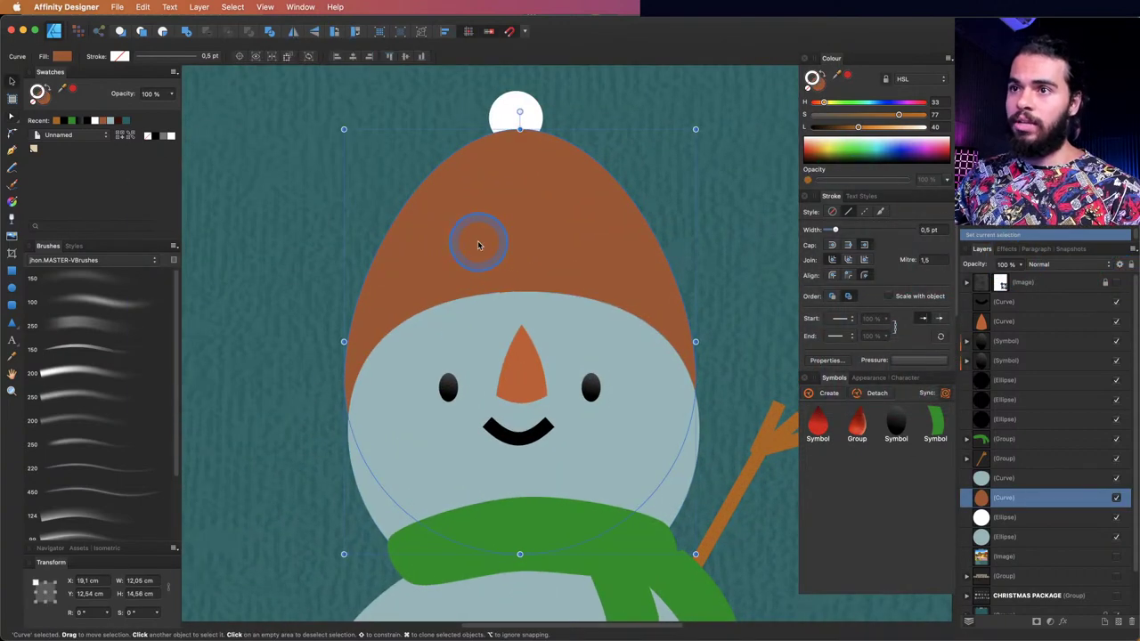
drag(484, 242, 529, 216)
key(ctrl+z)
key(v)
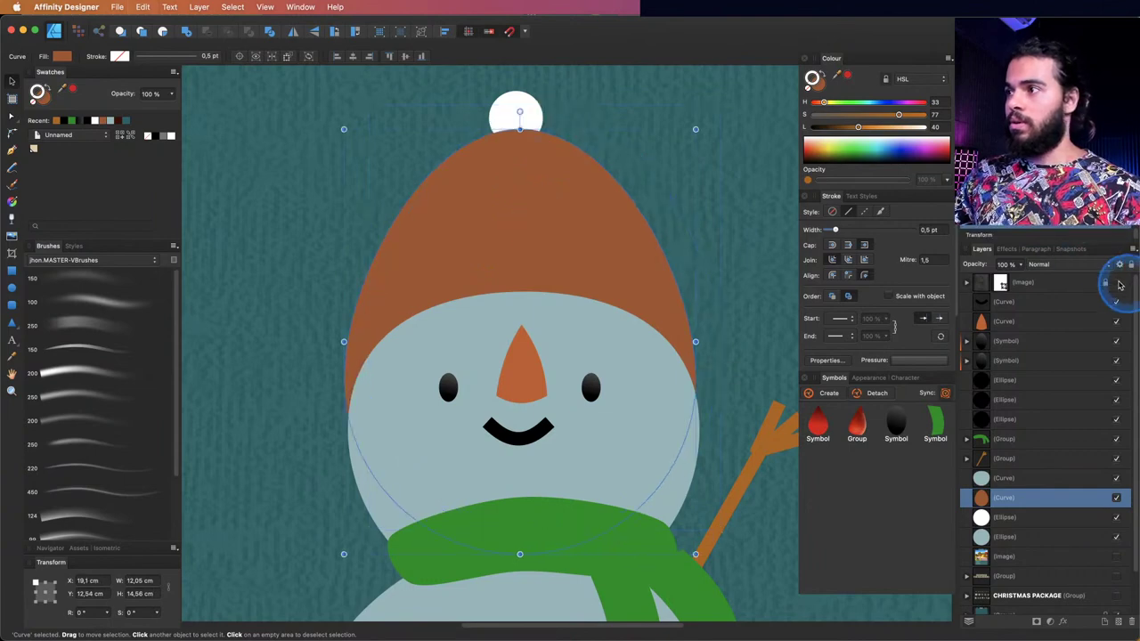
- With the sketch shown, draw a closed, straight-edged brim shape with the Pen tool, inserted inside the hat curve
click(1117, 283)
click(472, 261)
click(160, 33)
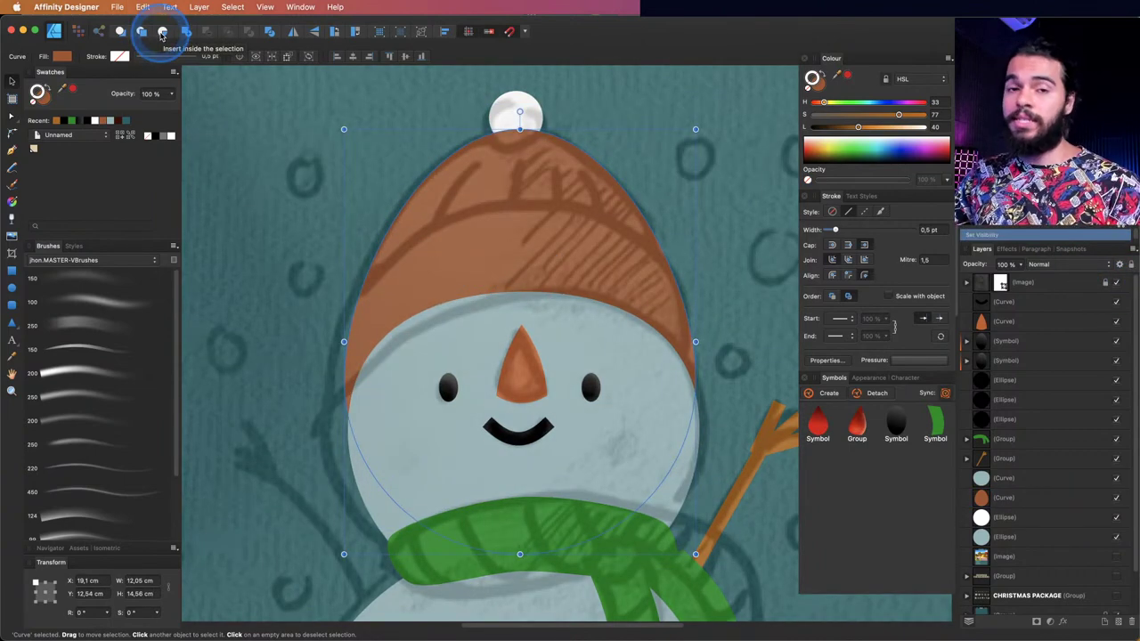
click(292, 272)
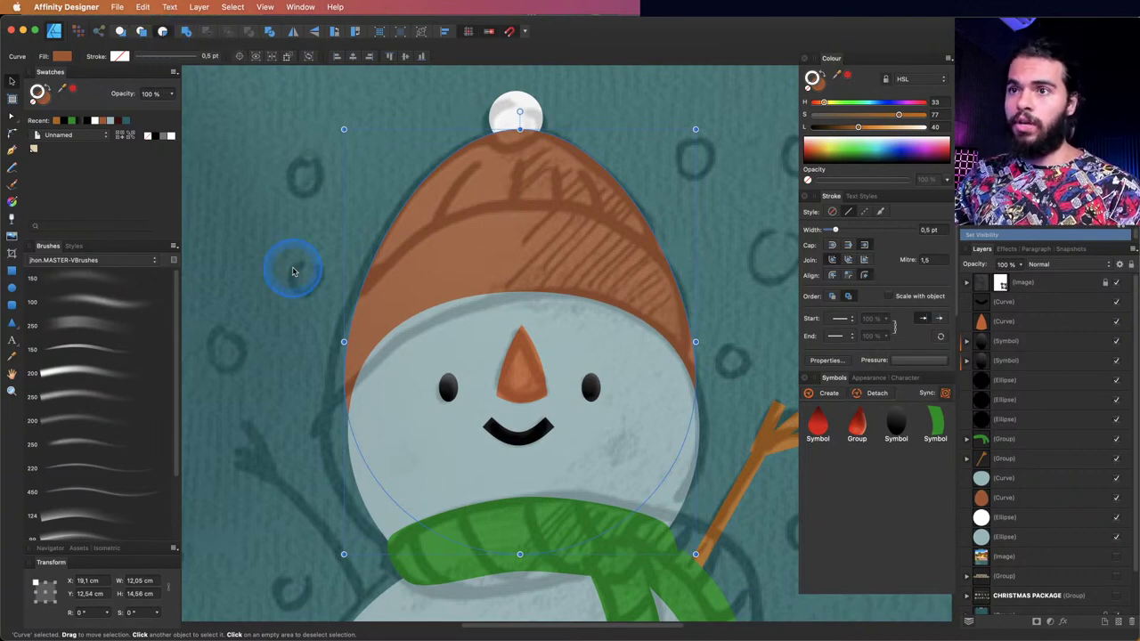
key(p)
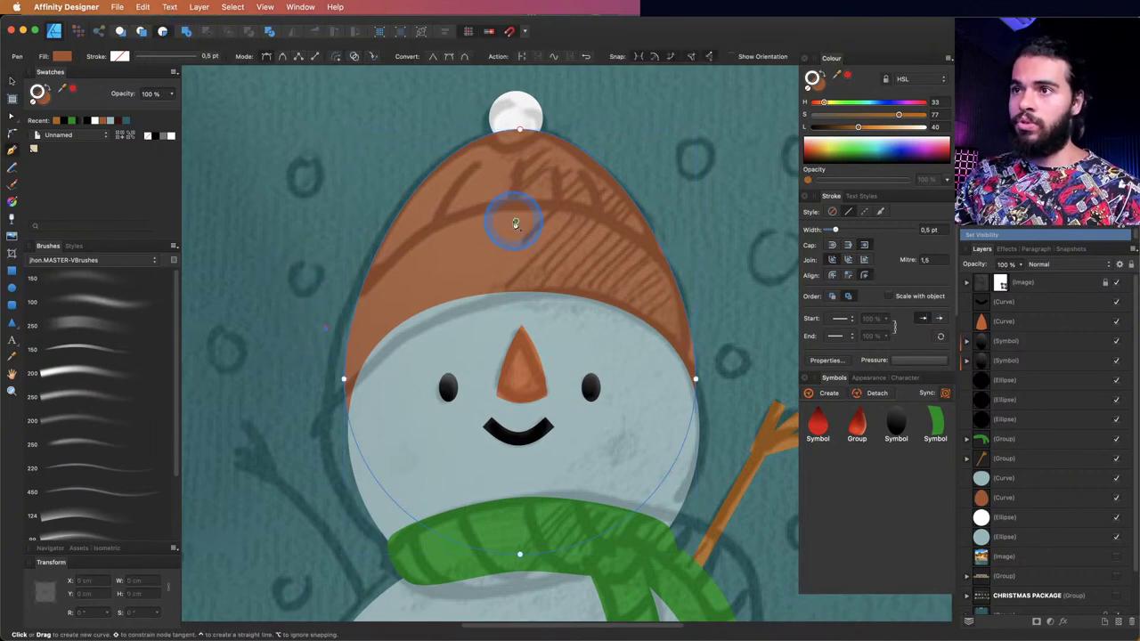
click(739, 327)
drag(727, 389, 327, 330)
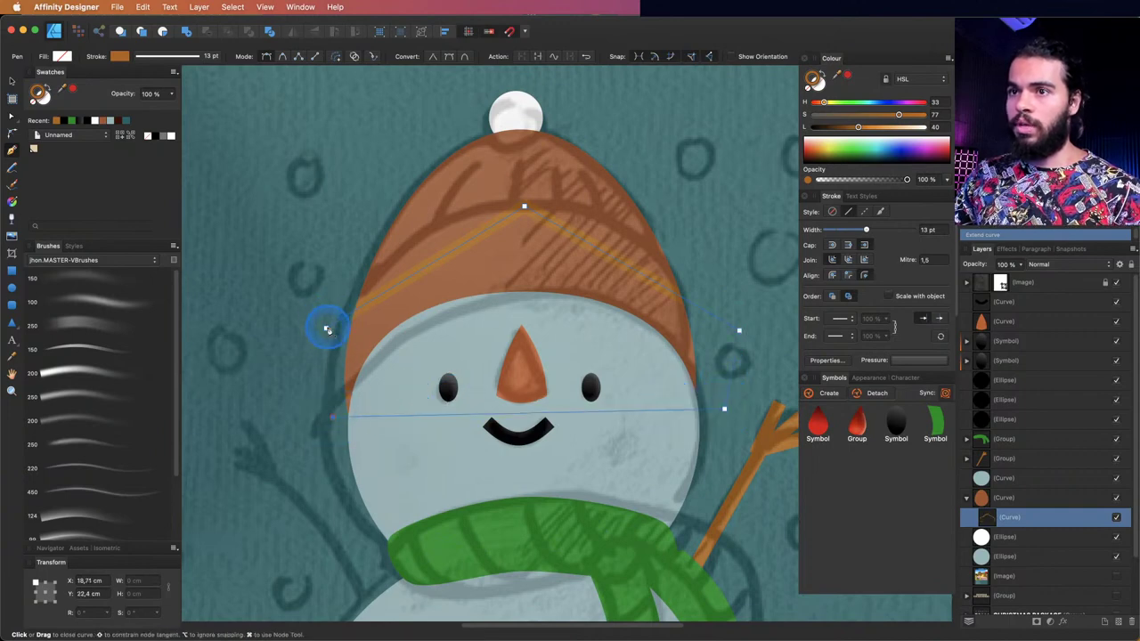
key(v)
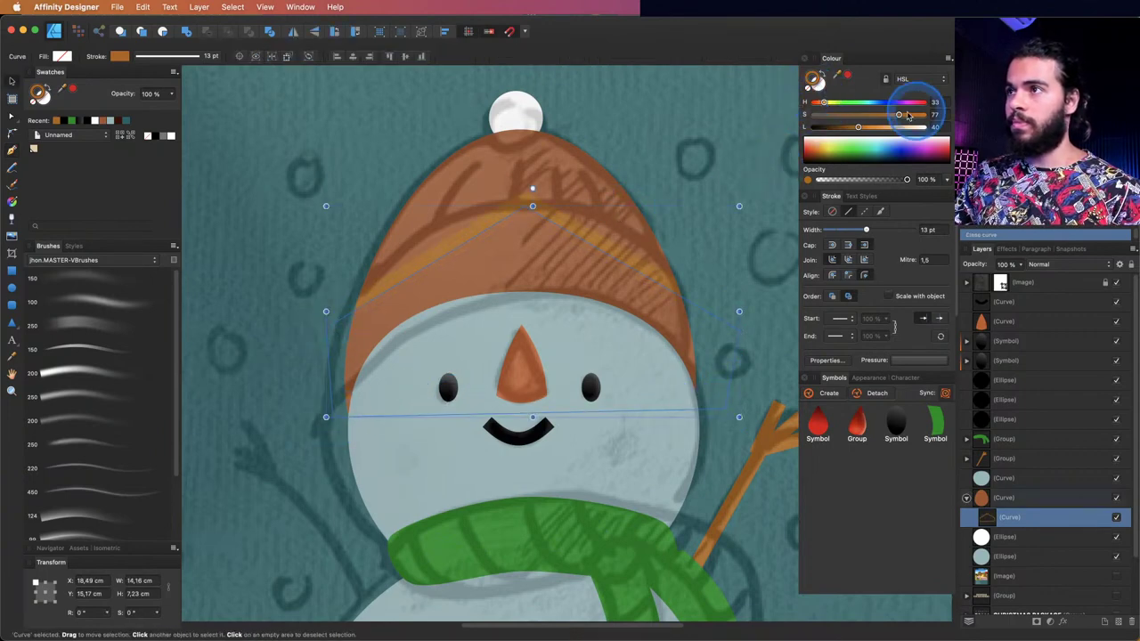
- Remove the brim shape's stroke and fill it with a pale orange of hue 29, saturation 77 and lightness 84
click(816, 80)
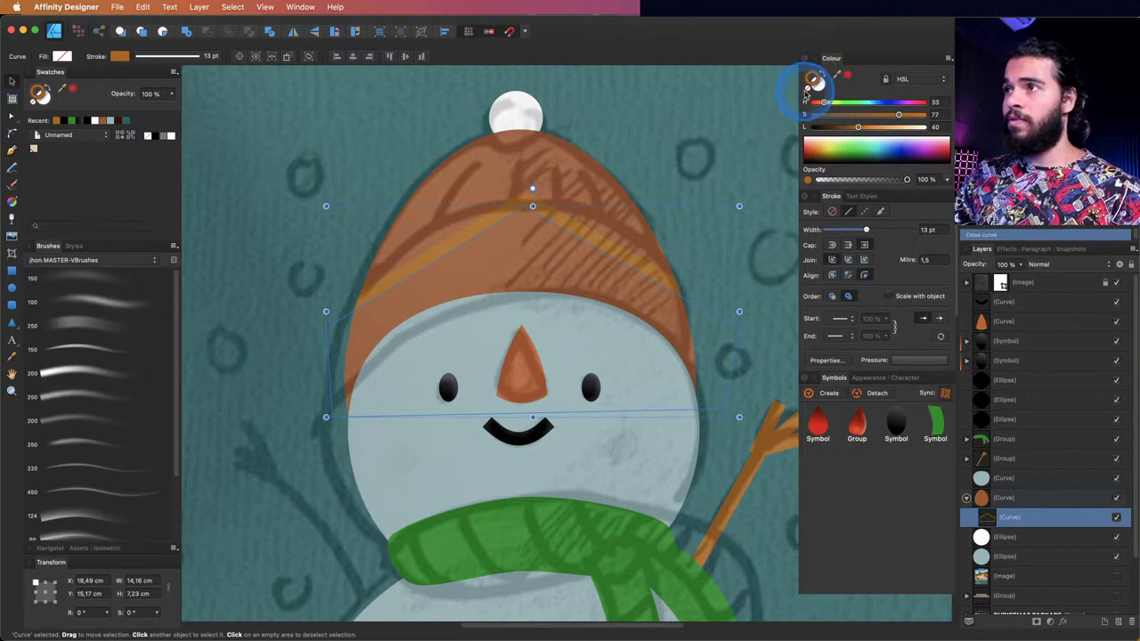
click(808, 94)
click(877, 106)
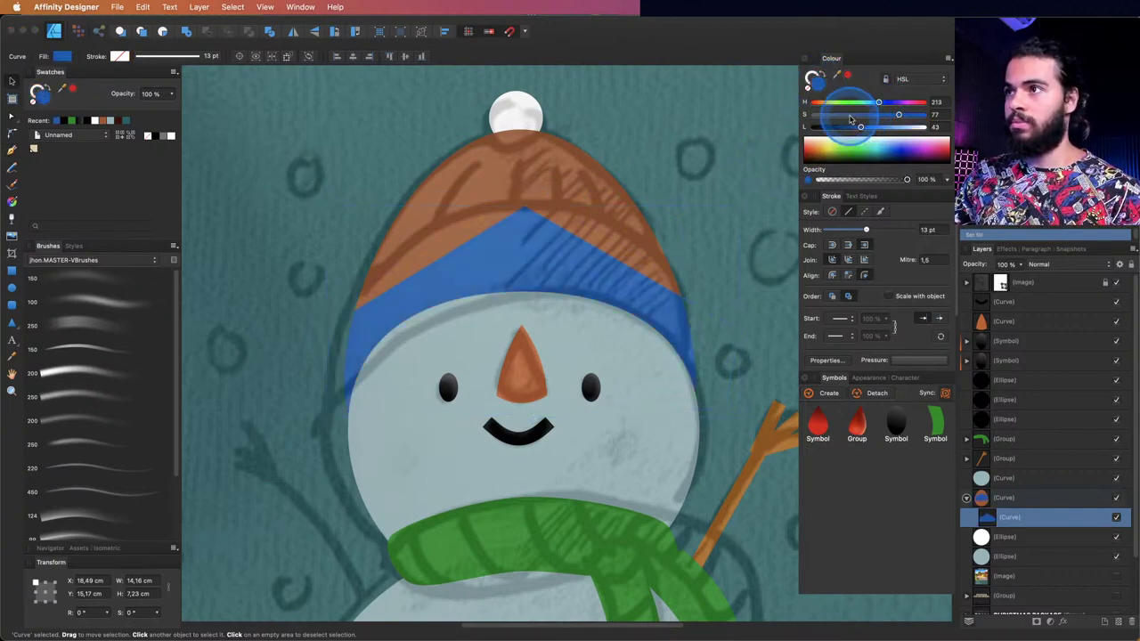
click(823, 103)
click(876, 127)
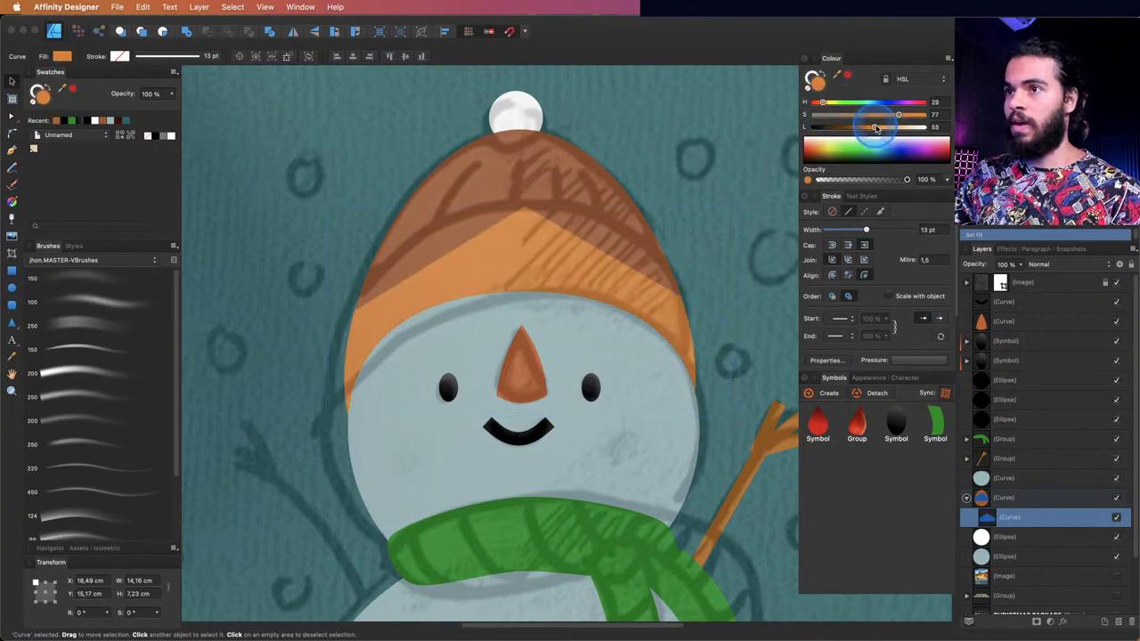
drag(876, 127, 907, 127)
- Make the brim's uppermost node smooth, lengthen both its handles and nudge it down to follow the sketched curve
key(a)
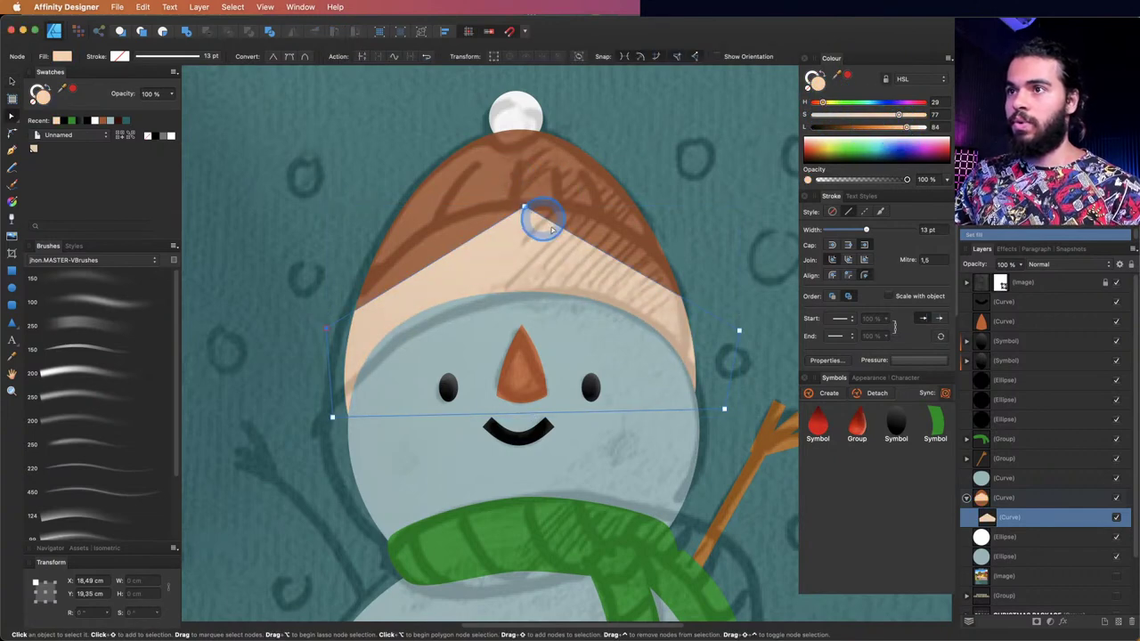
click(532, 213)
click(304, 57)
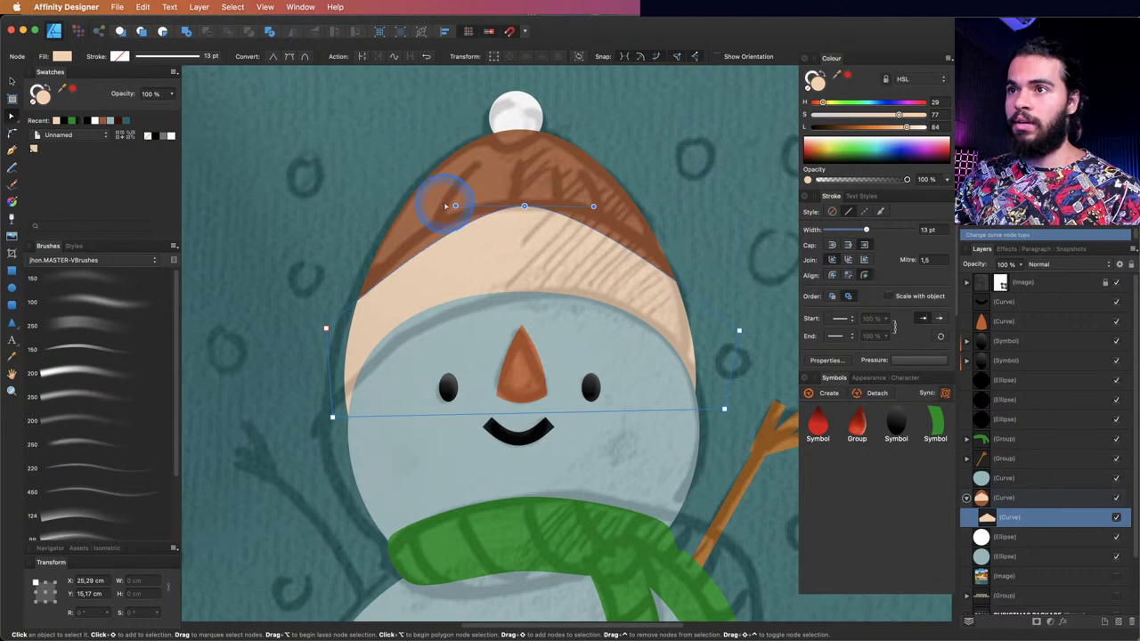
drag(454, 206, 408, 206)
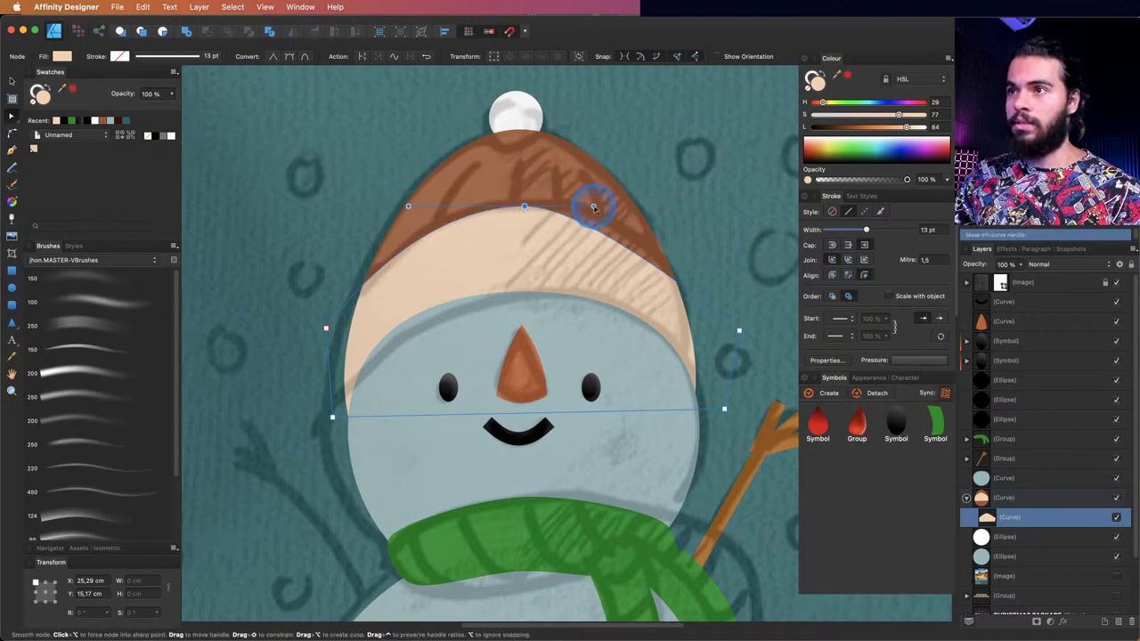
drag(594, 208, 649, 210)
click(533, 217)
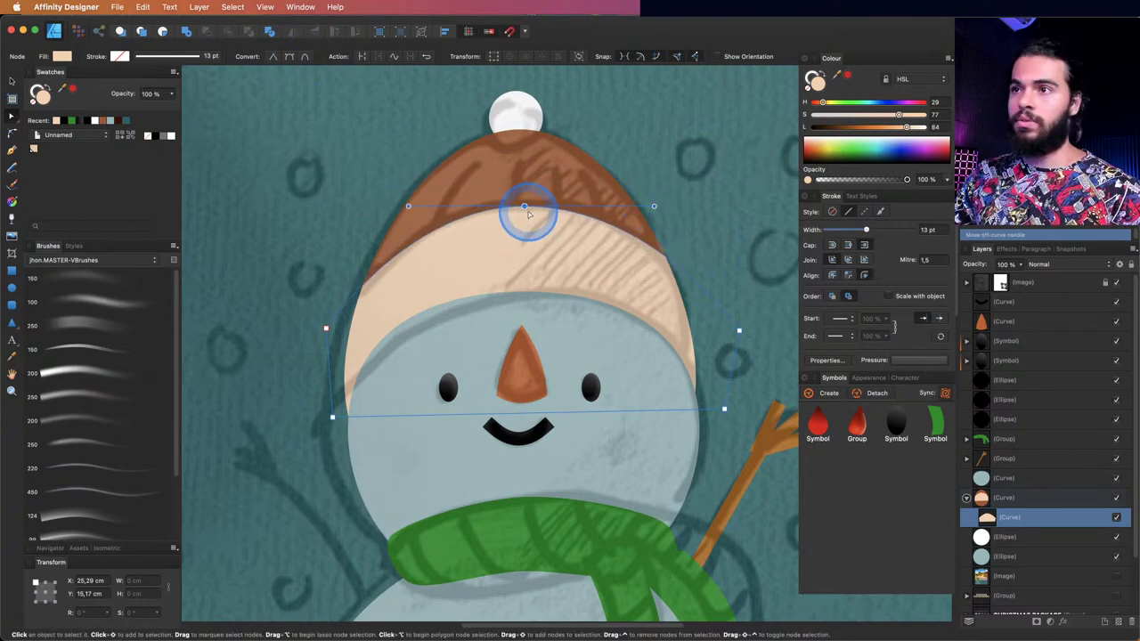
drag(528, 210, 527, 214)
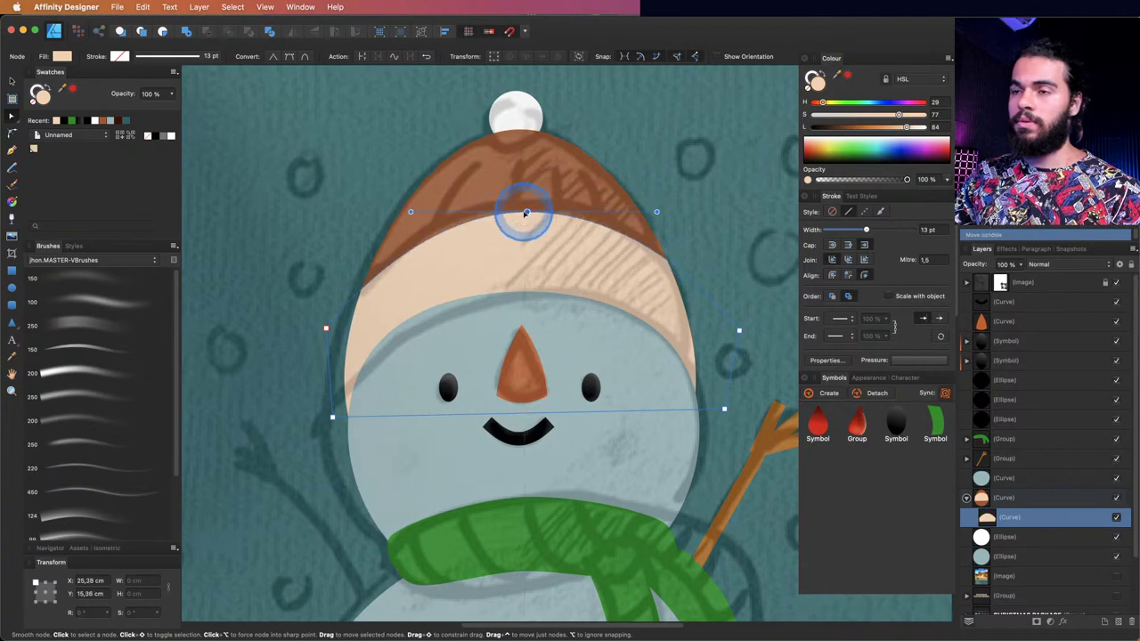
- Select the head curve's uppermost node and try refining the head's upper edge along the sketched brim
scroll(497, 276, down, 2)
key(v)
click(443, 292)
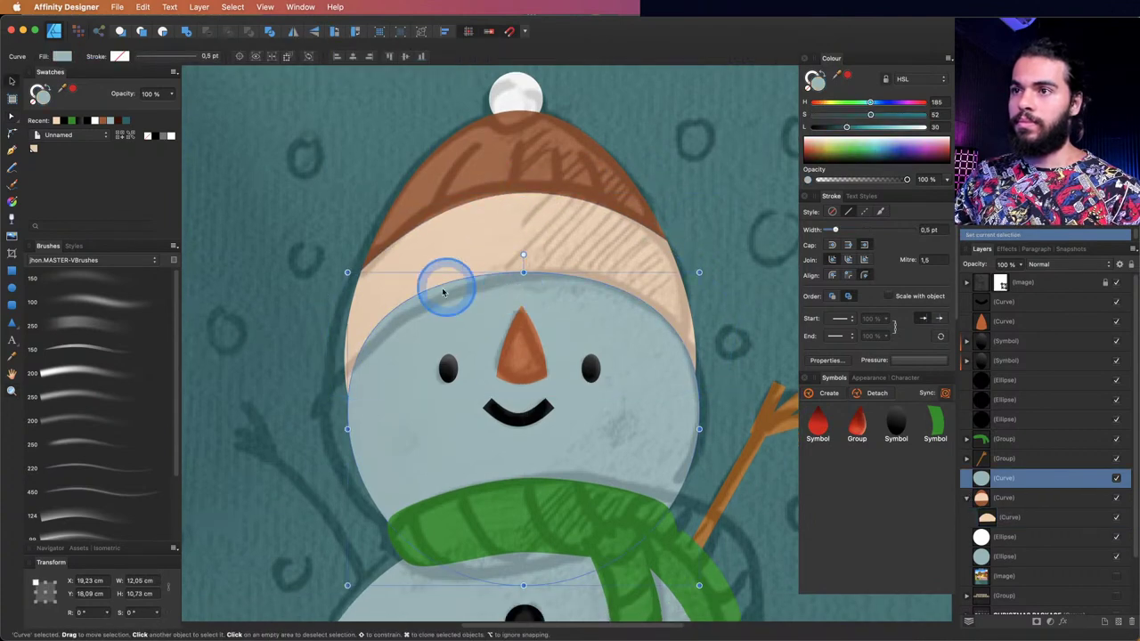
double_click(456, 311)
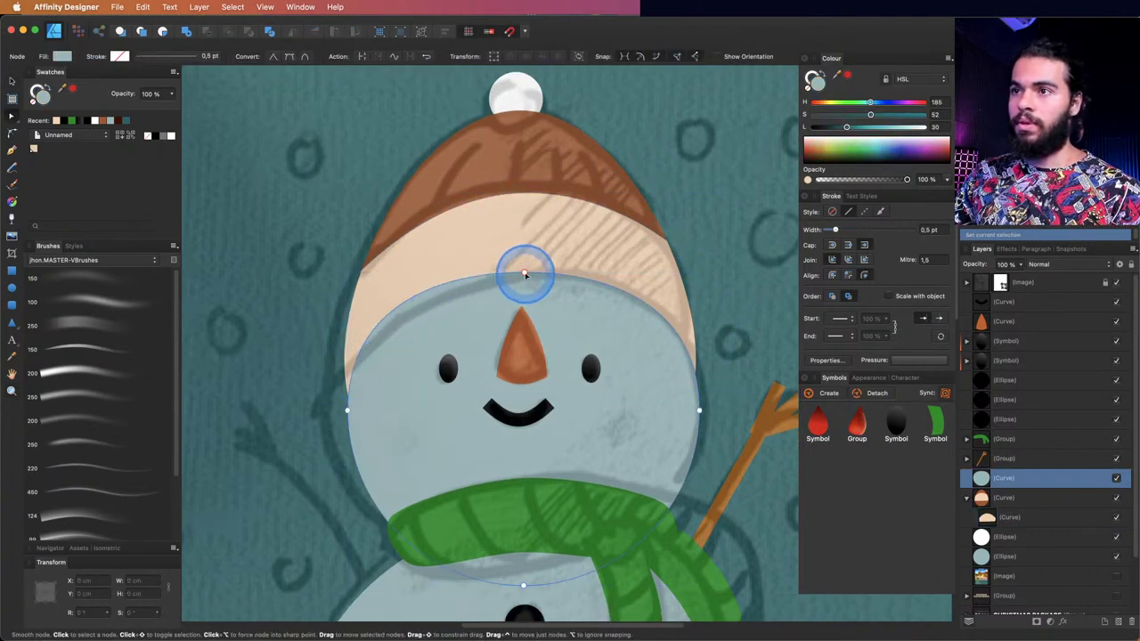
click(524, 272)
drag(524, 272, 444, 275)
- Hide the sketch and recolour the hat to a red of hue 11, saturation 64 and lightness 44
click(631, 187)
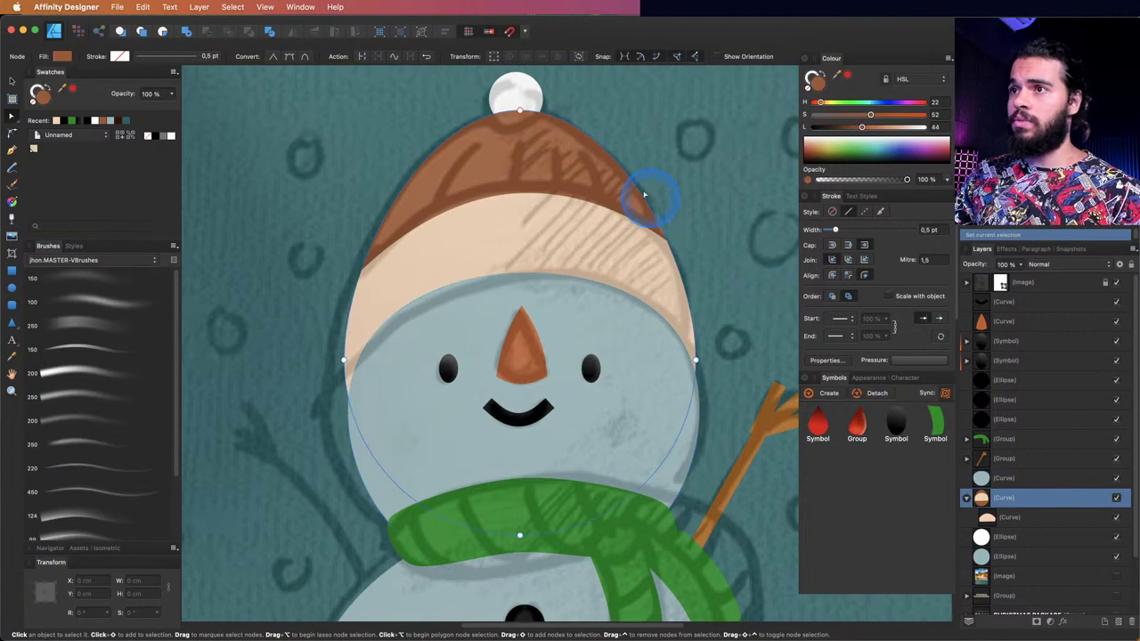
click(1116, 283)
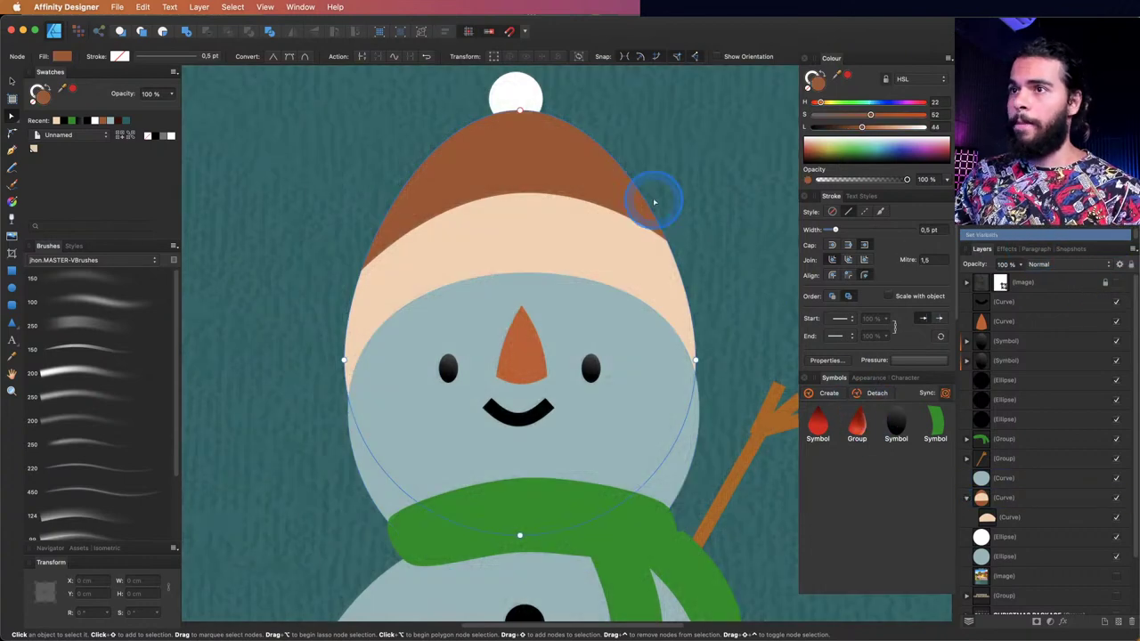
key(v)
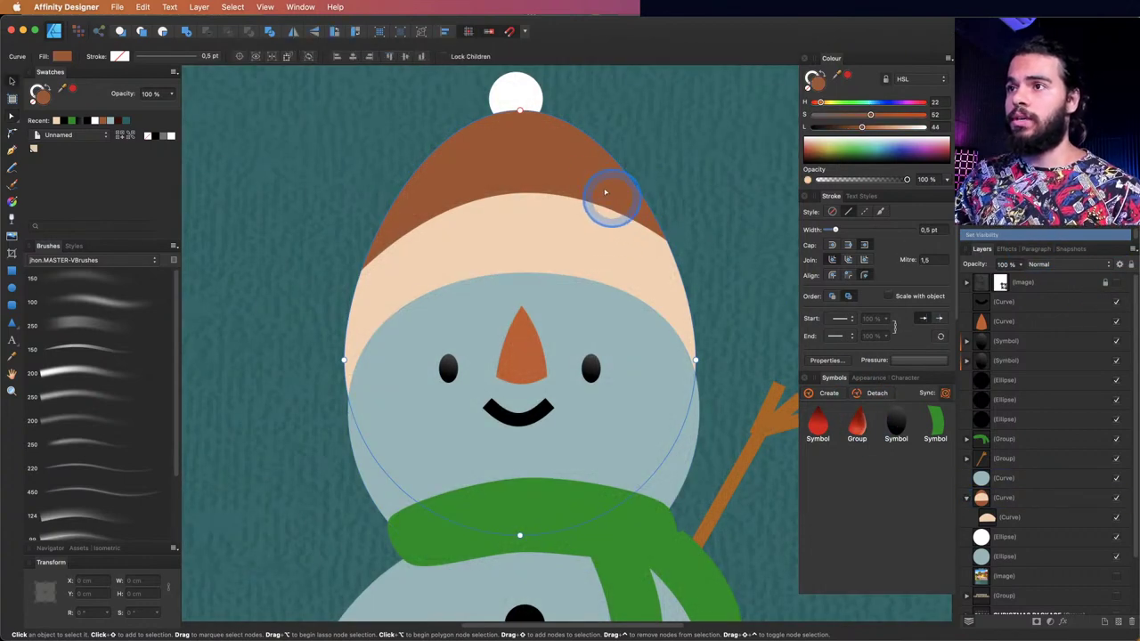
scroll(738, 151, up, 1)
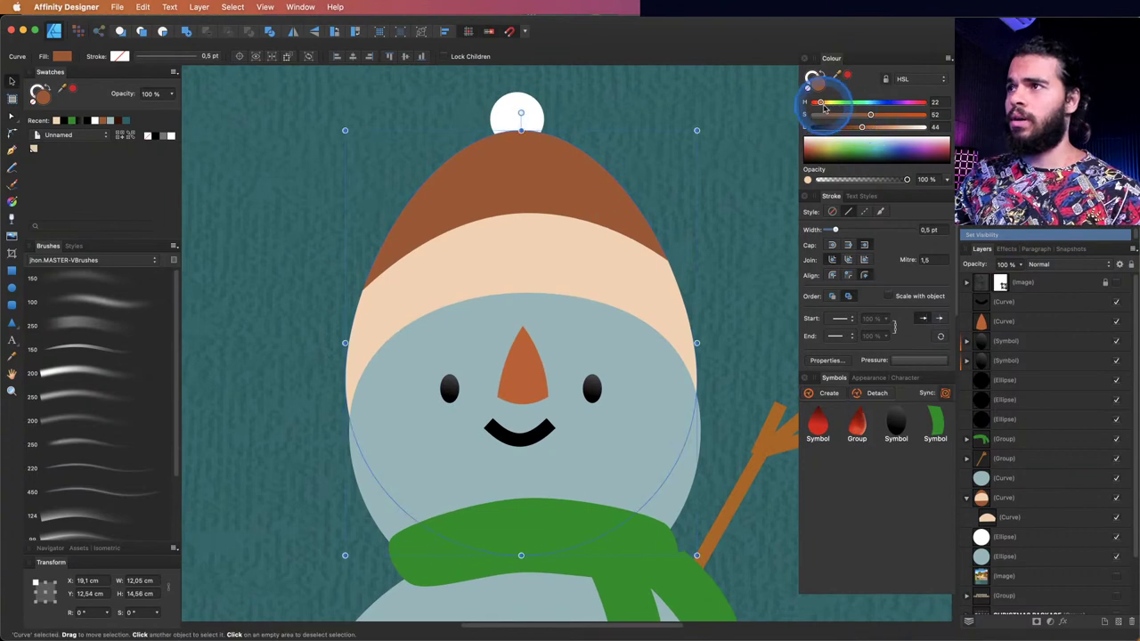
drag(820, 103, 880, 115)
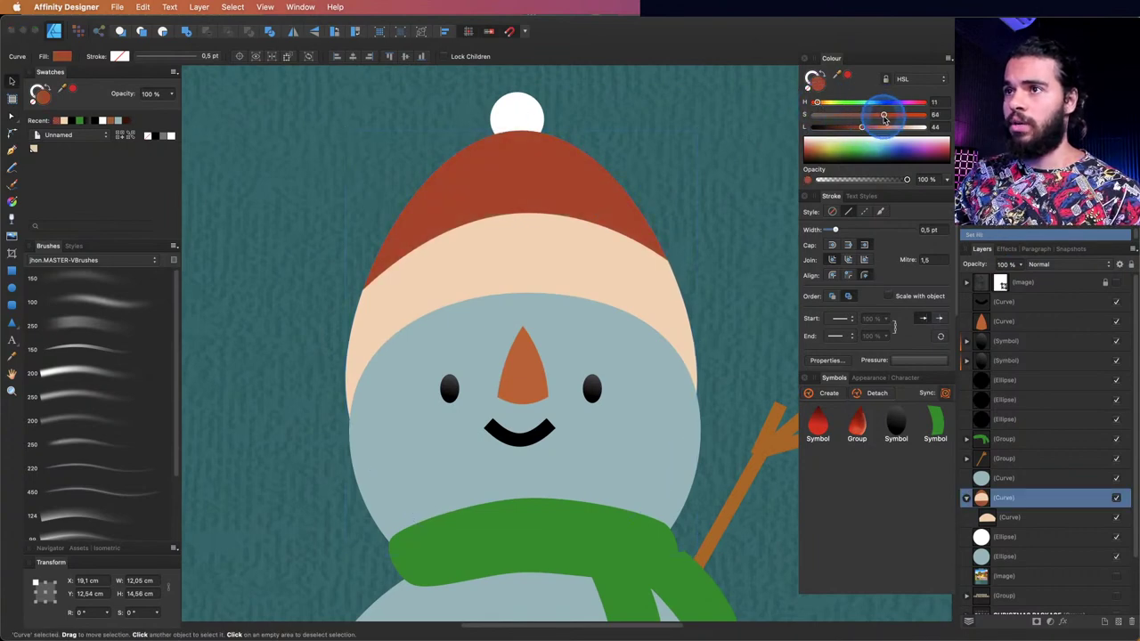
- Lighten the hat brim's fill to a lightness of 93
drag(580, 237, 566, 265)
double_click(564, 262)
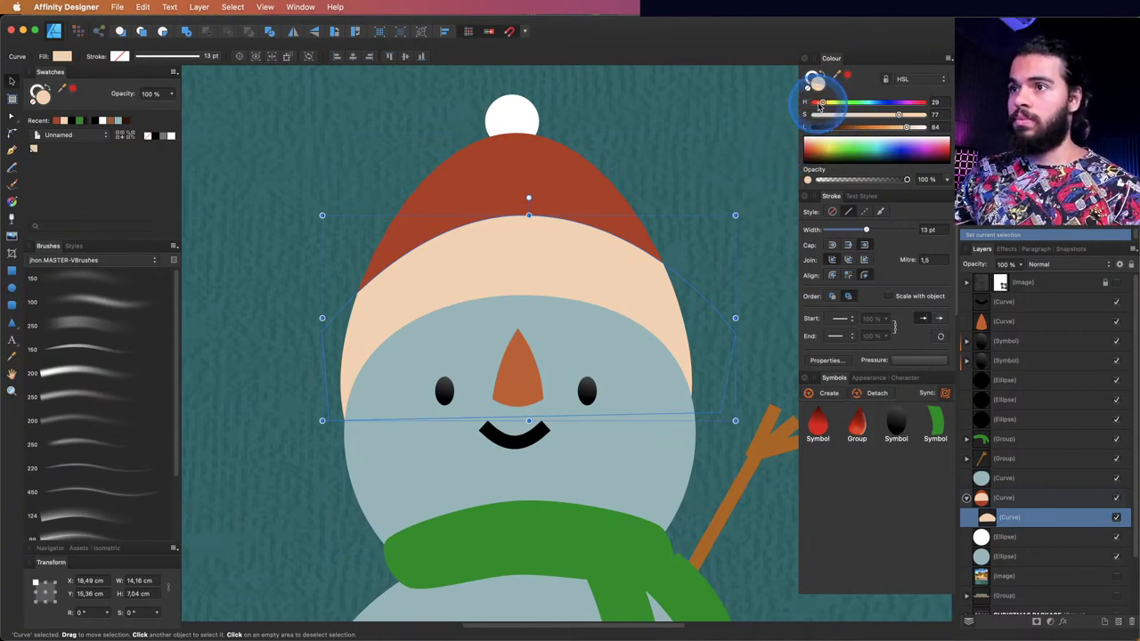
drag(907, 127, 919, 129)
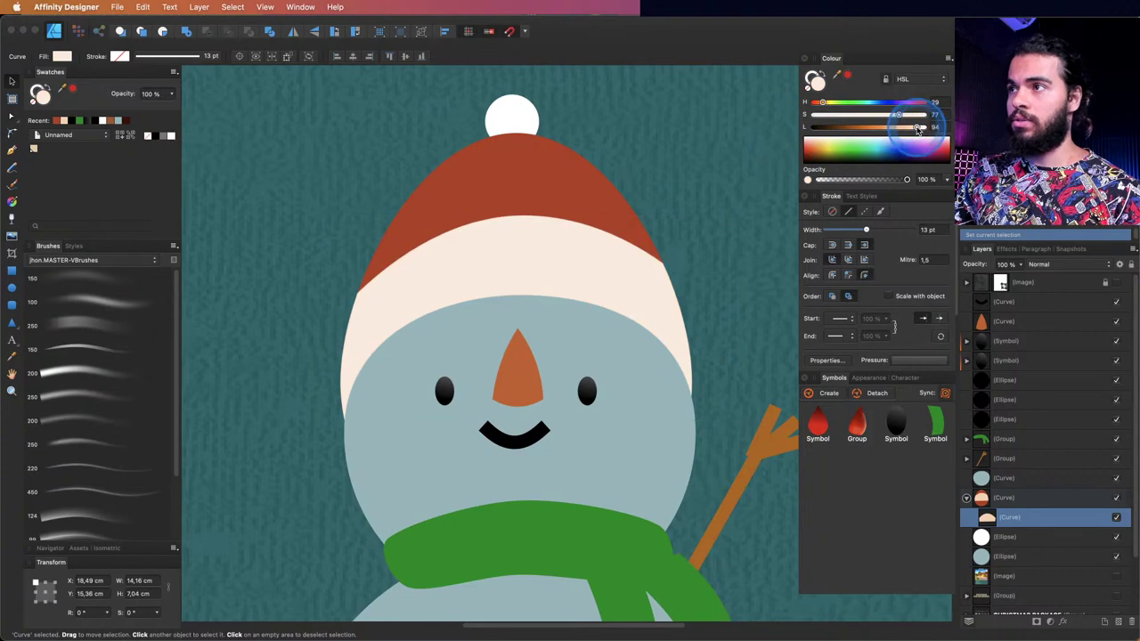
click(571, 311)
key(z)
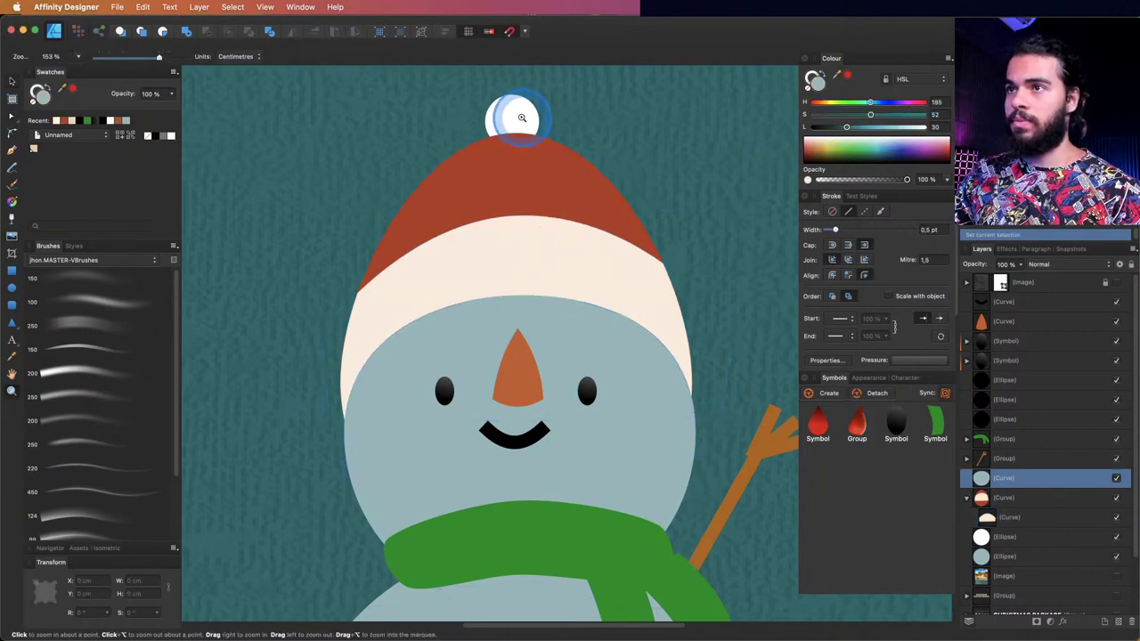
- Copy the white pompom's style onto the hat brim
key(v)
click(524, 119)
click(527, 196)
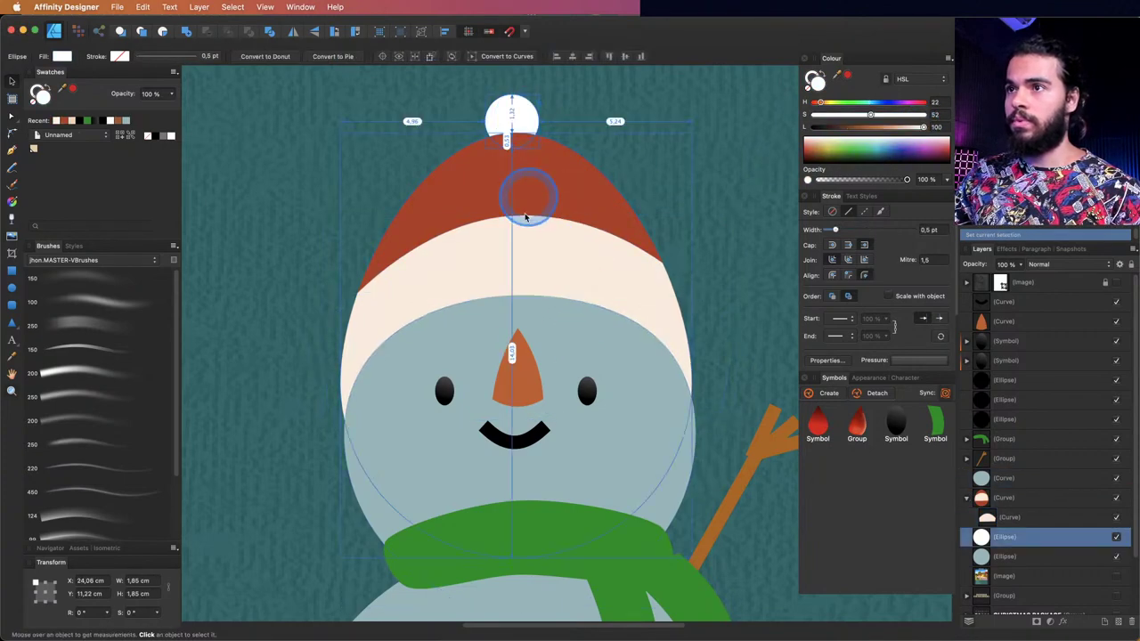
click(523, 257)
key(super+shift+v)
- Move the white brim's uppermost node slightly downward to make the brim narrower
key(a)
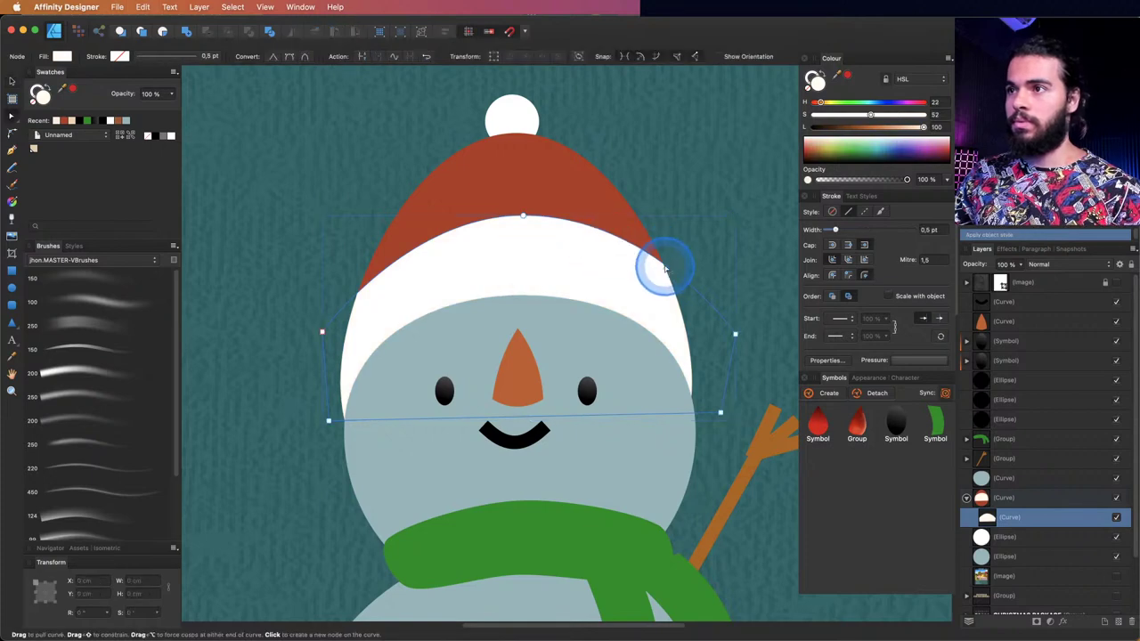
click(523, 219)
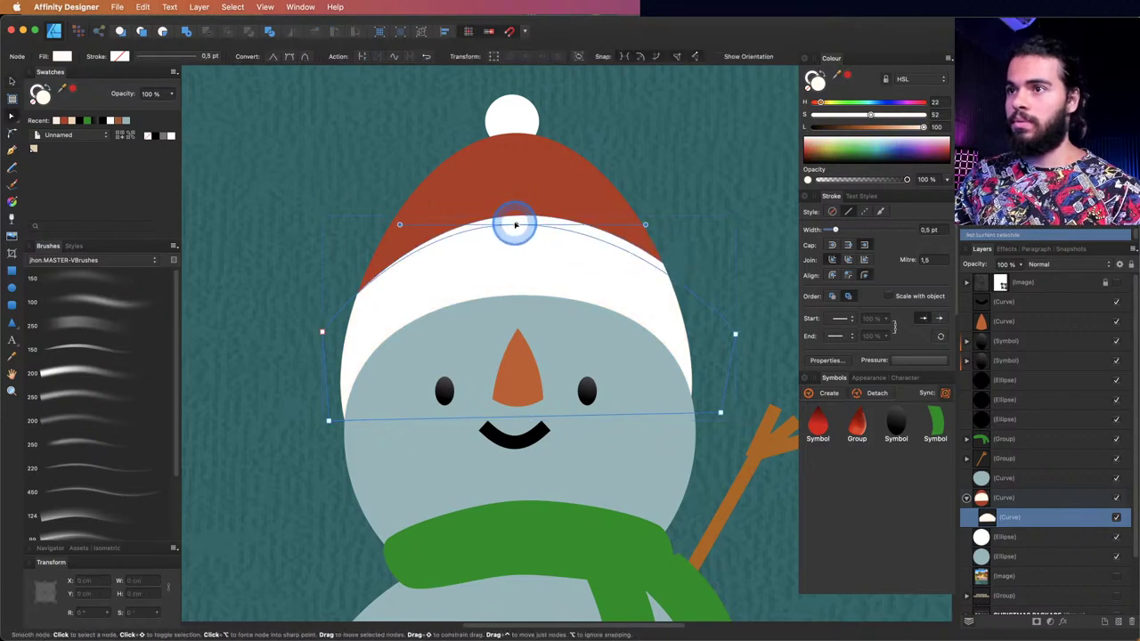
key(z)
drag(580, 275, 486, 315)
scroll(486, 315, down, 5)
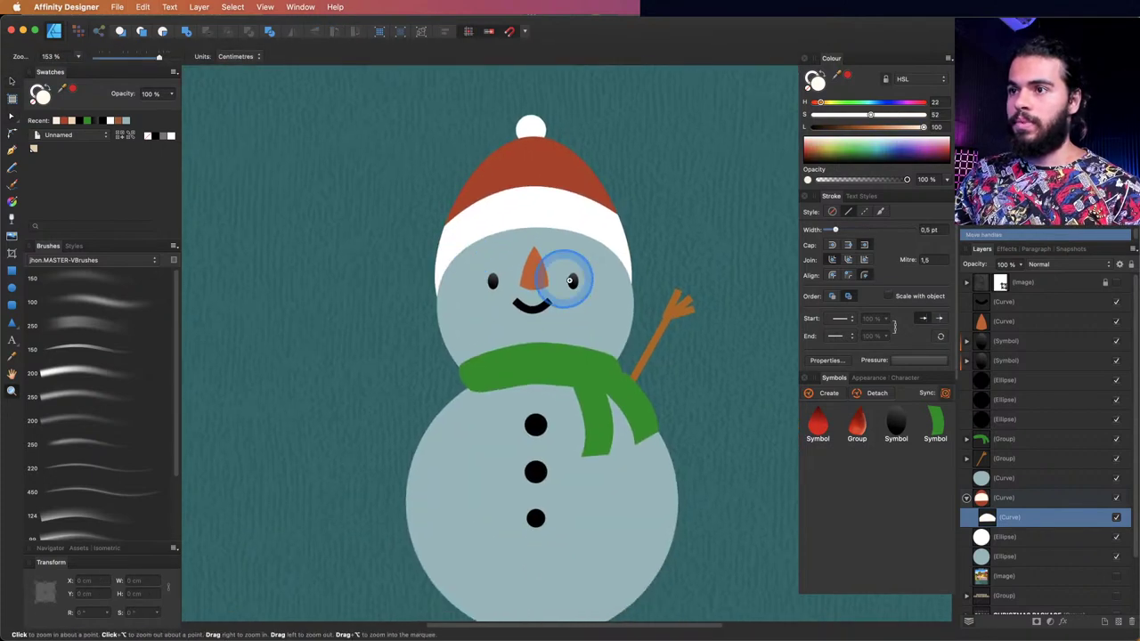
- Select the stick arm group and create a new symbol from it
key(v)
click(653, 272)
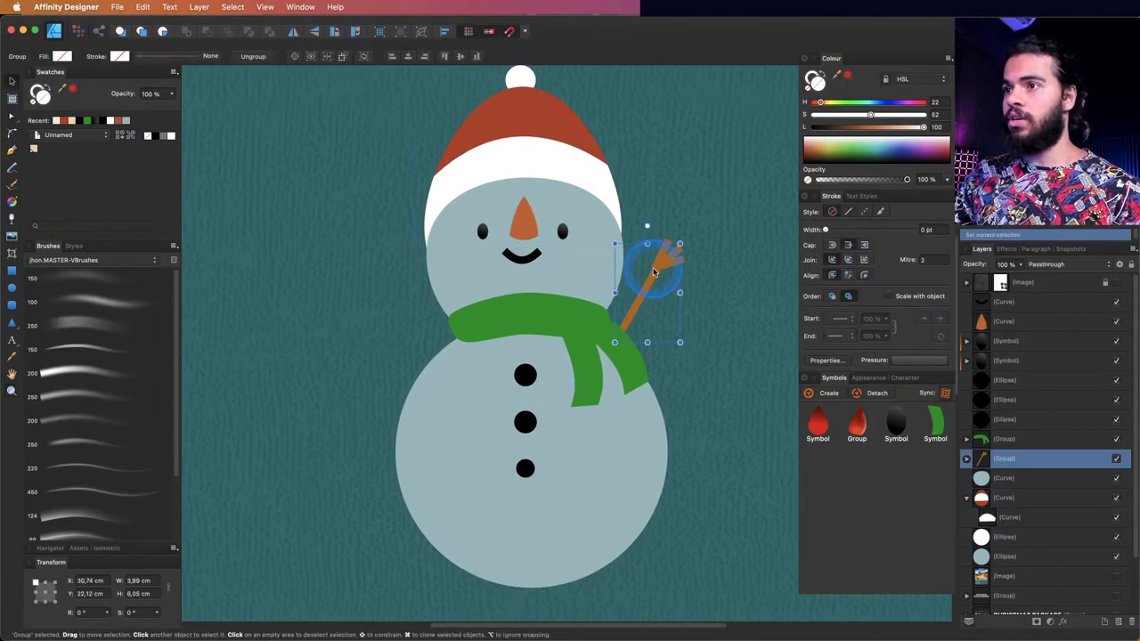
key(z)
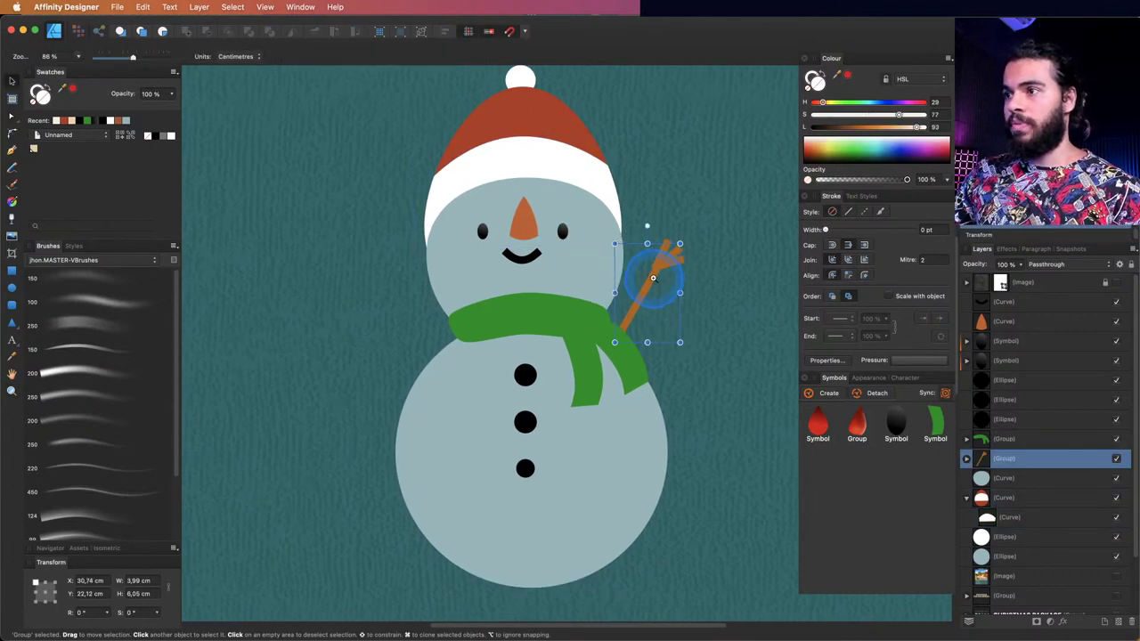
click(665, 283)
key(v)
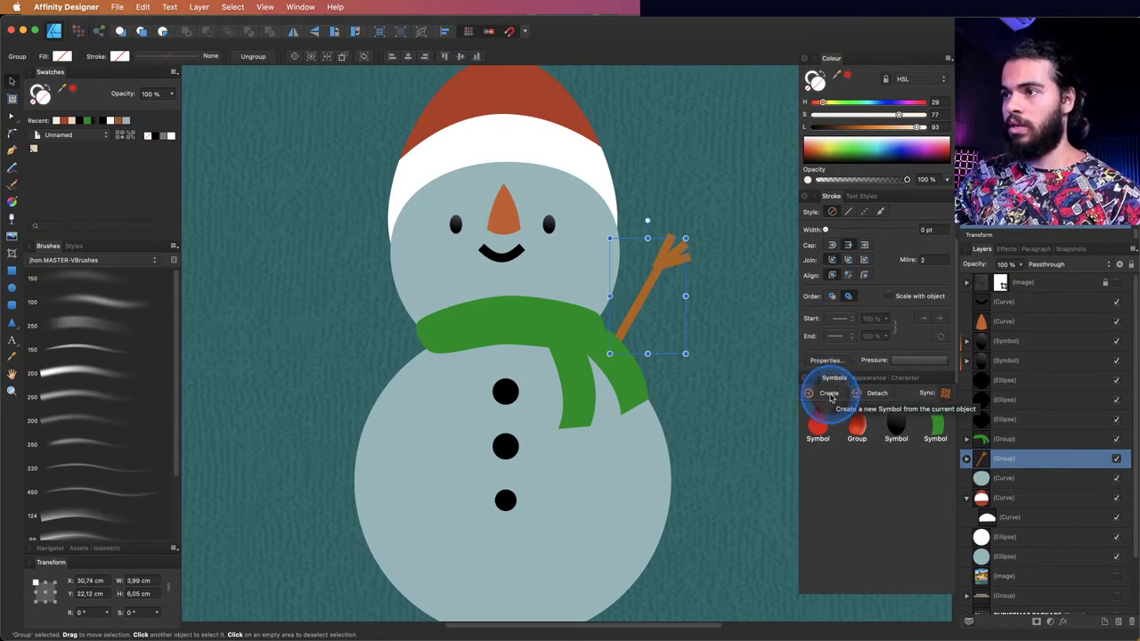
click(825, 397)
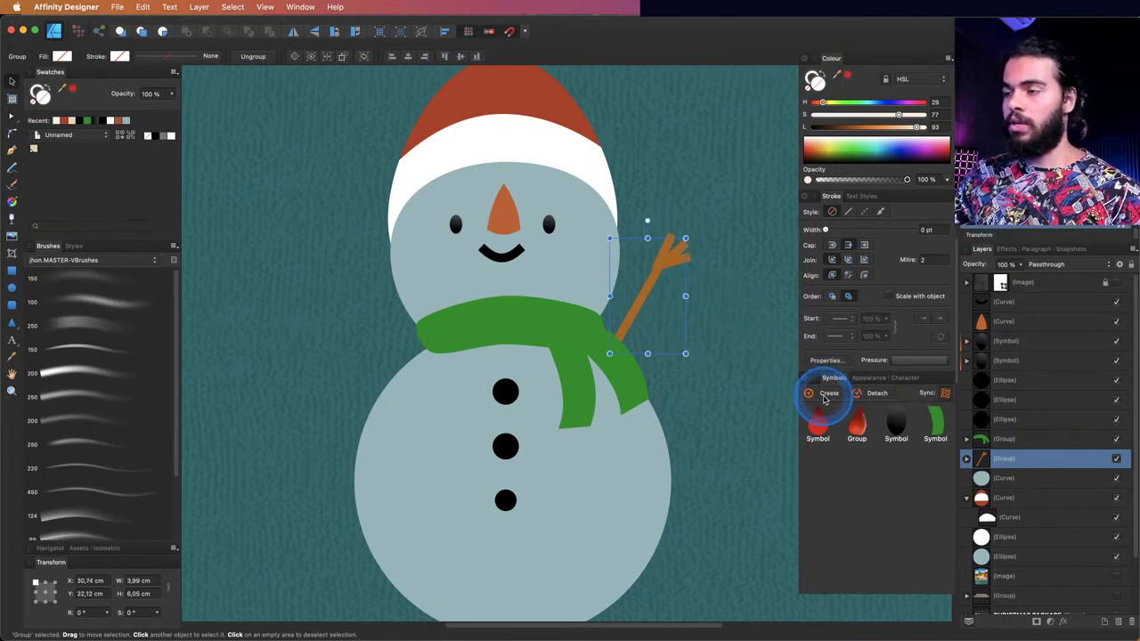
click(826, 397)
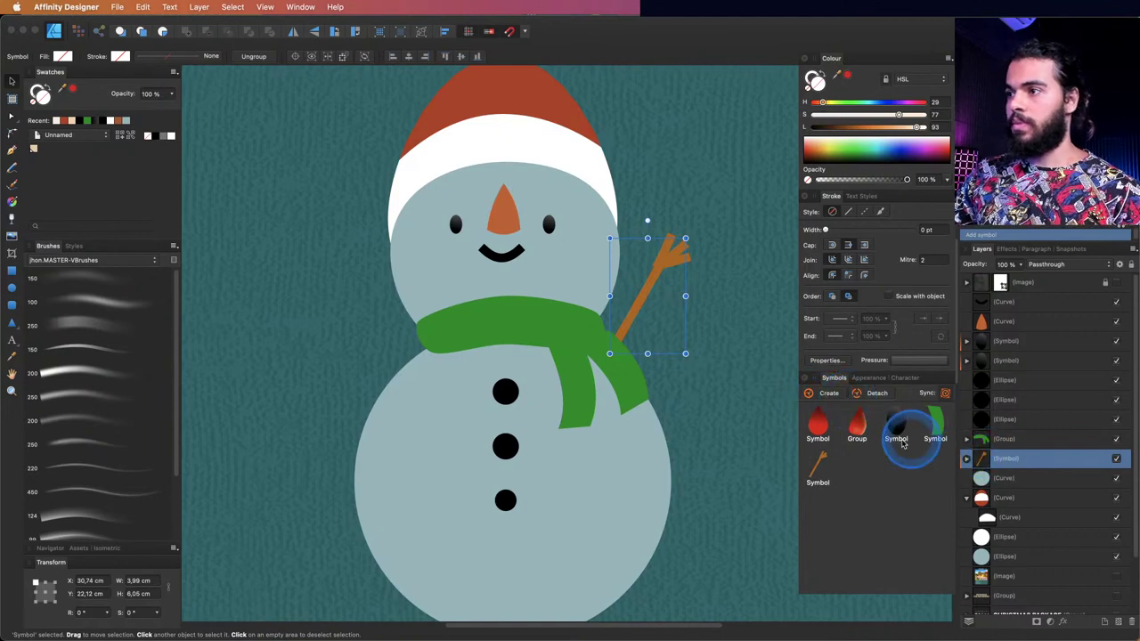
- Place a second stick arm symbol, flip it horizontally and position it against the snowman's opposite shoulder
drag(818, 465, 448, 324)
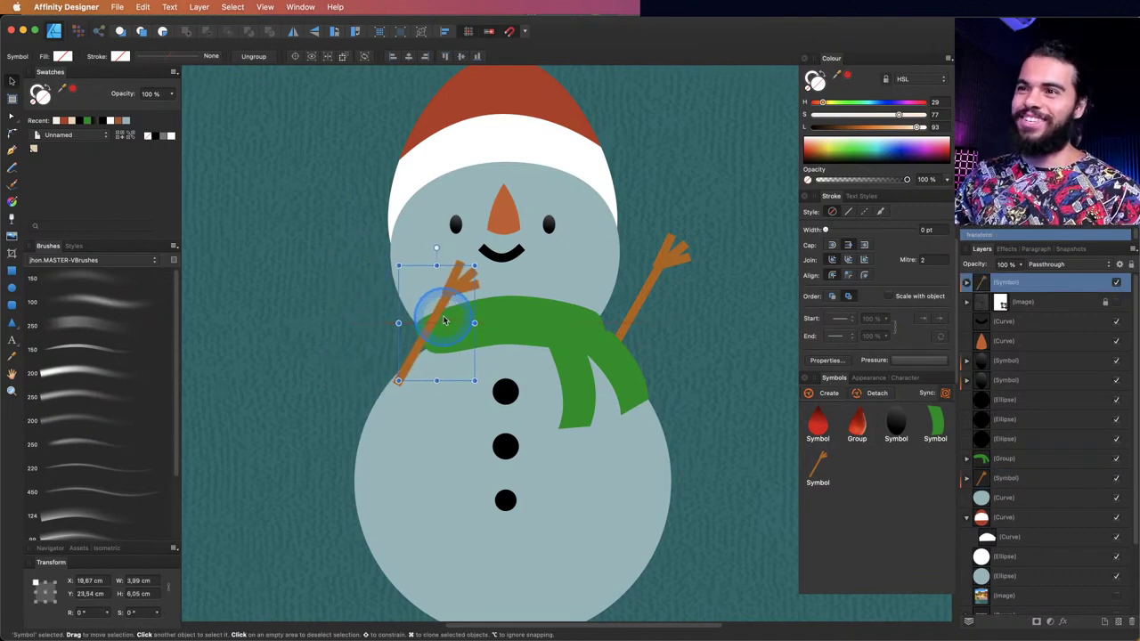
mouse_move(444, 320)
mouse_down()
mouse_move(462, 298)
mouse_move(439, 329)
mouse_up()
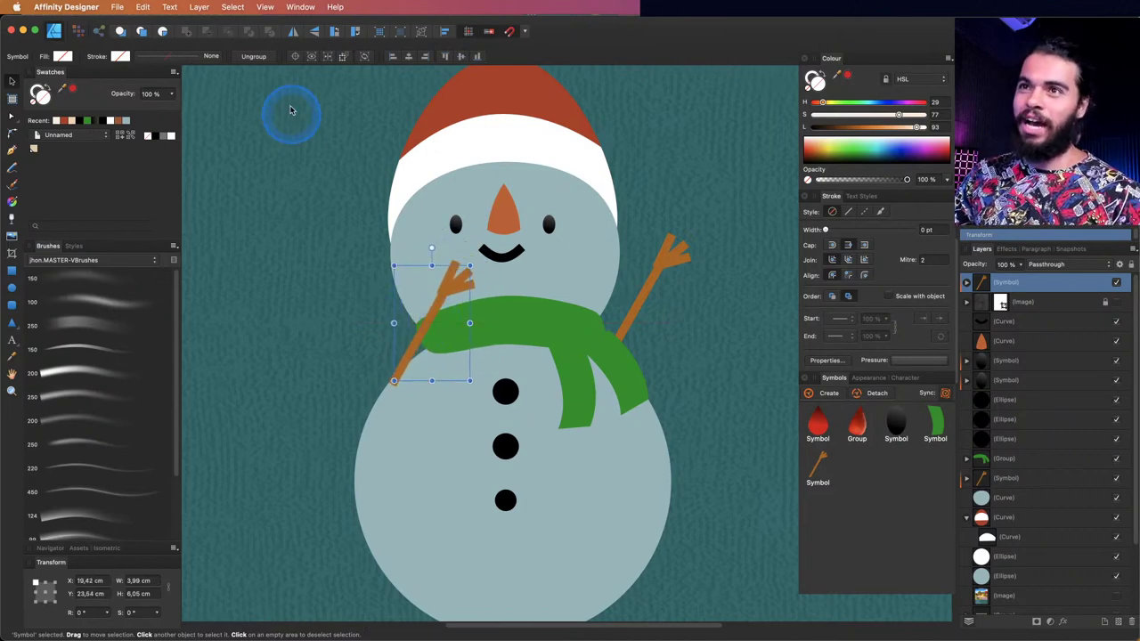
click(293, 33)
drag(419, 318, 367, 303)
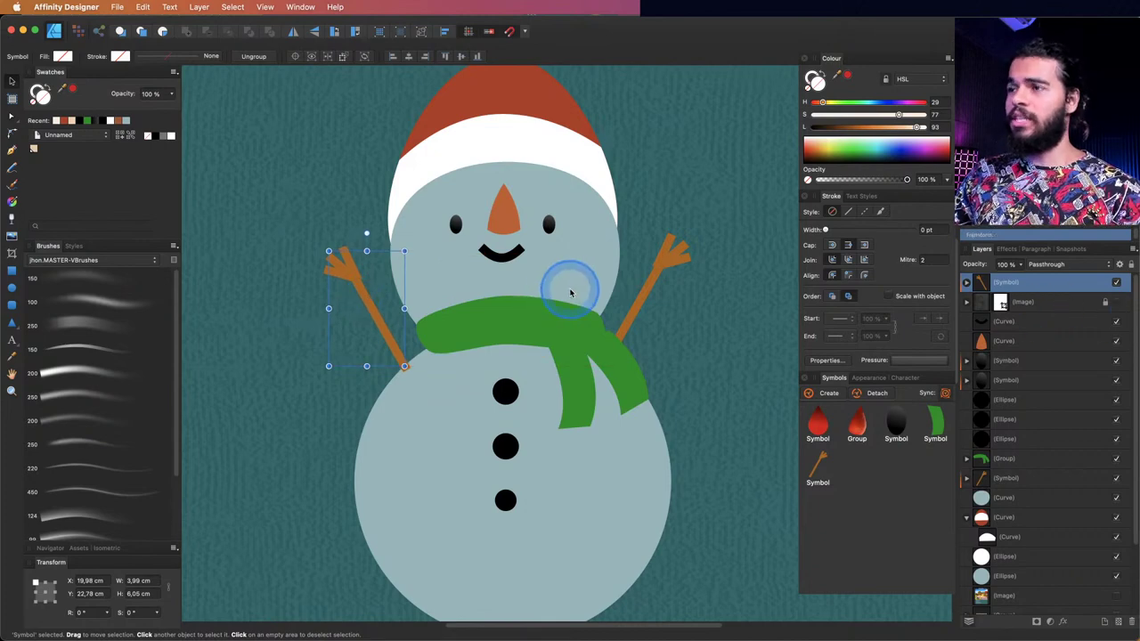
- Make the locked sketch image visible again over the snowman artwork
key(z)
click(1118, 305)
click(617, 364)
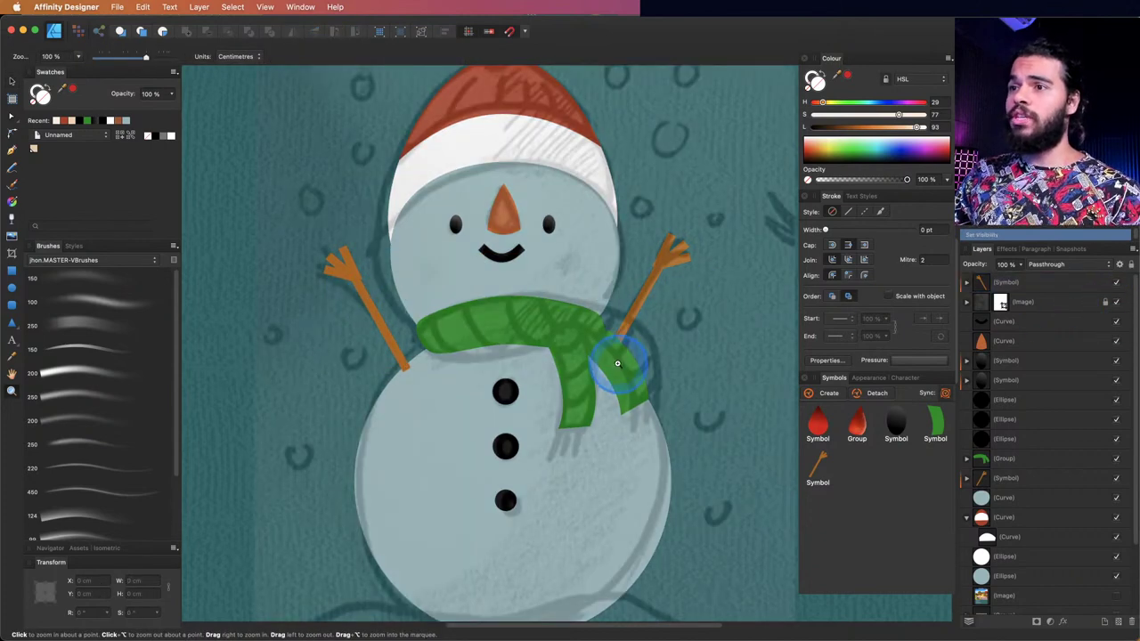
- Draw a snowflake circle about 1.89 cm wide over the sketched snow beside the hat and create a symbol from it
mouse_move(617, 369)
mouse_down()
mouse_move(532, 379)
mouse_move(609, 372)
mouse_up()
scroll(591, 402, down, 3)
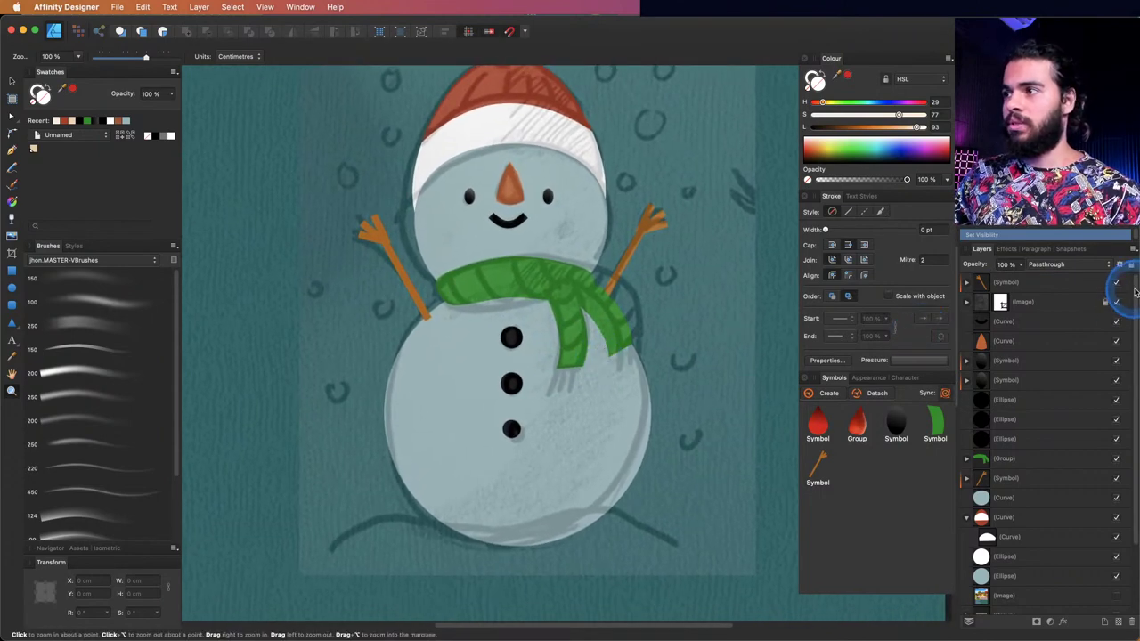
scroll(586, 245, up, 2)
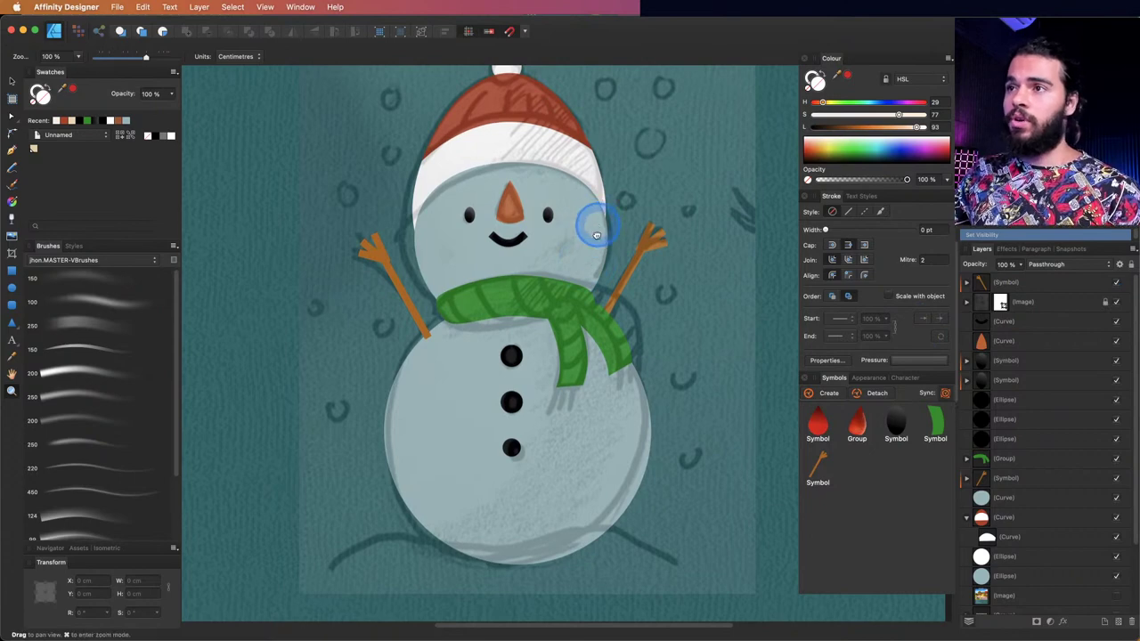
scroll(597, 223, up, 2)
scroll(636, 191, right, 2)
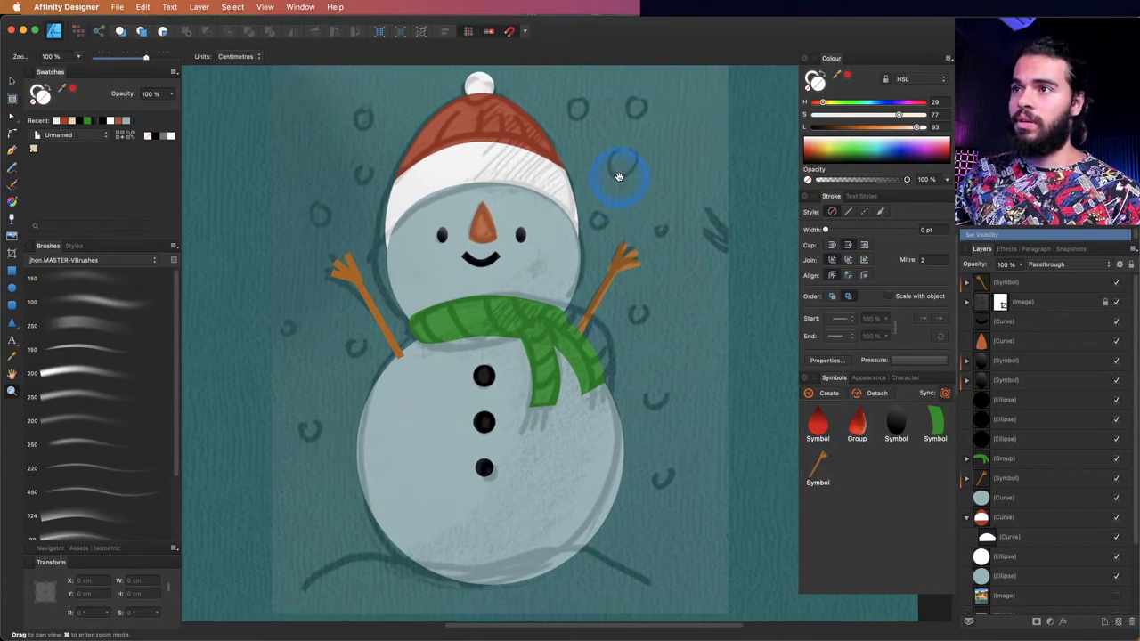
scroll(612, 173, up, 2)
click(626, 196)
scroll(654, 196, up, 2)
scroll(654, 196, right, 2)
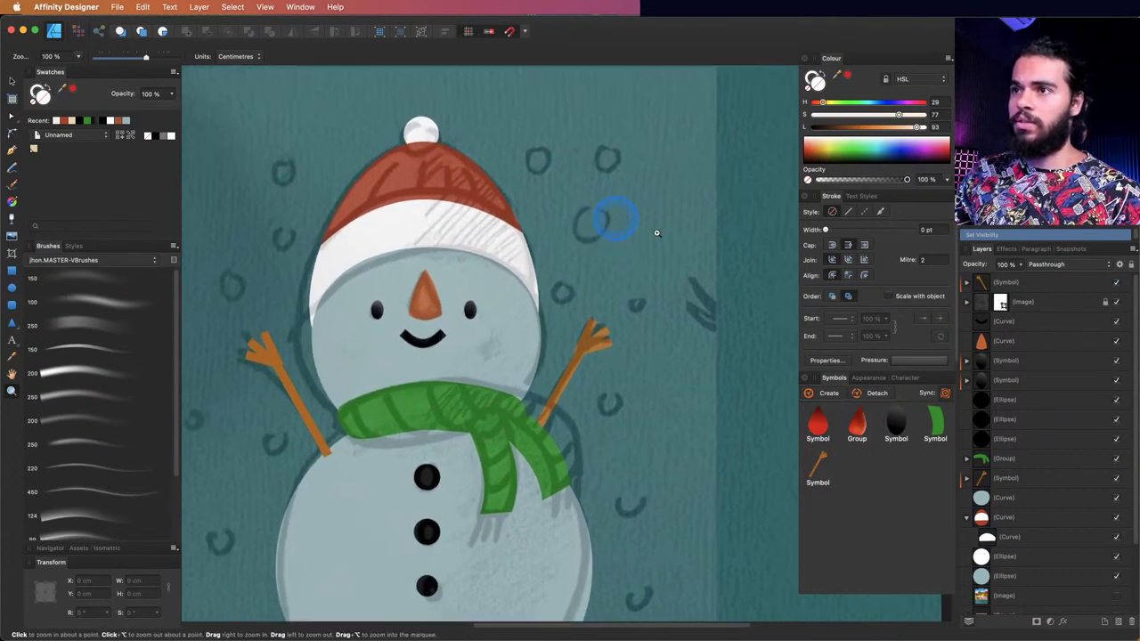
click(615, 217)
click(11, 288)
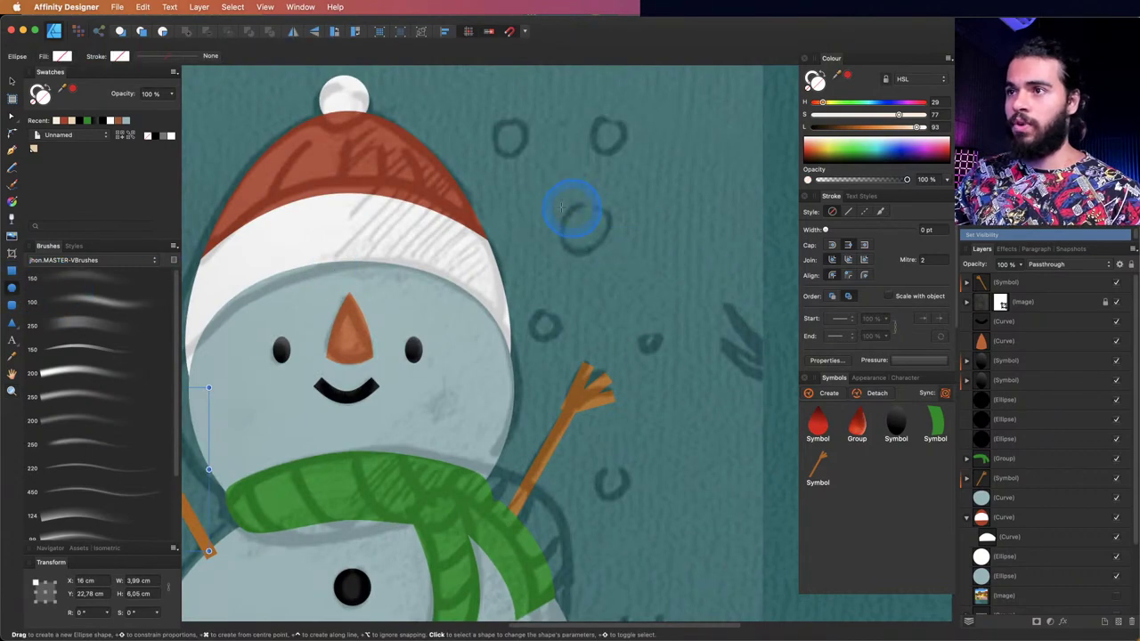
drag(607, 254, 610, 258)
scroll(603, 256, up, 2)
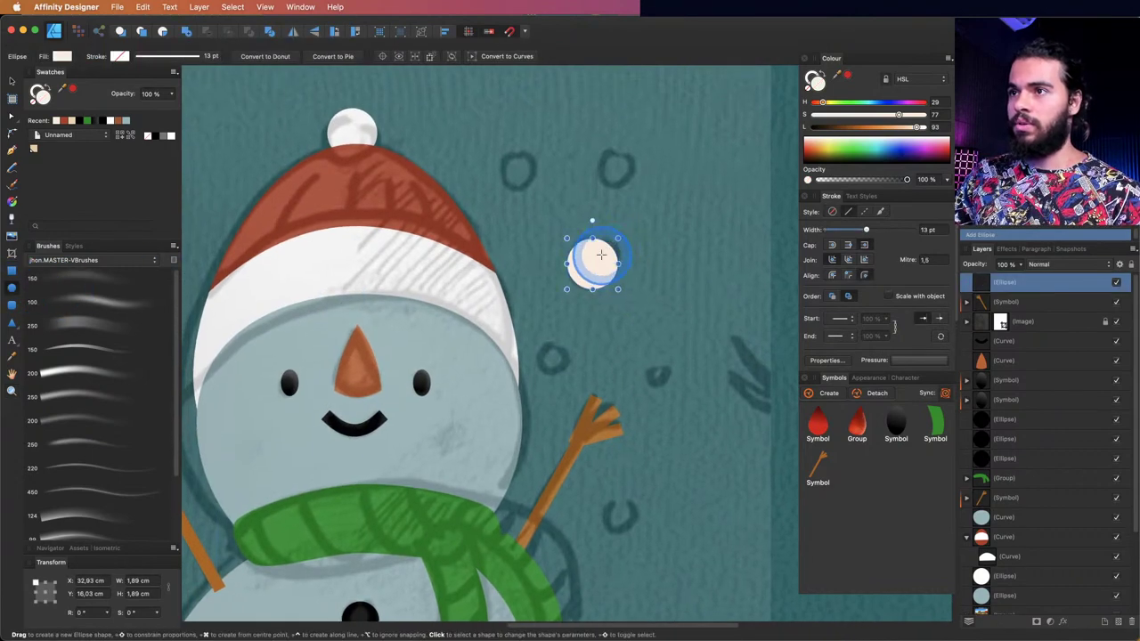
key(v)
click(830, 394)
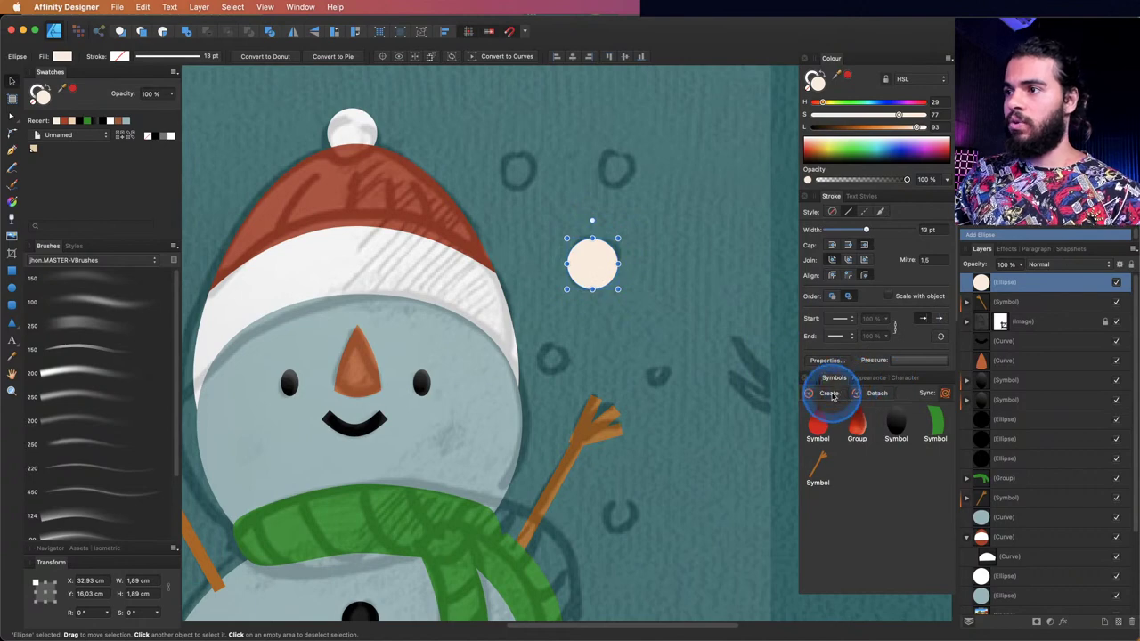
- Add smaller snowflake symbol copies beside the hat and next to the right arm, including ones about 1.22 and 0.99 cm wide
drag(857, 463, 527, 170)
mouse_move(554, 143)
mouse_down()
mouse_move(535, 159)
mouse_move(631, 166)
mouse_move(639, 115)
mouse_move(602, 157)
mouse_move(561, 156)
mouse_move(677, 119)
mouse_up()
key(z)
key(v)
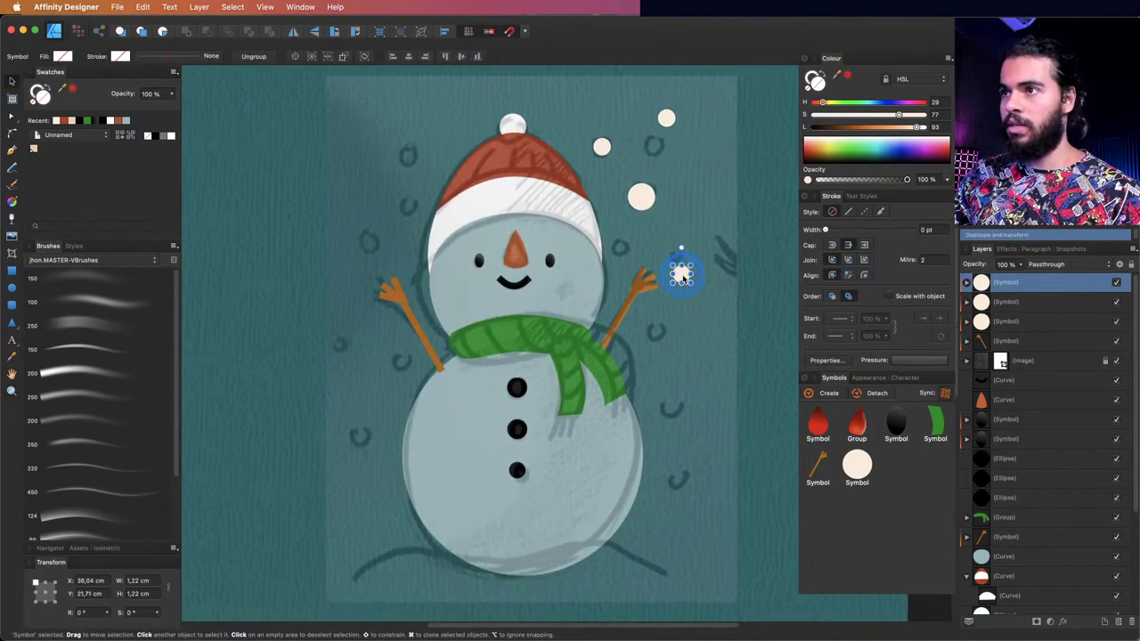
mouse_move(691, 285)
mouse_down()
mouse_move(687, 256)
mouse_move(688, 283)
mouse_up()
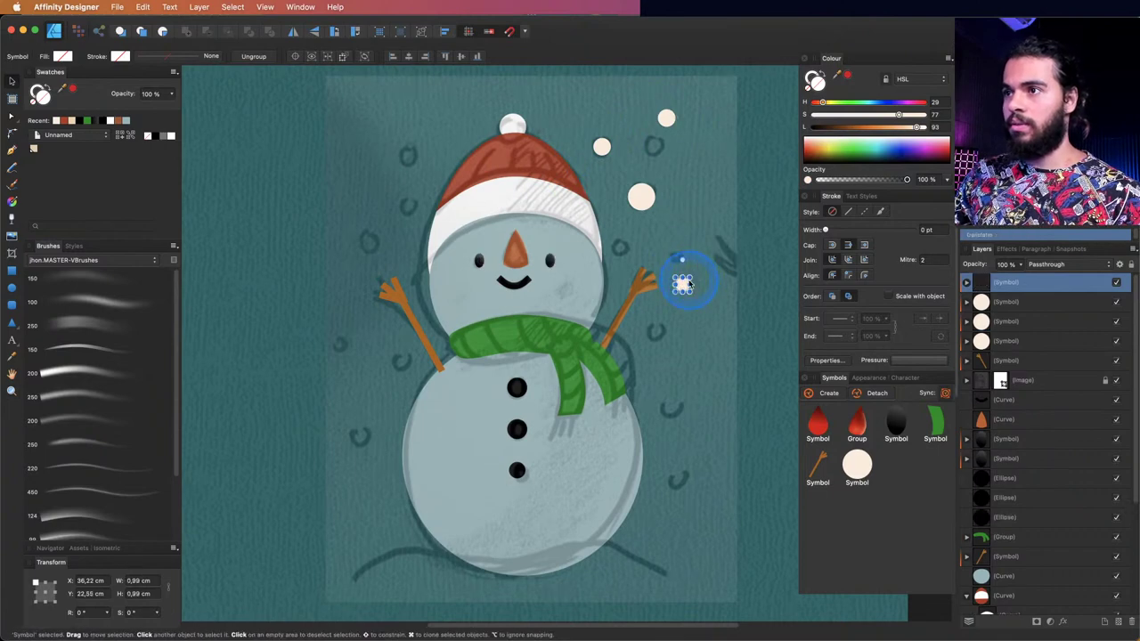
- Duplicate more snowflakes in varied sizes, down the snowman's right side and up the left side to above the hat
alt+drag(711, 360, 401, 347)
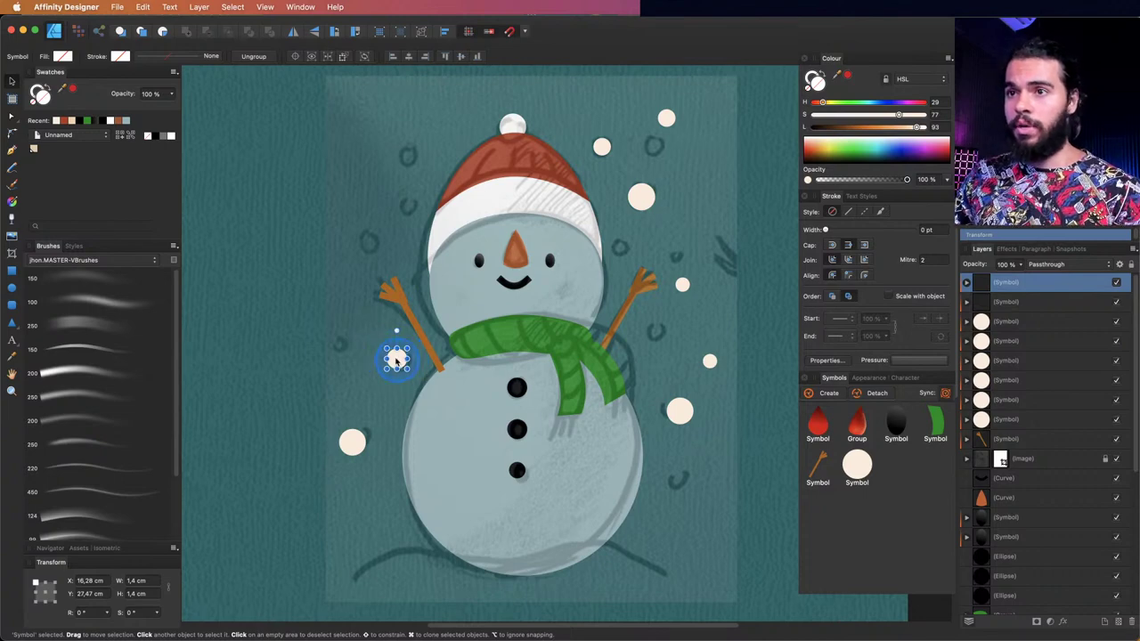
alt+drag(360, 338, 365, 106)
key(z)
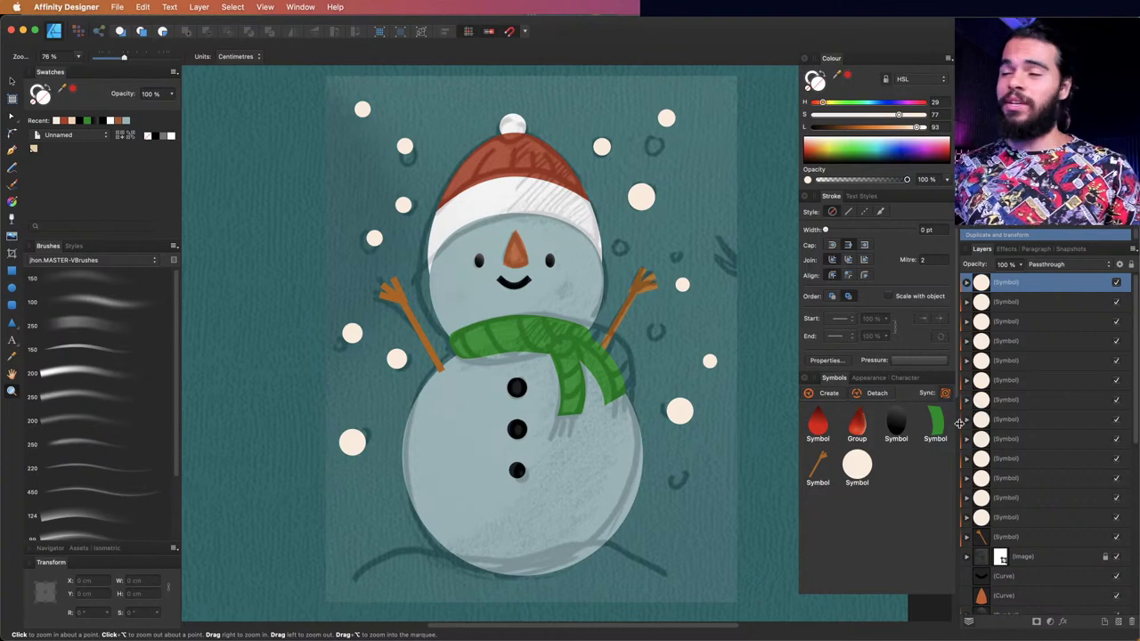
- Select all the snowflake symbols and group them
click(1069, 517)
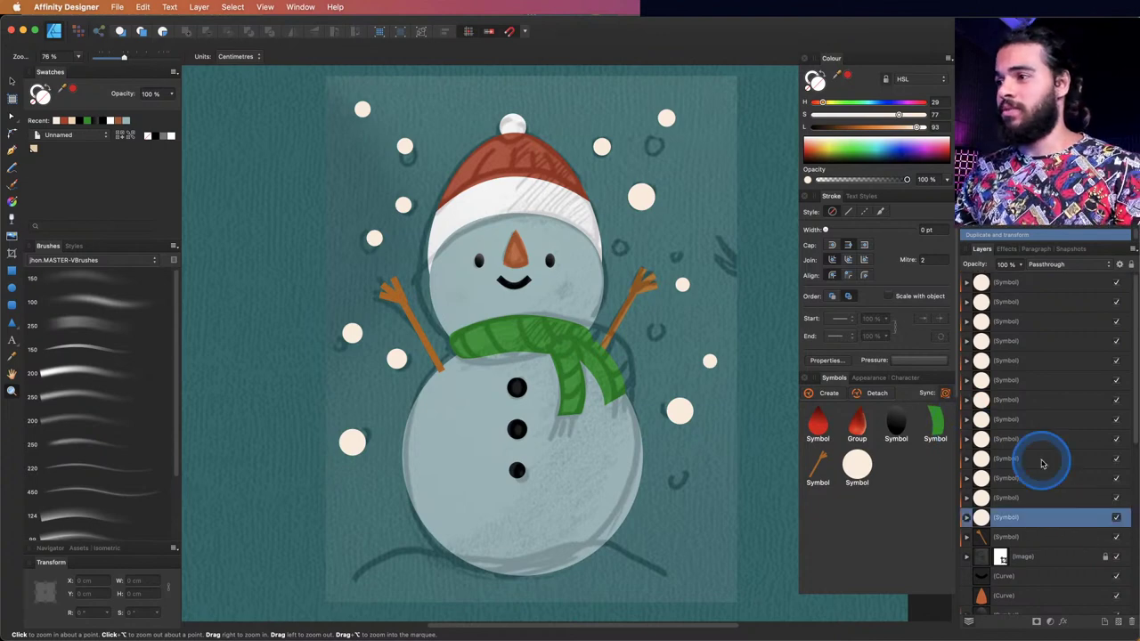
shift+click(1024, 285)
key(v)
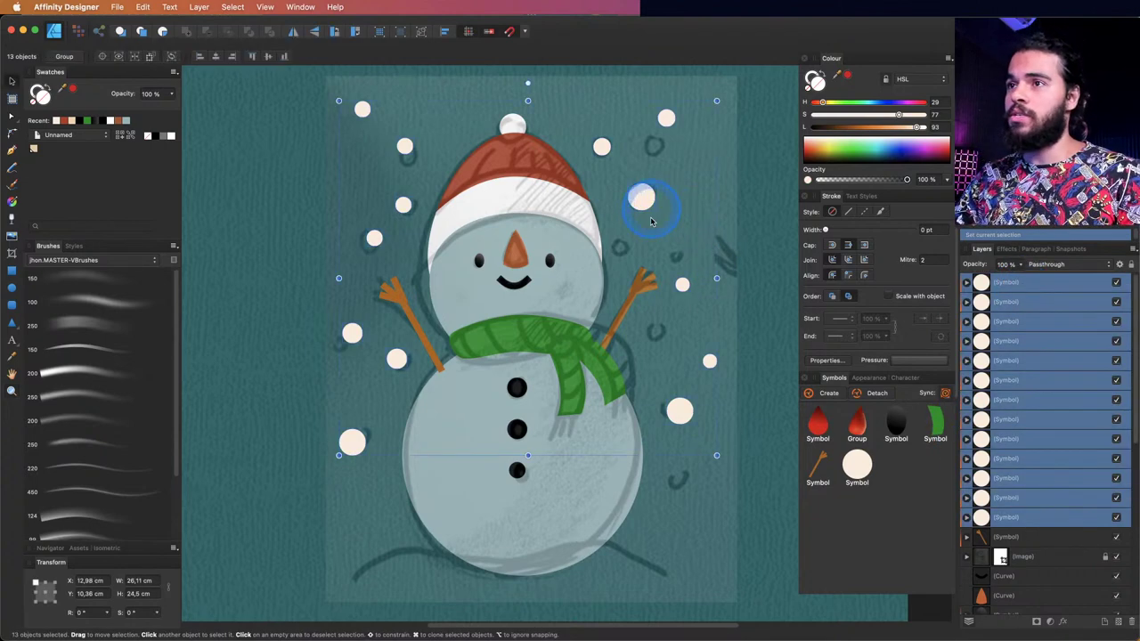
key(super+z)
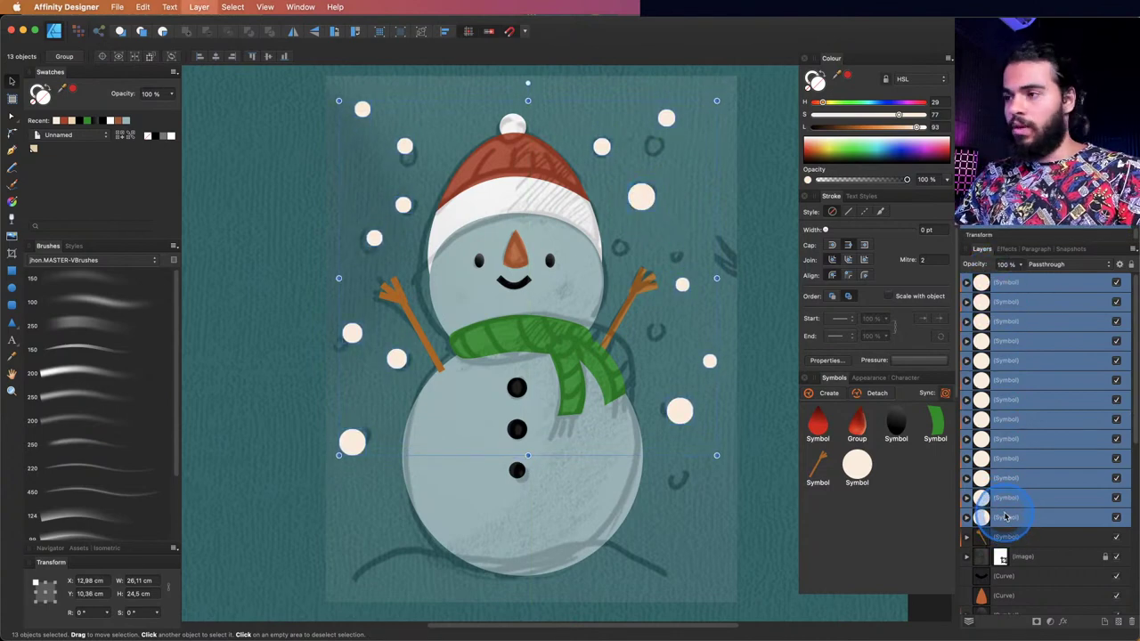
key(super+g)
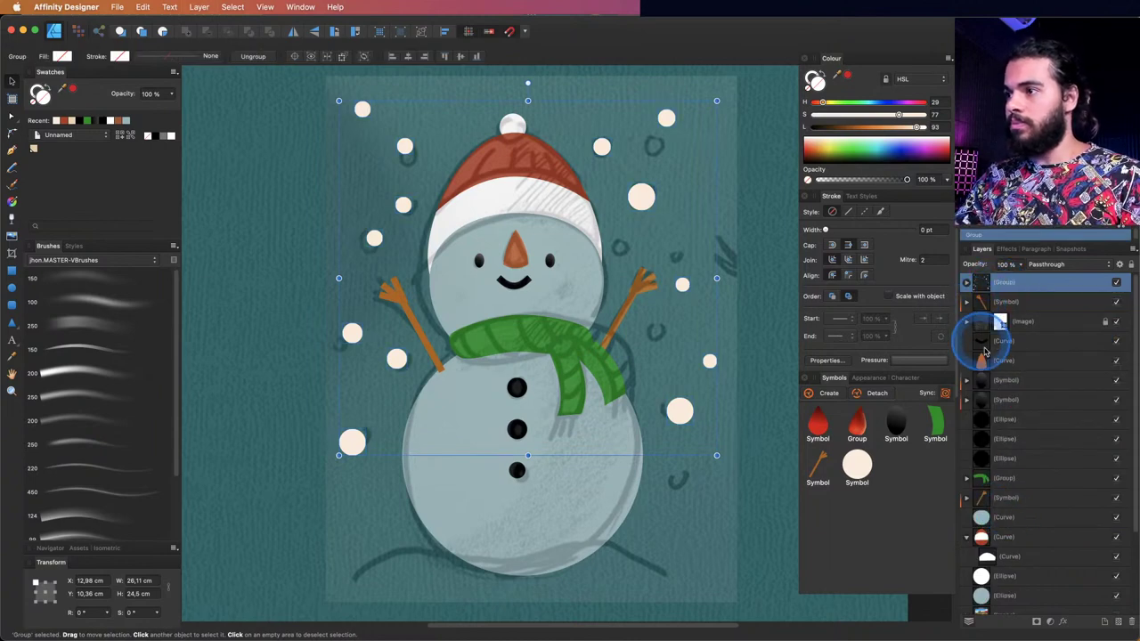
- Group the snowman's head, hat, pompom and body shapes together
click(966, 538)
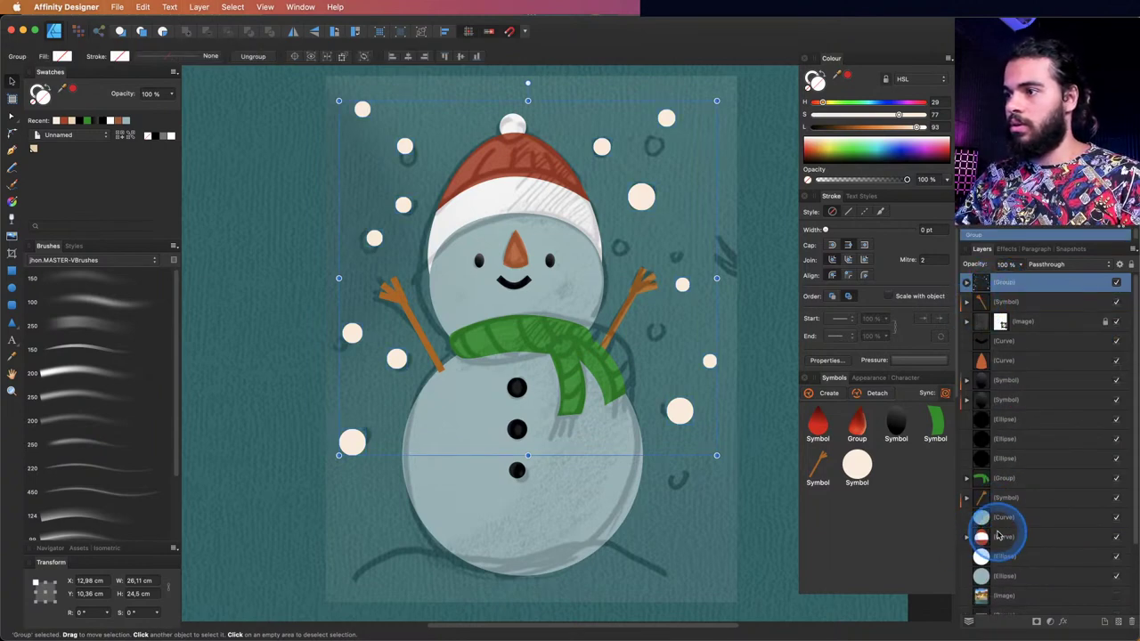
click(1006, 575)
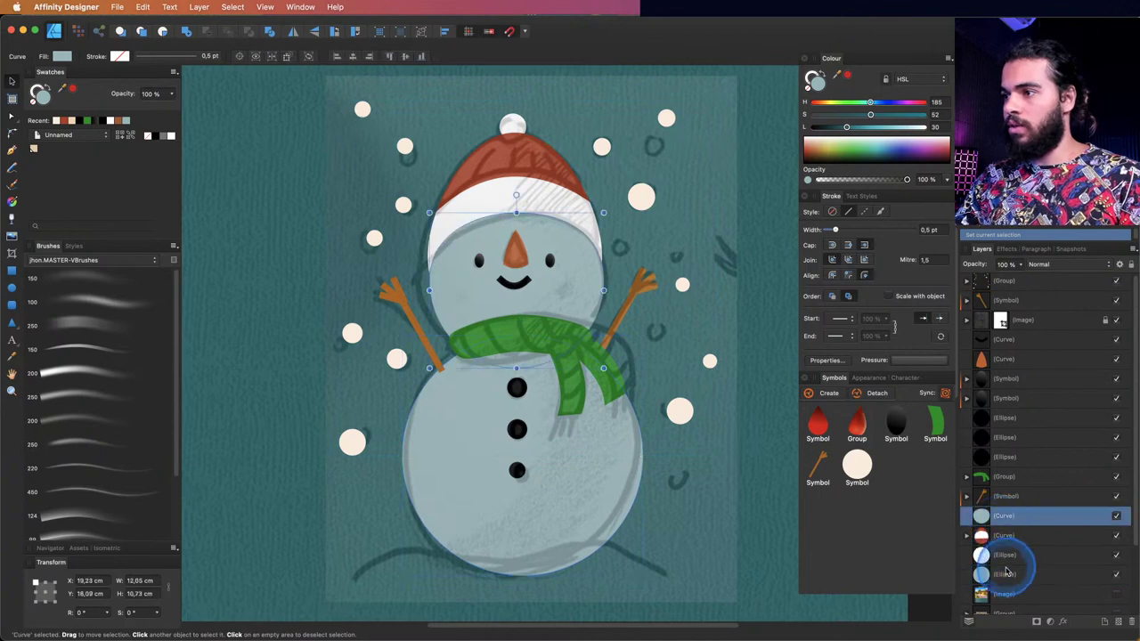
shift+click(998, 516)
- Select the three black button ellipses and group them
click(1001, 416)
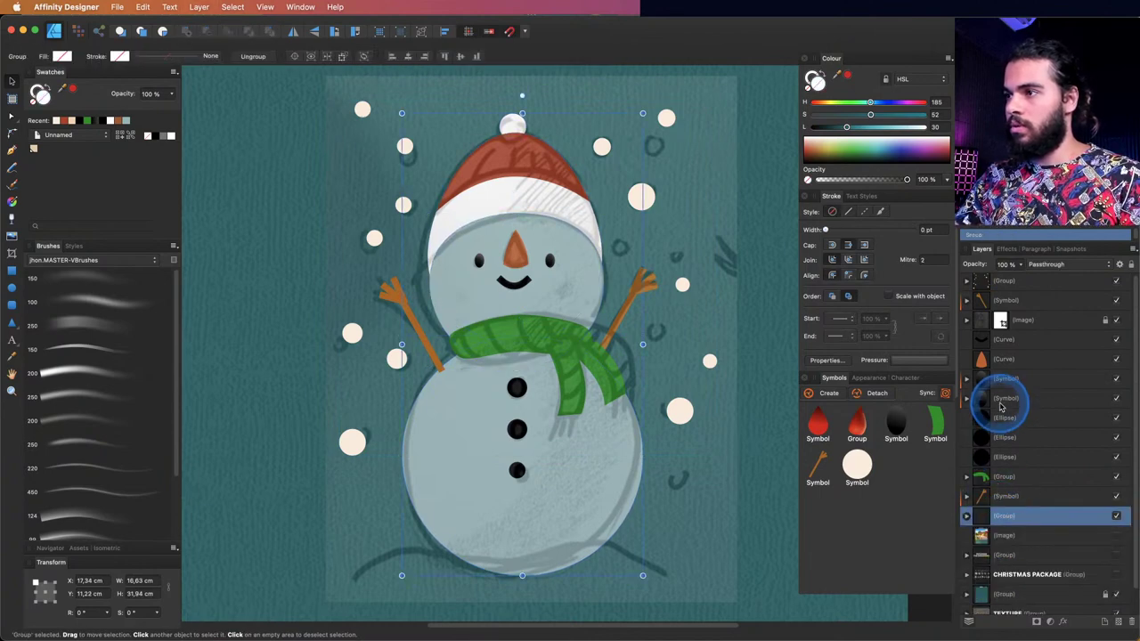
shift+click(1005, 457)
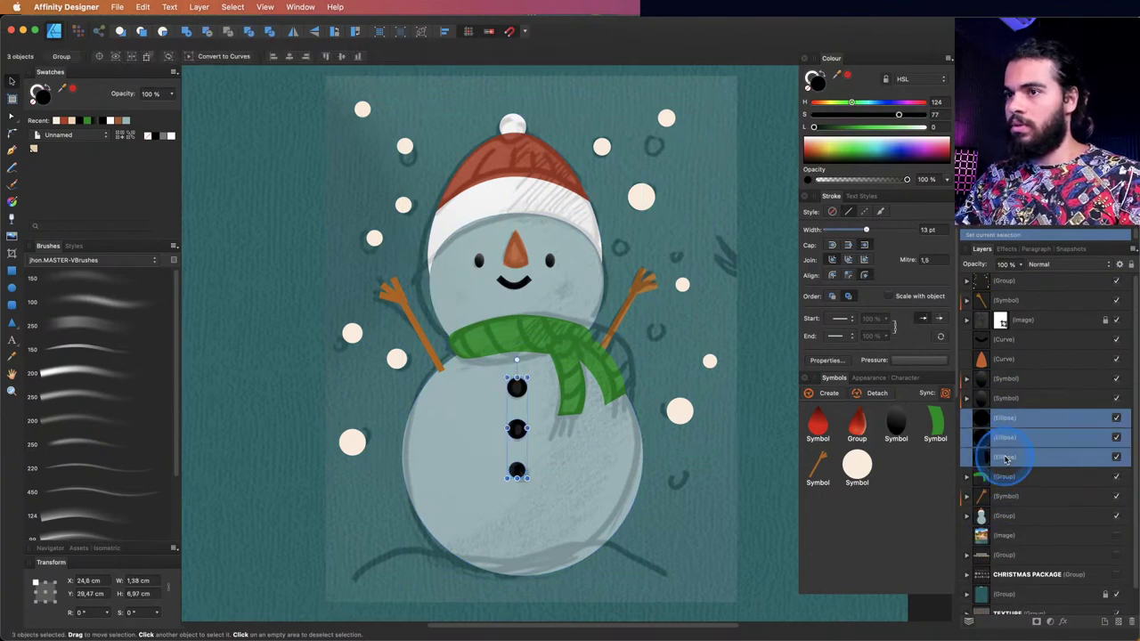
key(super+g)
- Group the eyes, nose and mouth, and keep the resulting face group selected
click(1006, 400)
shift+click(1008, 344)
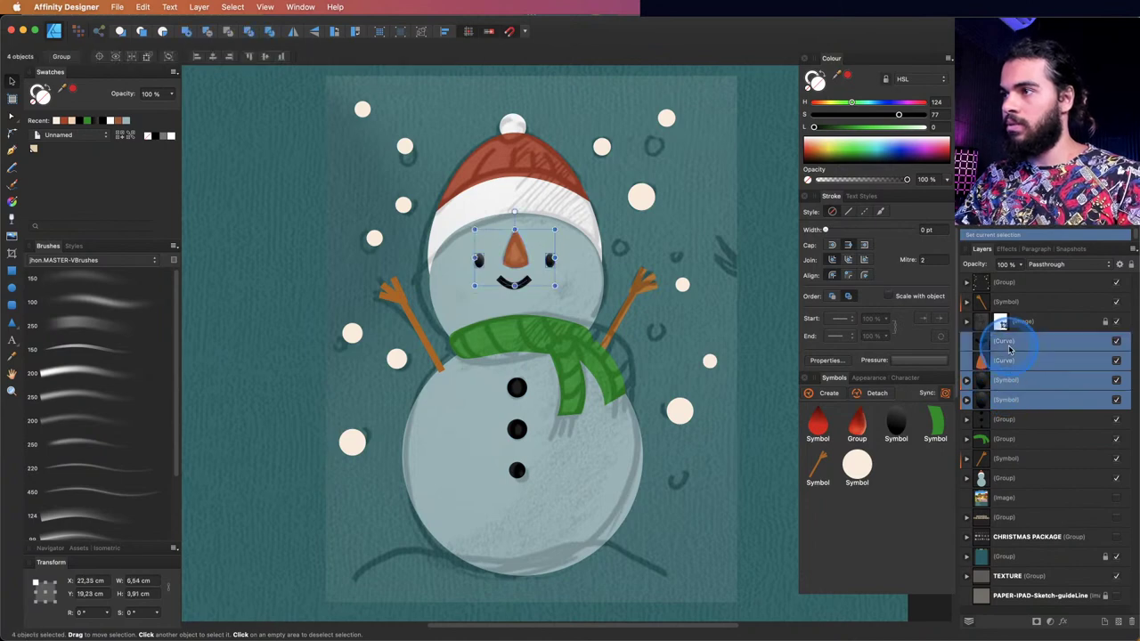
key(super+g)
click(1007, 352)
click(1004, 342)
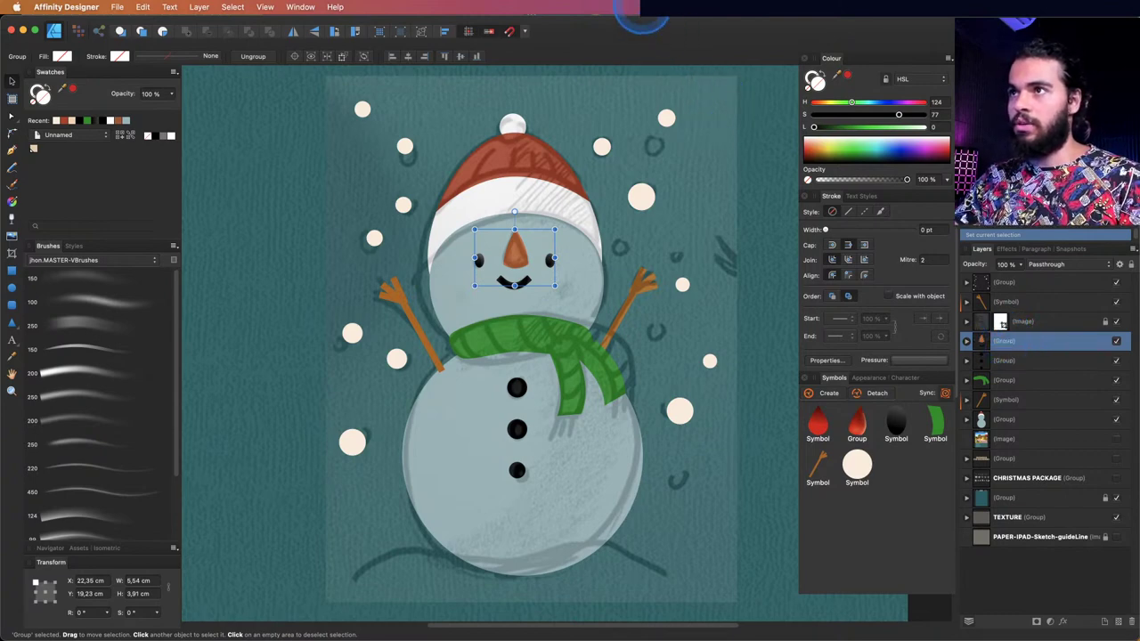
- Quit the cursor highlight utility, then search the system for "MOUSE" and launch Pro Mouse
click(641, 12)
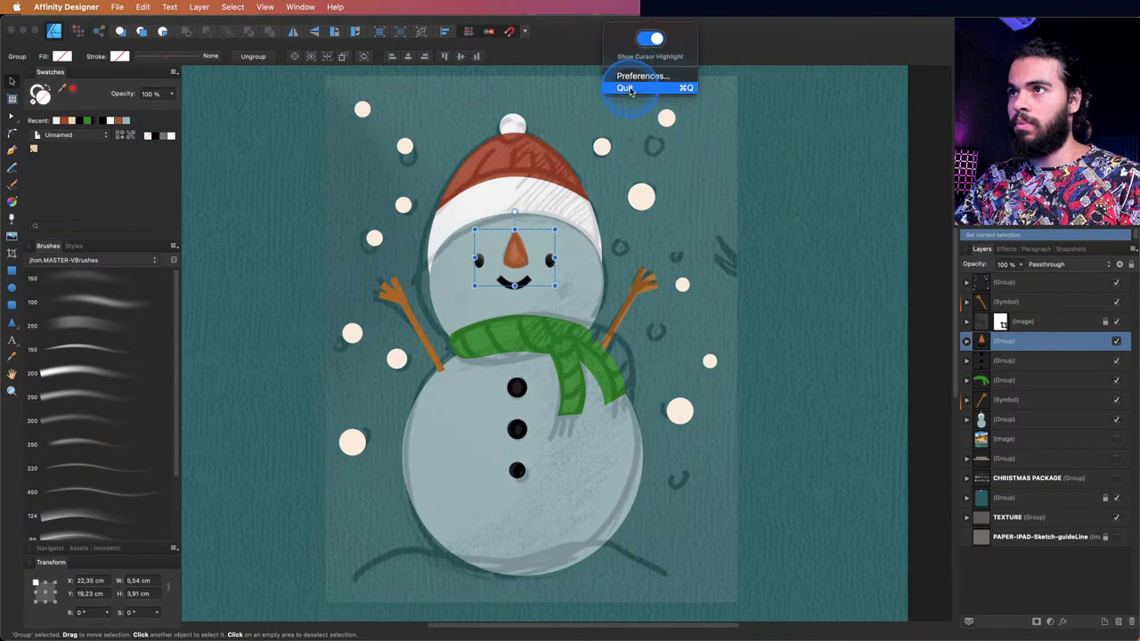
click(627, 211)
key(super+space)
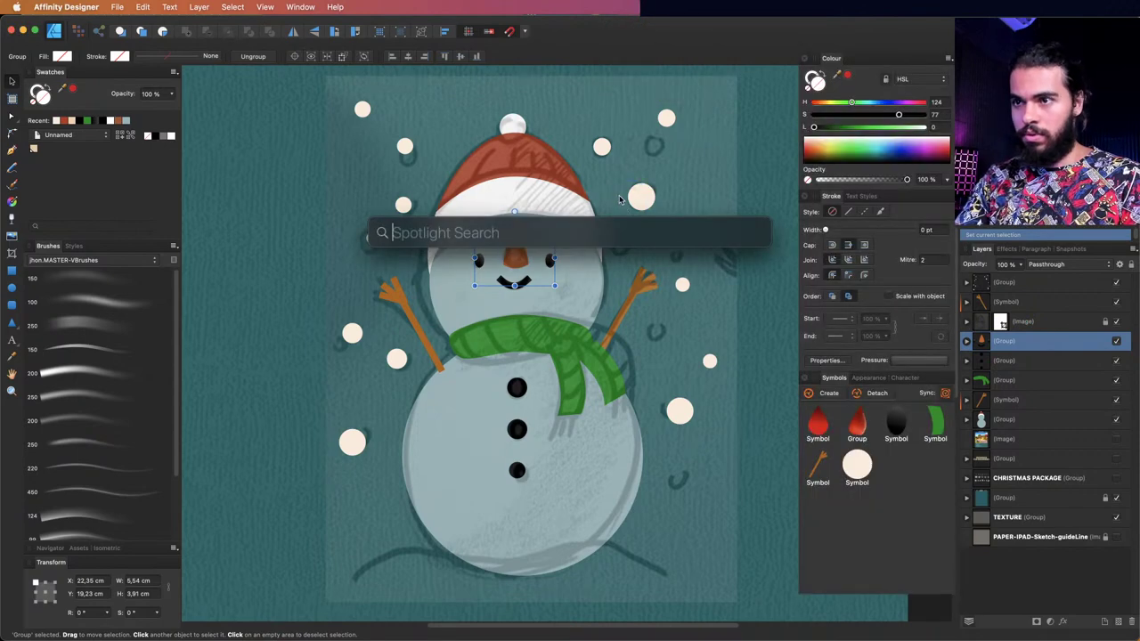
text(MOUSE)
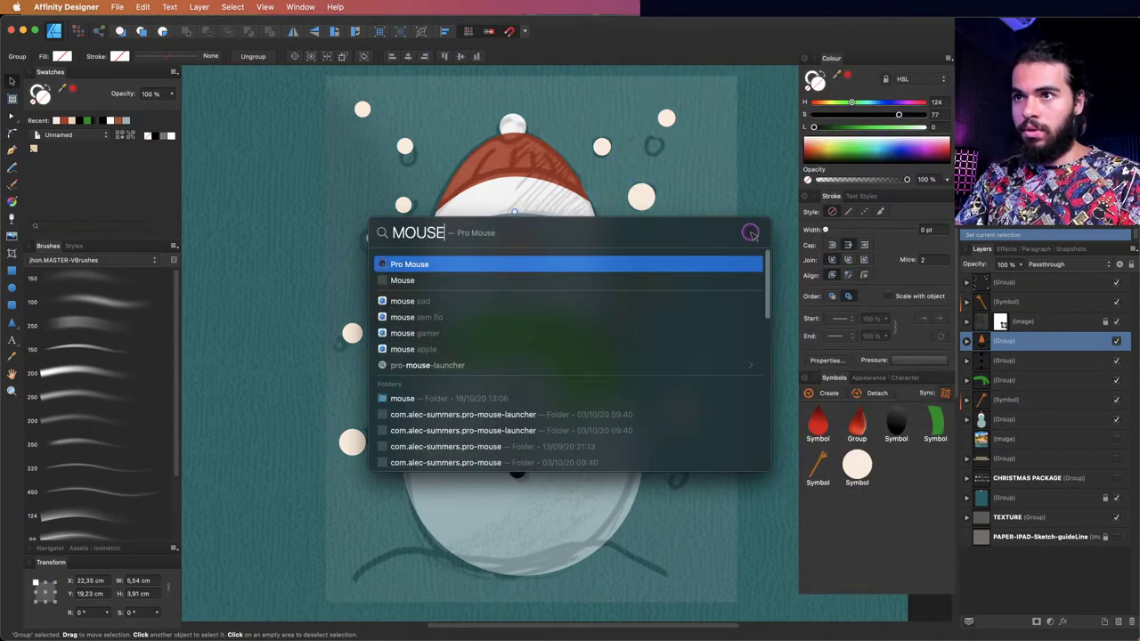
key(Return)
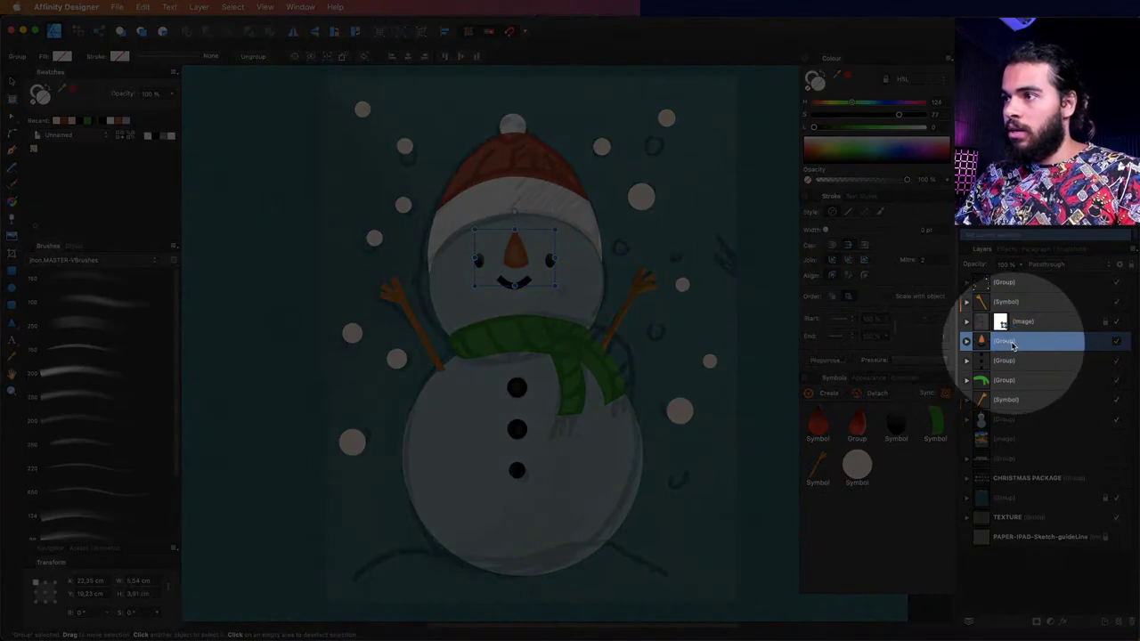
- Rename the facial features group FACE and the buttons group BELLY
double_click(1007, 342)
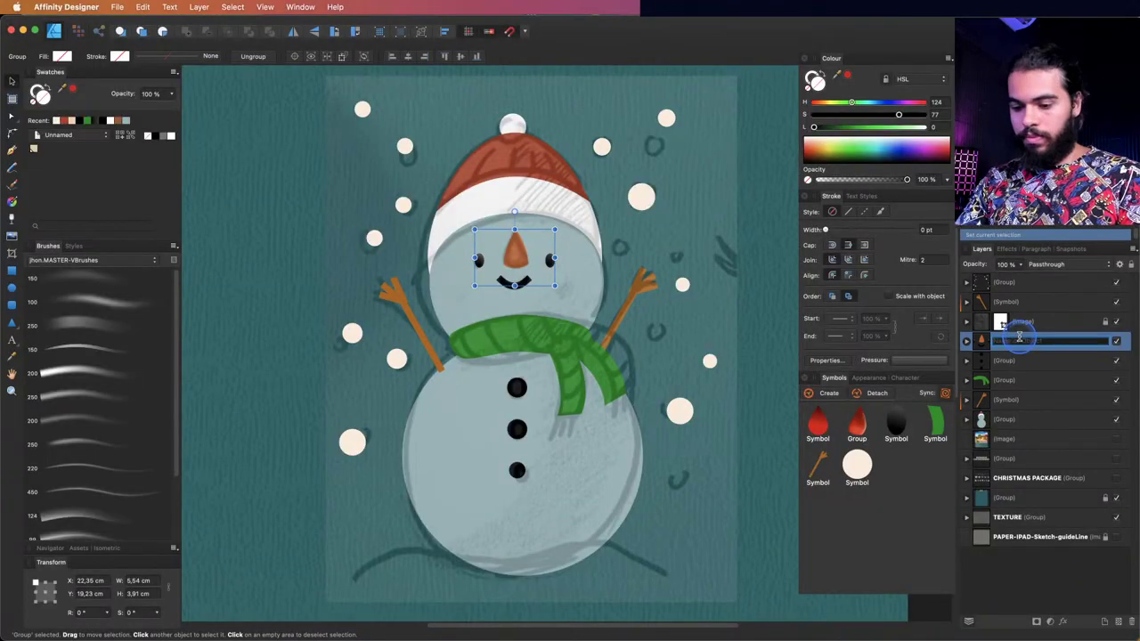
text(FACE)
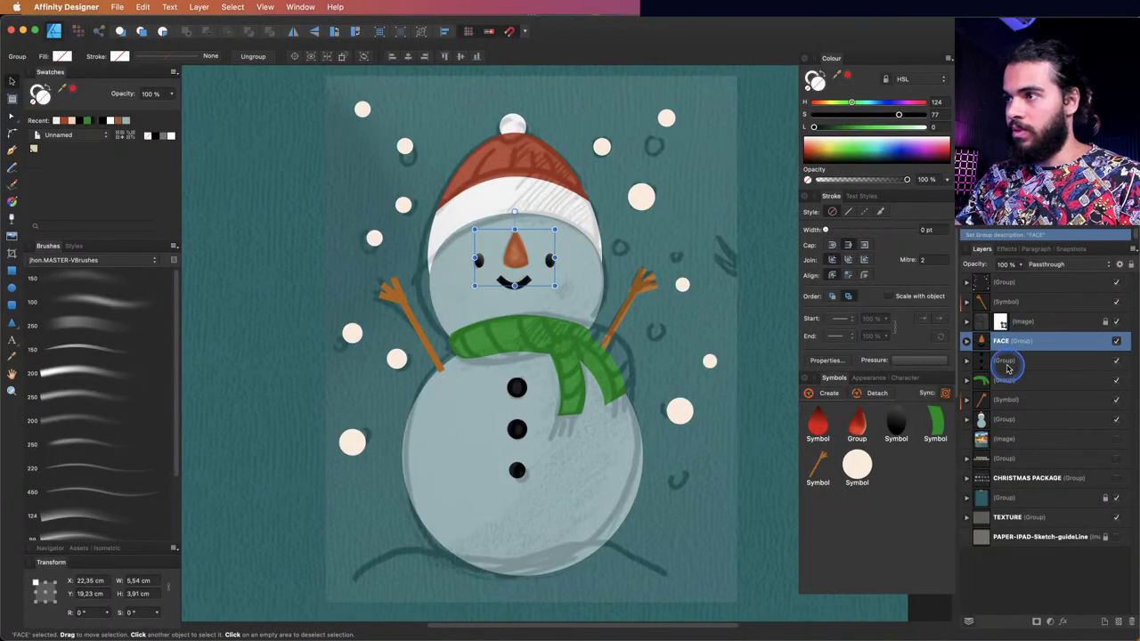
double_click(1006, 360)
text(bu)
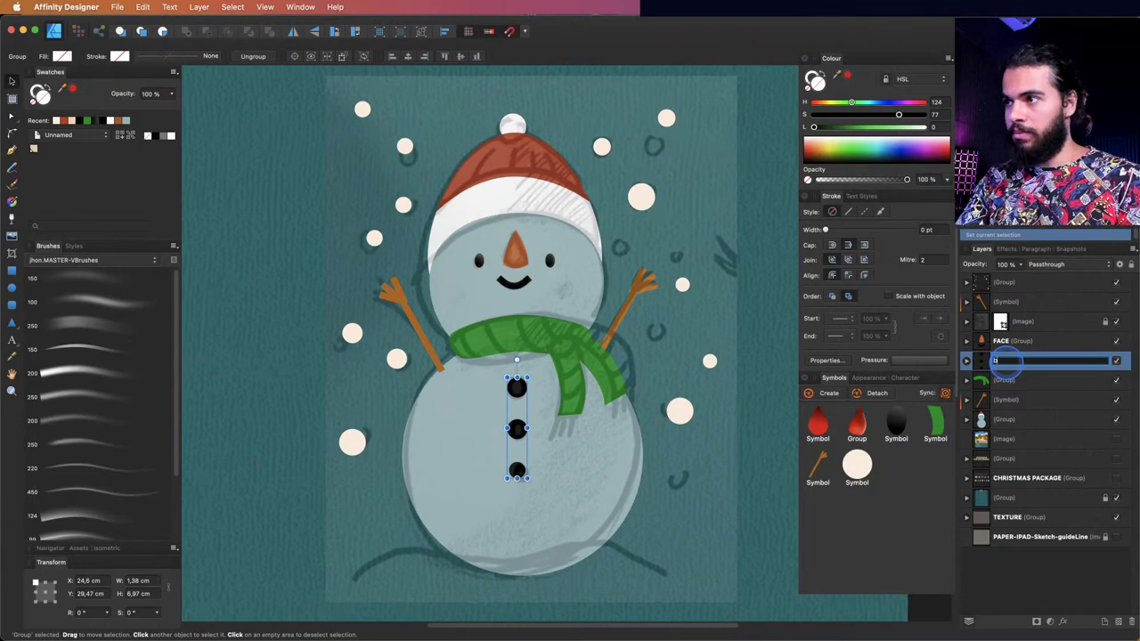
text(LLY)
- Rename the green scarf's group SCARF
double_click(1024, 380)
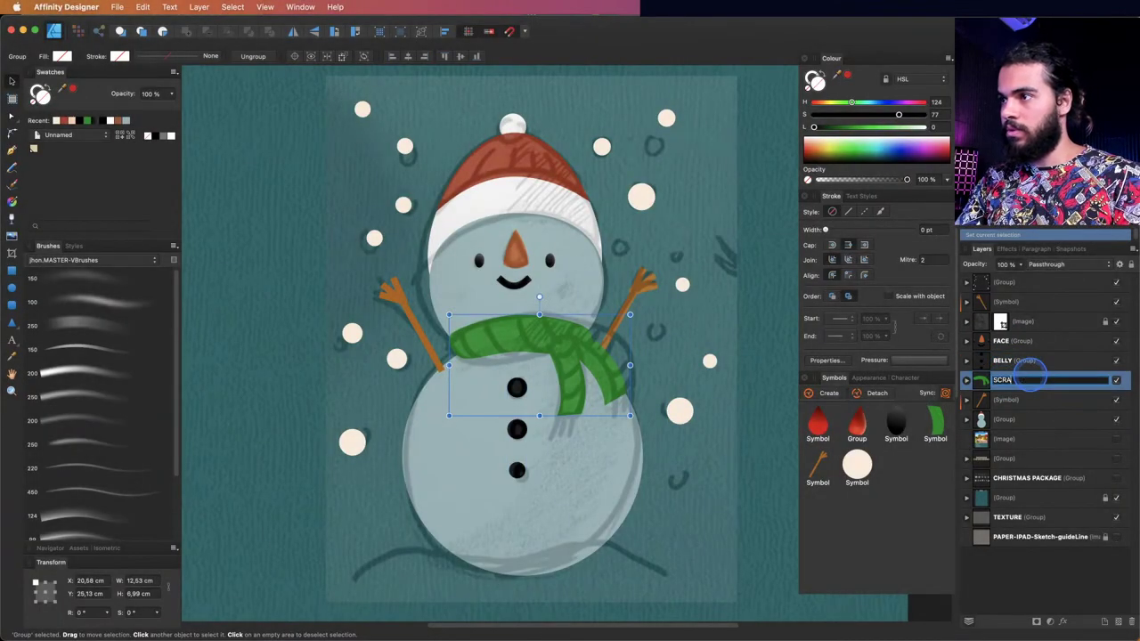
text(SCARF)
key(Return)
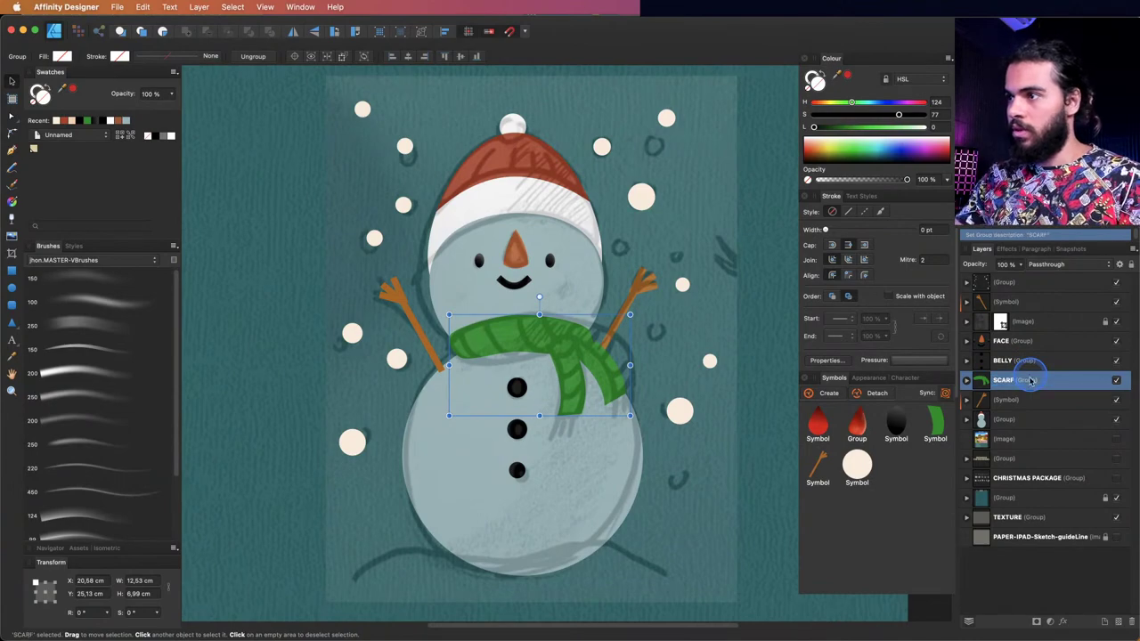
- Name the snowman's body group BODY, and group all the snowman parts with the sketch image as MAIN-OBJECT
double_click(1013, 420)
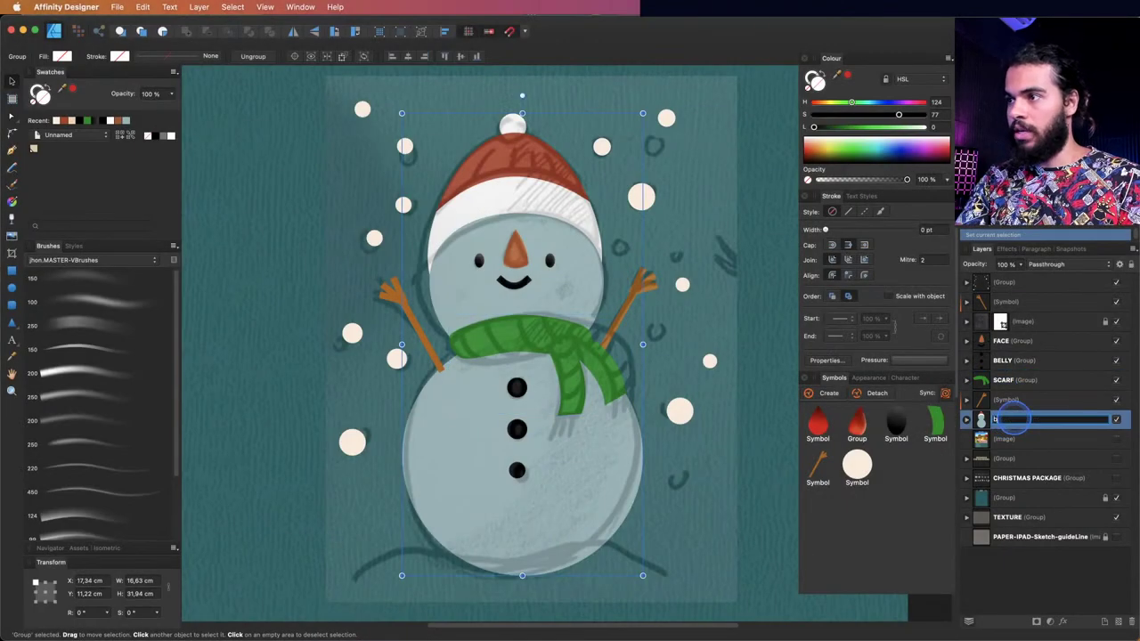
key(Return)
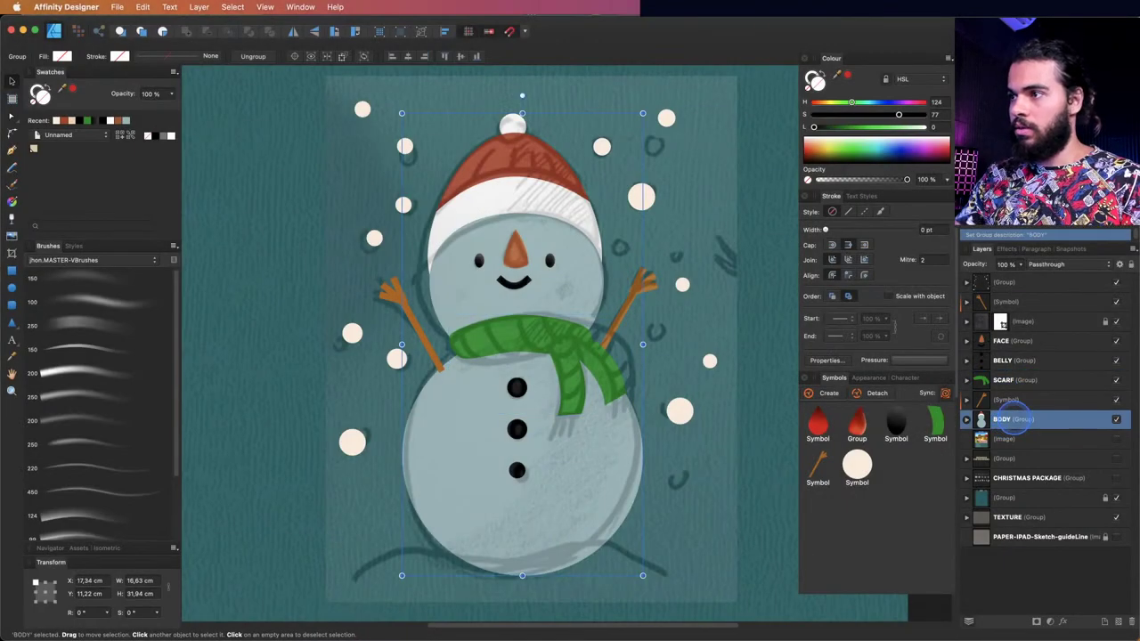
click(1014, 304)
shift+click(1007, 420)
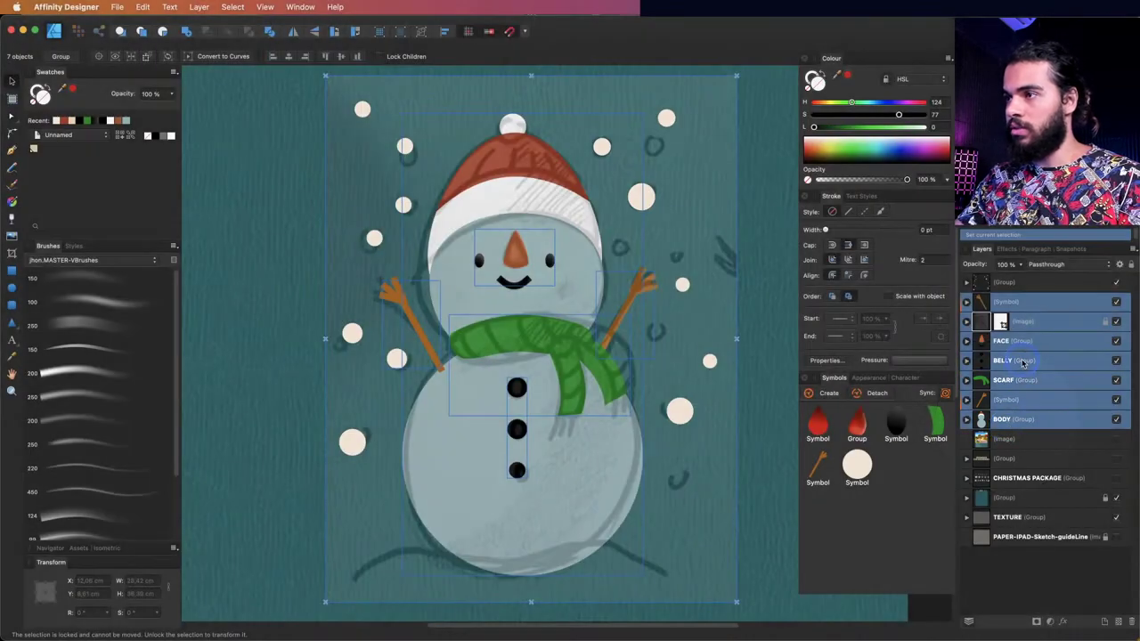
key(super+g)
double_click(1008, 303)
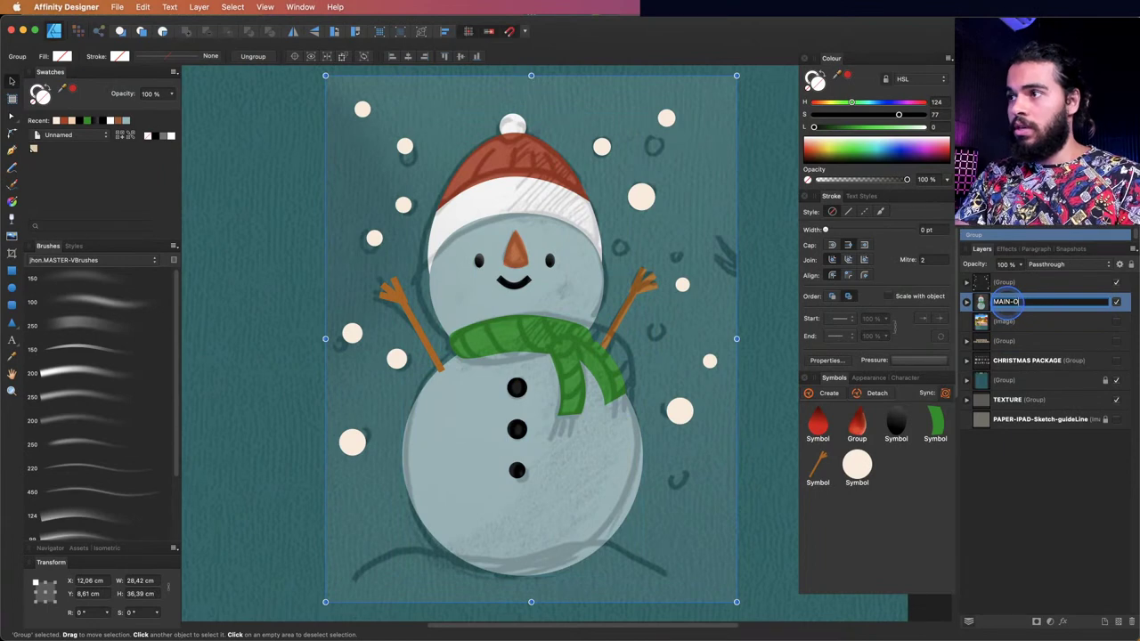
text(MAIN-OBJECT)
key(Return)
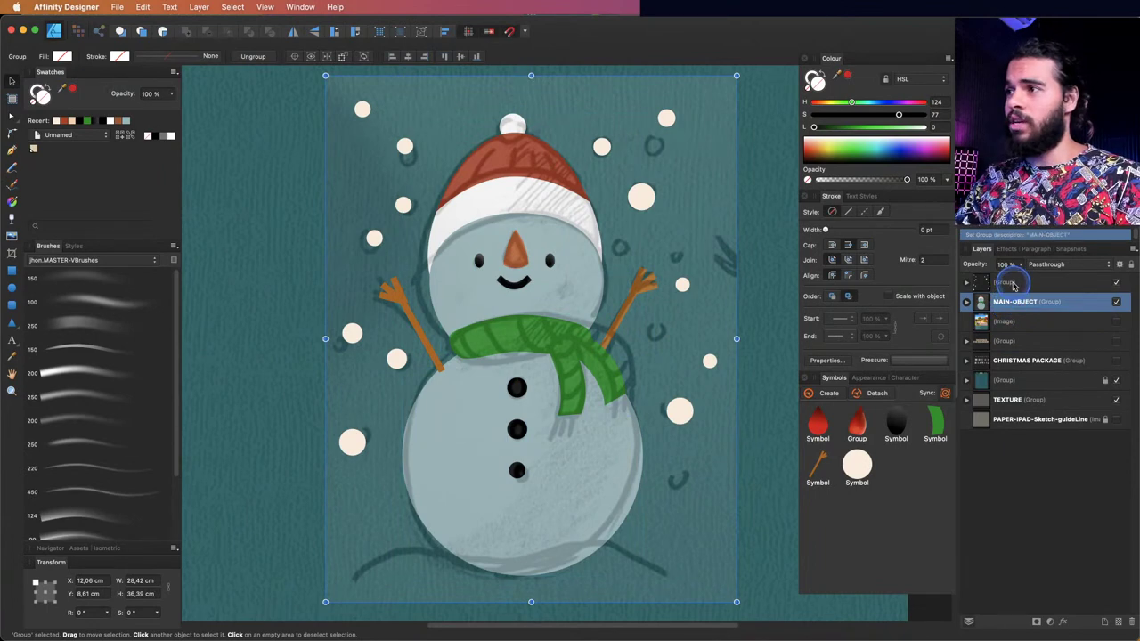
- Move the snowflakes group below the MAIN-OBJECT group in the layer order
click(1011, 283)
drag(980, 307, 980, 313)
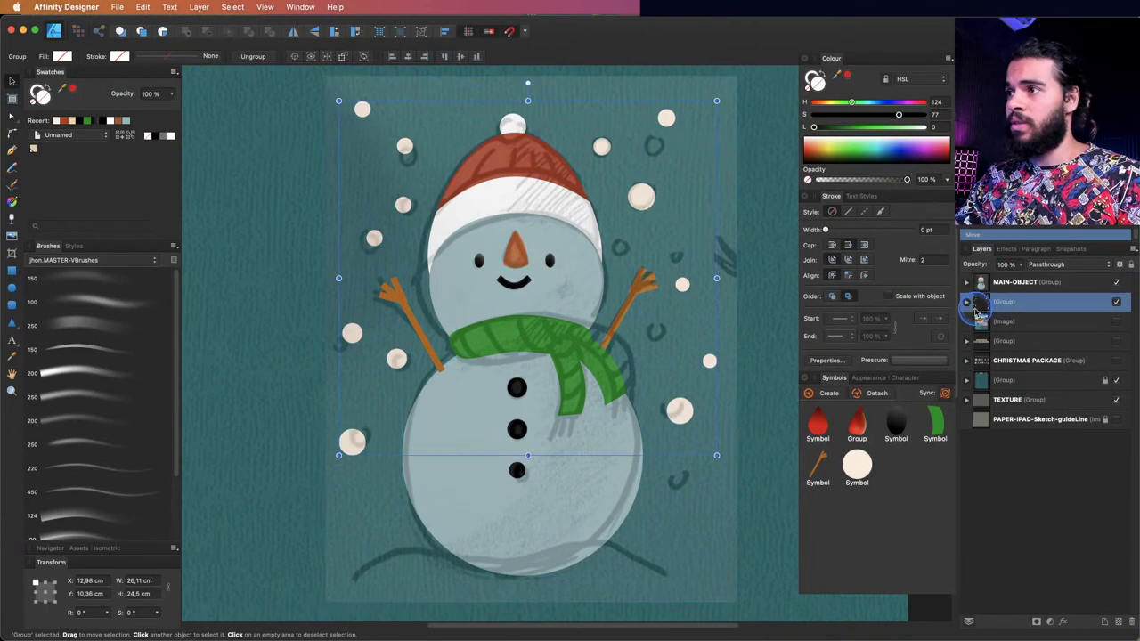
key(z)
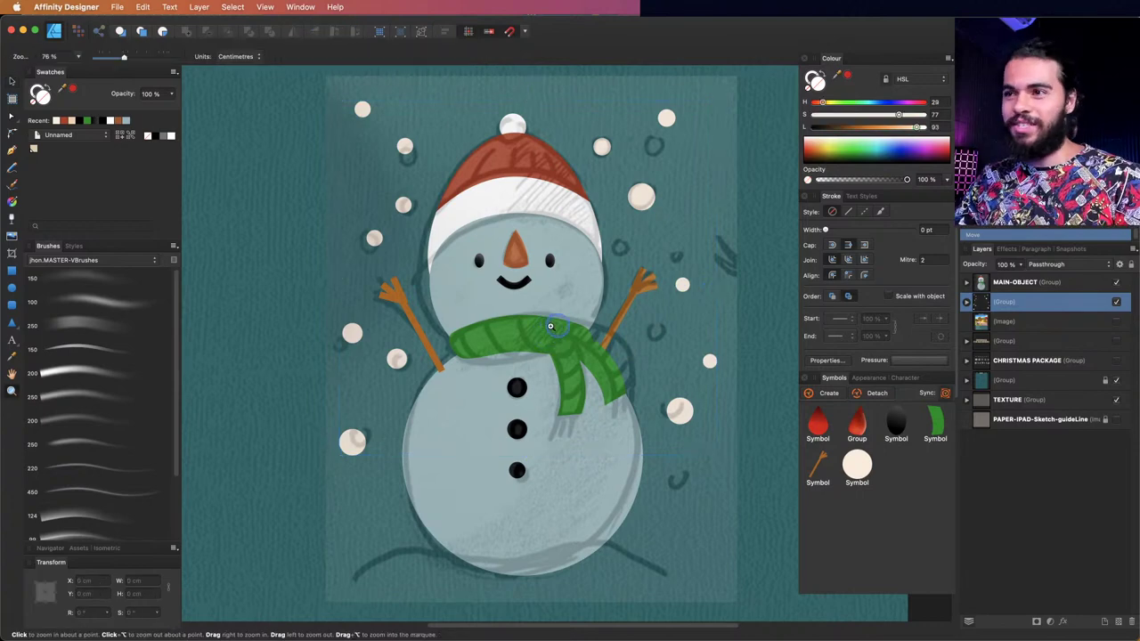
scroll(550, 326, down, 3)
scroll(543, 335, up, 2)
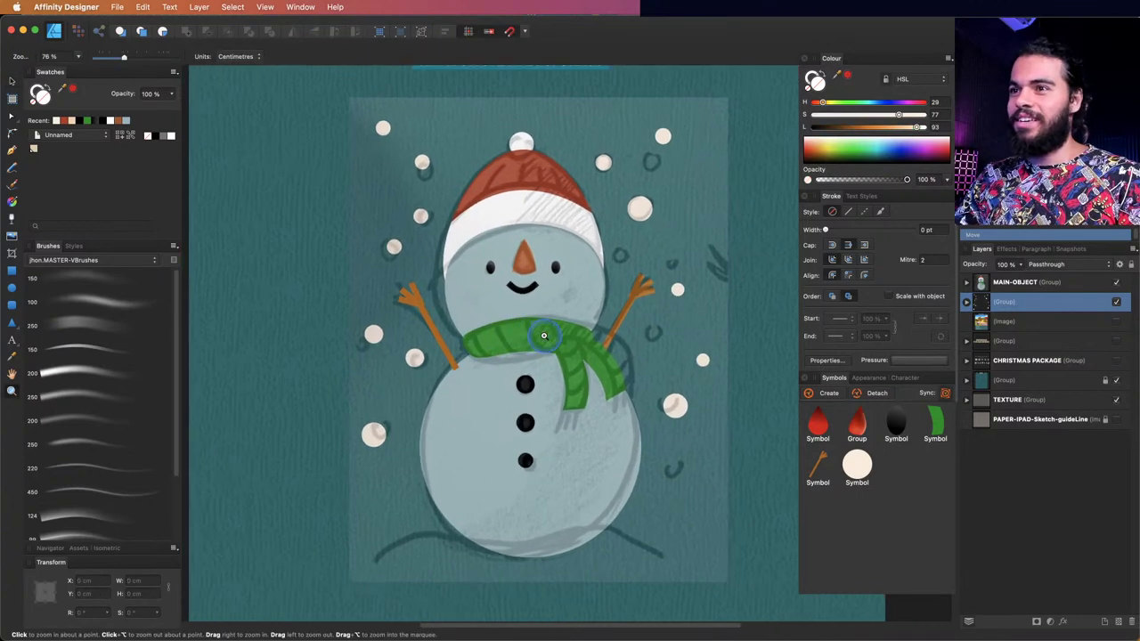
scroll(504, 315, up, 1)
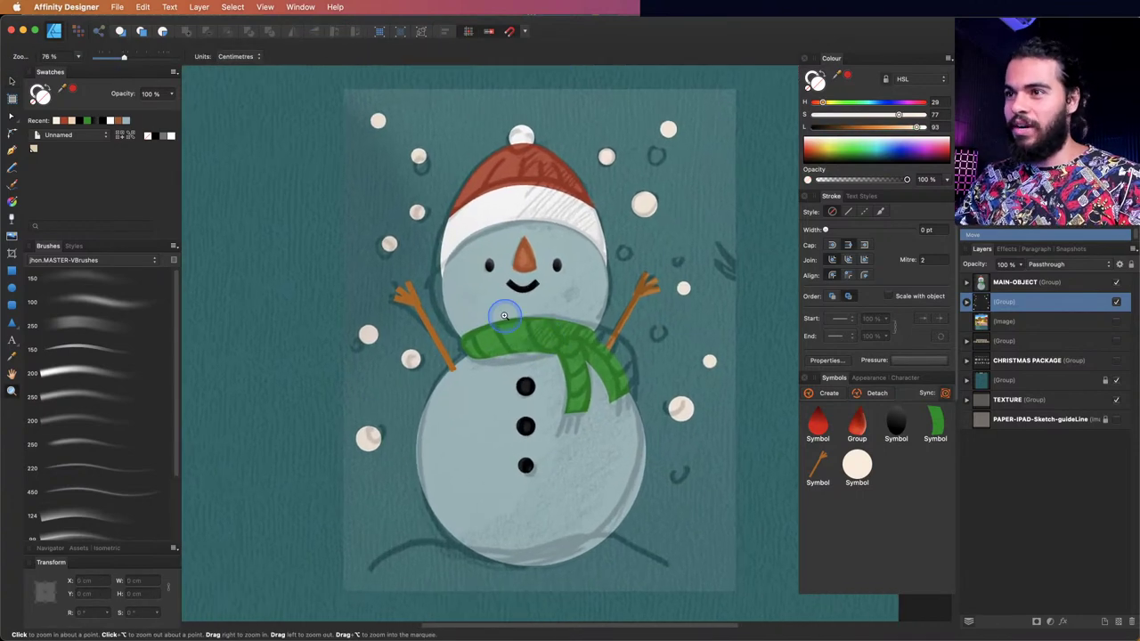
- Move the sketch image to the top inside the MAIN-OBJECT group and rename it SKETCH
click(967, 282)
click(1025, 303)
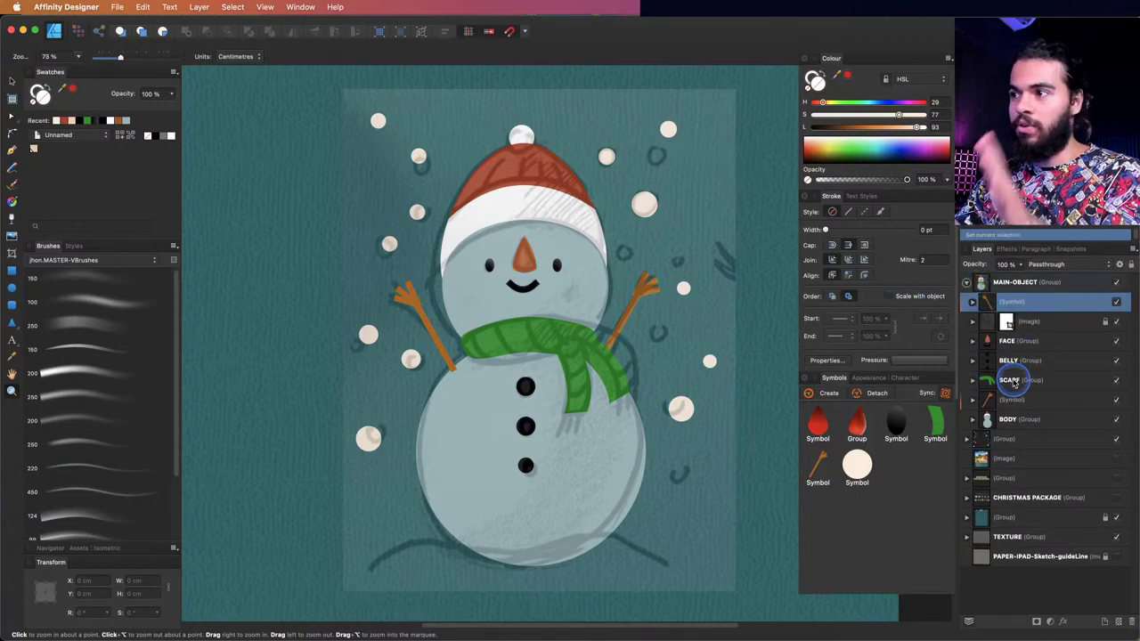
click(1034, 323)
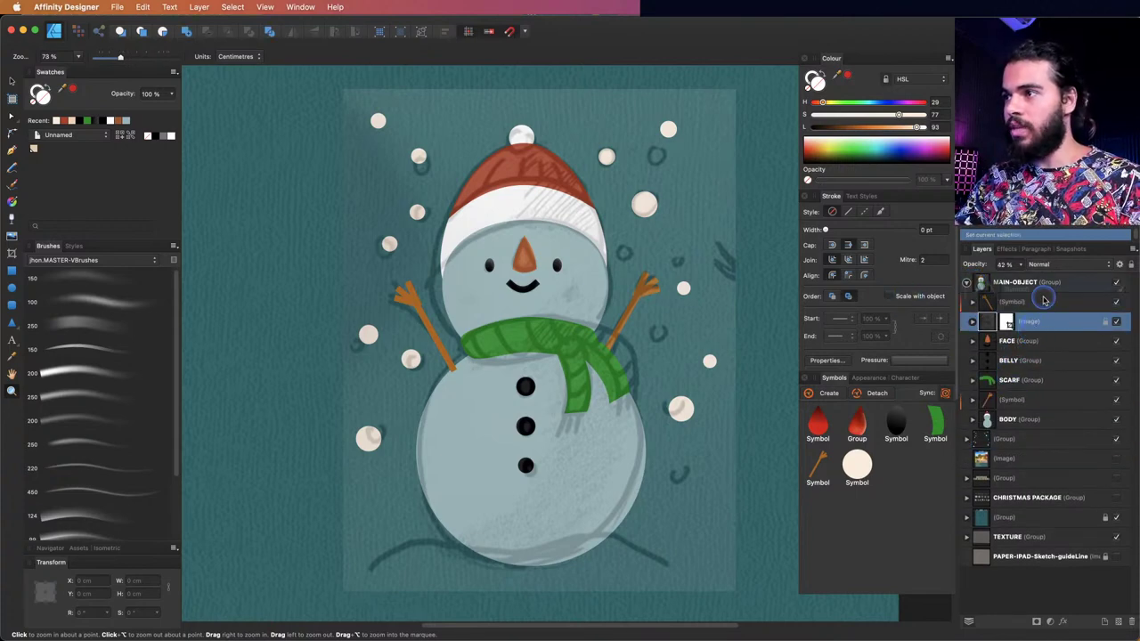
drag(1047, 303, 1045, 305)
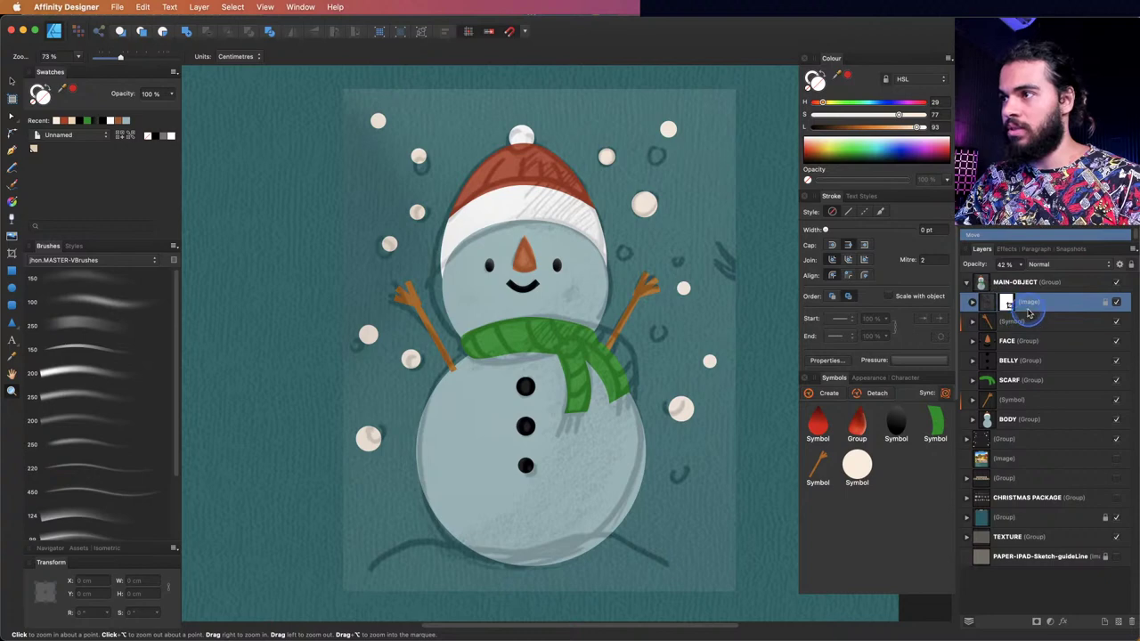
double_click(1034, 305)
text(SKETCH)
key(Return)
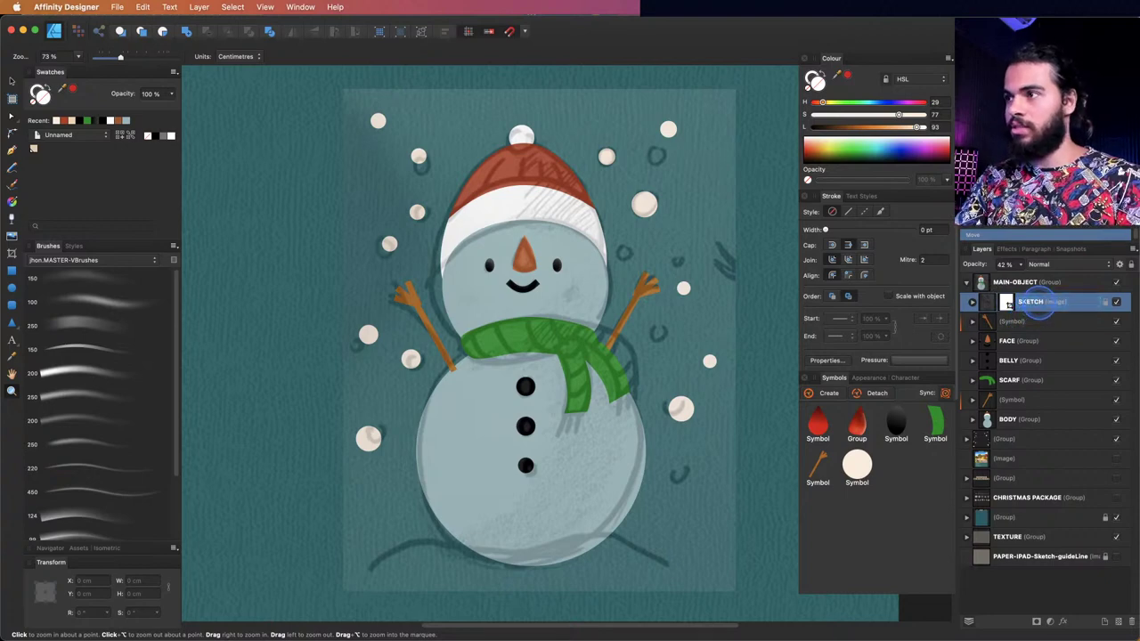
- Hide the SKETCH image to check the clean artwork, and show it again
scroll(738, 363, down, 3)
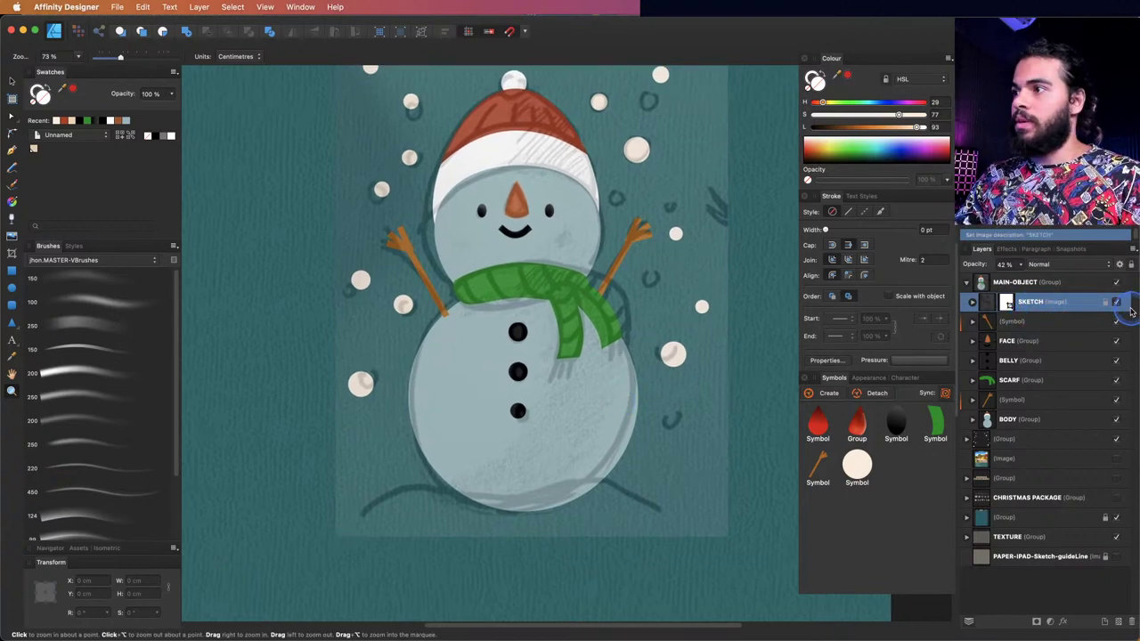
click(1118, 302)
scroll(679, 453, down, 1)
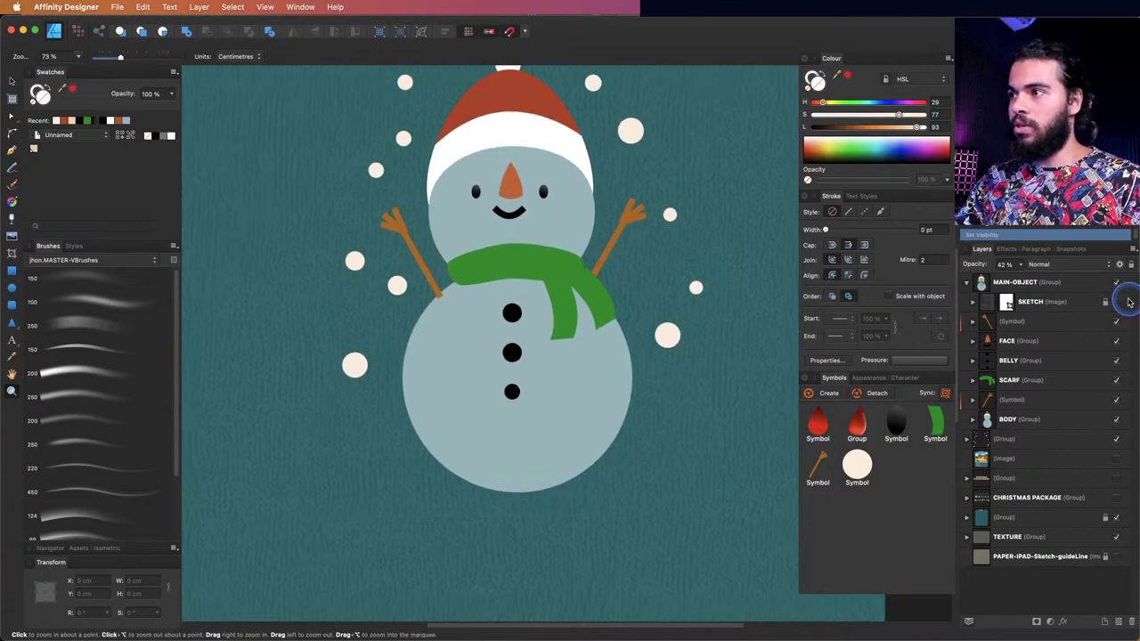
click(1118, 302)
- Draw a filled cream snow mound freehand over the snowman's base, layered directly above the BODY group, and adjust its right slope
drag(624, 496, 648, 491)
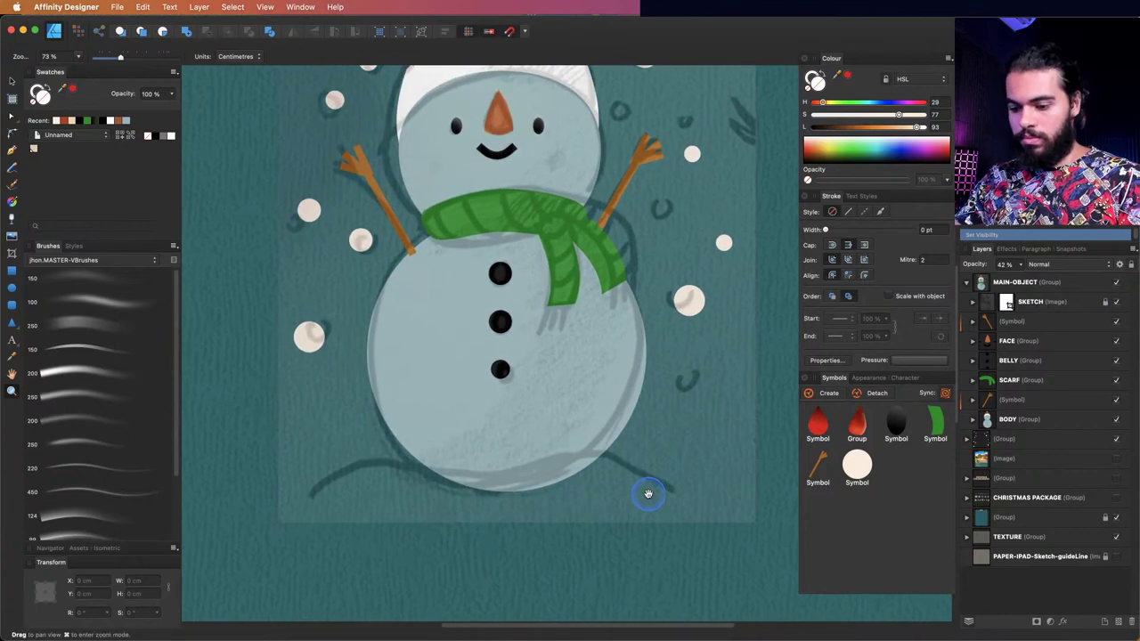
key(p)
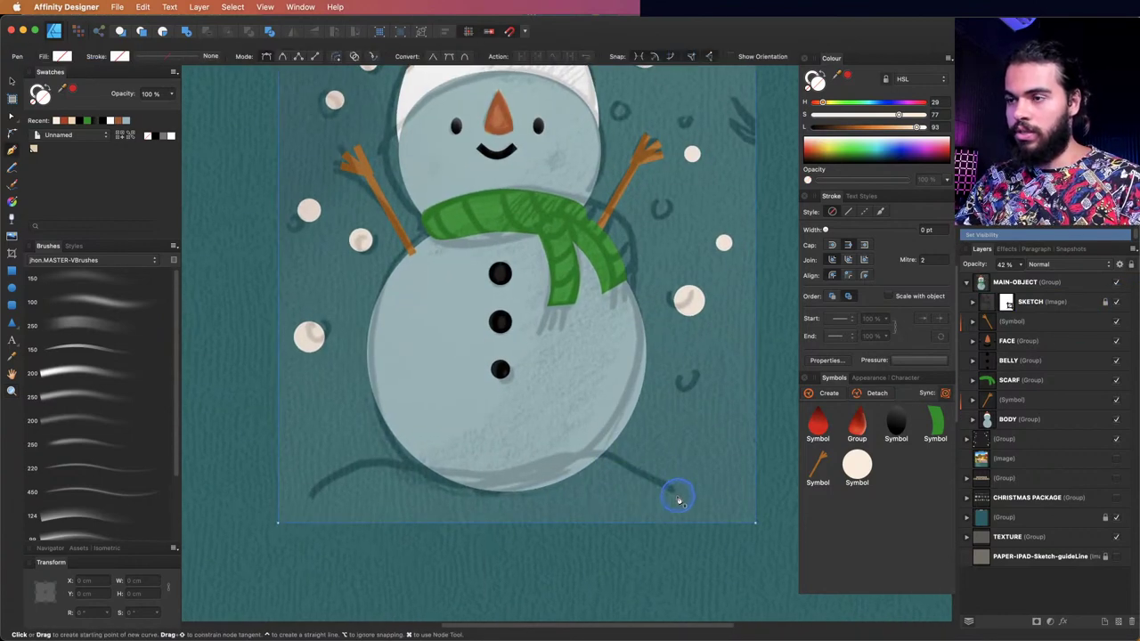
key(n)
key(z)
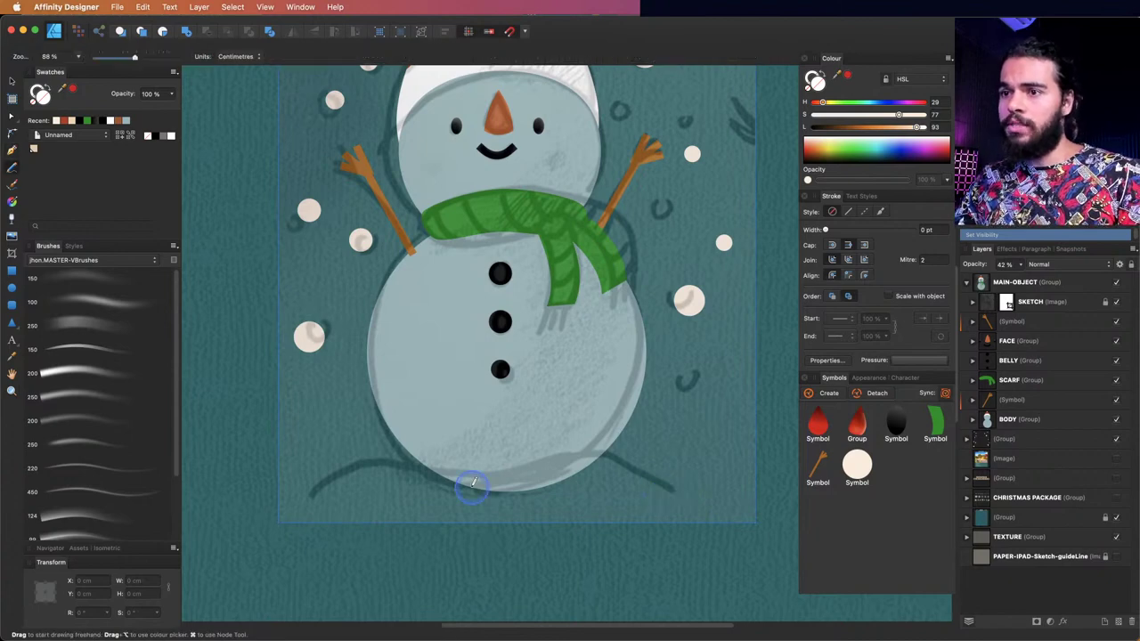
drag(471, 488, 495, 492)
scroll(578, 466, down, 1)
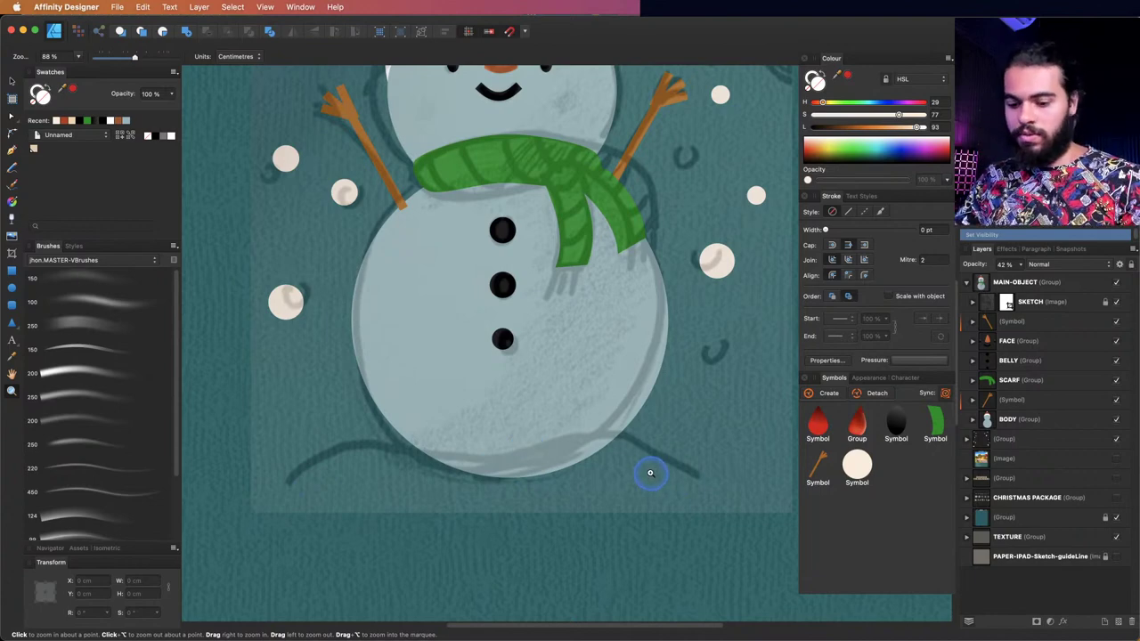
key(n)
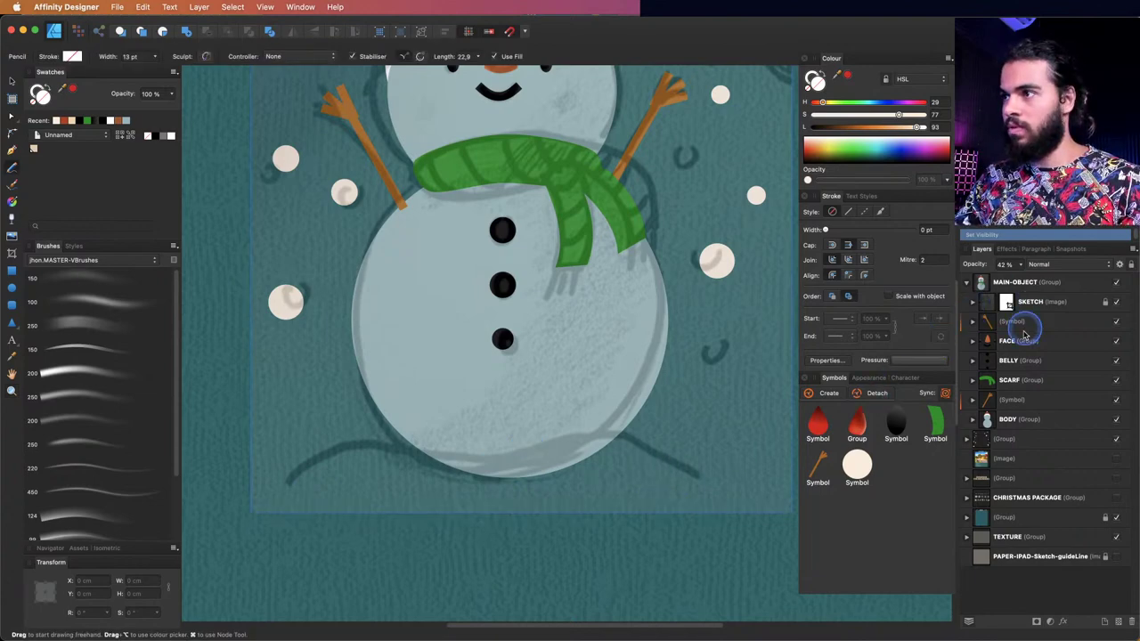
click(1013, 421)
drag(568, 351, 584, 378)
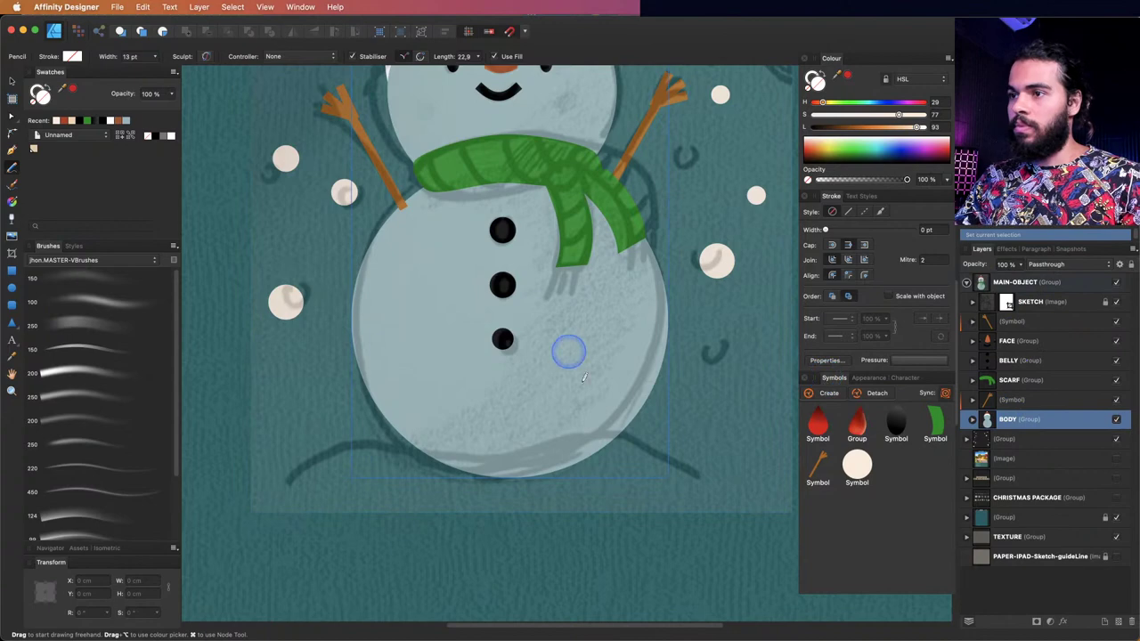
mouse_move(665, 448)
mouse_down()
mouse_move(553, 440)
mouse_move(466, 462)
mouse_move(355, 432)
mouse_move(312, 444)
mouse_move(237, 503)
mouse_move(362, 538)
mouse_move(669, 543)
mouse_move(740, 522)
mouse_move(718, 491)
mouse_up()
key(a)
click(713, 489)
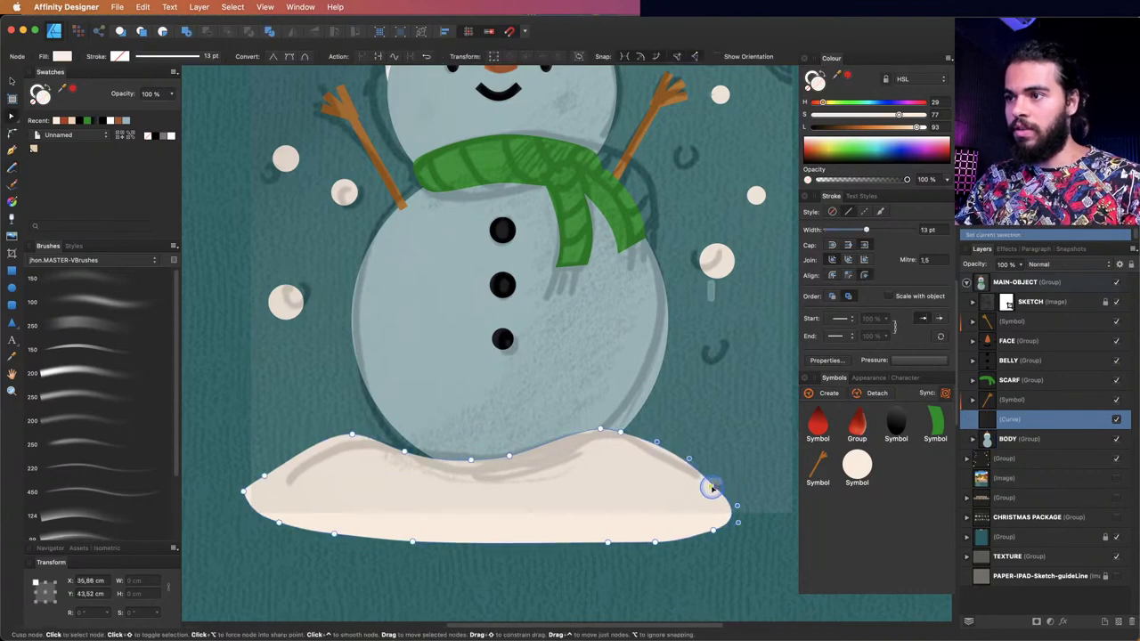
- Stretch the snow mound to the right until it is about 27.4 cm wide
key(z)
alt+click(626, 466)
alt+click(593, 463)
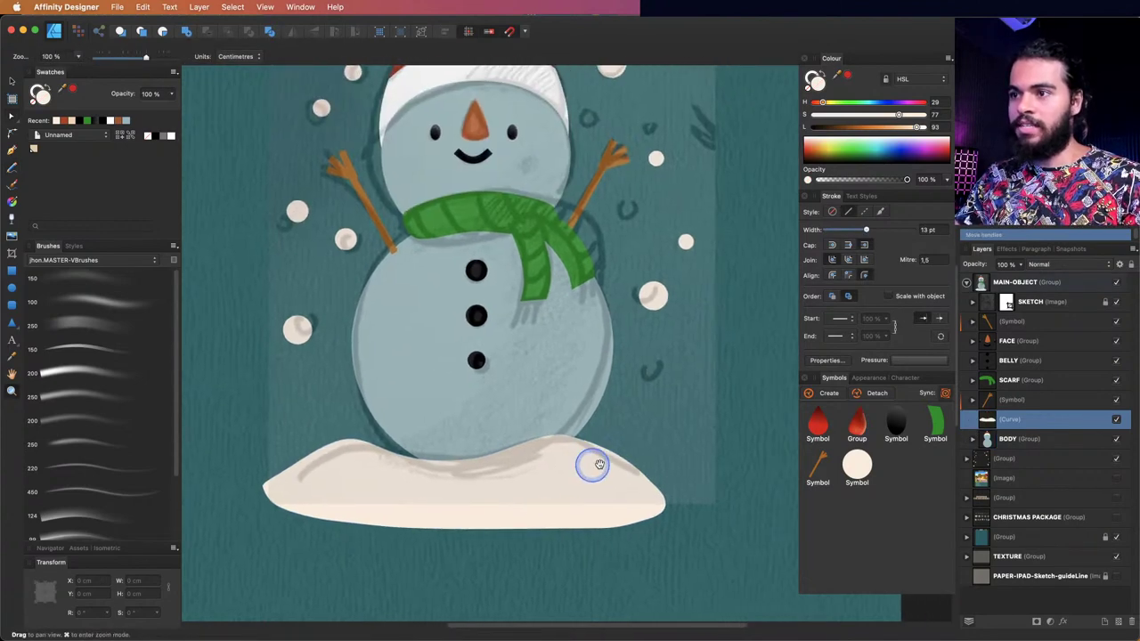
key(v)
drag(665, 481, 694, 481)
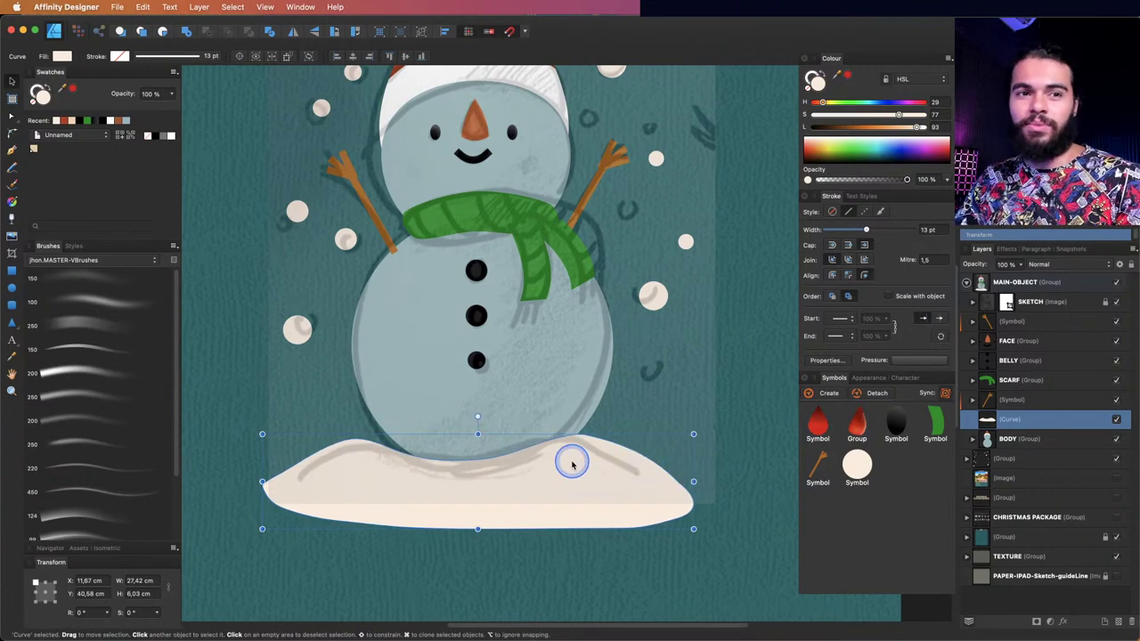
key(h)
scroll(486, 377, up, 3)
scroll(509, 385, up, 2)
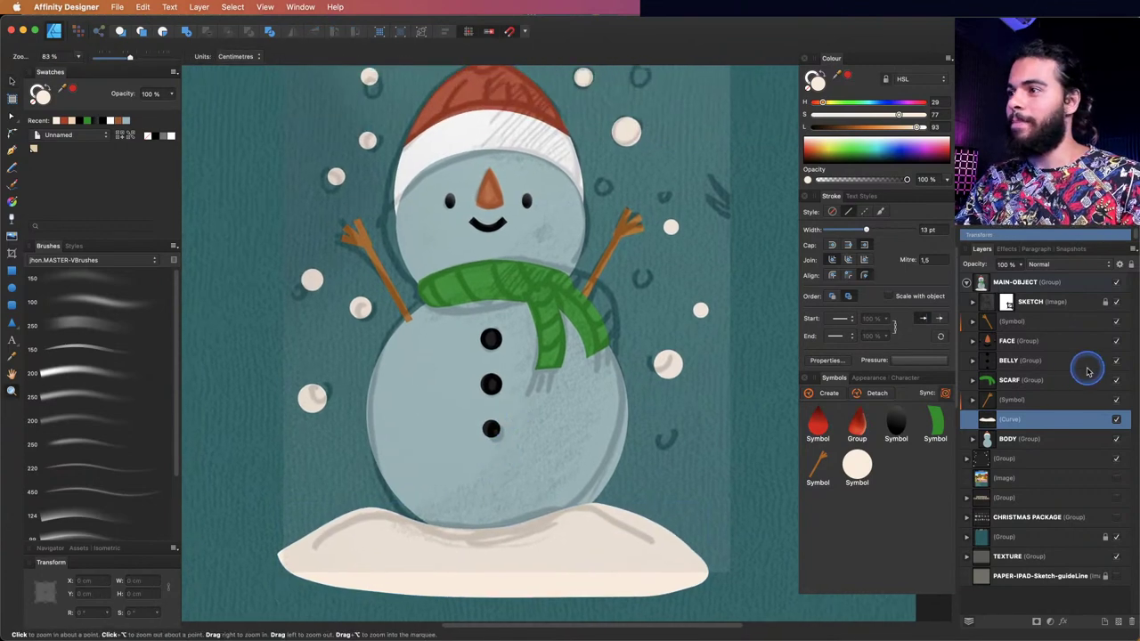
key(z)
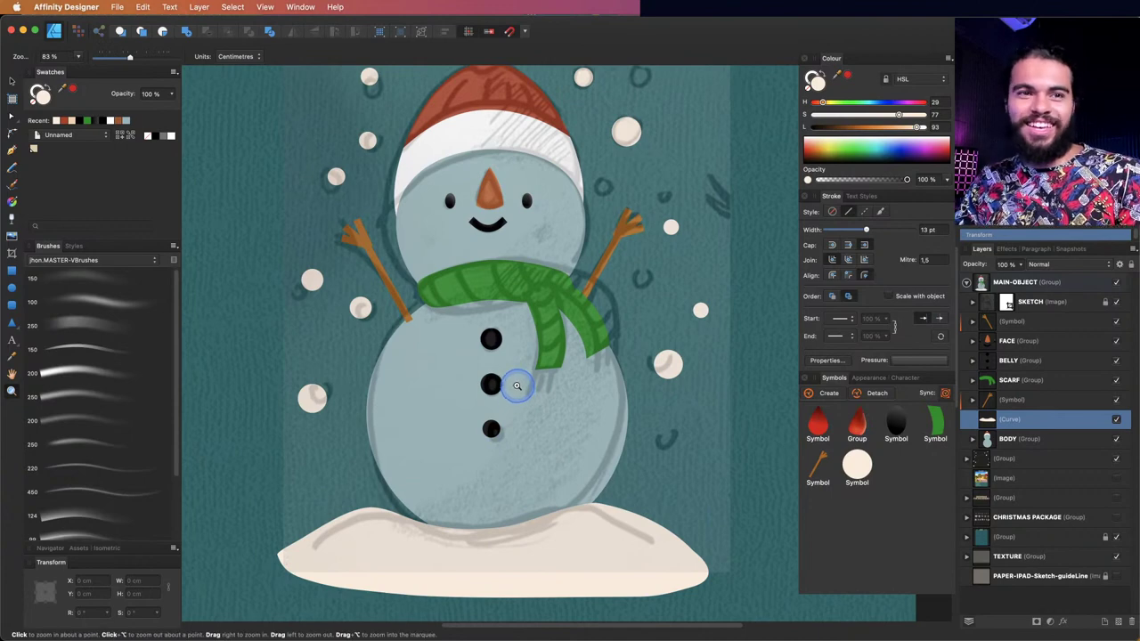
mouse_move(517, 385)
mouse_down()
mouse_move(460, 400)
mouse_move(522, 402)
mouse_up()
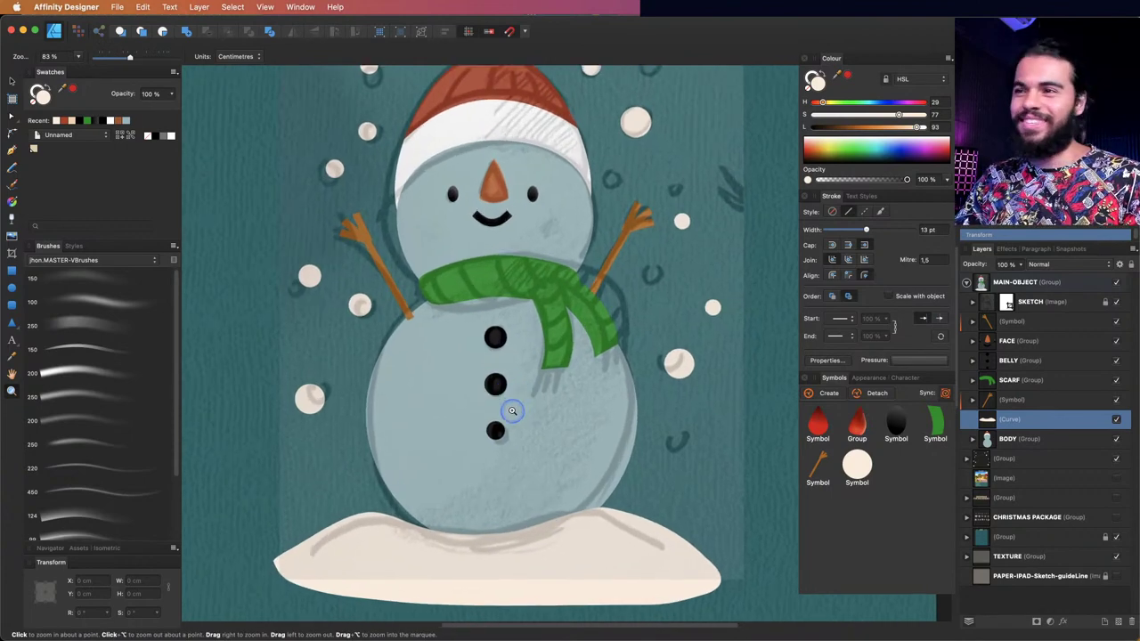
alt+click(512, 411)
click(509, 389)
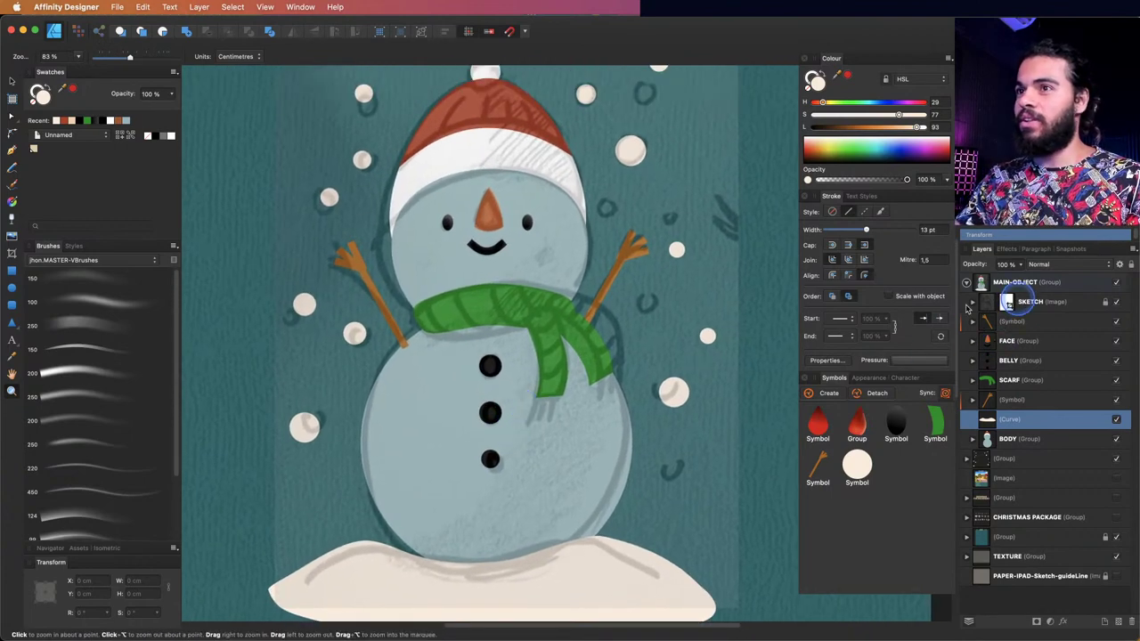
scroll(584, 299, up, 2)
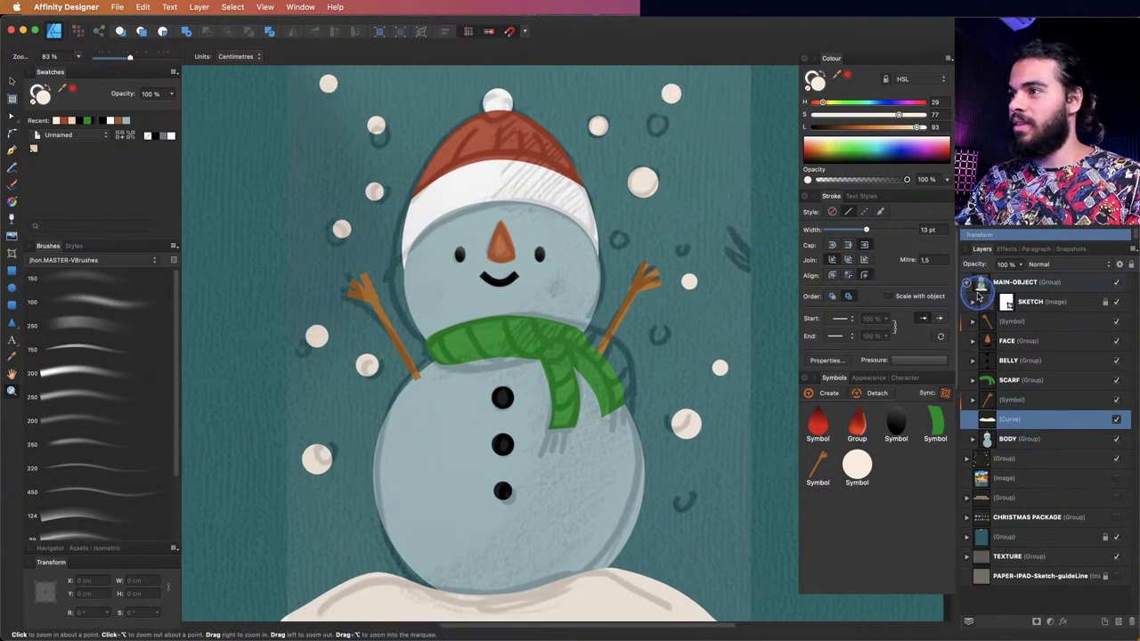
- Recolour the background rectangle inside the locked background group to dark navy, HSL 231, 52, 16
click(986, 538)
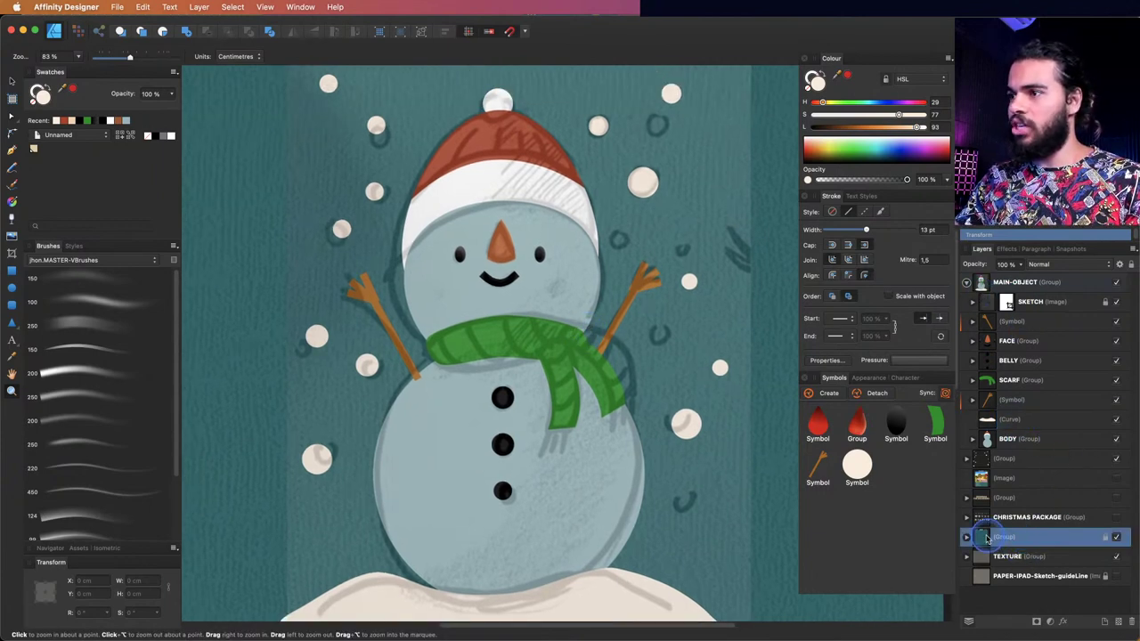
click(967, 537)
scroll(1015, 538, down, 4)
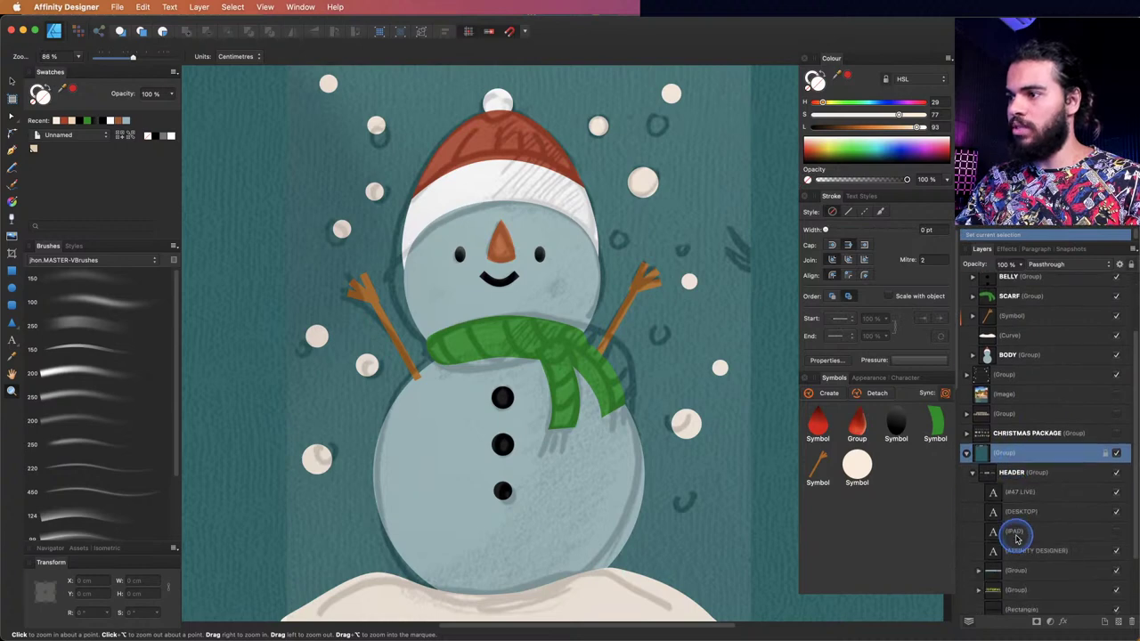
scroll(1015, 540, down, 3)
click(1015, 586)
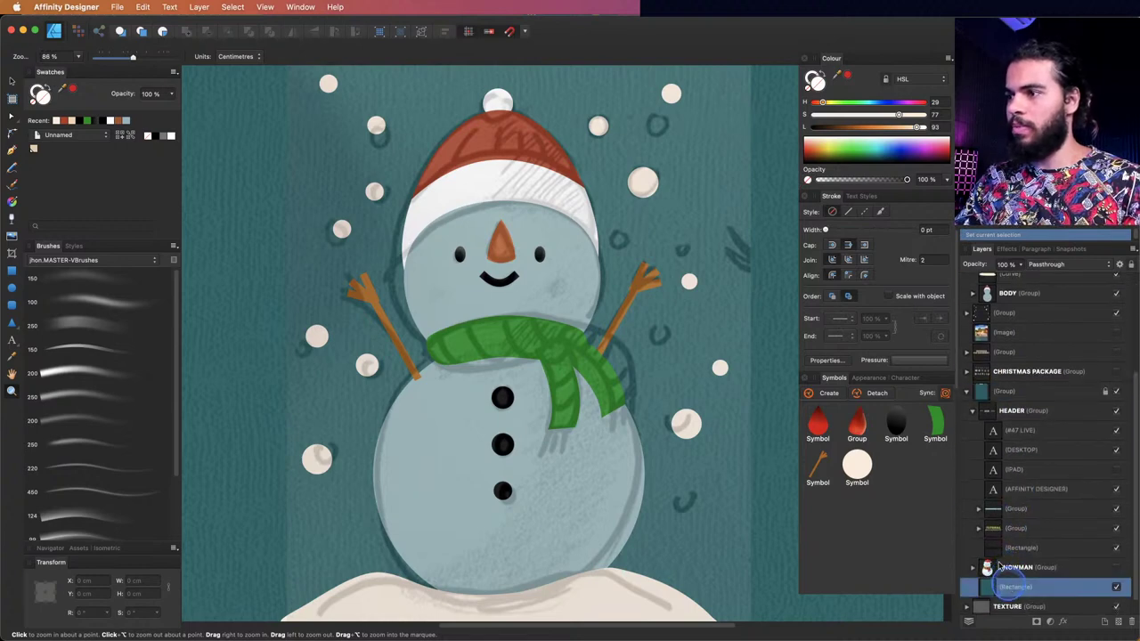
click(846, 126)
mouse_move(846, 127)
mouse_down()
mouse_move(829, 128)
mouse_move(880, 103)
mouse_move(858, 126)
mouse_move(886, 103)
mouse_move(832, 129)
mouse_up()
- Hide the SKETCH image and view the whole snowman against the navy background
scroll(1101, 308, up, 5)
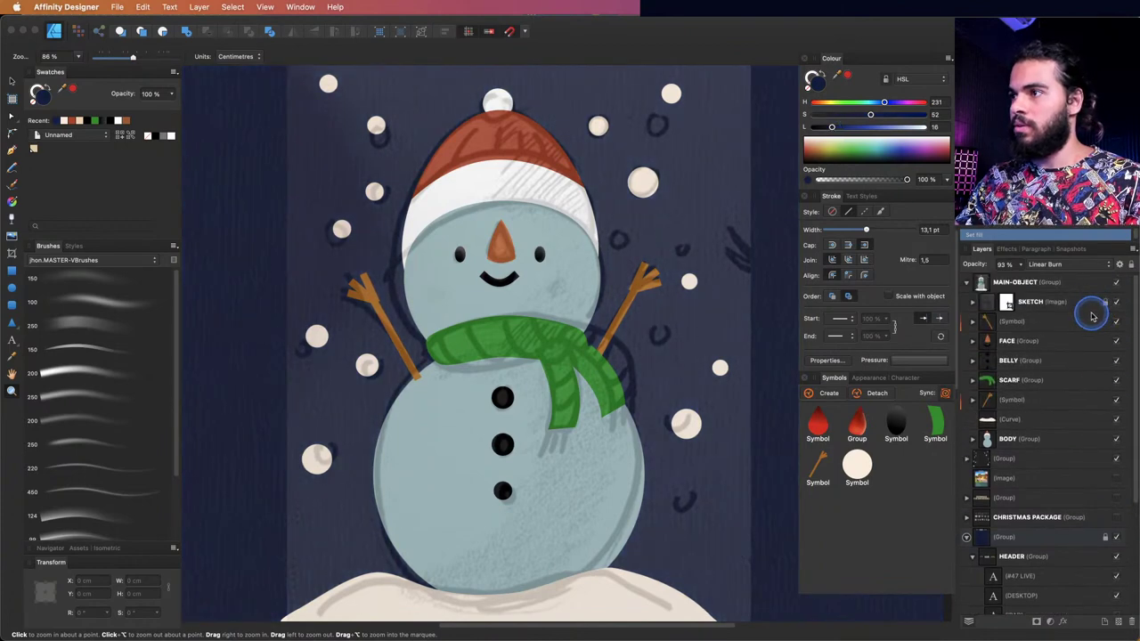
click(1115, 303)
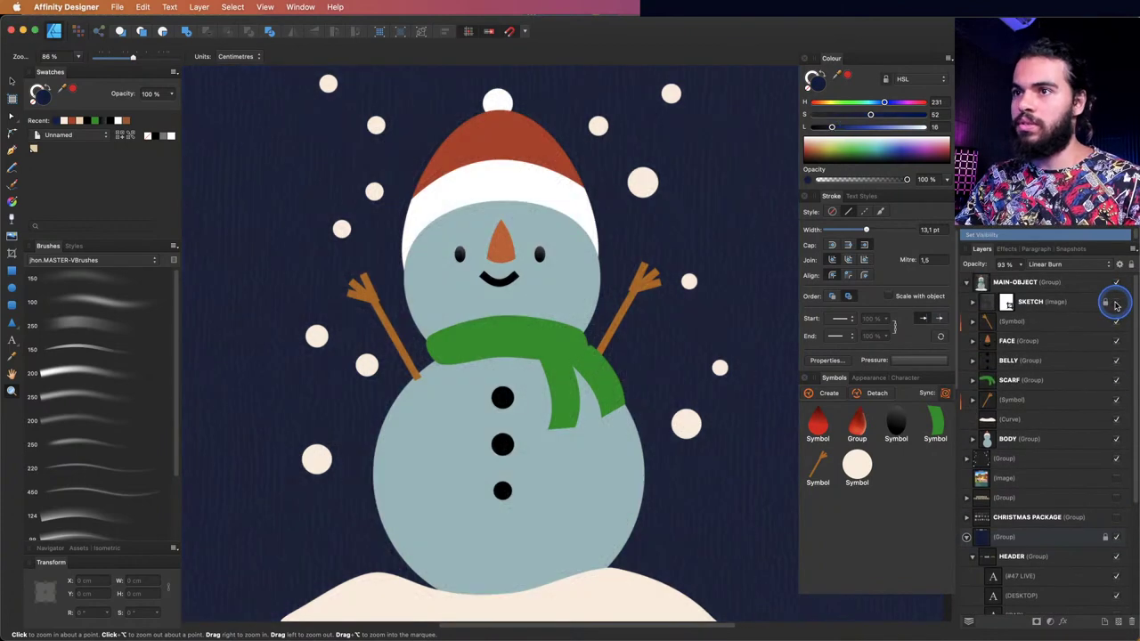
alt+click(555, 280)
click(554, 280)
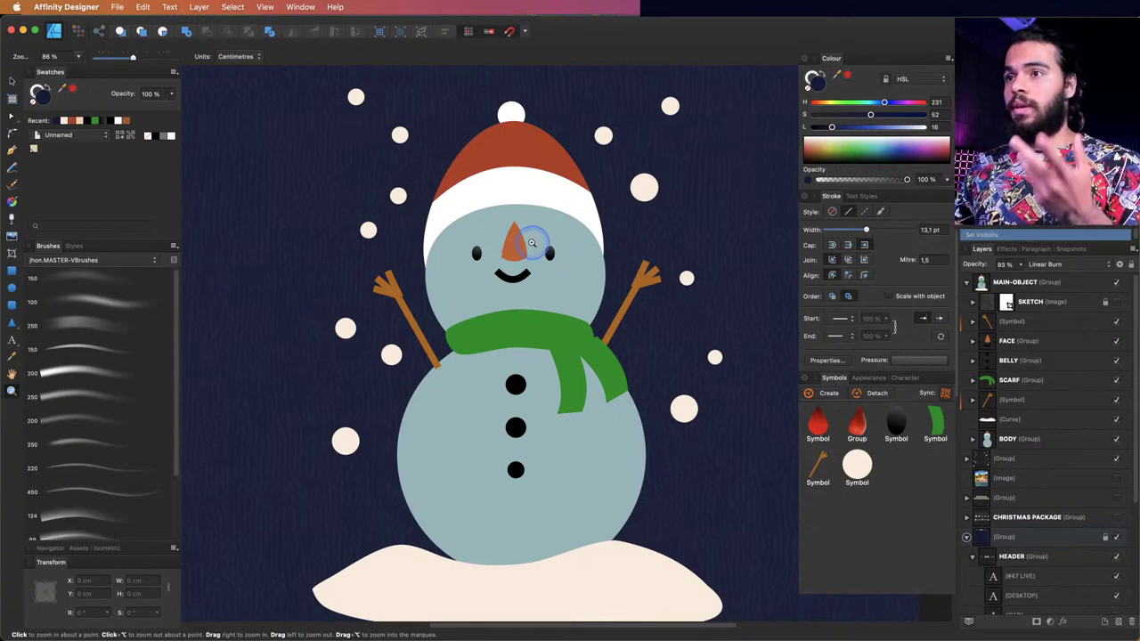
- Apply a linear gradient fill across the snowman's head, running diagonally from its upper-left area to its lower-right side
click(532, 242)
click(565, 244)
key(v)
click(594, 280)
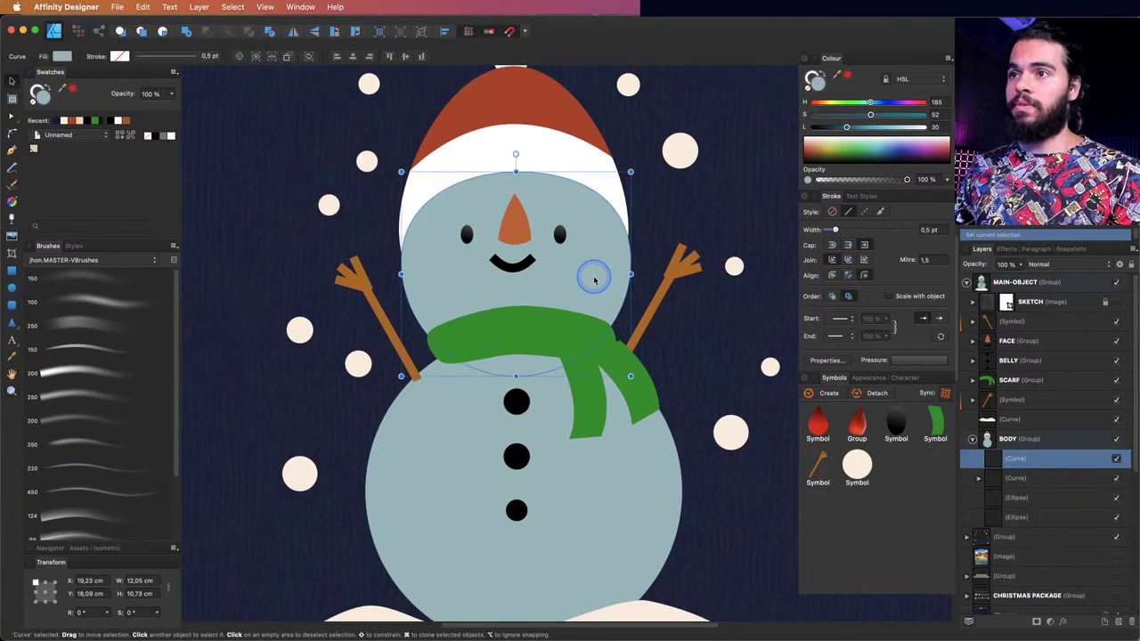
key(z)
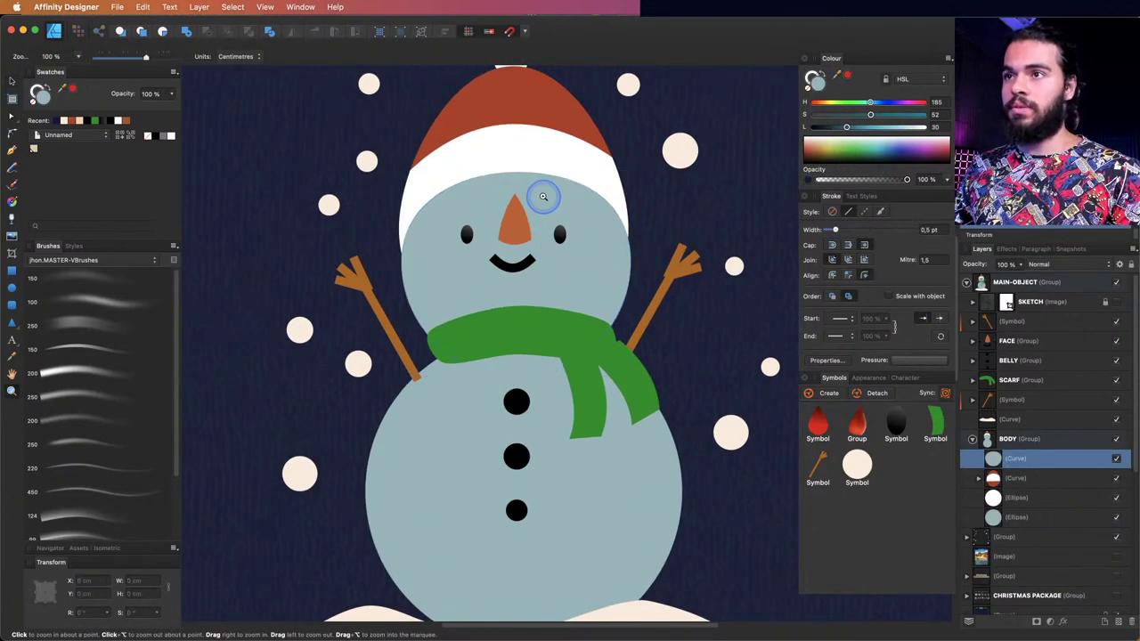
drag(544, 196, 483, 222)
scroll(491, 249, up, 1)
scroll(497, 258, up, 2)
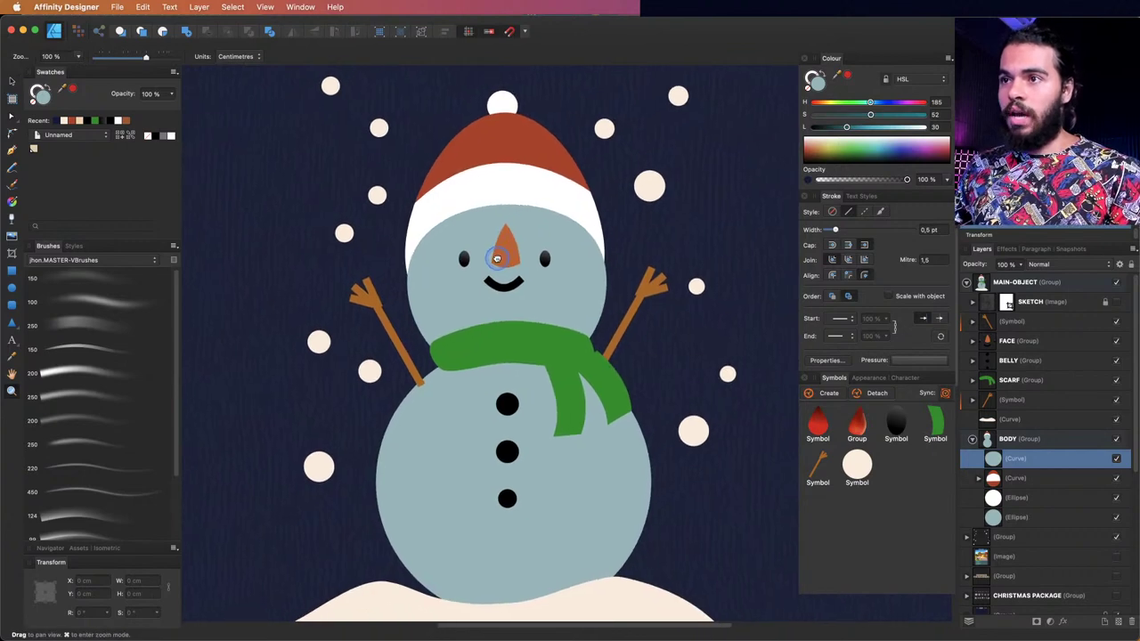
key(g)
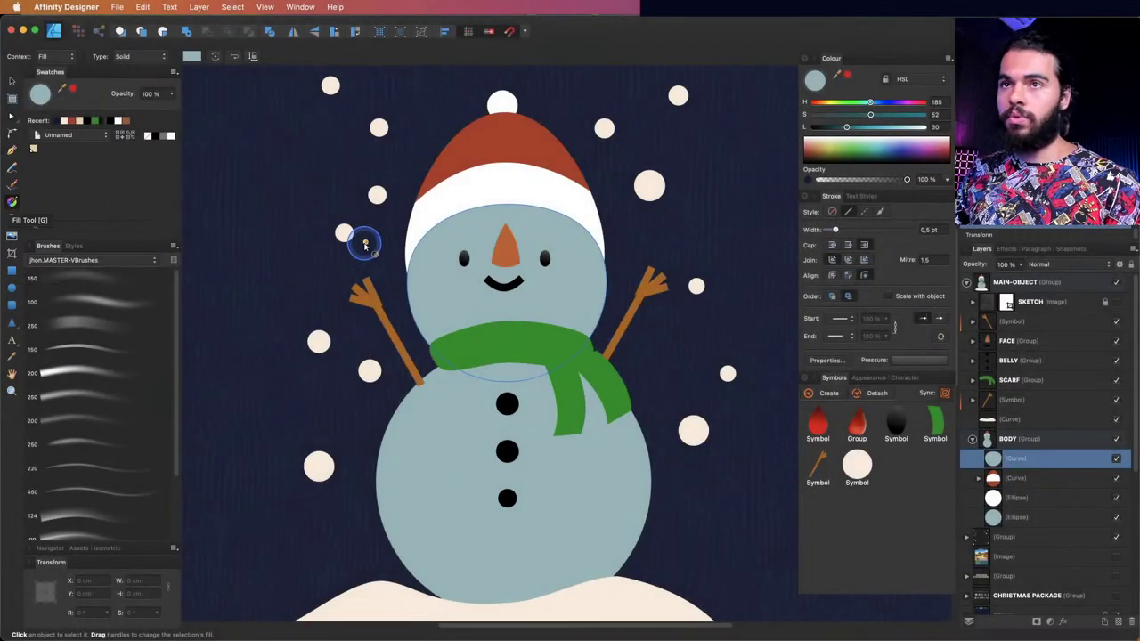
drag(477, 243, 588, 311)
- Change the head's gradient type to Elliptical and widen its cross axis slightly
key(z)
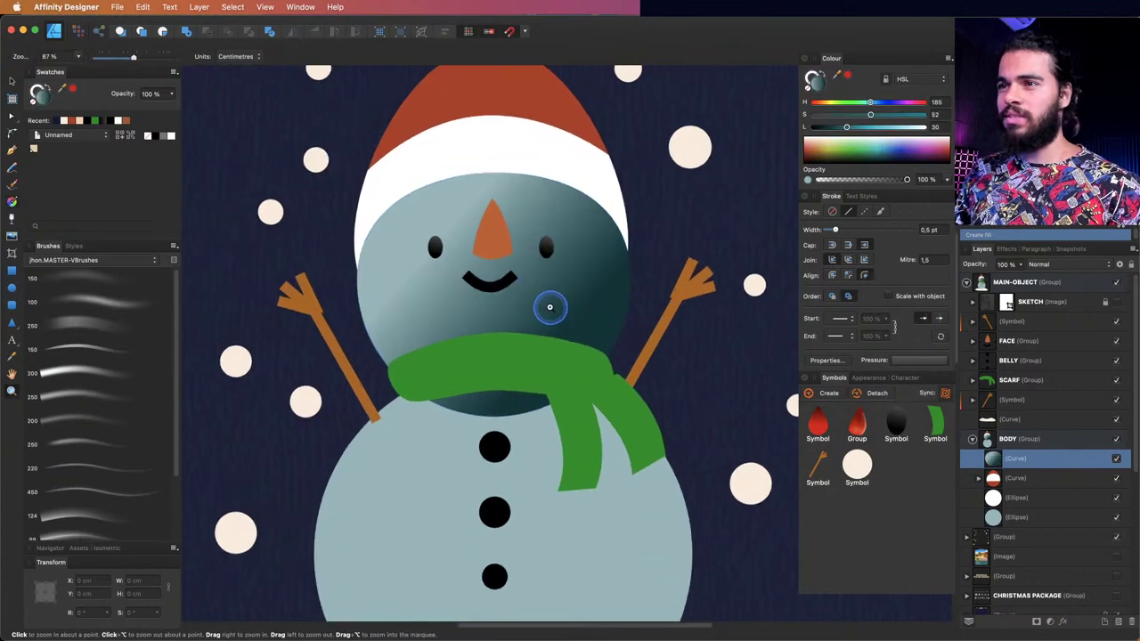
scroll(560, 297, up, 1)
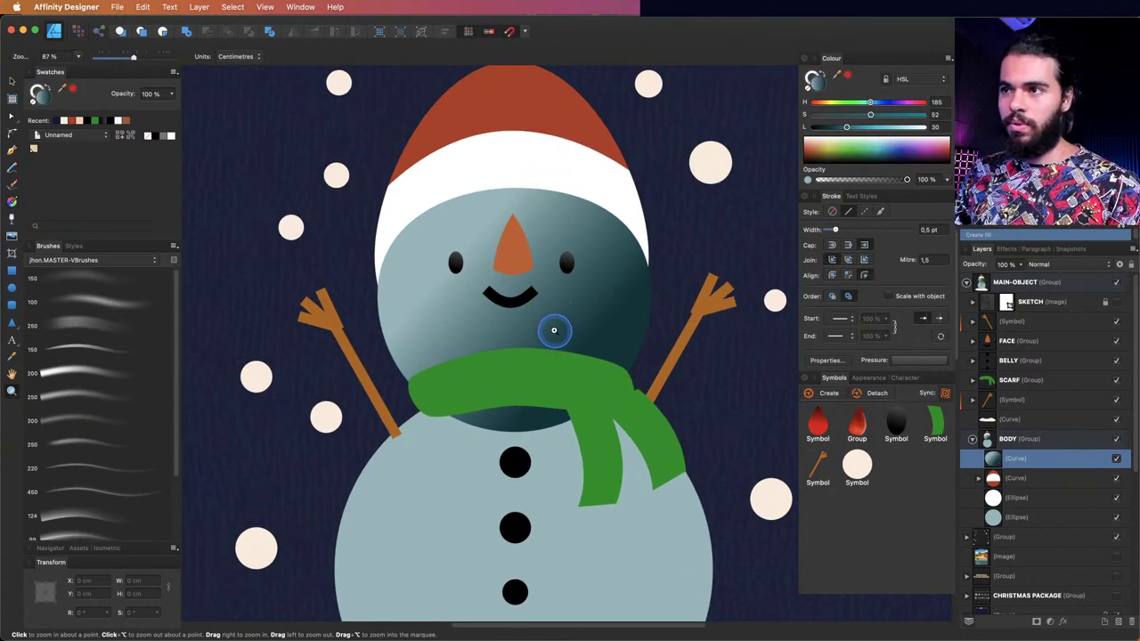
key(g)
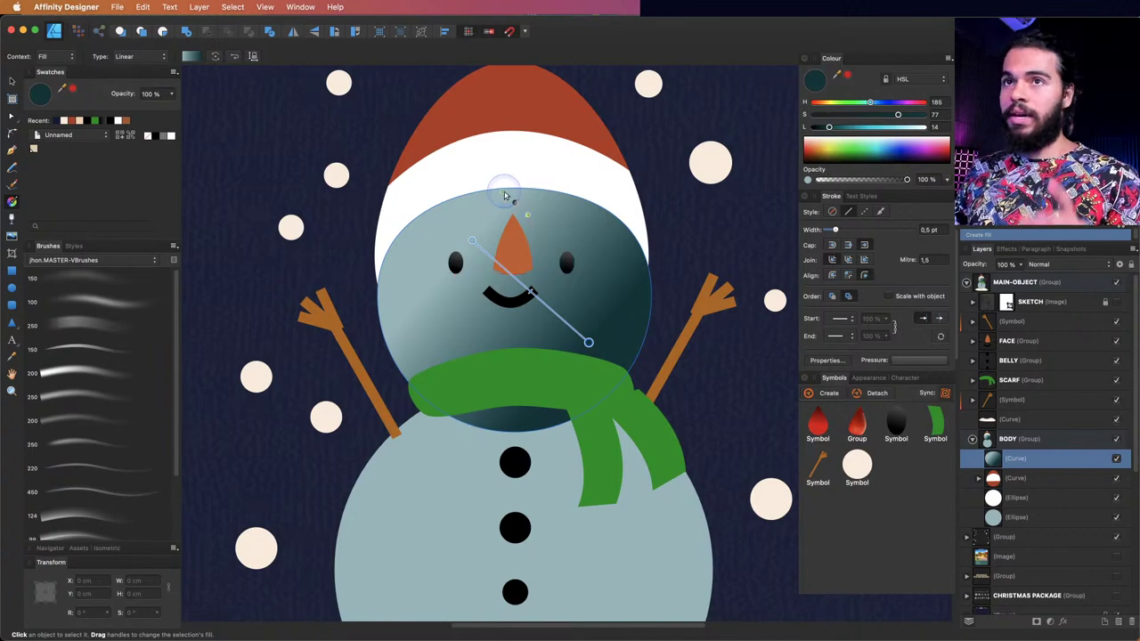
click(134, 56)
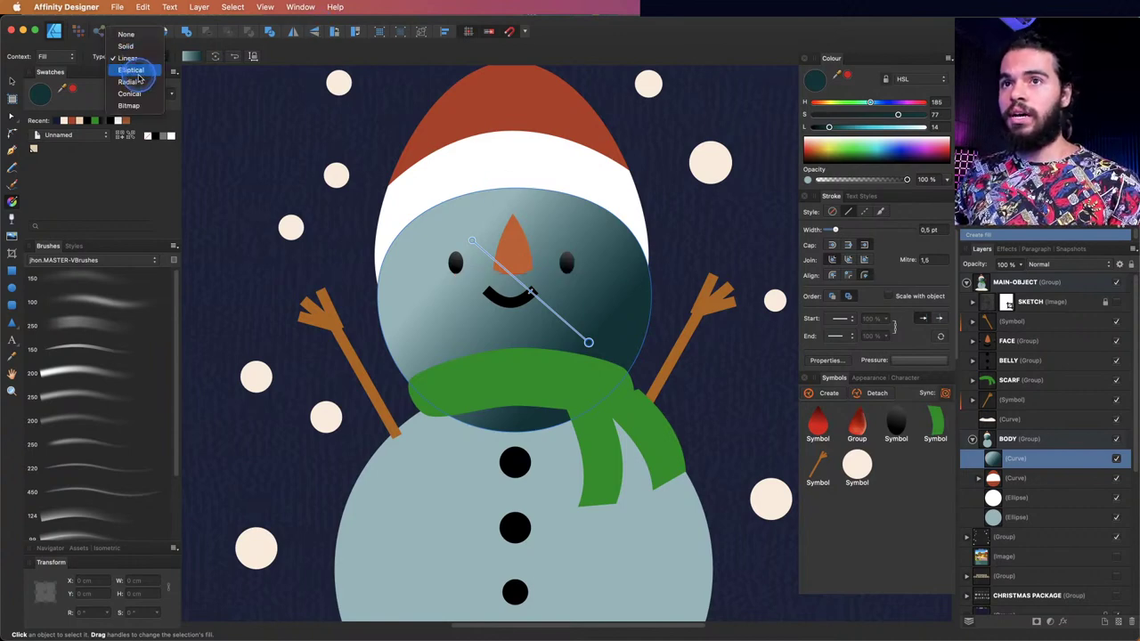
click(137, 74)
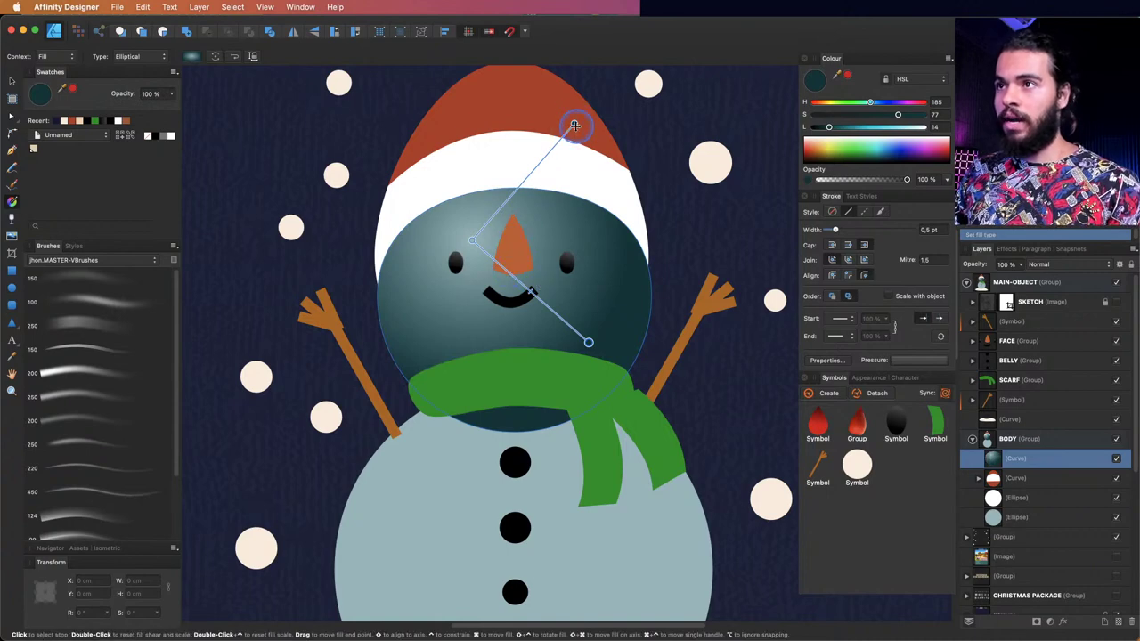
drag(596, 109, 596, 106)
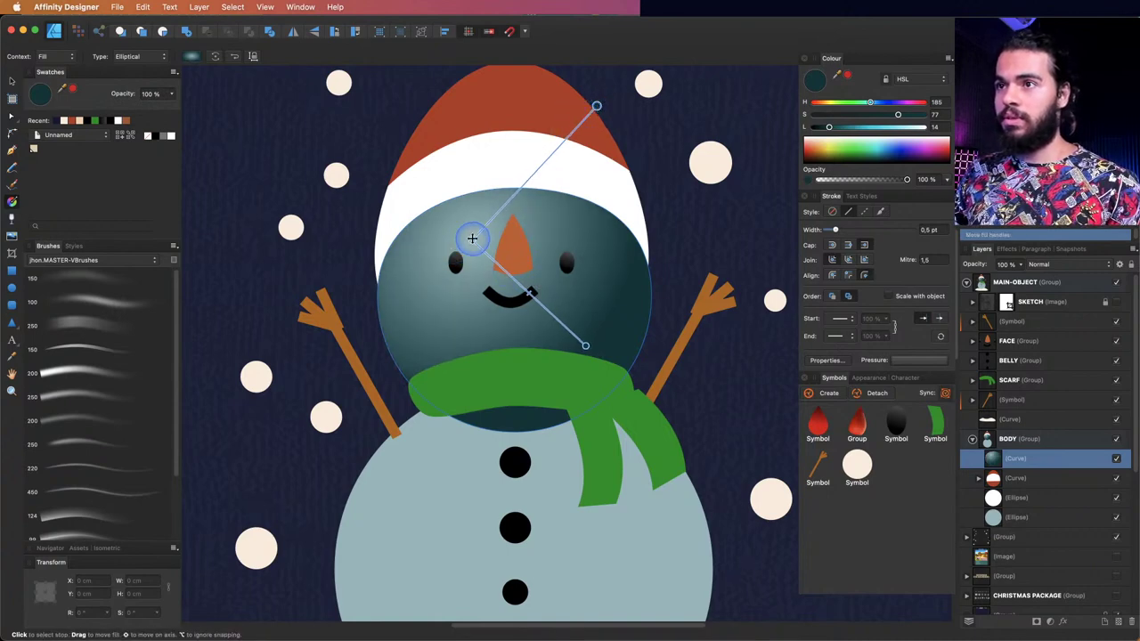
- Colour the head gradient's centre stop white and its outer stop blue, HSL 200, 77, 40
click(472, 240)
drag(918, 130, 927, 131)
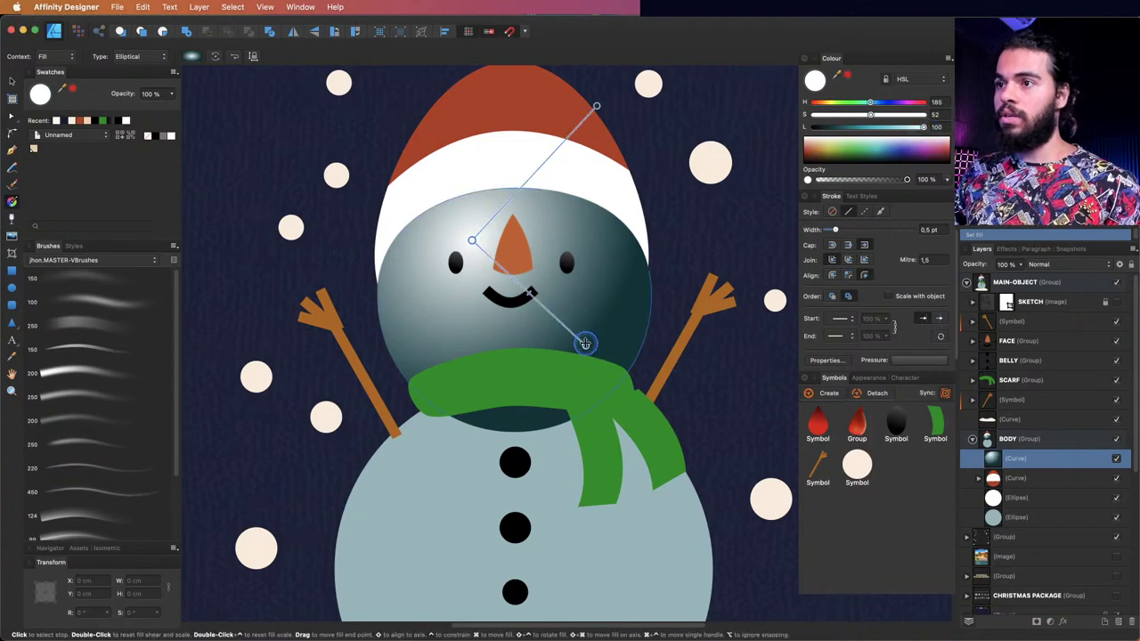
drag(925, 126, 875, 104)
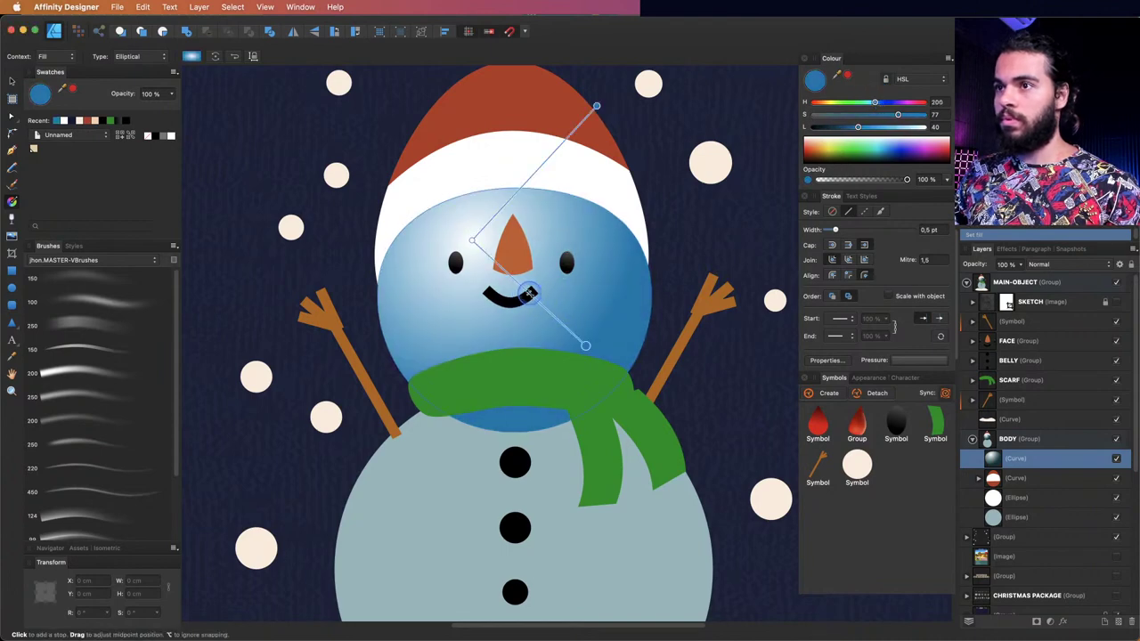
- Shift the head gradient's midpoint outward, extend its end to the scarf's right side, and nudge its centre toward the nose
key(super+z)
drag(548, 314, 541, 307)
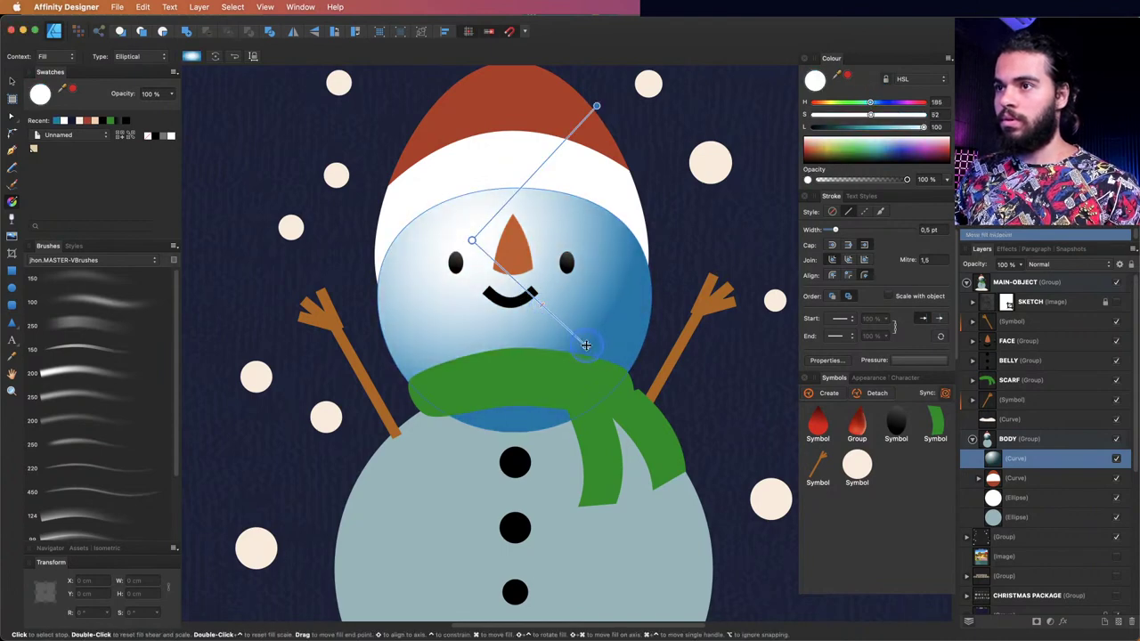
drag(620, 364, 617, 367)
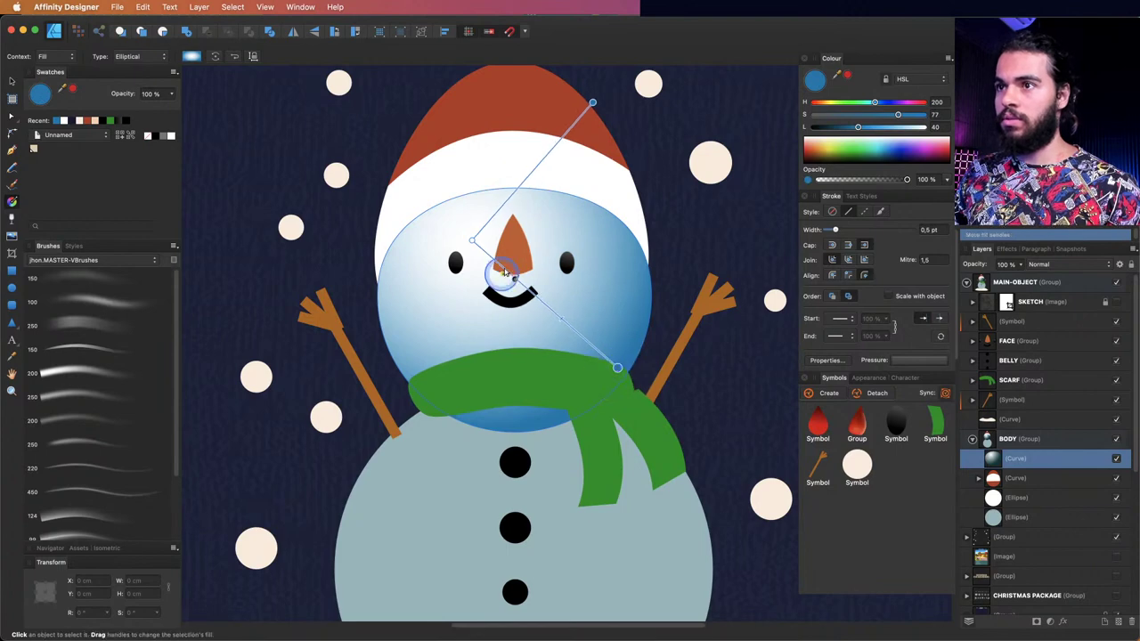
mouse_move(473, 239)
mouse_down()
mouse_move(497, 258)
mouse_move(481, 251)
mouse_up()
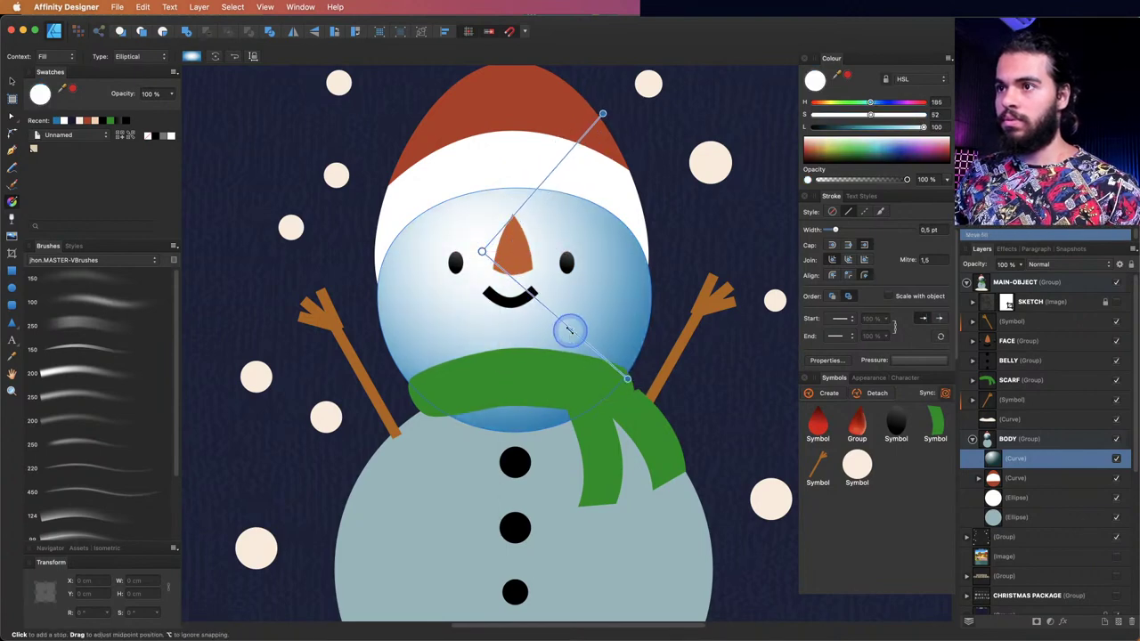
- Add a colour stop near the outer end of the head gradient and set the end stop's lightness to 66
click(602, 358)
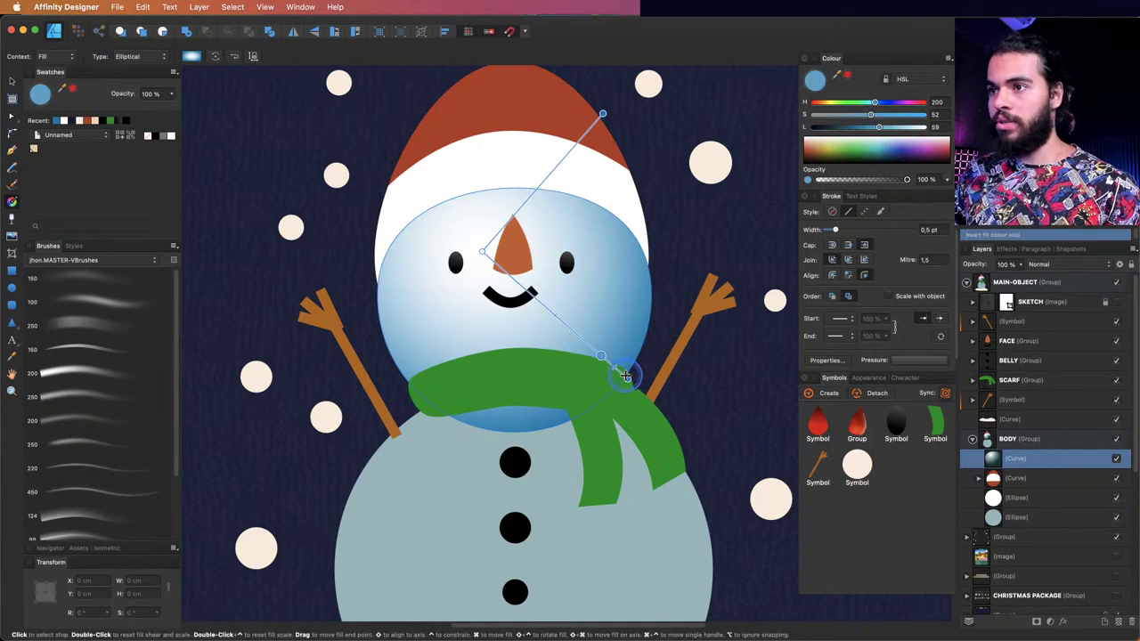
click(628, 381)
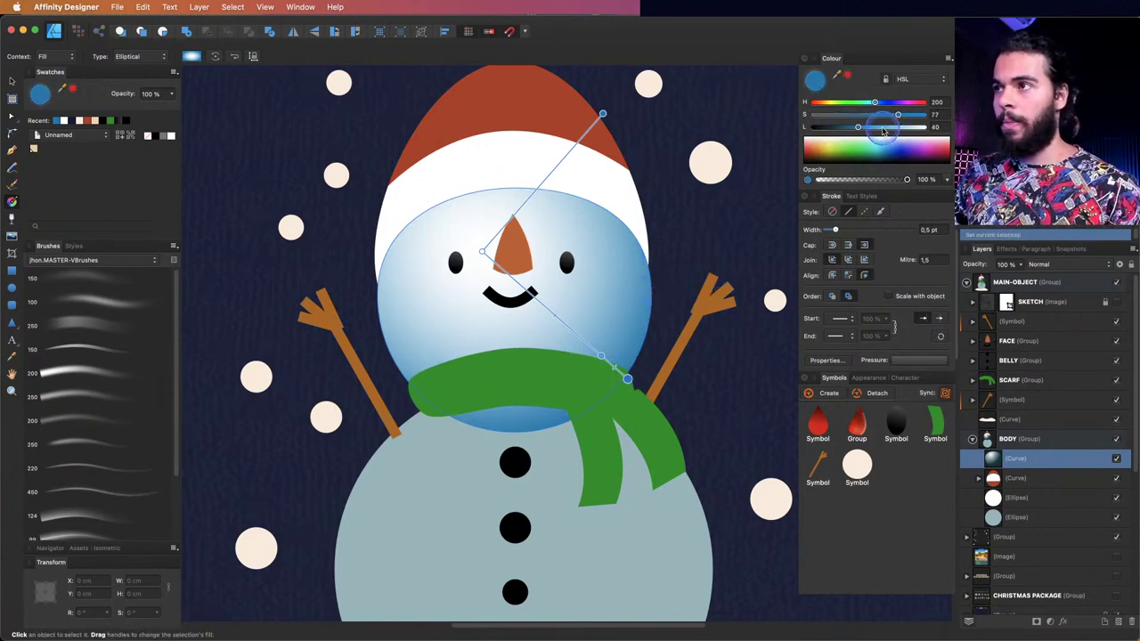
scroll(552, 323, up, 2)
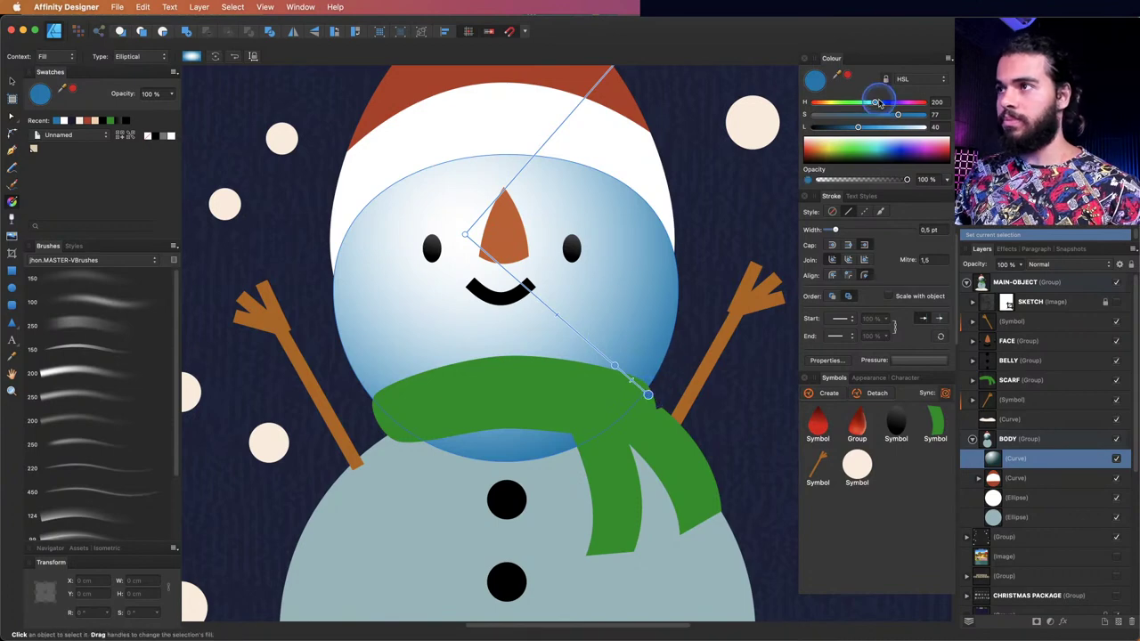
drag(857, 128, 882, 127)
drag(895, 129, 888, 131)
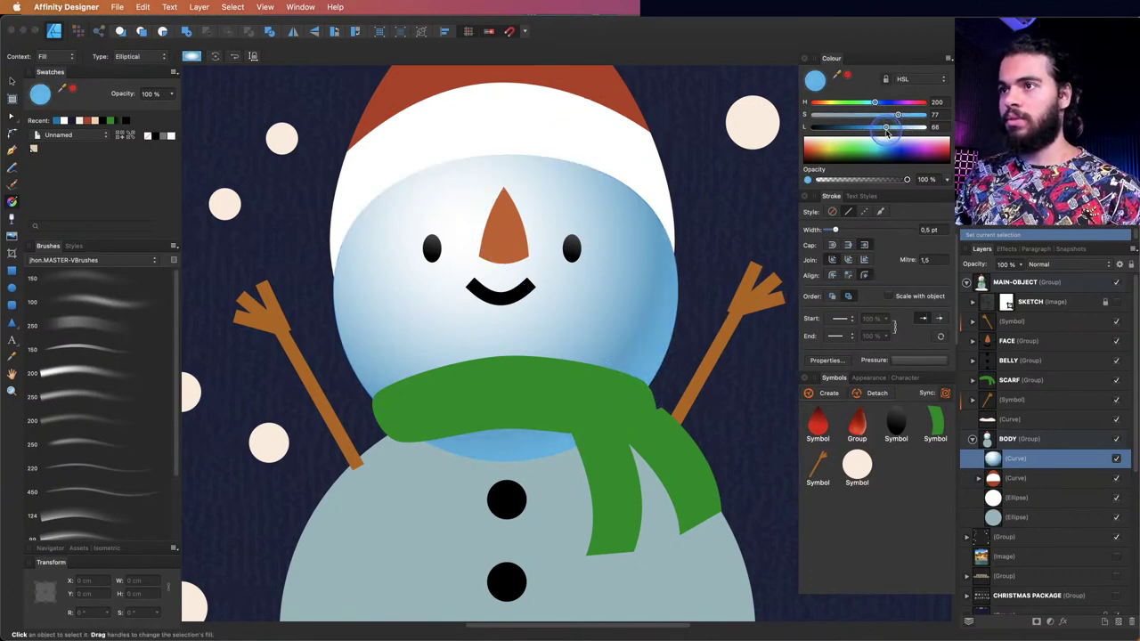
- Check the head's shading against the whole snowman and copy the head curve
key(z)
alt+click(575, 223)
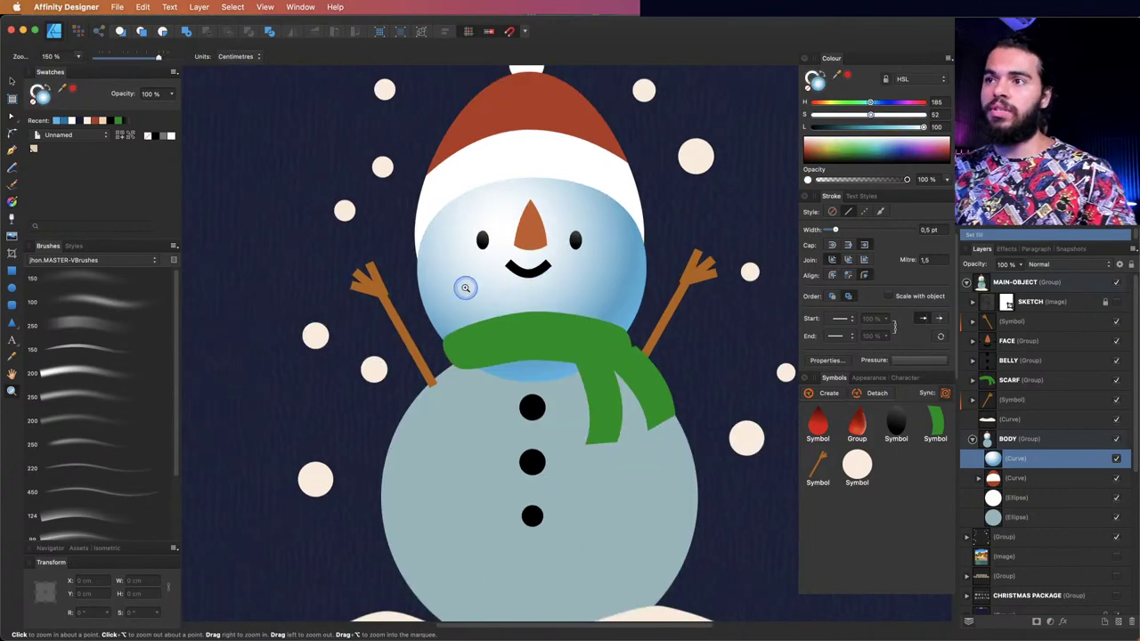
alt+click(465, 288)
click(575, 263)
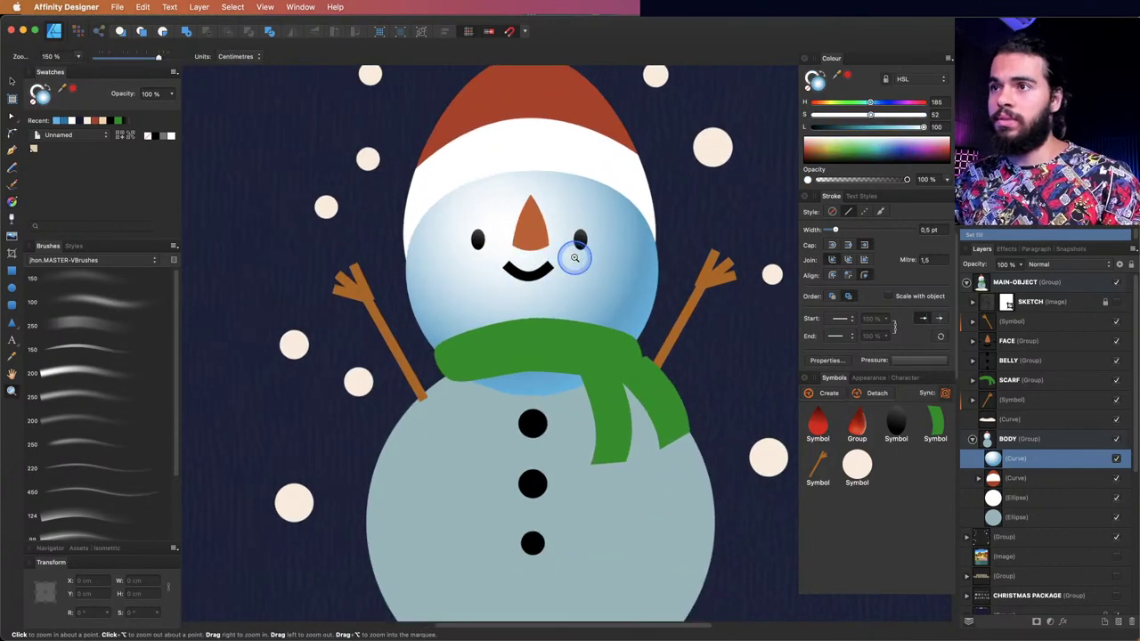
scroll(575, 258, right, 3)
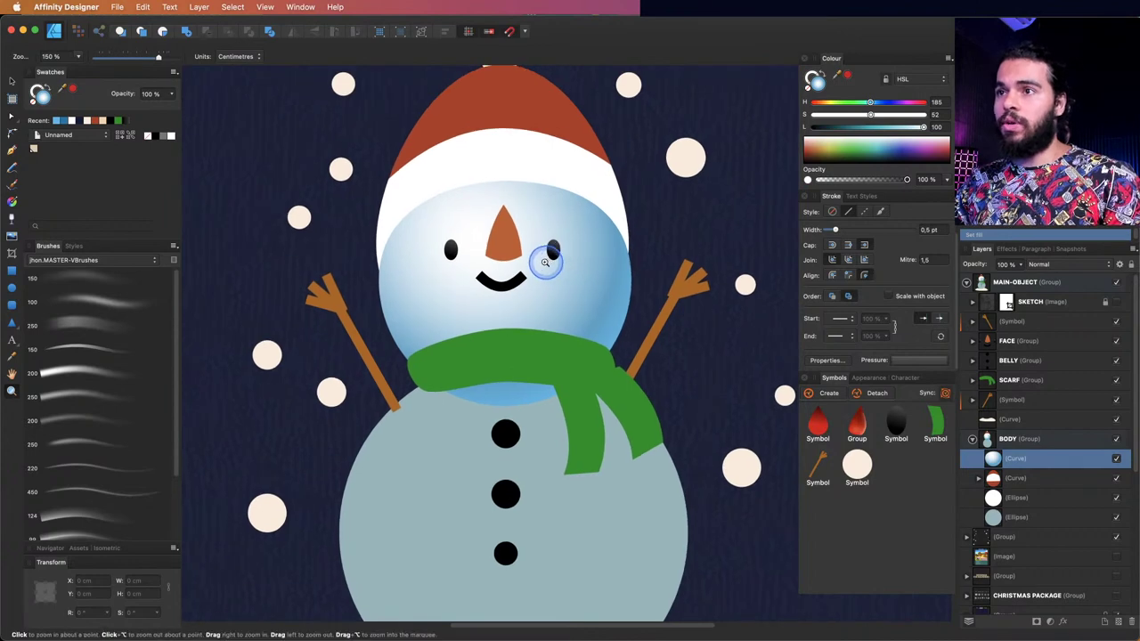
key(v)
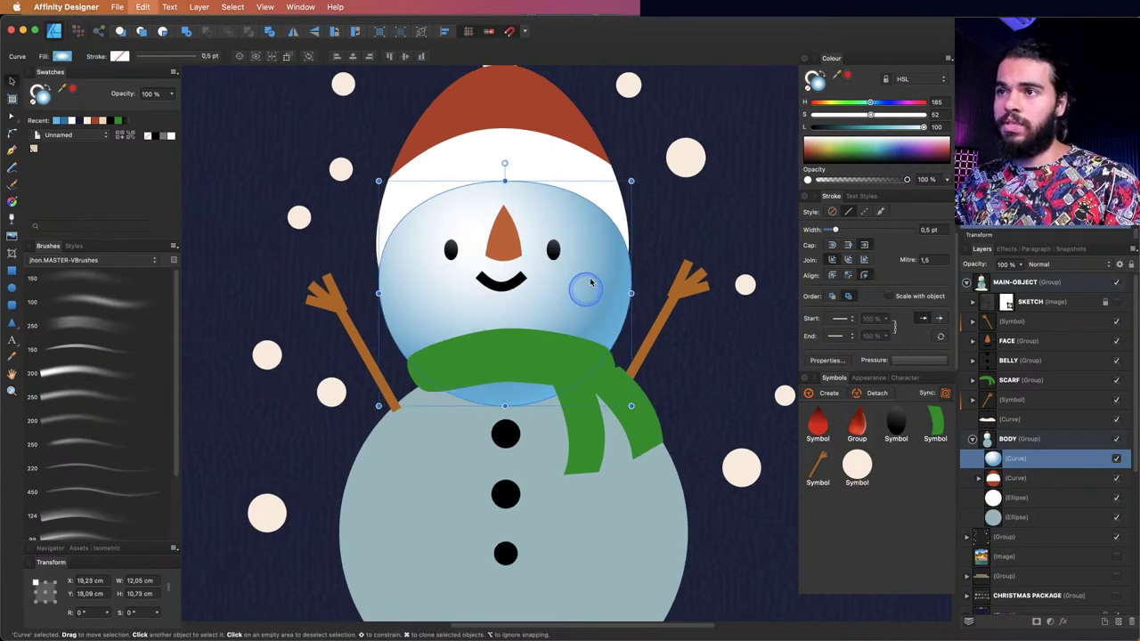
key(z)
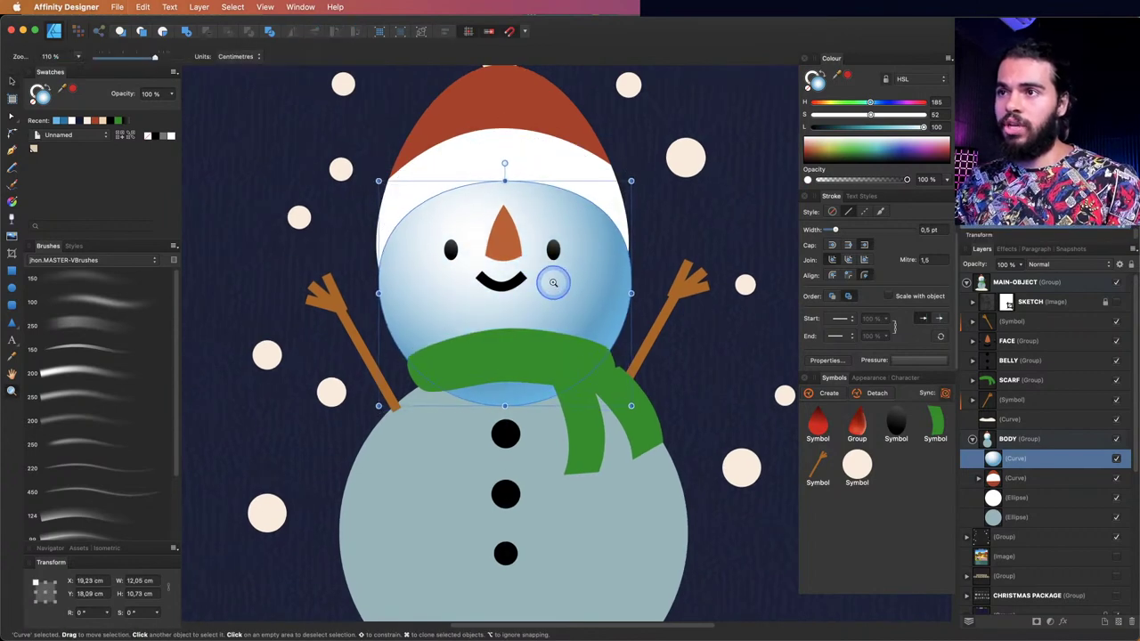
key(v)
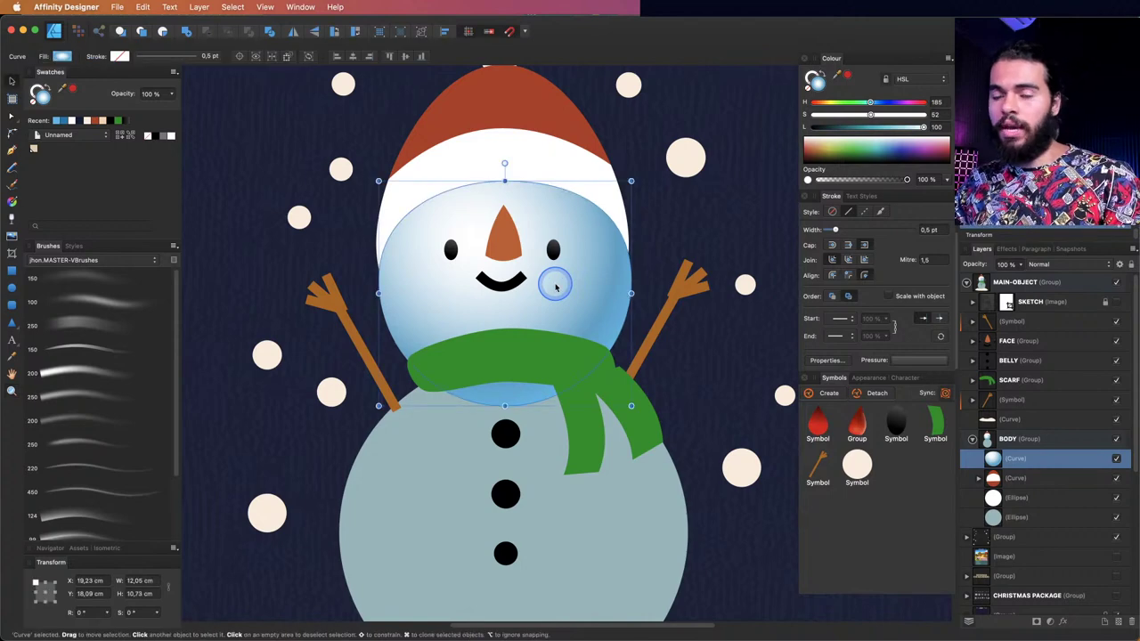
click(142, 6)
click(152, 71)
- Paste the copied head style onto the large lower body ellipse
drag(455, 296, 453, 280)
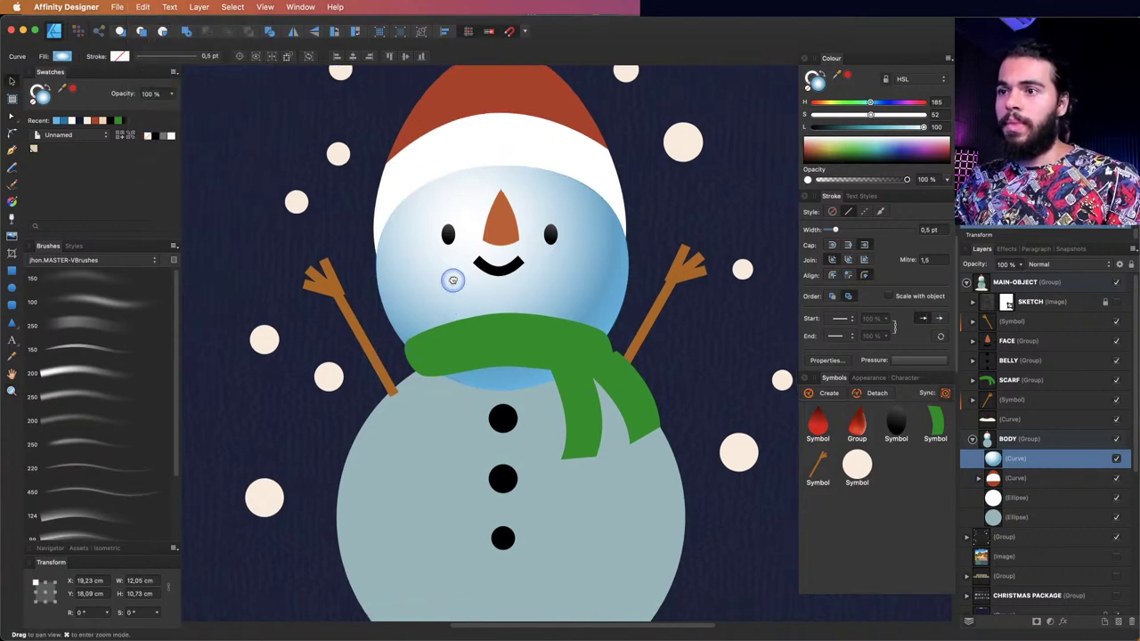
scroll(423, 400, down, 4)
click(429, 375)
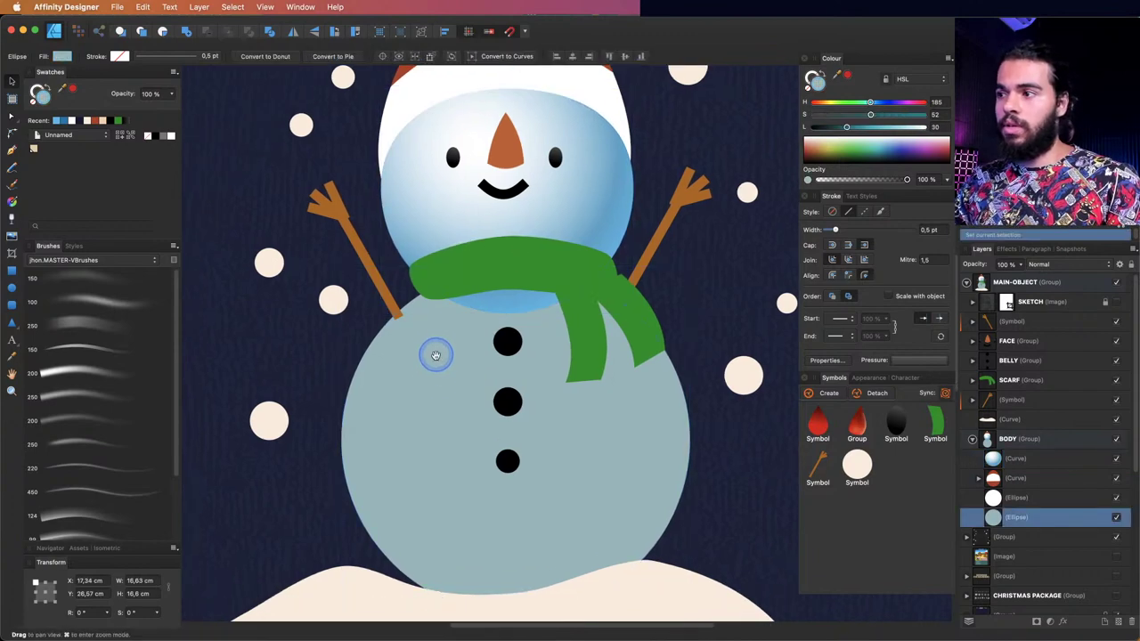
key(v)
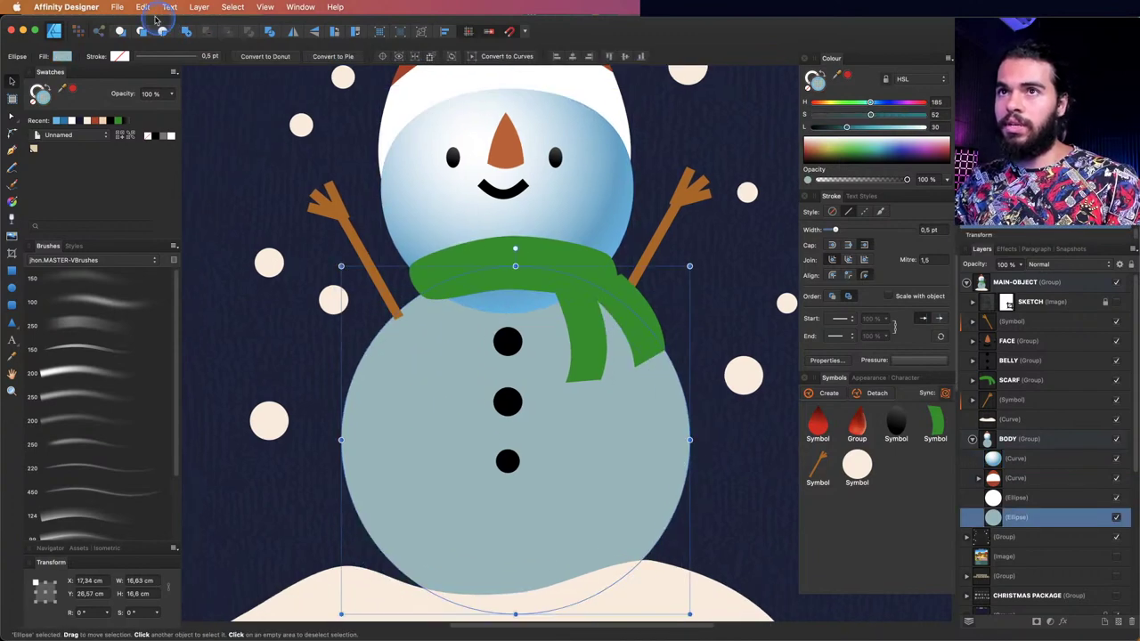
click(147, 8)
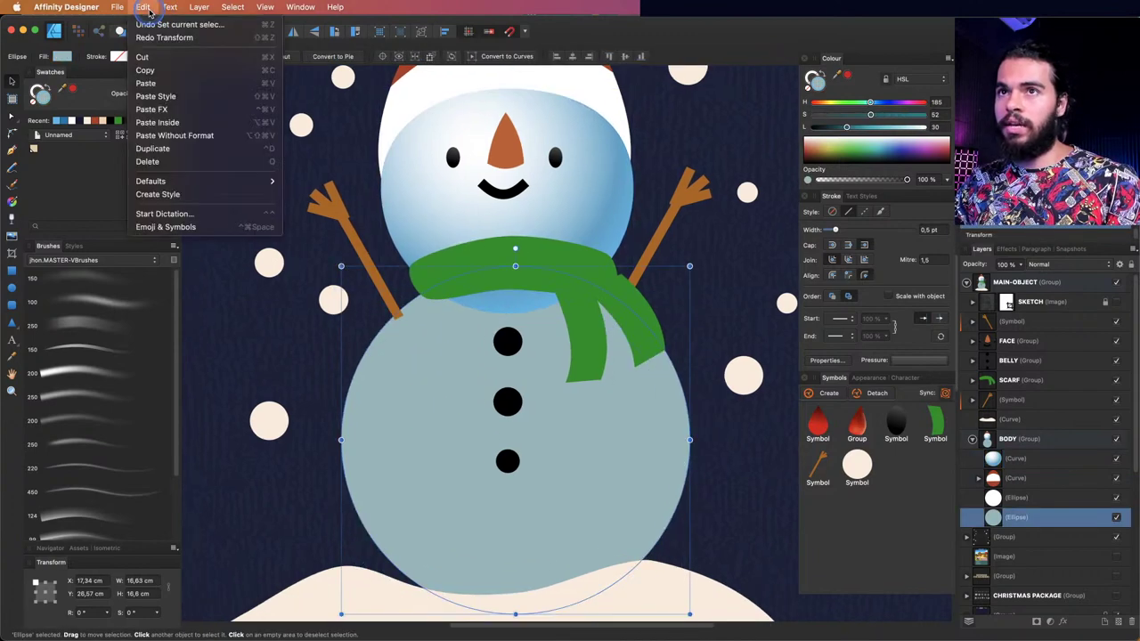
- Paste the copied blue-and-white gradient style onto the snowman's lower body ellipse
click(170, 104)
key(z)
alt+click(540, 285)
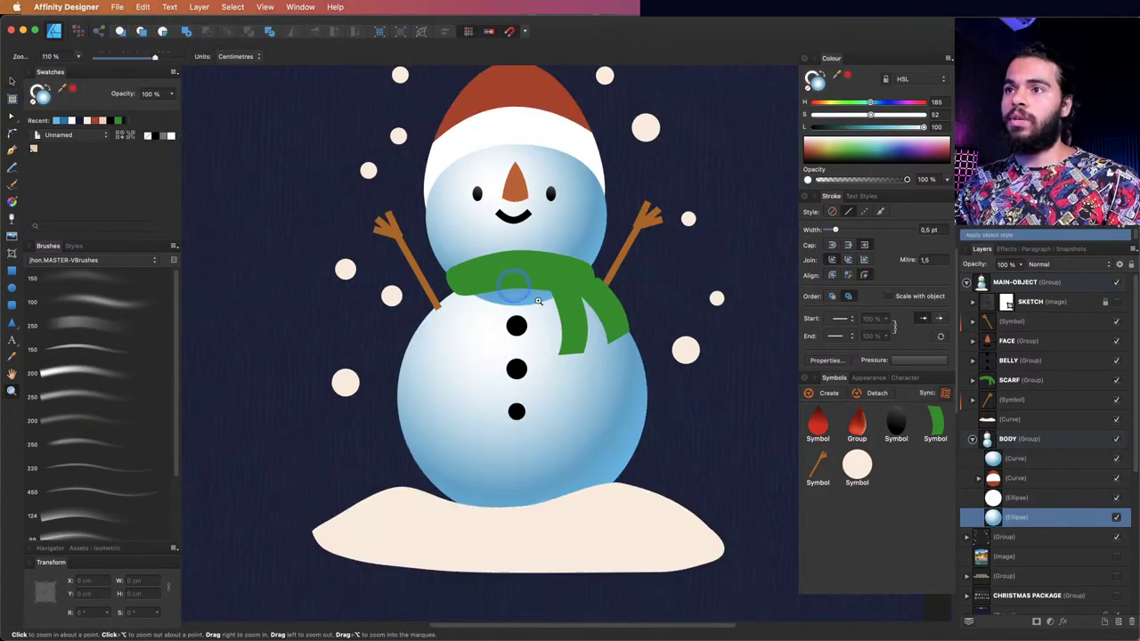
scroll(543, 312, up, 2)
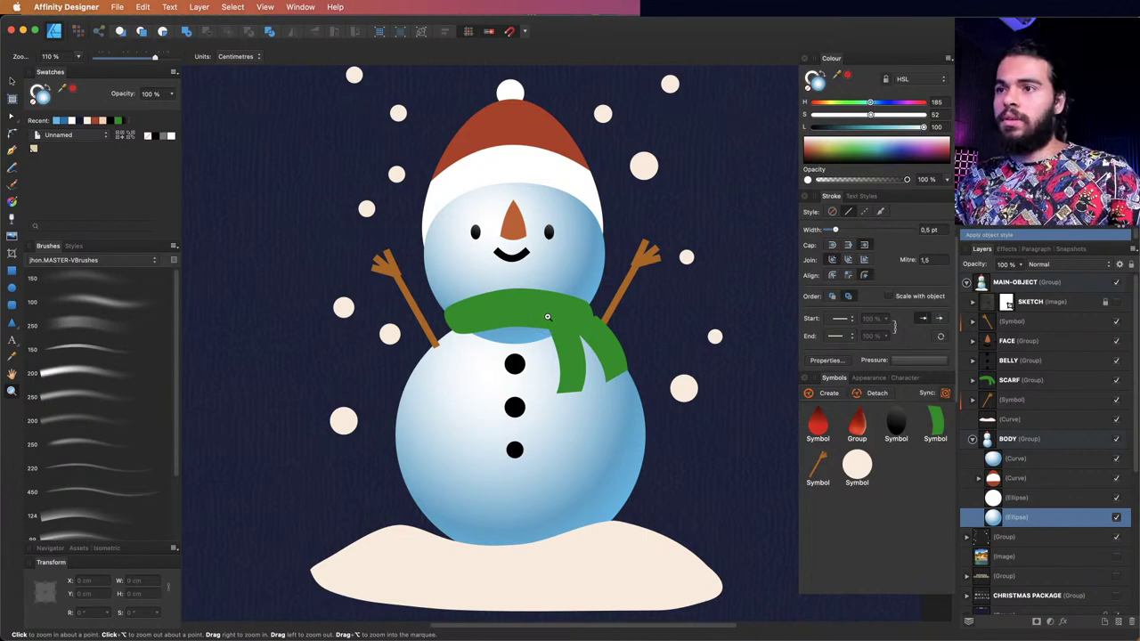
- Select the curve of the green scarf band around the snowman's neck
click(533, 307)
drag(542, 317, 551, 314)
key(v)
click(550, 314)
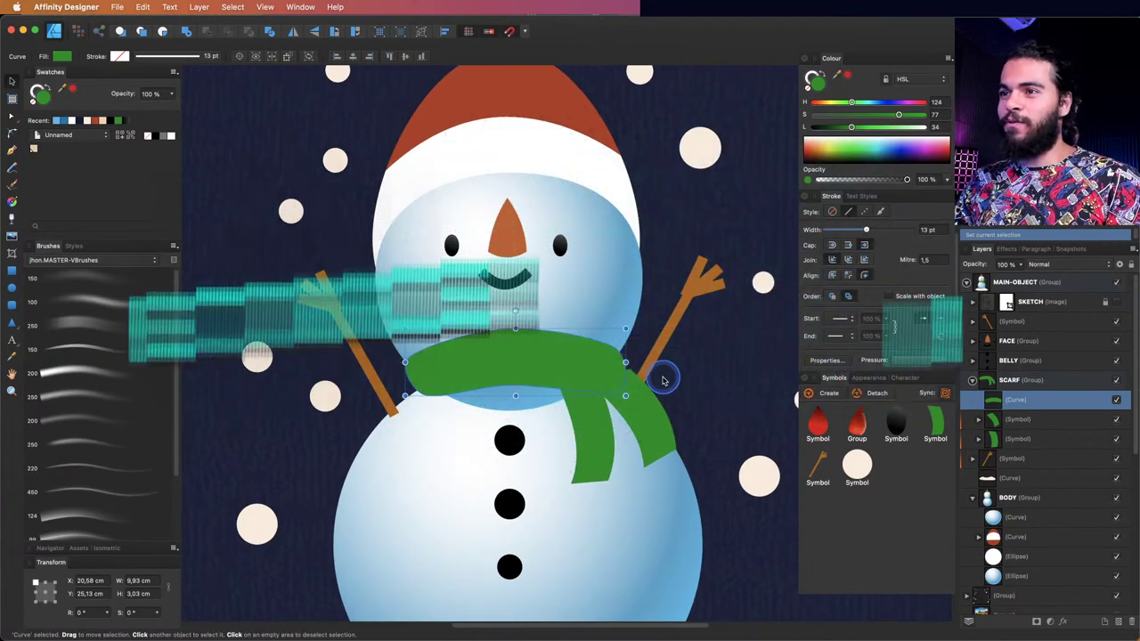
key(h)
drag(561, 284, 555, 311)
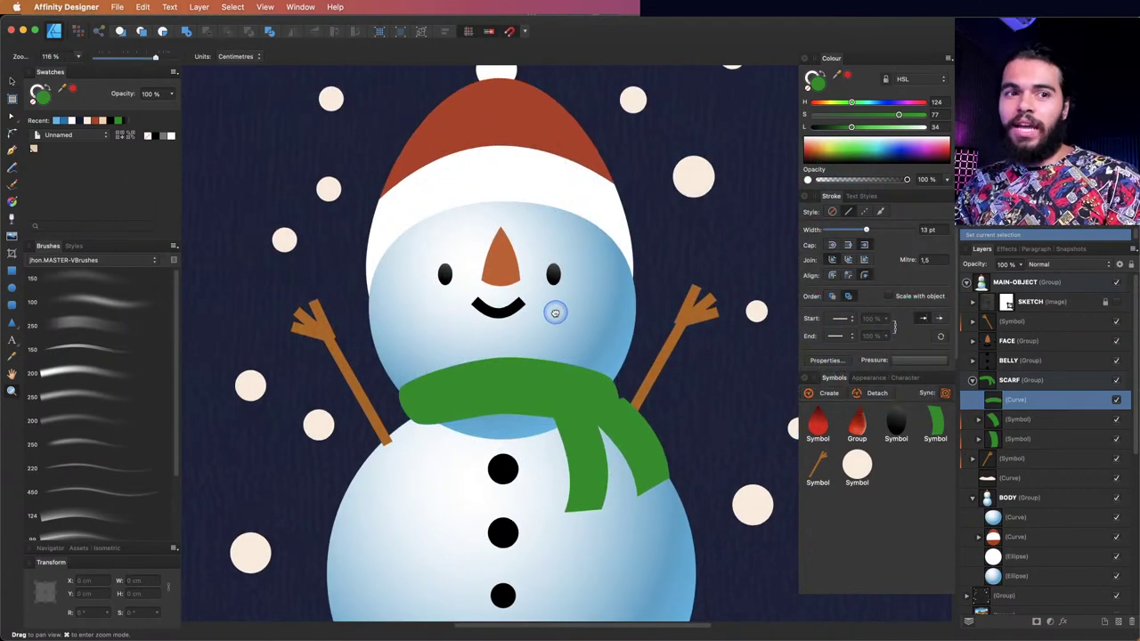
scroll(524, 348, up, 2)
scroll(524, 348, down, 1)
key(z)
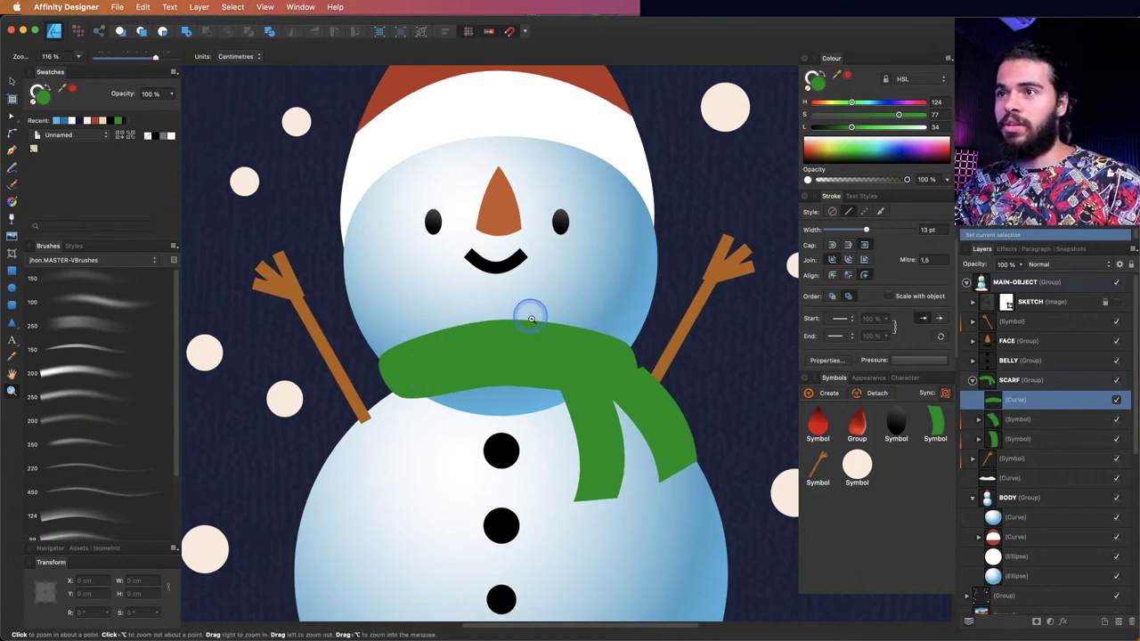
scroll(498, 350, up, 1)
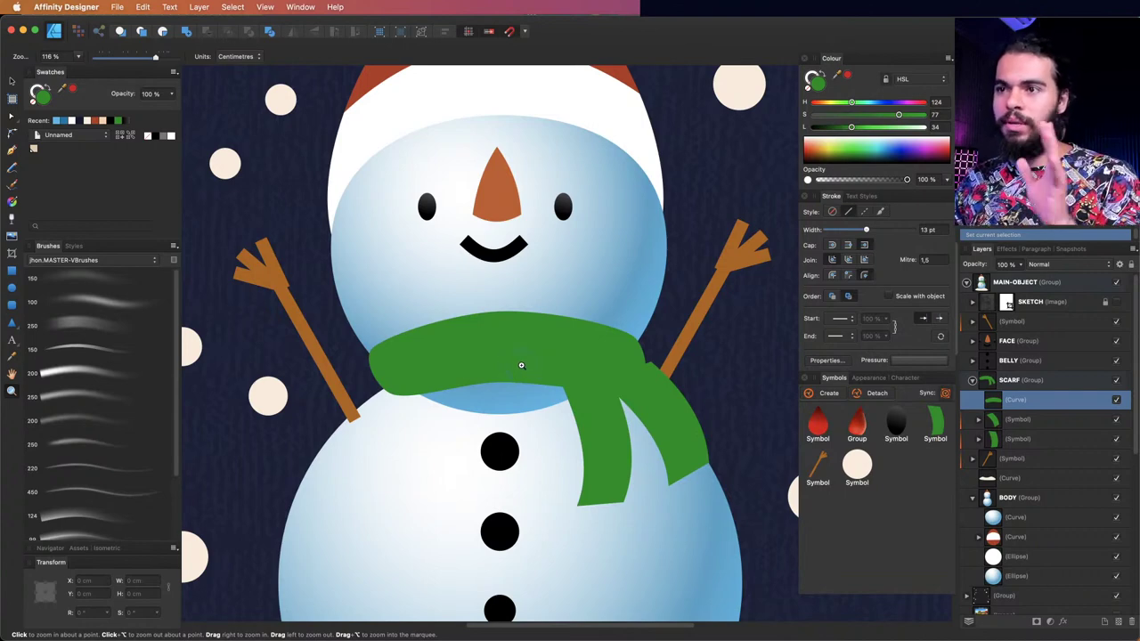
drag(483, 356, 509, 319)
key(v)
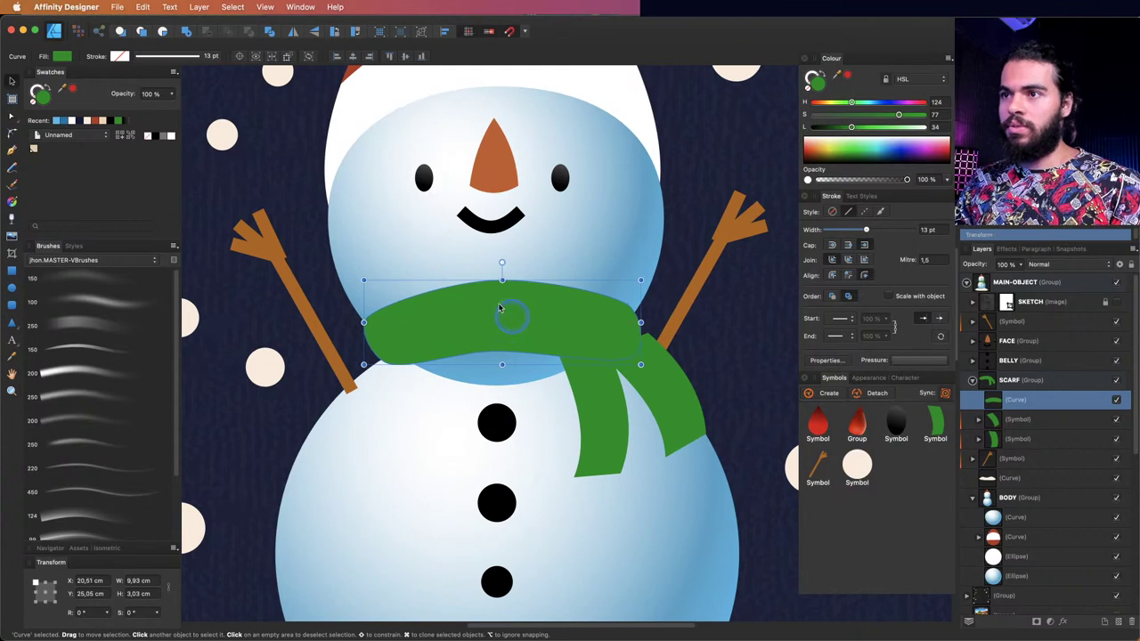
key(z)
click(458, 324)
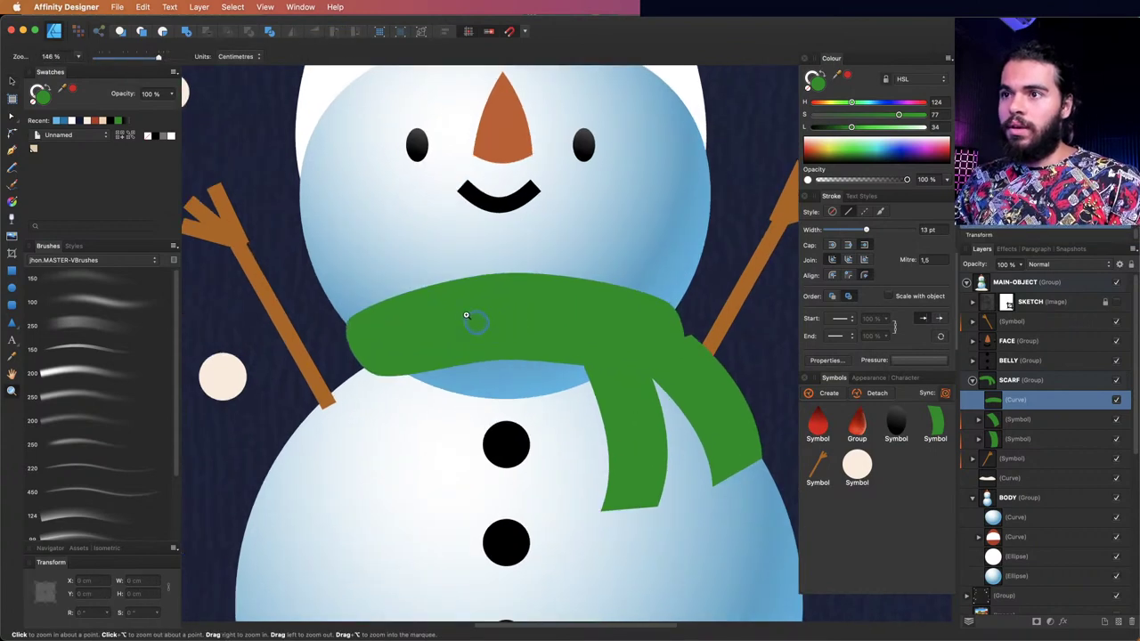
click(468, 316)
- Clear the selection and set the fill colour for new shapes to the stored red (H 356, S 76, L 48)
key(n)
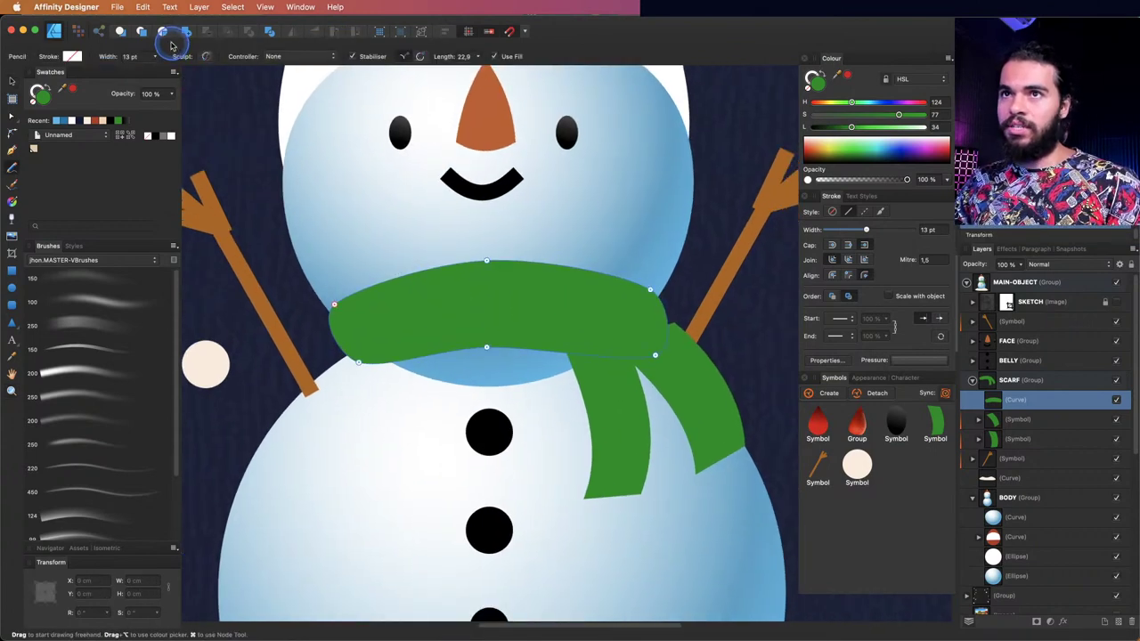
key(super+d)
click(850, 79)
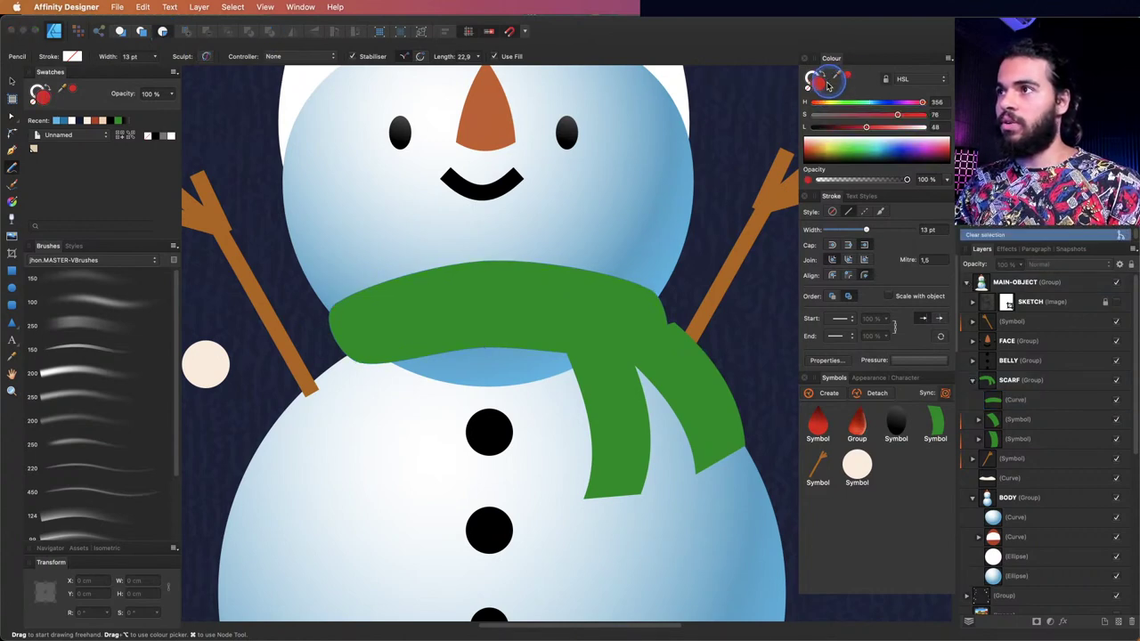
- Draw a red stripe with the Pencil tool inside the scarf's neck band, near its rounded outer end
key(v)
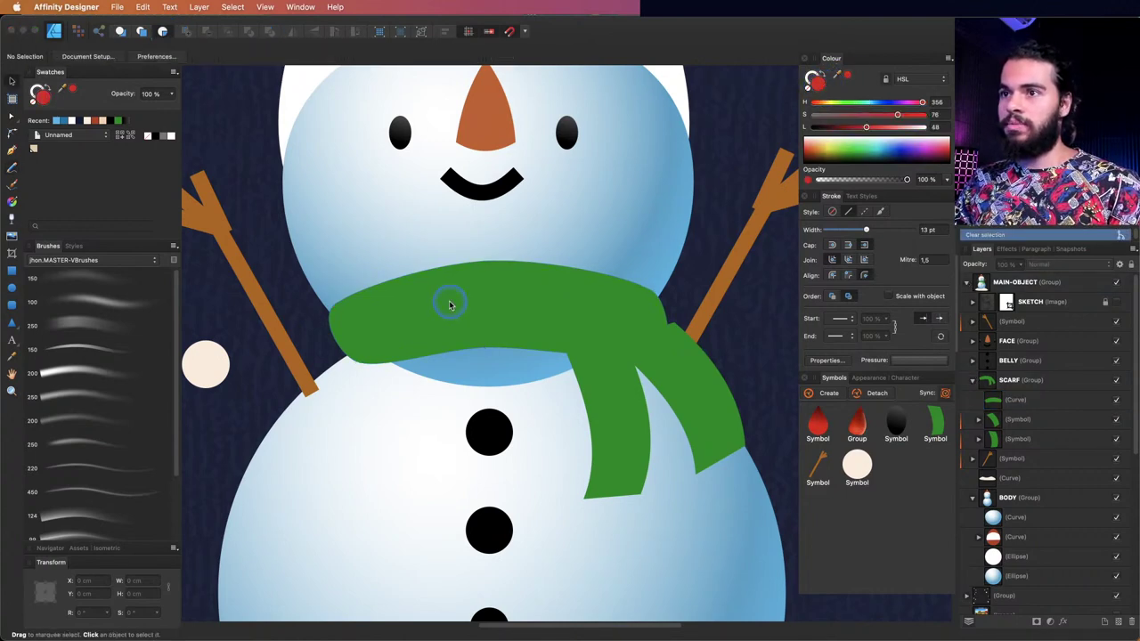
click(450, 304)
key(n)
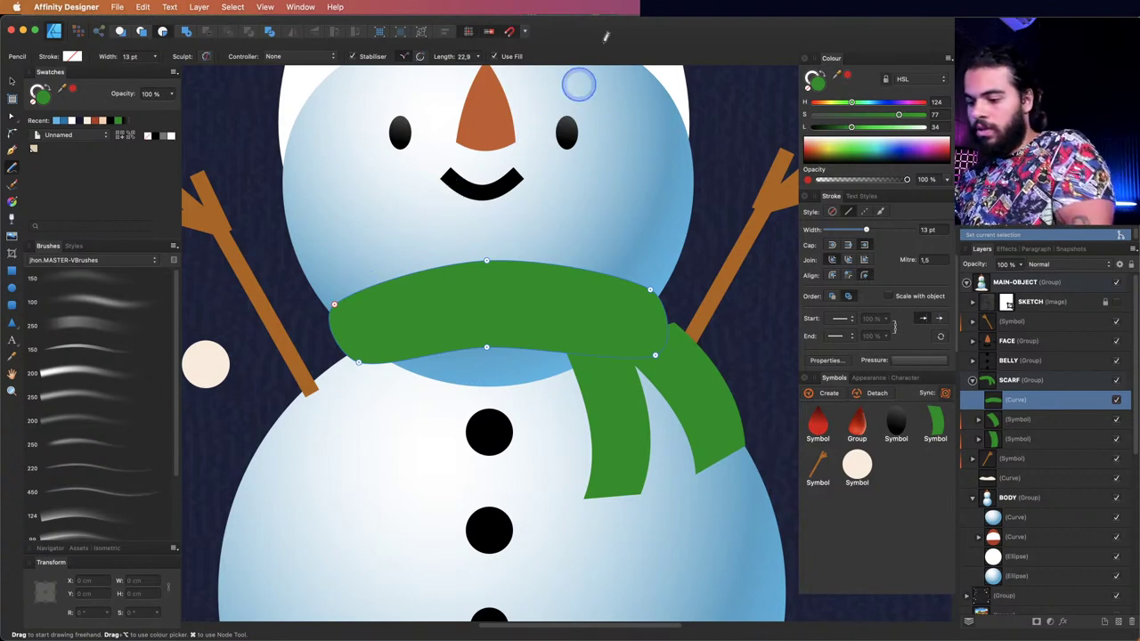
scroll(402, 288, down, 1)
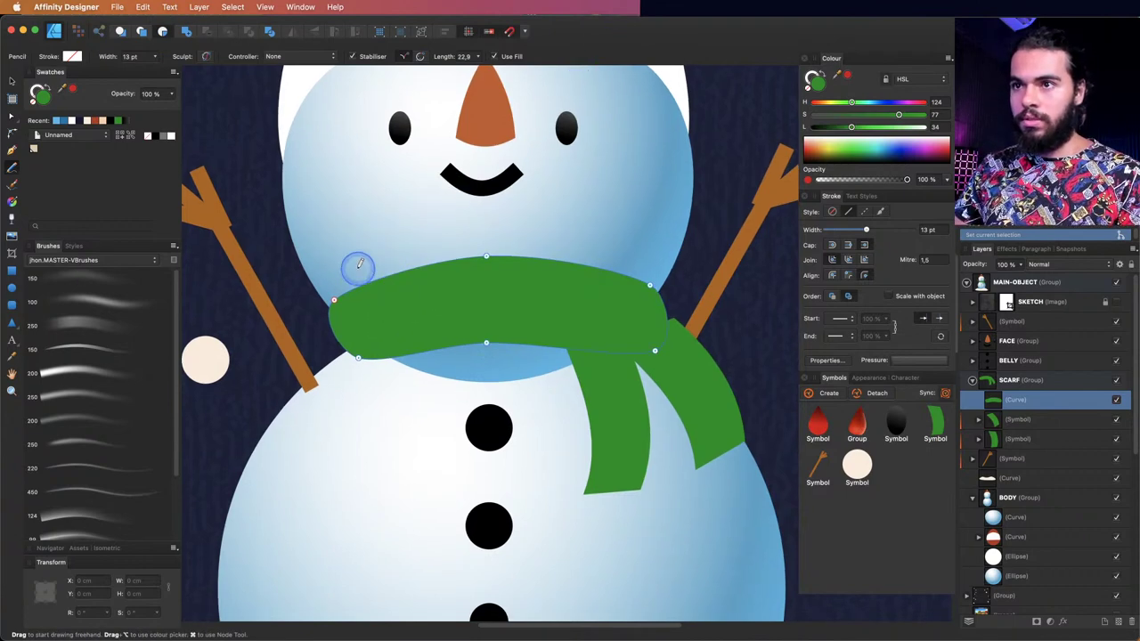
mouse_move(357, 271)
mouse_down()
mouse_move(412, 393)
mouse_move(435, 384)
mouse_up()
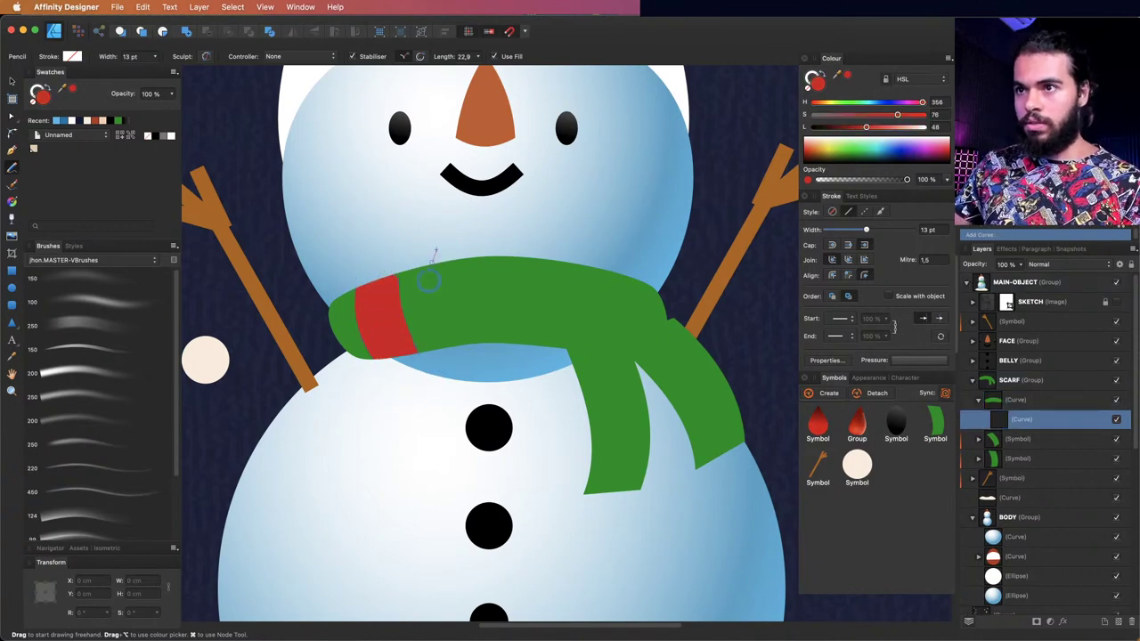
- Undo a first attempt at the second red stripe and draw two more stripes across the middle and far end of the scarf band
mouse_move(437, 246)
mouse_down()
mouse_move(456, 384)
mouse_move(521, 378)
mouse_up()
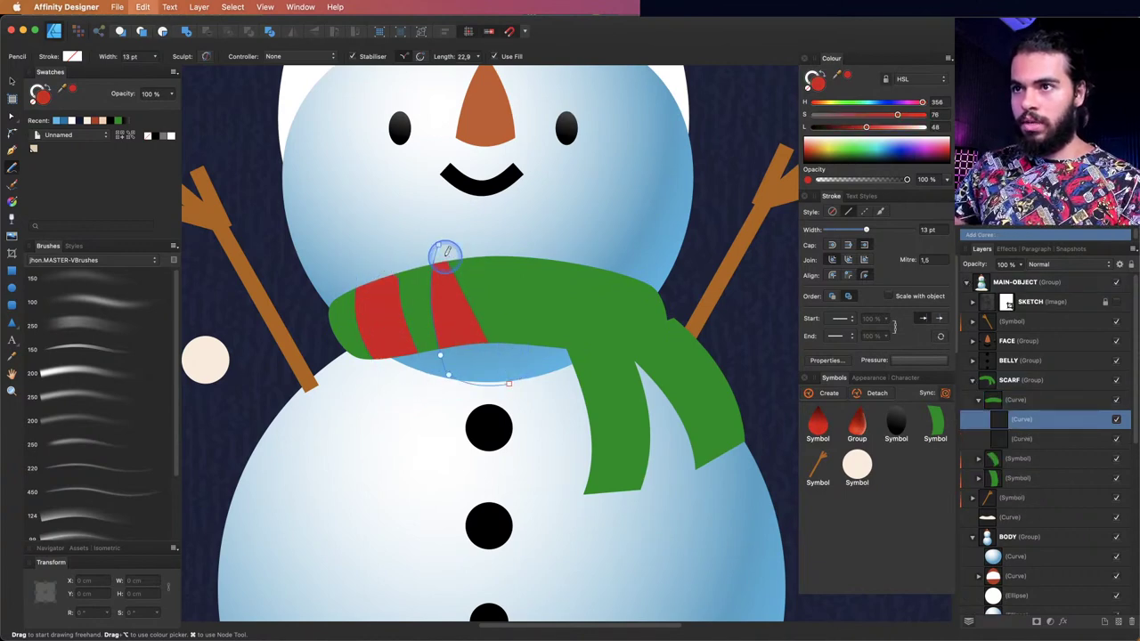
key(super+z)
mouse_move(447, 259)
mouse_down()
mouse_move(453, 327)
mouse_move(476, 377)
mouse_move(535, 386)
mouse_move(531, 240)
mouse_move(513, 228)
mouse_move(470, 235)
mouse_move(570, 271)
mouse_move(575, 286)
mouse_move(552, 378)
mouse_move(622, 383)
mouse_move(647, 299)
mouse_move(632, 250)
mouse_move(591, 246)
mouse_move(632, 256)
mouse_move(364, 330)
mouse_up()
- Apply a linear gradient to the scarf's green neck band, running from green at its upper edge to dark green at its lower edge
key(z)
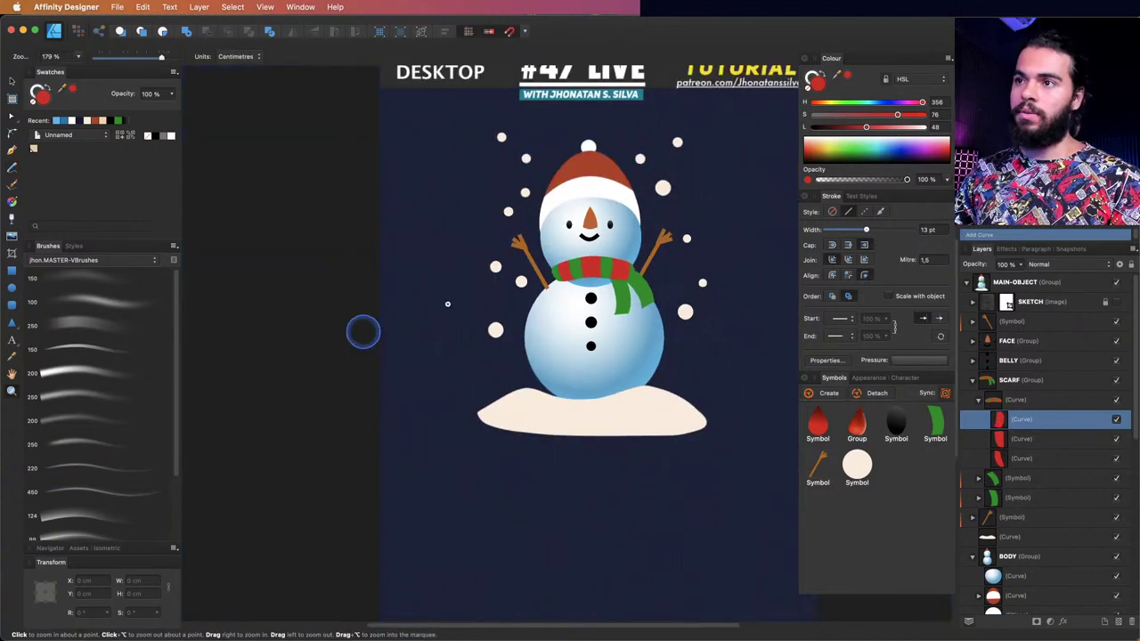
click(611, 289)
click(543, 313)
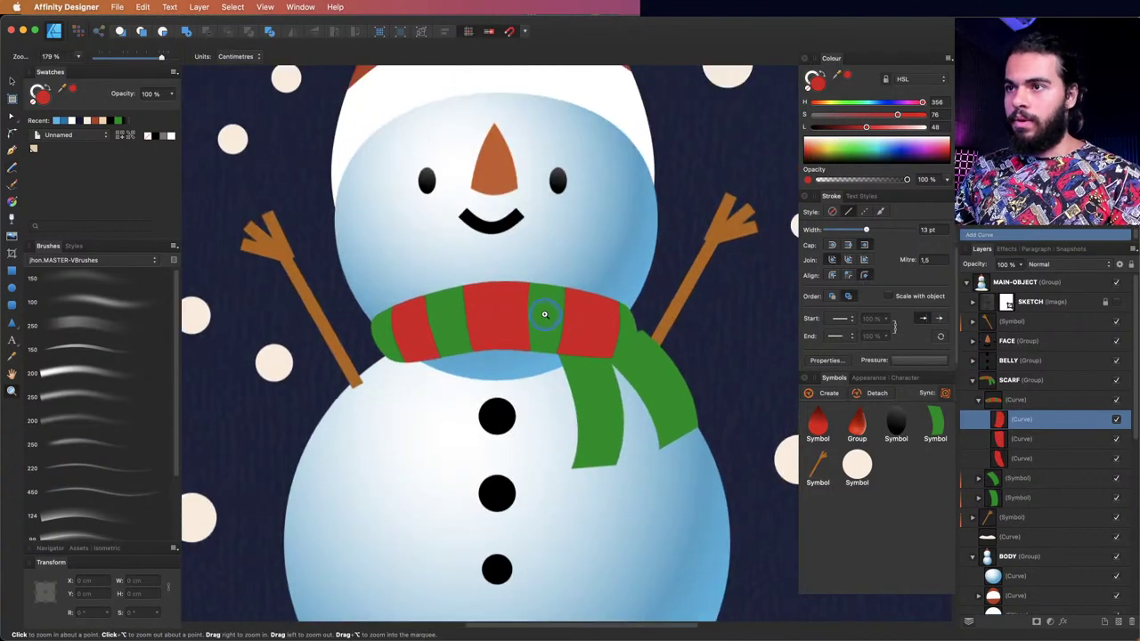
click(565, 324)
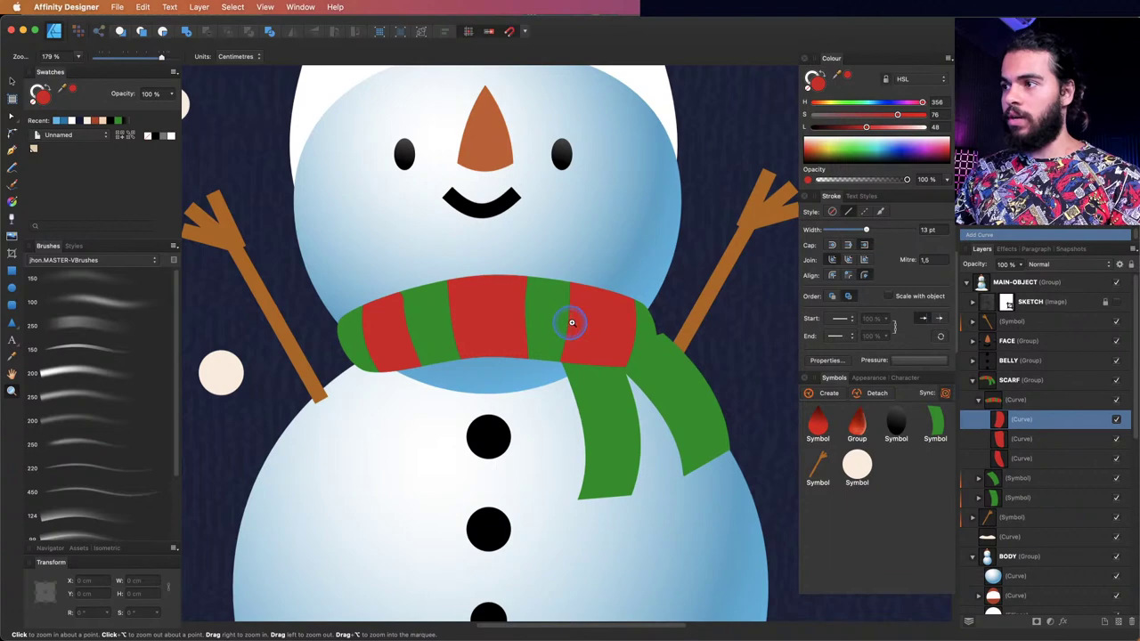
click(1015, 400)
click(898, 411)
key(v)
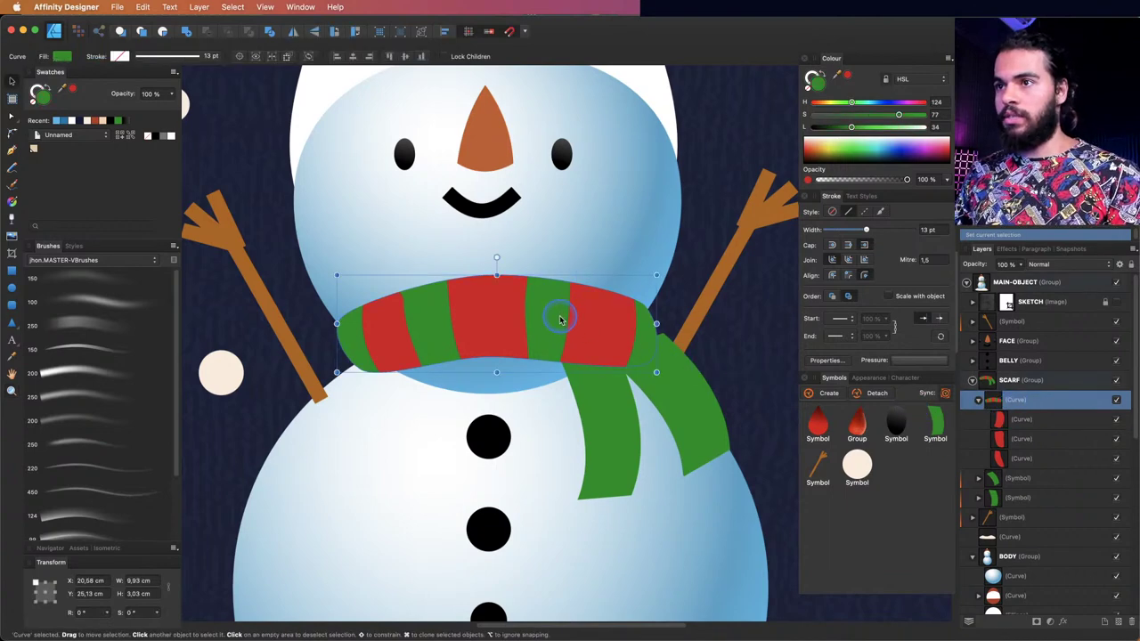
key(g)
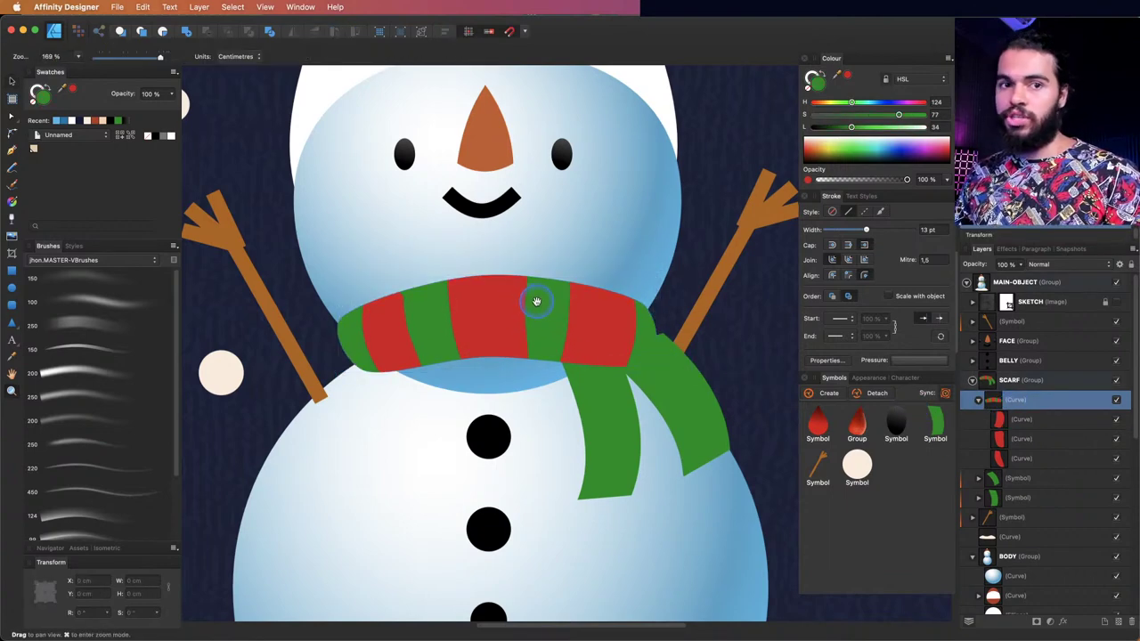
scroll(535, 297, up, 2)
drag(491, 323, 496, 383)
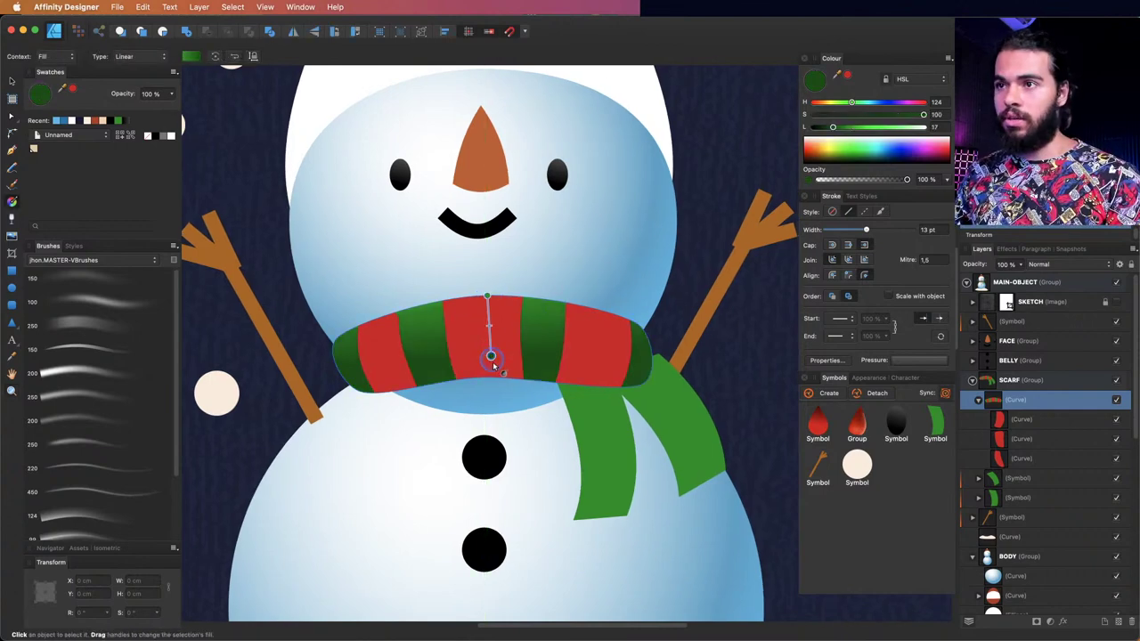
- Tilt and lengthen the green band's gradient by moving both ends, and set the lightness of its light stop to 39
drag(488, 296, 475, 304)
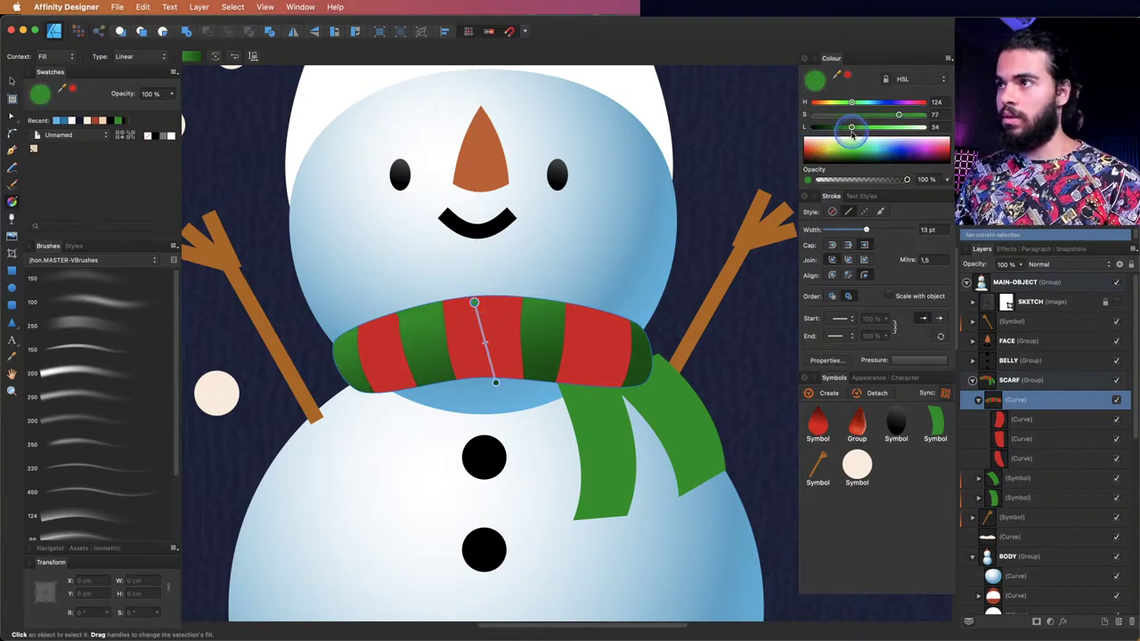
drag(853, 129, 864, 131)
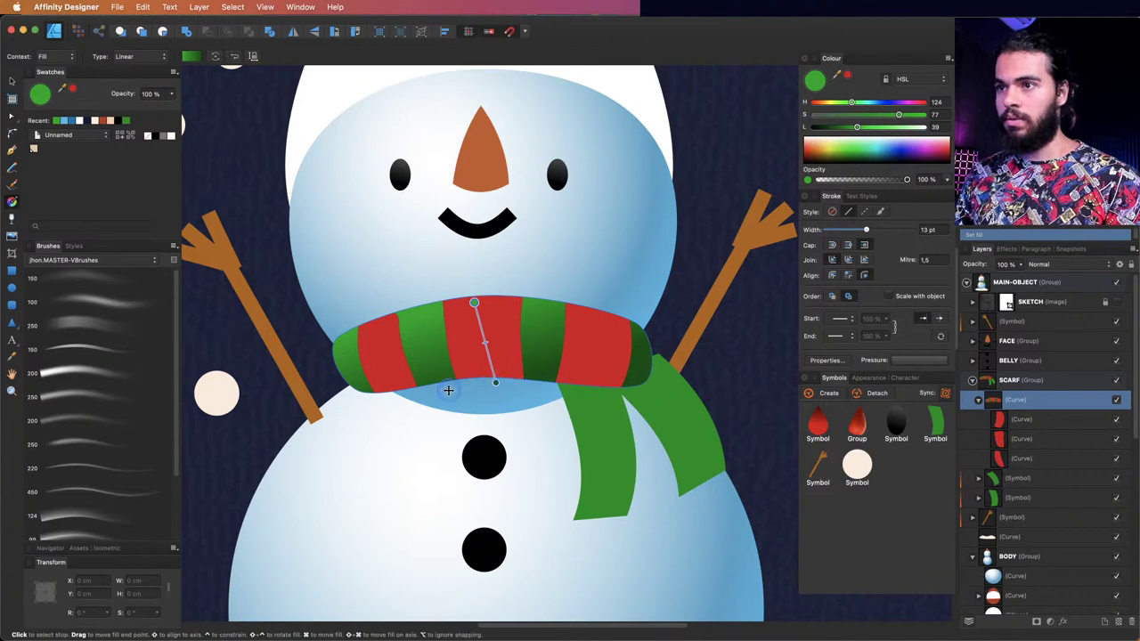
drag(495, 384, 505, 398)
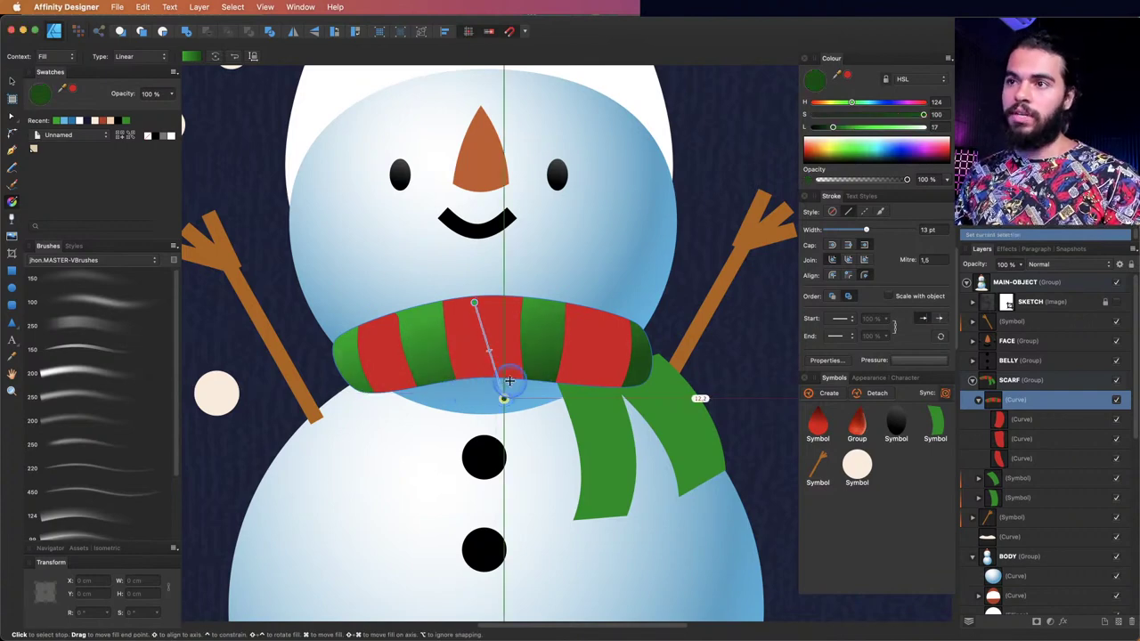
key(z)
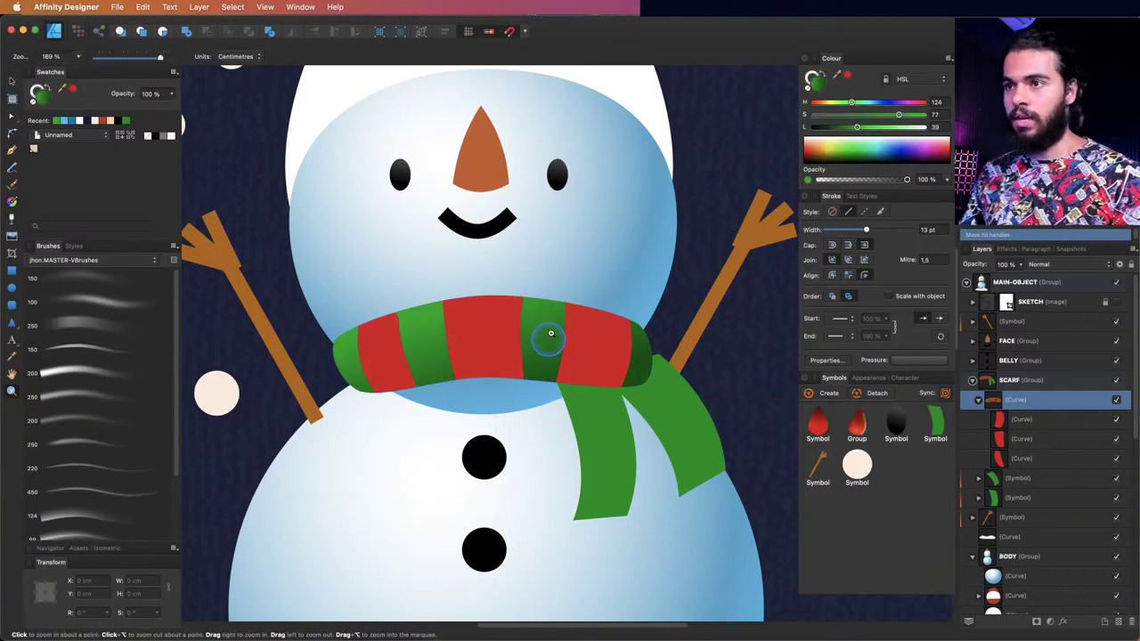
- Apply a linear gradient to all three red scarf stripes together, fading from red at the upper edge to dark red at the lower edge
key(v)
click(513, 342)
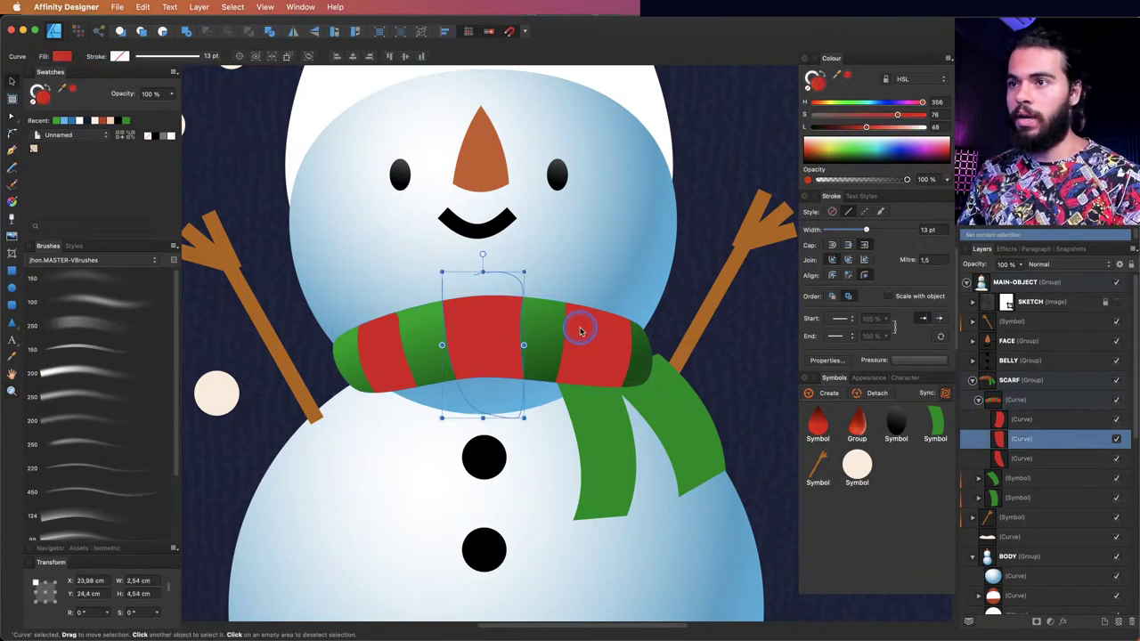
shift+click(596, 345)
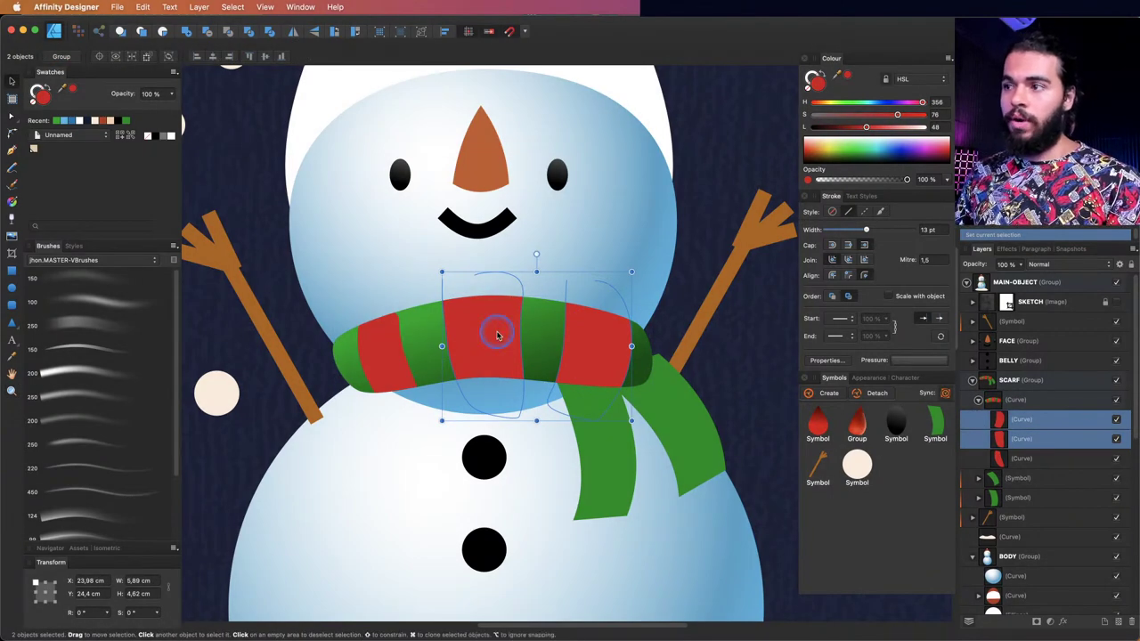
shift+click(1012, 459)
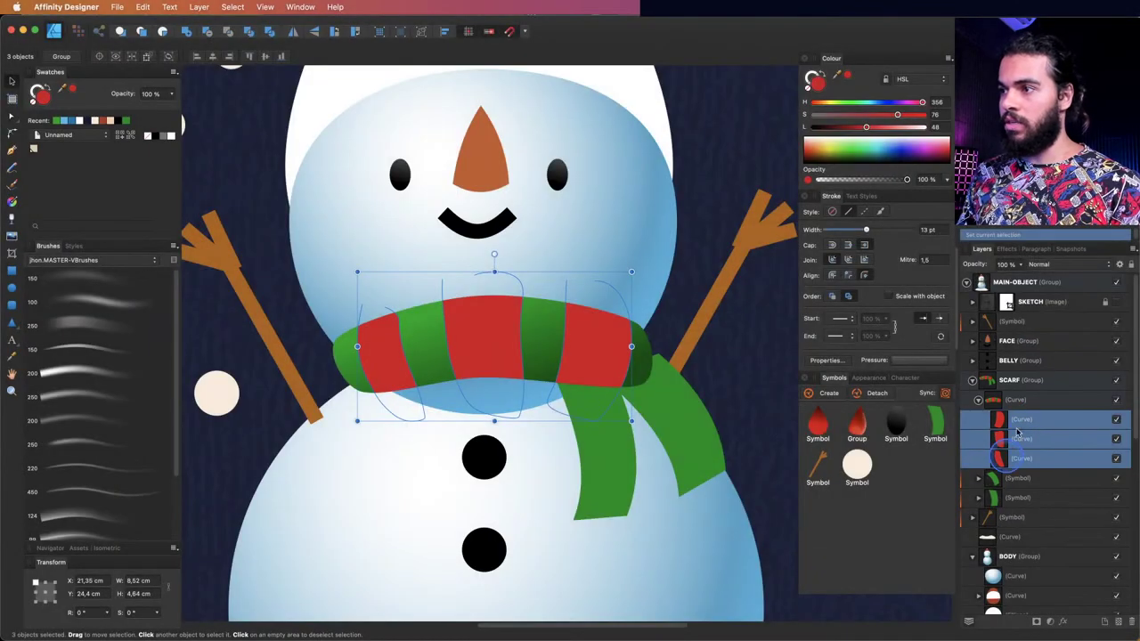
drag(519, 346, 519, 345)
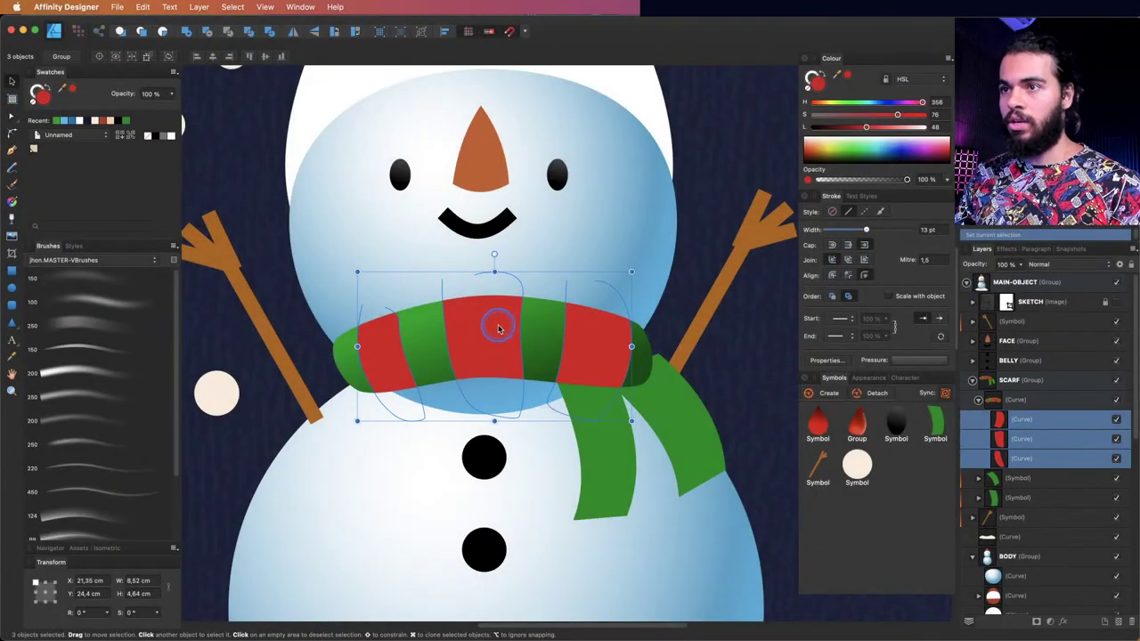
key(g)
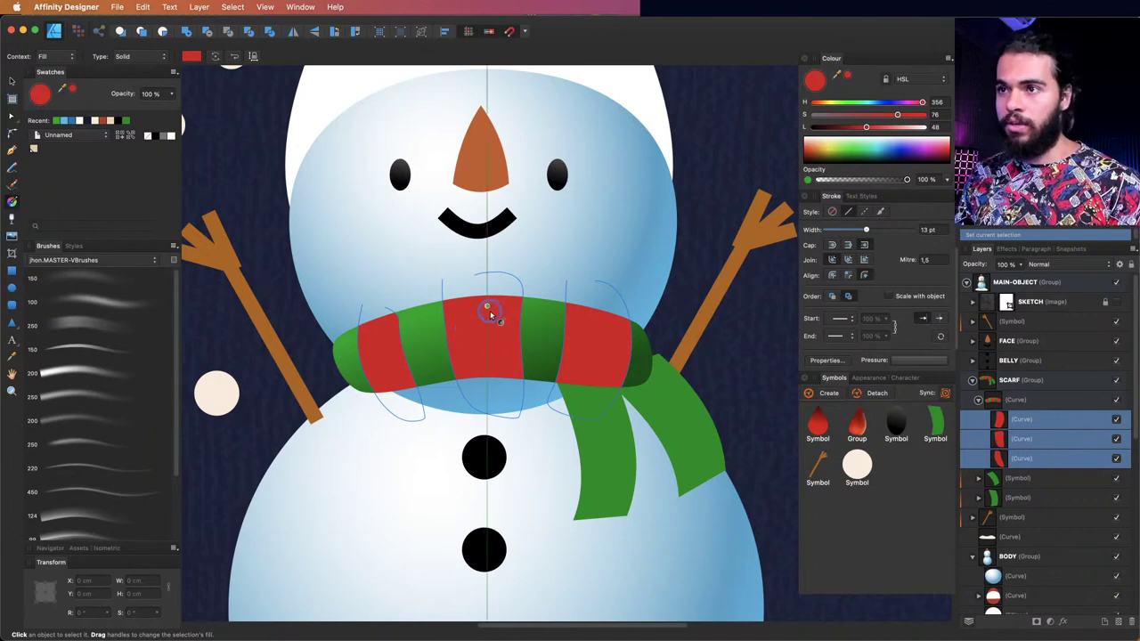
drag(487, 306, 489, 383)
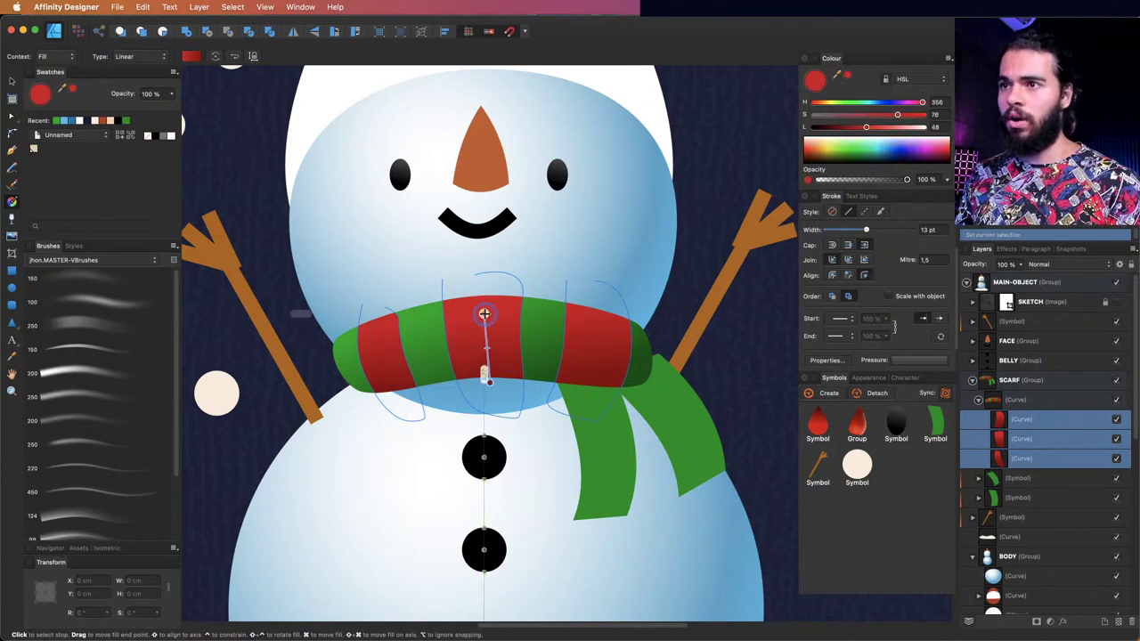
key(z)
key(super+0)
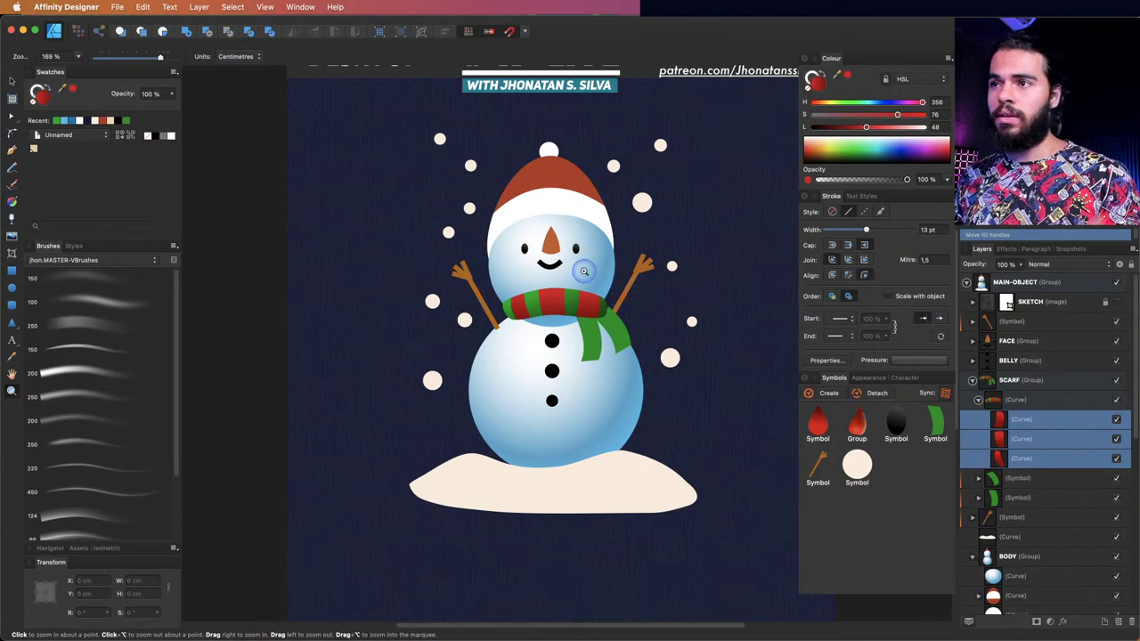
scroll(592, 294, up, 2)
drag(586, 308, 579, 301)
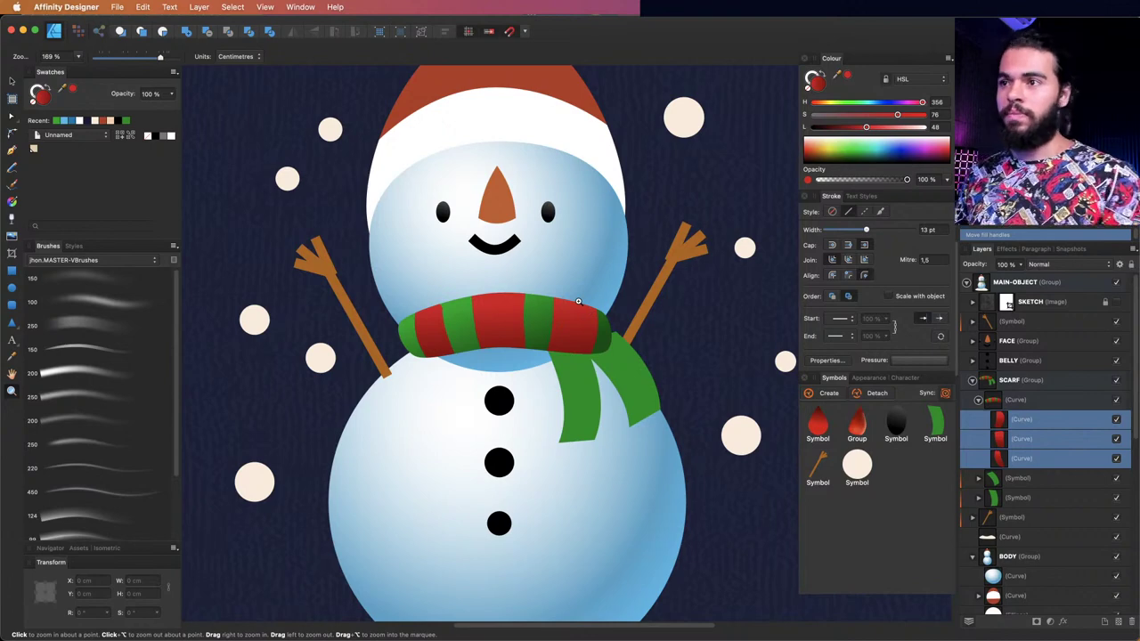
scroll(575, 305, up, 3)
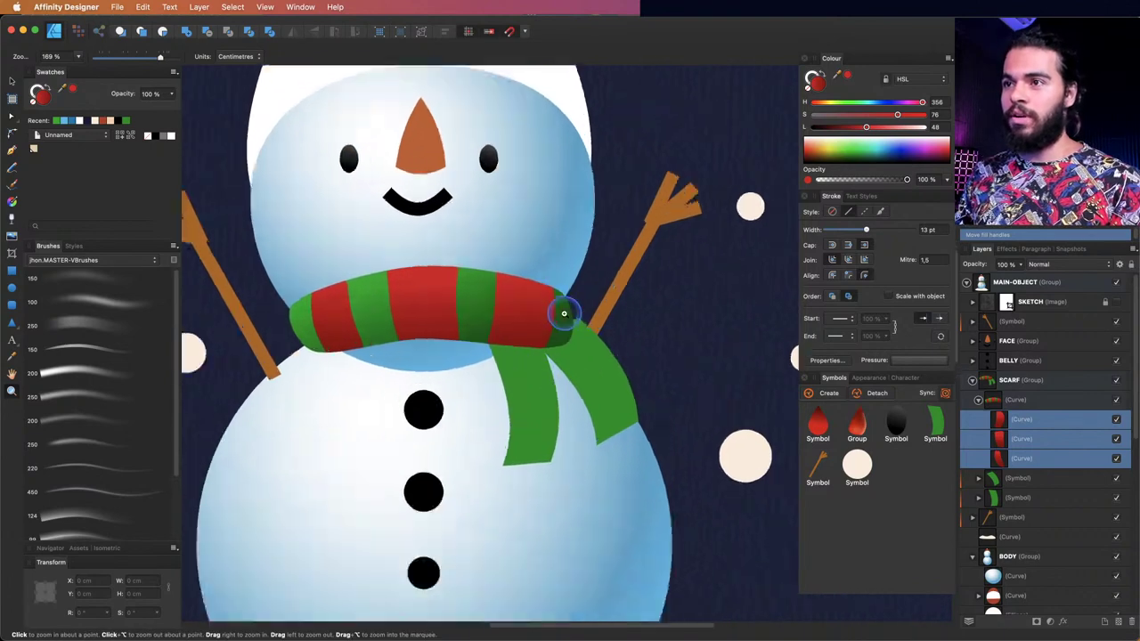
key(v)
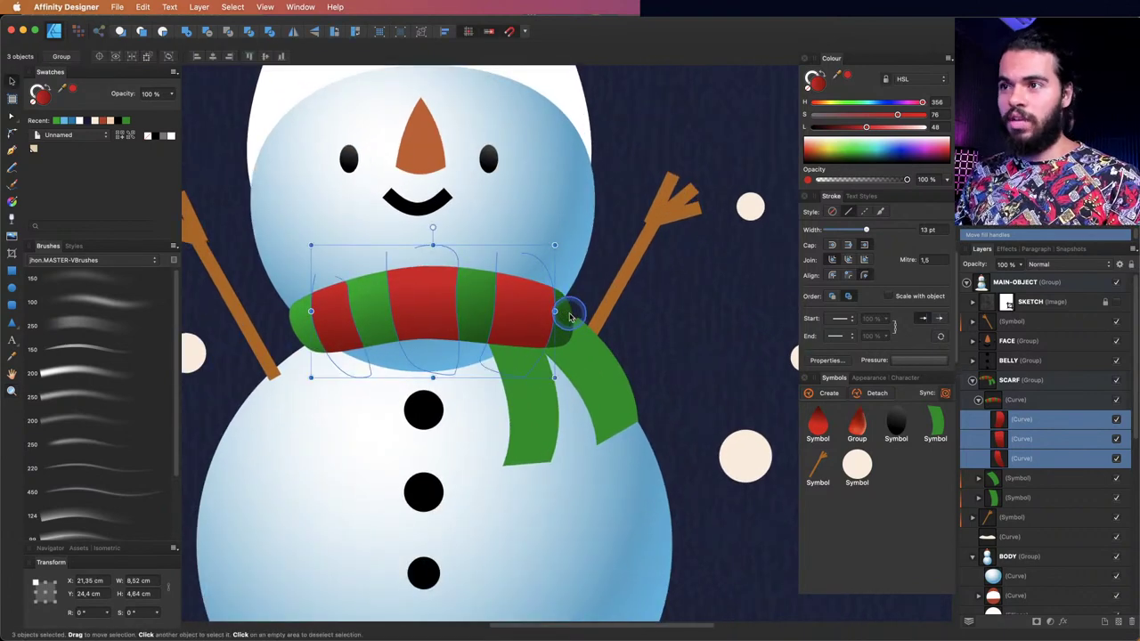
- Reshape the scarf's green neck band by moving its lower right corner inward, its lower middle point downward and its left end outward
click(566, 312)
key(a)
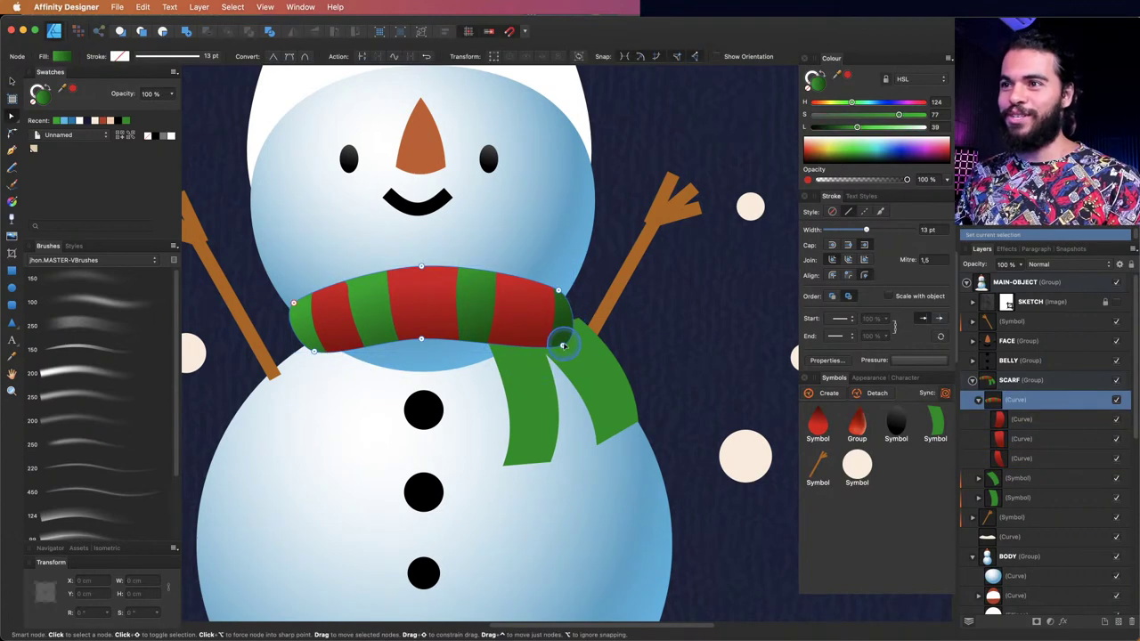
drag(551, 341, 548, 344)
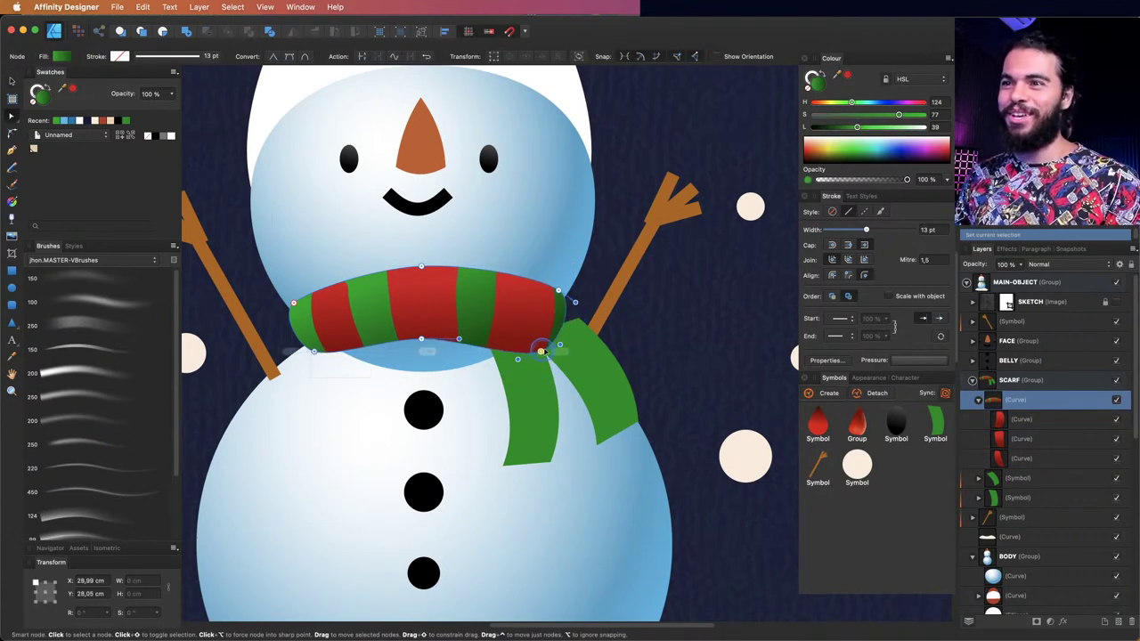
drag(481, 260, 480, 260)
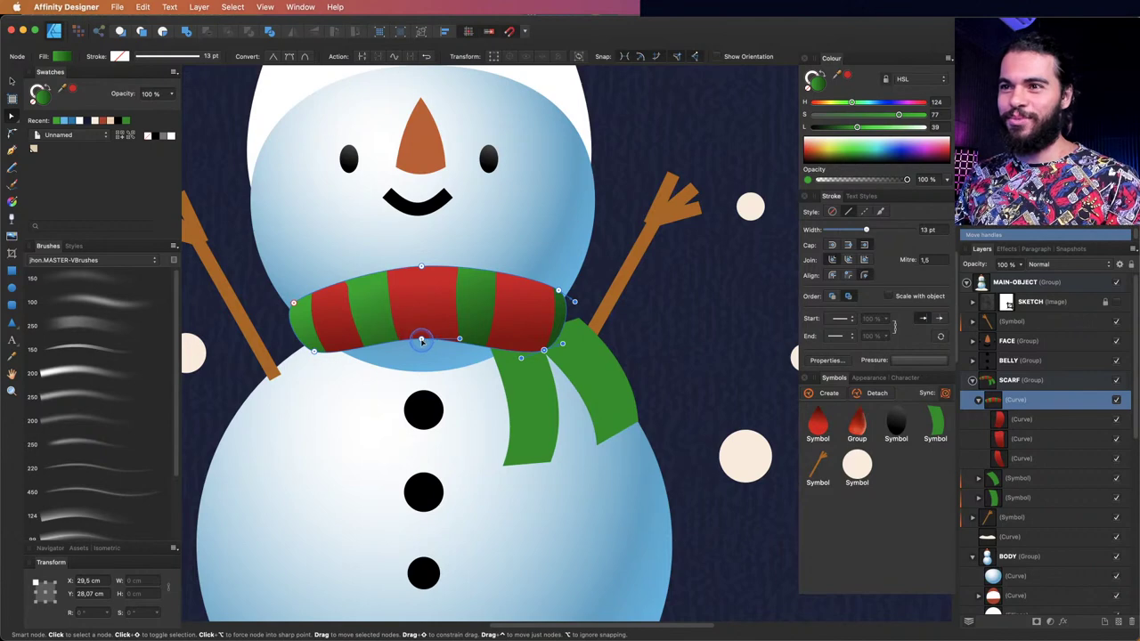
drag(422, 341, 422, 344)
click(288, 299)
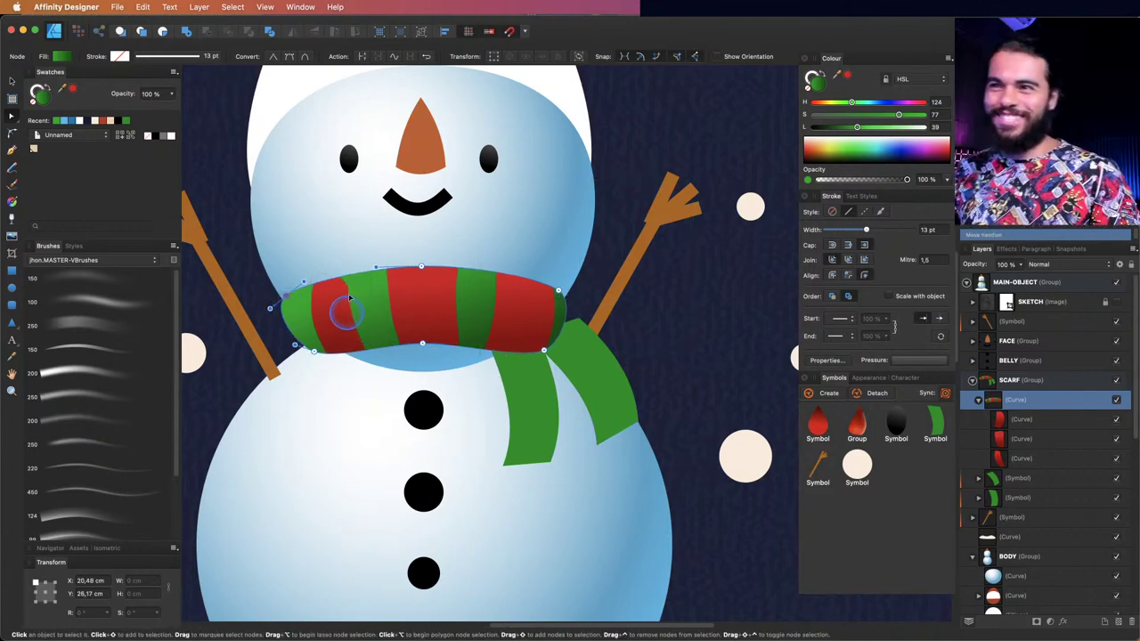
- Stretch the leftmost red stripe upward to a height of about 4.09 cm, covering the neck band's upper edge
click(344, 311)
key(v)
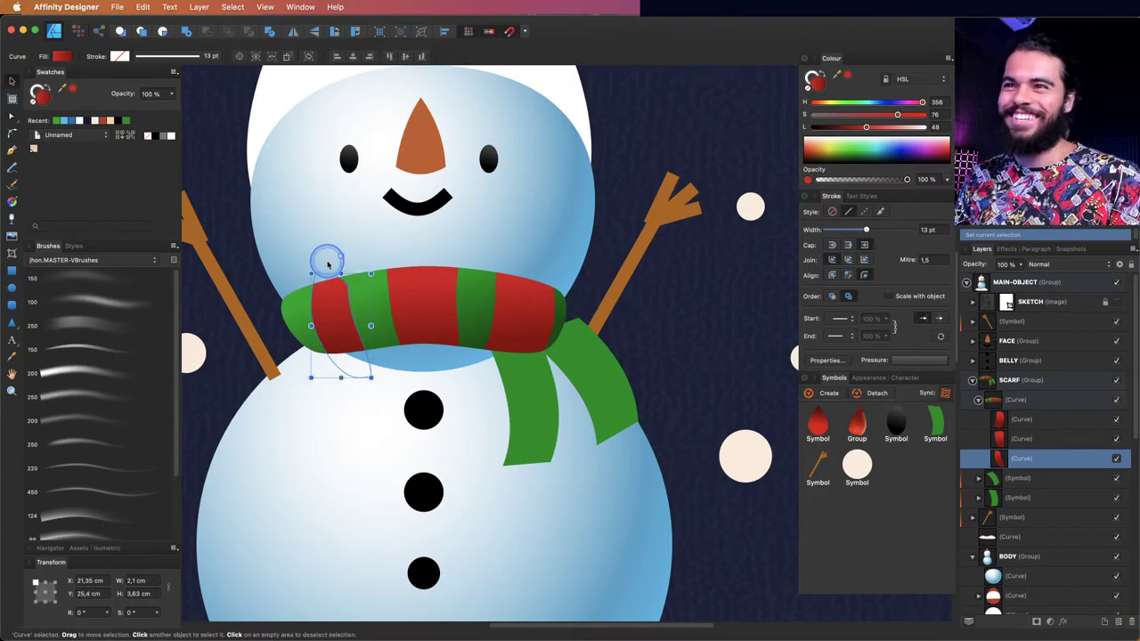
key(a)
drag(341, 281, 342, 278)
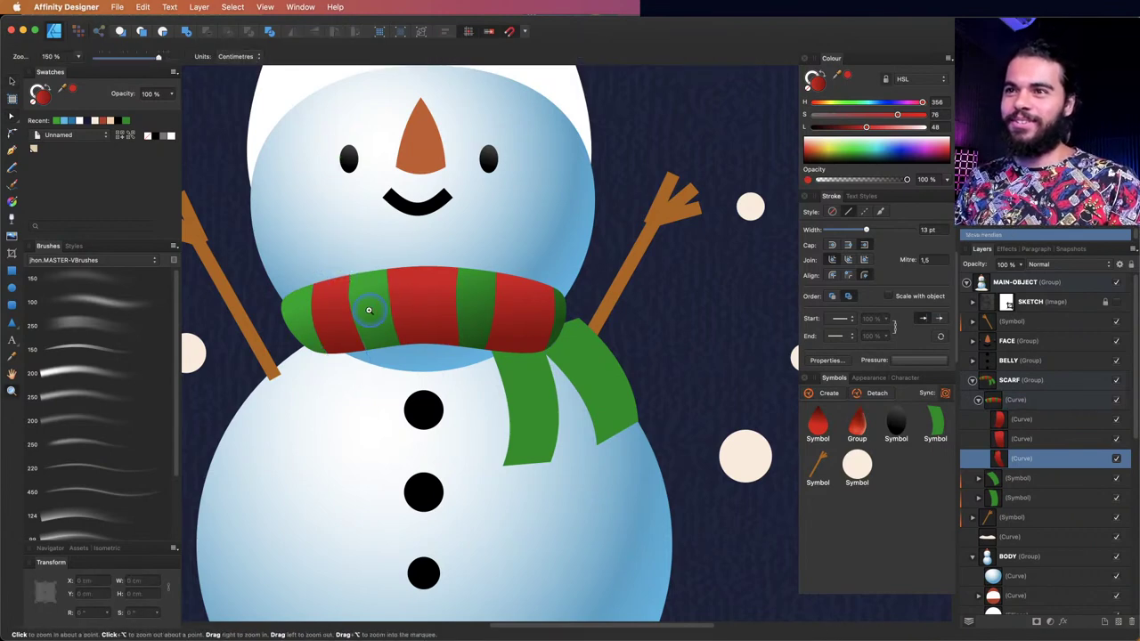
key(v)
scroll(458, 374, down, 1)
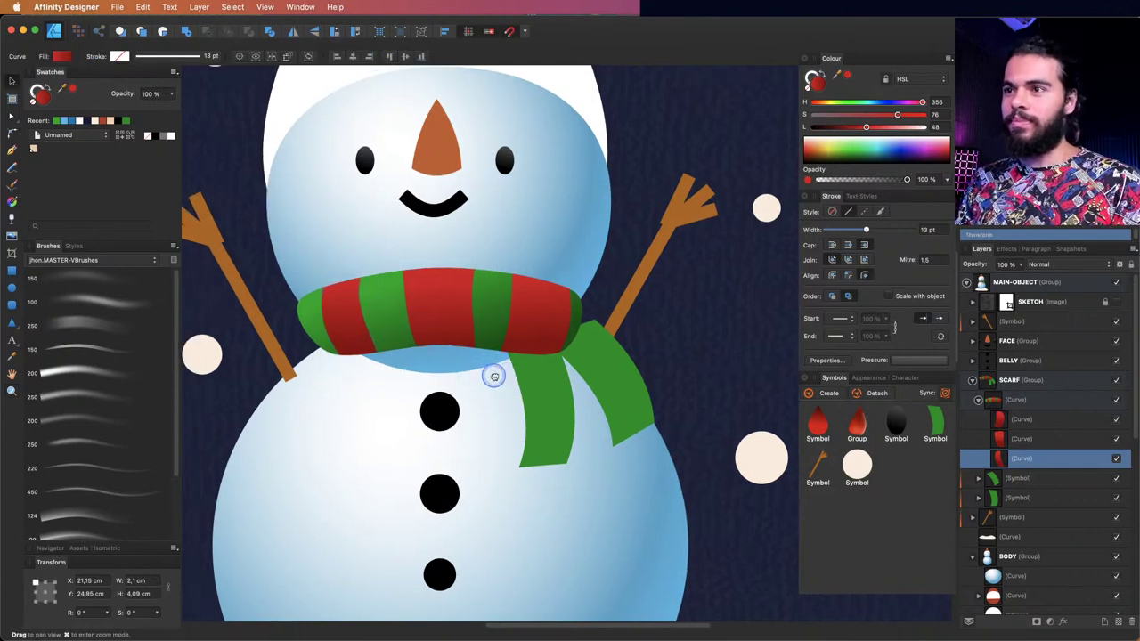
- Draw two red stripes with the Pencil tool inside the straight hanging scarf tail, one near its upper part and one near its end
click(537, 392)
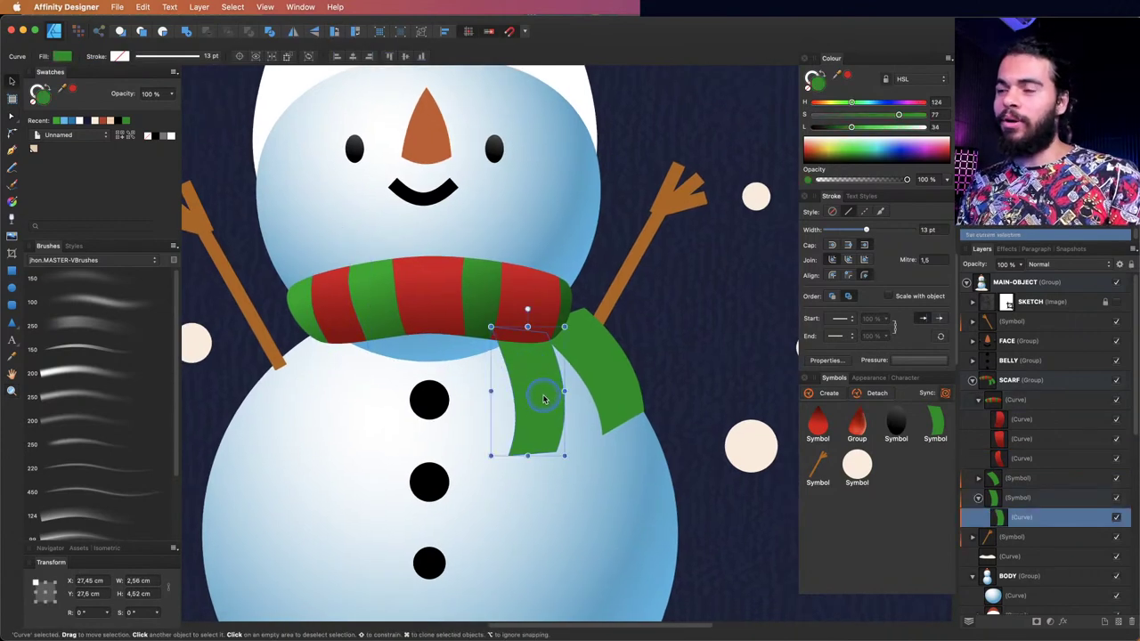
scroll(537, 403, right, 1)
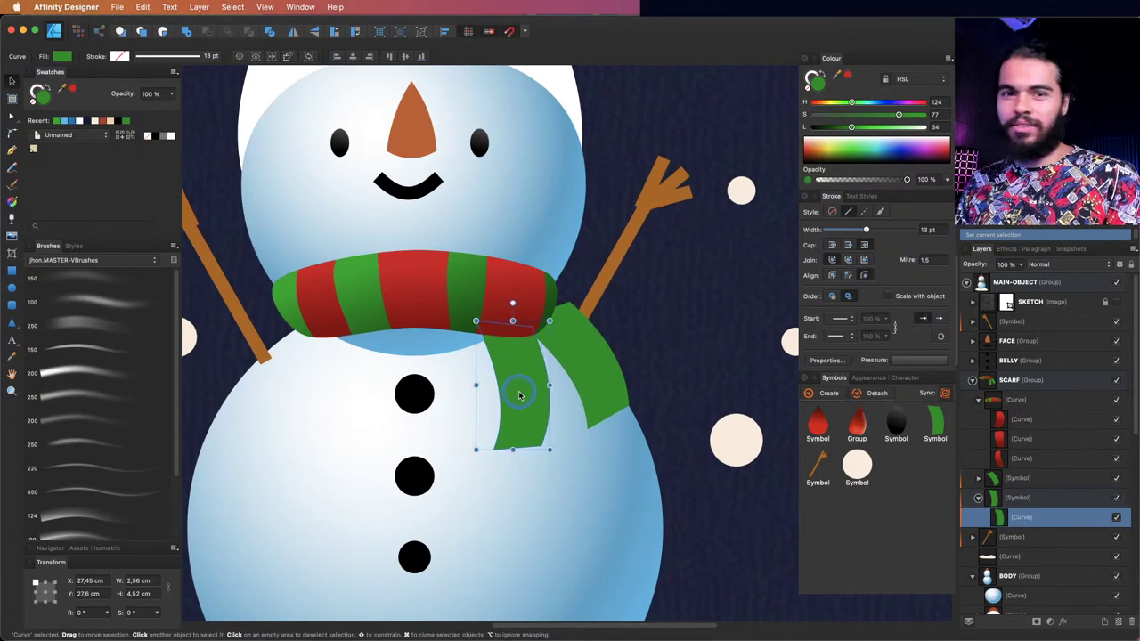
scroll(521, 395, right, 1)
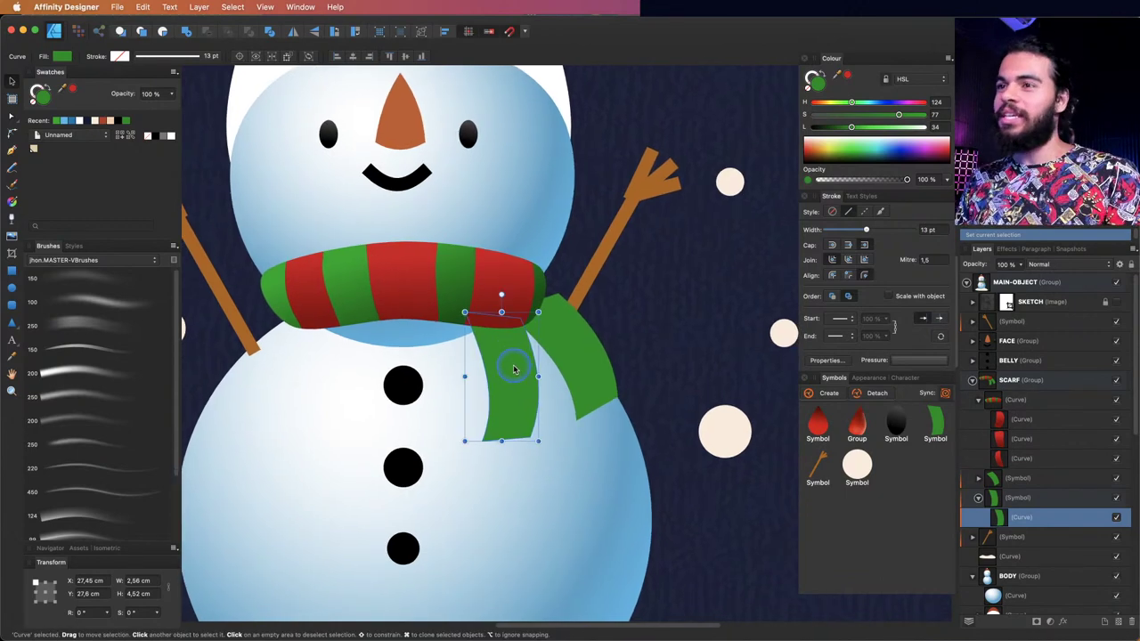
scroll(513, 369, right, 1)
key(n)
scroll(495, 358, right, 1)
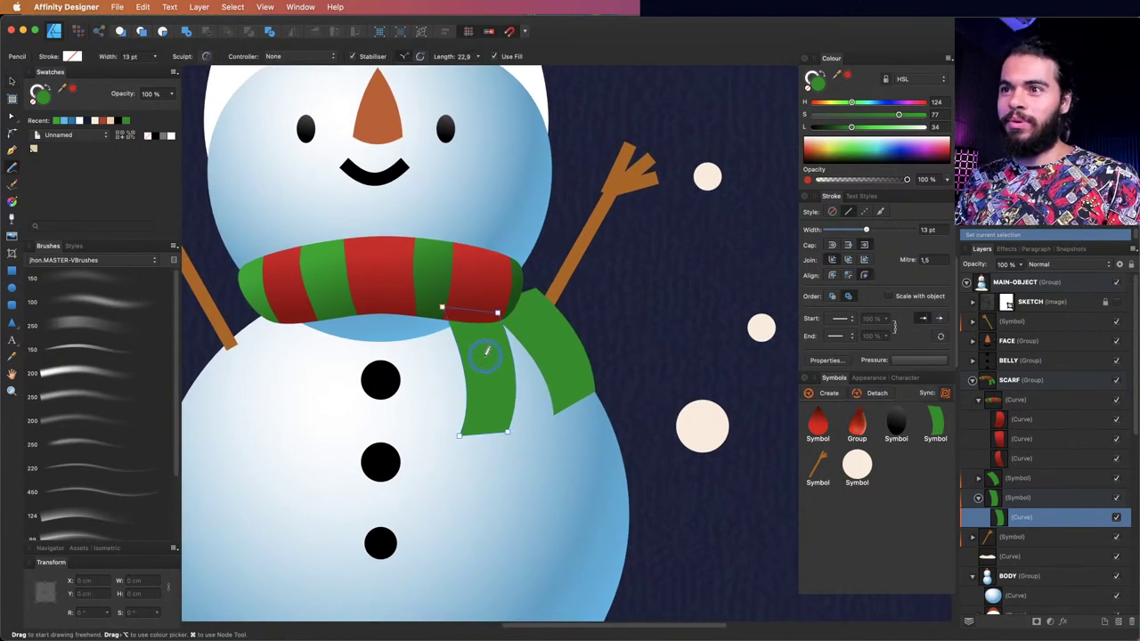
scroll(486, 351, right, 1)
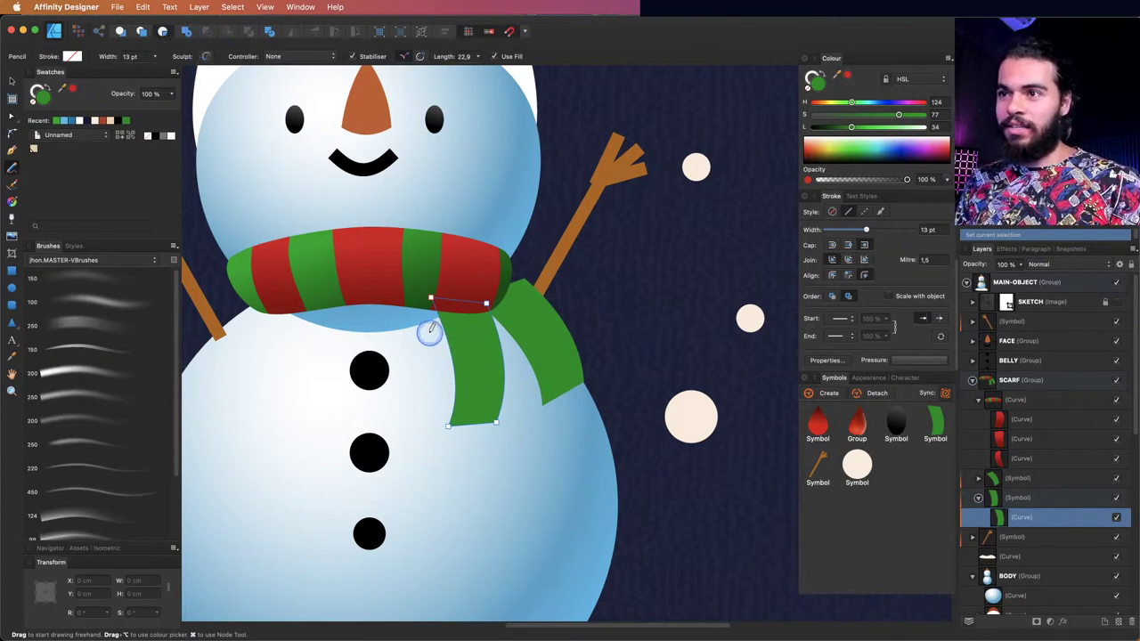
mouse_move(431, 330)
mouse_down()
mouse_move(510, 320)
mouse_move(518, 364)
mouse_move(430, 356)
mouse_move(522, 381)
mouse_move(520, 414)
mouse_move(465, 428)
mouse_move(447, 405)
mouse_up()
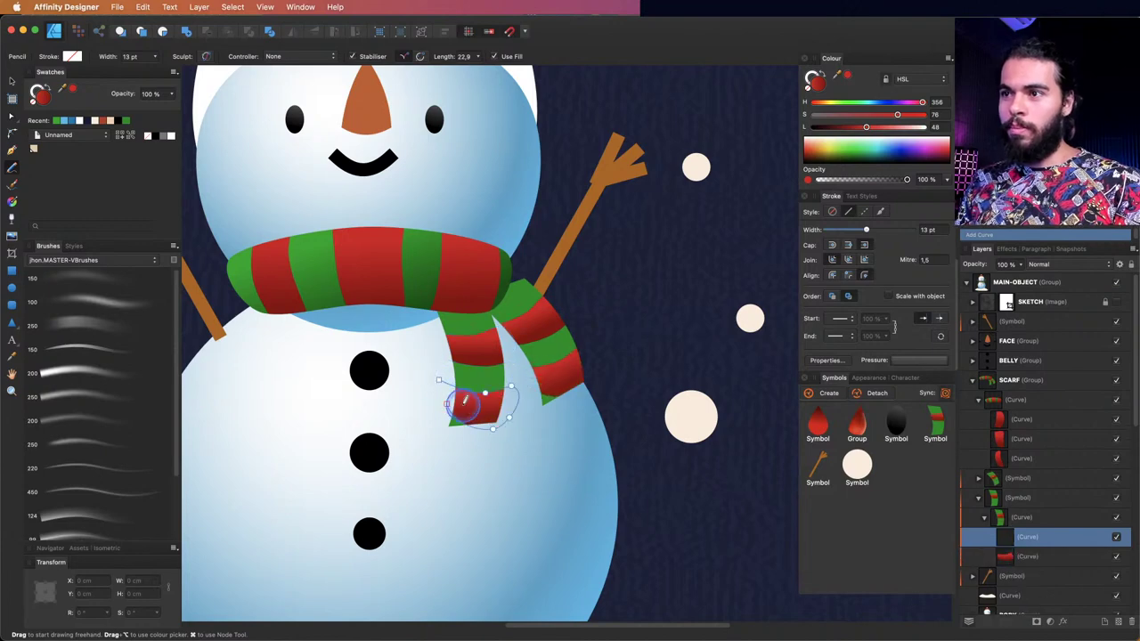
scroll(482, 365, down, 3)
scroll(452, 359, up, 3)
key(v)
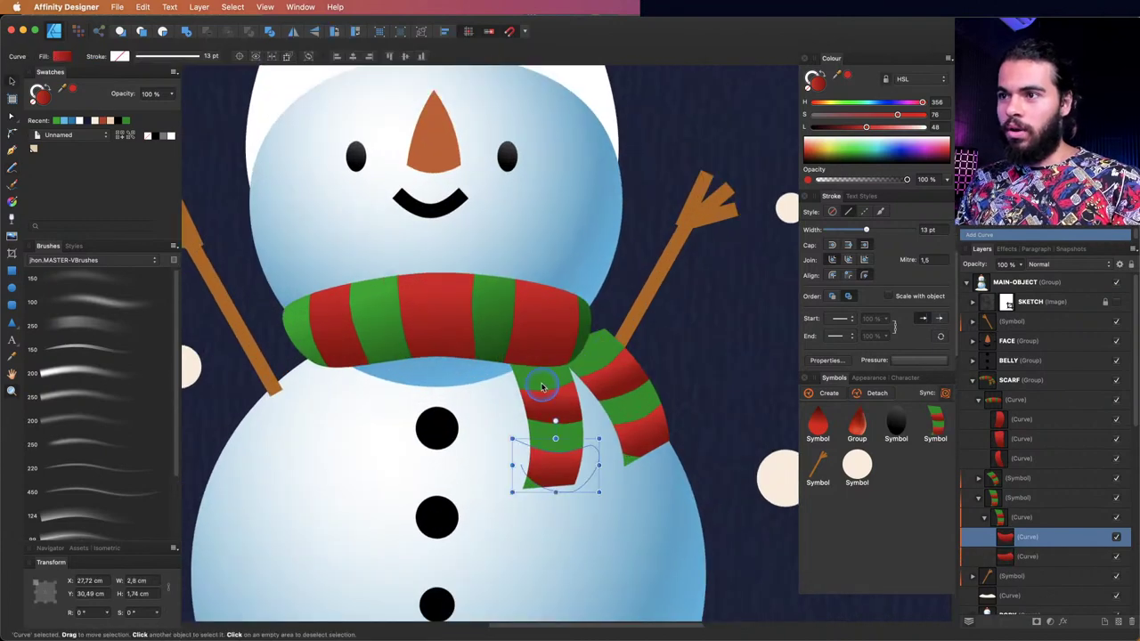
- Apply a linear gradient across the straight scarf tail's green shape, running from dark green at its left edge to green at its right edge
click(543, 390)
key(g)
drag(517, 412, 590, 388)
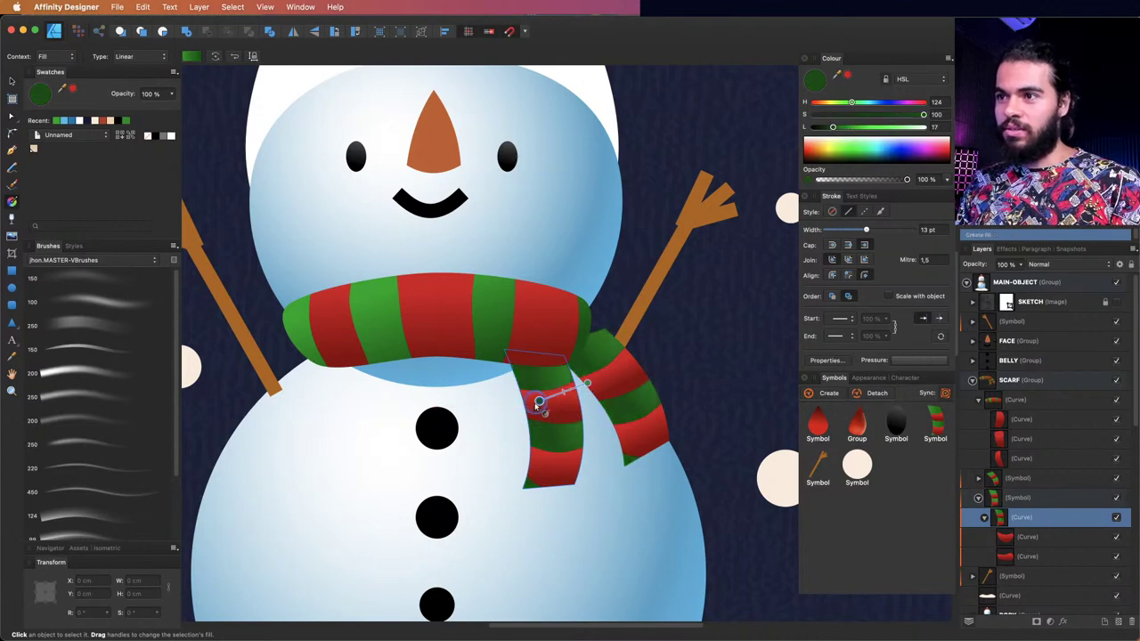
drag(516, 412, 507, 402)
click(572, 386)
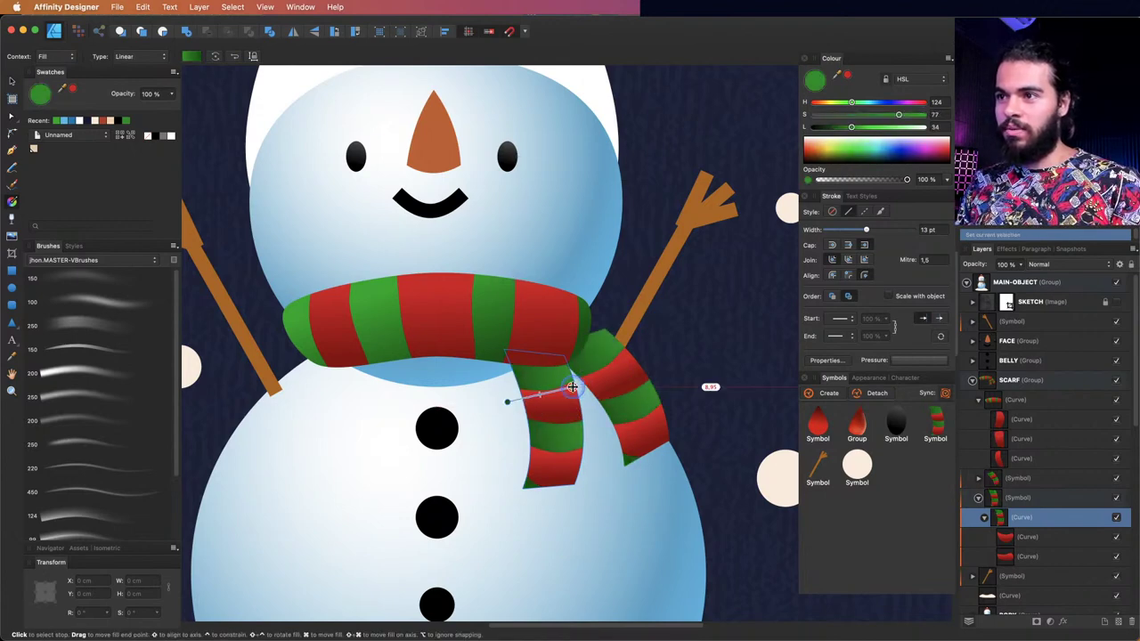
- Rotate the outer scarf tail to about 30.7° and move it closer in under the end of the neck band
key(v)
click(603, 346)
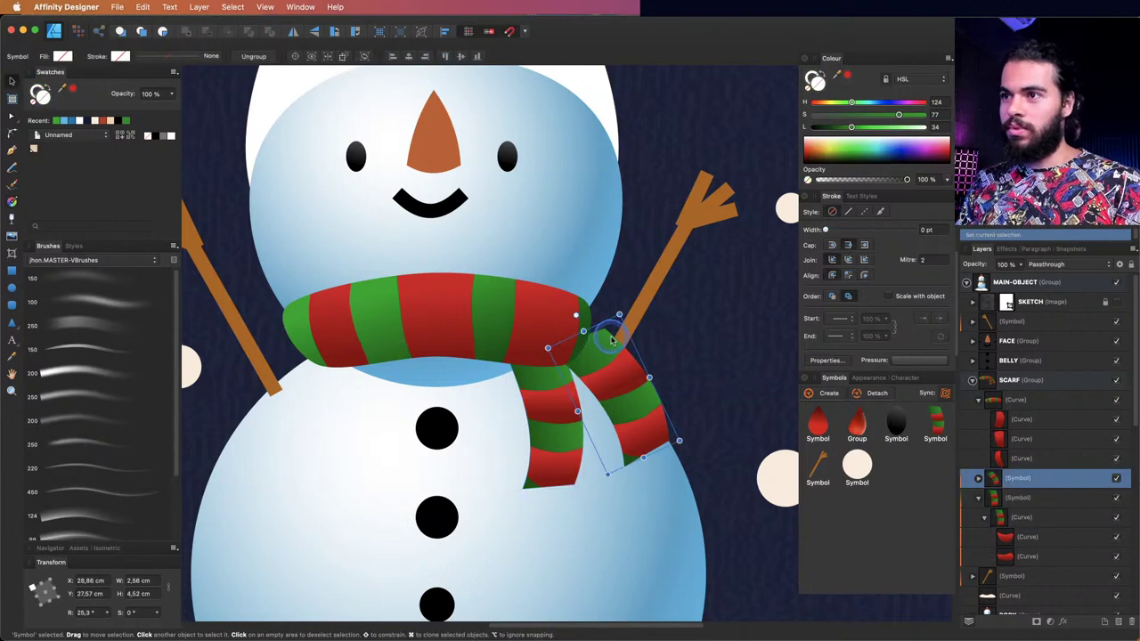
drag(578, 318, 570, 321)
drag(611, 369, 595, 363)
scroll(570, 365, down, 2)
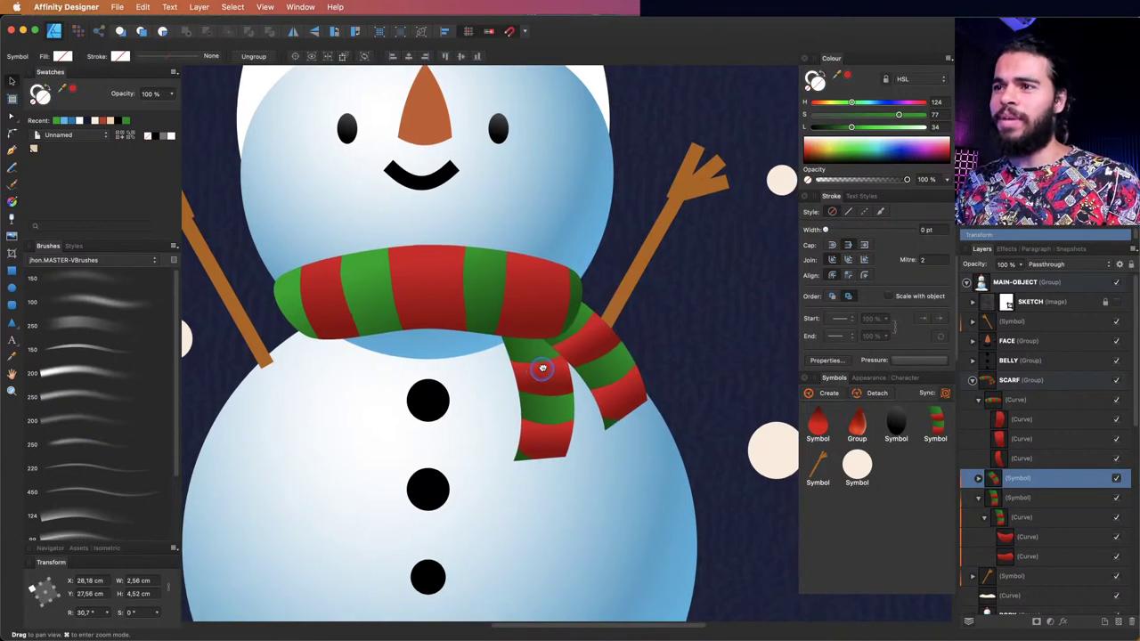
- Stack the rotated scarf tail behind the straight one and enlarge the straight tail downward and outward
click(979, 497)
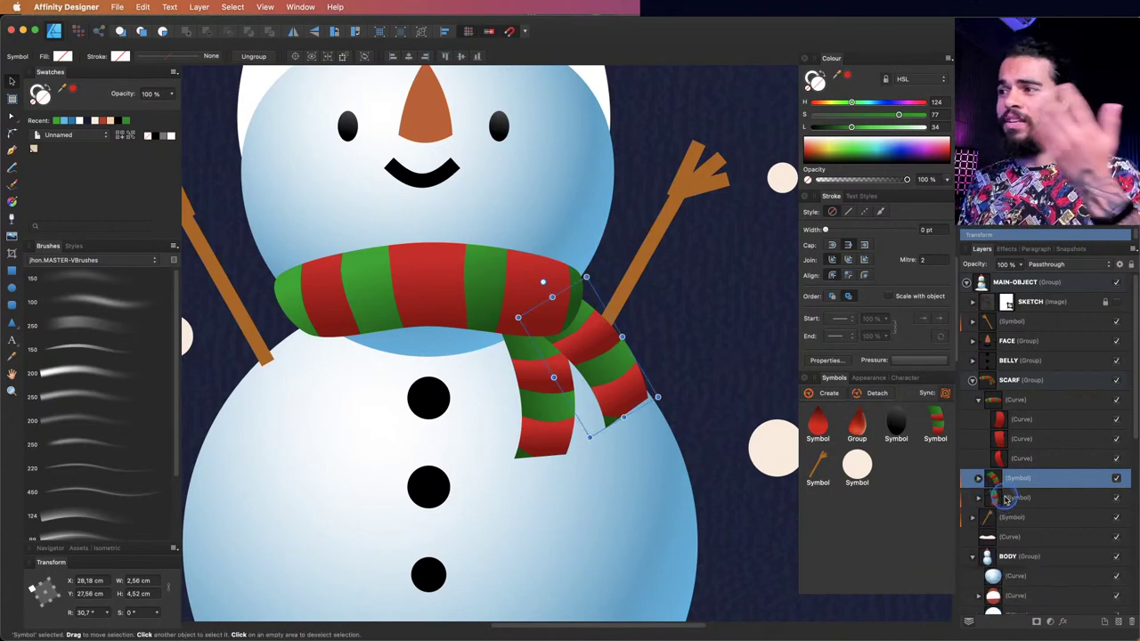
drag(980, 478, 981, 484)
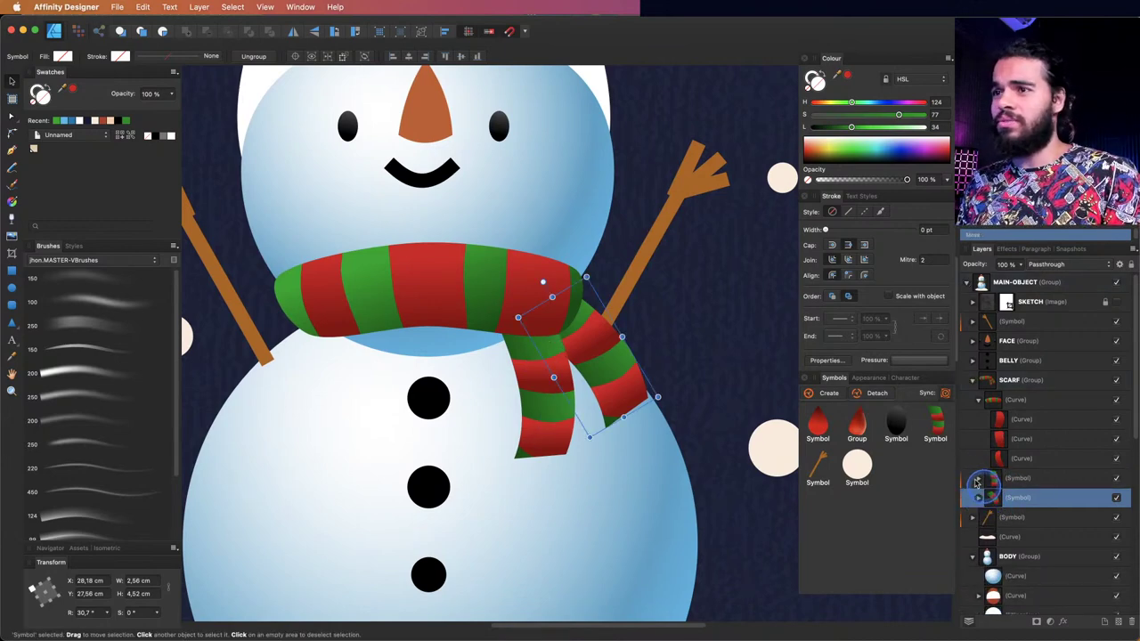
click(1016, 478)
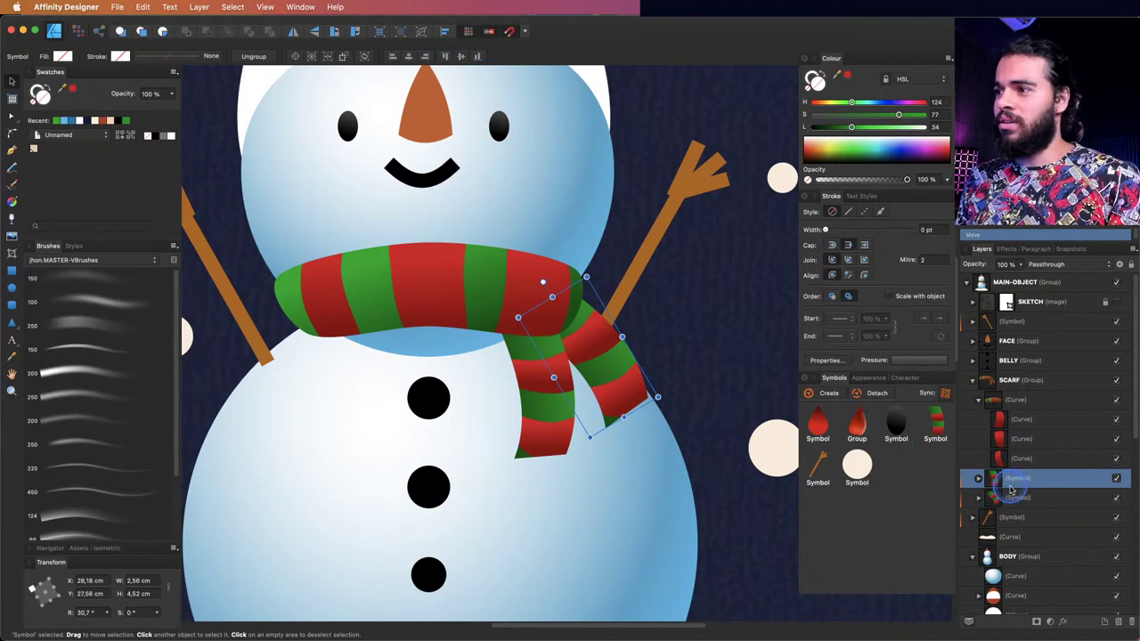
drag(576, 458, 598, 498)
key(z)
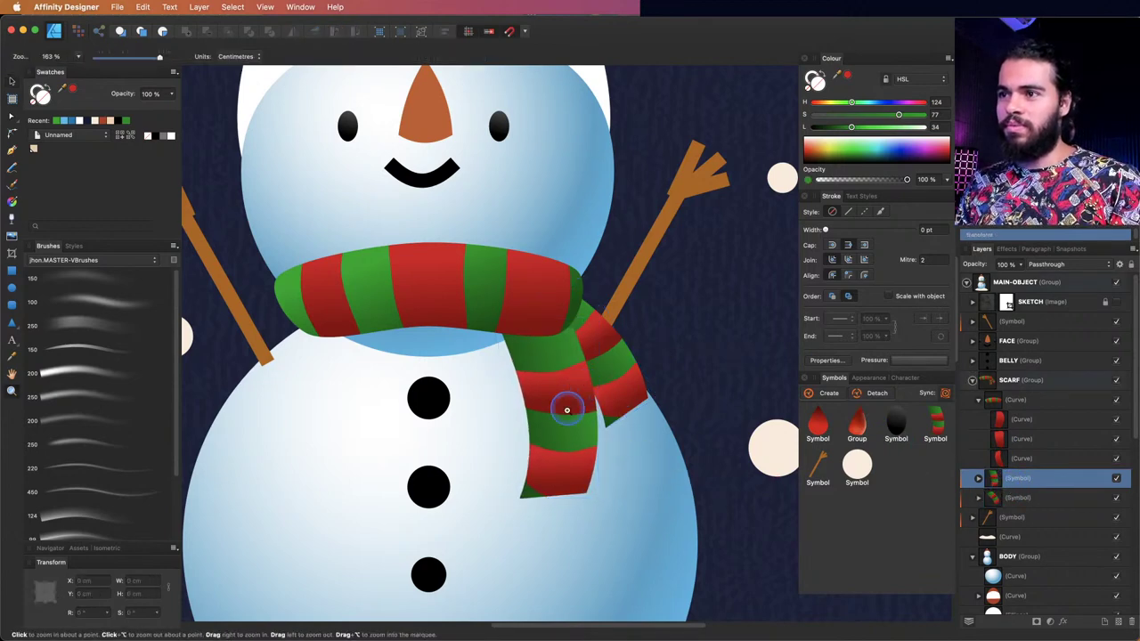
scroll(563, 422, down, 2)
- Widen the straight tail's lower red stripe to about 3.99 cm and reduce its height to about 2.02 cm
key(v)
double_click(563, 434)
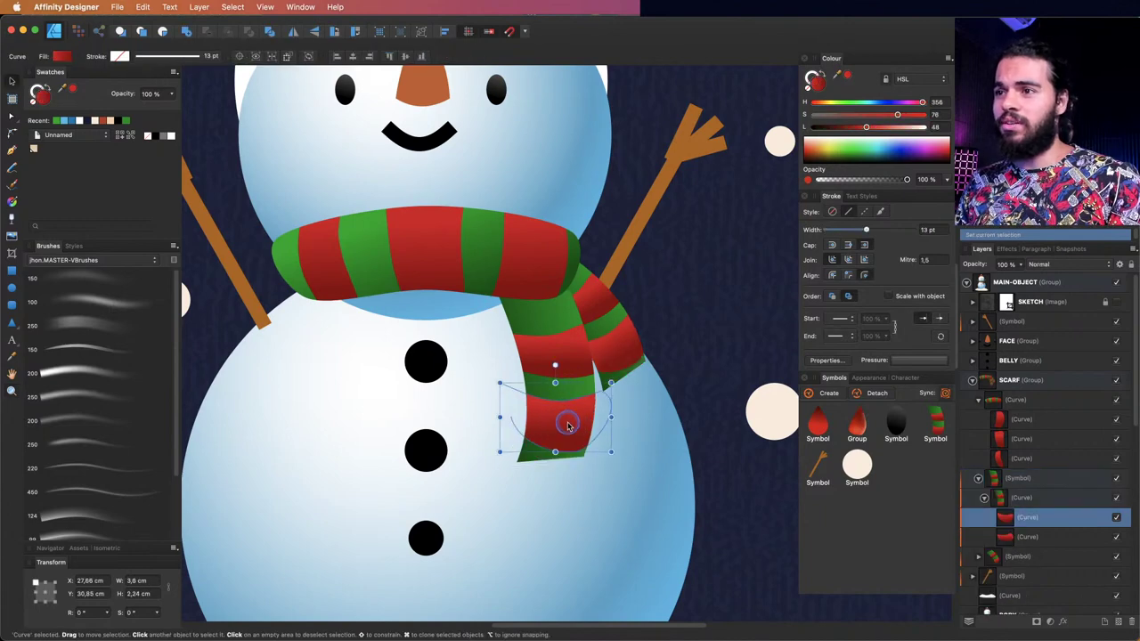
drag(495, 415, 484, 411)
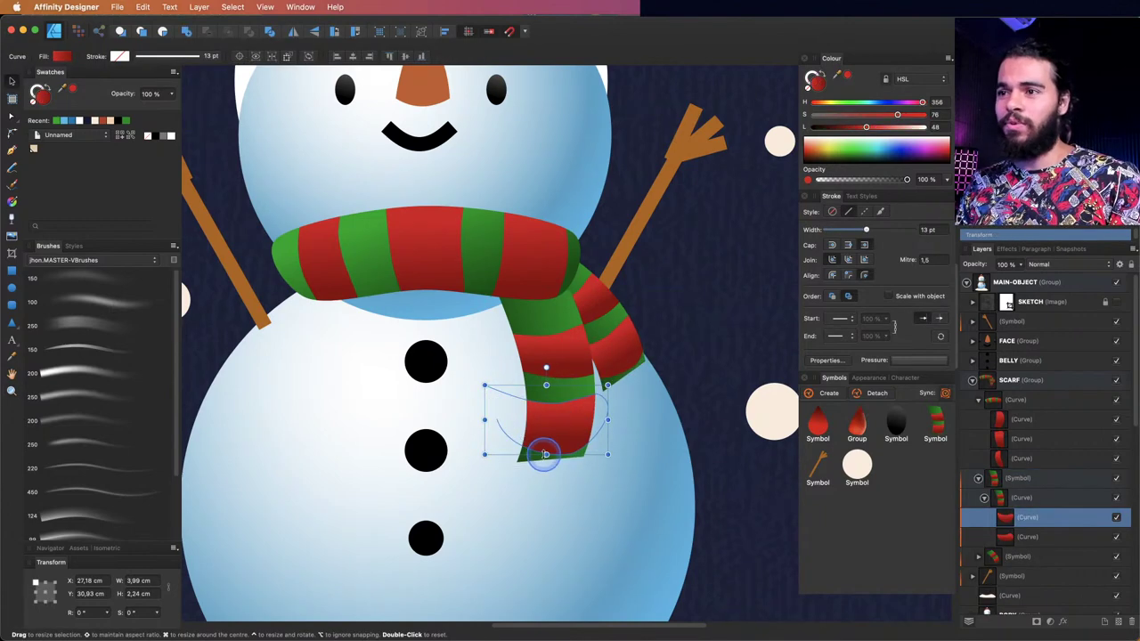
mouse_move(543, 453)
mouse_down()
mouse_move(564, 438)
mouse_move(546, 441)
mouse_up()
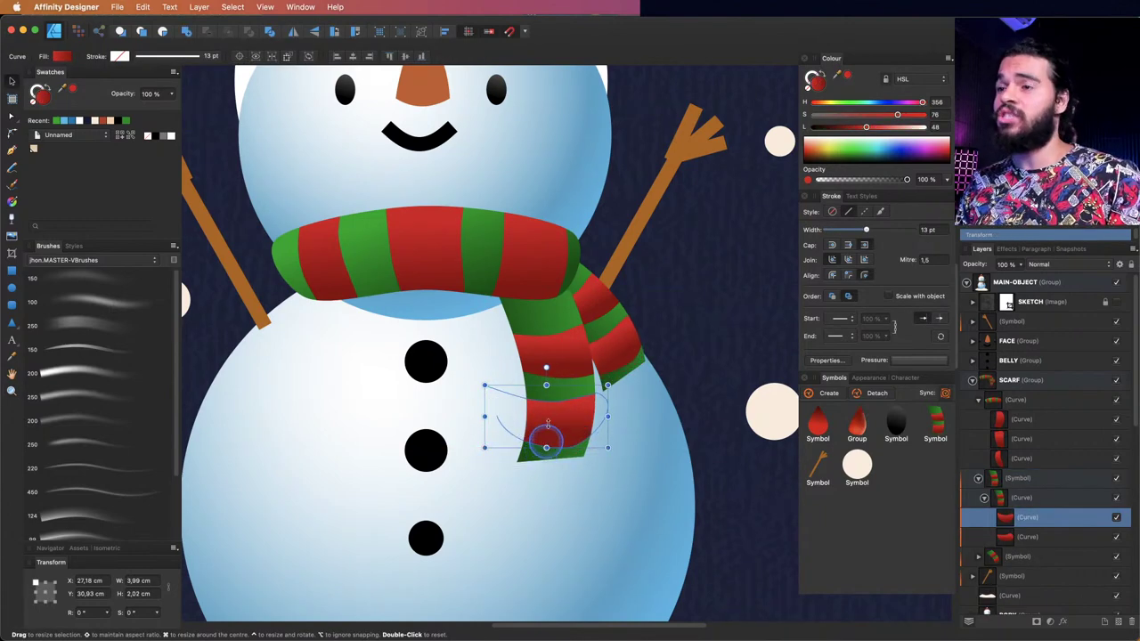
- Reshape the straight tail's upper red stripe by shifting the points along its upper edge outward
click(568, 343)
key(a)
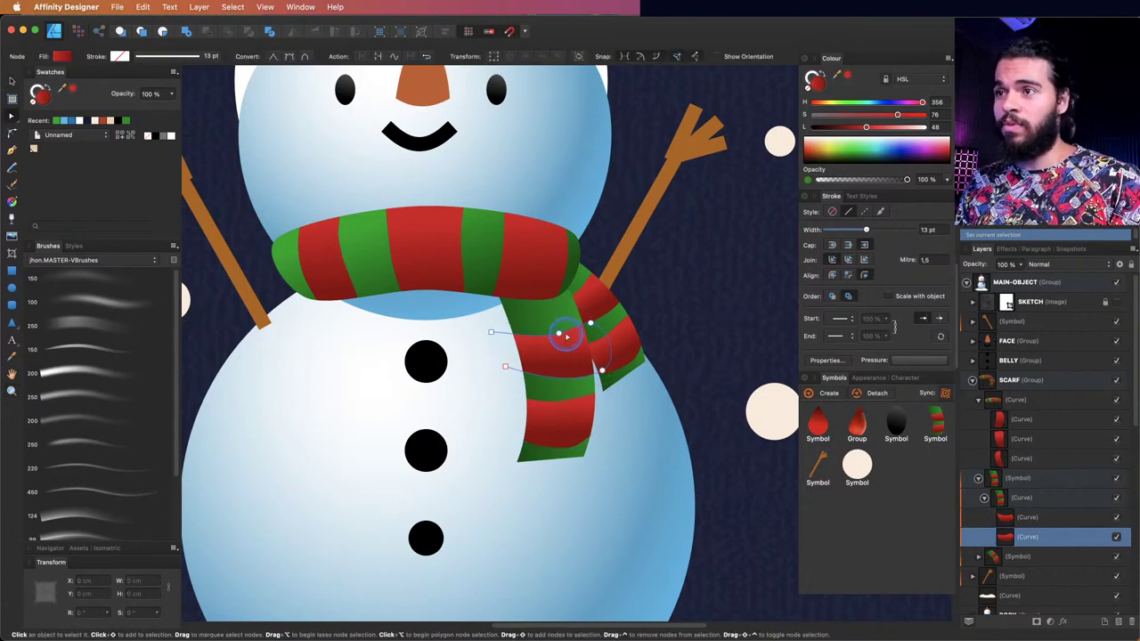
drag(571, 337, 591, 322)
key(z)
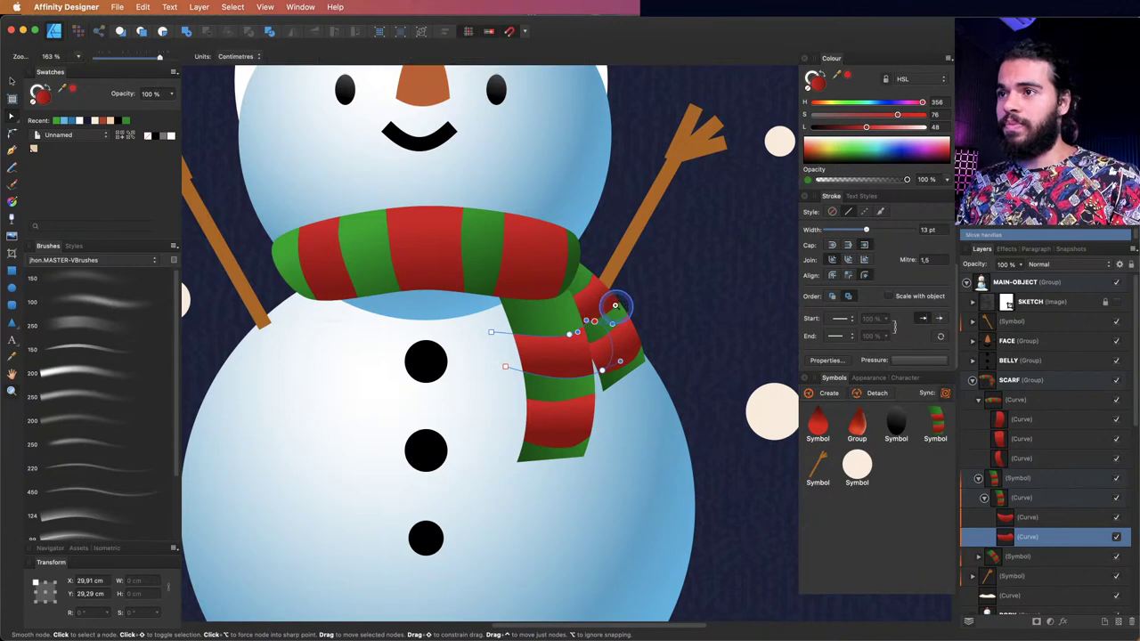
- Examine the striped scarf against the whole snowman from the hat down to the body
alt+click(606, 300)
alt+click(606, 300)
click(606, 299)
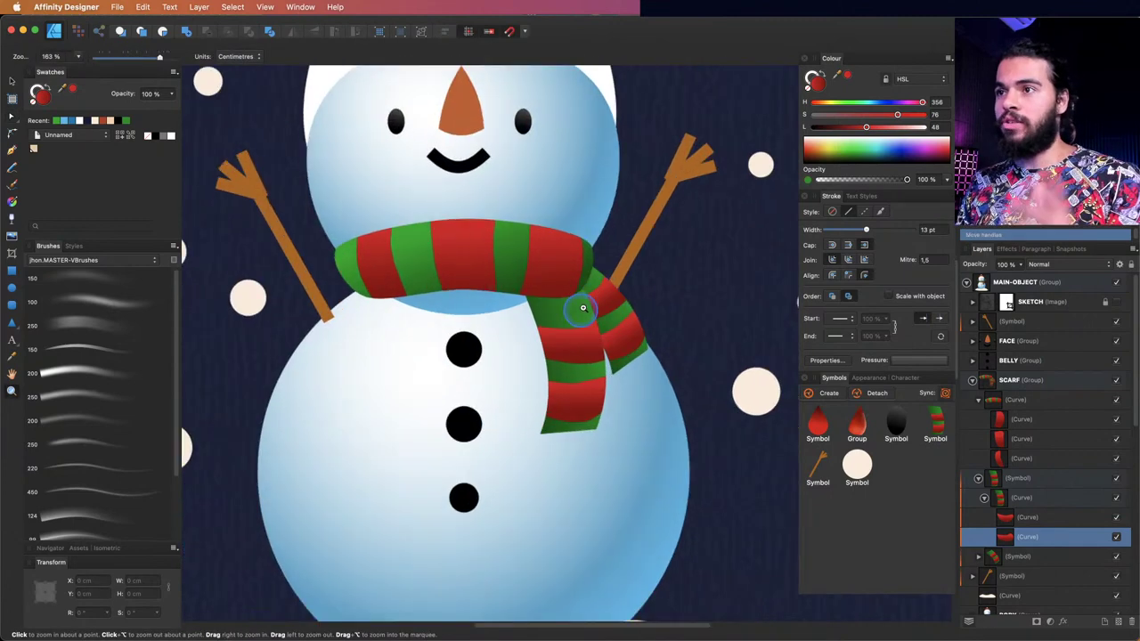
scroll(555, 312, up, 2)
scroll(550, 311, up, 3)
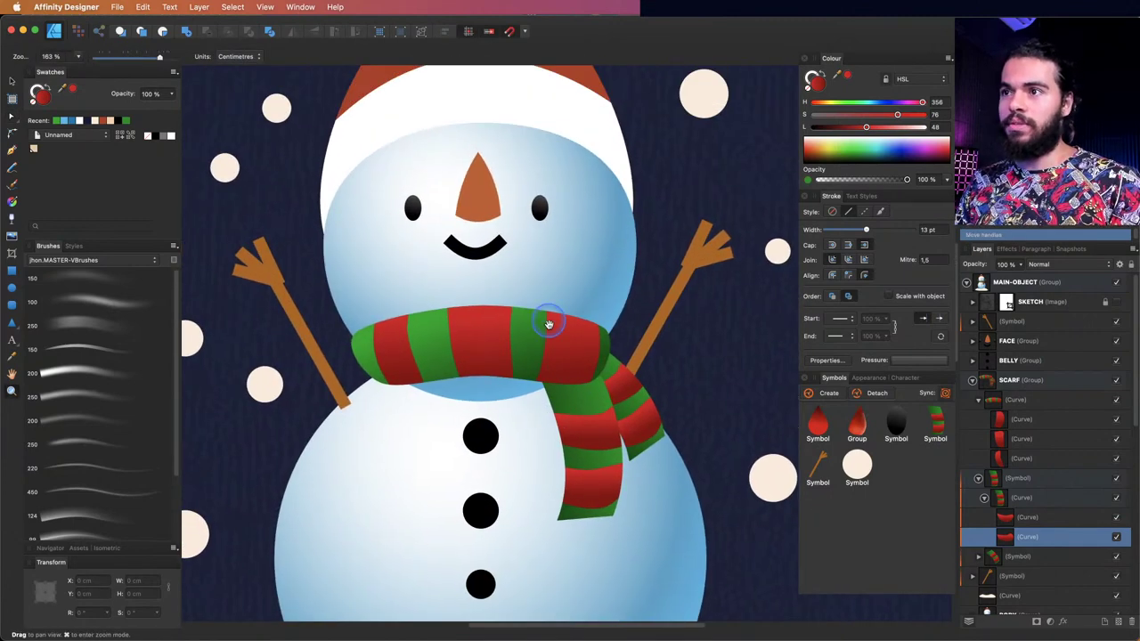
scroll(563, 341, down, 1)
alt+click(563, 342)
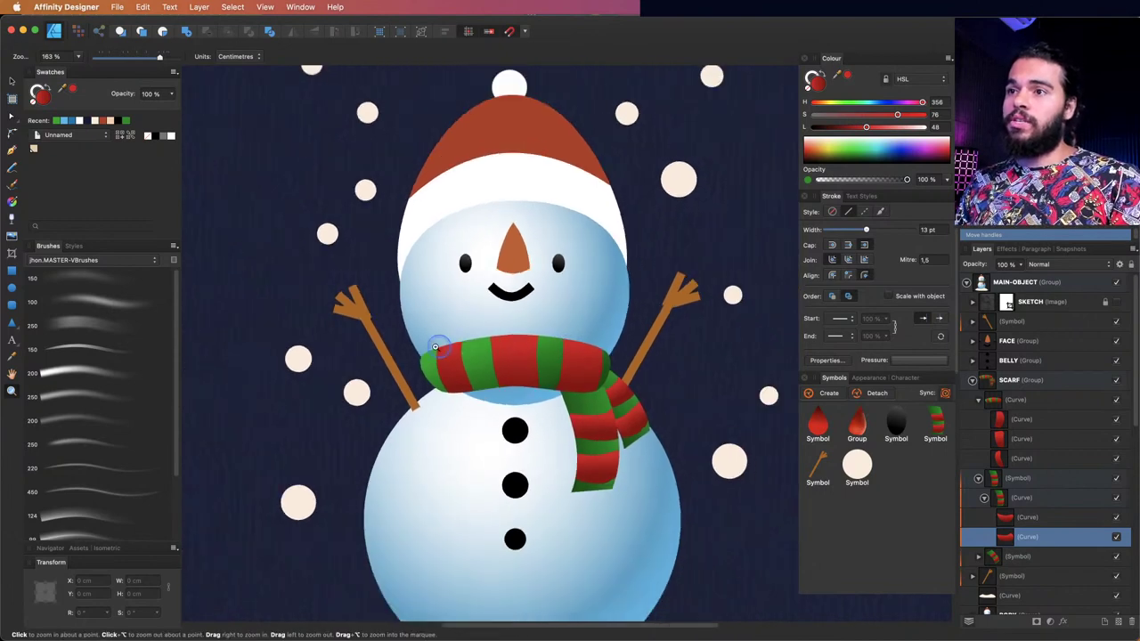
scroll(531, 282, down, 1)
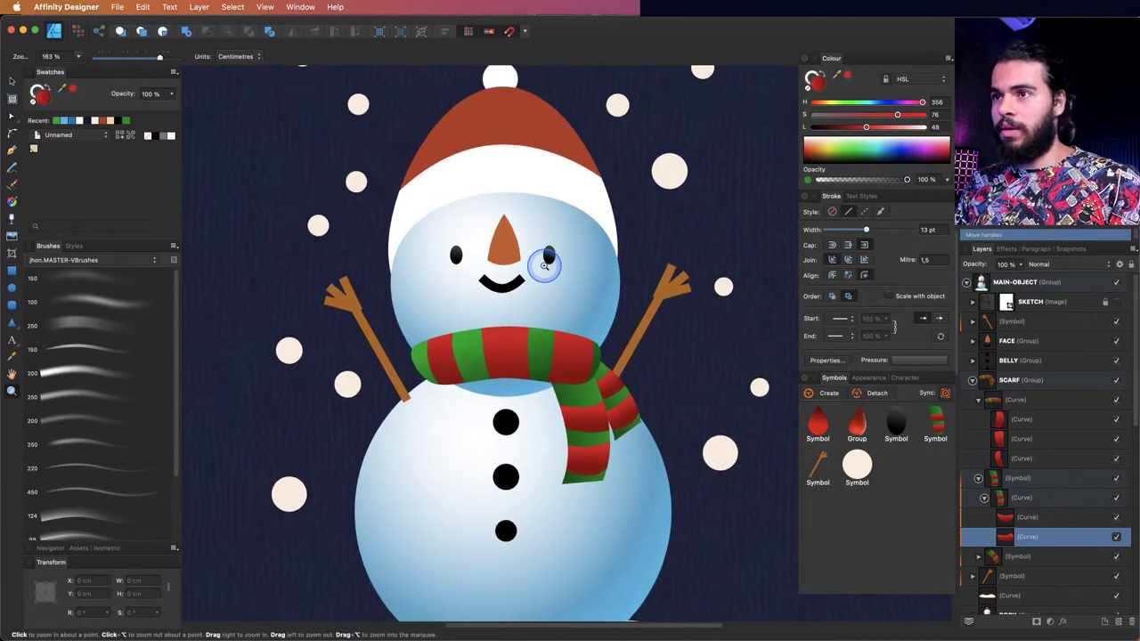
mouse_move(522, 331)
mouse_down()
mouse_move(530, 292)
mouse_move(525, 339)
mouse_up()
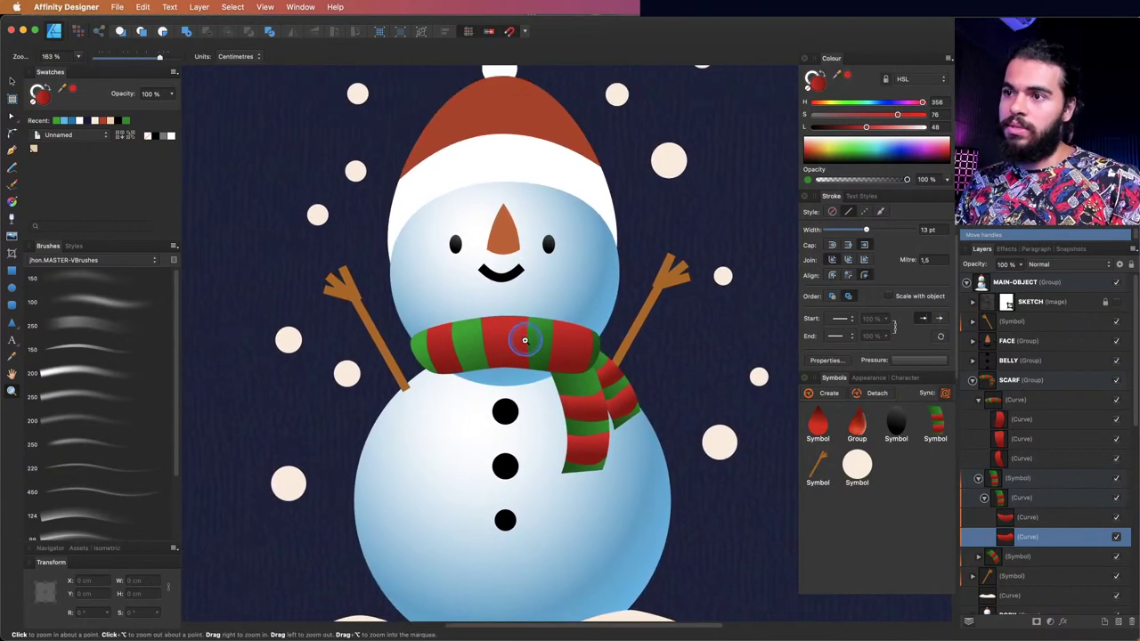
- Duplicate all three black belly button ellipses in the BELLY group in place
scroll(524, 389, up, 3)
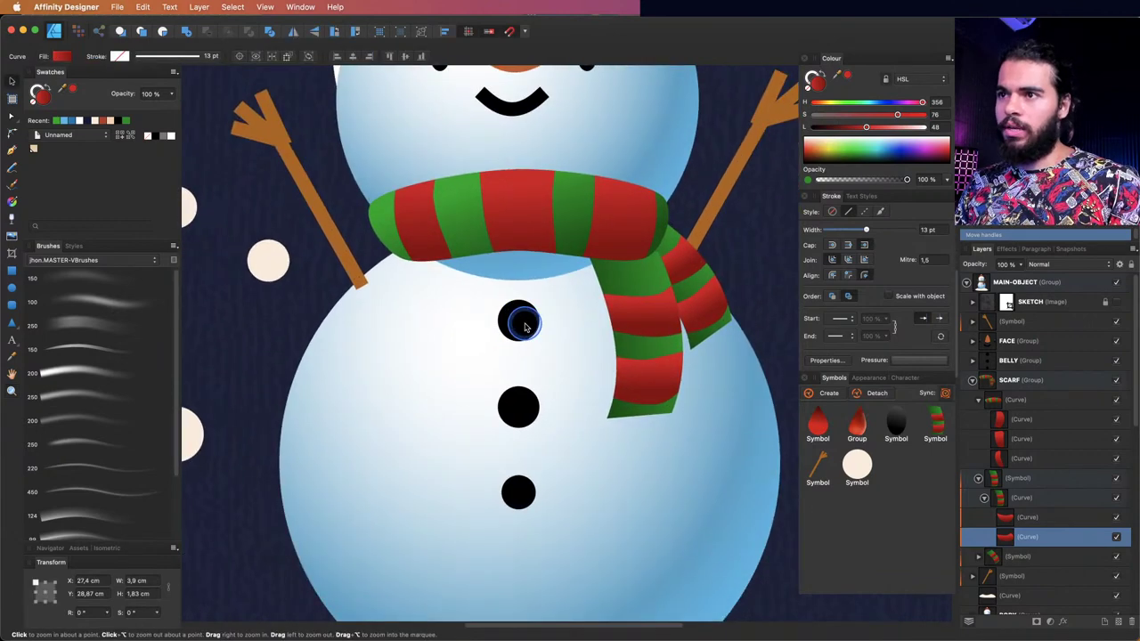
super+click(518, 329)
scroll(517, 328, up, 5)
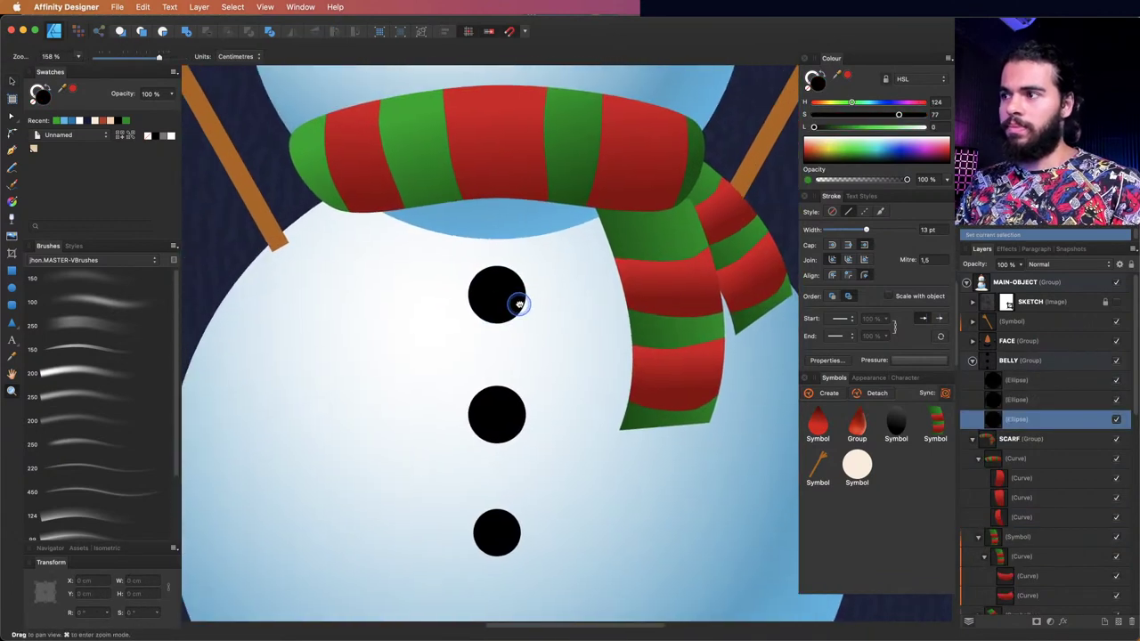
scroll(523, 298, down, 1)
key(v)
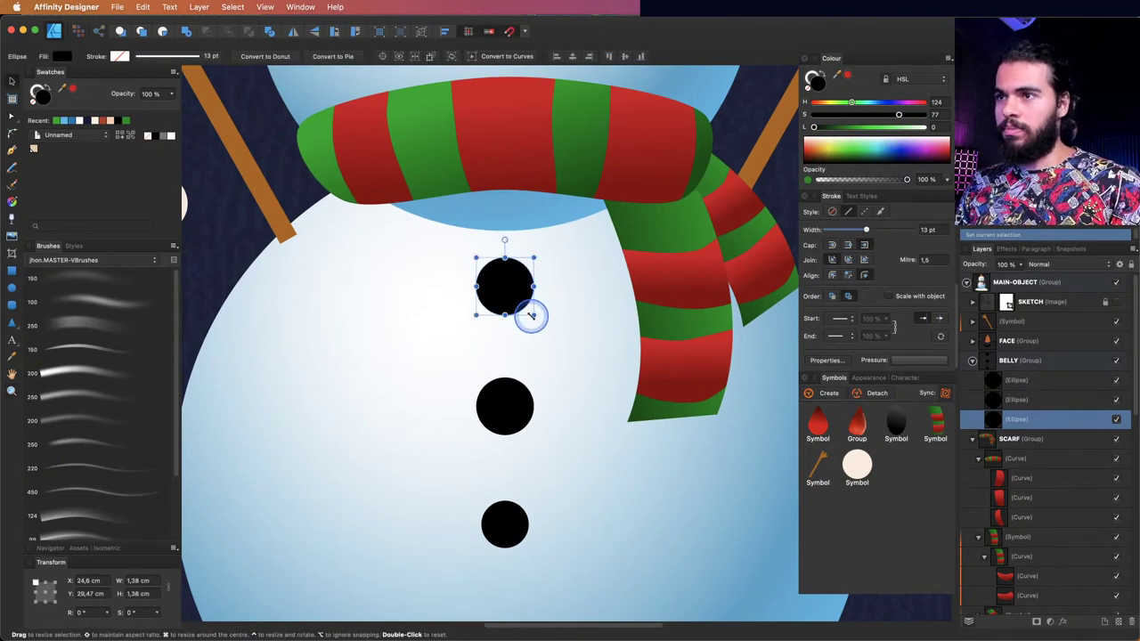
click(1016, 383)
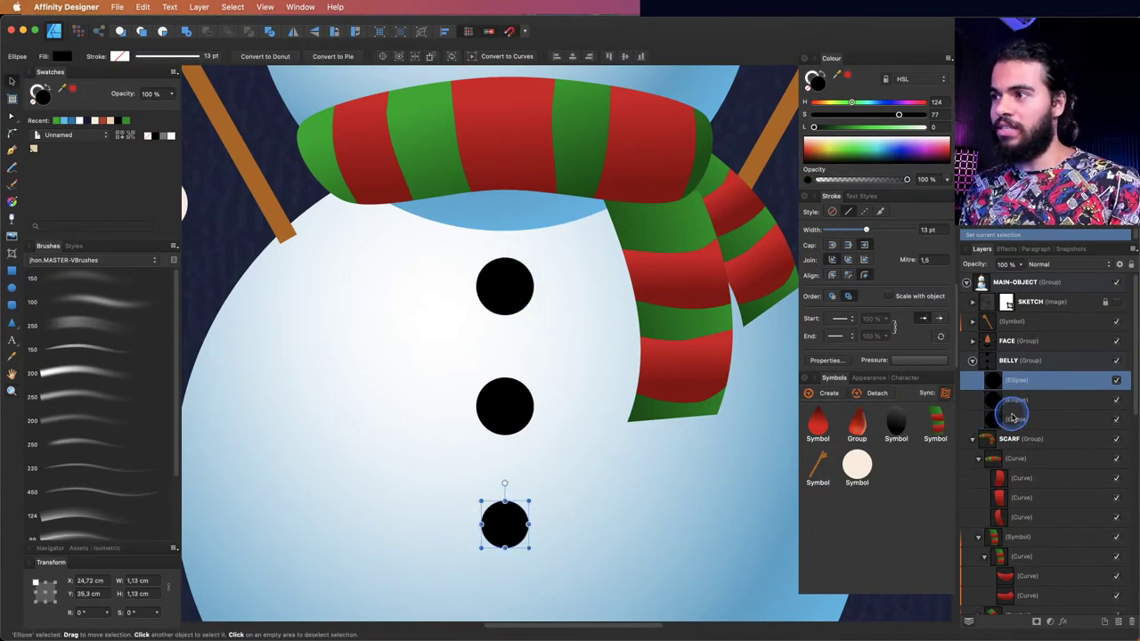
shift+click(998, 417)
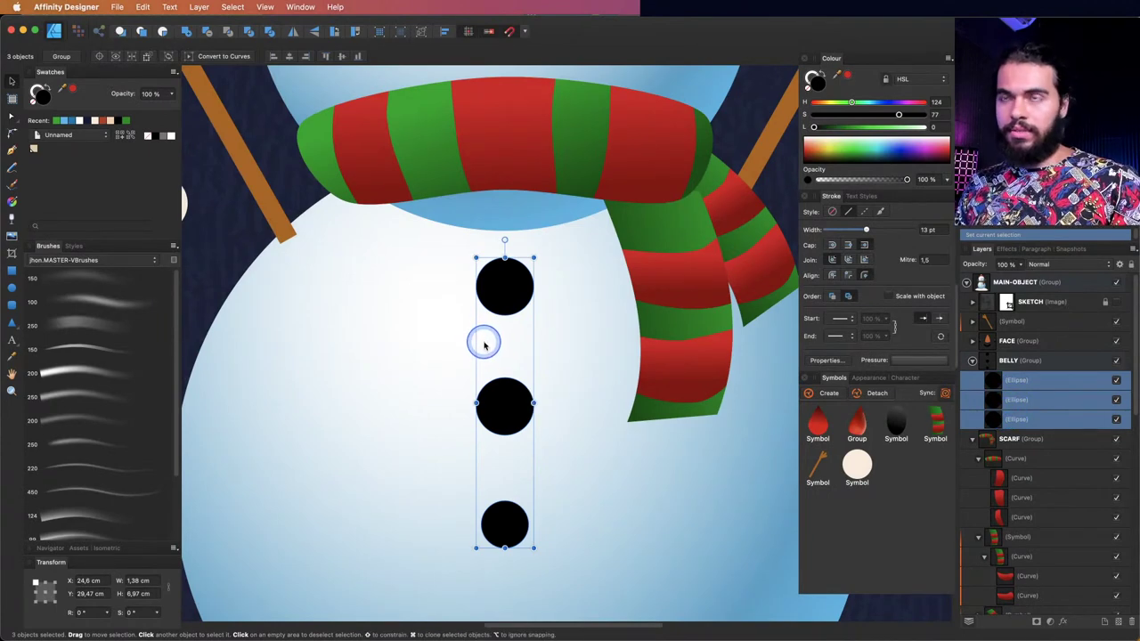
click(196, 7)
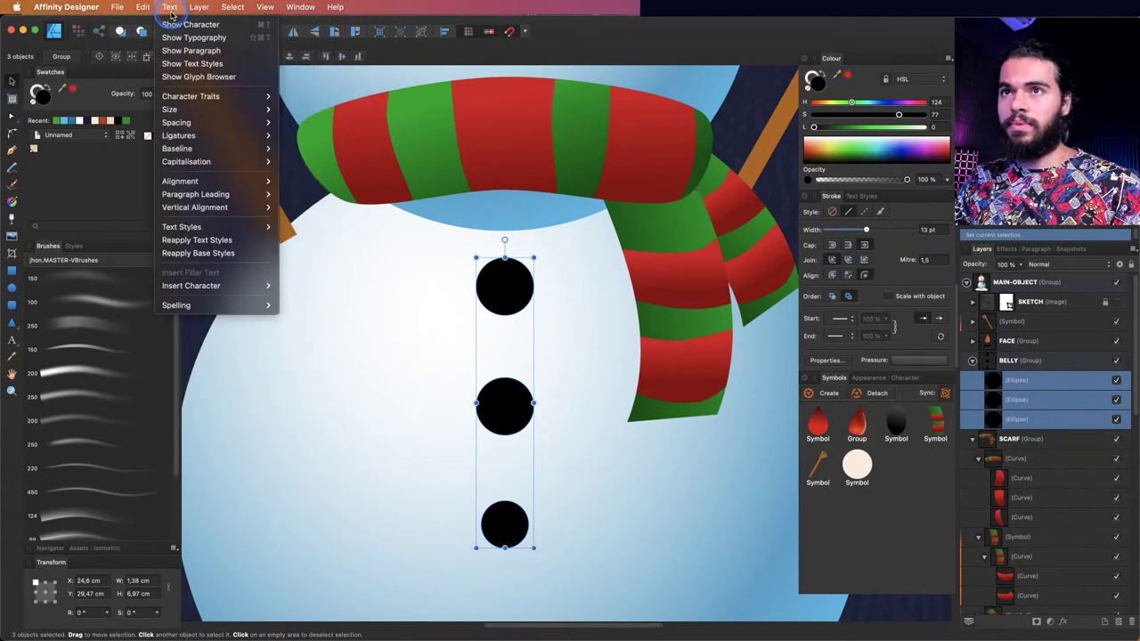
mouse_move(145, 8)
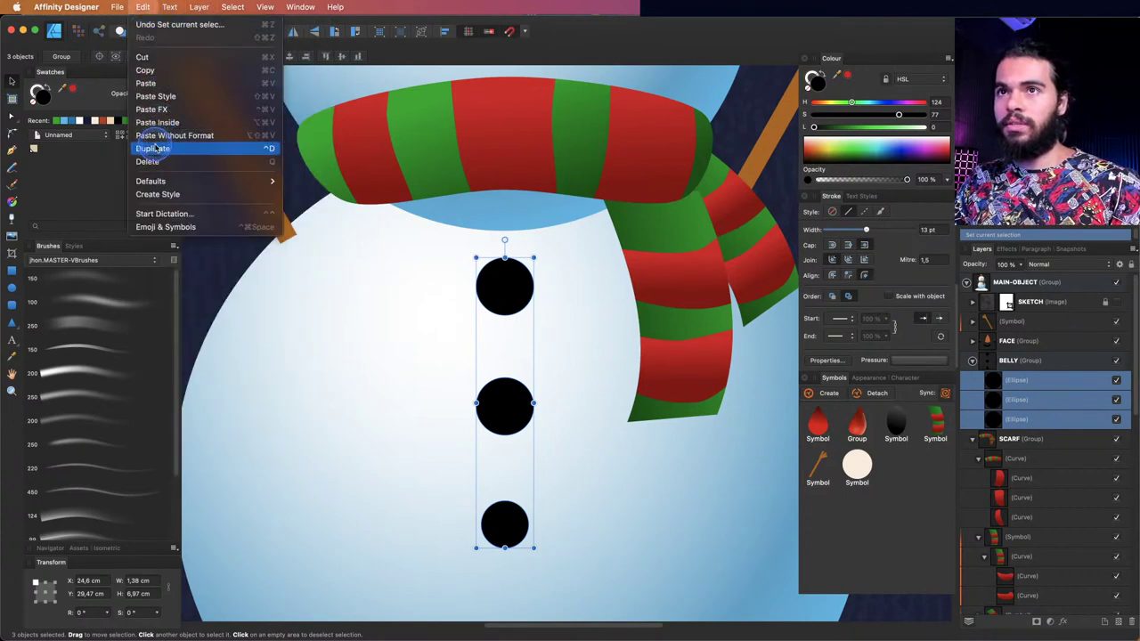
click(266, 153)
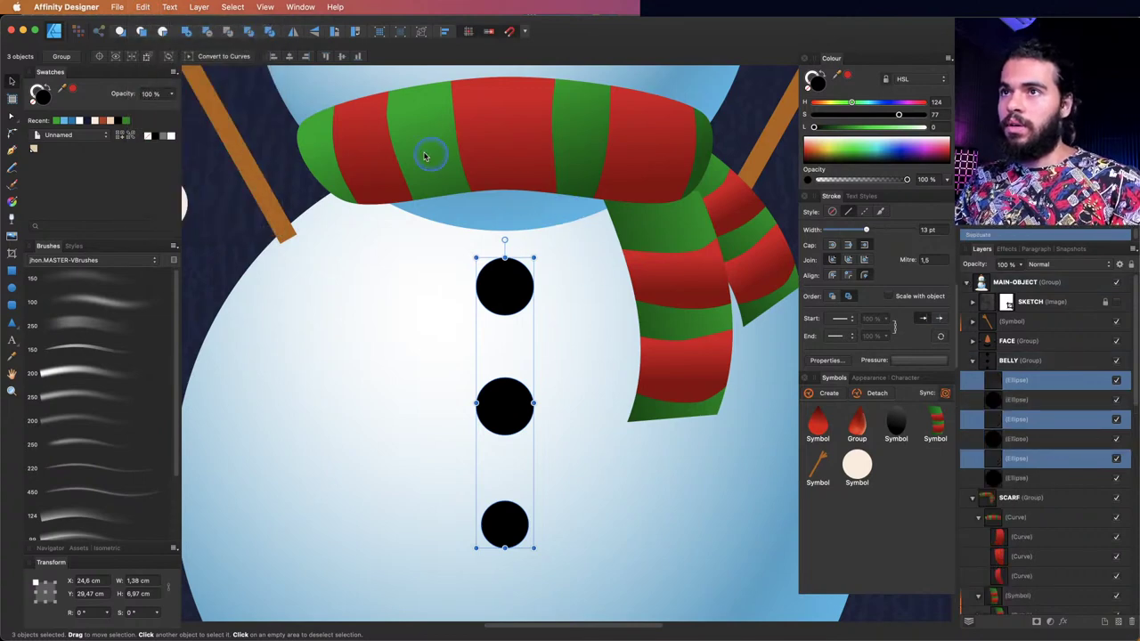
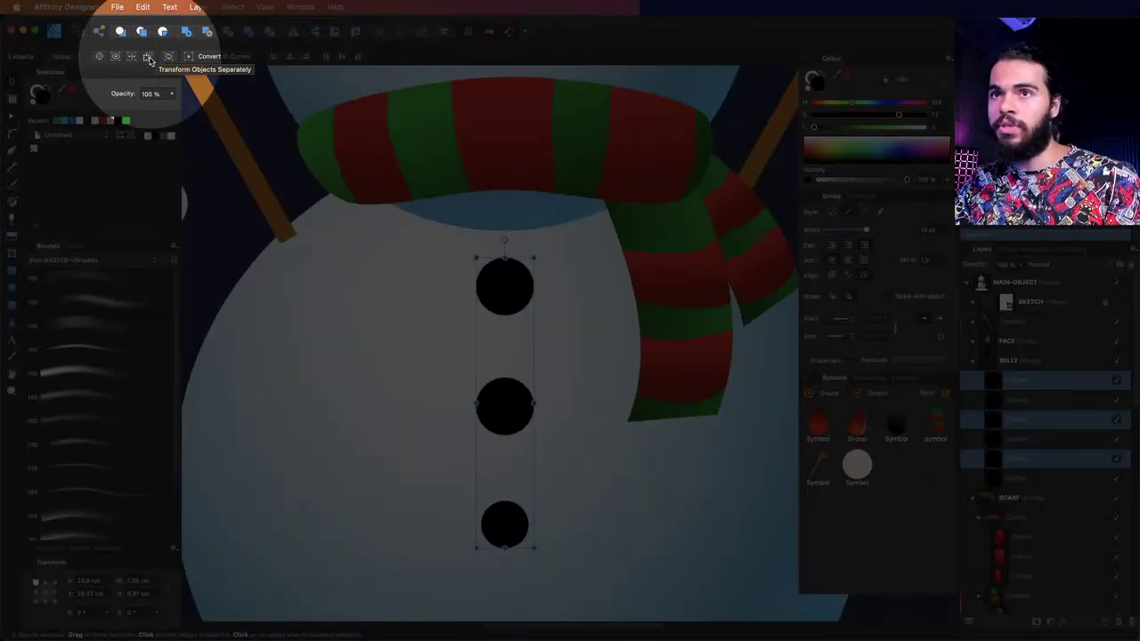
- Fill the three button copies white and scale them separately so the largest measure about 0.69 cm
click(148, 59)
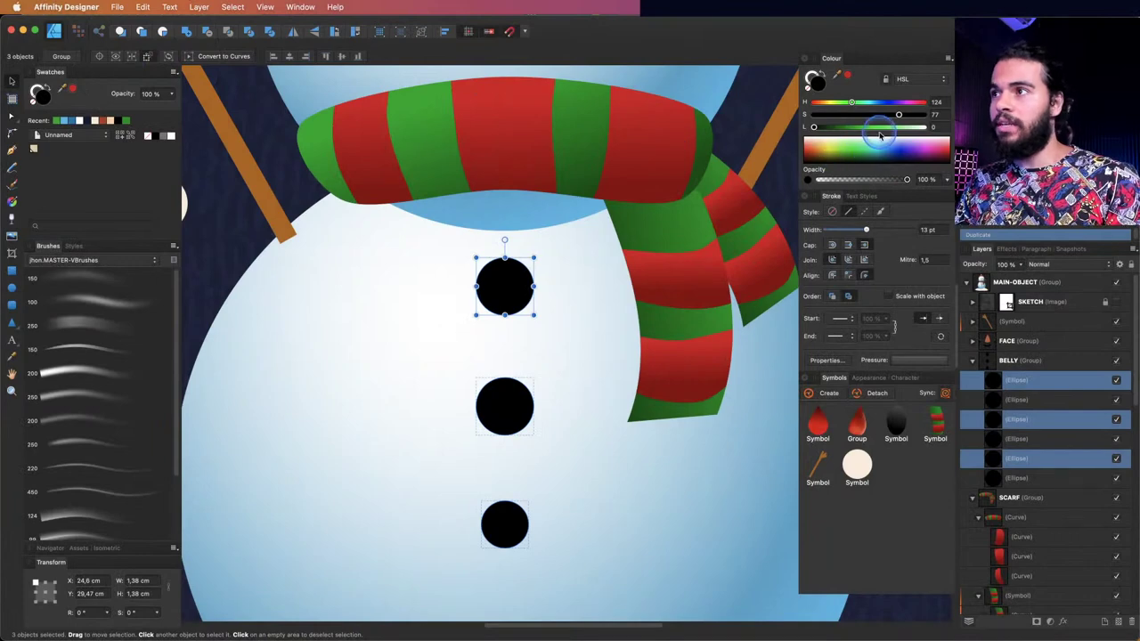
drag(886, 128, 925, 128)
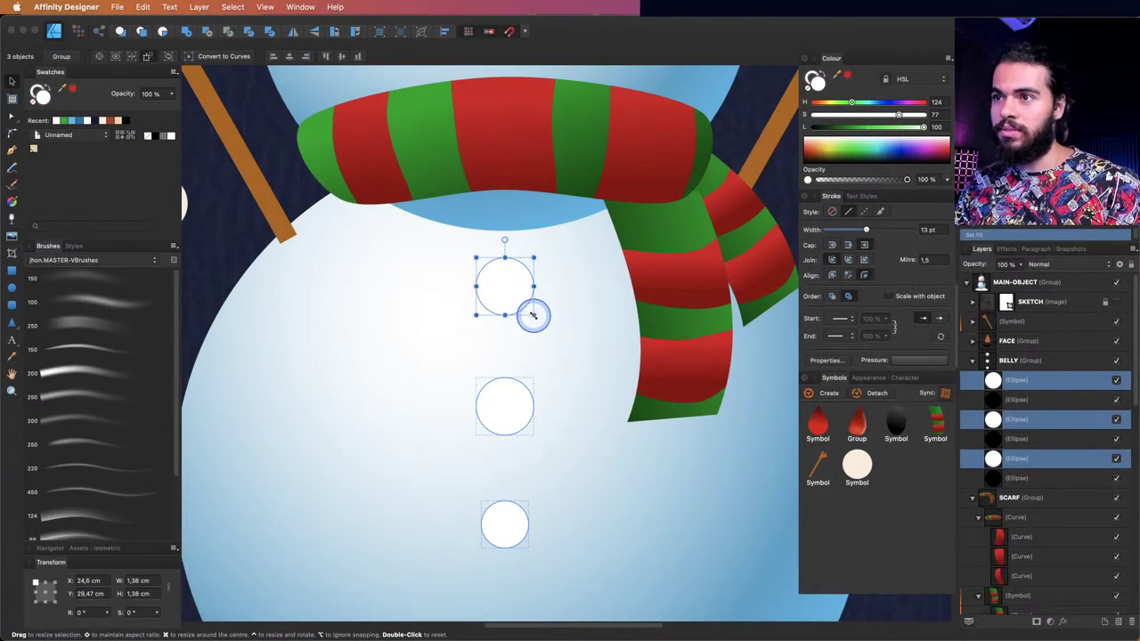
drag(533, 314, 503, 286)
- Shift the three white highlights slightly inward from the buttons' upper-left edges
key(z)
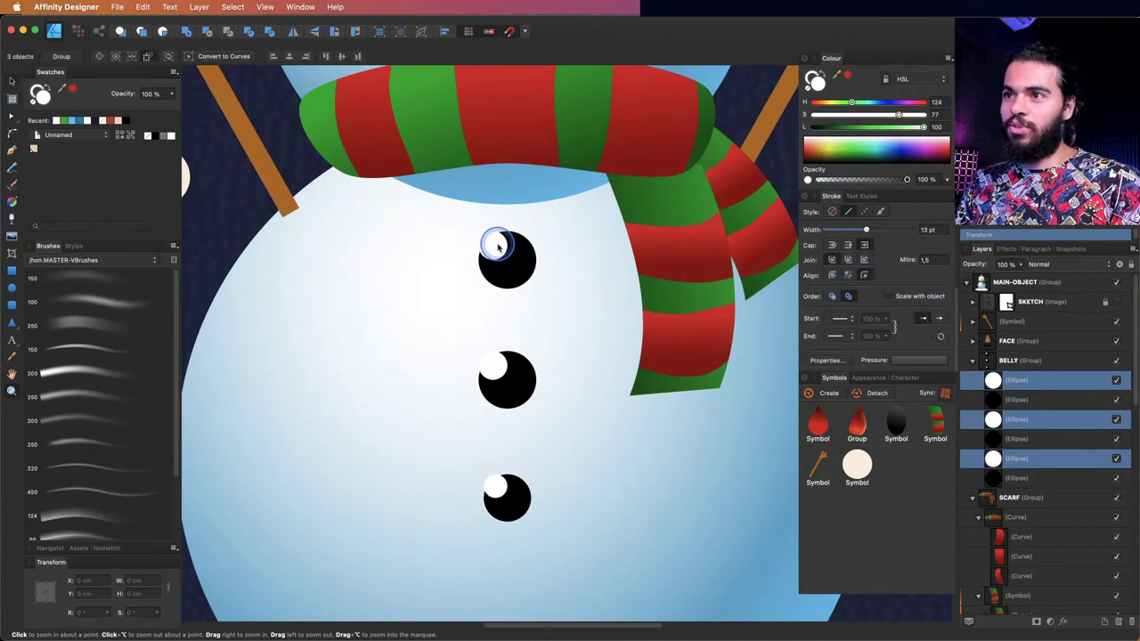
key(v)
drag(497, 247, 501, 258)
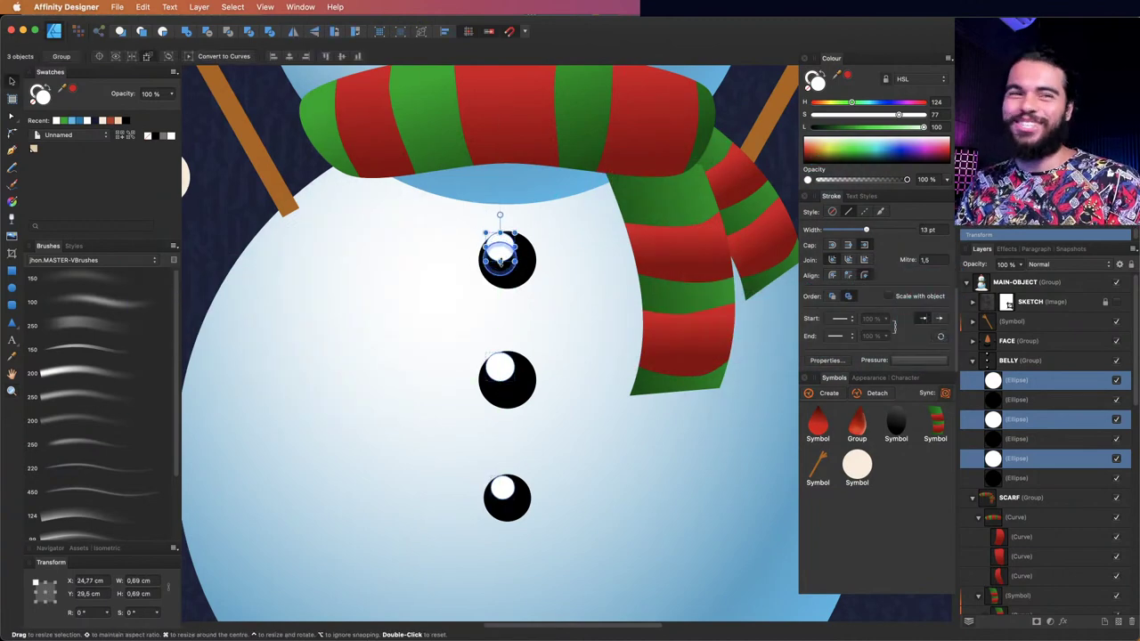
- Fade the white highlights on all three belly buttons with linear transparency gradients
key(y)
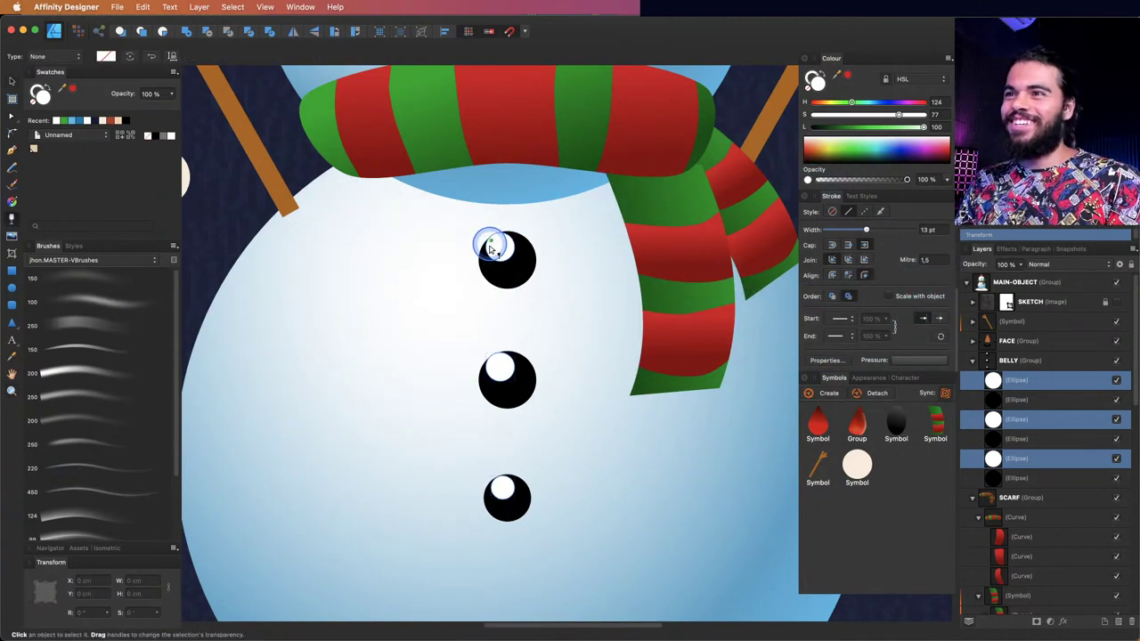
drag(479, 232, 501, 263)
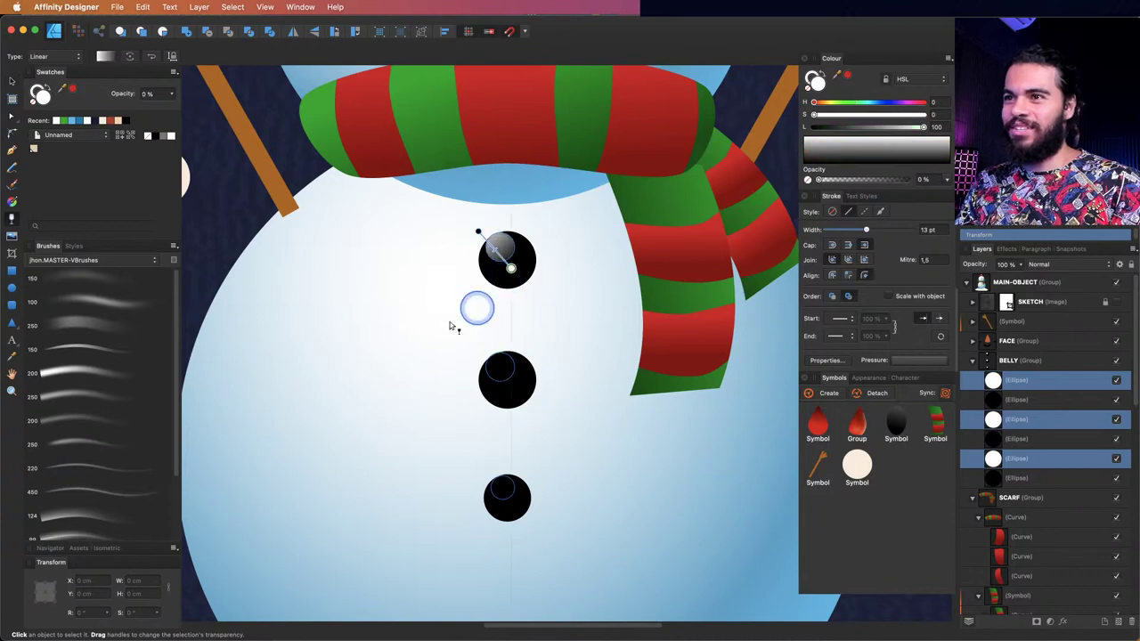
drag(408, 351, 549, 357)
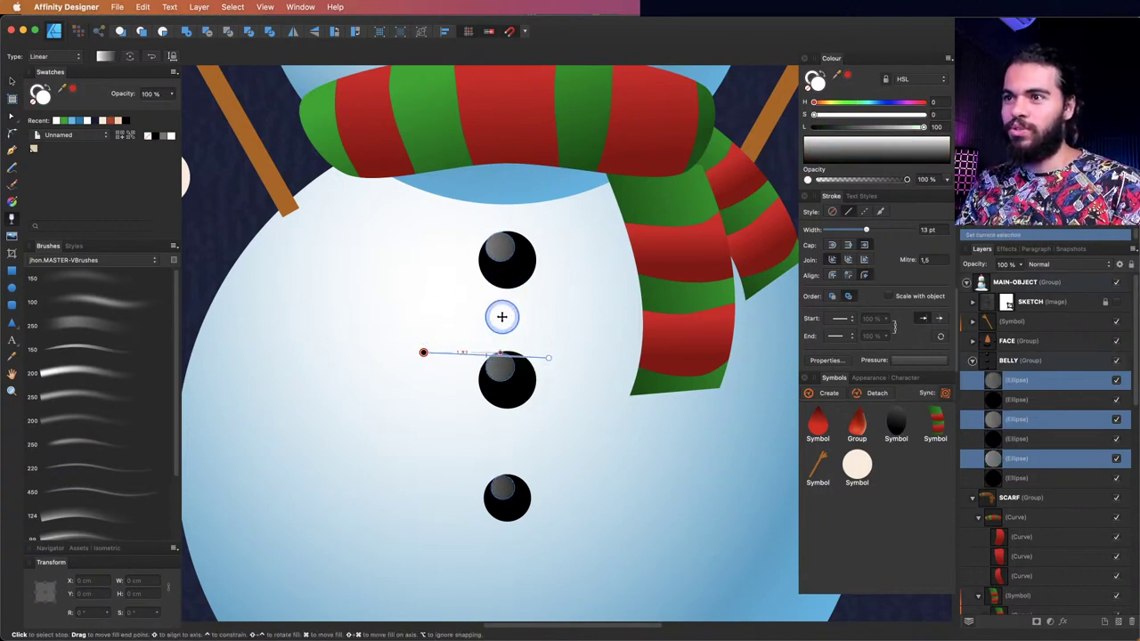
- Duplicate the black ellipse inside the symbol of the eye to the right of the nose
key(z)
alt+click(535, 292)
alt+click(502, 320)
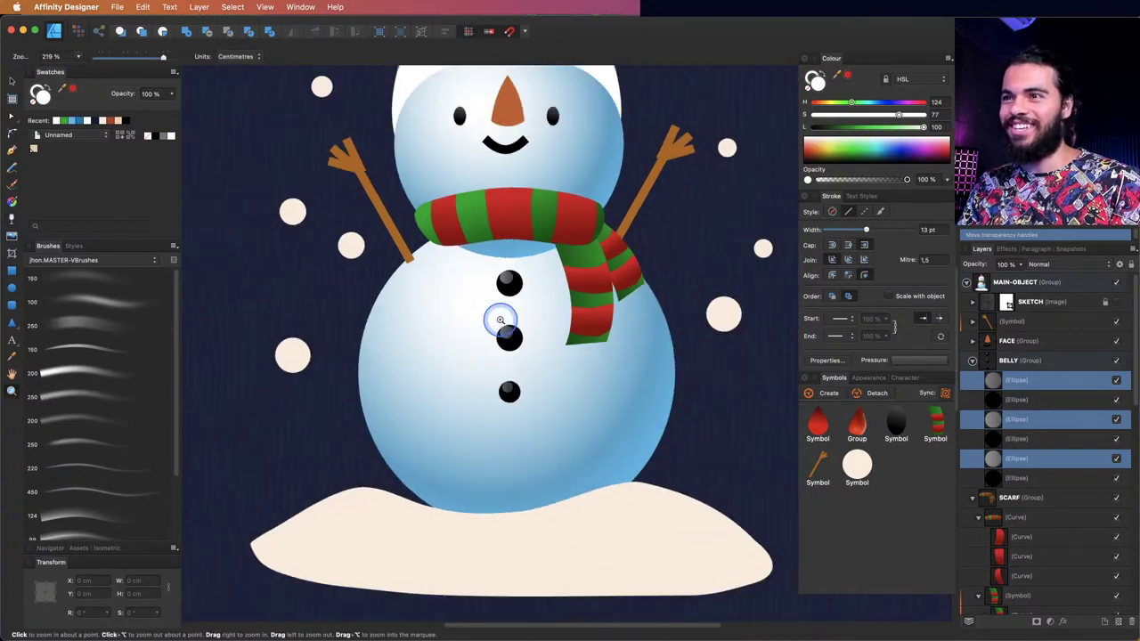
drag(525, 308, 525, 360)
drag(532, 208, 557, 235)
alt+click(542, 258)
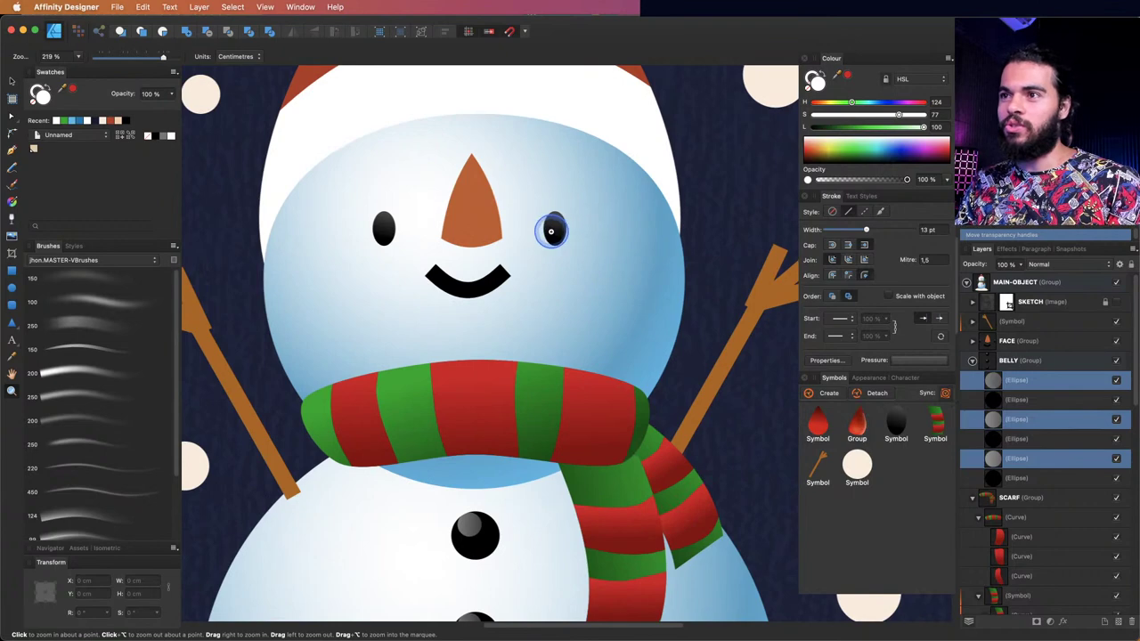
key(v)
click(552, 230)
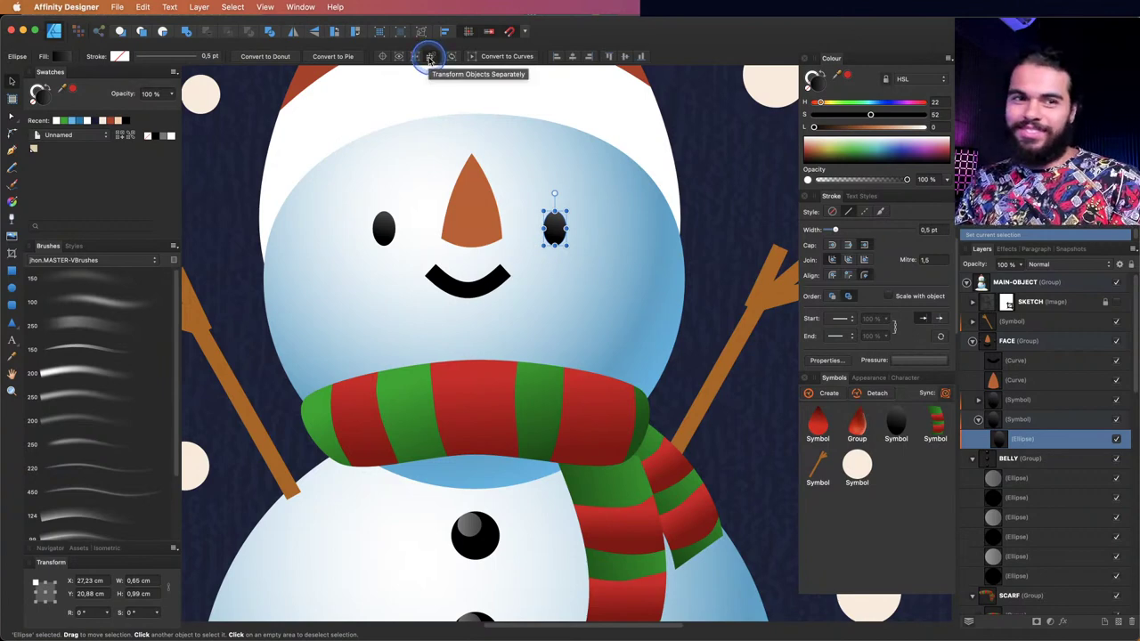
key(h)
scroll(566, 271, up, 3)
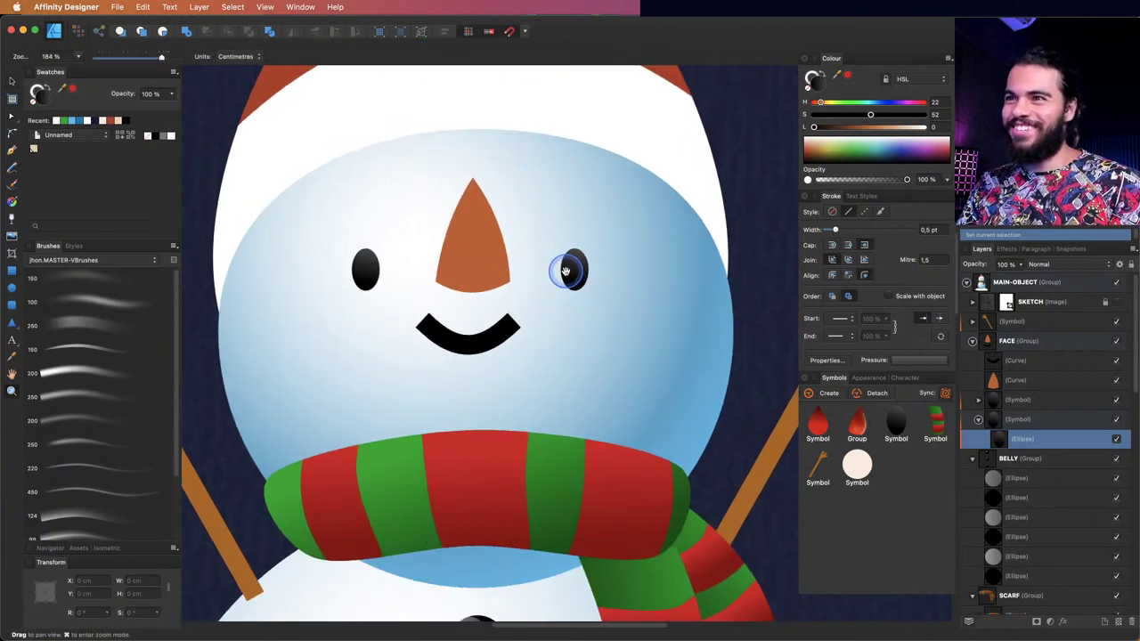
key(z)
drag(540, 255, 565, 272)
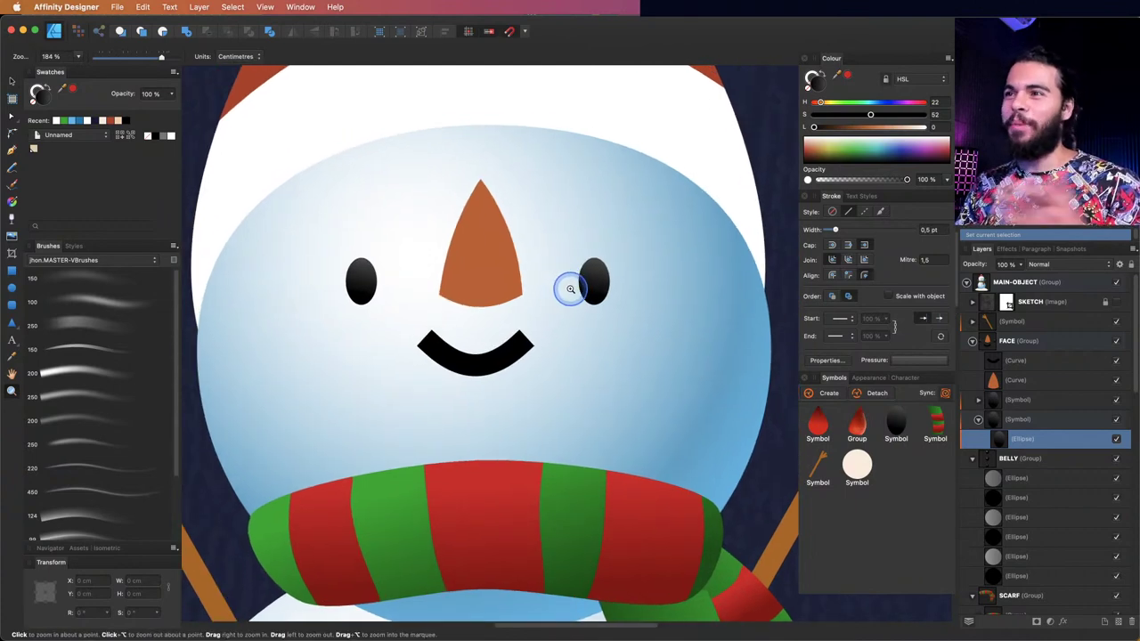
scroll(575, 278, right, 2)
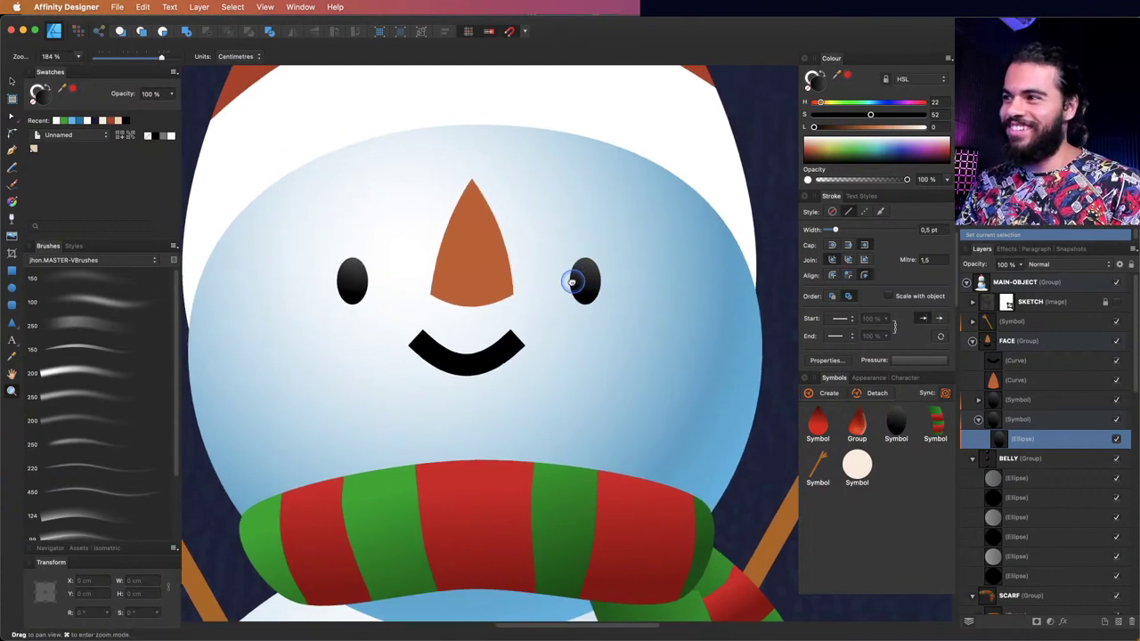
key(v)
key(z)
drag(550, 265, 601, 278)
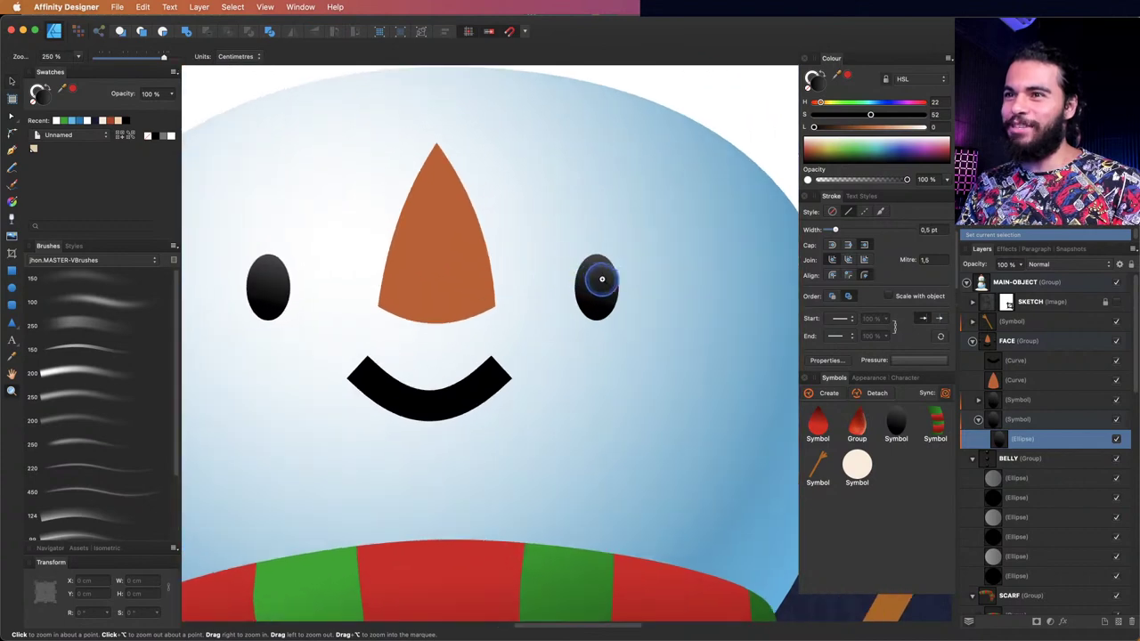
key(v)
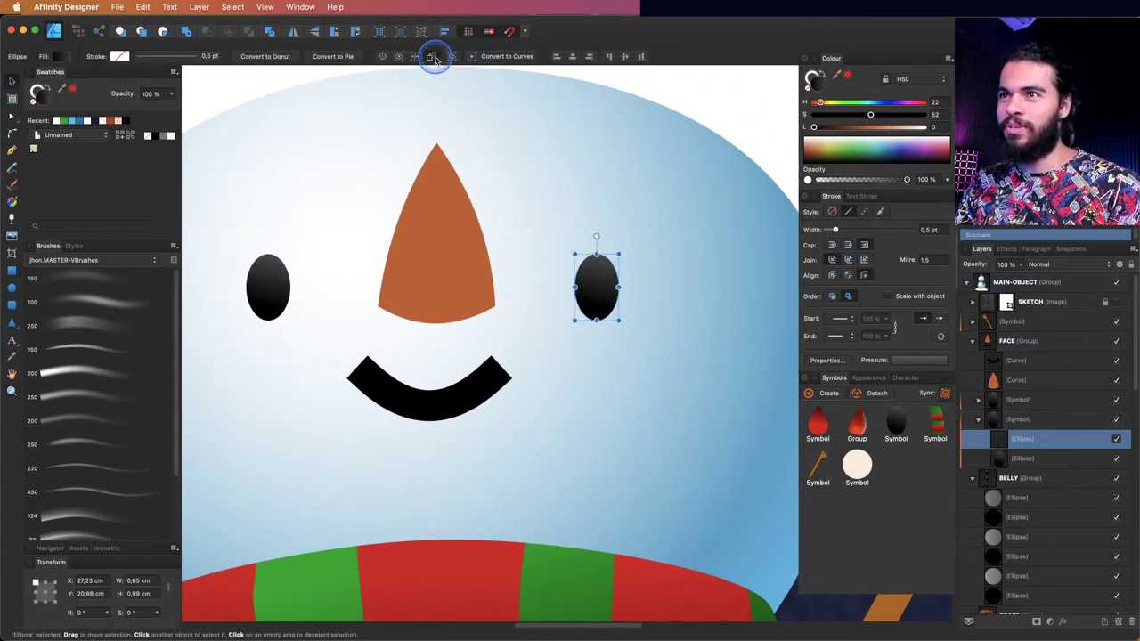
key(super+j)
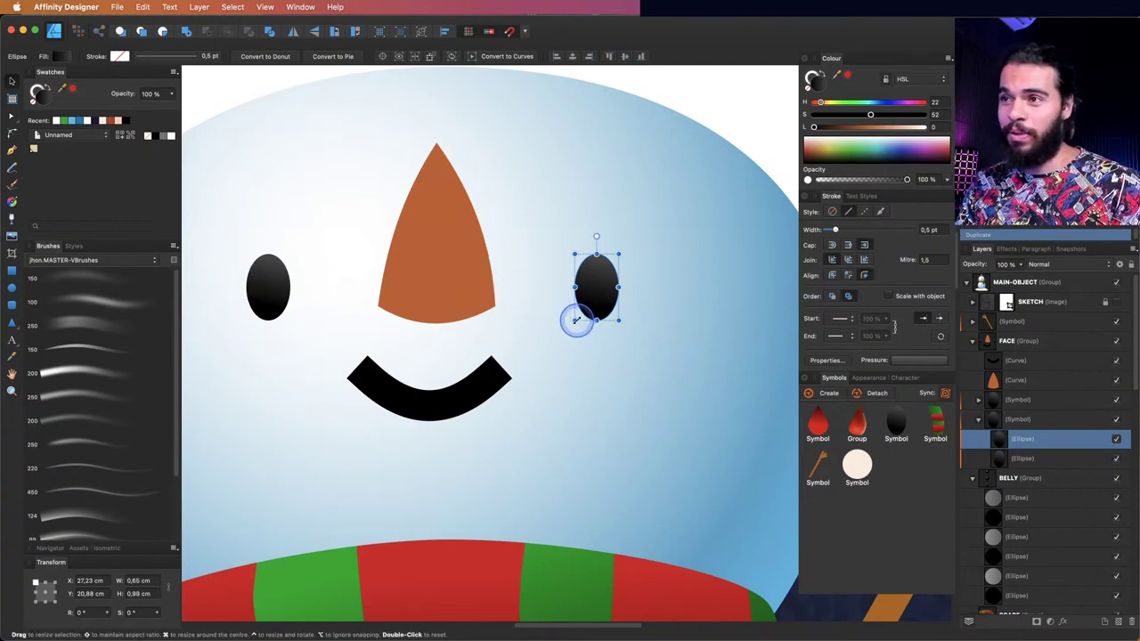
- Turn the eye copy into a white highlight of about 0.26 × 0.44 cm inside the eye's upper-right area
drag(577, 318, 597, 291)
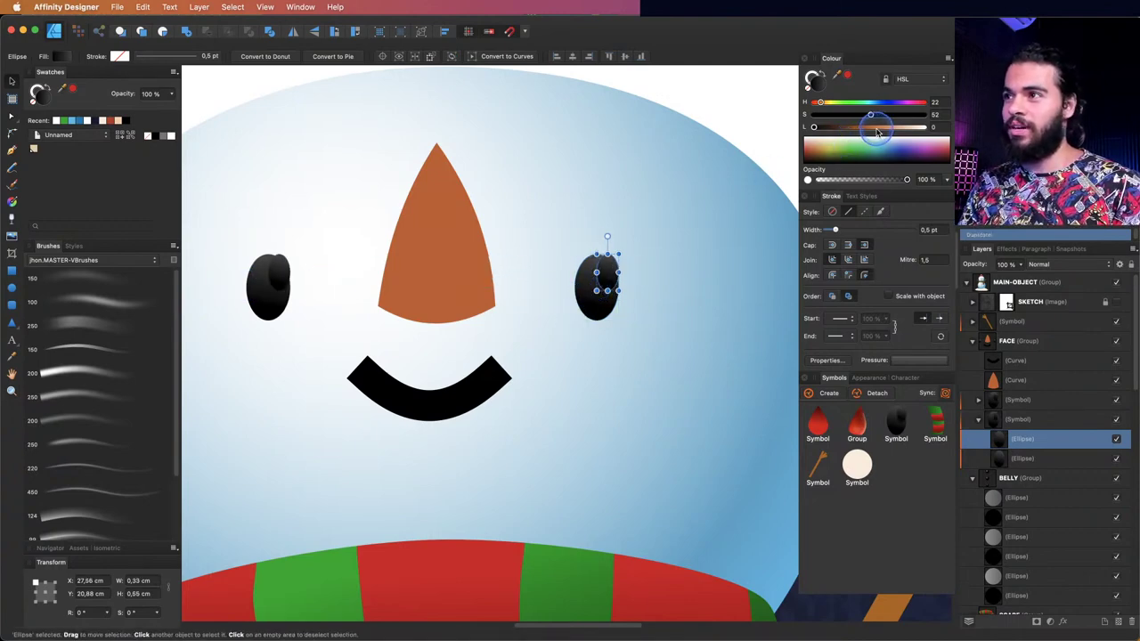
drag(877, 131, 941, 144)
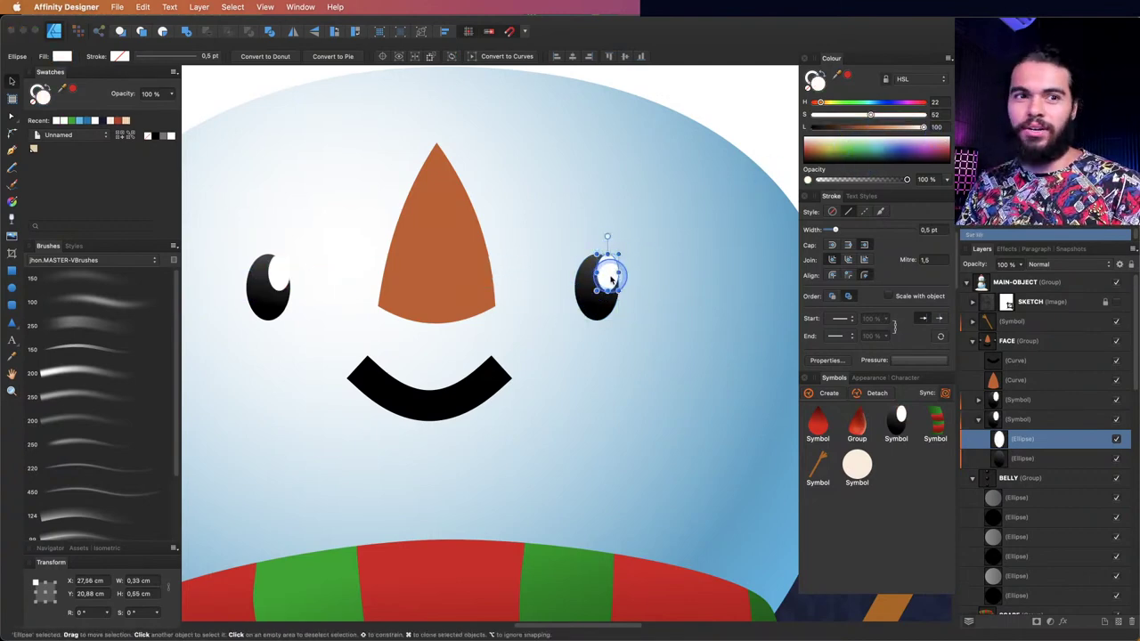
key(z)
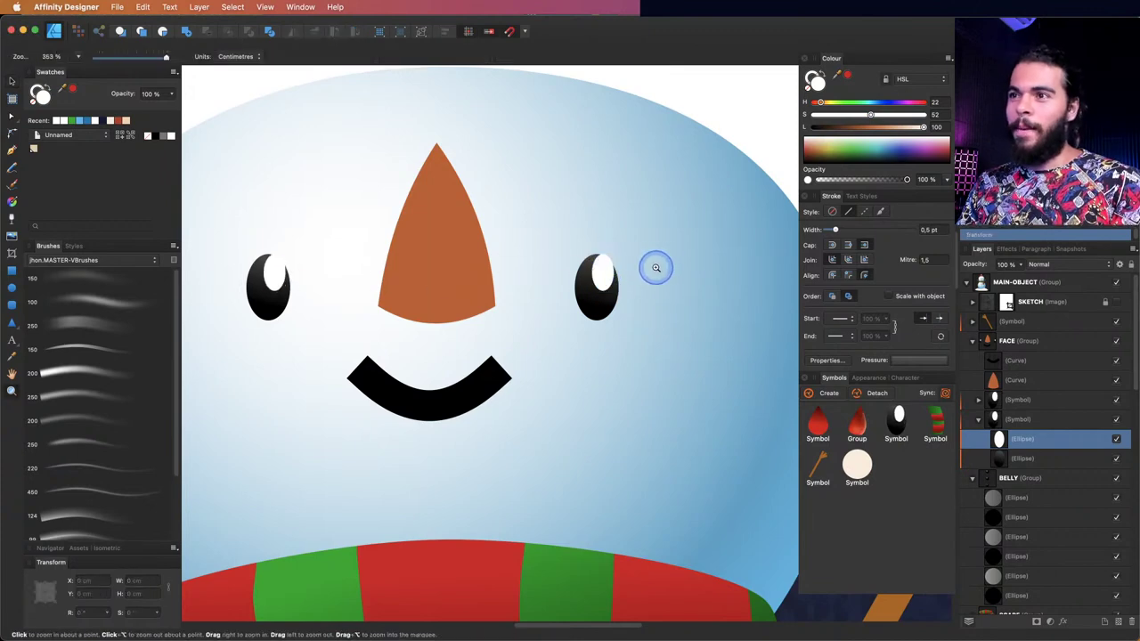
drag(656, 264, 501, 289)
click(695, 254)
click(639, 237)
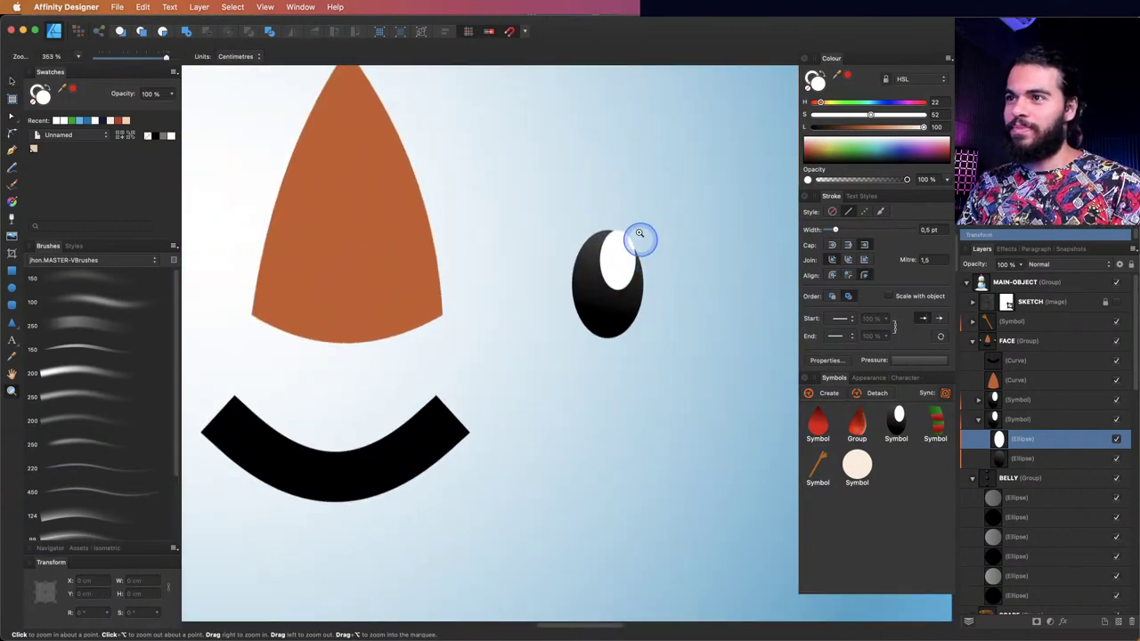
key(v)
drag(603, 285, 627, 258)
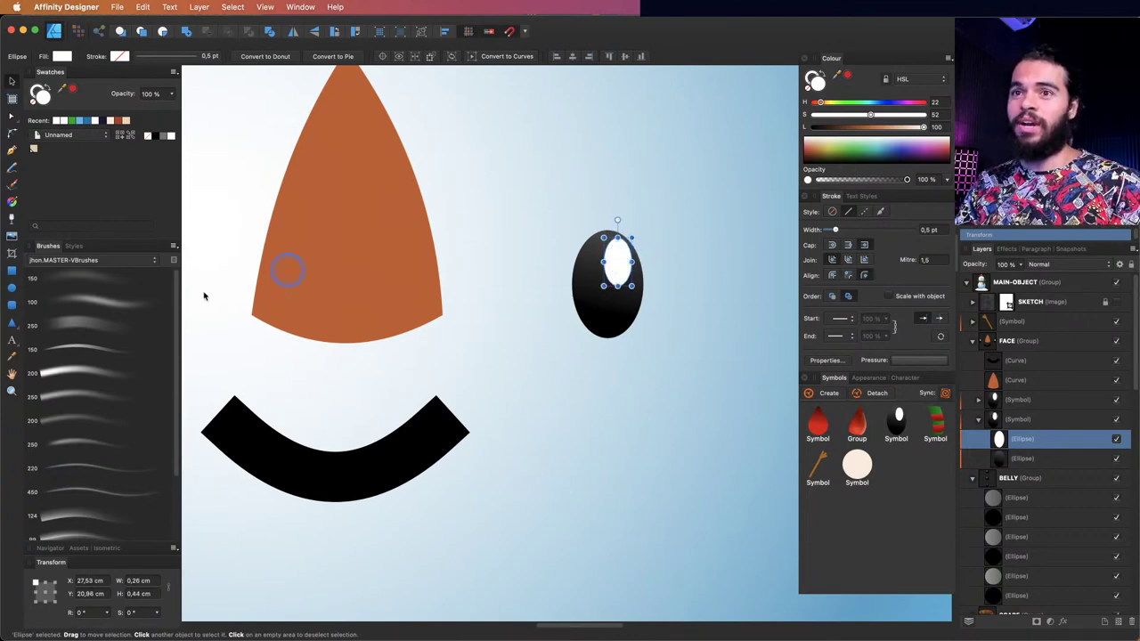
- Choose the soft 100 px vector brush from the jhon.MASTER-VBrushes set for painting around the eye
click(145, 308)
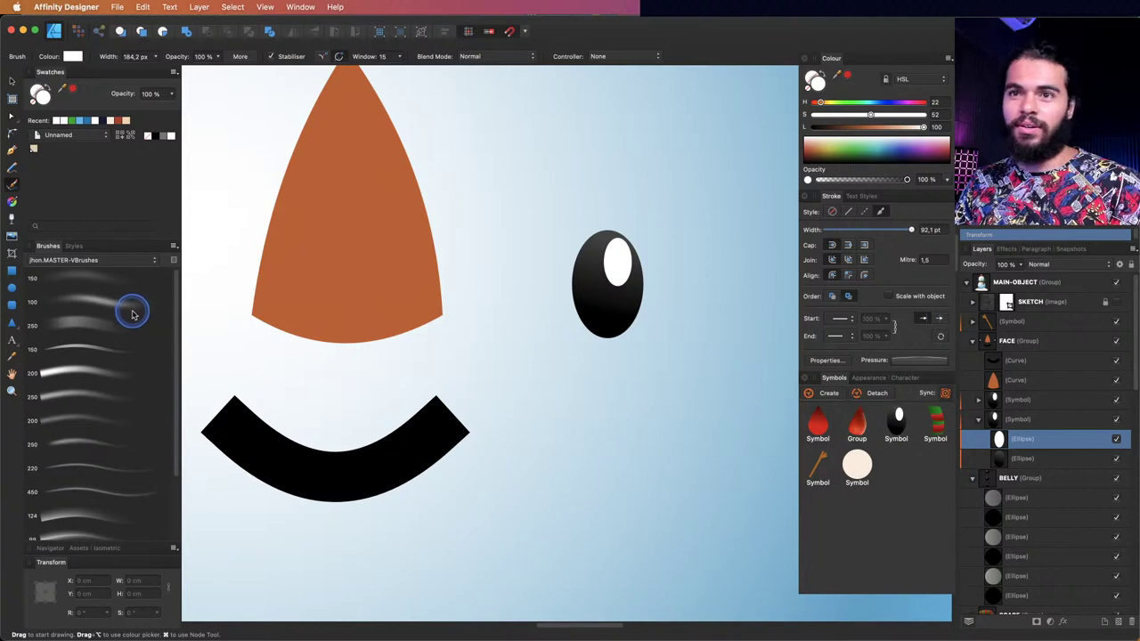
click(132, 313)
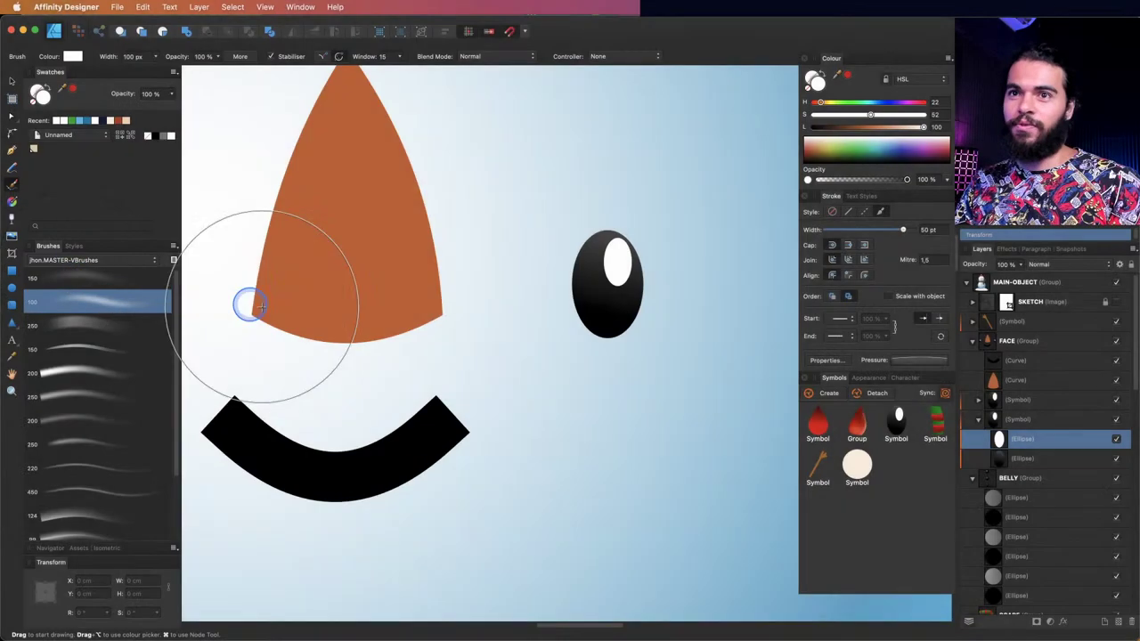
scroll(446, 277, right, 2)
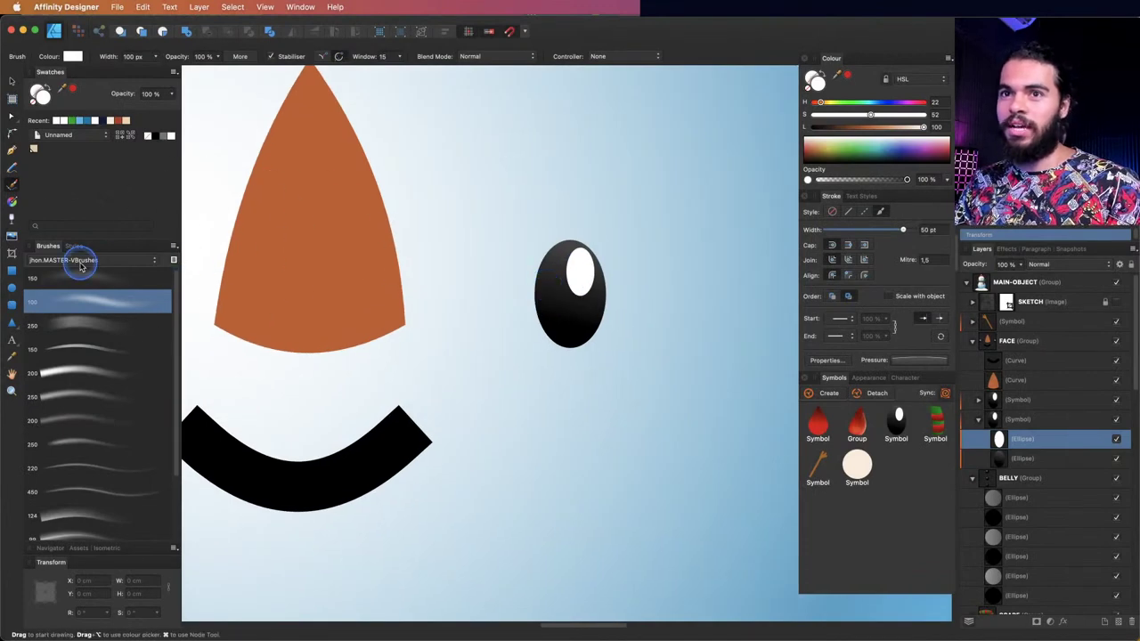
drag(555, 306, 540, 313)
scroll(532, 307, right, 2)
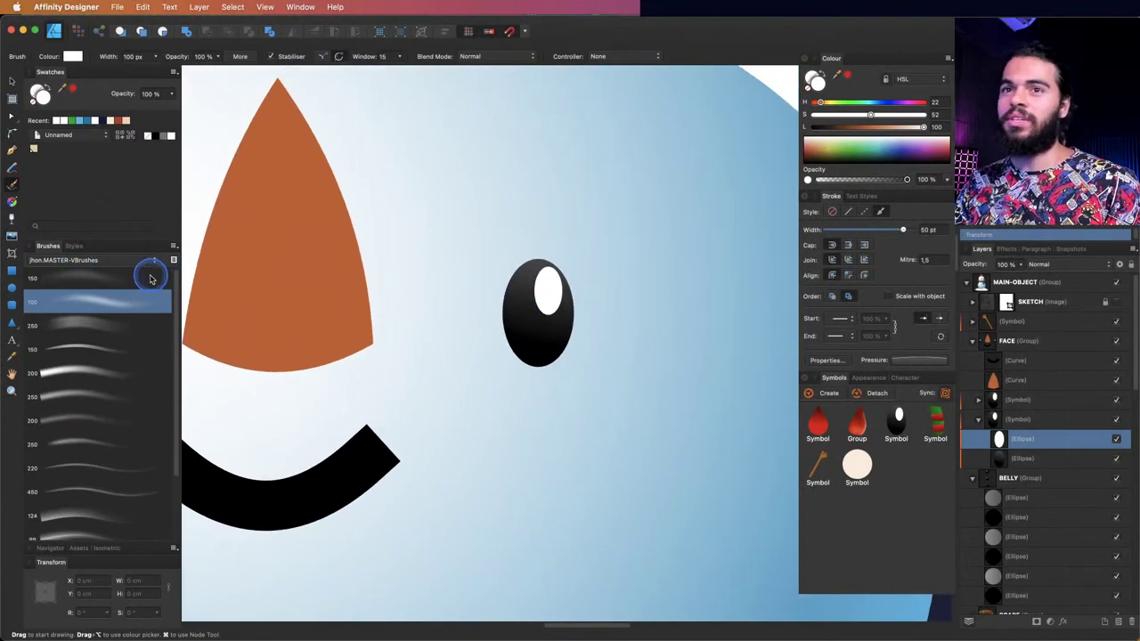
scroll(435, 313, right, 2)
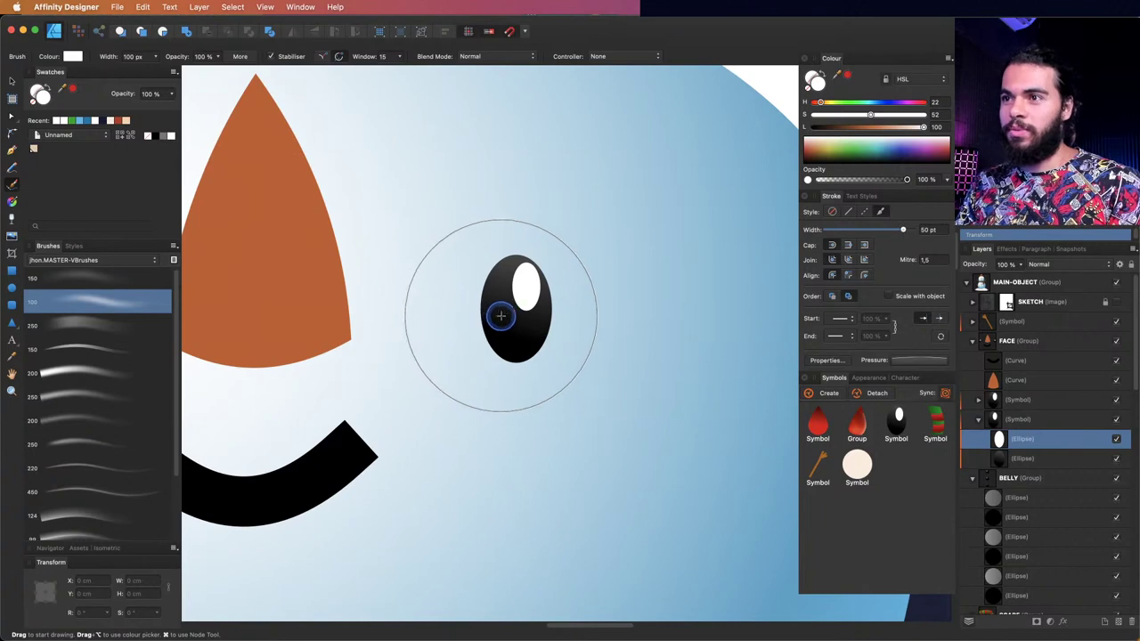
- Paint a soft white reflection in the lower part of the right eye's black ellipse, with the stroke width reduced to 16.2 pt
drag(505, 318, 348, 331)
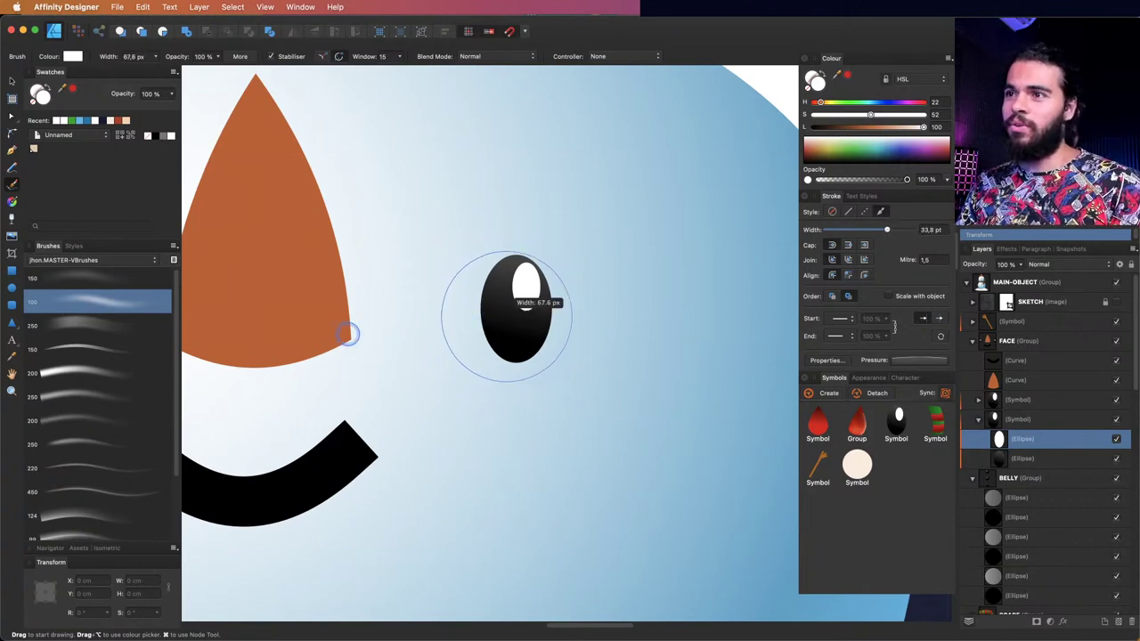
drag(517, 318, 435, 327)
key(super+d)
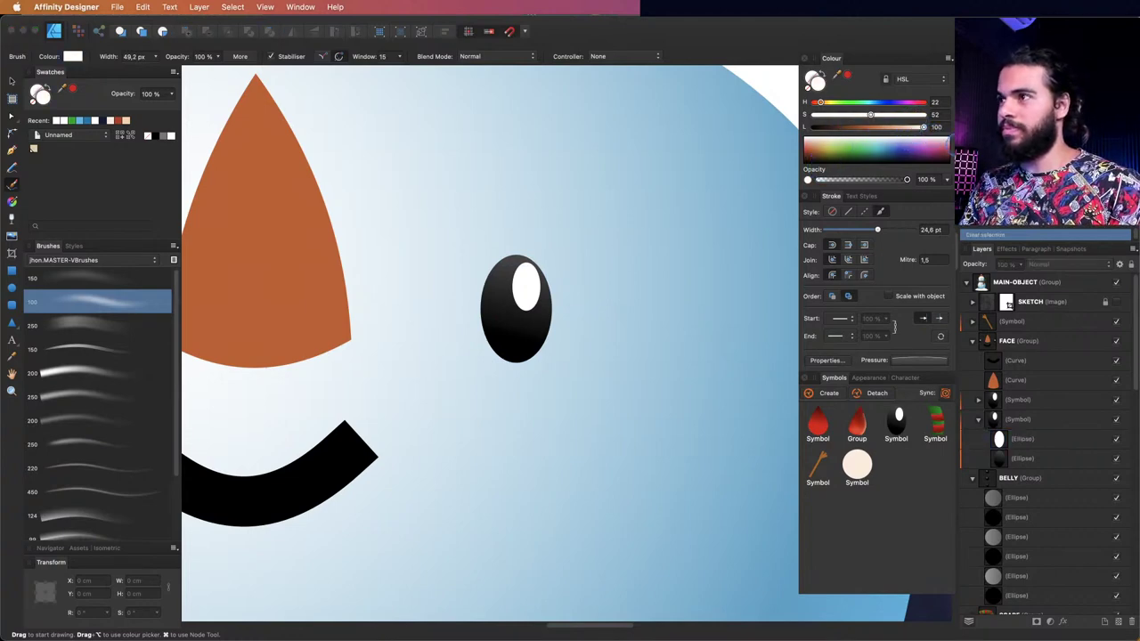
key(v)
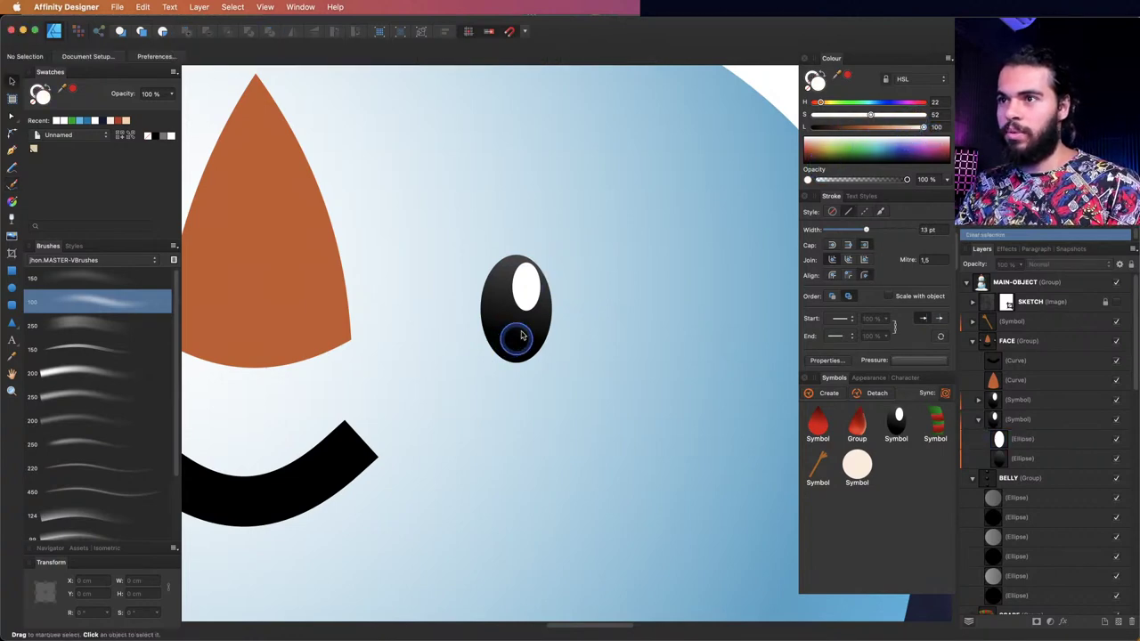
click(522, 330)
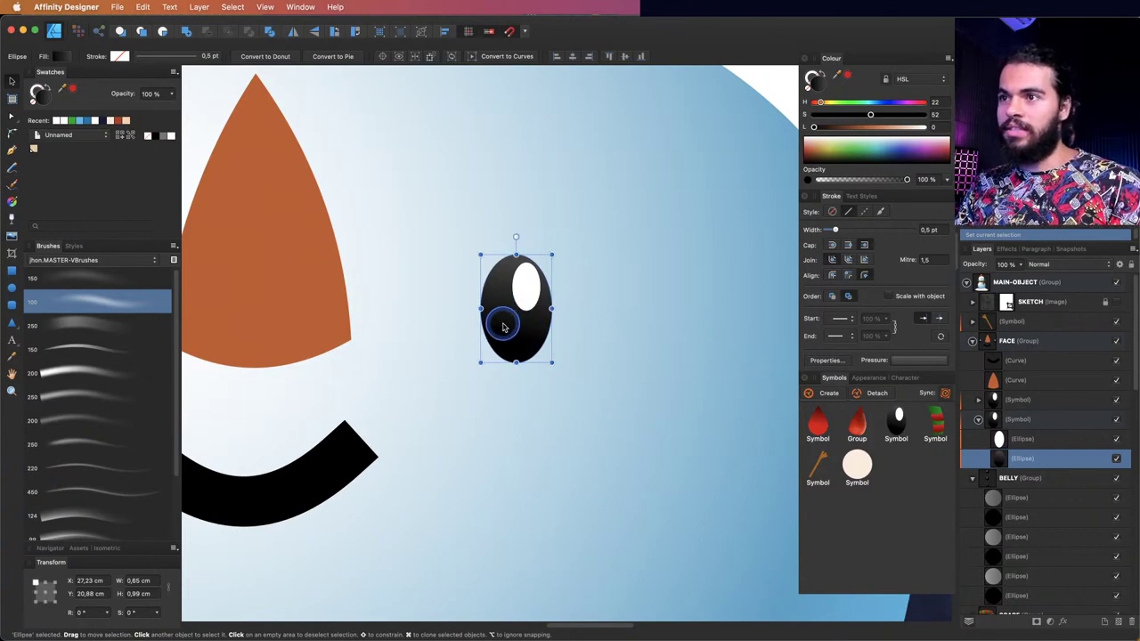
key(b)
mouse_move(504, 319)
mouse_down()
mouse_move(486, 310)
mouse_move(419, 324)
mouse_move(495, 314)
mouse_move(533, 333)
mouse_move(522, 318)
mouse_up()
- Examine the painted eye reflections against the snowman's whole face
key(z)
alt+click(522, 318)
alt+click(376, 344)
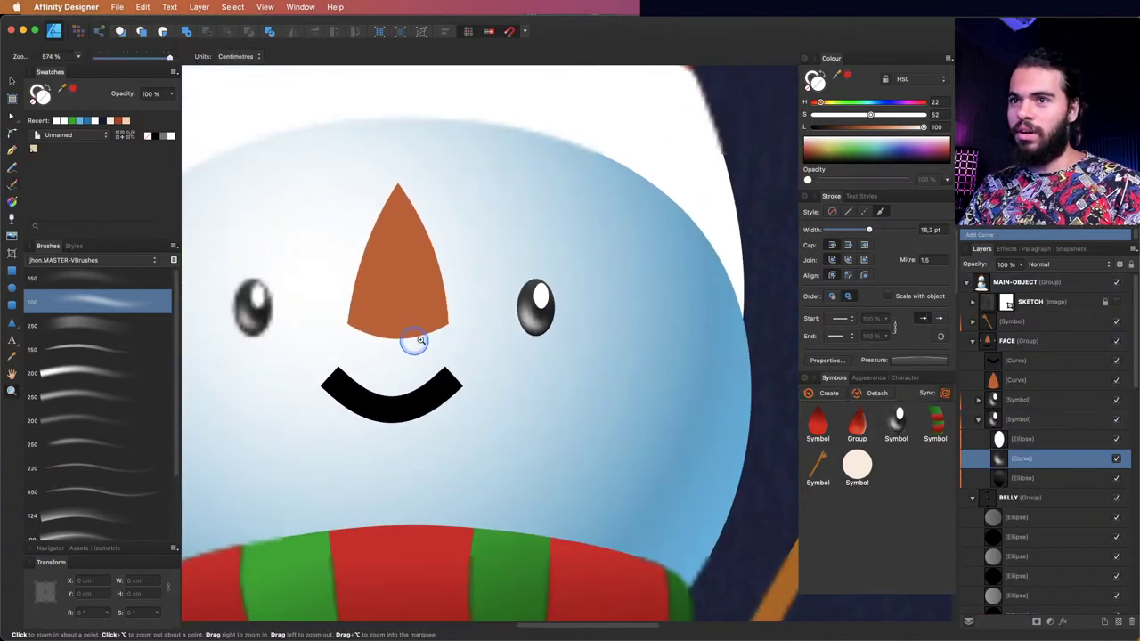
alt+click(544, 346)
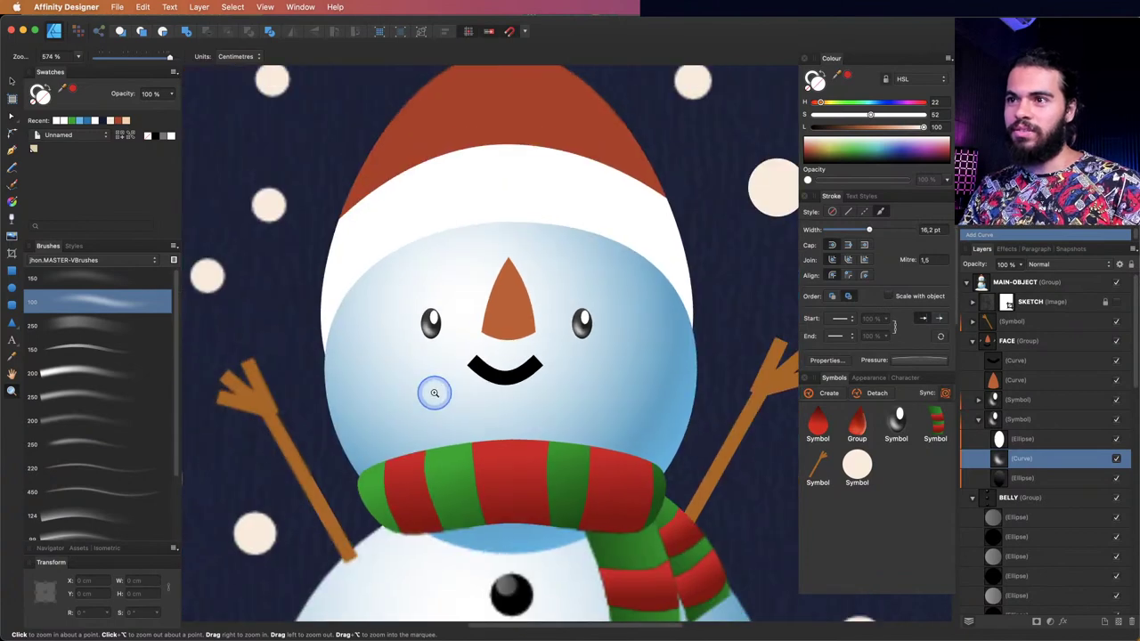
alt+click(547, 390)
click(549, 378)
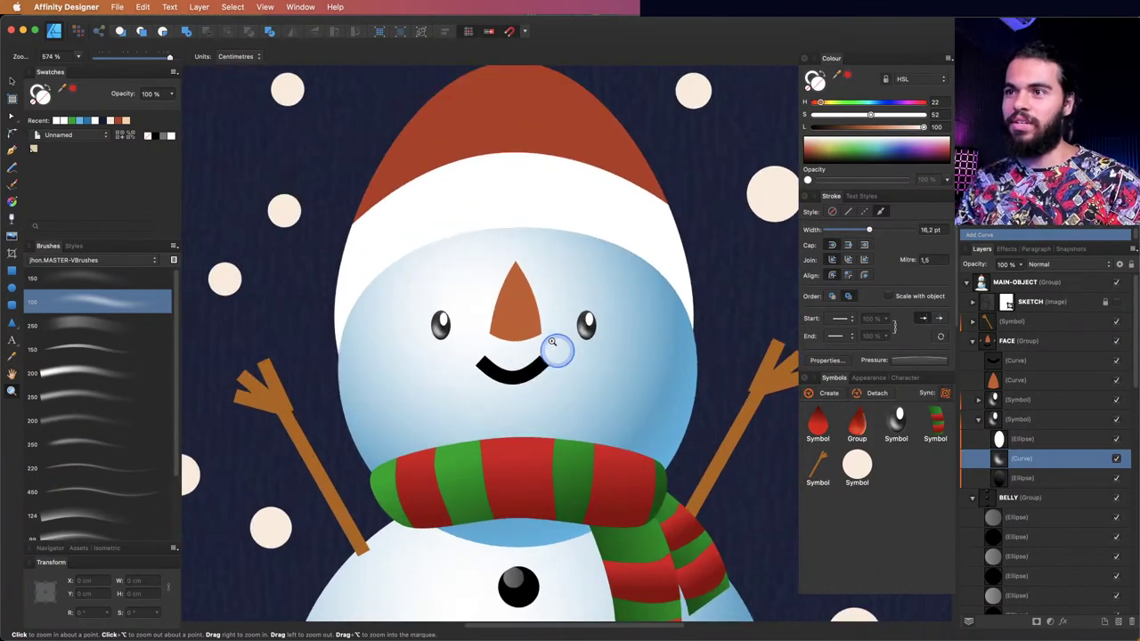
click(531, 259)
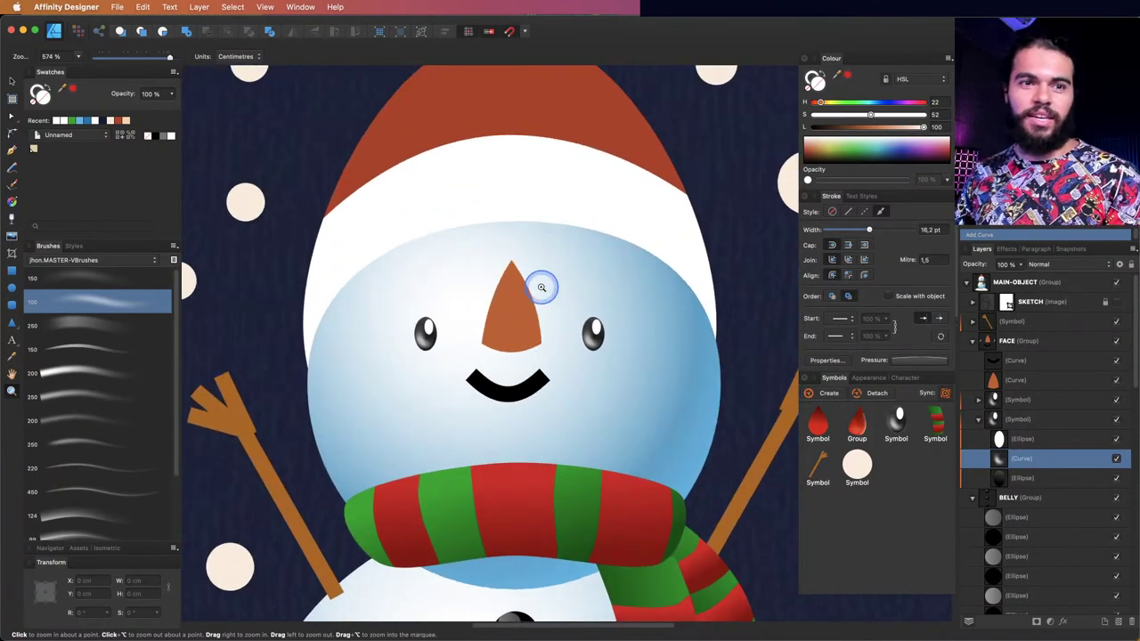
drag(532, 259, 497, 265)
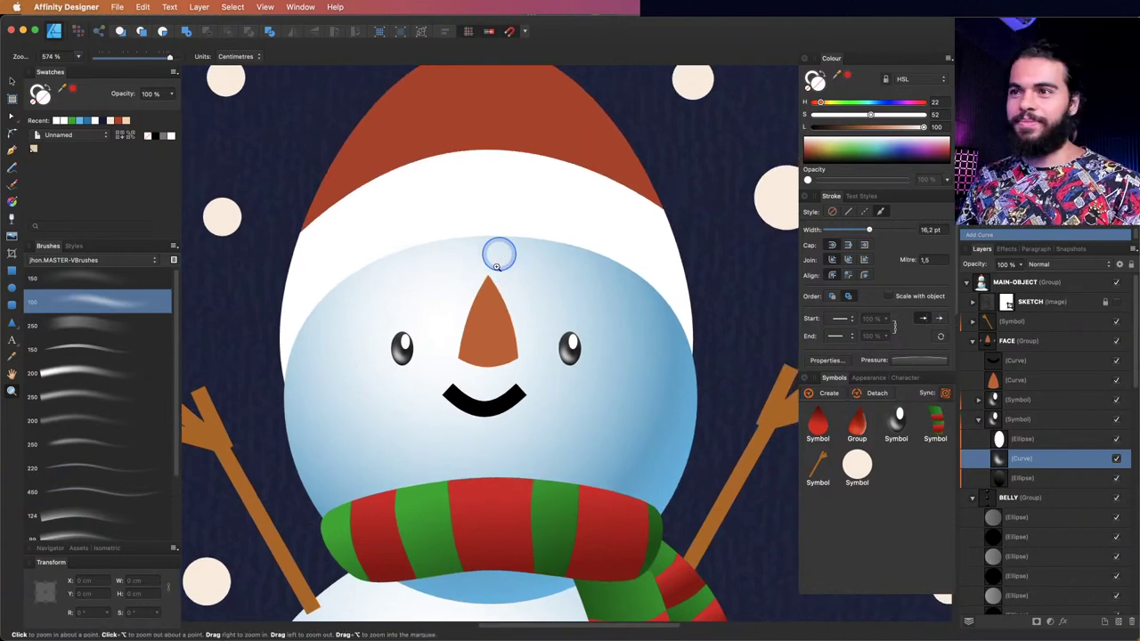
- Round the two lower corners of the orange nose to a radius of 0.78 cm
key(v)
click(505, 332)
key(z)
drag(466, 339, 490, 335)
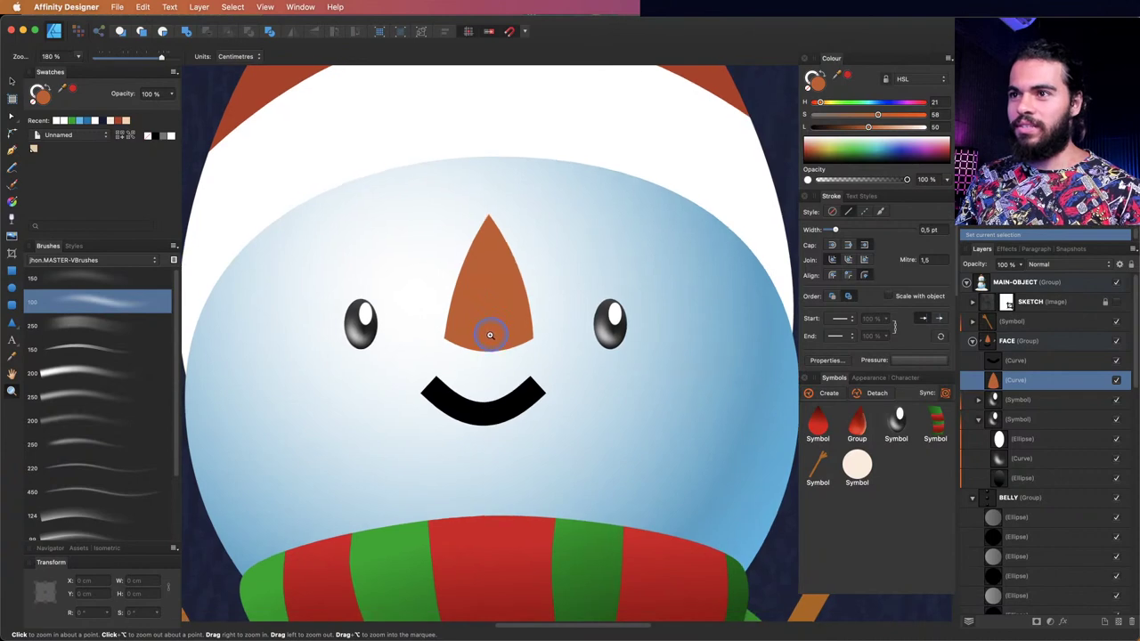
key(a)
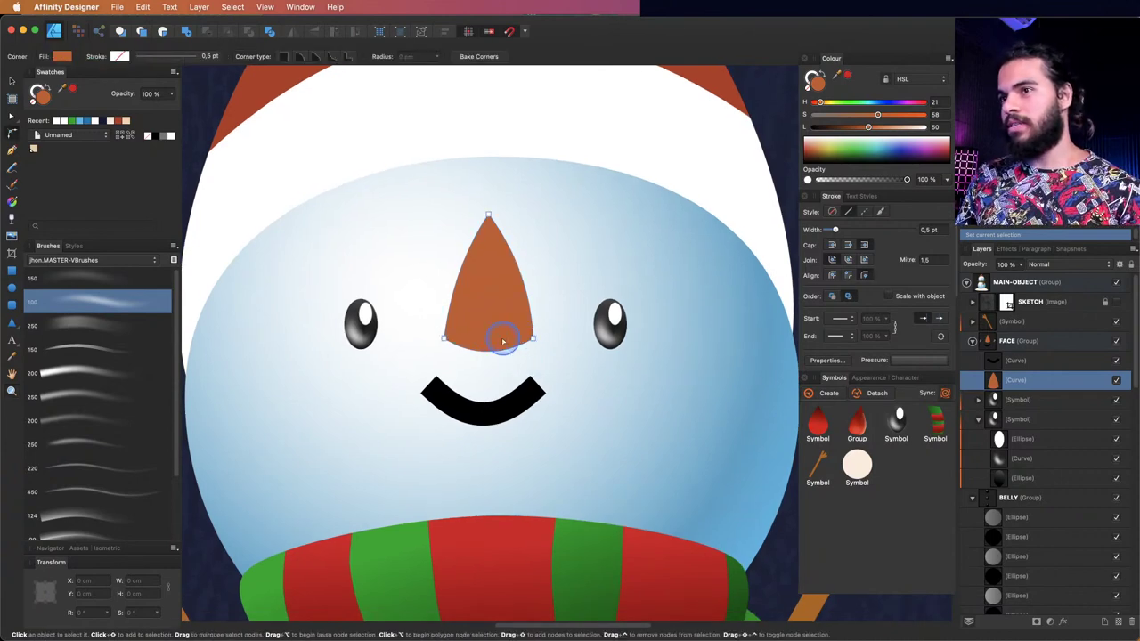
drag(436, 316, 558, 379)
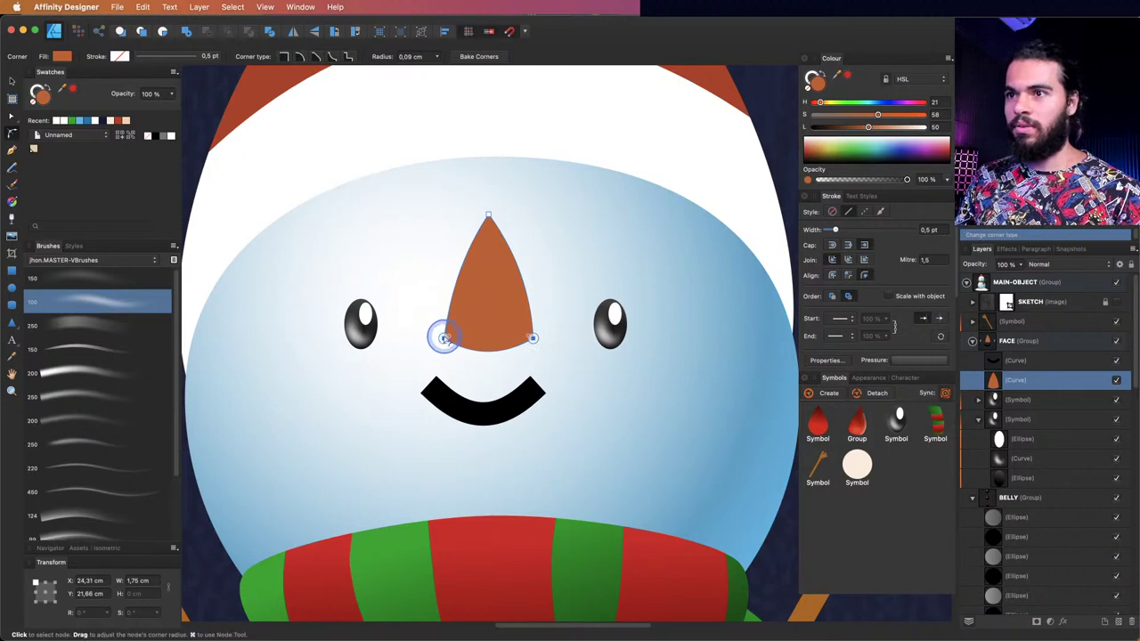
drag(480, 288, 447, 354)
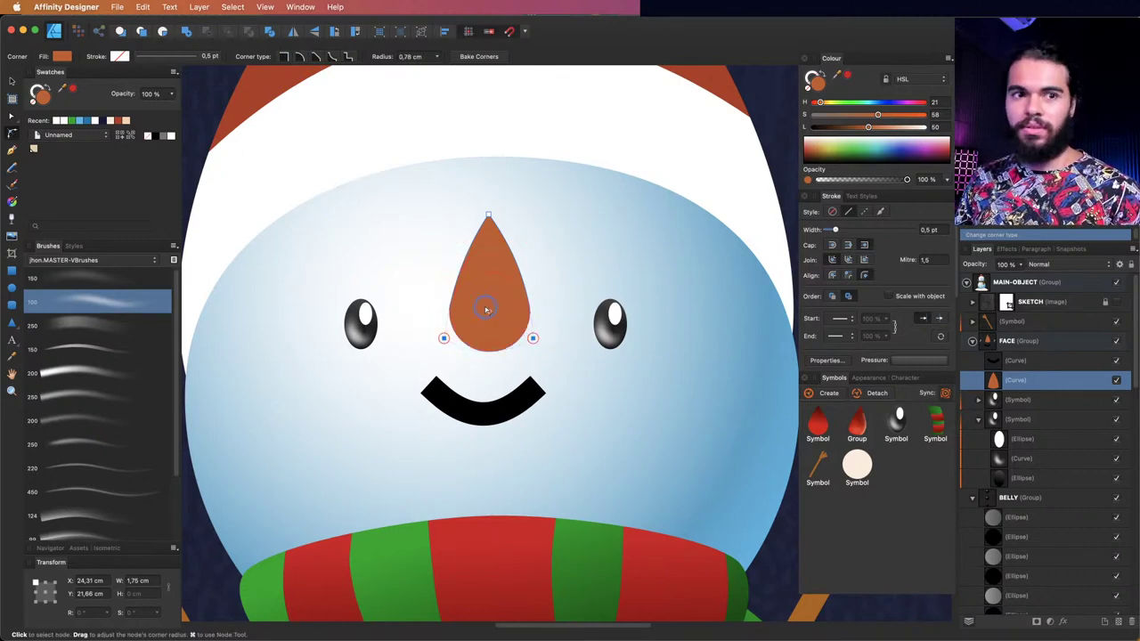
drag(487, 310, 481, 309)
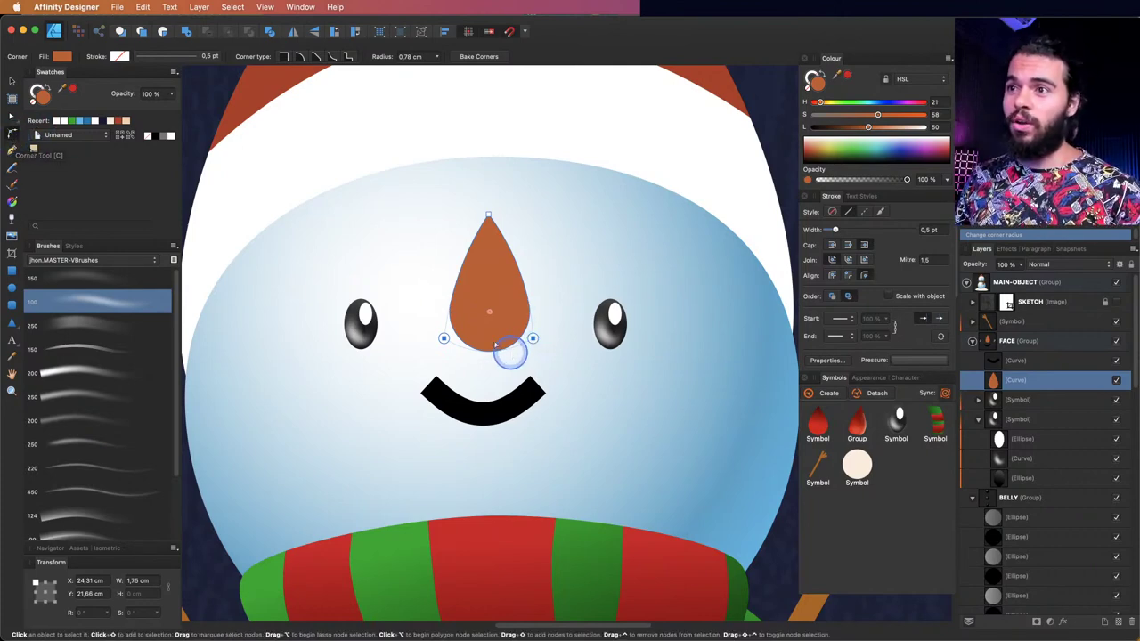
- Round the sharp corner at the tip of the nose with the Corner Tool
key(z)
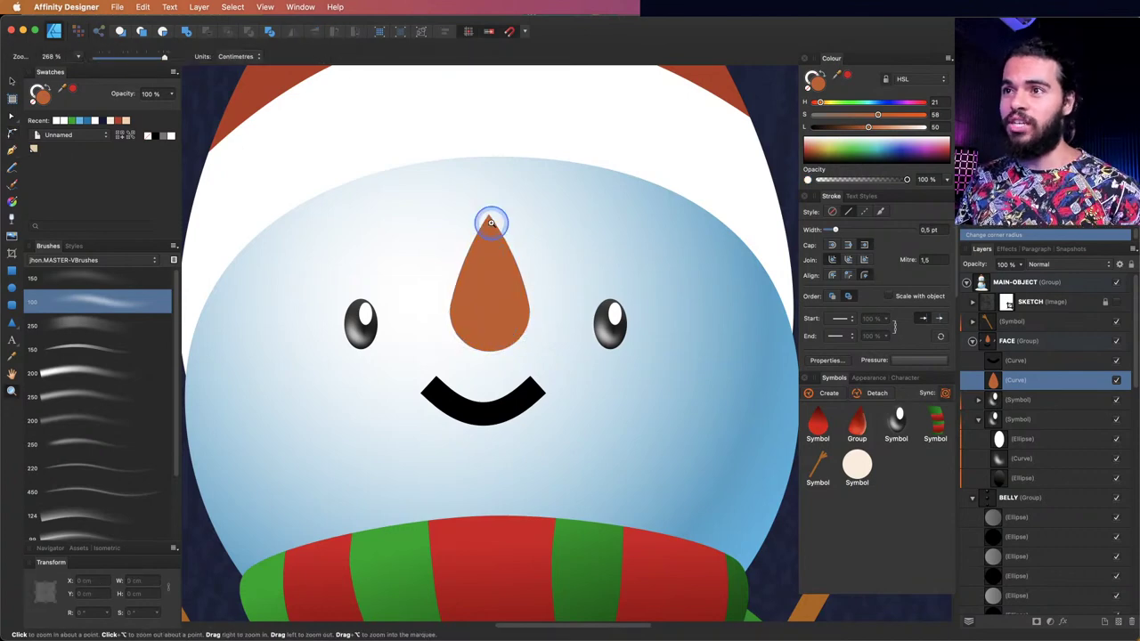
click(492, 219)
click(499, 195)
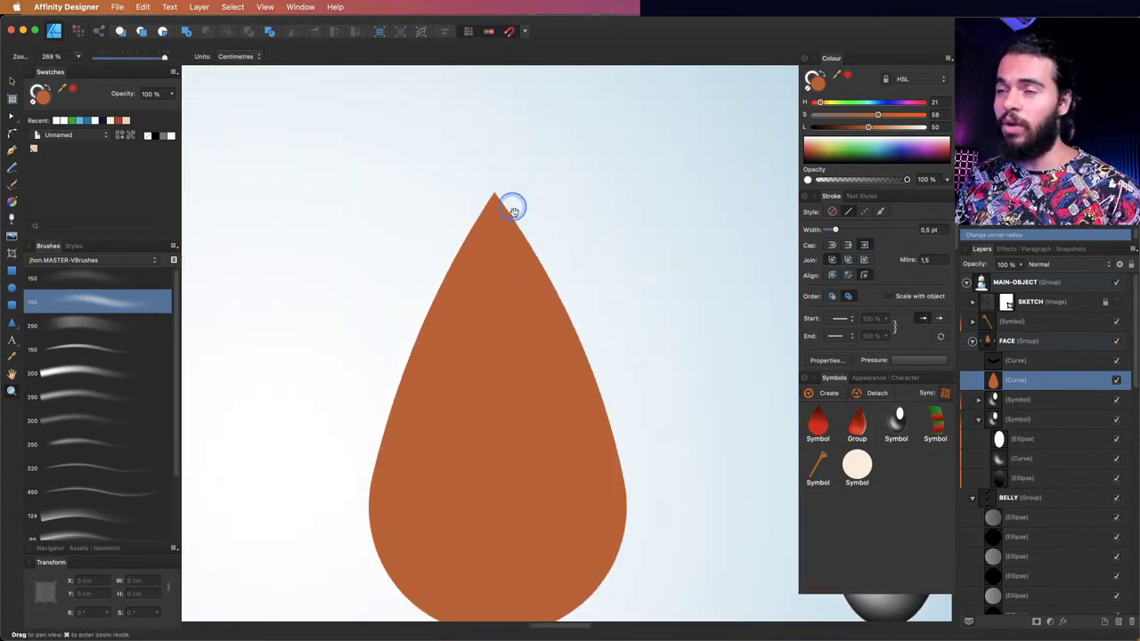
drag(522, 230, 552, 226)
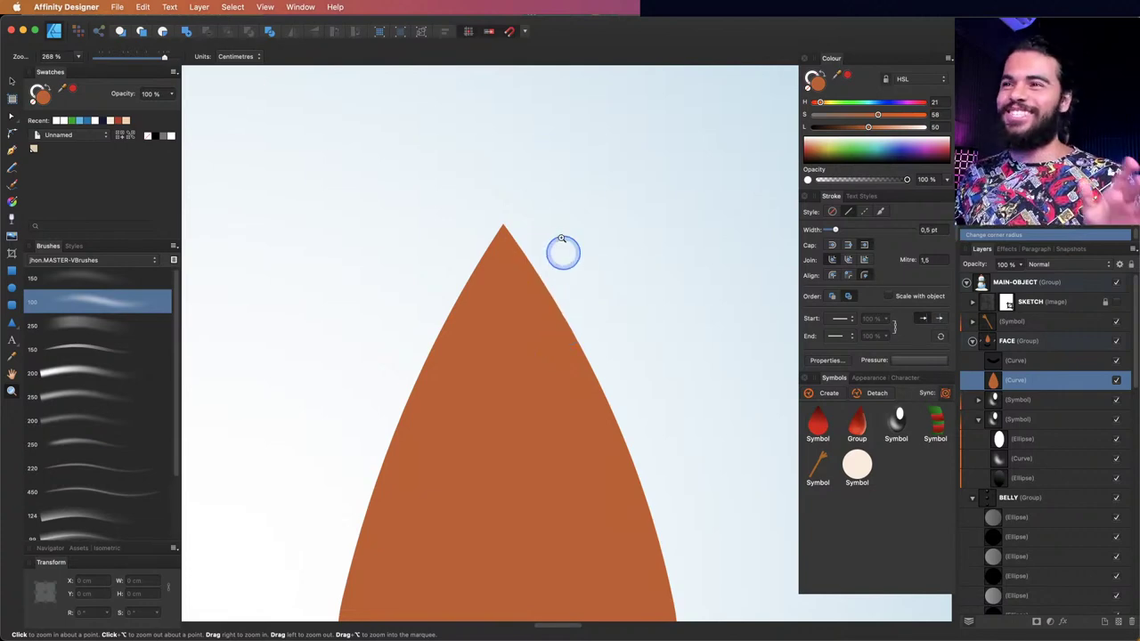
drag(554, 260, 489, 233)
key(c)
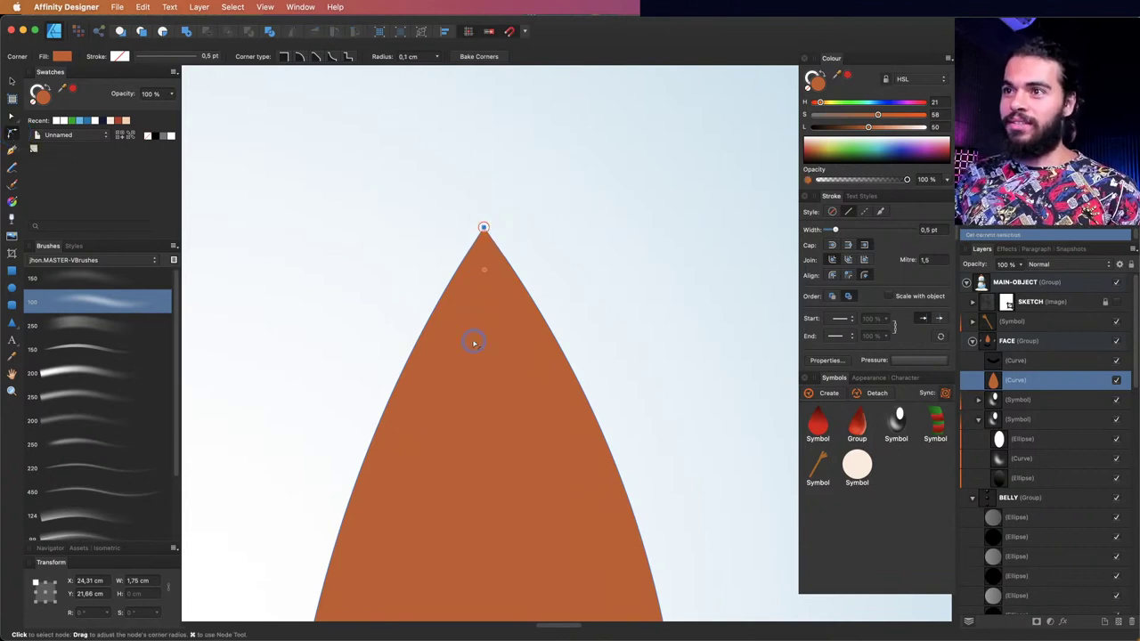
drag(474, 343, 507, 306)
- Lengthen the nose by moving its tip node slightly upward
key(z)
alt+click(537, 303)
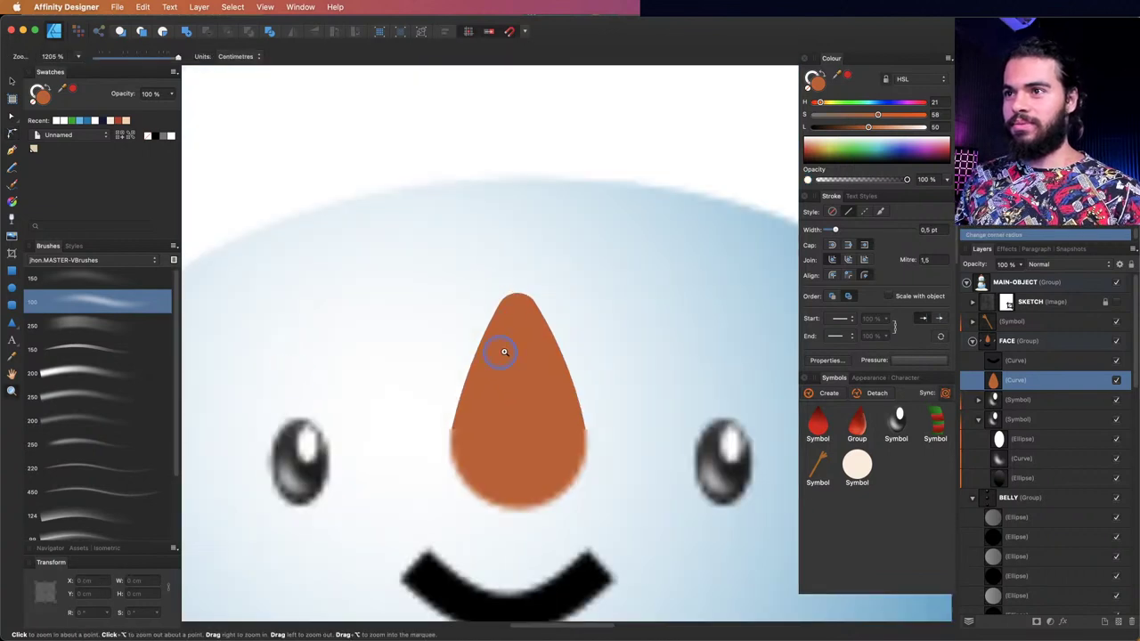
alt+click(505, 351)
drag(547, 351, 560, 306)
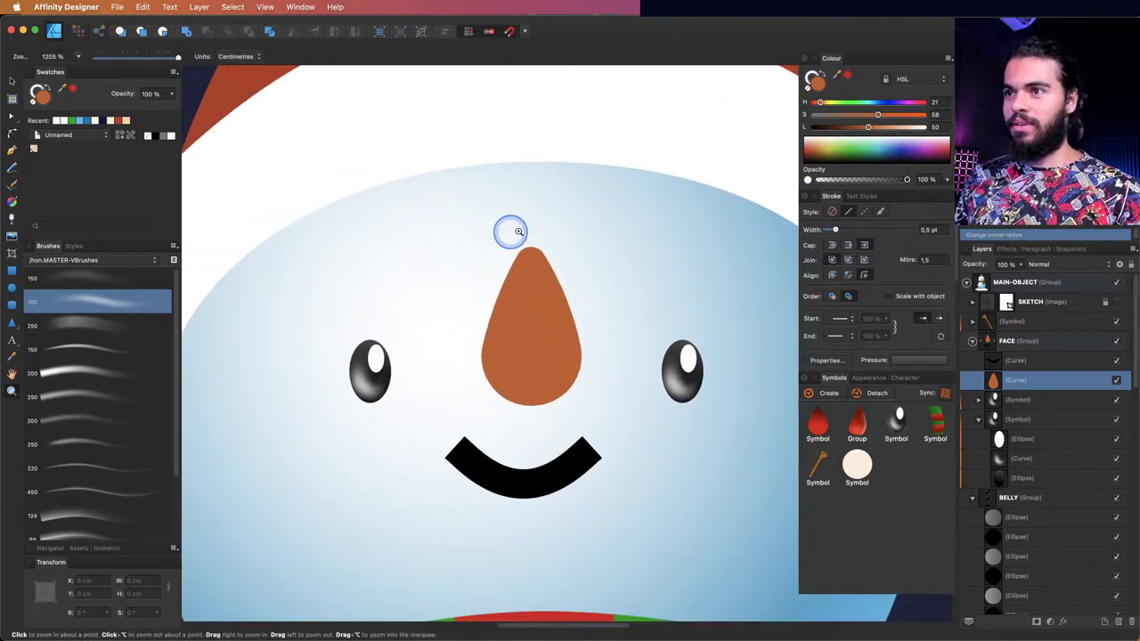
key(a)
drag(530, 233, 522, 208)
- Examine the nose's shape and proportions against the whole snowman and up close
key(z)
alt+click(525, 325)
alt+click(379, 352)
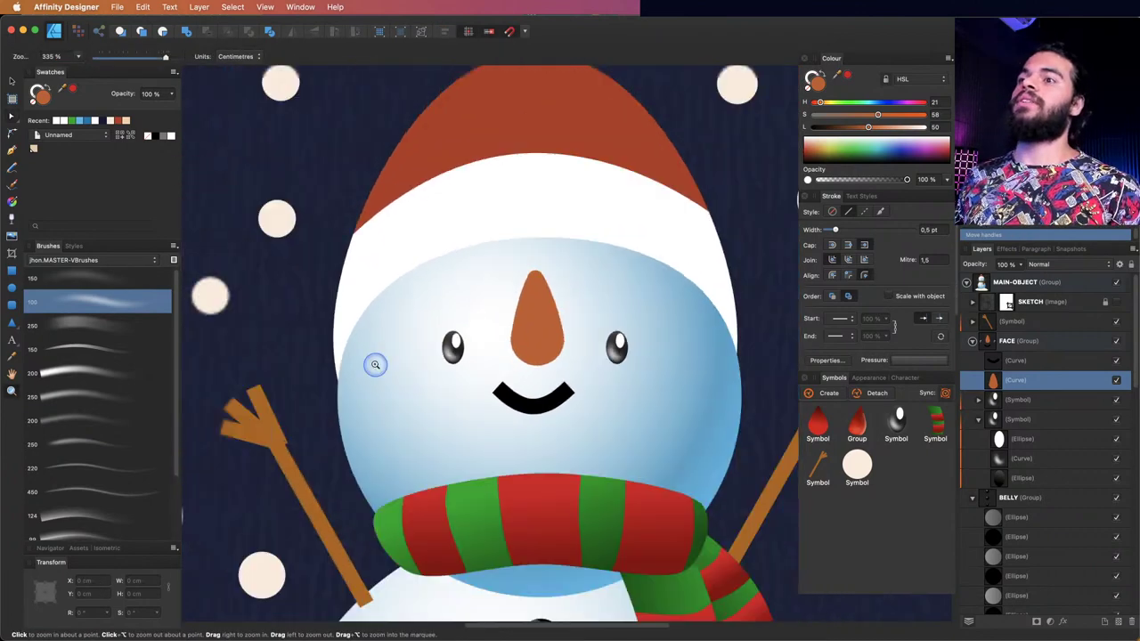
alt+click(436, 339)
alt+click(499, 312)
click(550, 285)
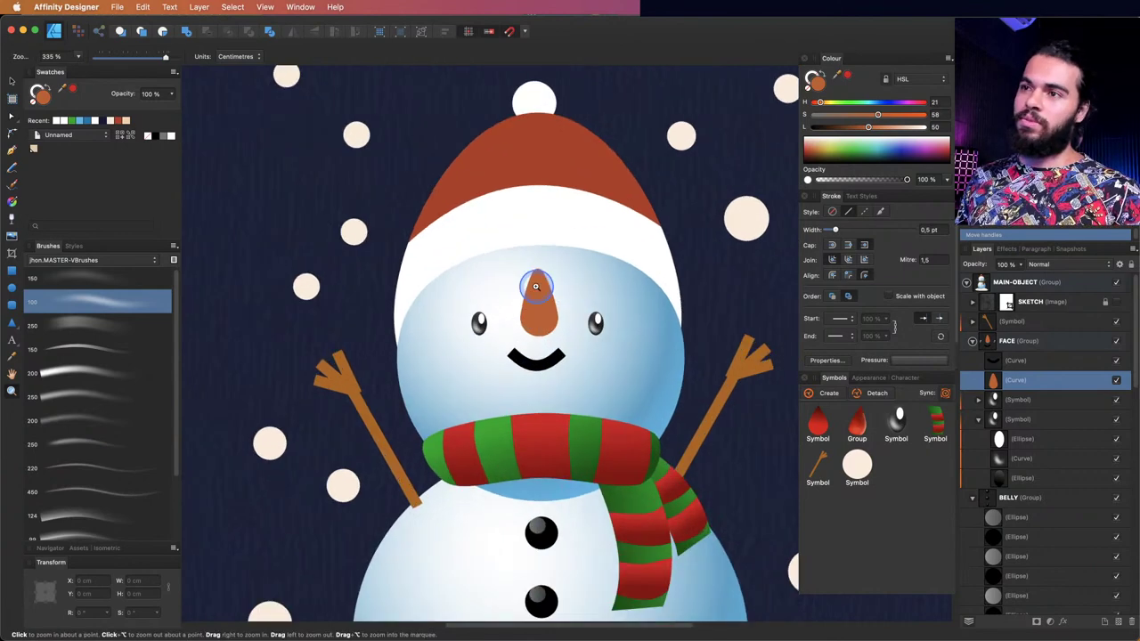
click(529, 287)
click(555, 293)
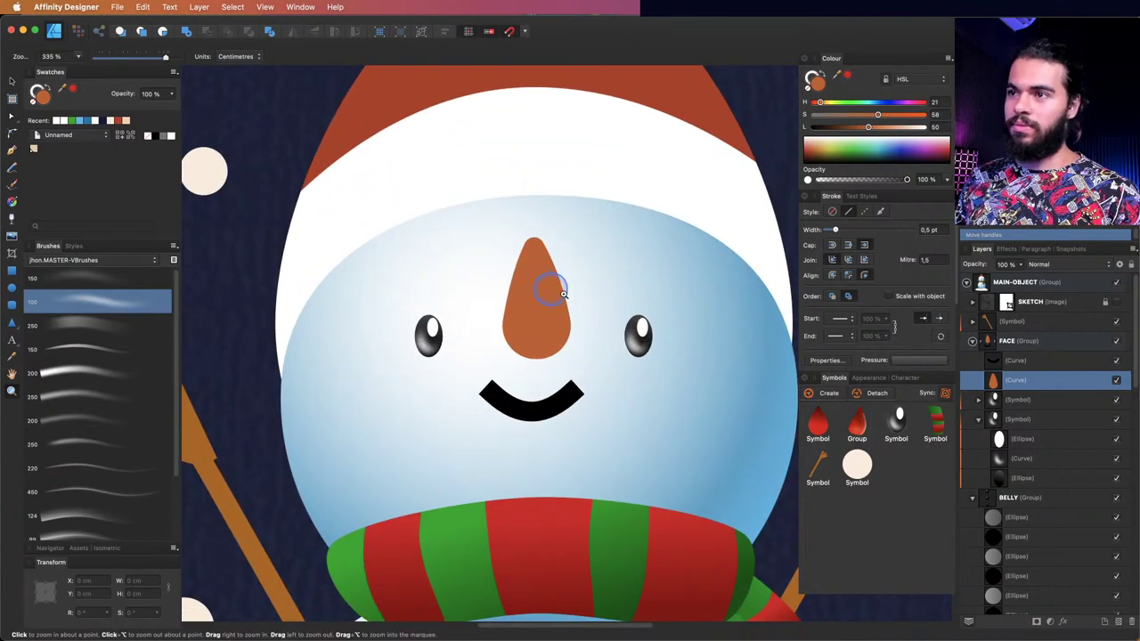
click(554, 294)
click(535, 283)
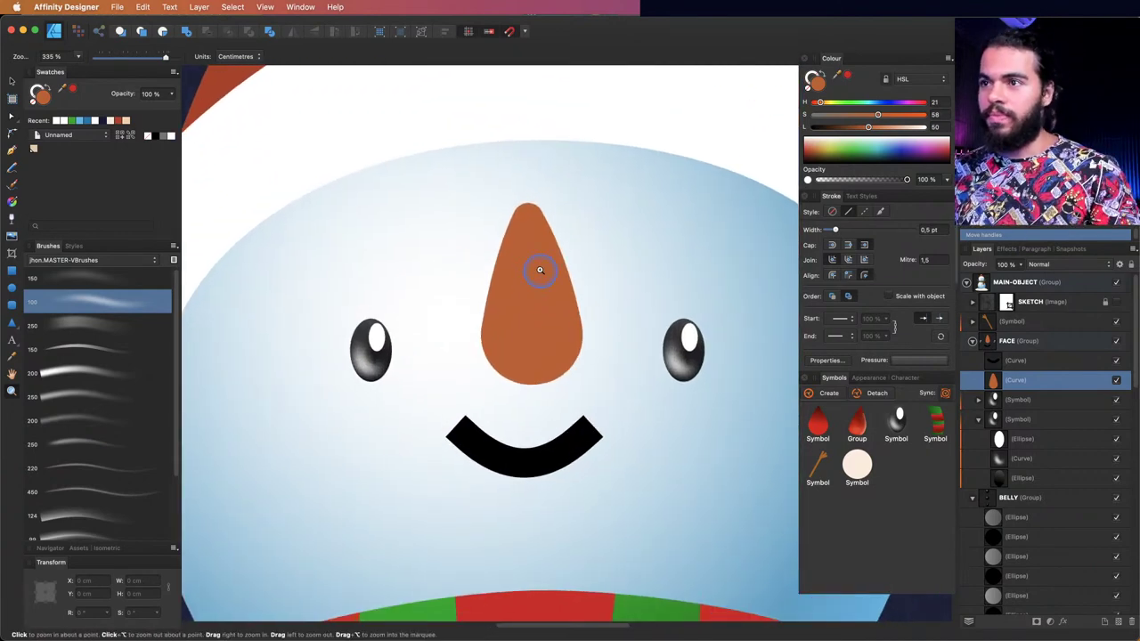
- Lean the nose toward the left eye by moving its tip node slightly left and down
key(a)
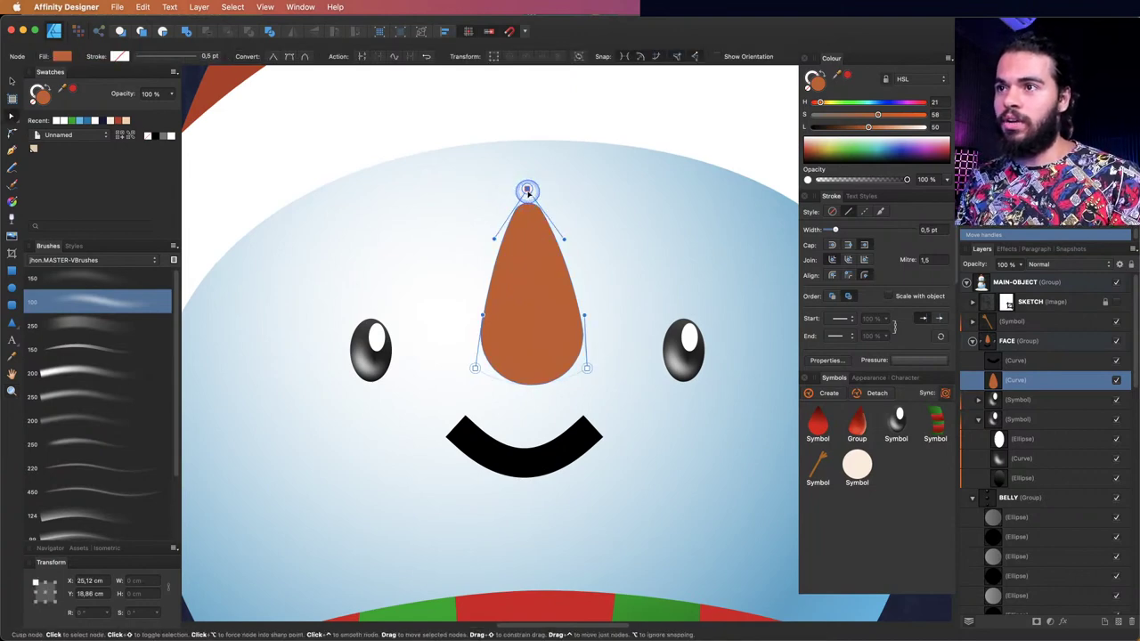
drag(528, 198, 509, 214)
key(z)
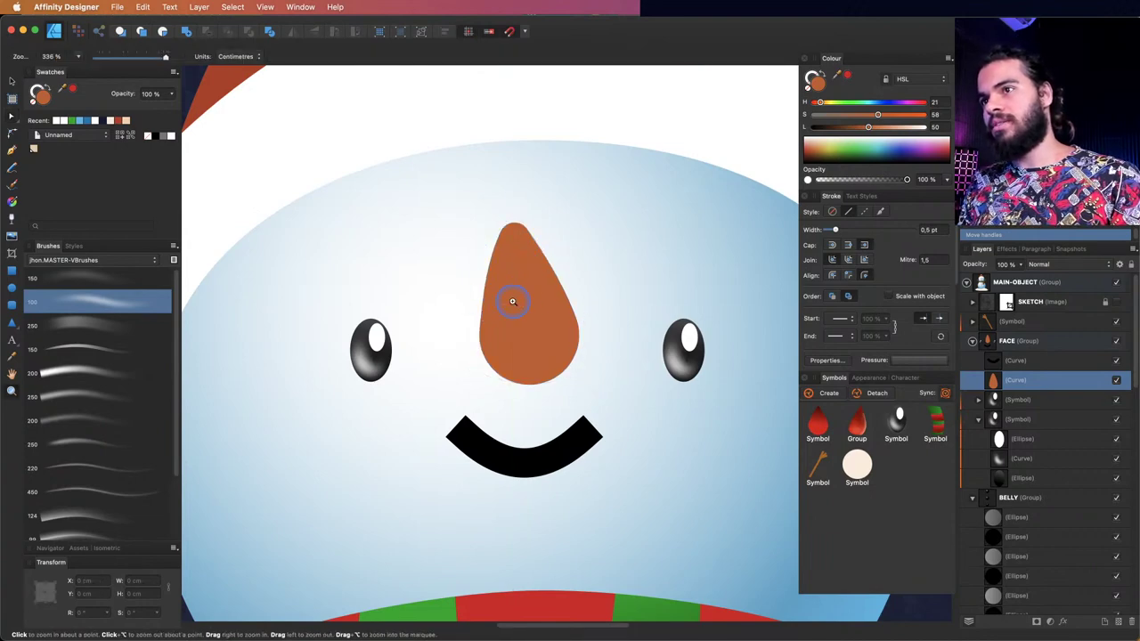
- Apply a linear gradient along the nose from tip to base and set the base stop to red-orange, HSL 13, 83, 53
key(g)
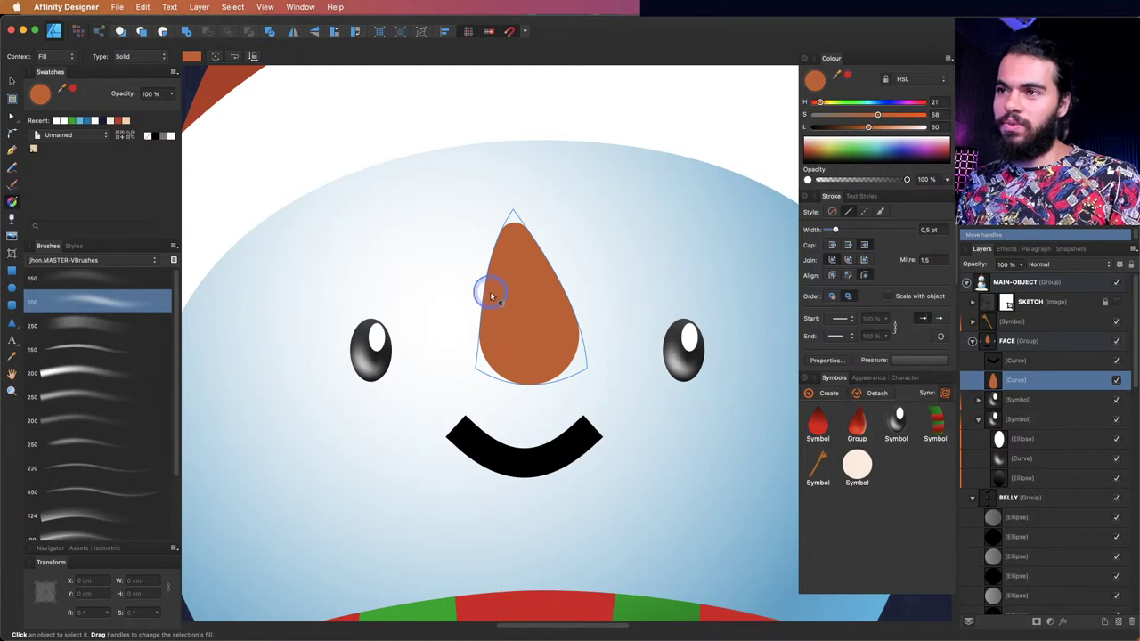
drag(484, 291, 561, 284)
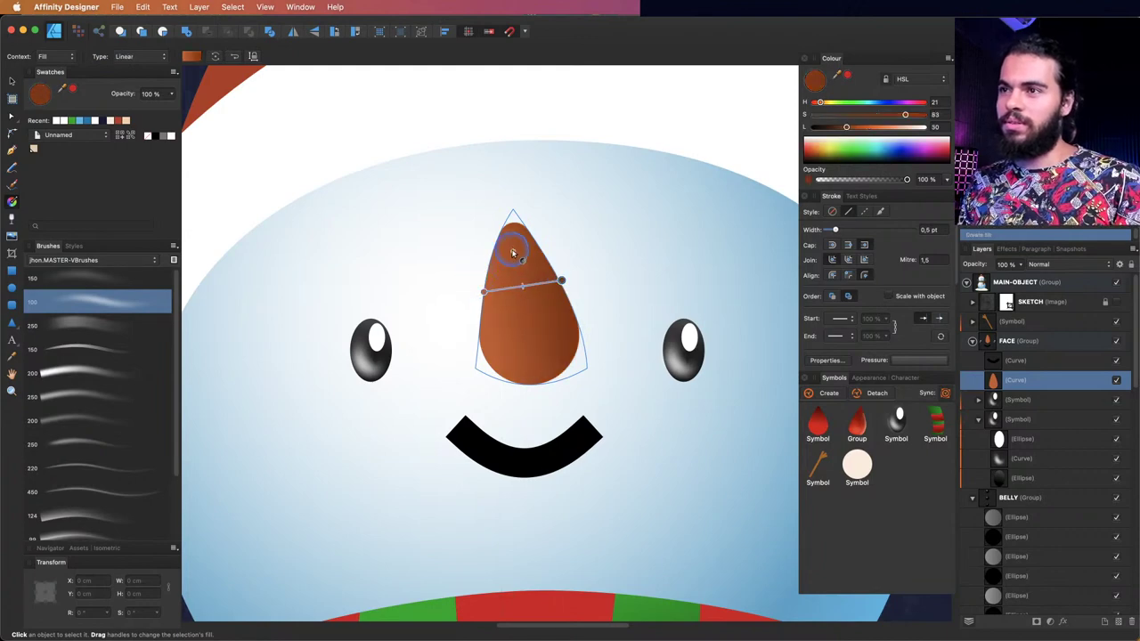
drag(513, 254, 538, 373)
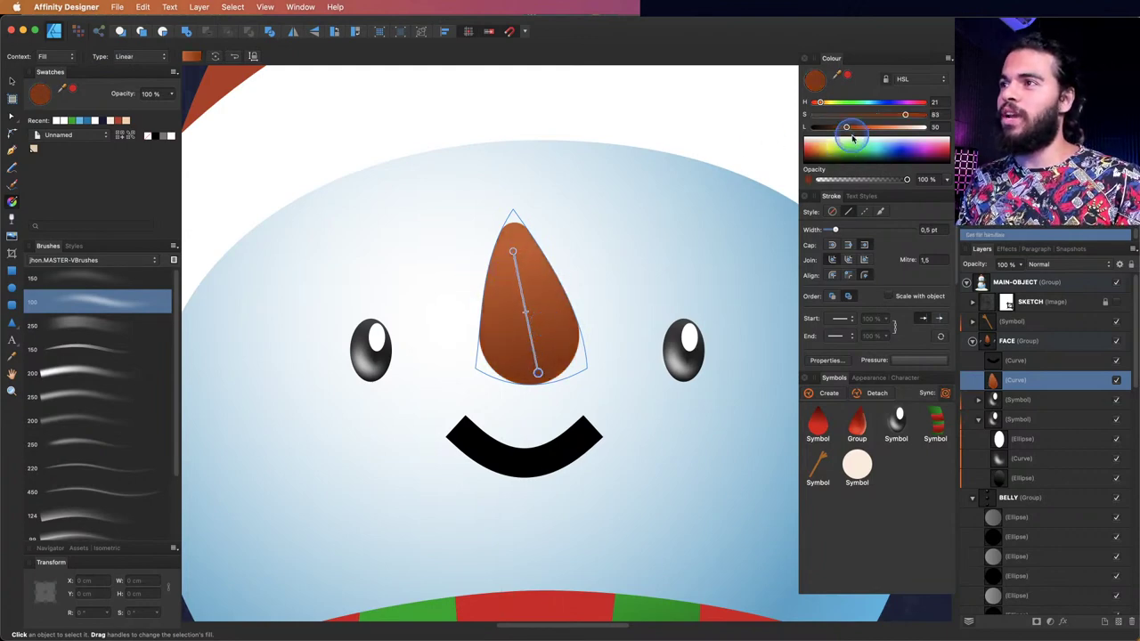
drag(857, 131, 873, 127)
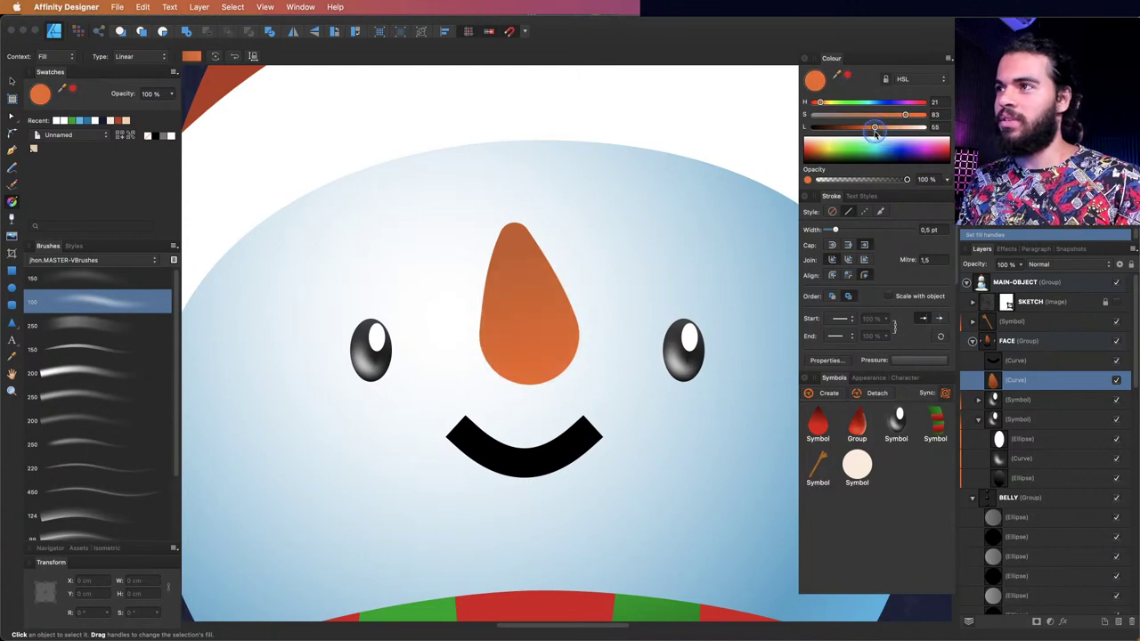
drag(821, 103, 817, 102)
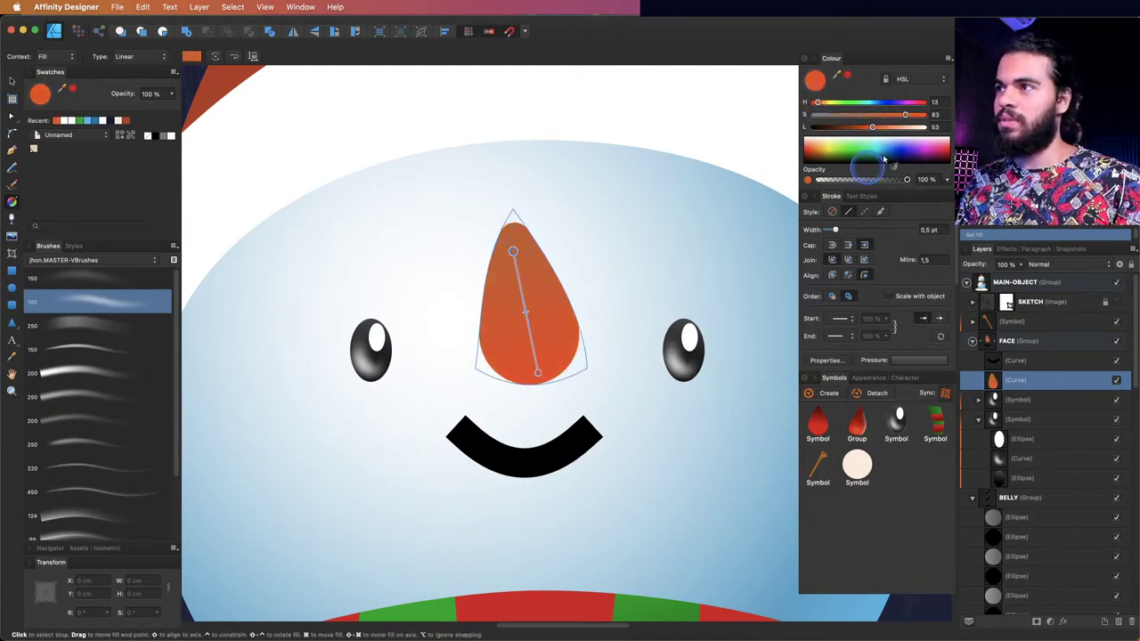
- Set the gradient stop at the nose's tip to light orange, HSL 31, 76, 62
drag(905, 115, 882, 129)
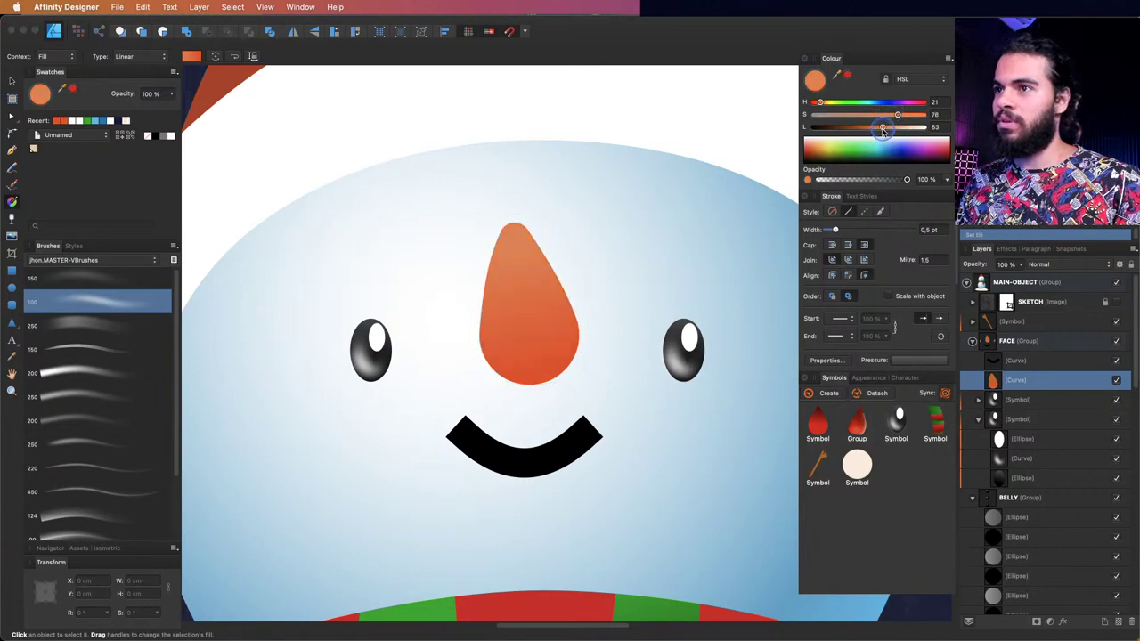
drag(821, 102, 827, 106)
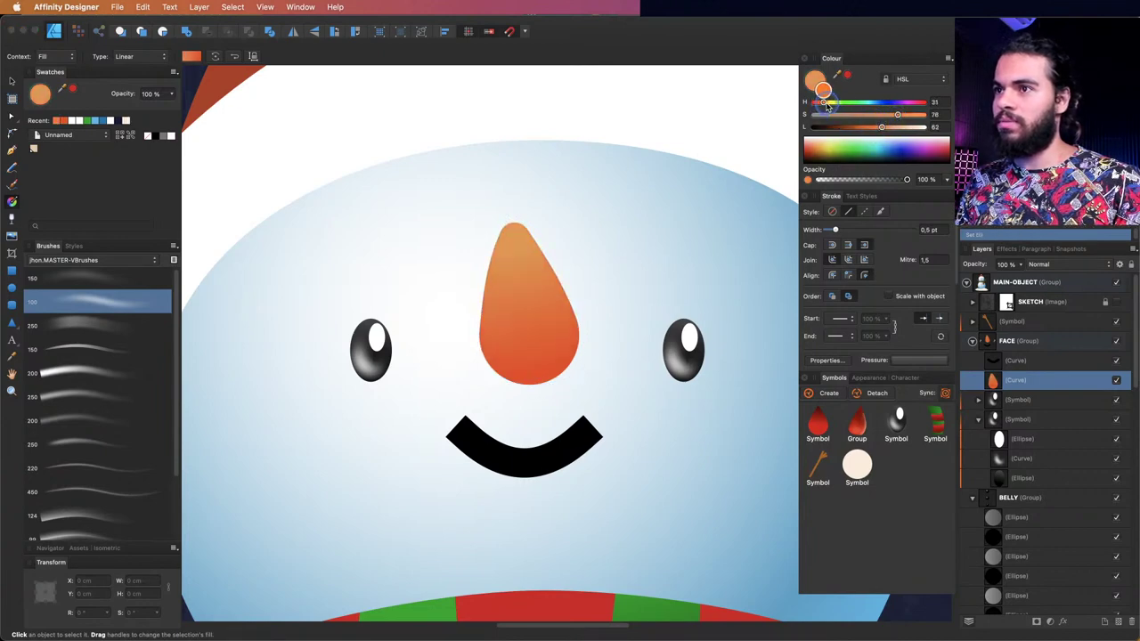
key(z)
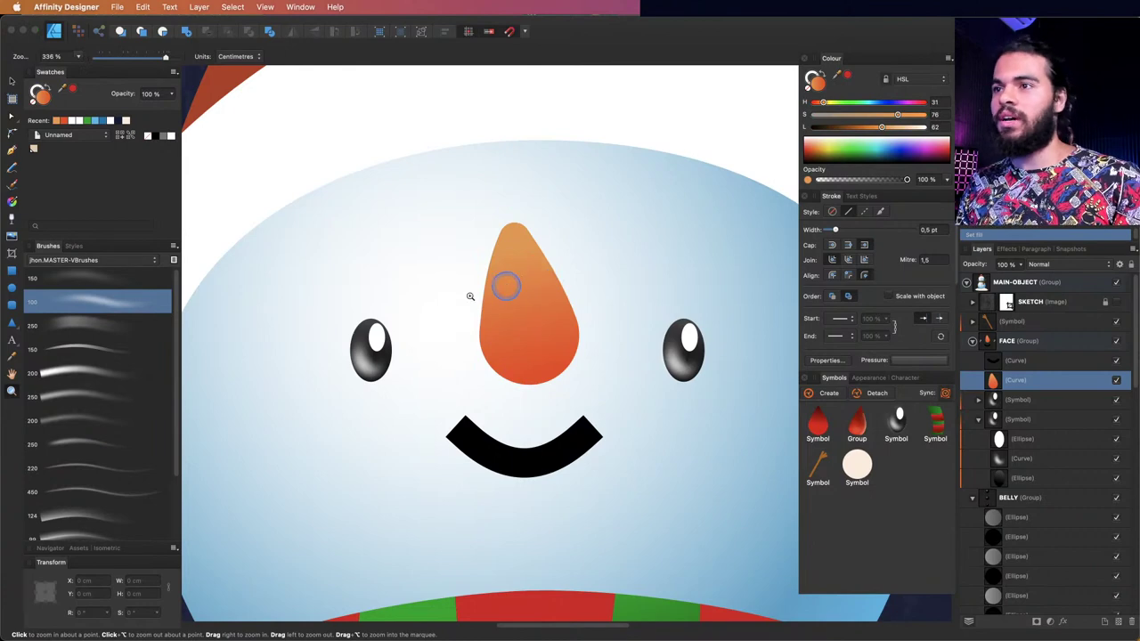
alt+click(545, 294)
alt+click(548, 314)
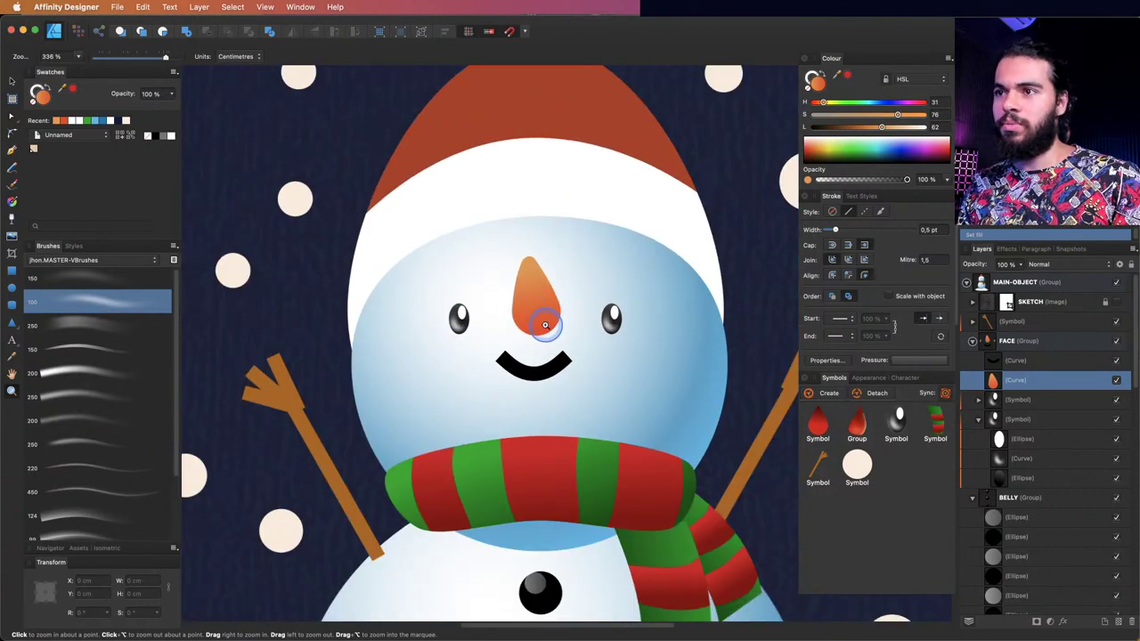
- Duplicate the orange nose and place the copy slightly down and to the right, overlapping the original
click(576, 317)
click(535, 314)
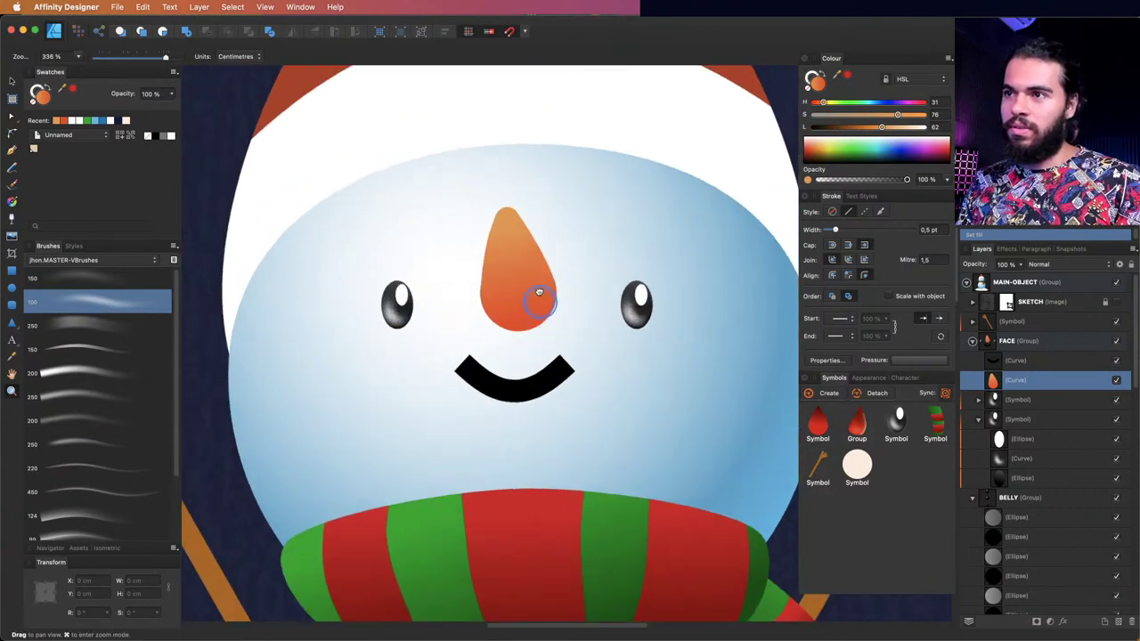
click(524, 313)
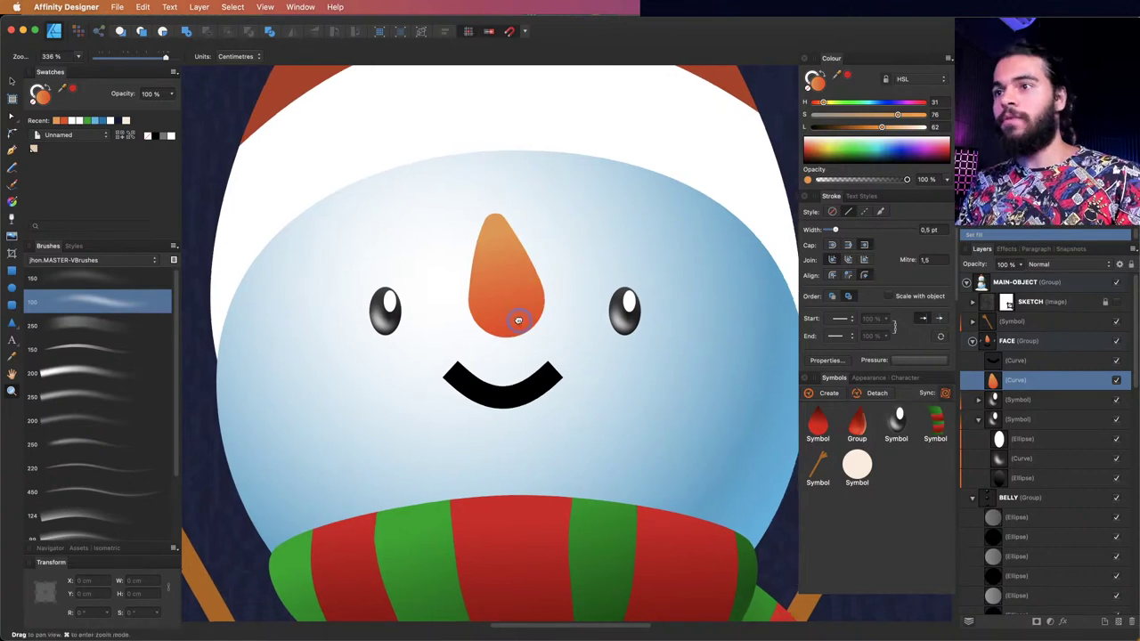
scroll(517, 302, down, 2)
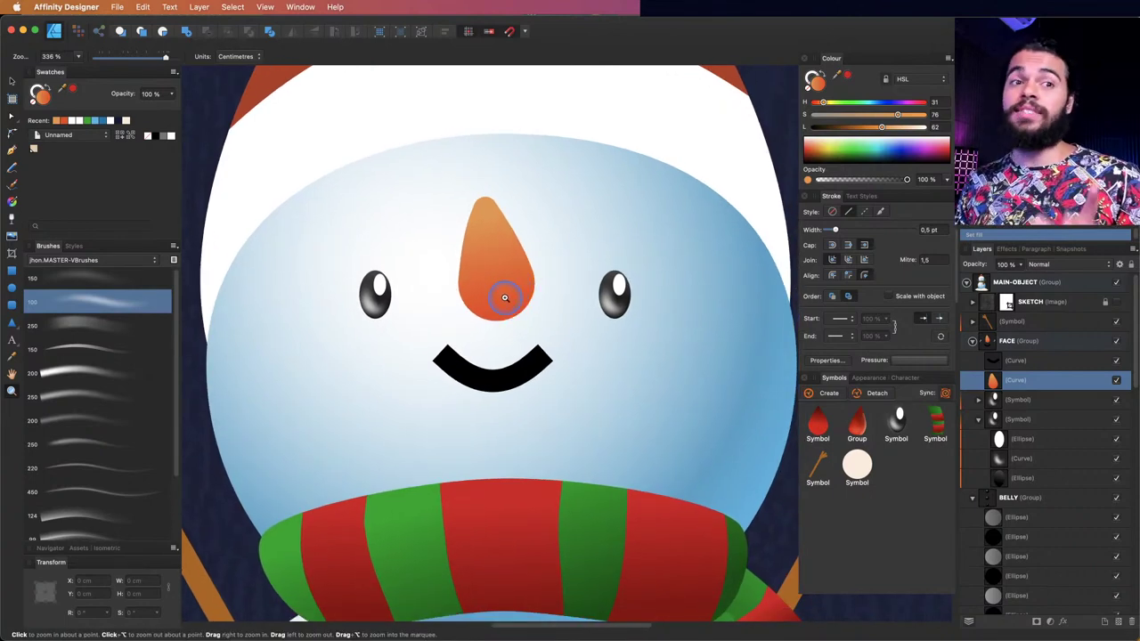
scroll(504, 297, right, 3)
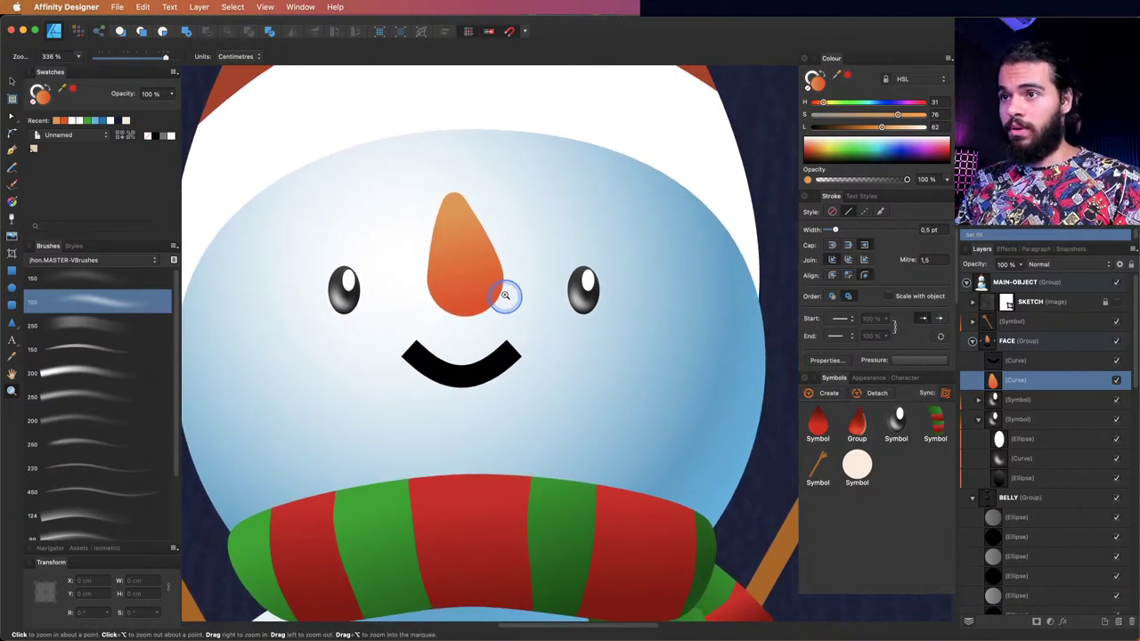
key(v)
click(465, 307)
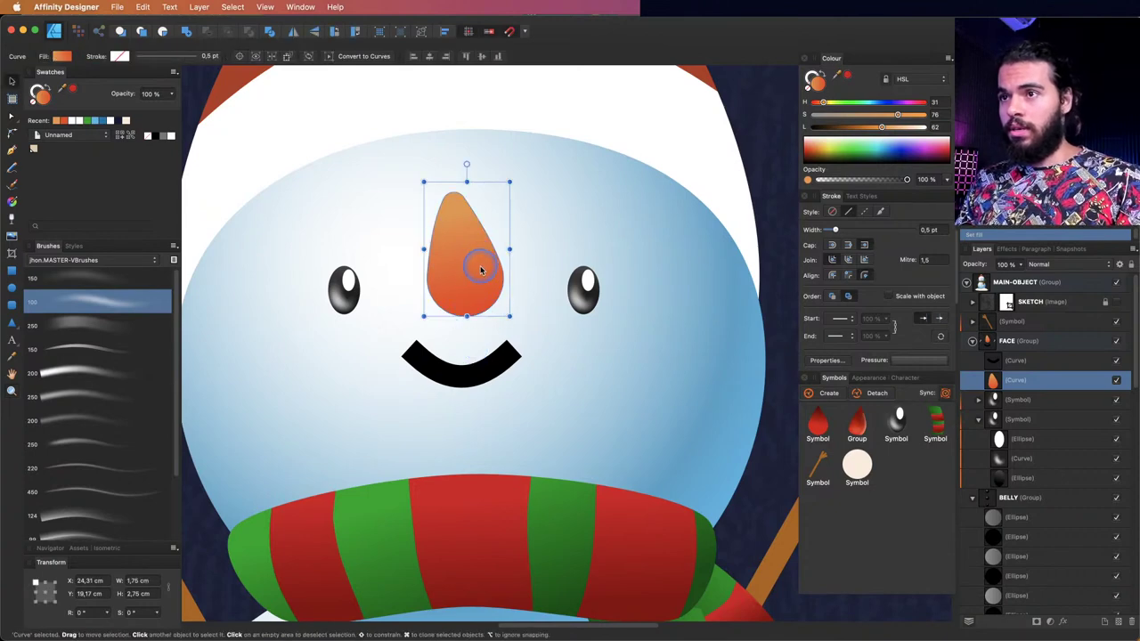
drag(481, 270, 494, 294)
key(super+z)
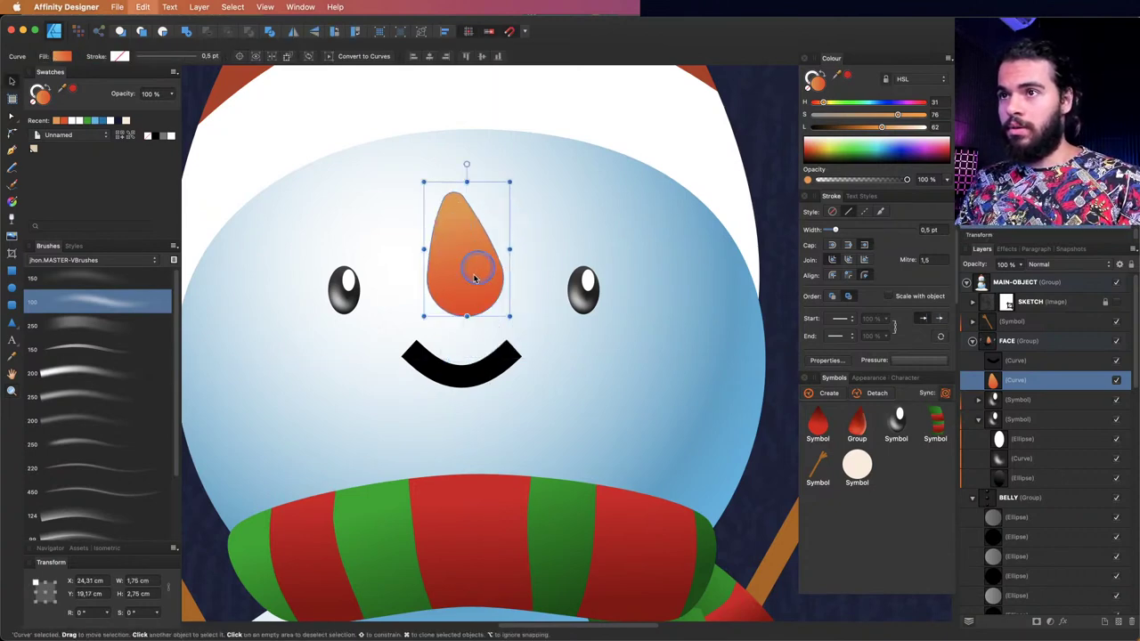
drag(465, 252, 496, 259)
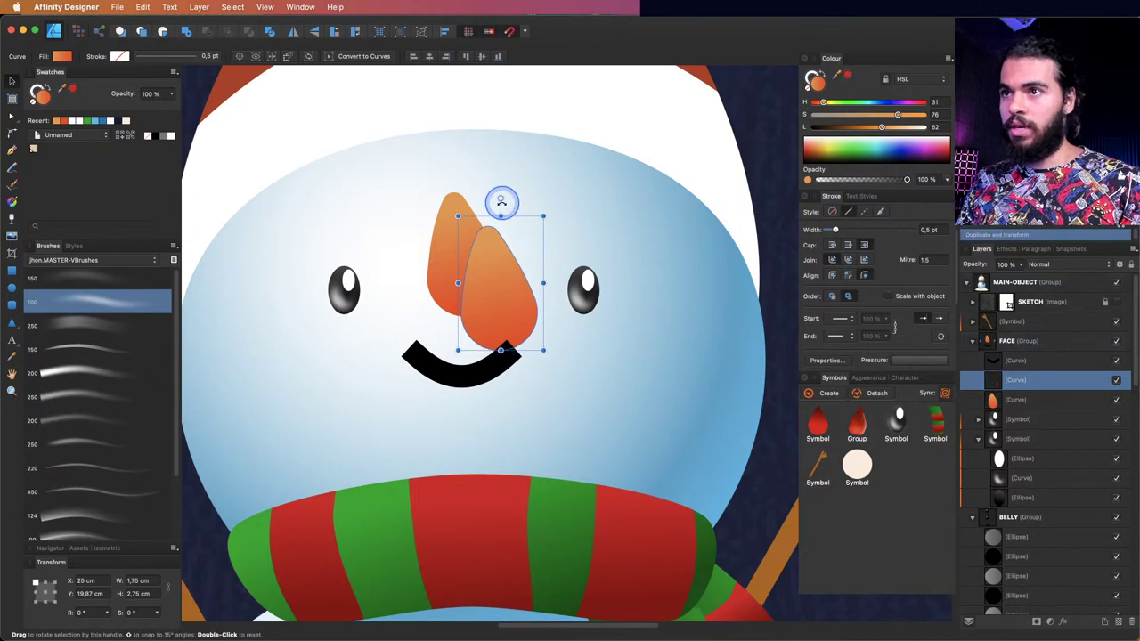
- Rotate the nose copy to about -144.7° and place it so its tip points down and right from the nose's base
mouse_move(503, 199)
mouse_down()
mouse_move(540, 331)
mouse_move(542, 322)
mouse_up()
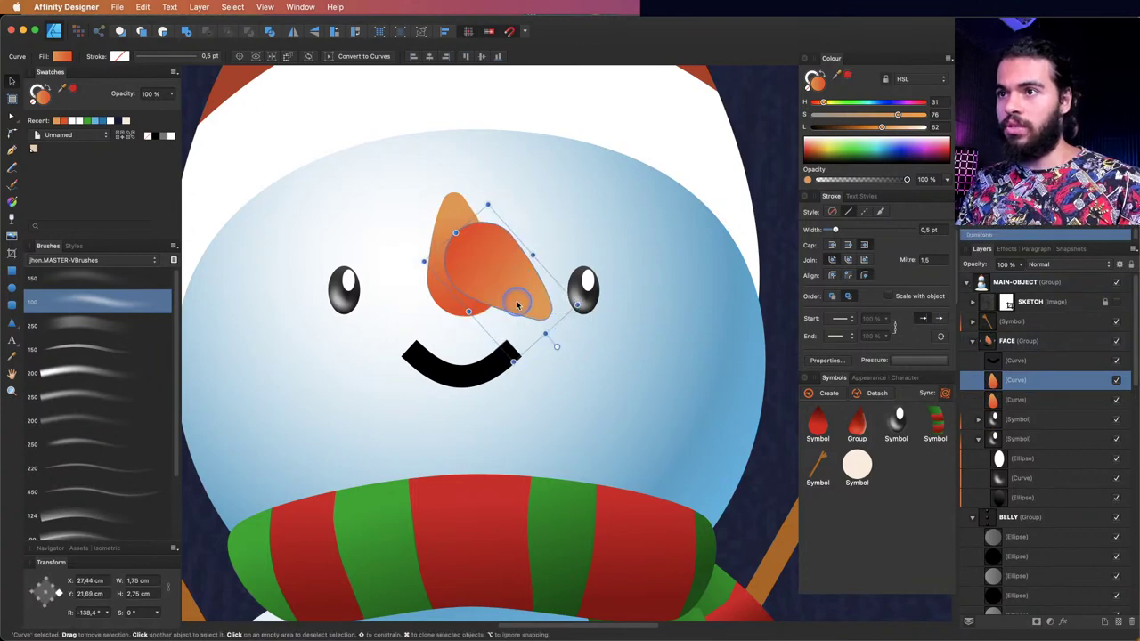
drag(517, 286, 515, 329)
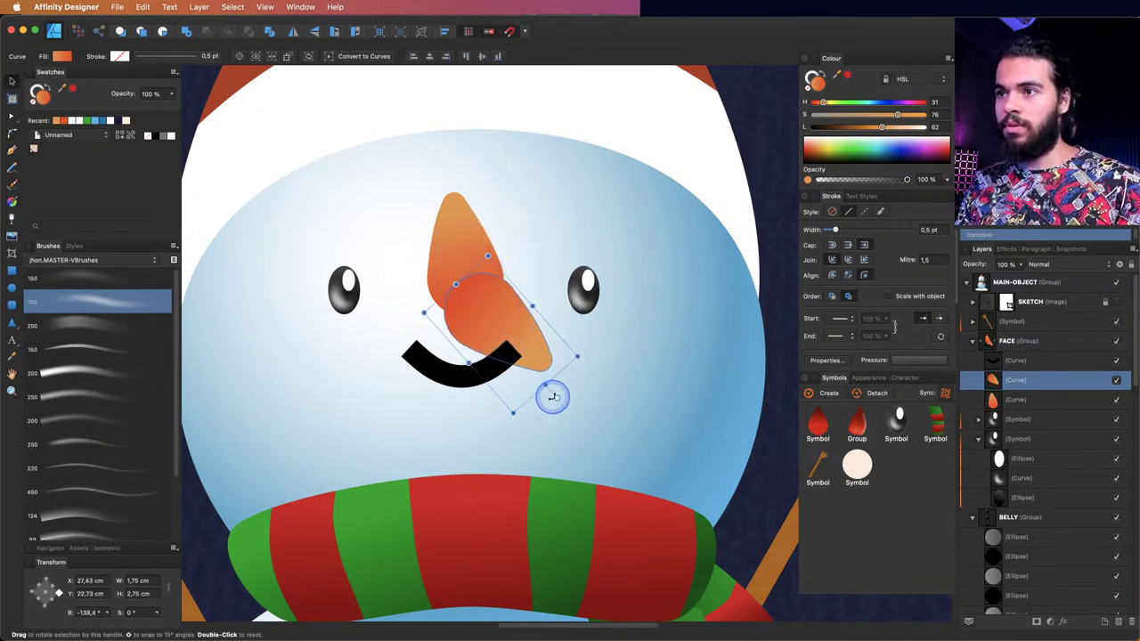
drag(547, 401, 523, 422)
- Fill the rotated nose copy with the solid blue sampled from the shaded area just below the scarf, HSL 200, 62, 62
key(z)
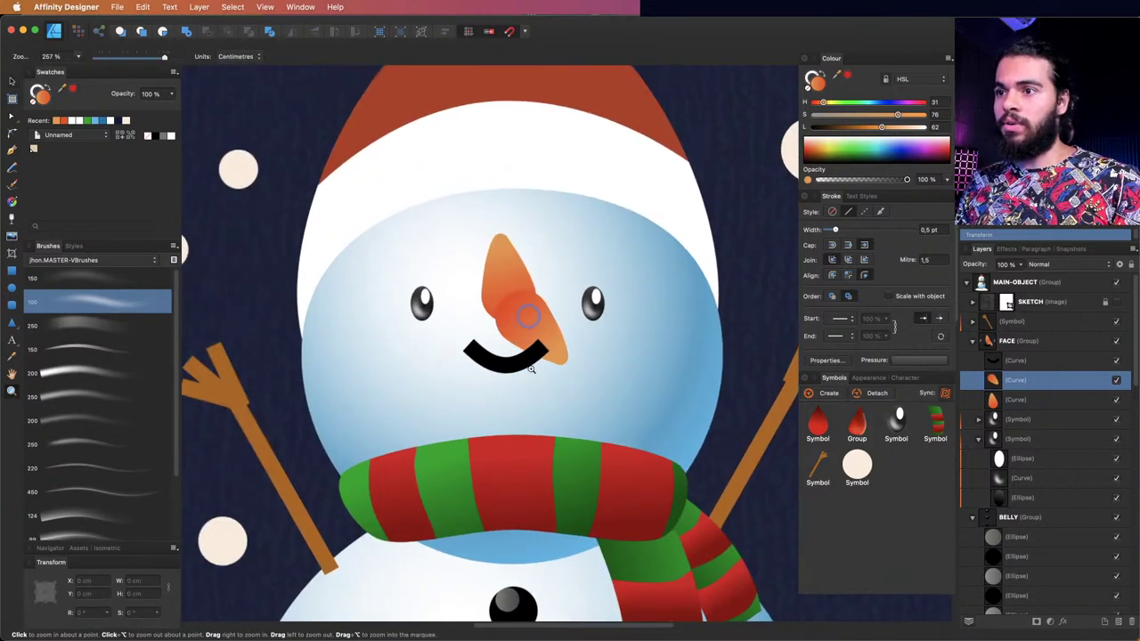
click(505, 550)
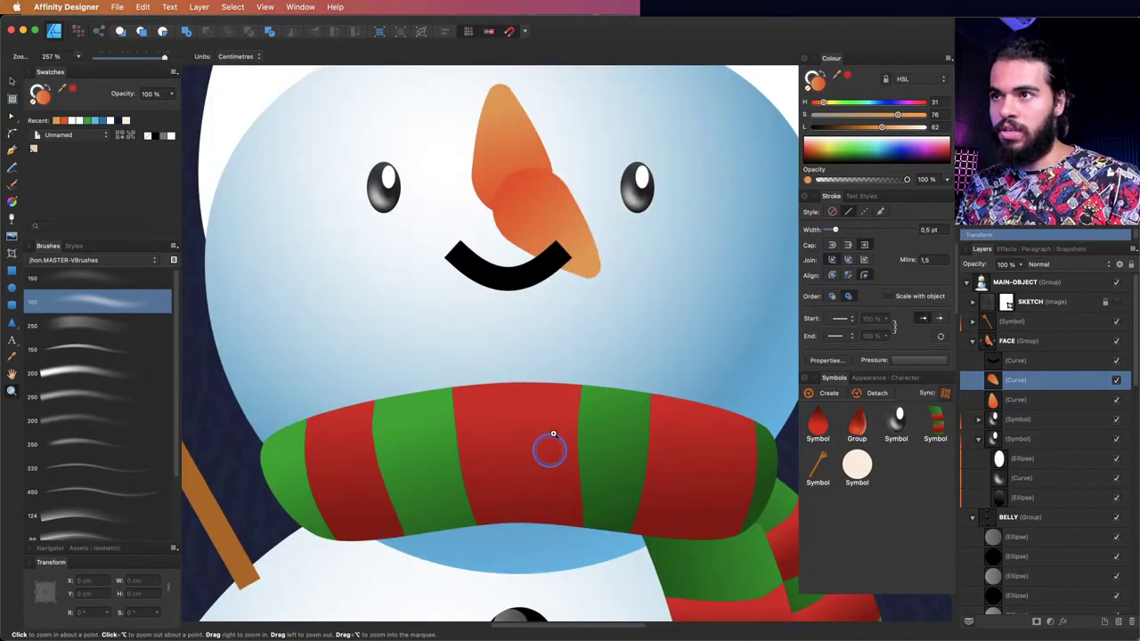
key(i)
click(483, 545)
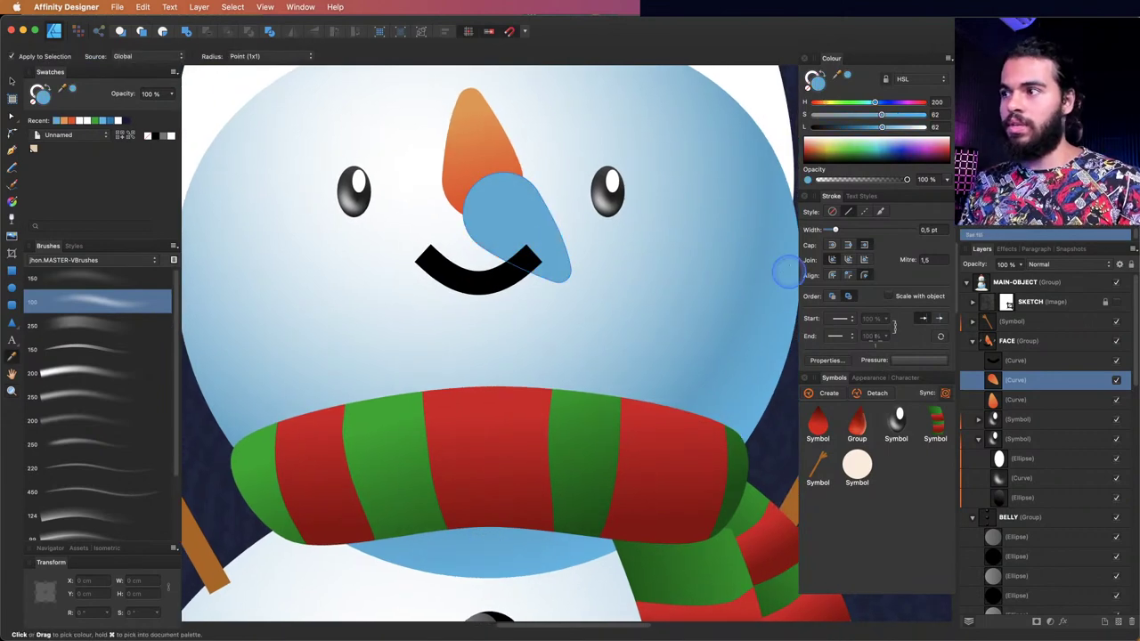
- Move the blue copy directly beneath the orange nose in the layer order so it acts as a cast shadow
key(v)
click(1009, 381)
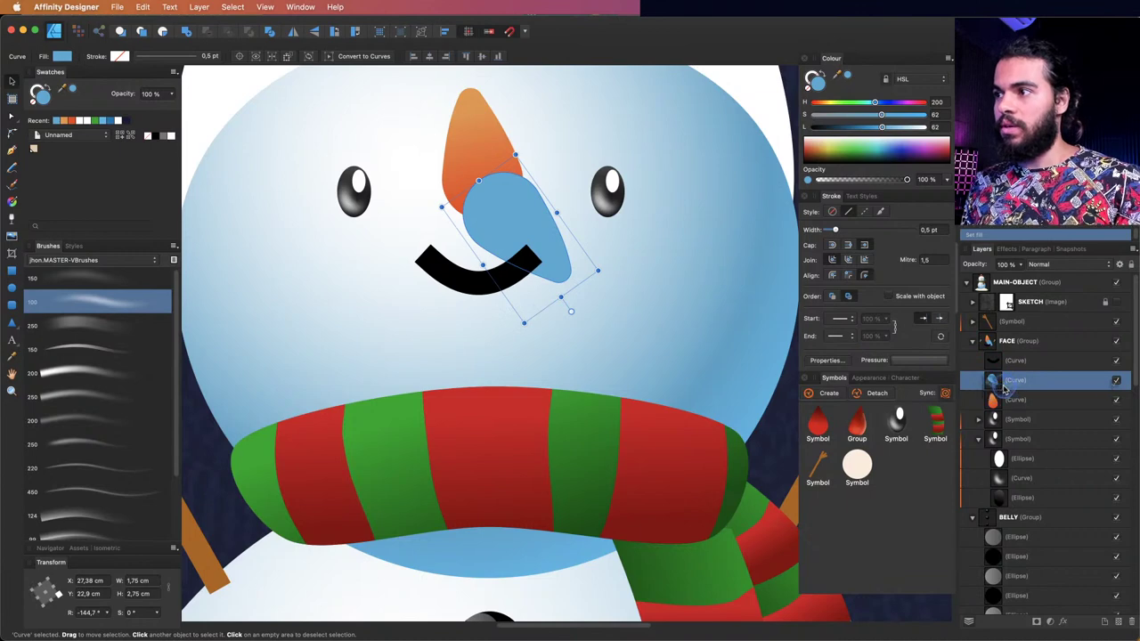
drag(1007, 387, 992, 412)
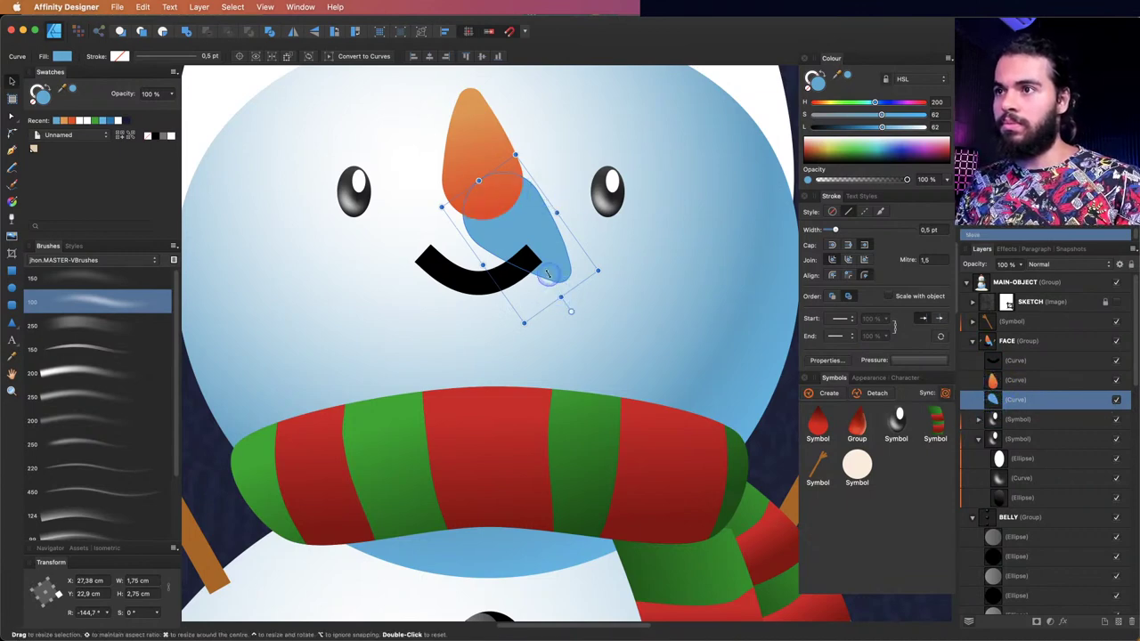
- Shorten the blue nose shadow to about 2.29 cm, keeping its 1.75 cm width
drag(547, 274, 547, 224)
key(h)
scroll(534, 282, down, 5)
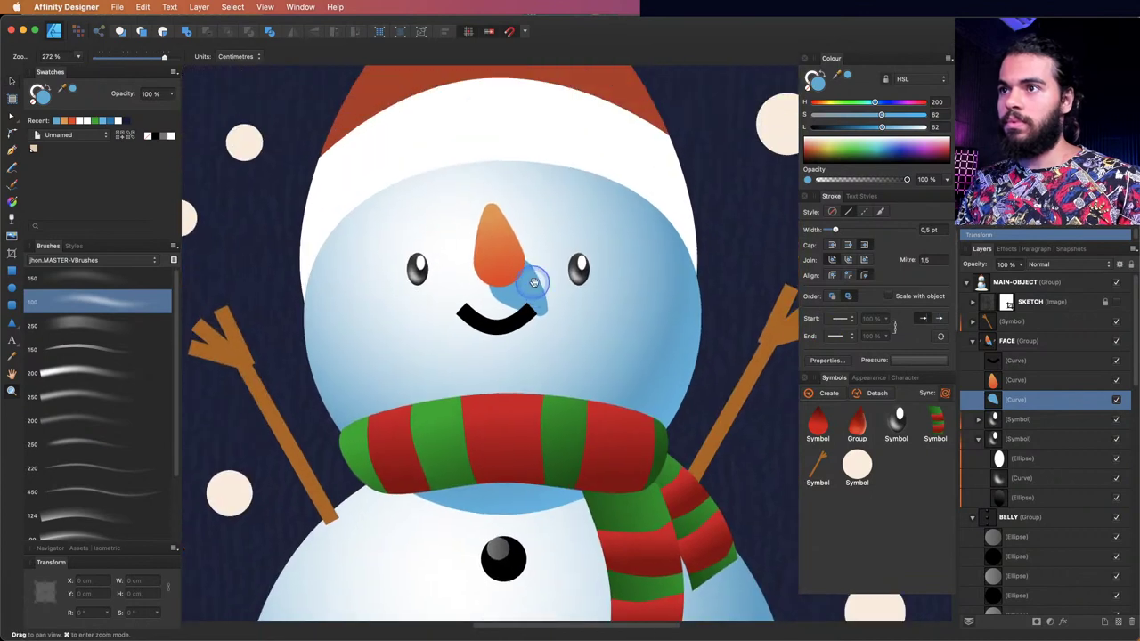
key(z)
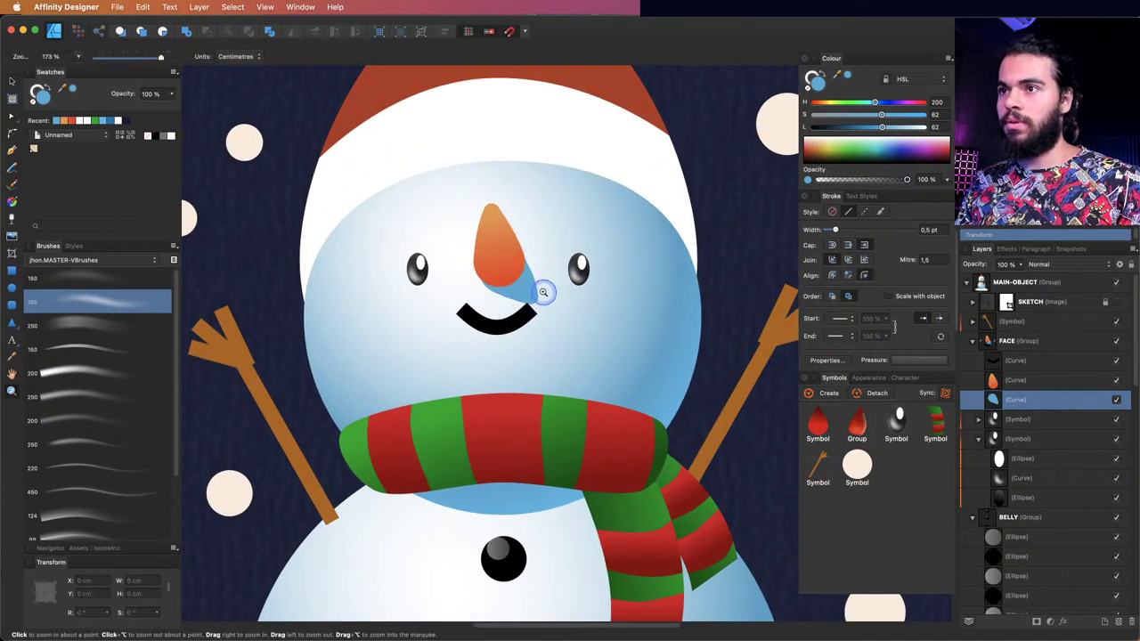
scroll(543, 293, down, 3)
scroll(605, 262, up, 10)
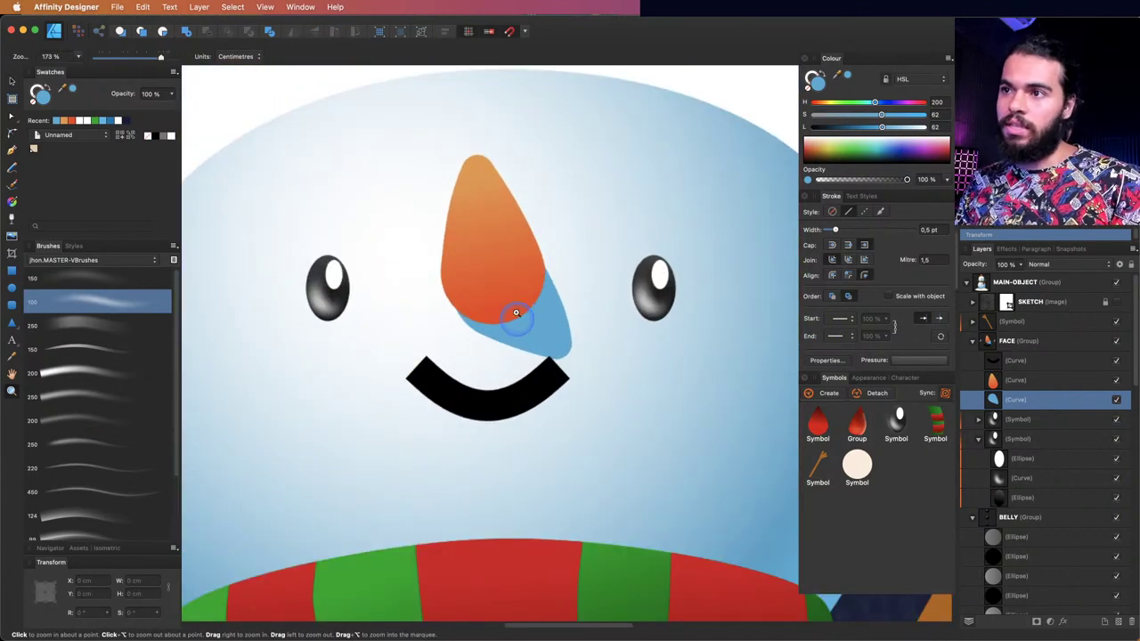
- Fade the blue nose shadow with a linear transparency running from the nose's base toward the shadow's tip
key(y)
drag(506, 286, 568, 336)
key(z)
scroll(561, 299, down, 4)
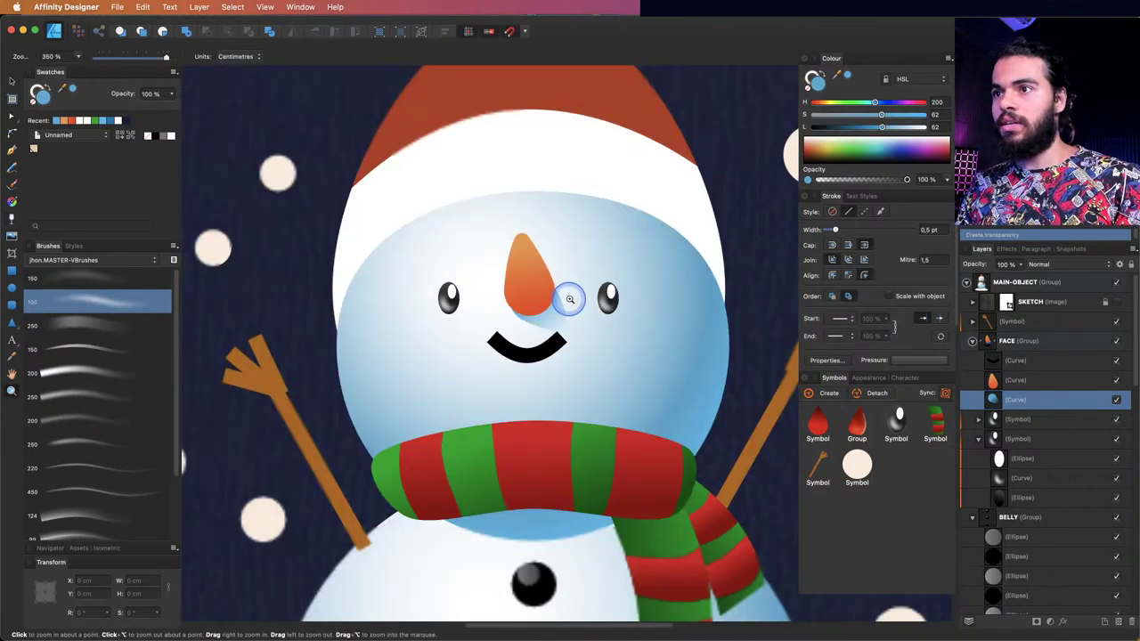
scroll(562, 321, up, 3)
scroll(558, 305, down, 2)
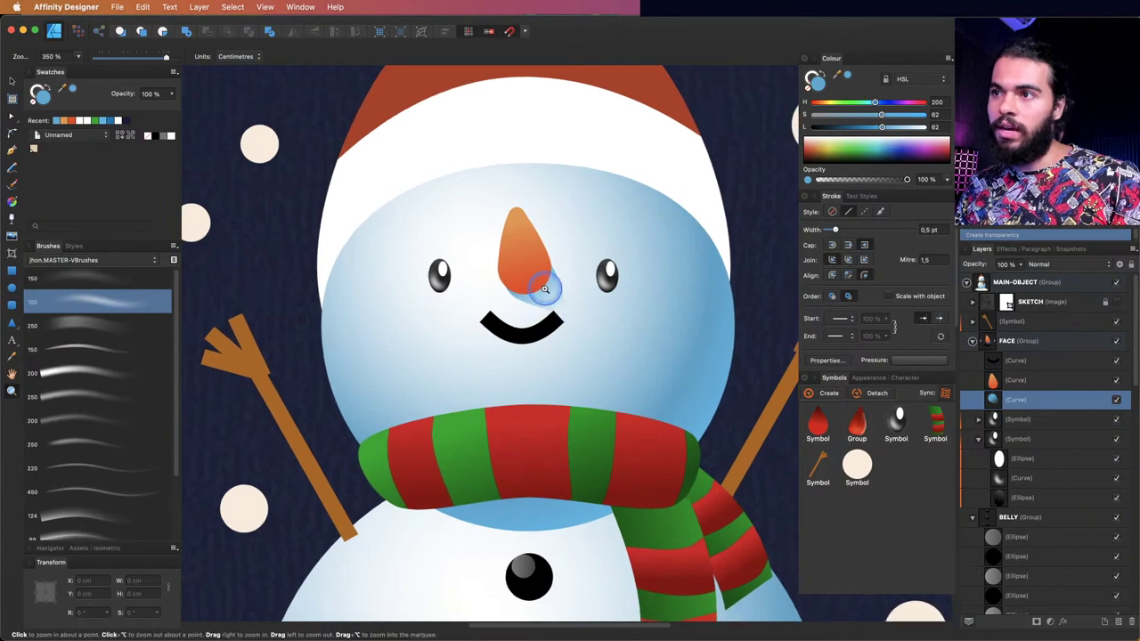
scroll(547, 290, down, 2)
scroll(546, 285, up, 4)
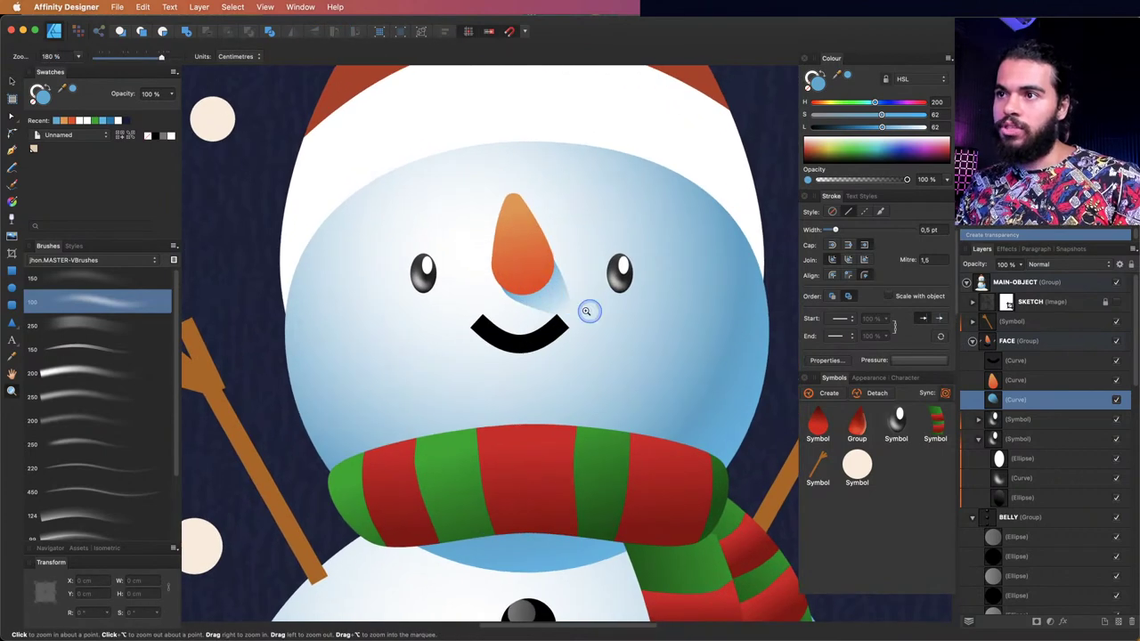
- Duplicate the orange nose, clip the copy inside the original and shrink it slightly toward the upper left
key(v)
click(541, 299)
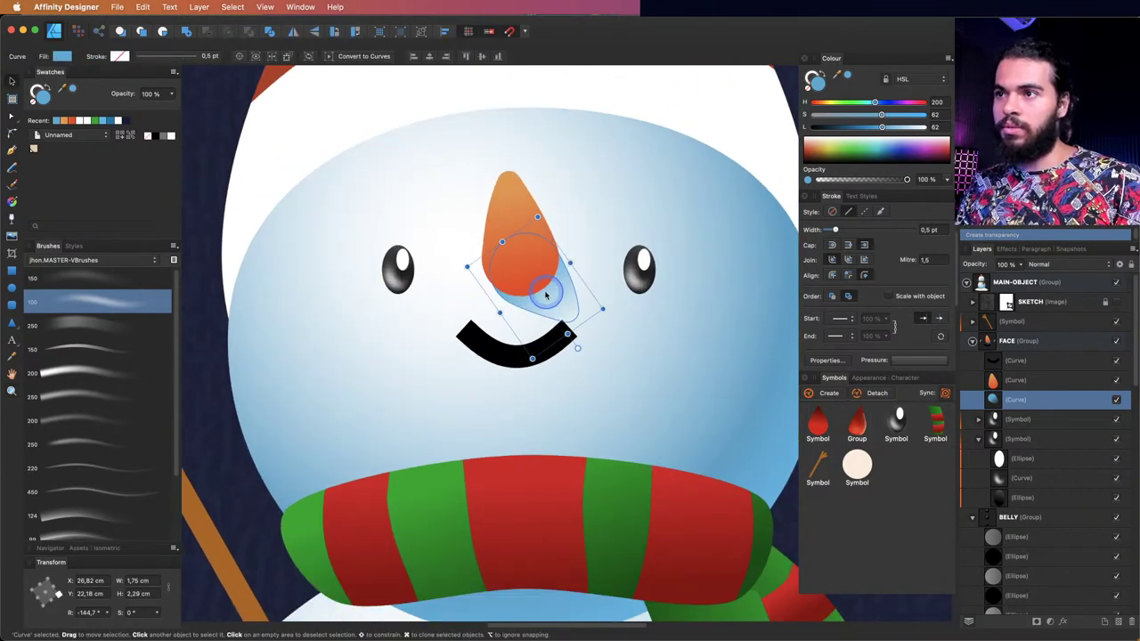
key(z)
scroll(535, 276, up, 2)
key(v)
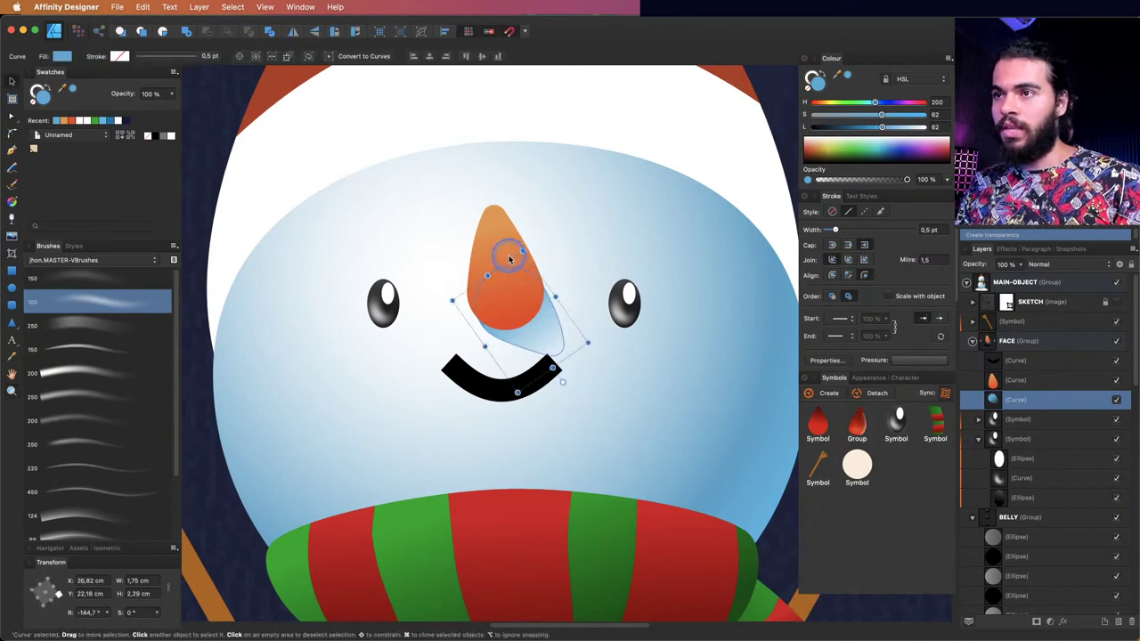
click(500, 260)
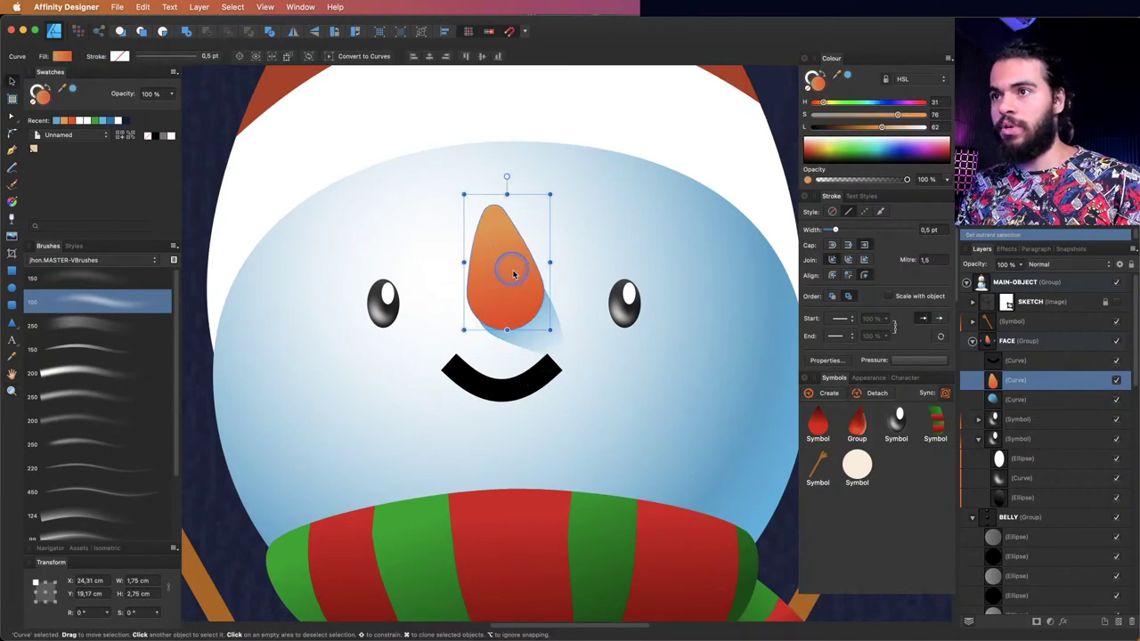
key(super+j)
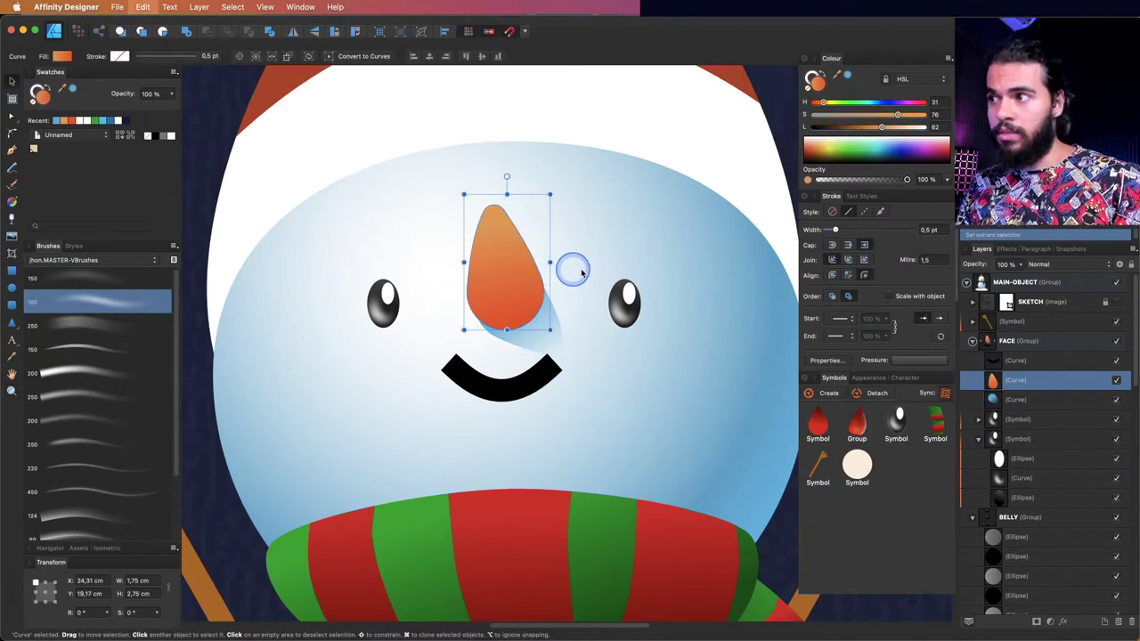
drag(1004, 390, 1024, 402)
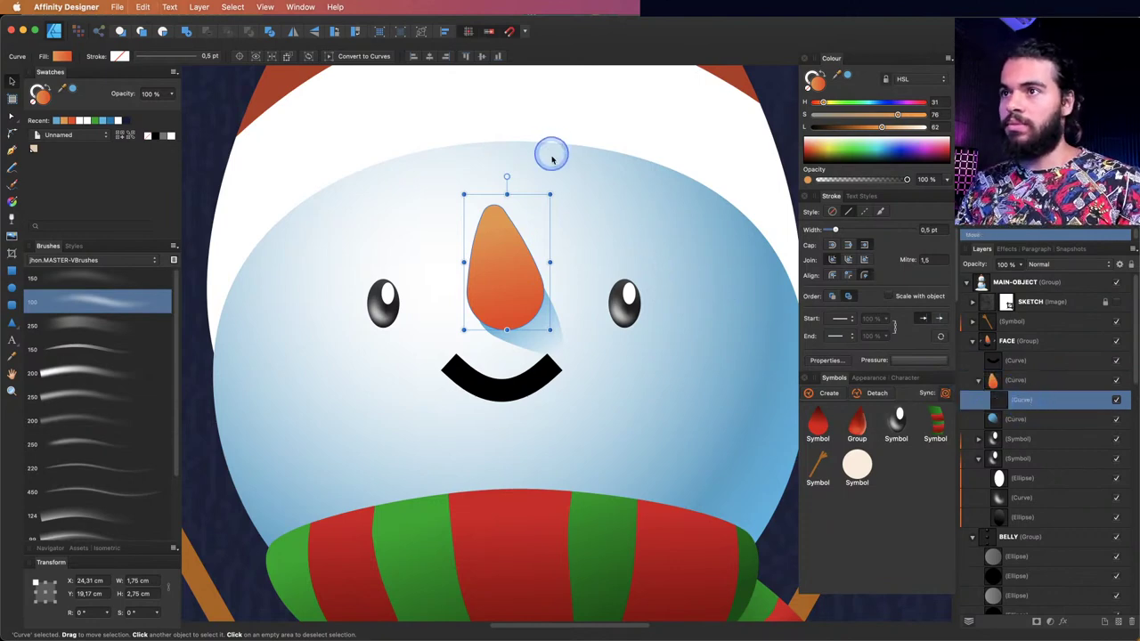
drag(549, 328, 539, 290)
- Darken the base stop of the outer nose's gradient to deep red, HSL 6, 88, 40
click(537, 288)
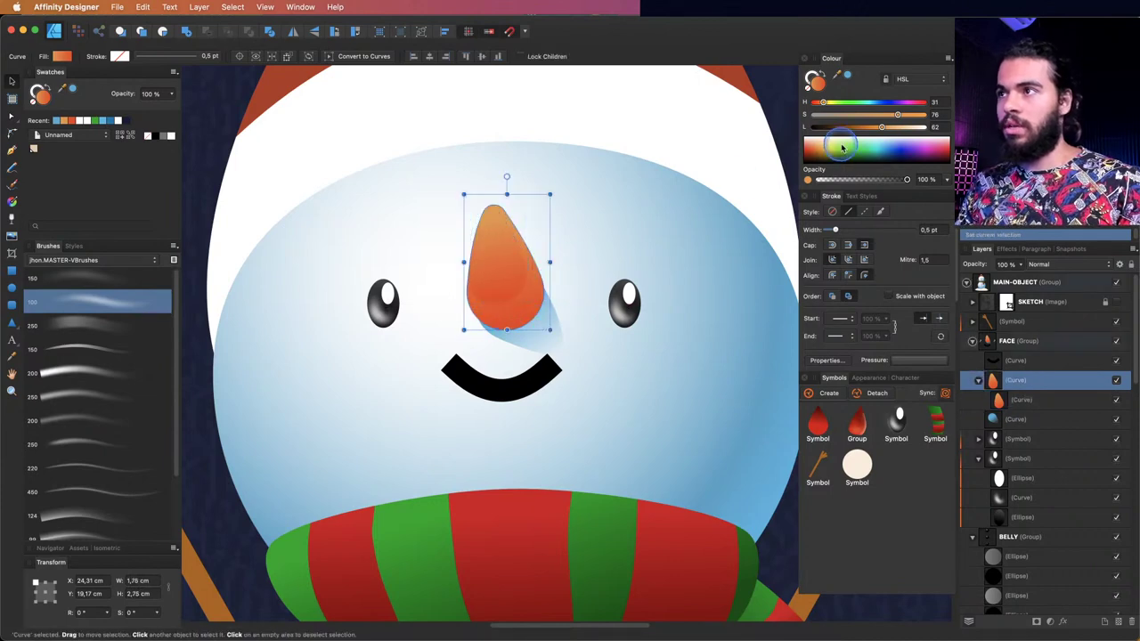
key(g)
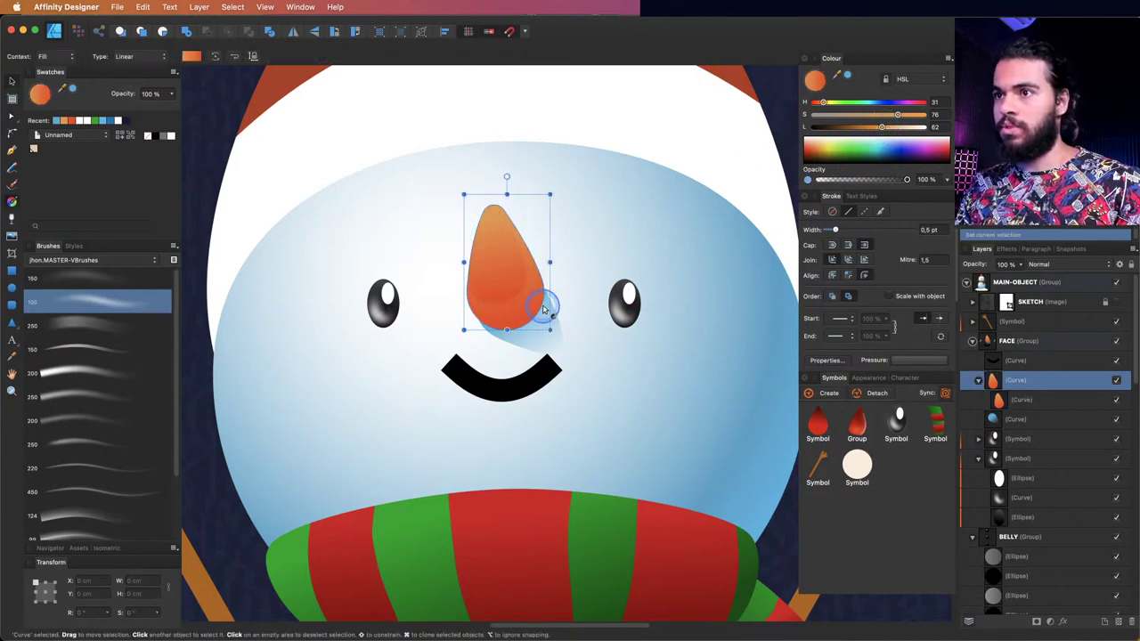
drag(493, 227, 512, 321)
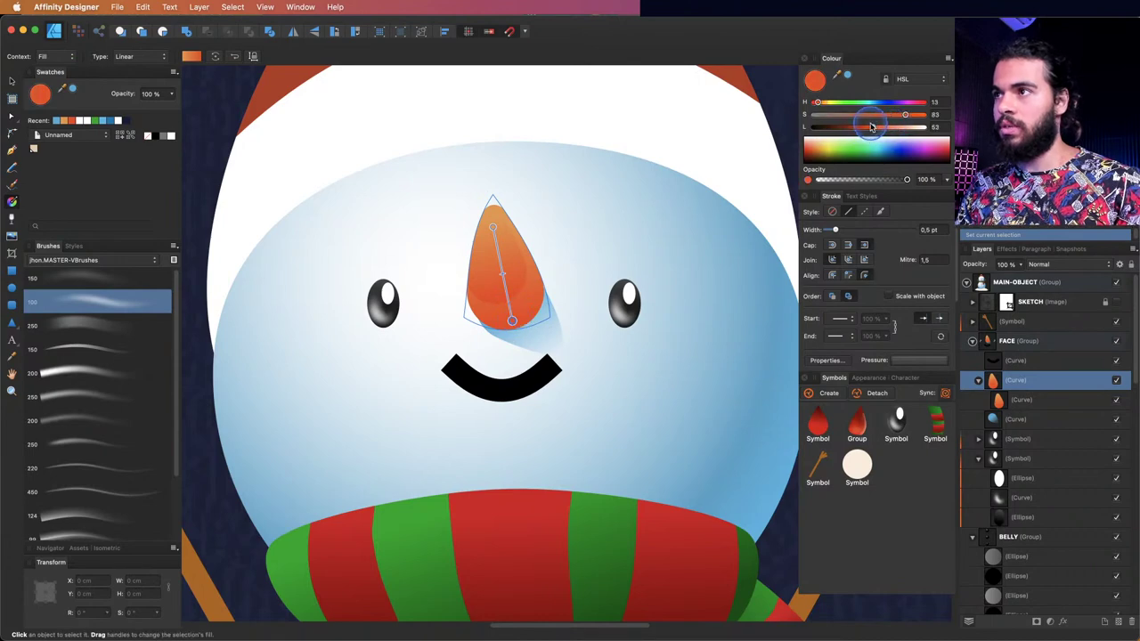
mouse_move(872, 127)
mouse_down()
mouse_move(815, 102)
mouse_move(859, 128)
mouse_up()
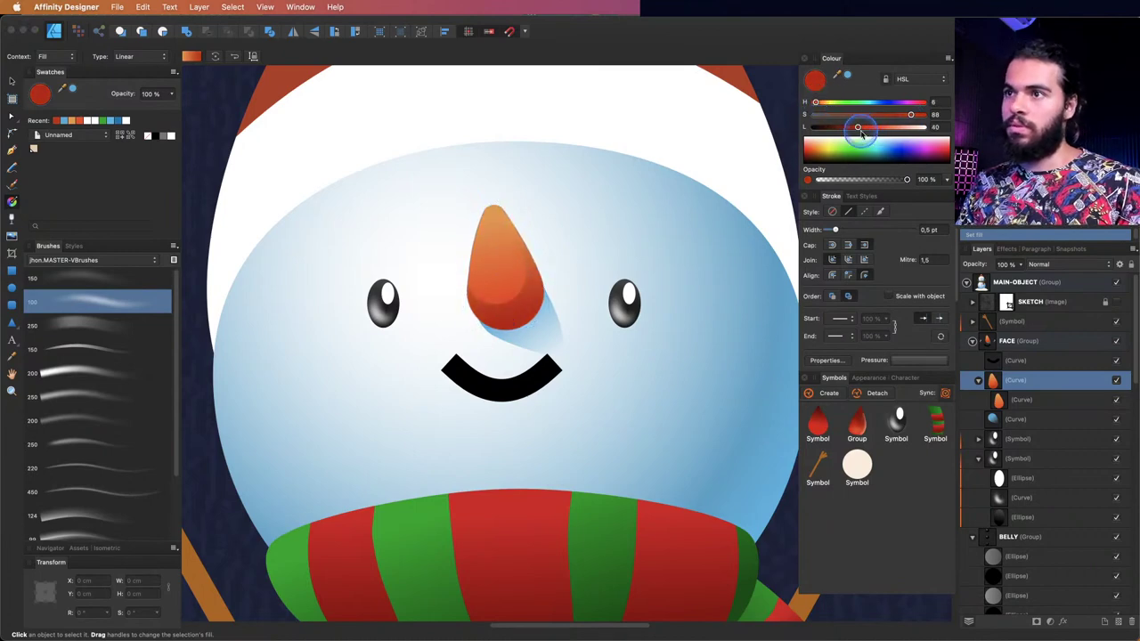
- Resize the clipped inner nose copy so the dark red rim shows mainly along the nose's lower edge
click(1000, 400)
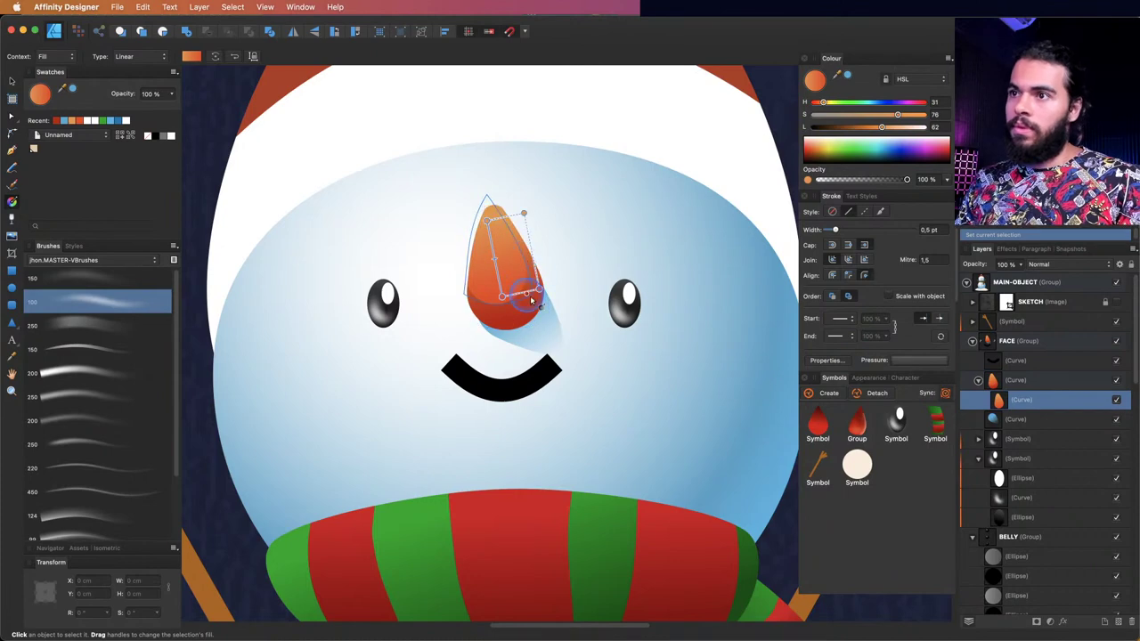
key(v)
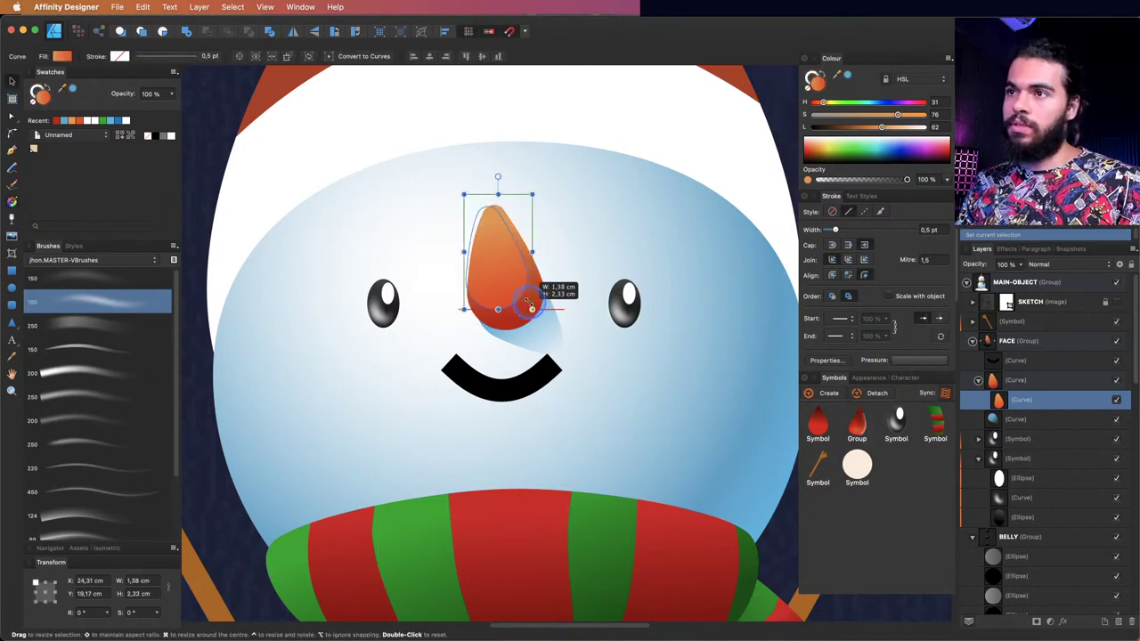
mouse_move(530, 305)
mouse_down()
mouse_move(517, 262)
mouse_move(532, 252)
mouse_move(535, 283)
mouse_up()
key(z)
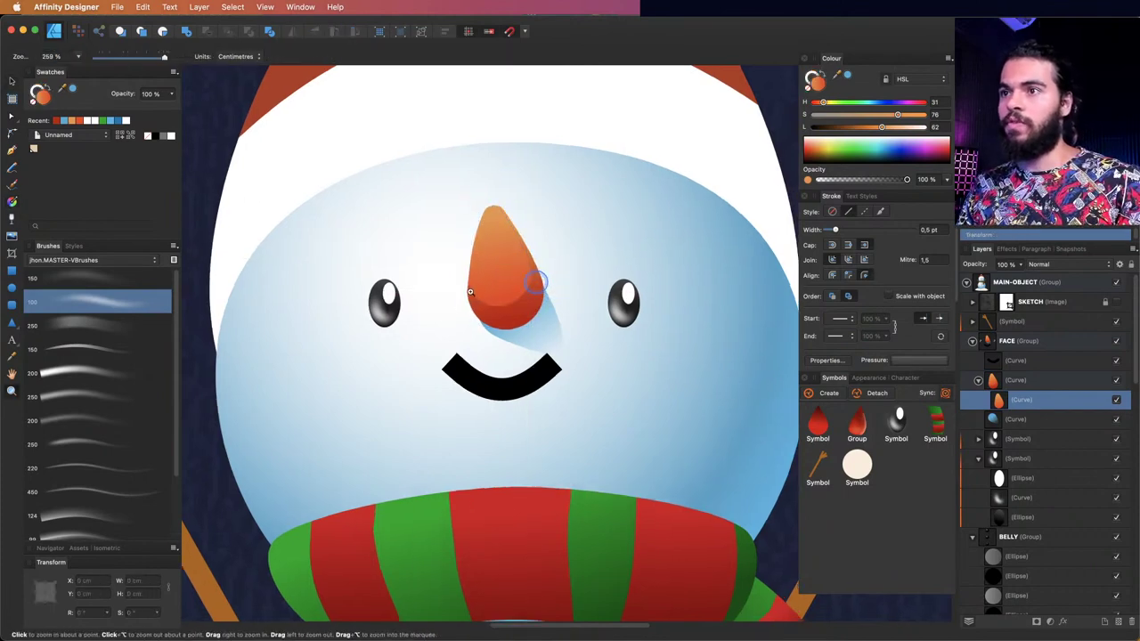
scroll(470, 291, down, 5)
scroll(565, 285, up, 3)
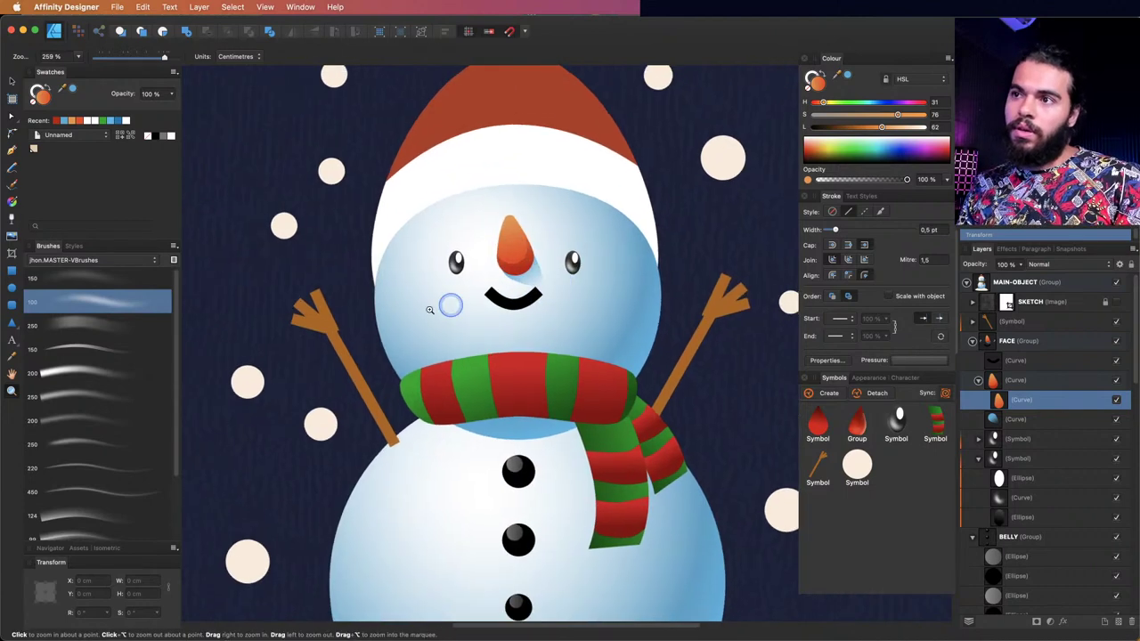
scroll(529, 285, down, 2)
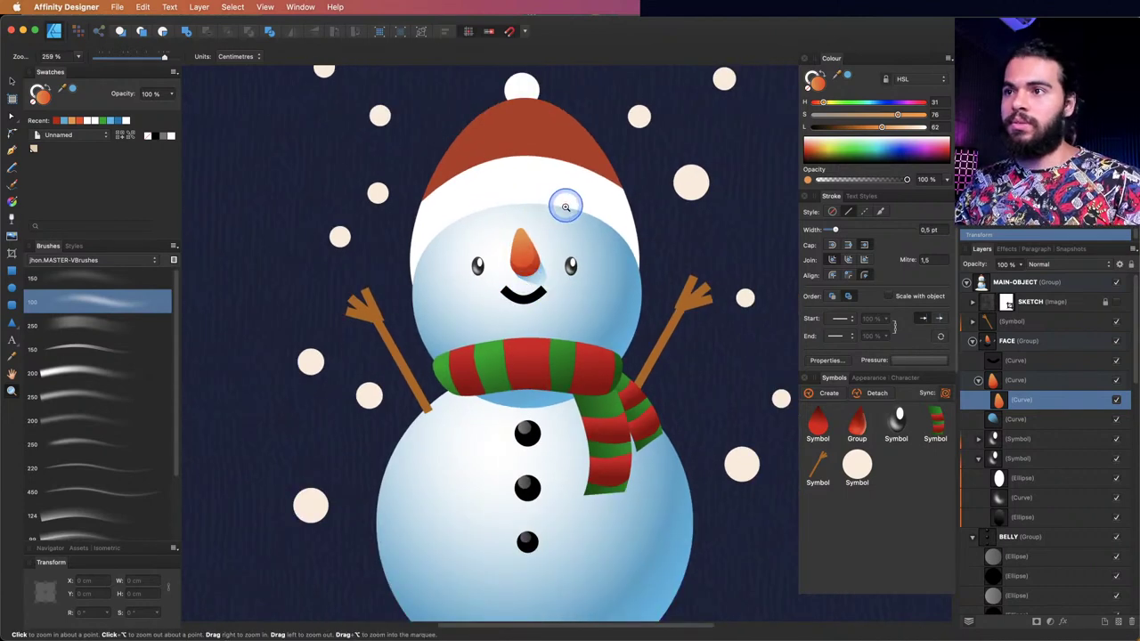
scroll(582, 267, up, 3)
scroll(588, 272, up, 2)
scroll(593, 268, down, 1)
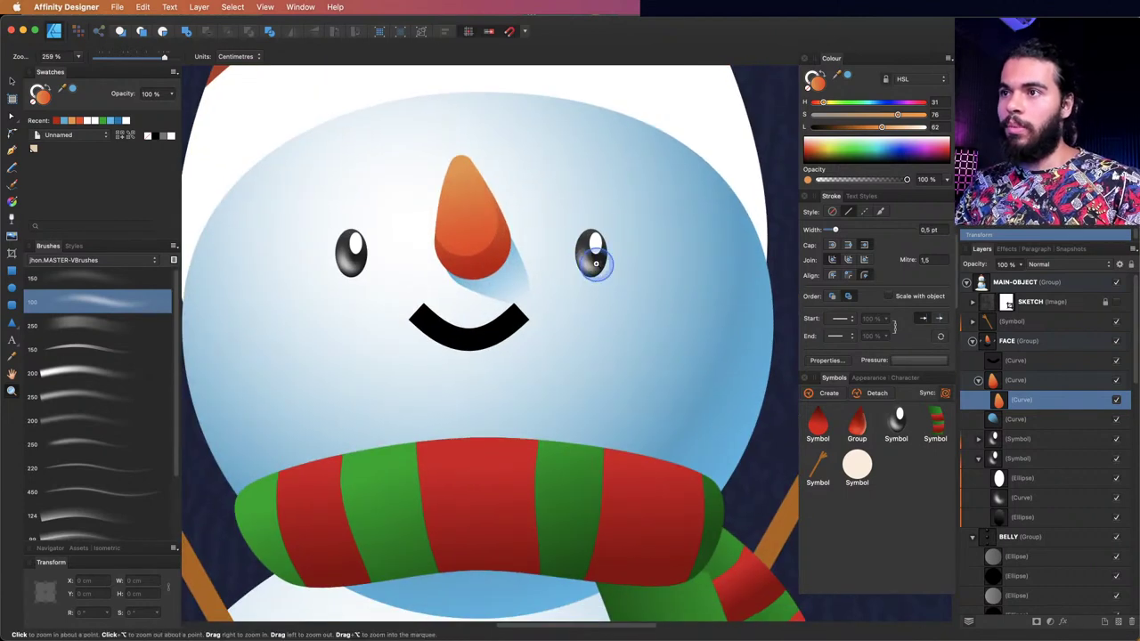
- Add an outer shadow effect to the right-hand eye symbol, offset by 18.2 px
click(596, 261)
scroll(597, 282, down, 1)
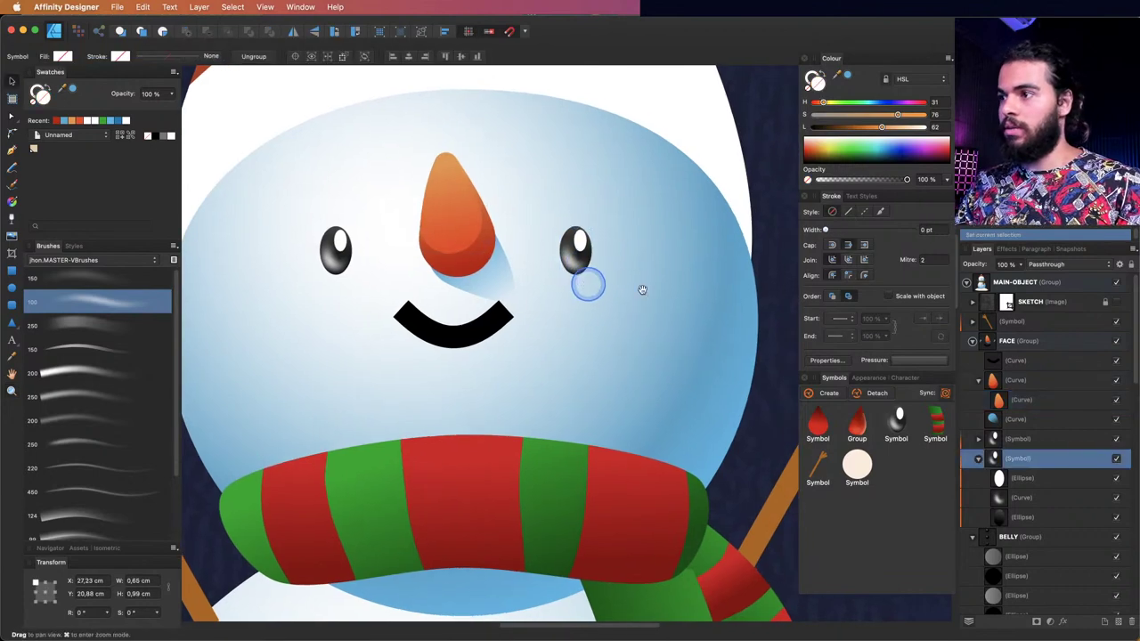
scroll(704, 382, up, 2)
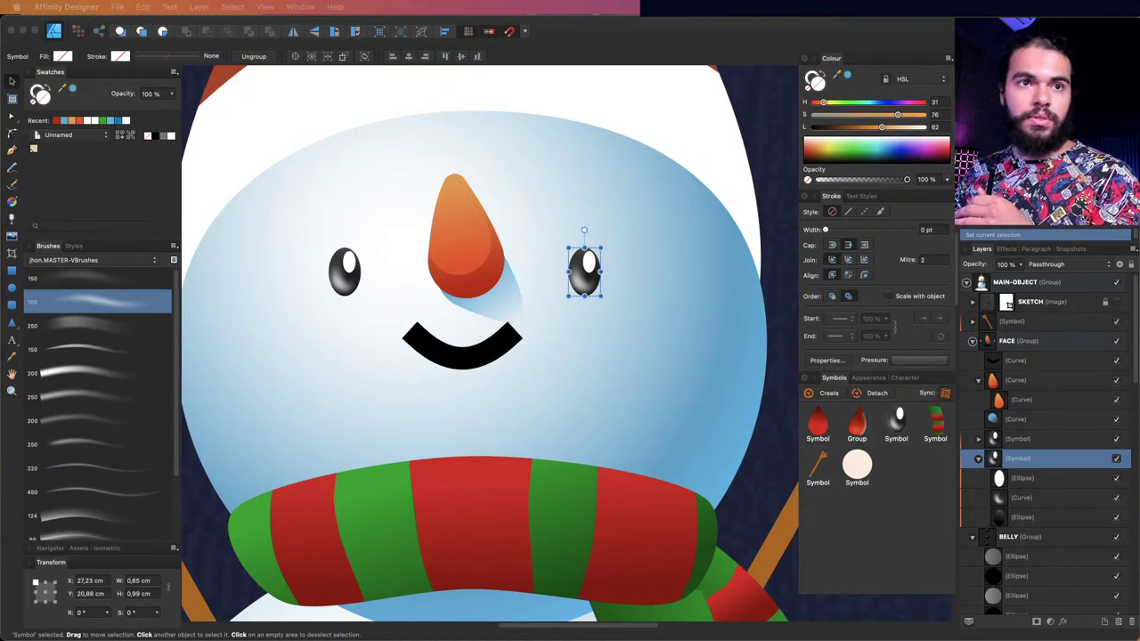
drag(293, 246, 723, 193)
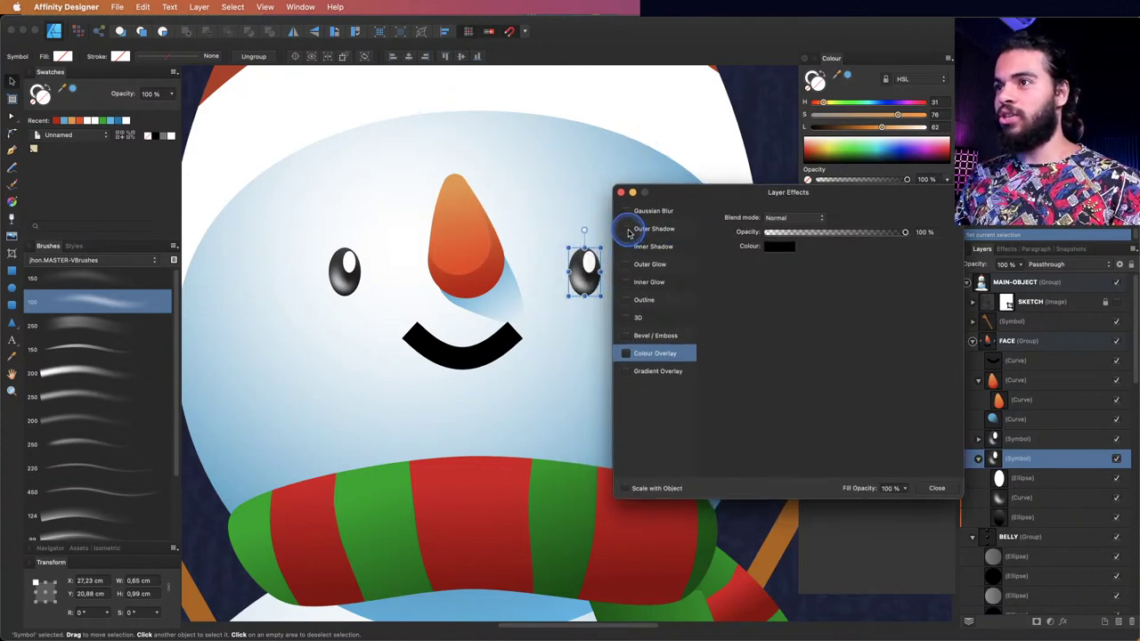
click(627, 230)
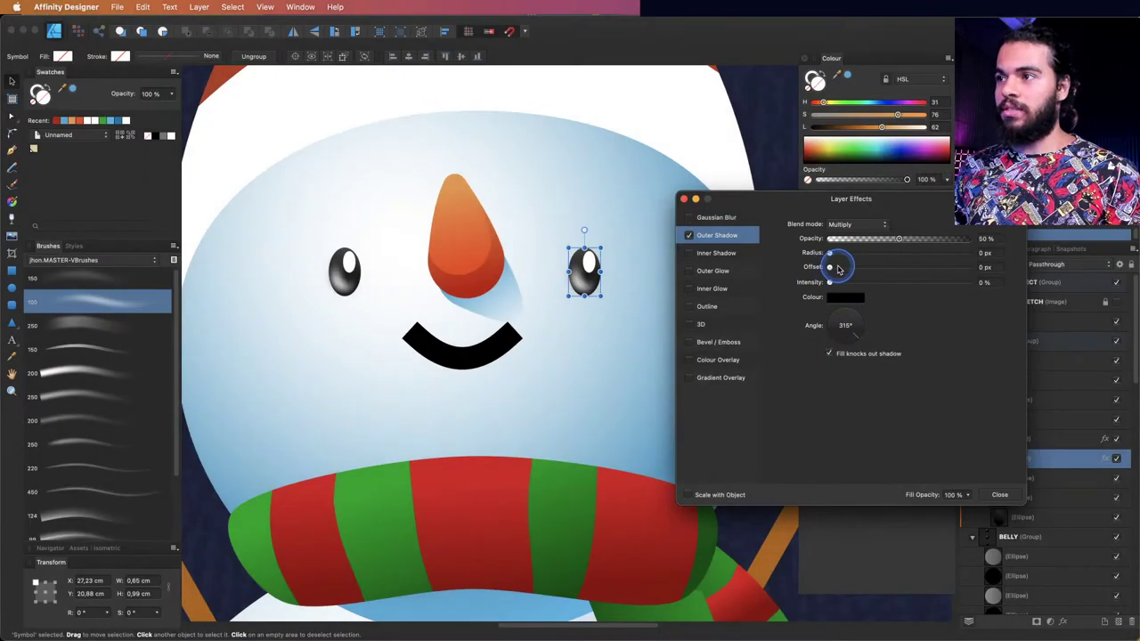
drag(828, 269, 902, 271)
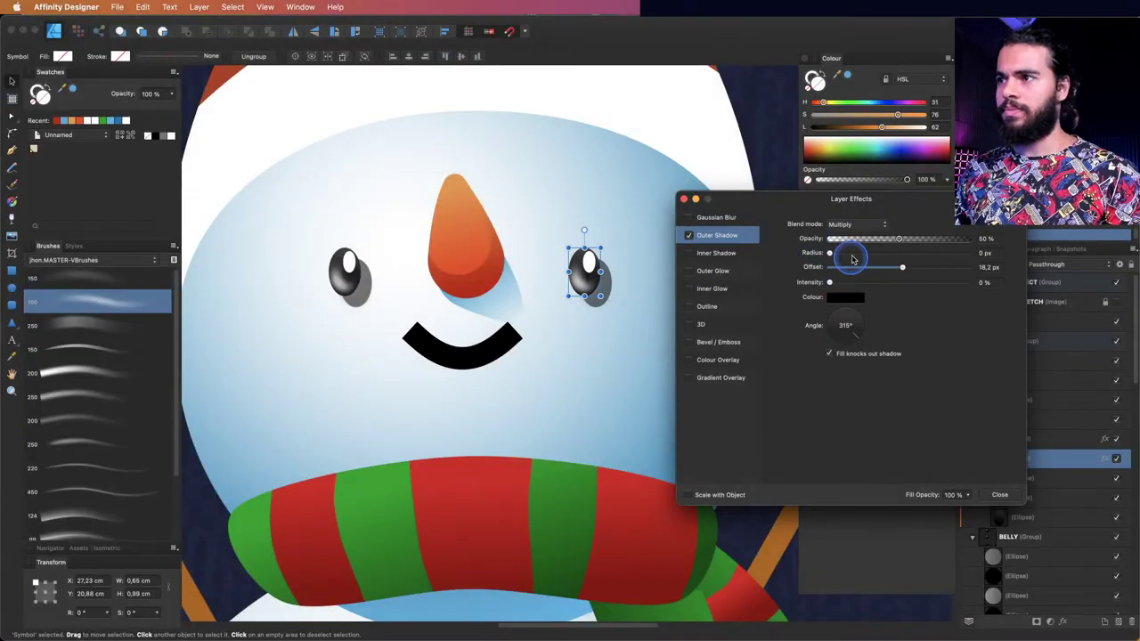
- Set the eye symbol's outer shadow to Overlay blend mode at 90% opacity
click(848, 299)
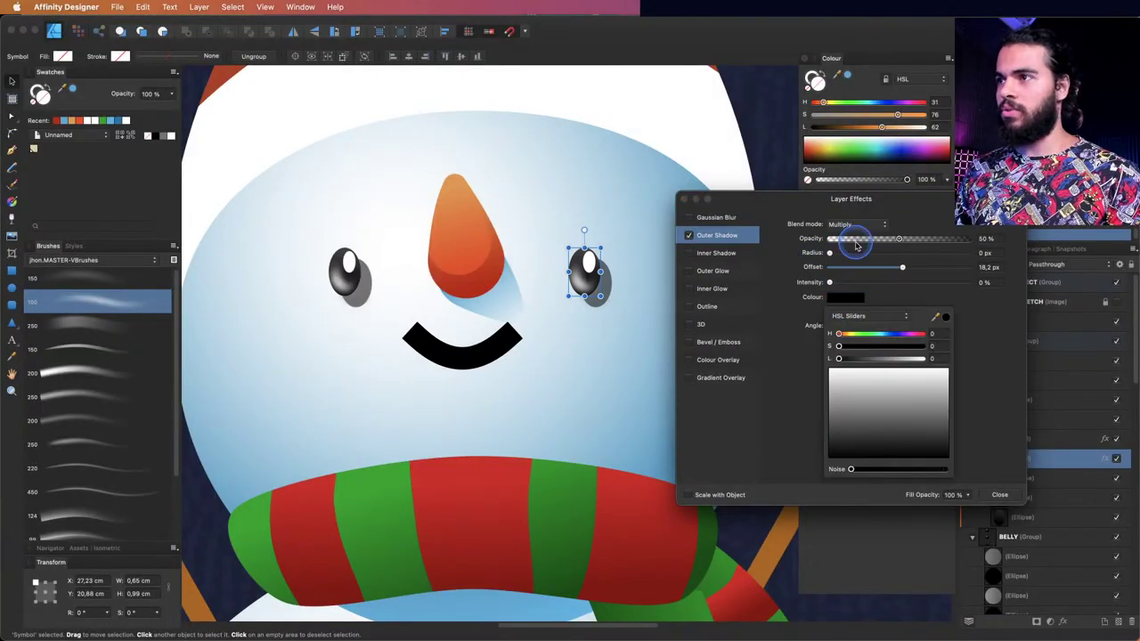
click(865, 228)
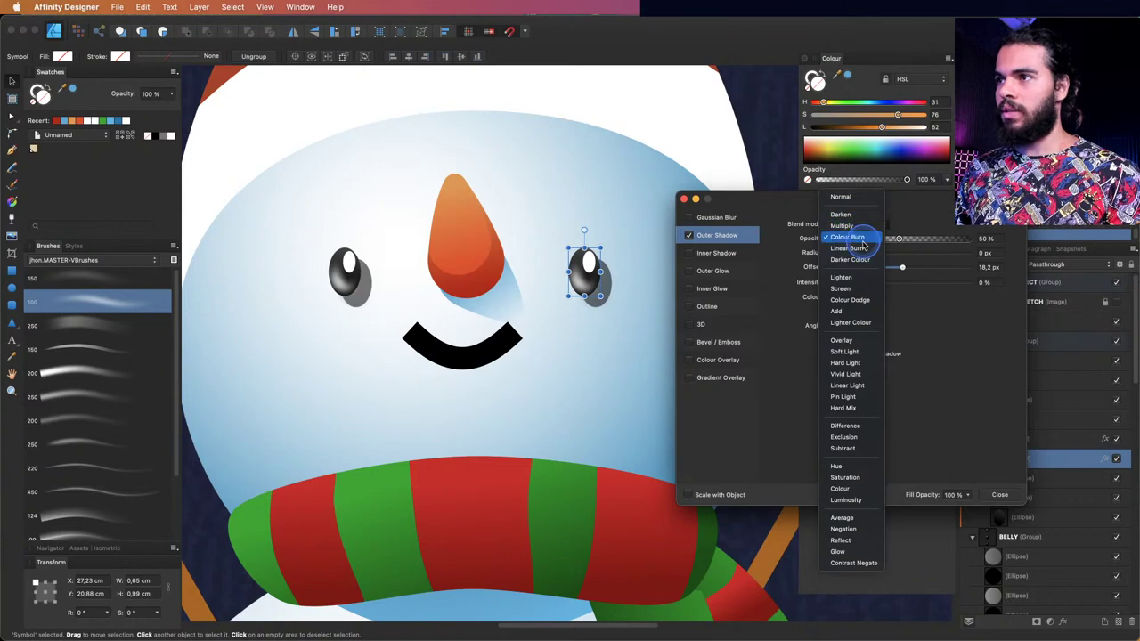
click(853, 226)
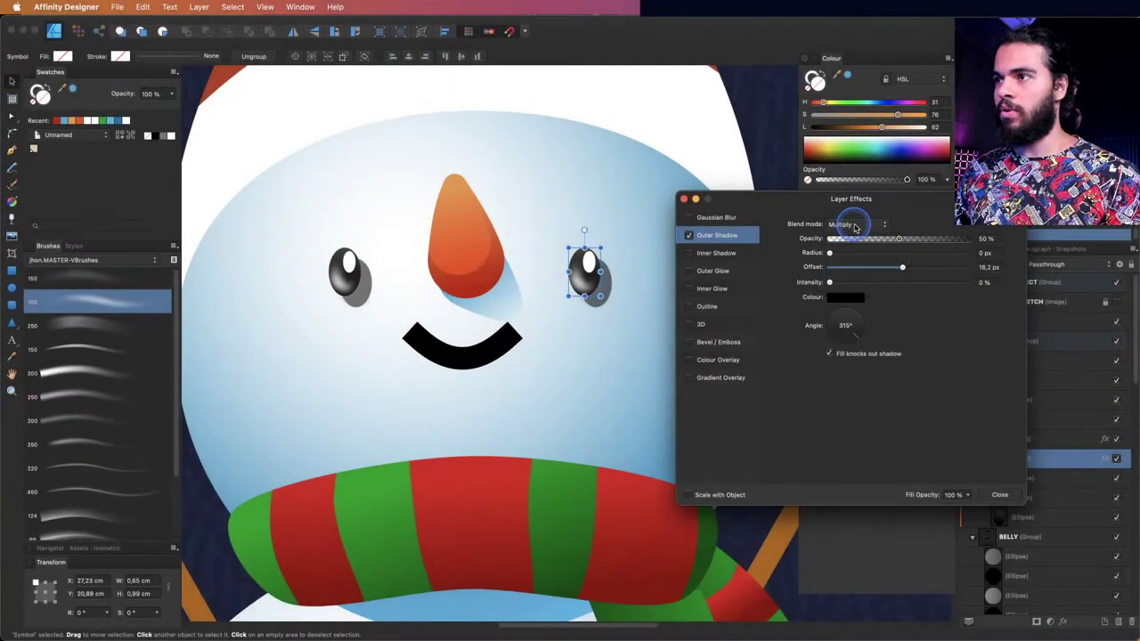
click(855, 227)
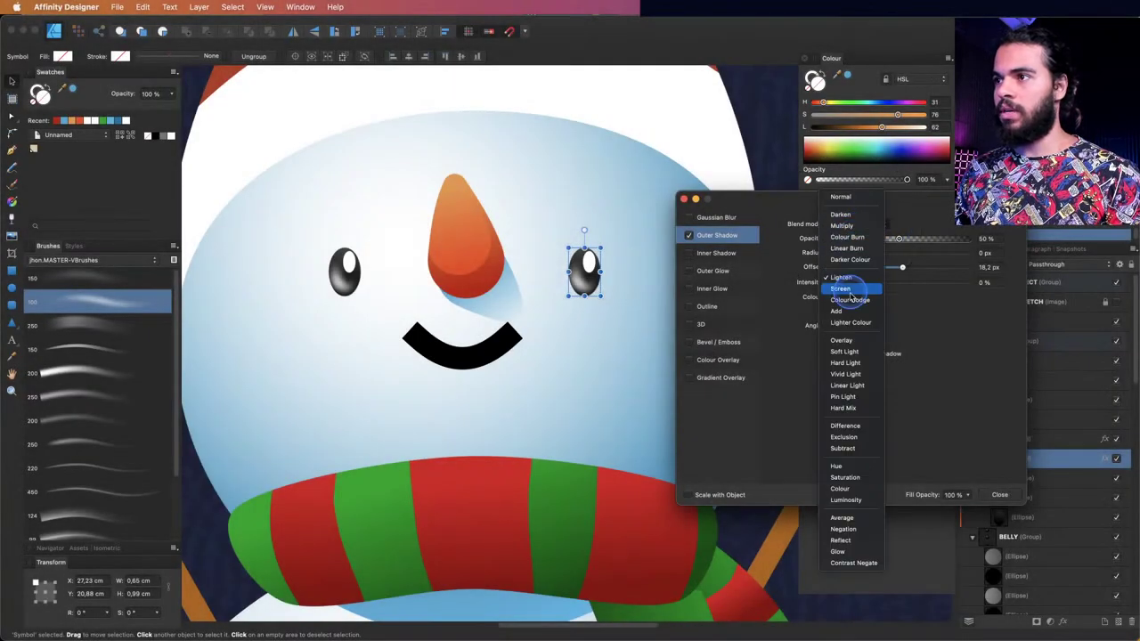
click(843, 341)
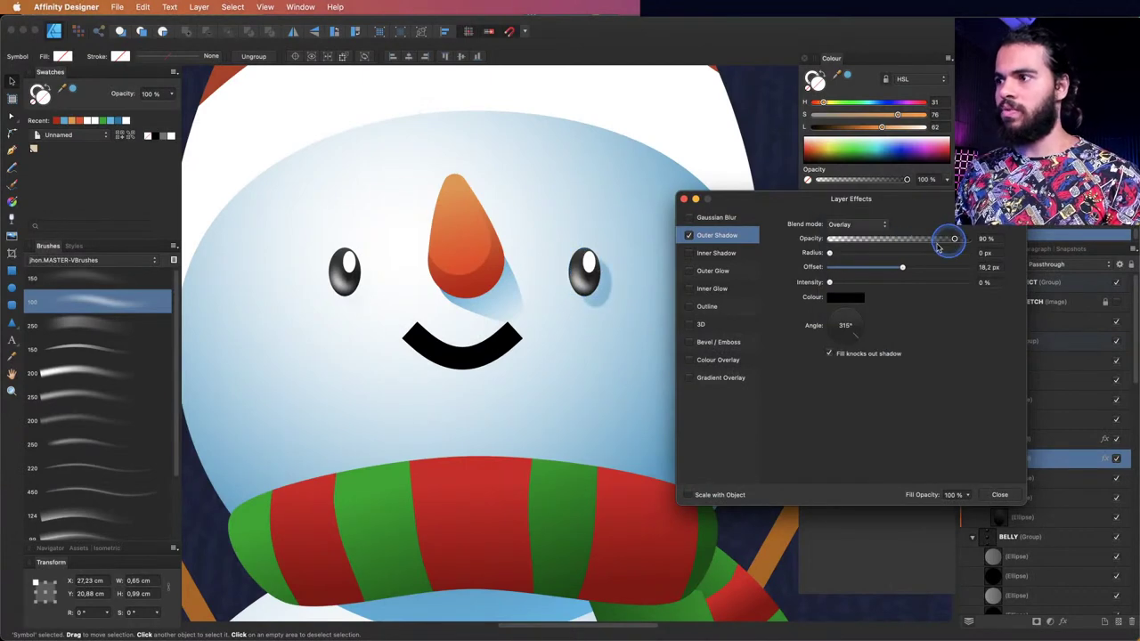
click(1000, 496)
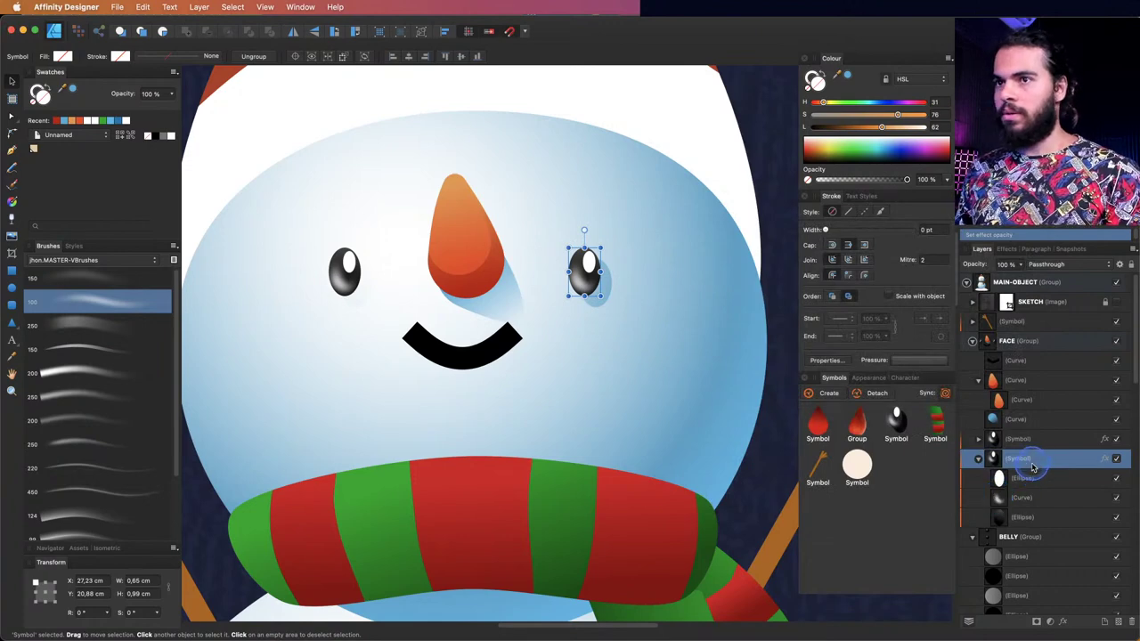
- Turn off the outer shadow effect on the right-hand eye symbol
click(1043, 440)
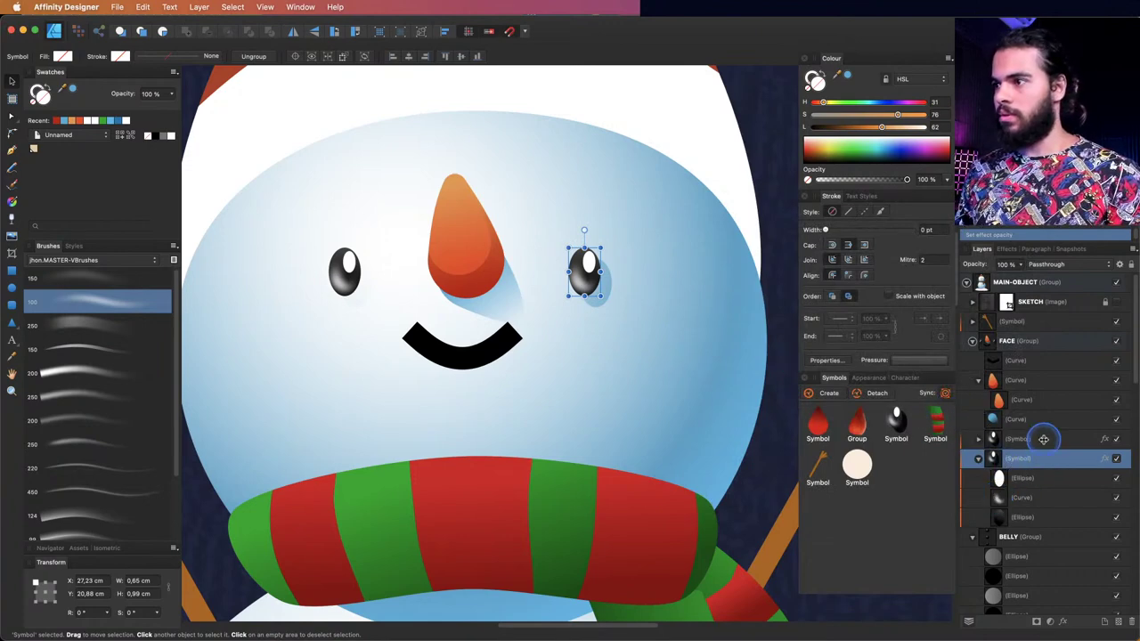
click(1105, 460)
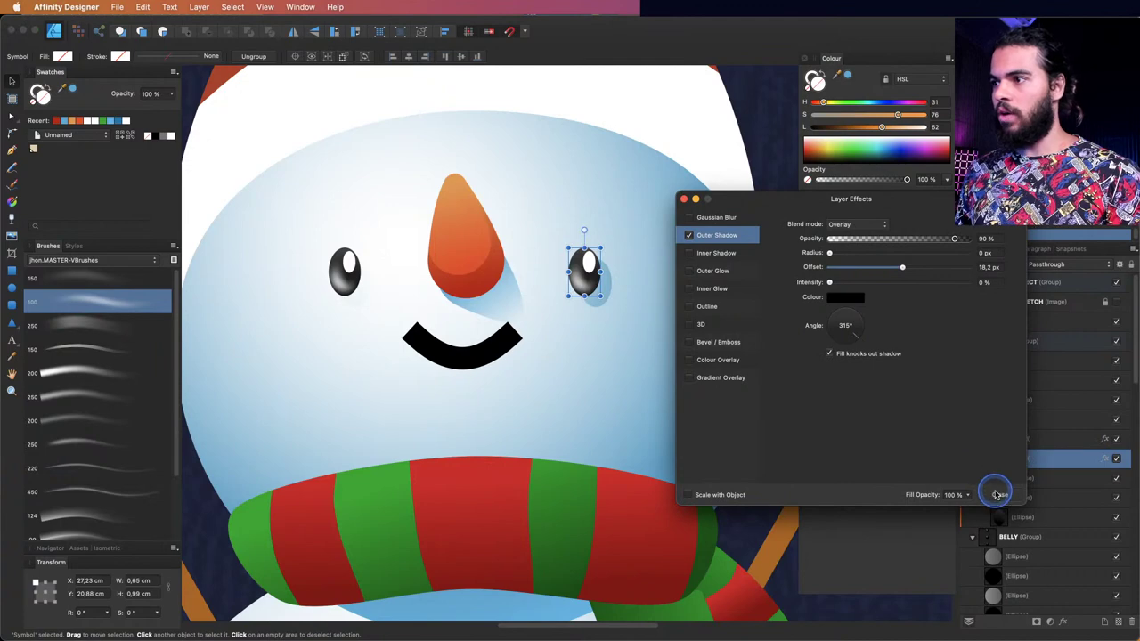
click(1053, 477)
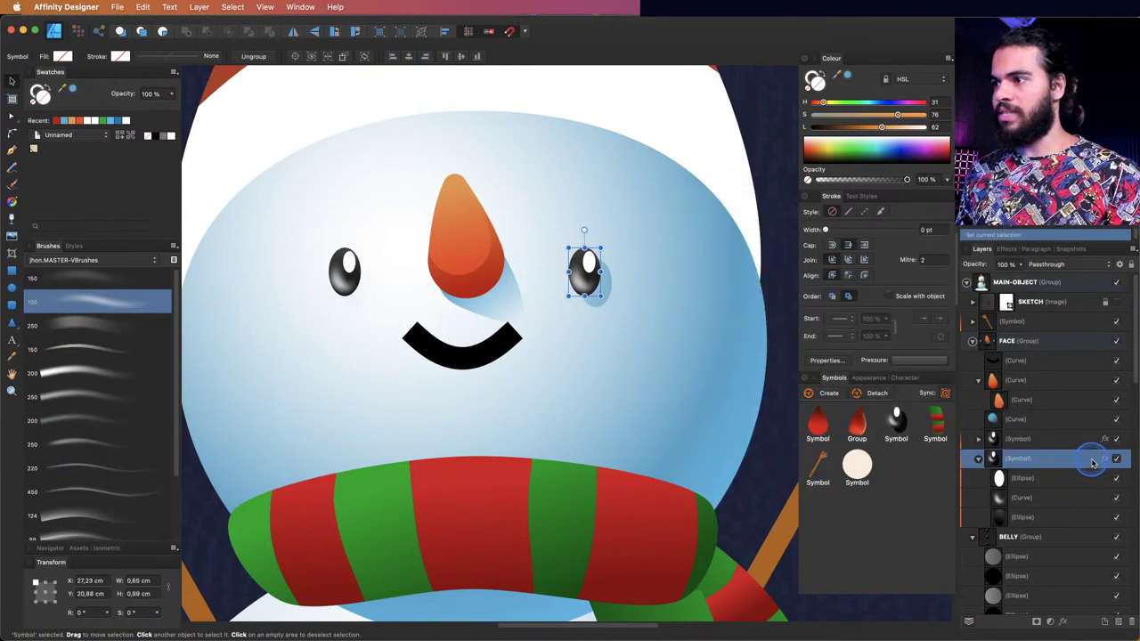
click(1030, 524)
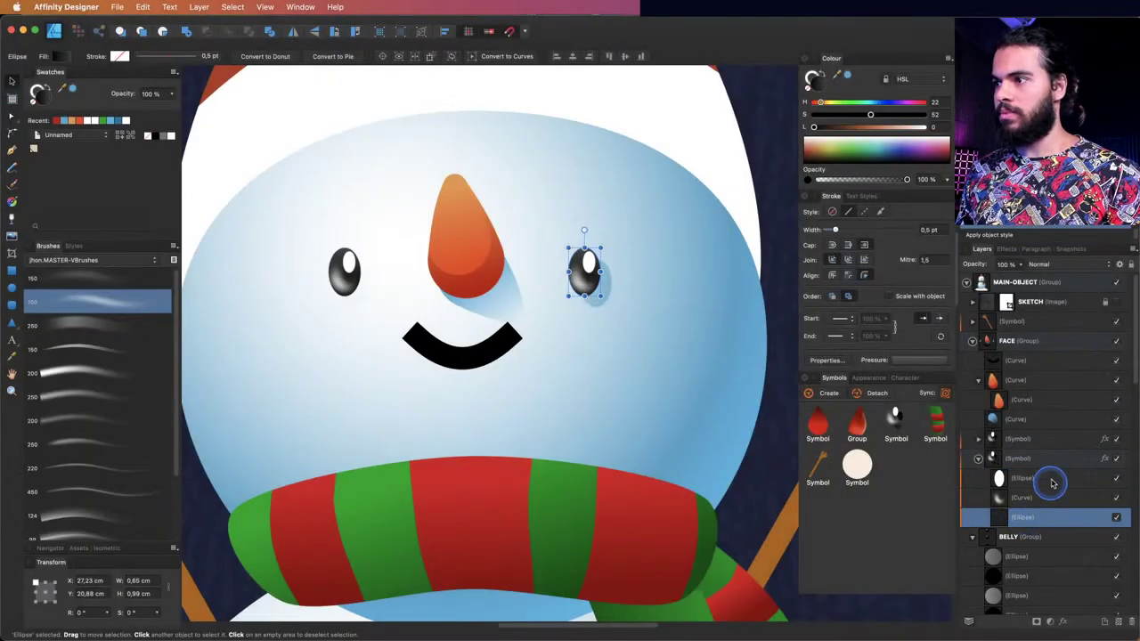
click(1105, 459)
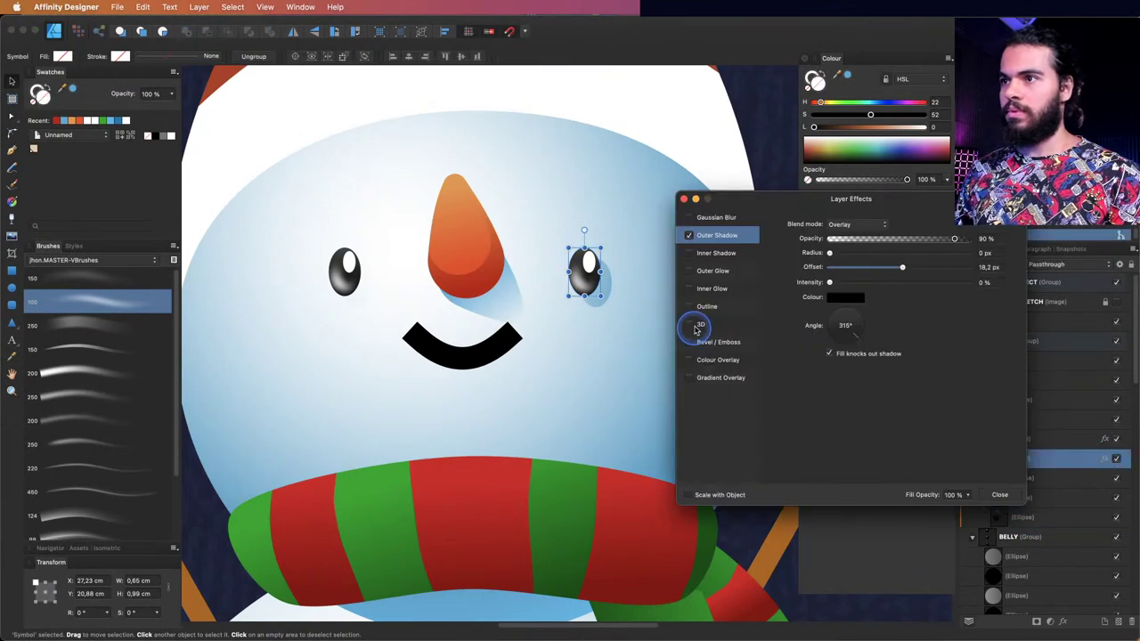
click(690, 236)
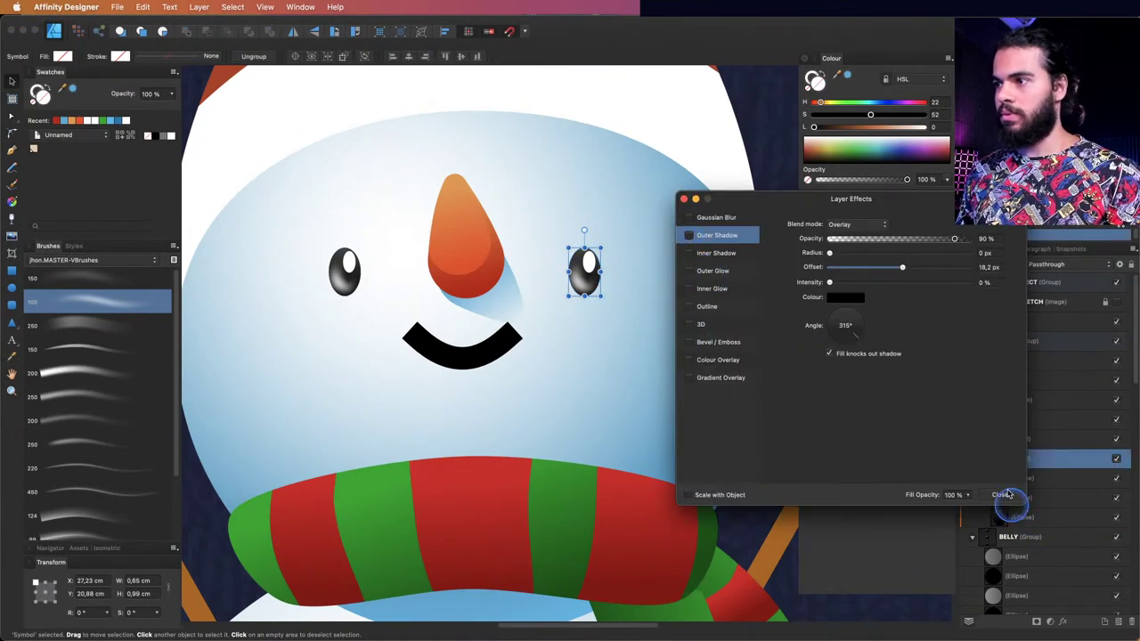
- Add an outer shadow to the black base ellipse inside the eye symbol, offset by about 14.3 px
click(1031, 521)
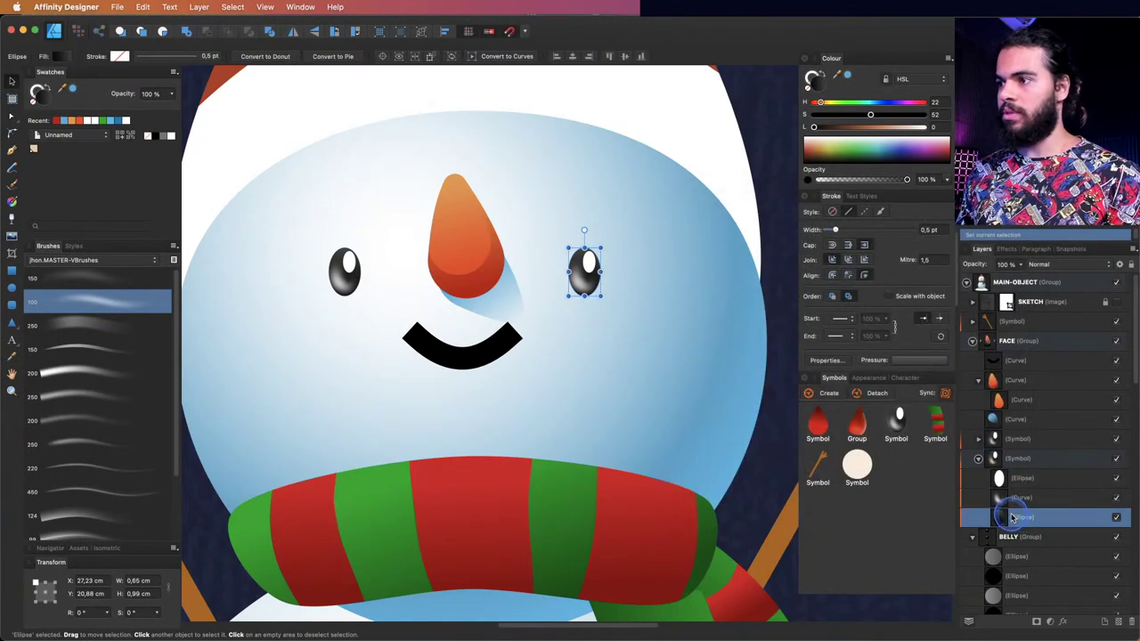
click(1065, 625)
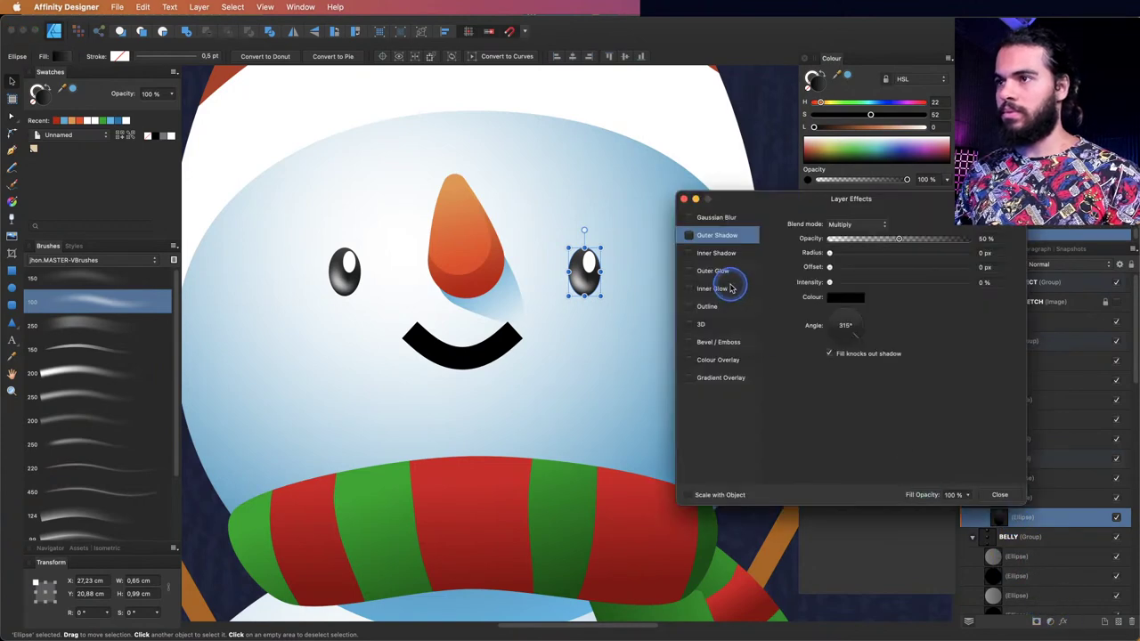
click(838, 268)
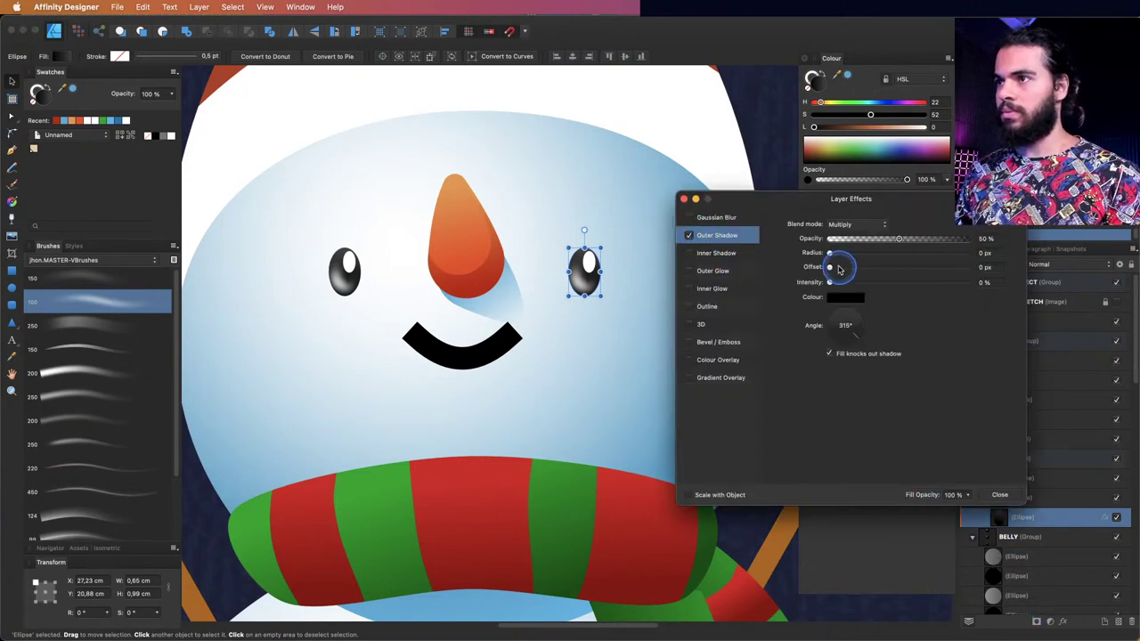
drag(838, 271, 897, 274)
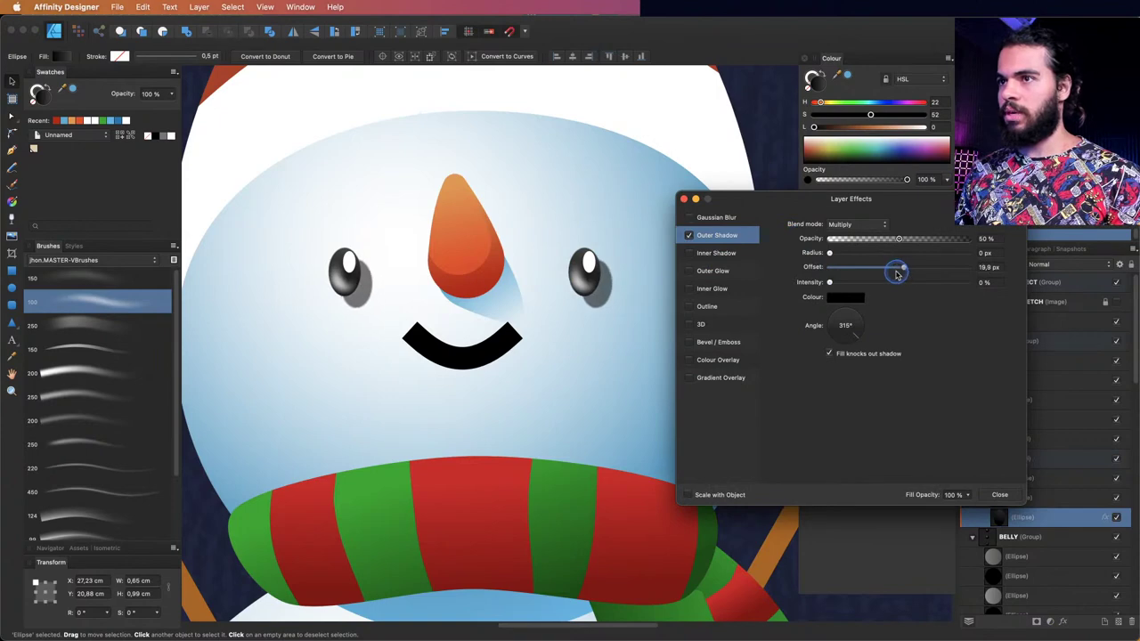
- Try Overlay on the eye ellipse's shadow, settle on Multiply at 91% opacity, and colour it light blue, HSL 201, 78, 63
click(868, 225)
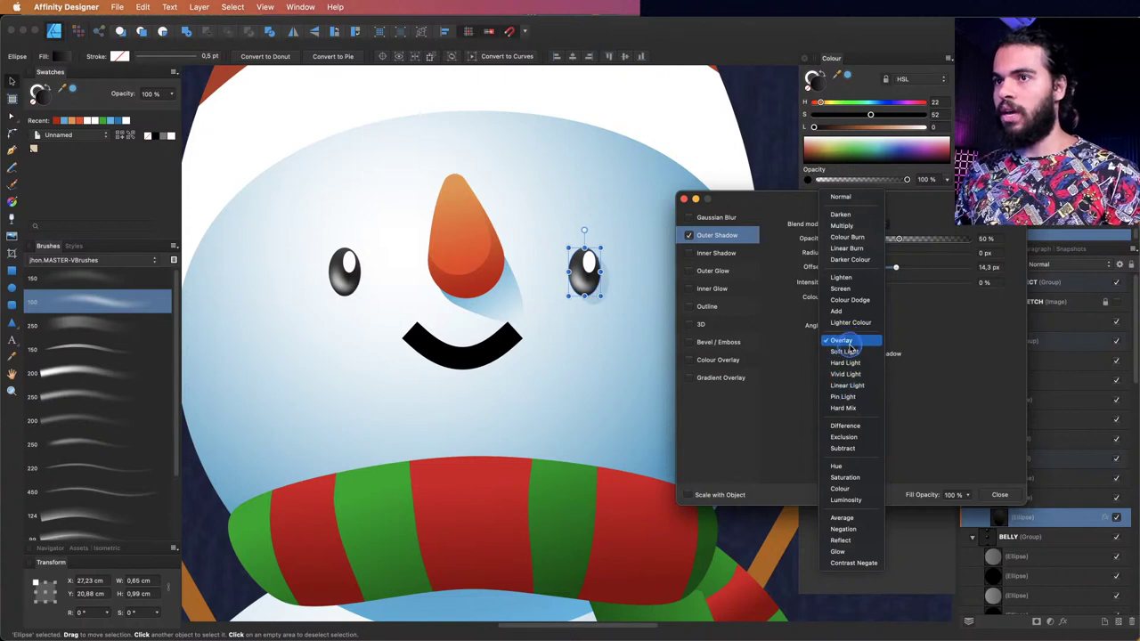
click(842, 343)
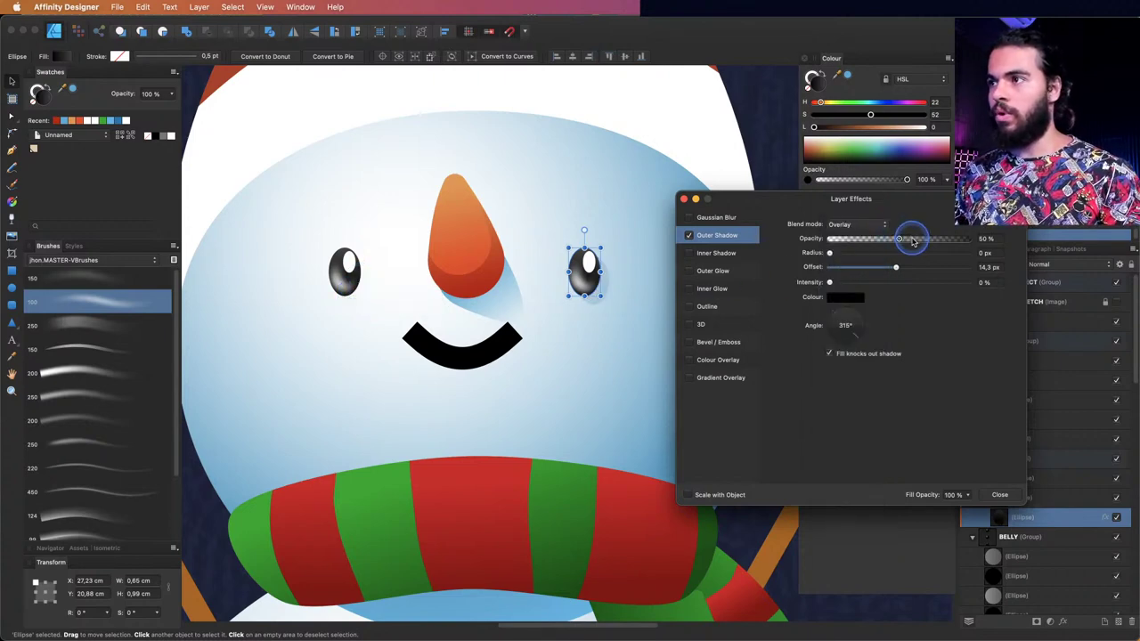
click(865, 223)
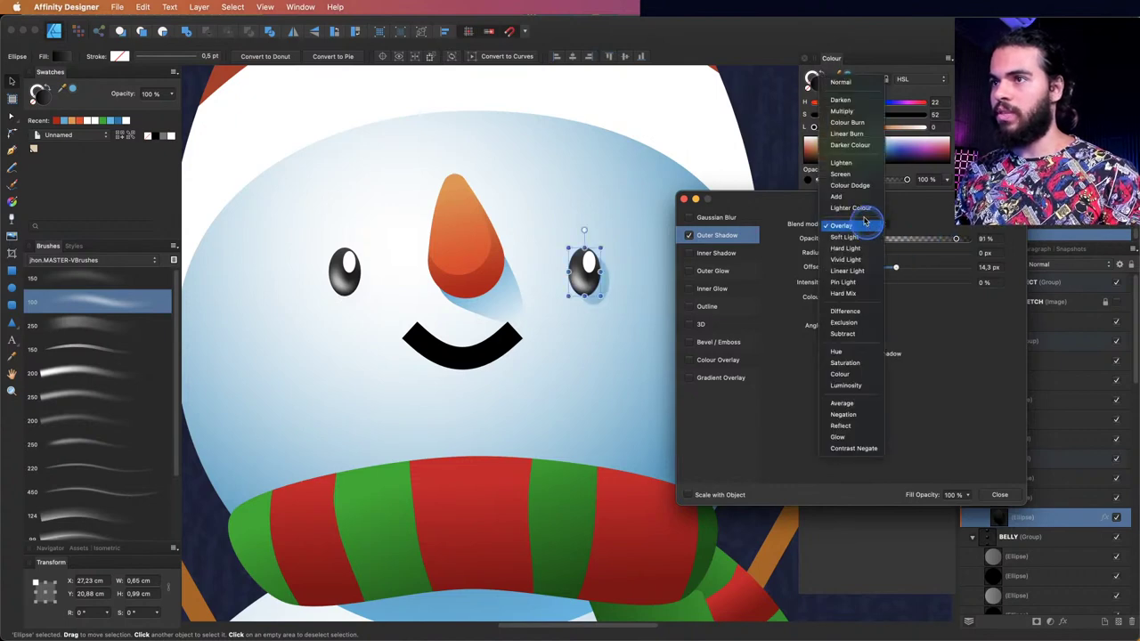
click(857, 112)
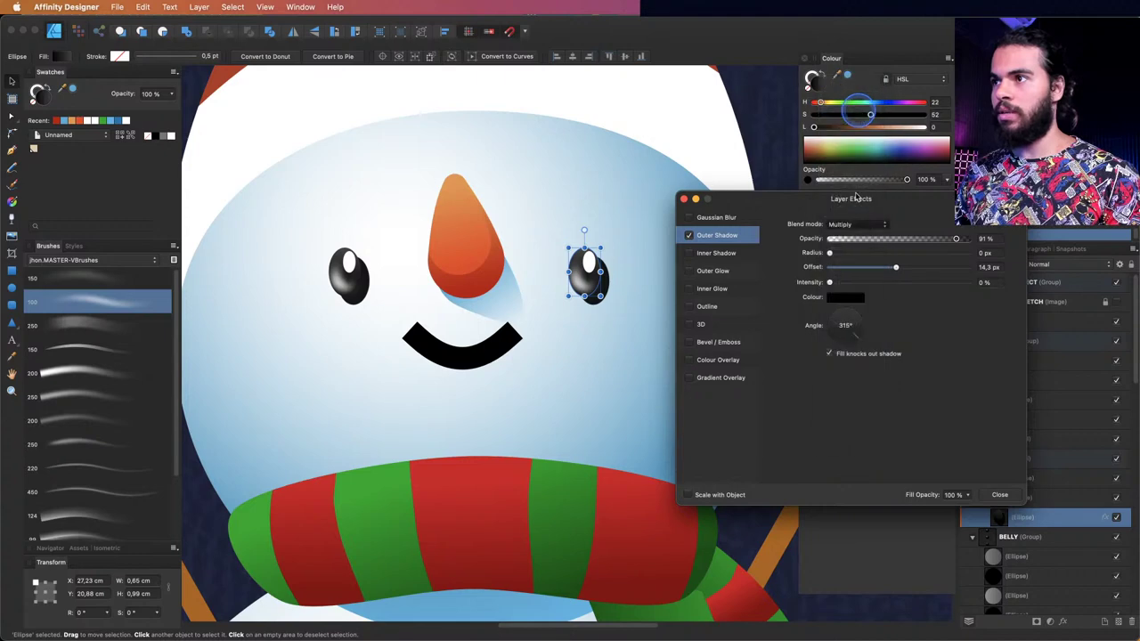
click(843, 296)
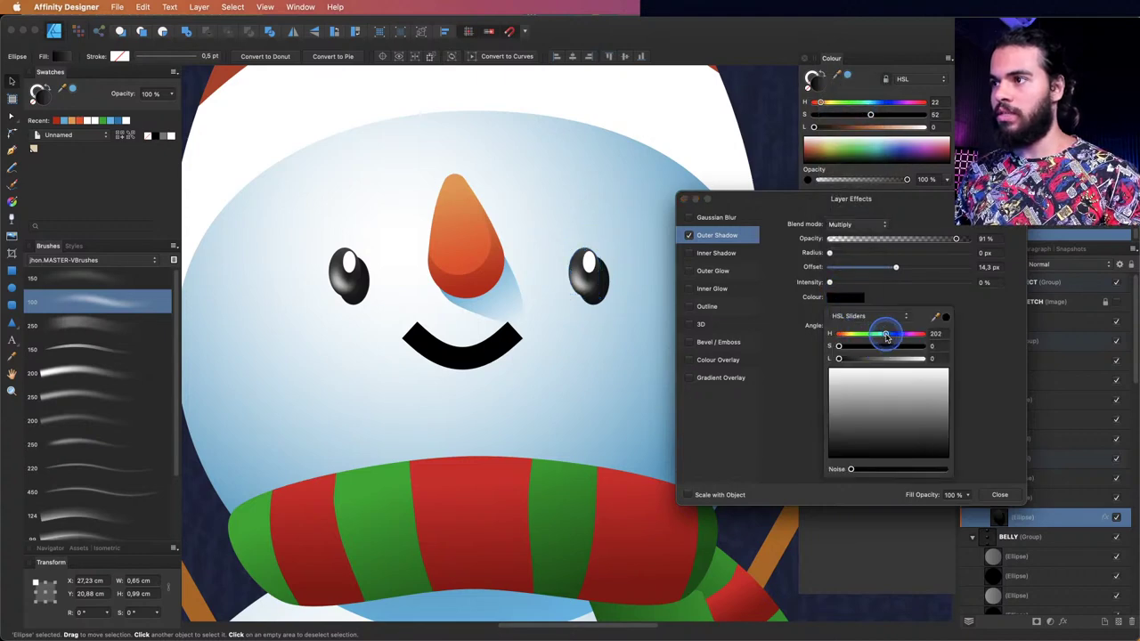
mouse_move(867, 361)
mouse_down()
mouse_move(904, 346)
mouse_move(873, 358)
mouse_move(889, 359)
mouse_up()
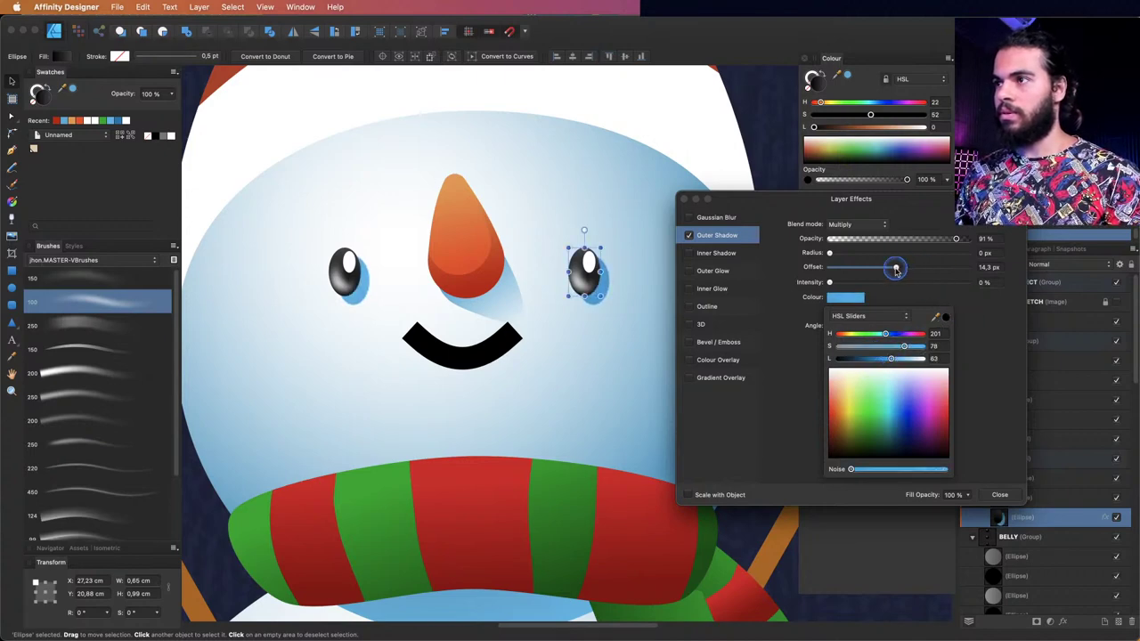
- Soften the eye ellipse's blue shadow to a 14.4 px radius, 8.6 px offset and 98% opacity
drag(896, 269, 916, 256)
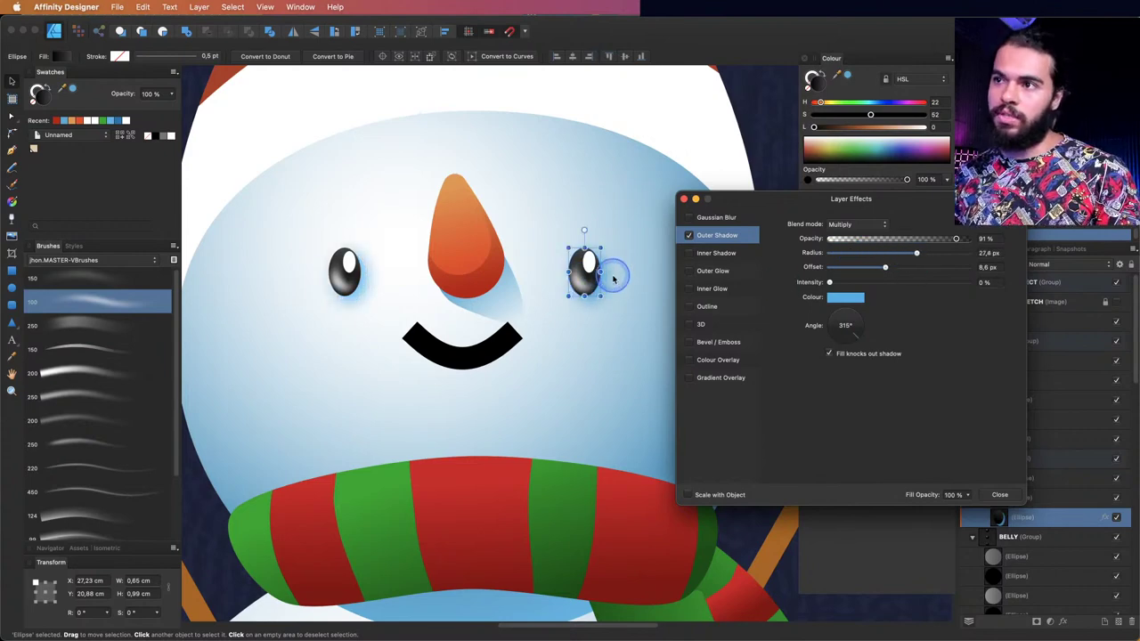
key(z)
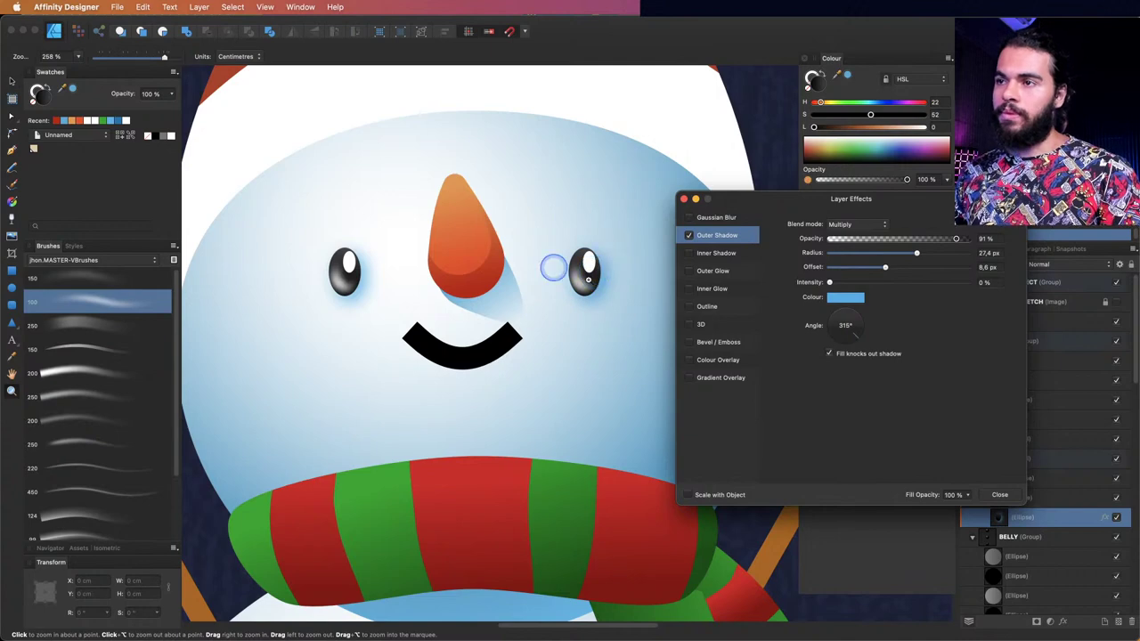
click(553, 268)
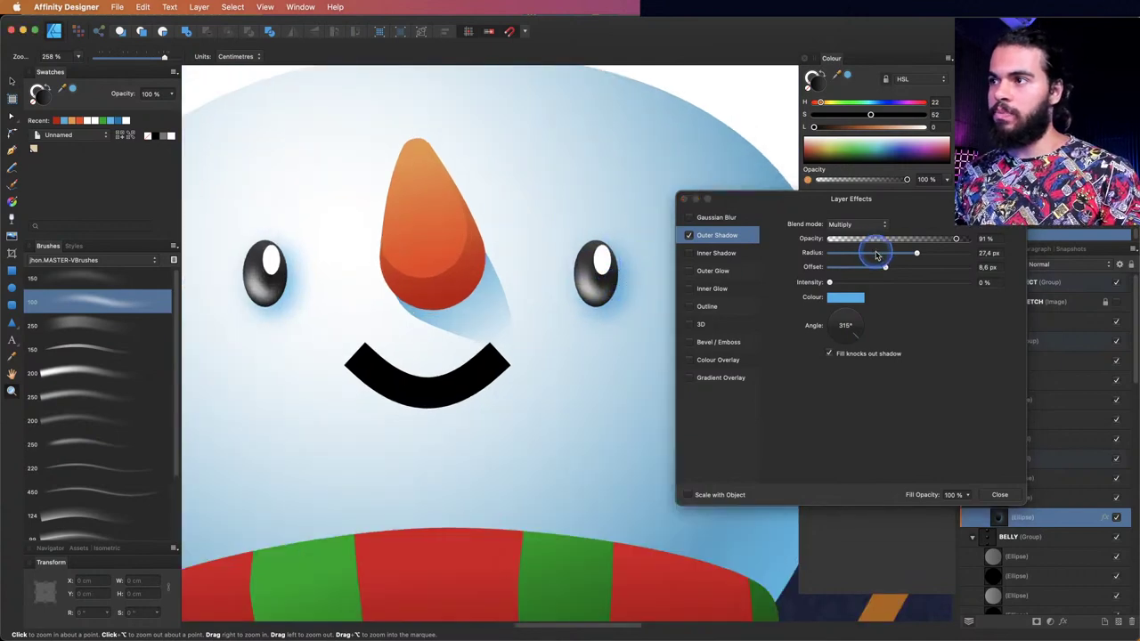
drag(880, 256, 840, 255)
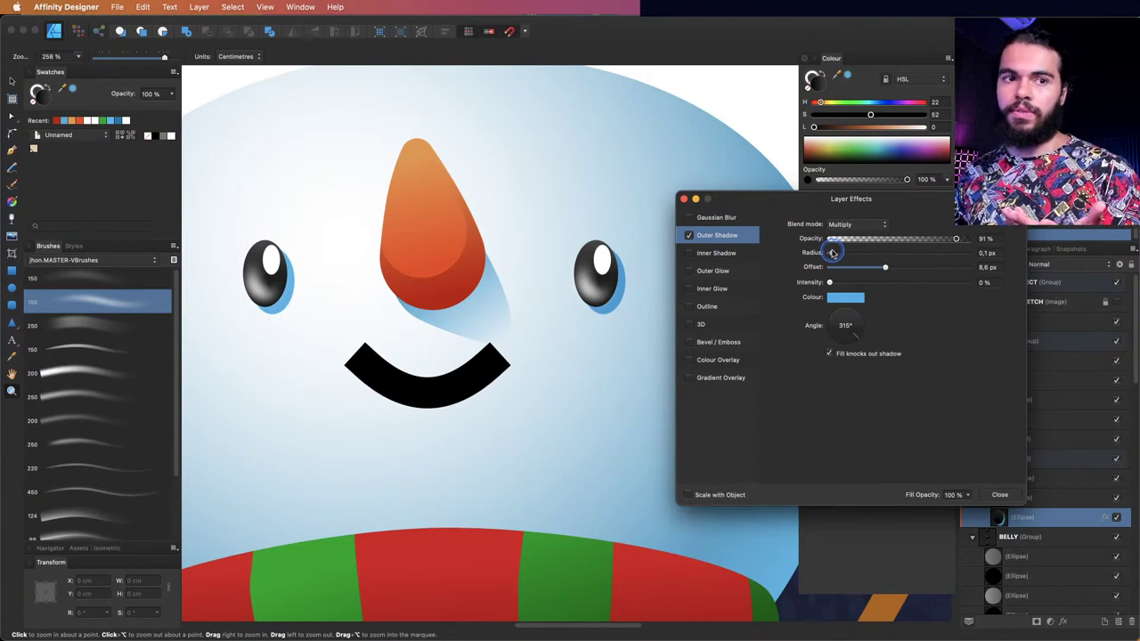
drag(895, 260, 907, 261)
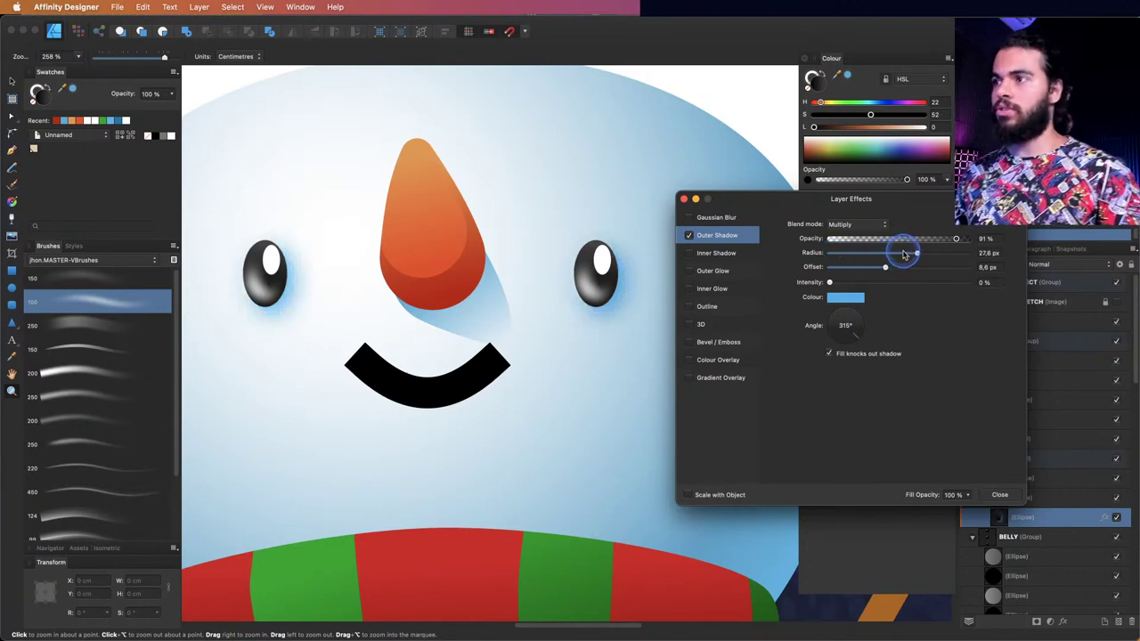
drag(900, 253, 897, 252)
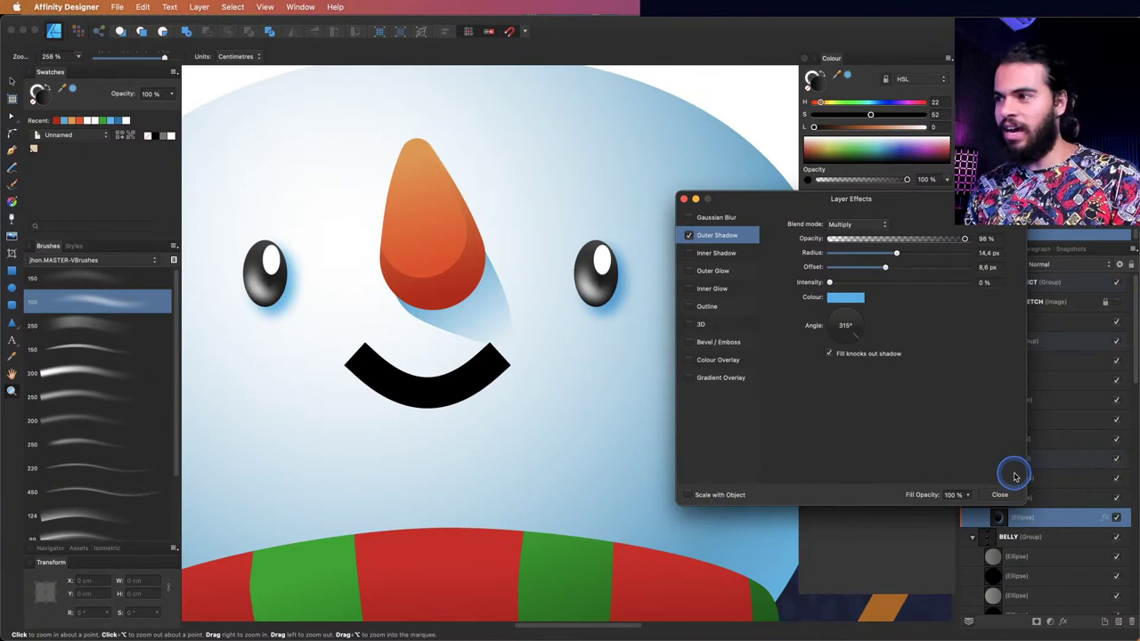
click(997, 493)
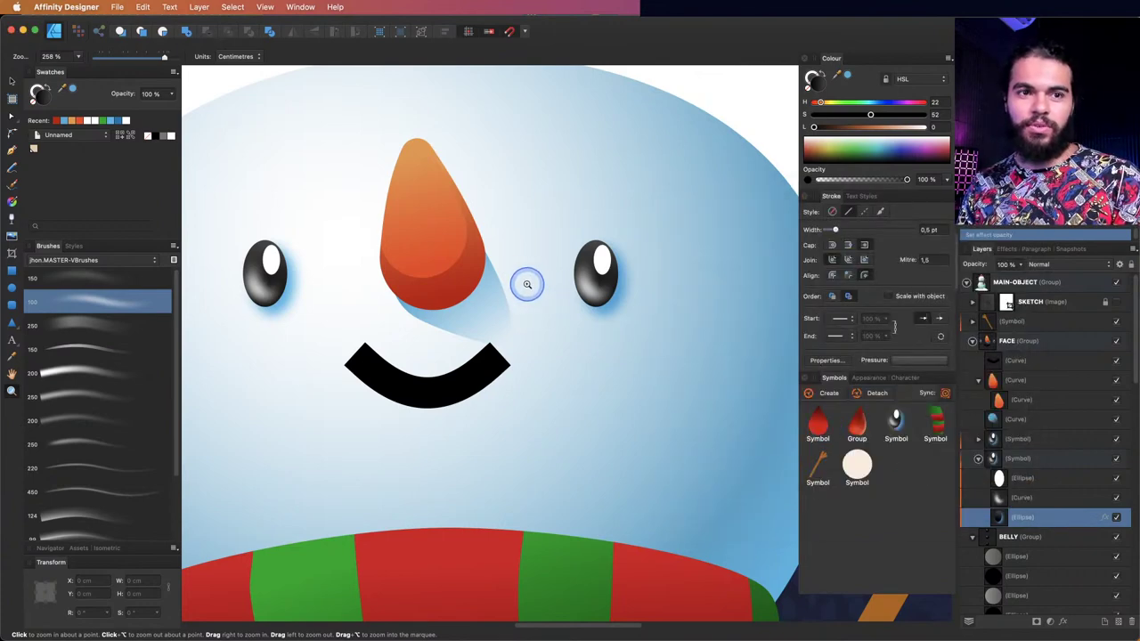
alt+click(546, 246)
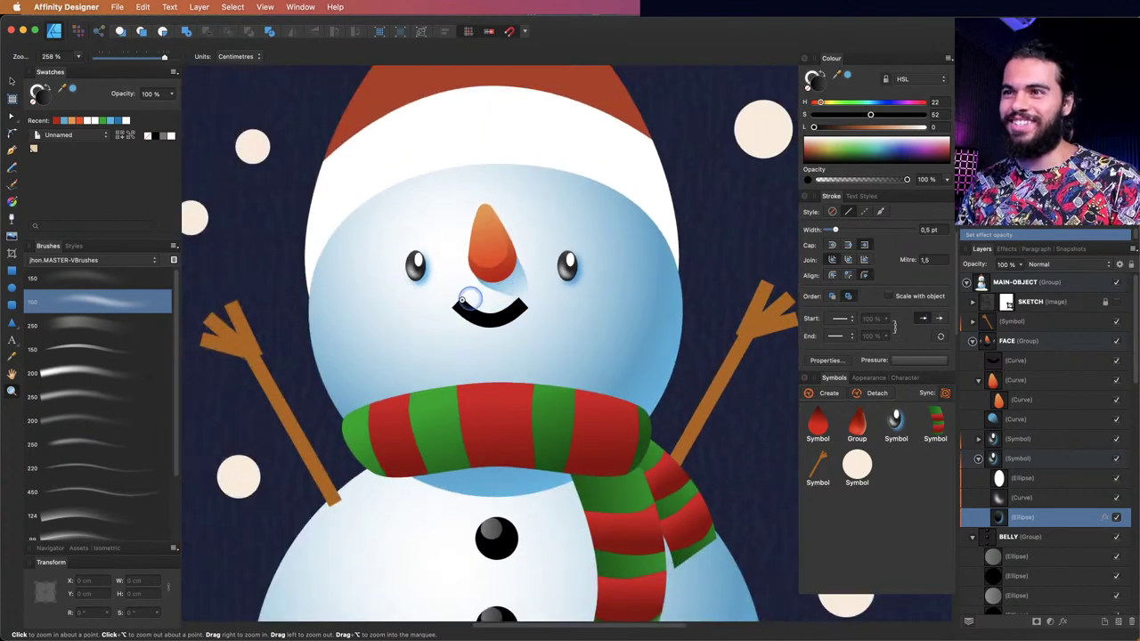
- Review the shaded face, eyes, scarf and body of the snowman at several zoom levels
alt+click(476, 305)
alt+click(524, 350)
alt+click(504, 374)
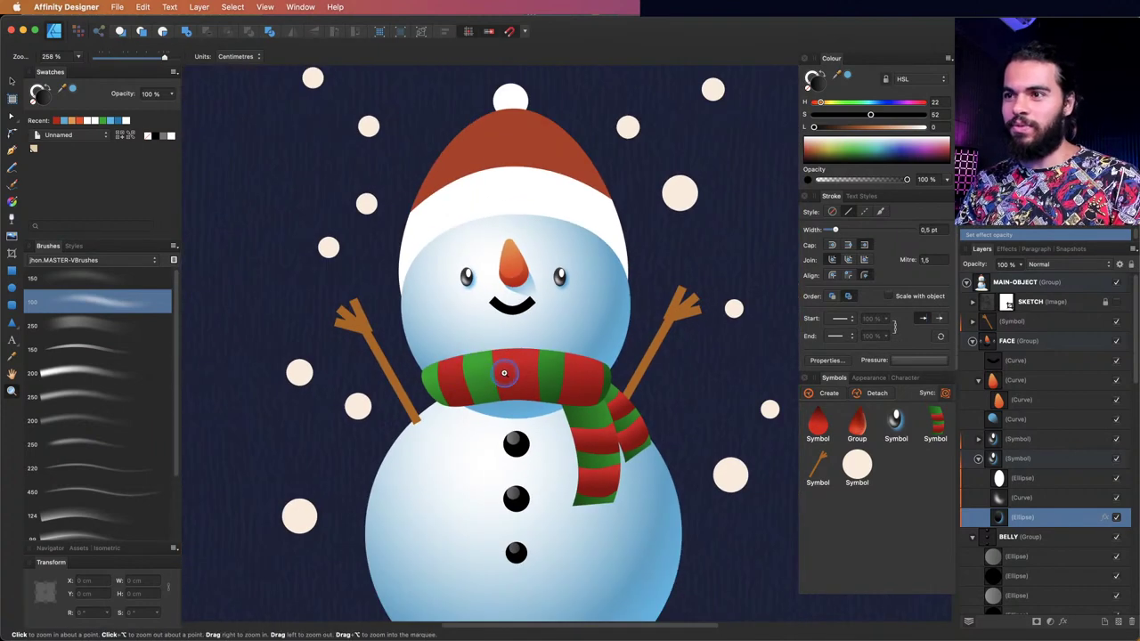
alt+click(523, 312)
click(544, 299)
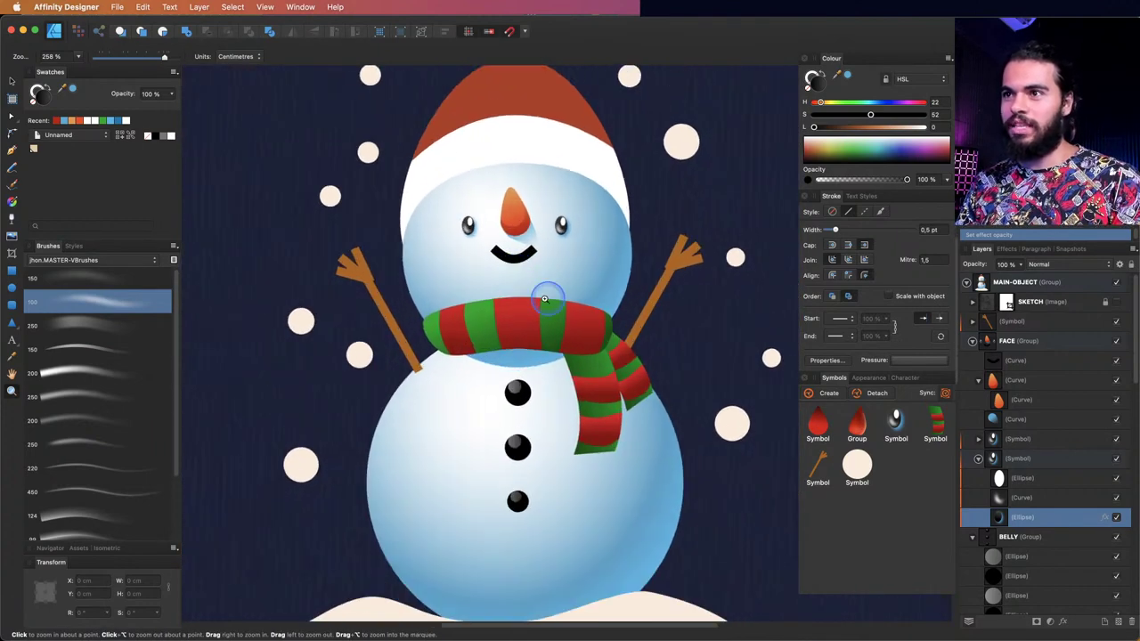
scroll(555, 314, up, 1)
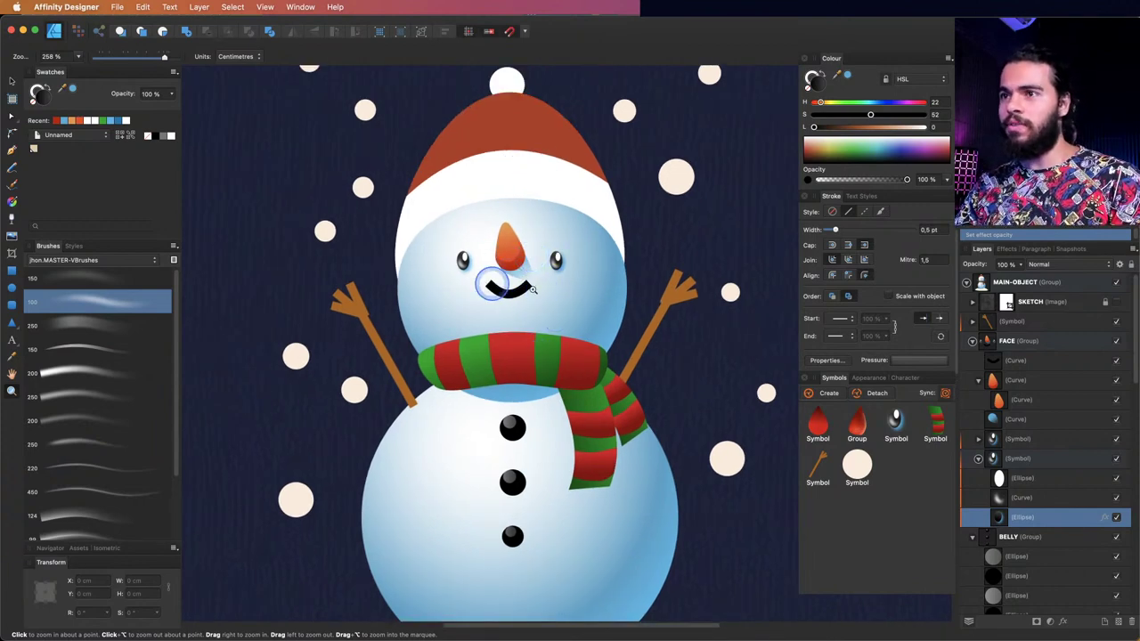
click(553, 209)
scroll(507, 208, up, 1)
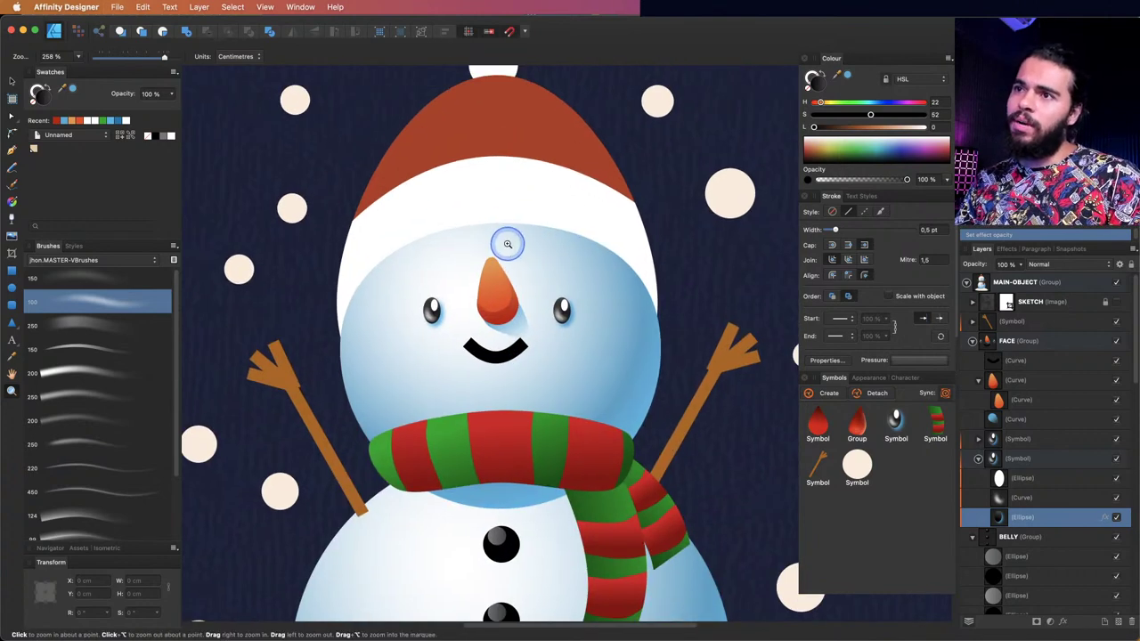
- Lower the top node of the blue head shape slightly and reduce the hat's white brim to about 6.37 cm high
key(v)
click(505, 225)
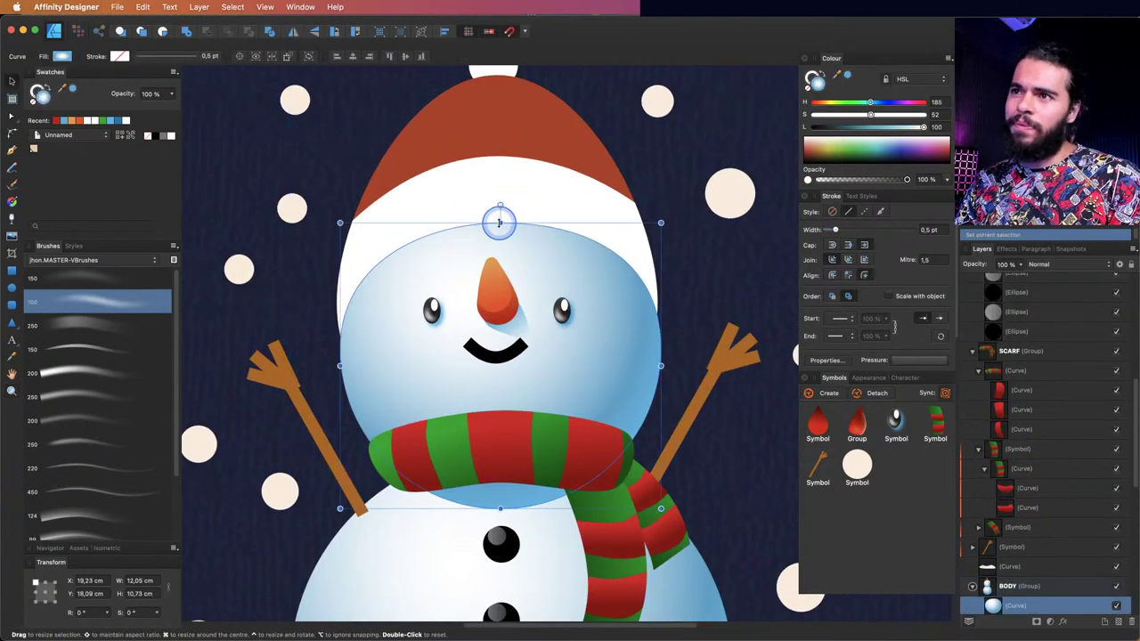
key(a)
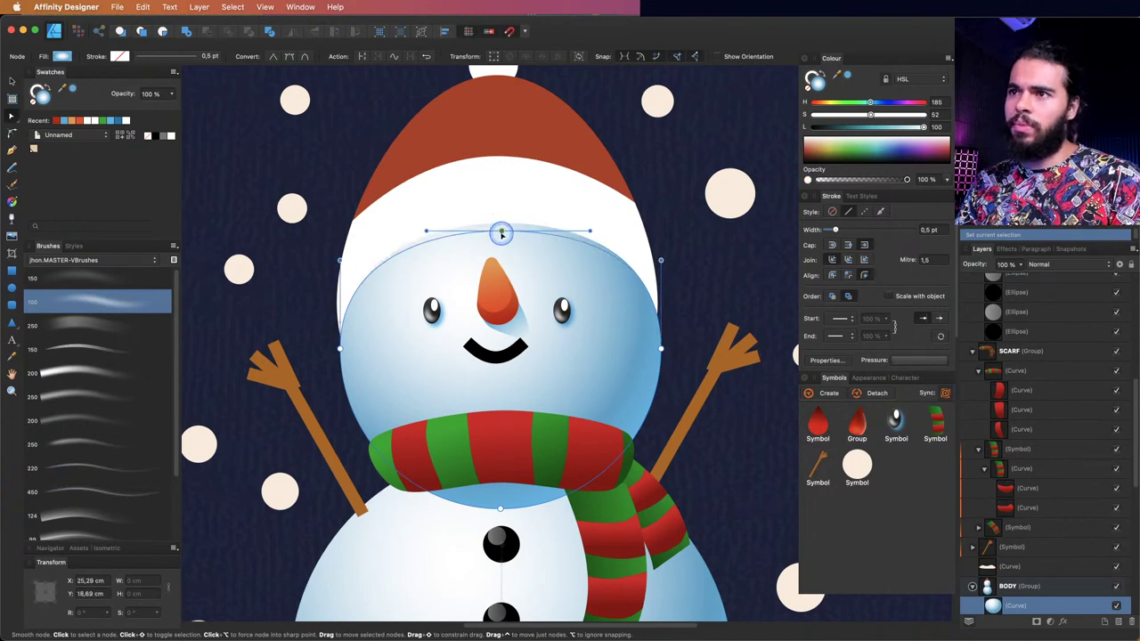
scroll(518, 230, up, 2)
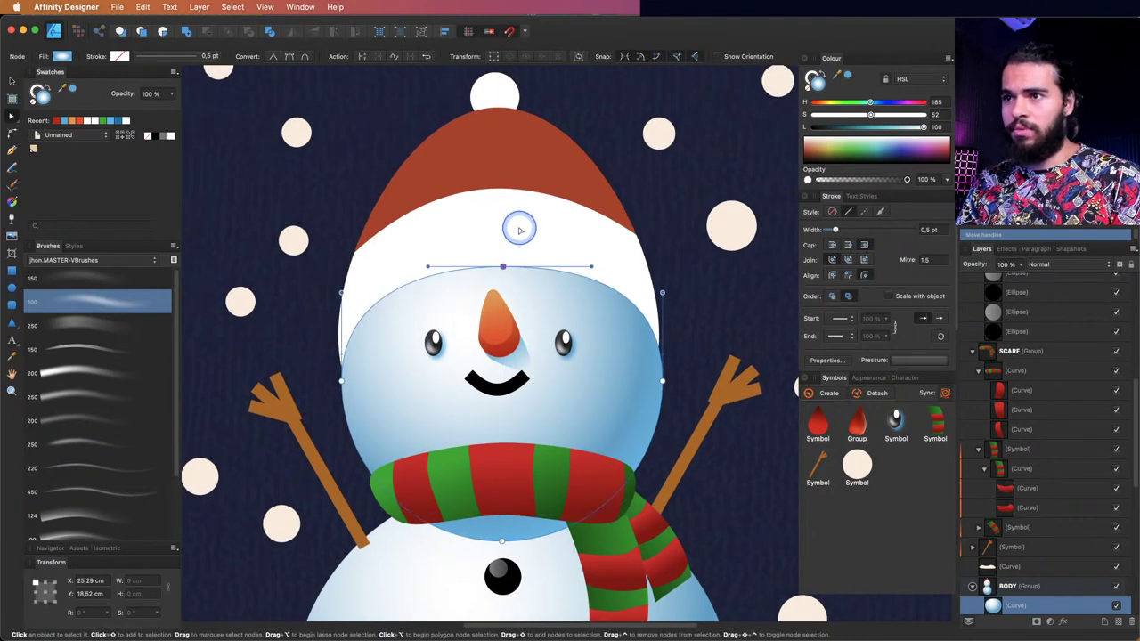
key(v)
click(515, 207)
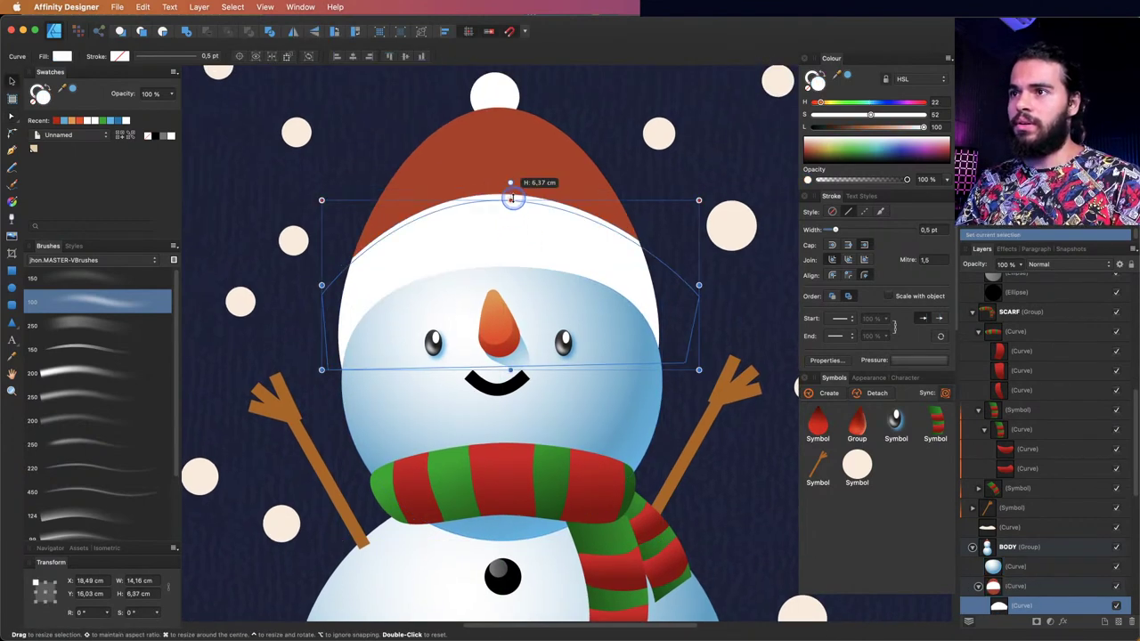
- Shorten the red hat shape from its top to about 14 cm high and lower the white pompom to meet it
click(519, 167)
scroll(519, 124, up, 2)
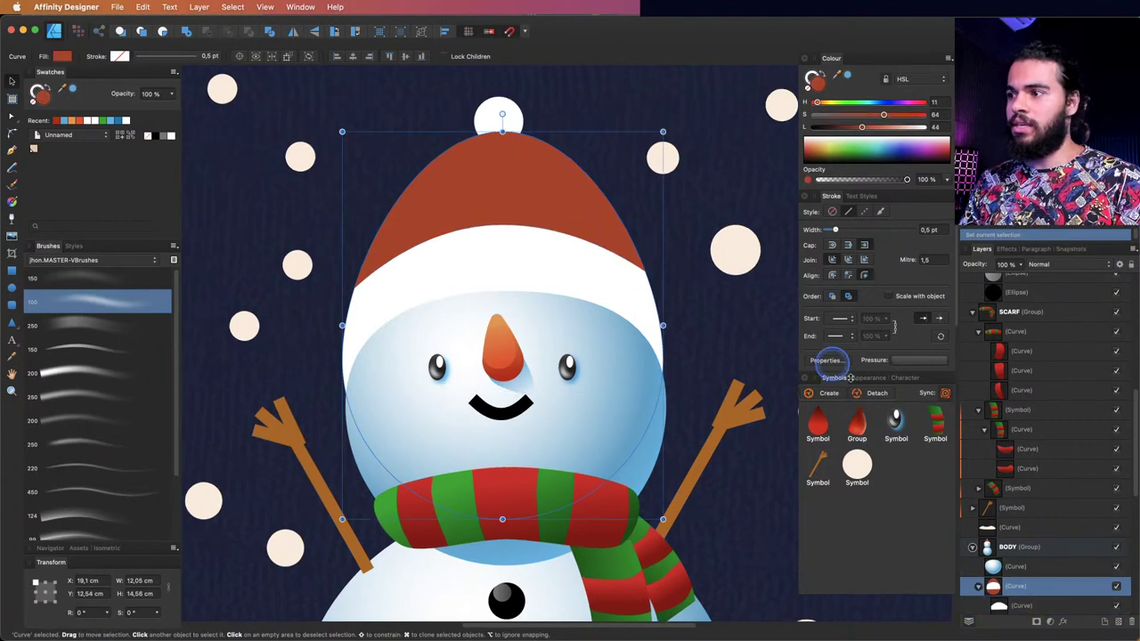
scroll(1137, 429, down, 5)
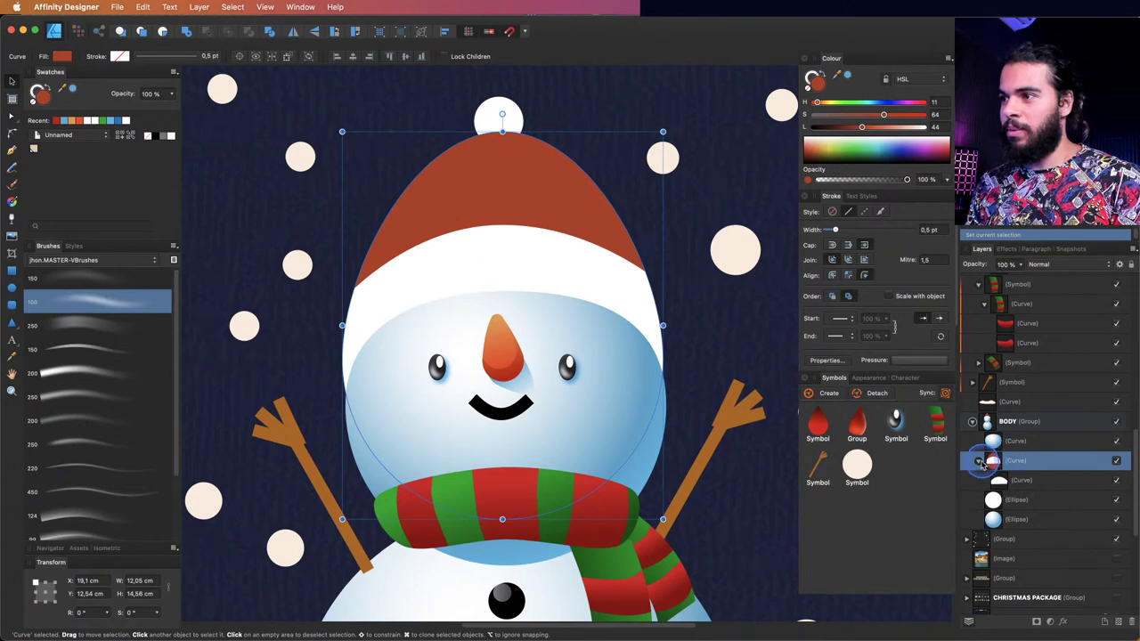
click(979, 461)
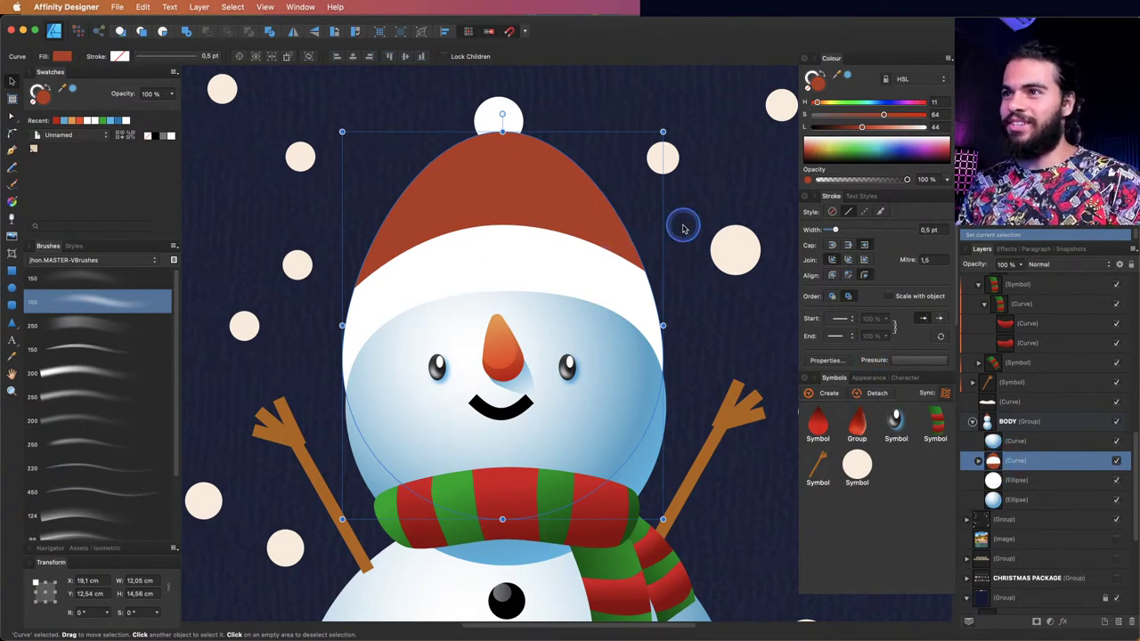
mouse_move(503, 132)
mouse_down()
mouse_move(504, 169)
mouse_move(509, 120)
mouse_move(510, 137)
mouse_up()
- Redraw the left edge of the red hat shape beside the brim with the Pencil tool as a bumpy, fur-like outline
key(z)
click(420, 264)
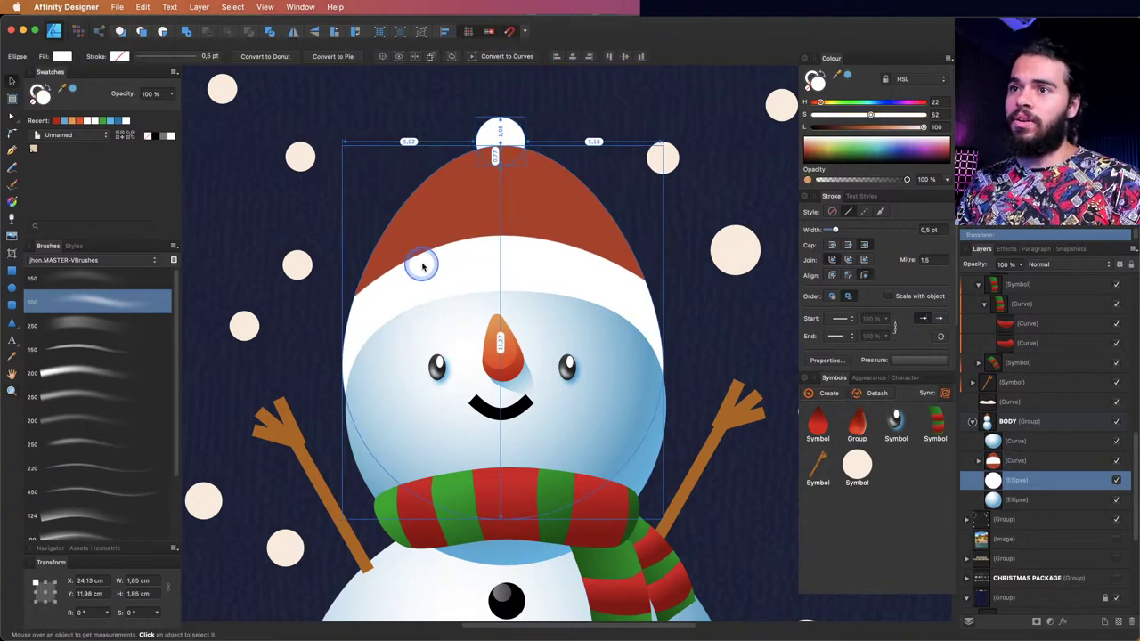
click(420, 263)
scroll(407, 273, up, 3)
scroll(379, 318, up, 2)
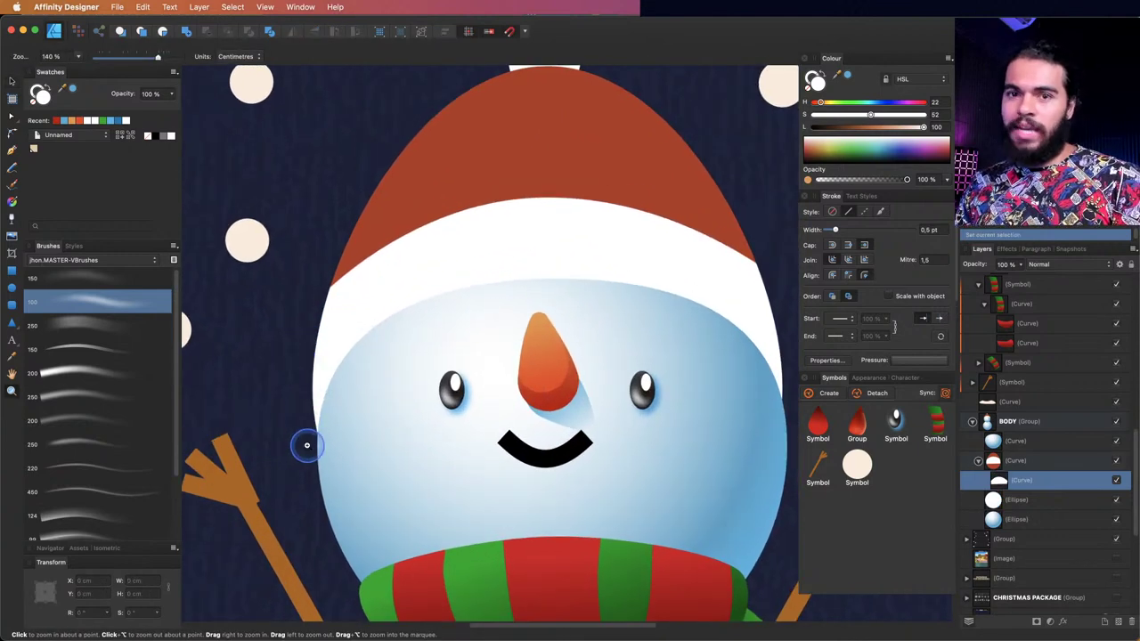
scroll(331, 345, up, 2)
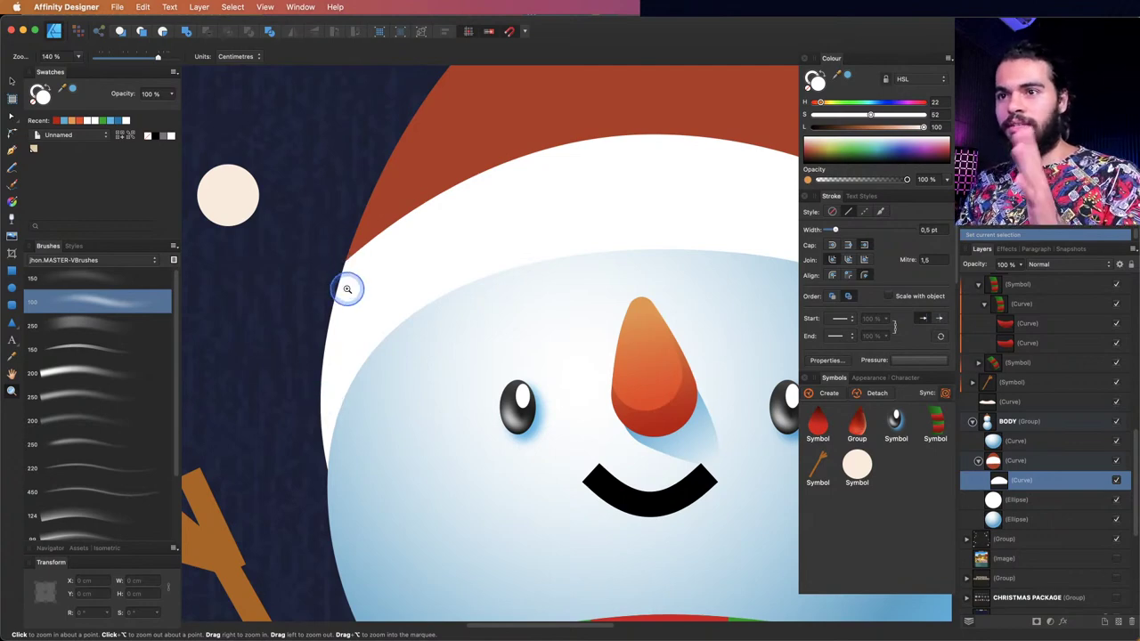
key(n)
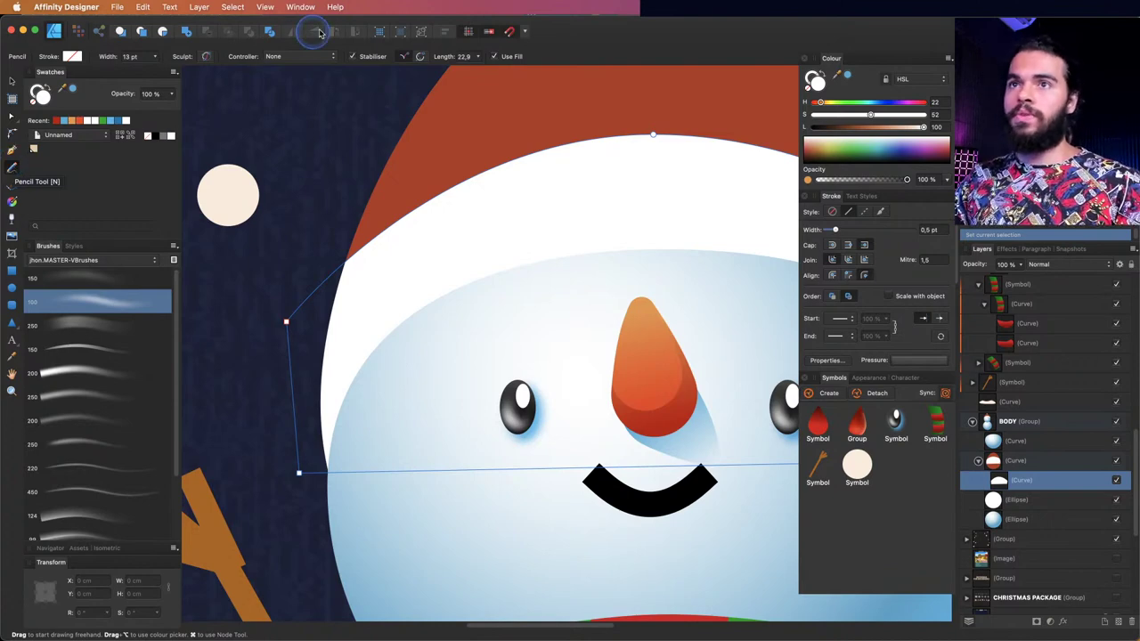
key(space)
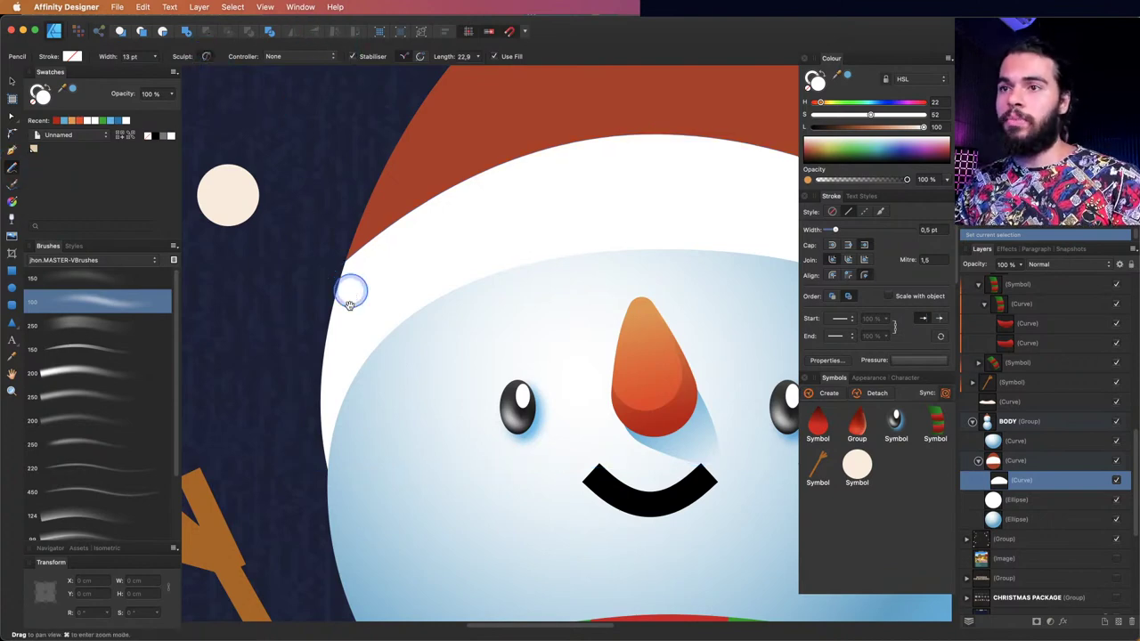
drag(351, 303, 359, 293)
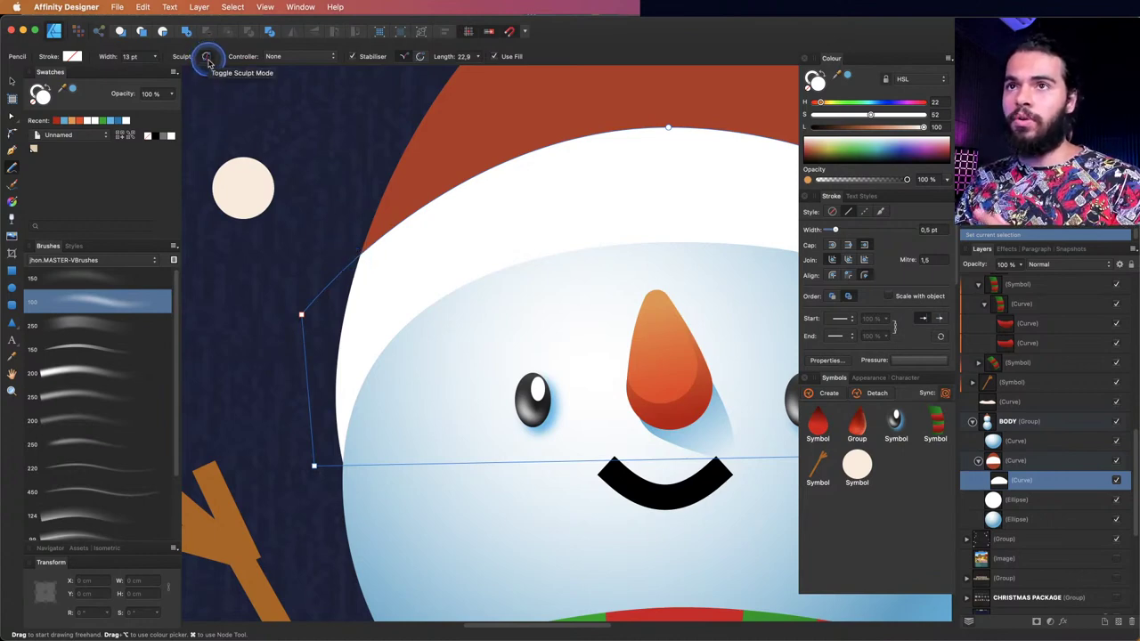
key(space)
drag(347, 286, 400, 255)
click(1013, 460)
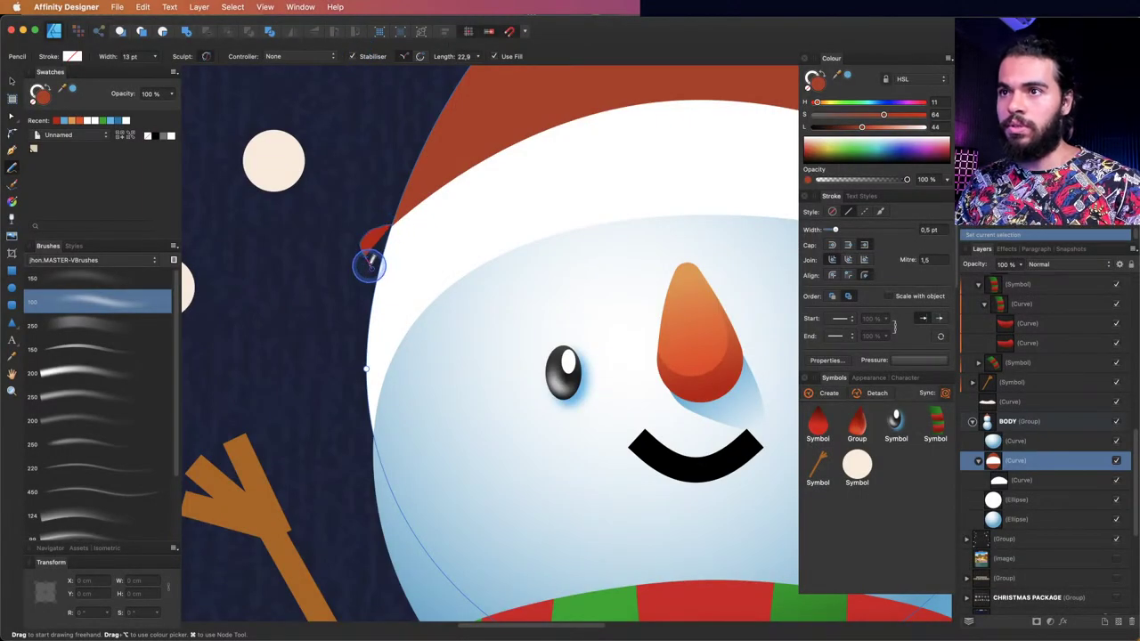
key(super+z)
key(super+z)
key(super+shift+z)
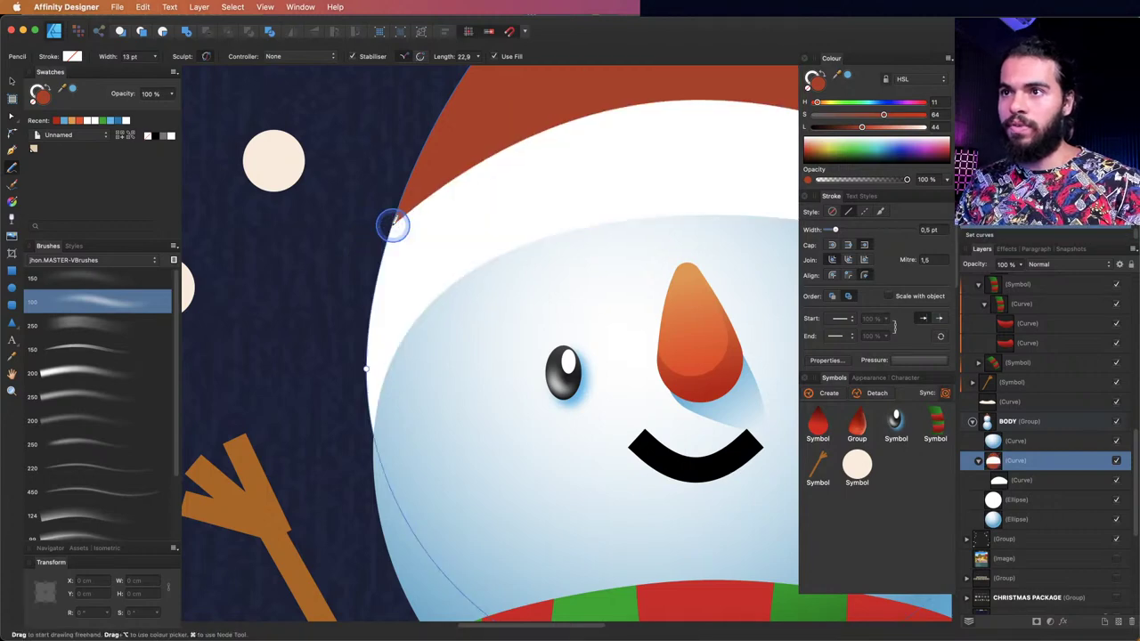
drag(372, 283, 378, 284)
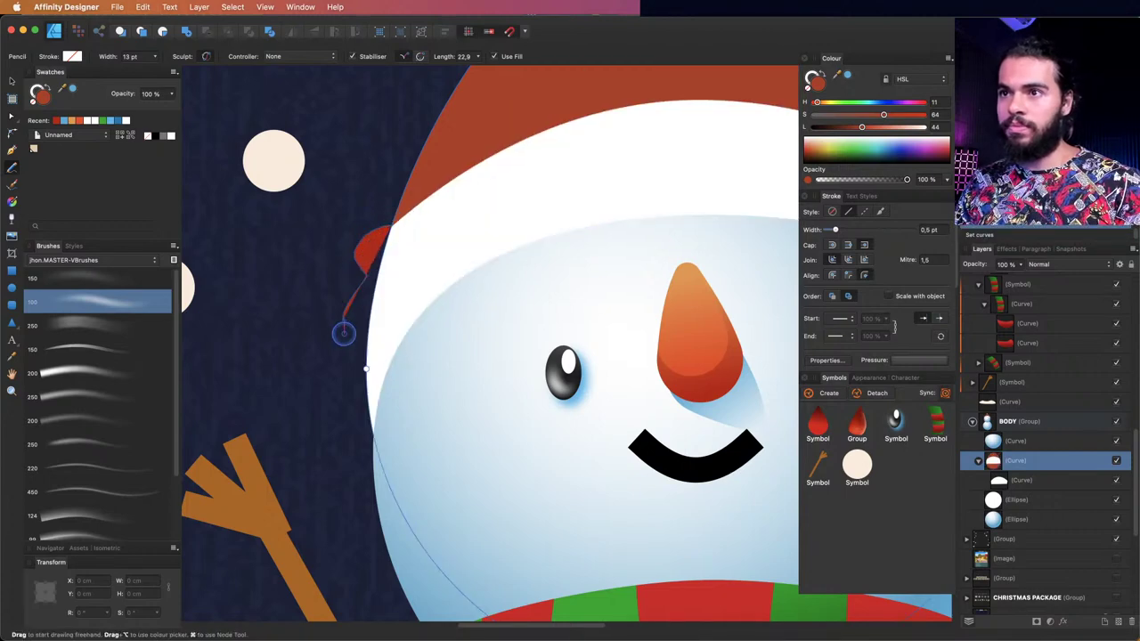
mouse_move(344, 333)
mouse_down()
mouse_move(372, 349)
mouse_move(341, 368)
mouse_move(364, 394)
mouse_move(345, 421)
mouse_move(386, 443)
mouse_move(379, 447)
mouse_up()
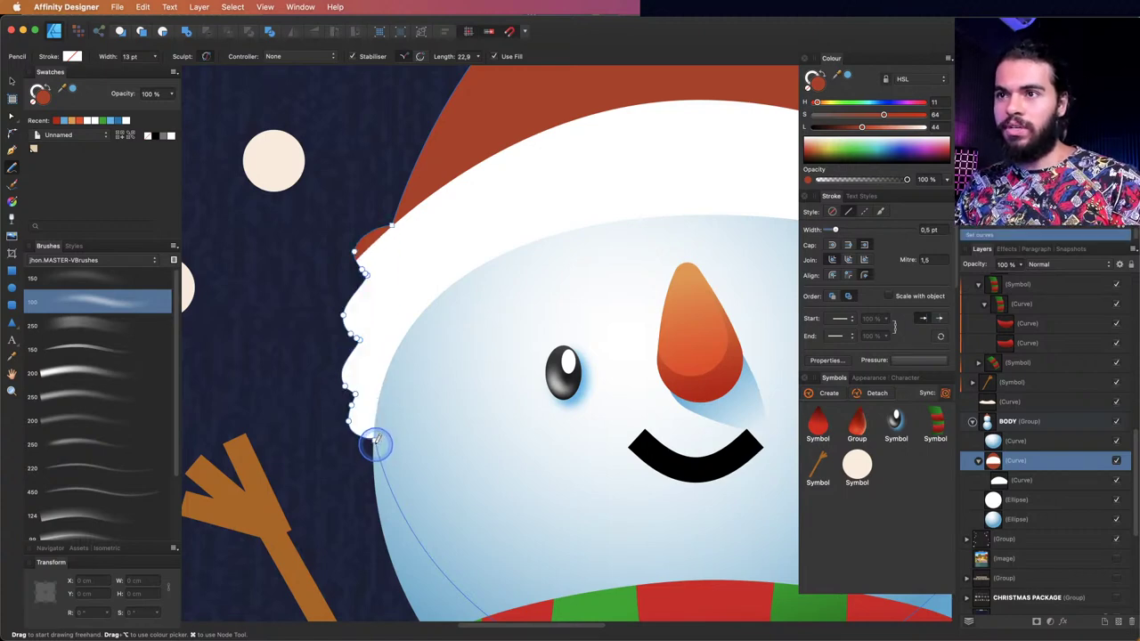
- Sculpt a matching bumpy fur outline along the right edge of the hat shape with the Pencil tool, down to the brim's lower end
key(z)
alt+click(217, 357)
alt+click(404, 314)
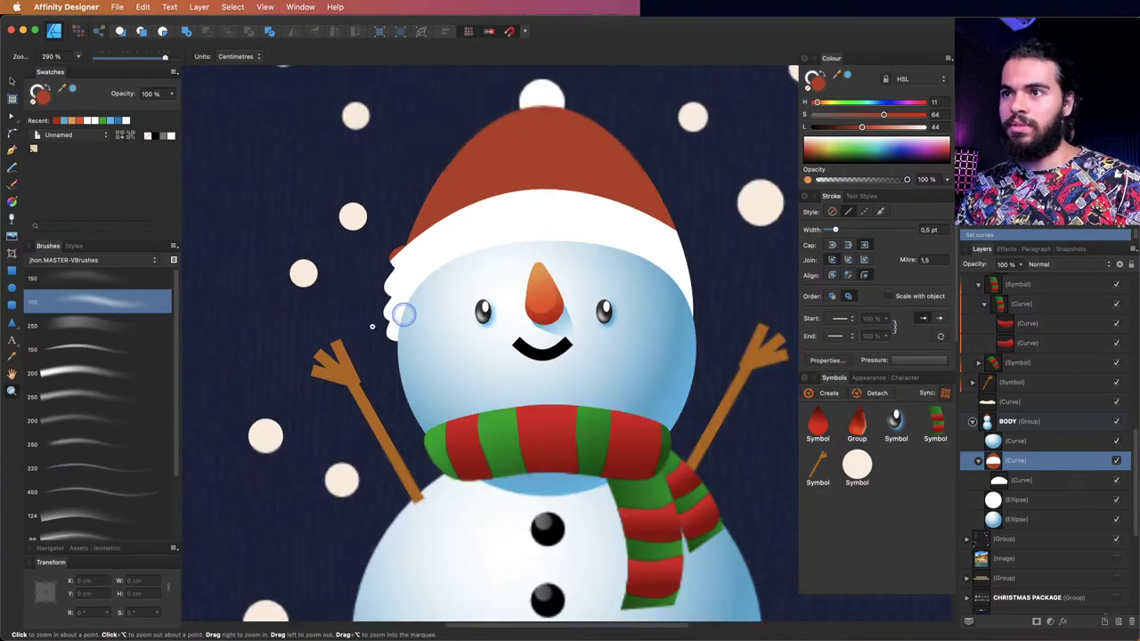
mouse_move(555, 259)
mouse_down()
mouse_move(626, 258)
mouse_move(621, 275)
mouse_move(580, 247)
mouse_move(547, 247)
mouse_up()
key(n)
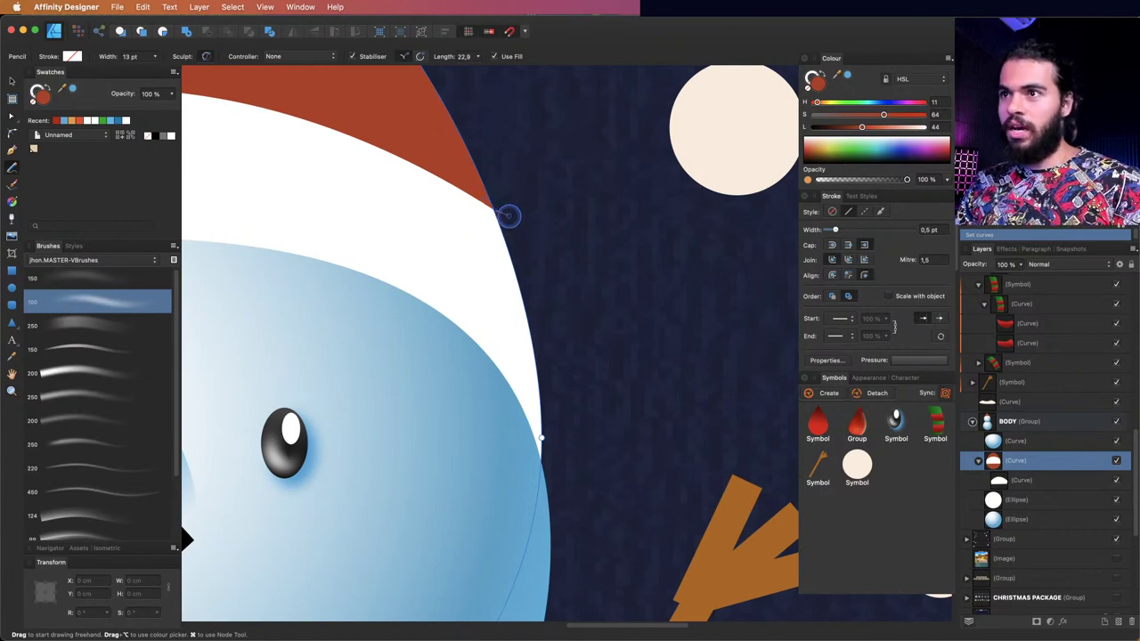
mouse_move(538, 271)
mouse_down()
mouse_move(516, 301)
mouse_move(538, 303)
mouse_move(539, 343)
mouse_up()
mouse_move(512, 236)
mouse_down()
mouse_move(538, 393)
mouse_move(533, 466)
mouse_up()
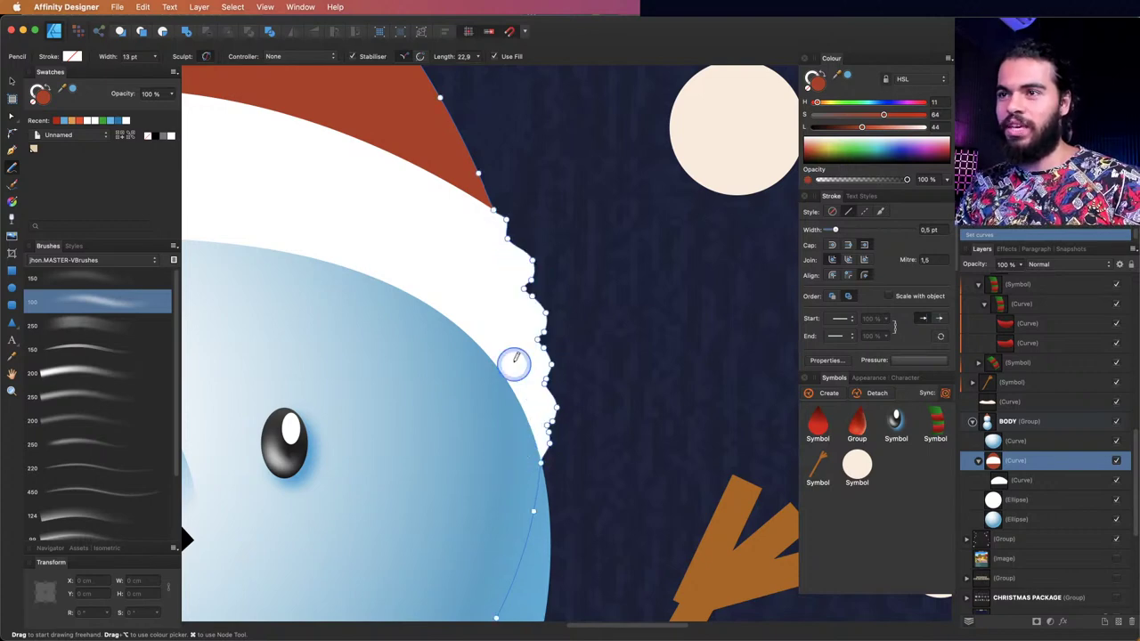
- Add a node at the left end of the white brim curve and adjust its handles to cover the red bump
key(z)
drag(566, 296, 370, 274)
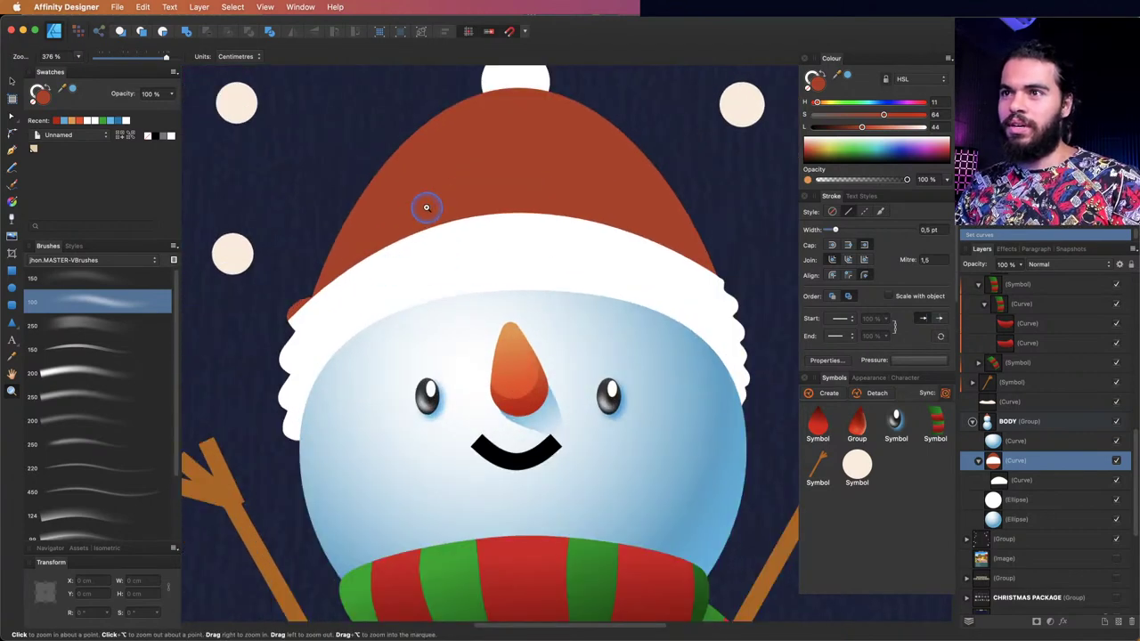
key(v)
scroll(428, 255, up, 2)
scroll(328, 315, left, 1)
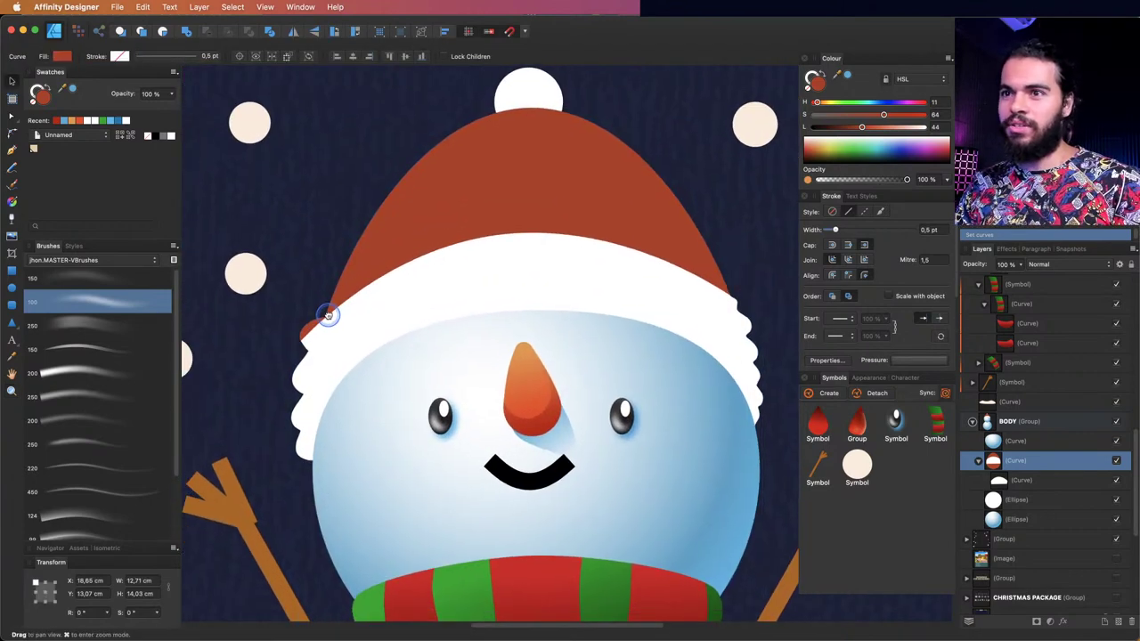
click(1015, 480)
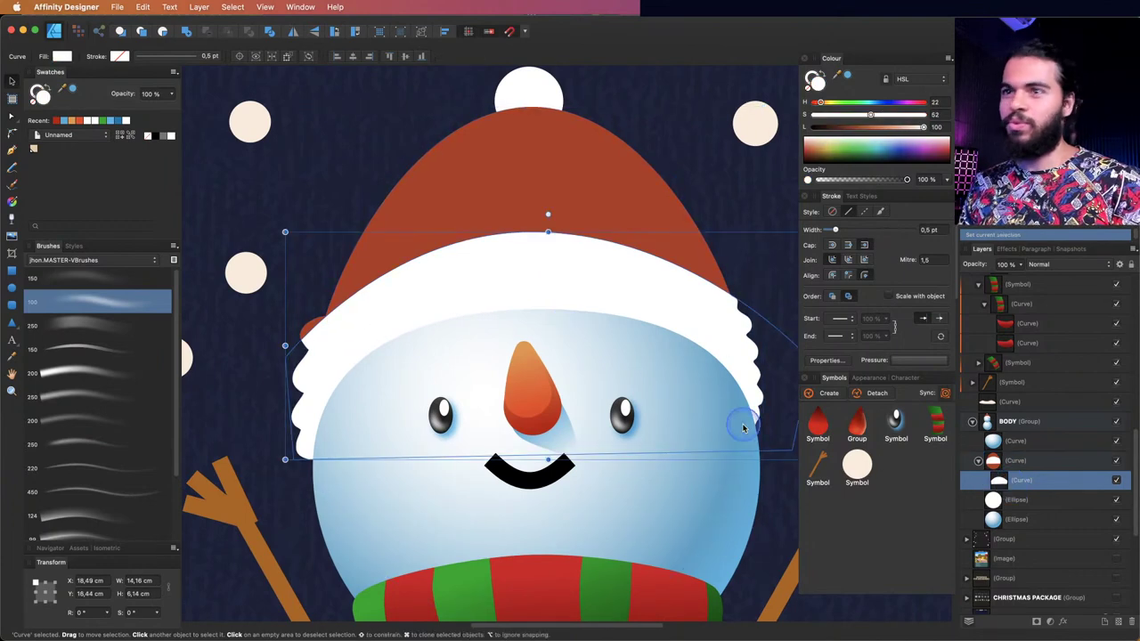
key(z)
drag(437, 270, 394, 279)
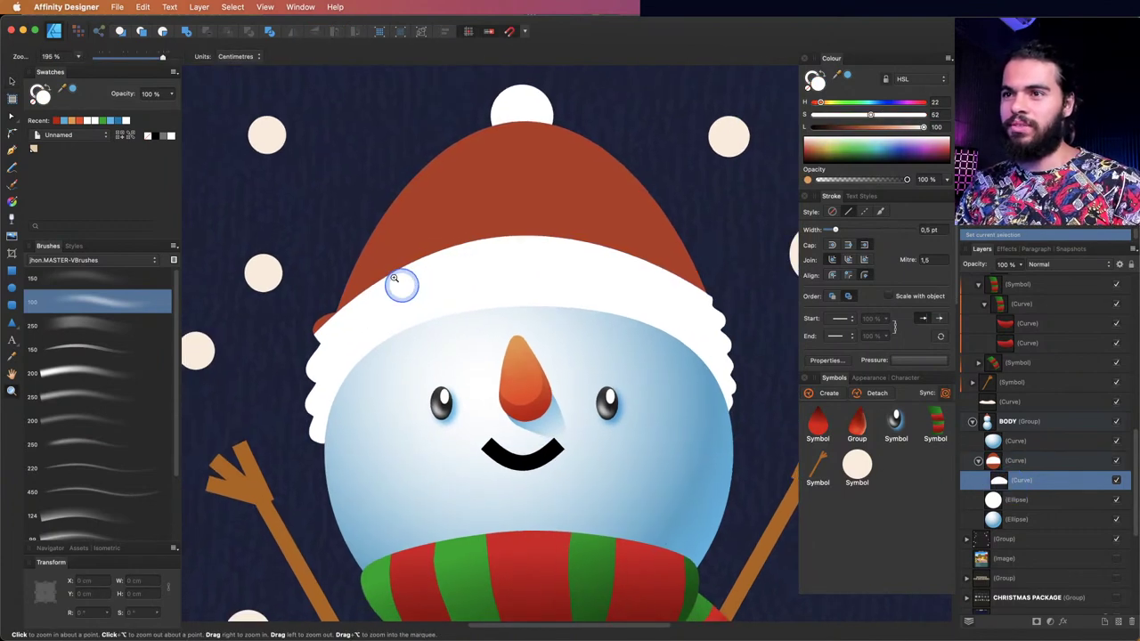
key(a)
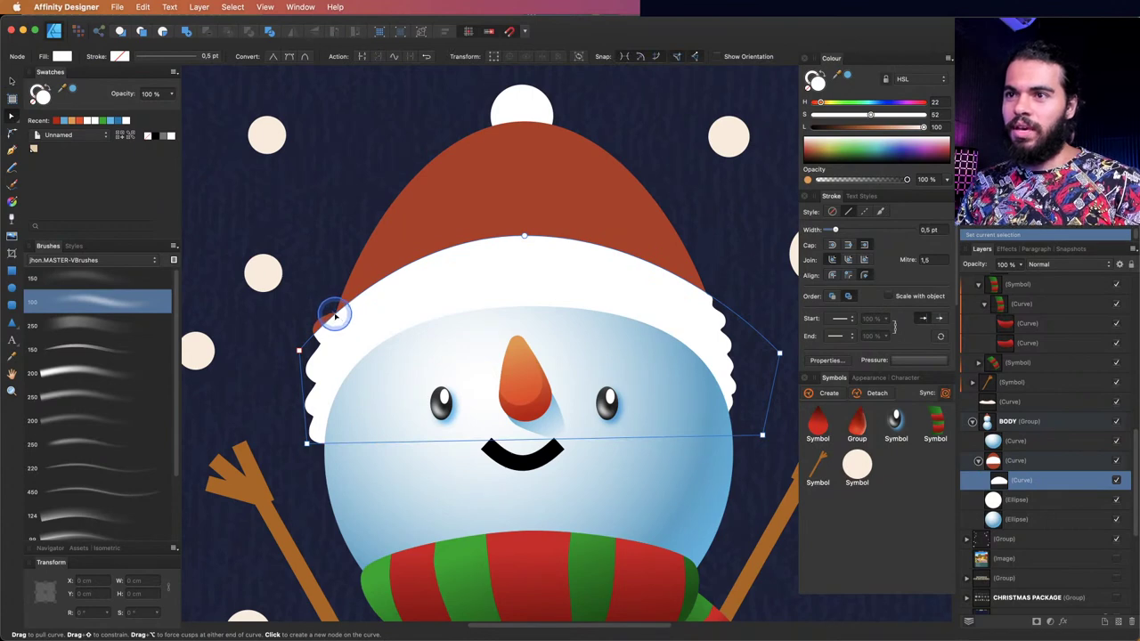
click(328, 317)
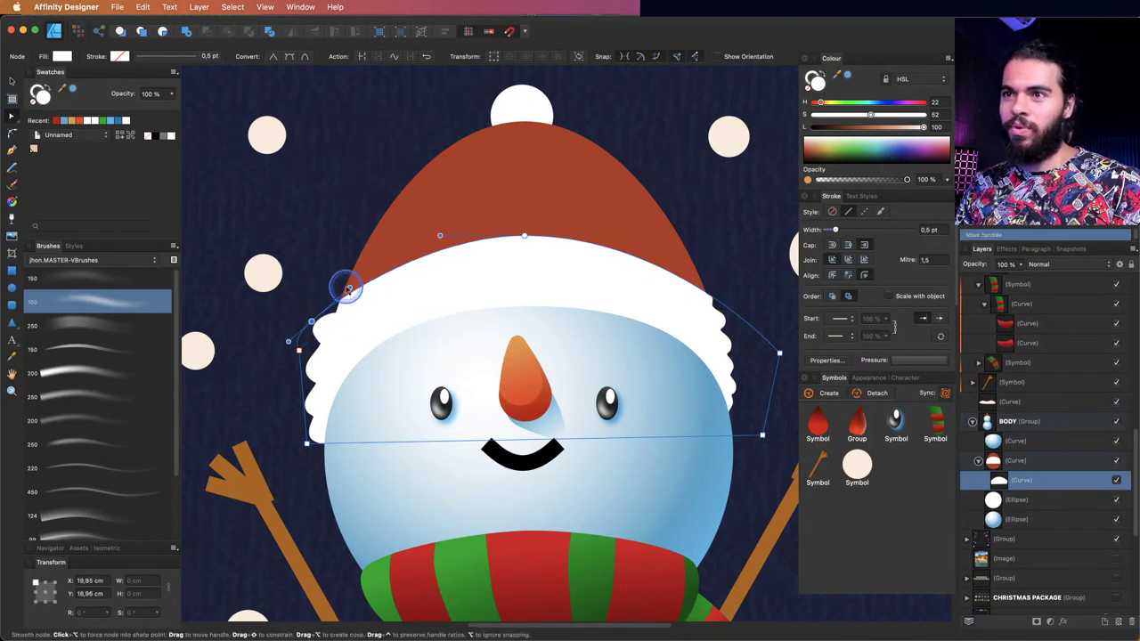
drag(351, 287, 349, 306)
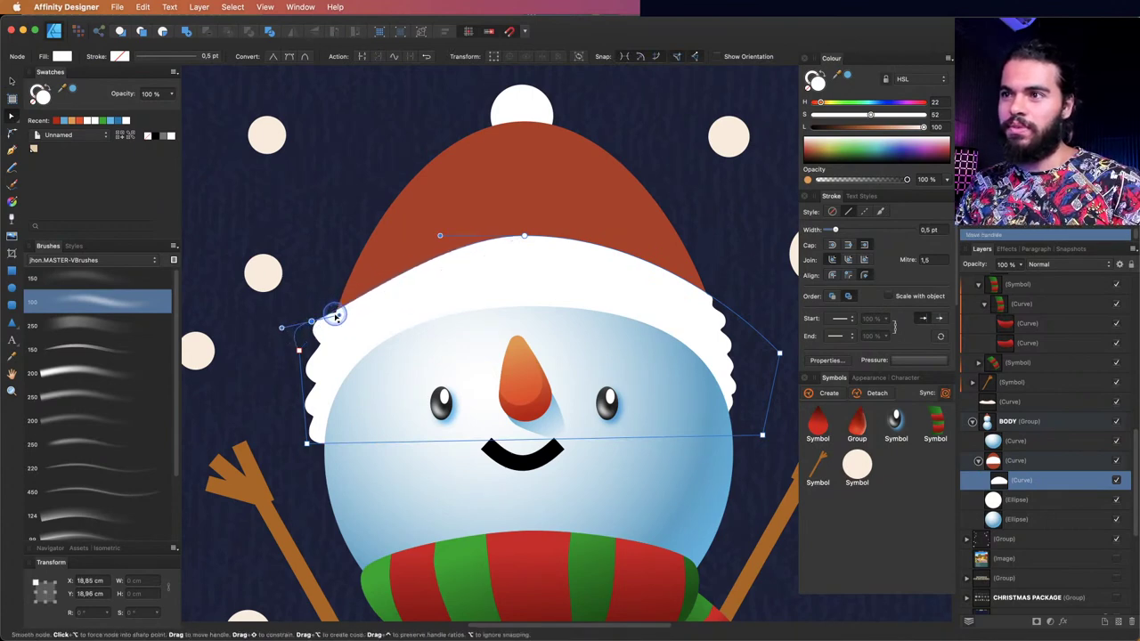
- Extend the left handle of the white brim's top node to round out its upper-left edge
key(z)
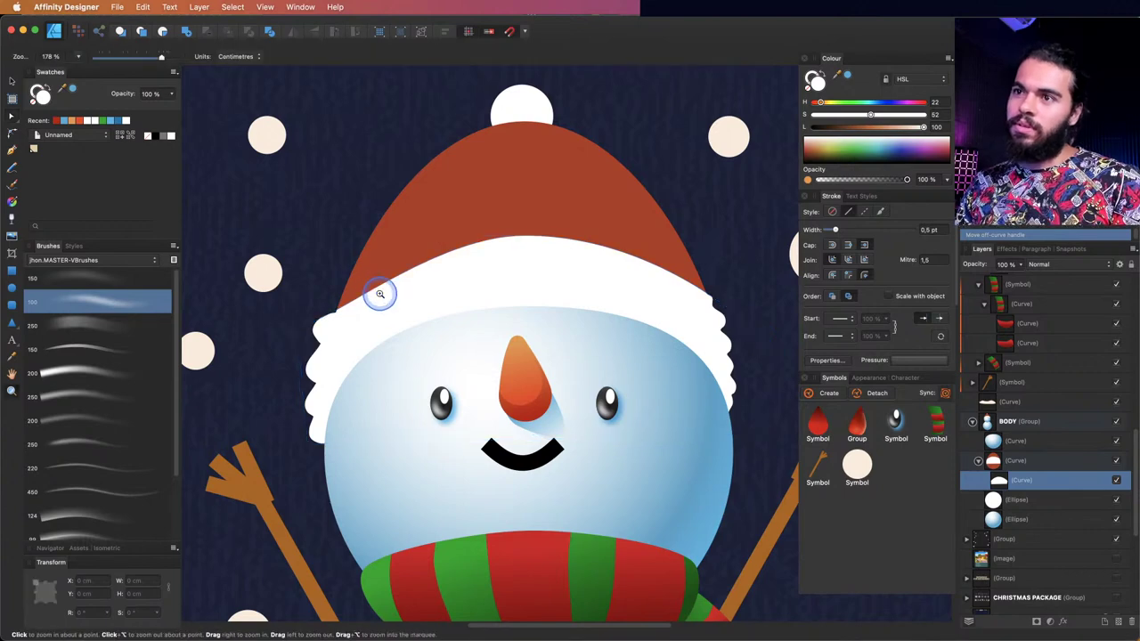
alt+click(397, 283)
click(386, 252)
key(a)
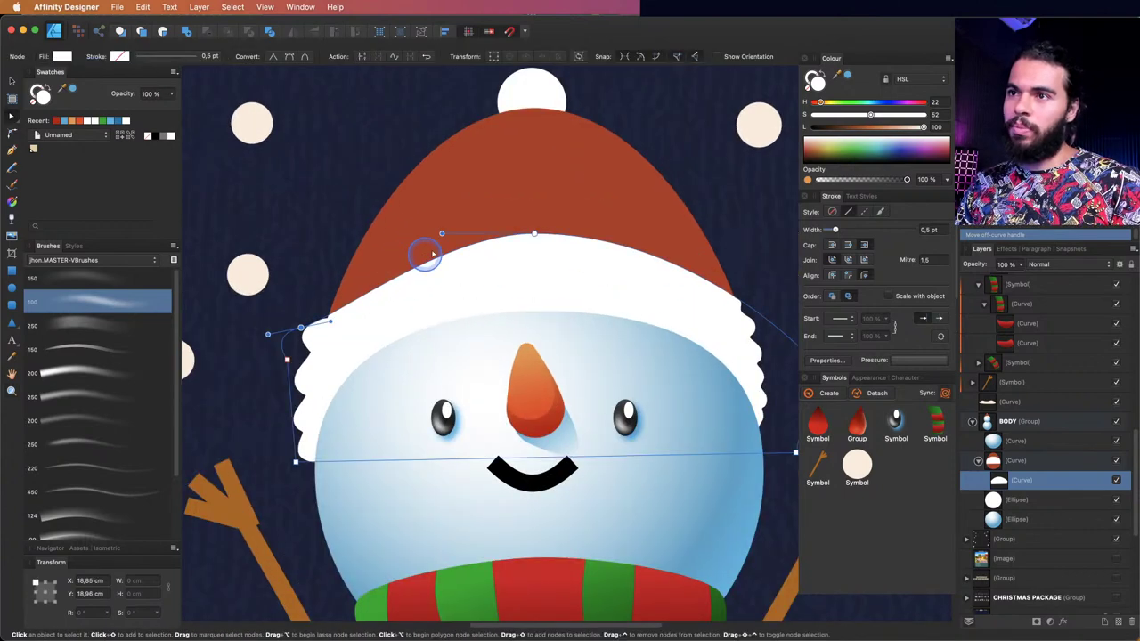
drag(441, 234, 419, 236)
key(z)
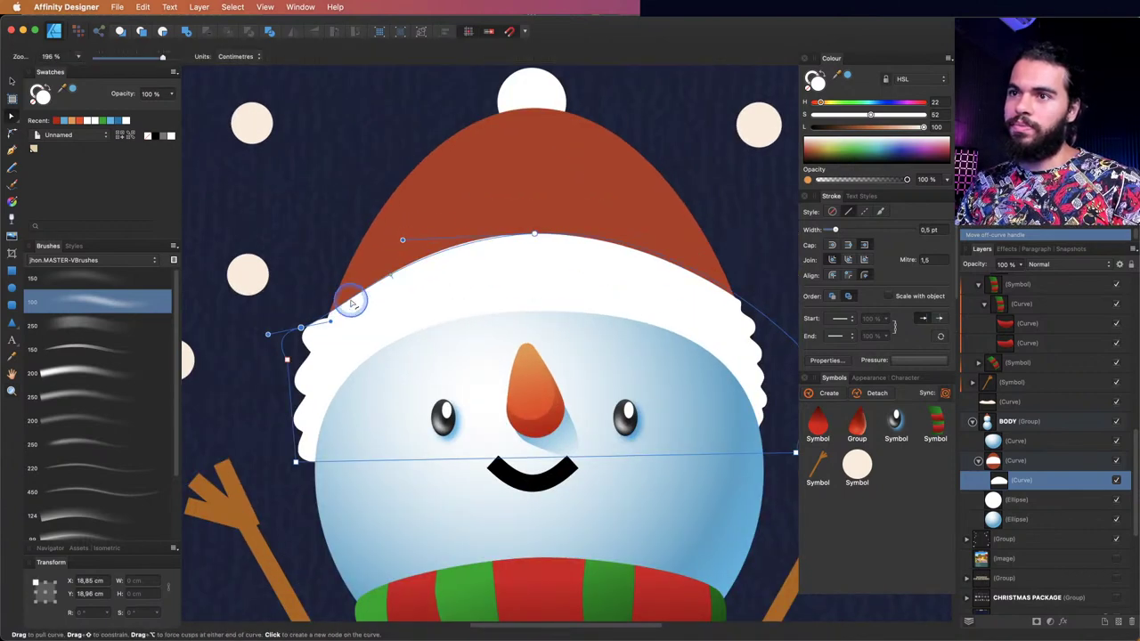
click(374, 301)
click(332, 309)
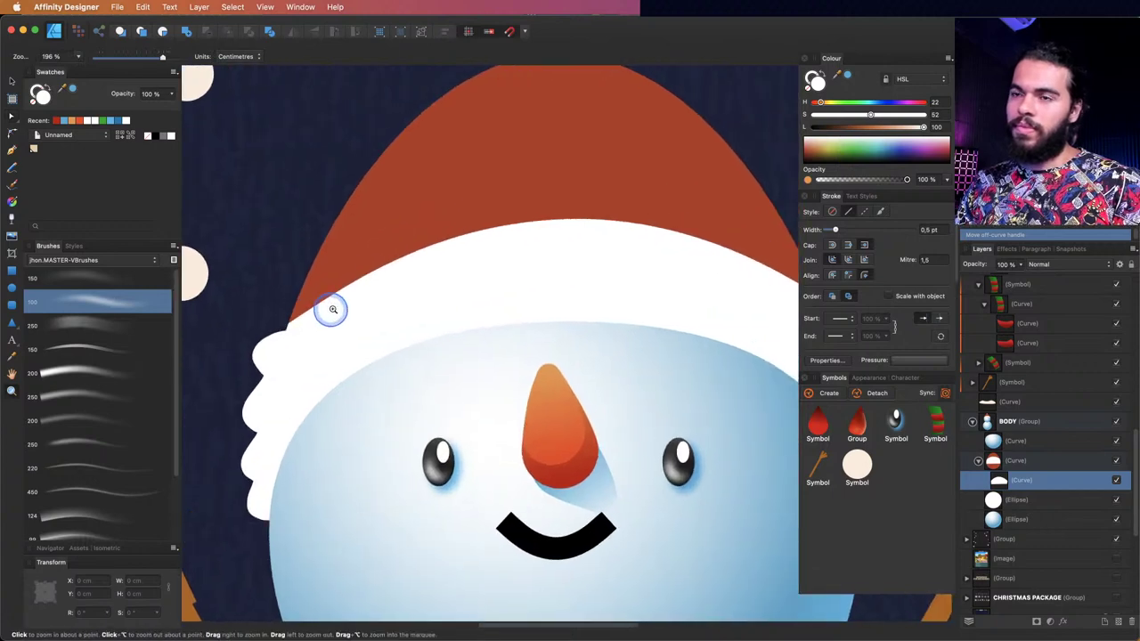
- Draw a small ellipse about 1 cm wide at the left end of the brim's upper edge and fill it with white
click(12, 289)
mouse_move(301, 301)
mouse_down()
mouse_move(312, 307)
mouse_move(282, 294)
mouse_up()
click(898, 127)
drag(900, 128, 932, 130)
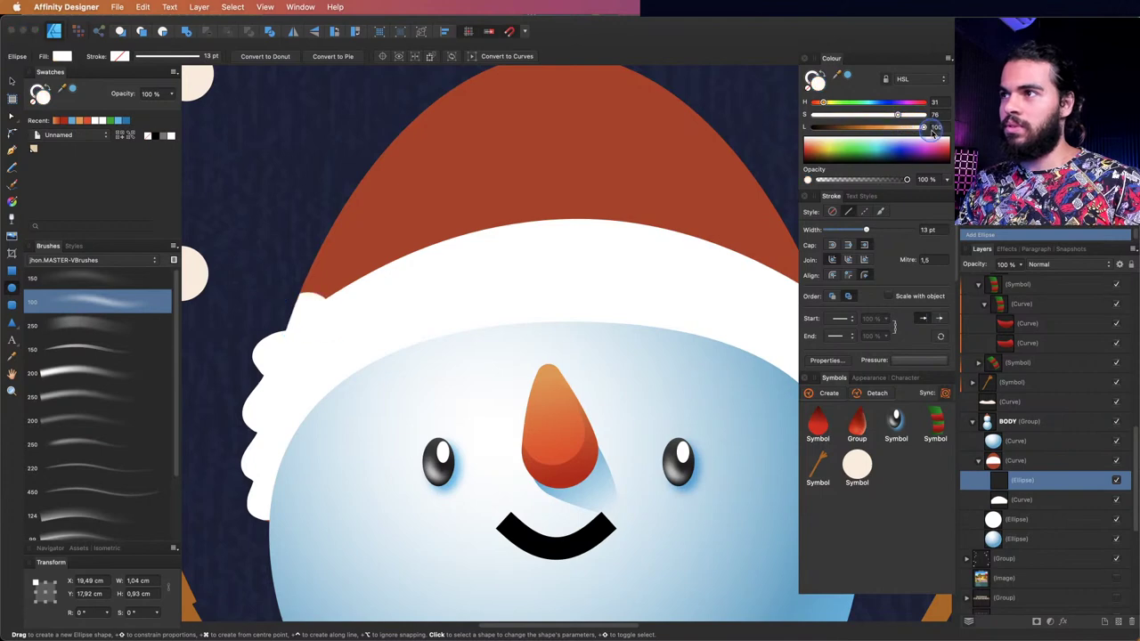
- Duplicate the white ellipse repeatedly along the brim's upper edge to its right end, forming a bumpy, fur-like border
key(v)
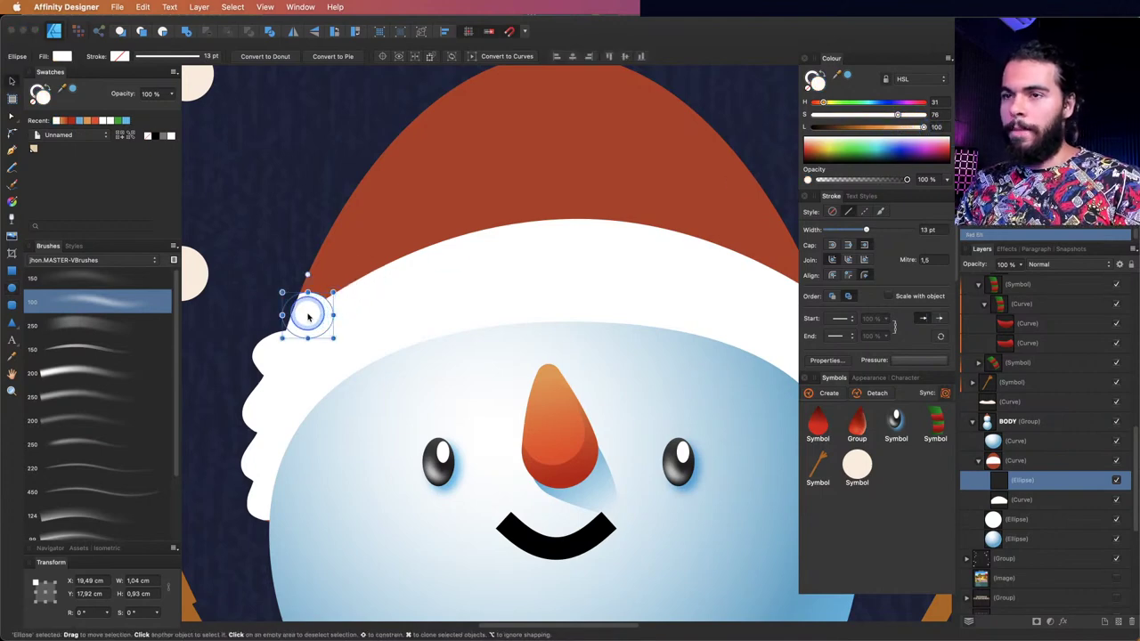
drag(309, 316, 706, 287)
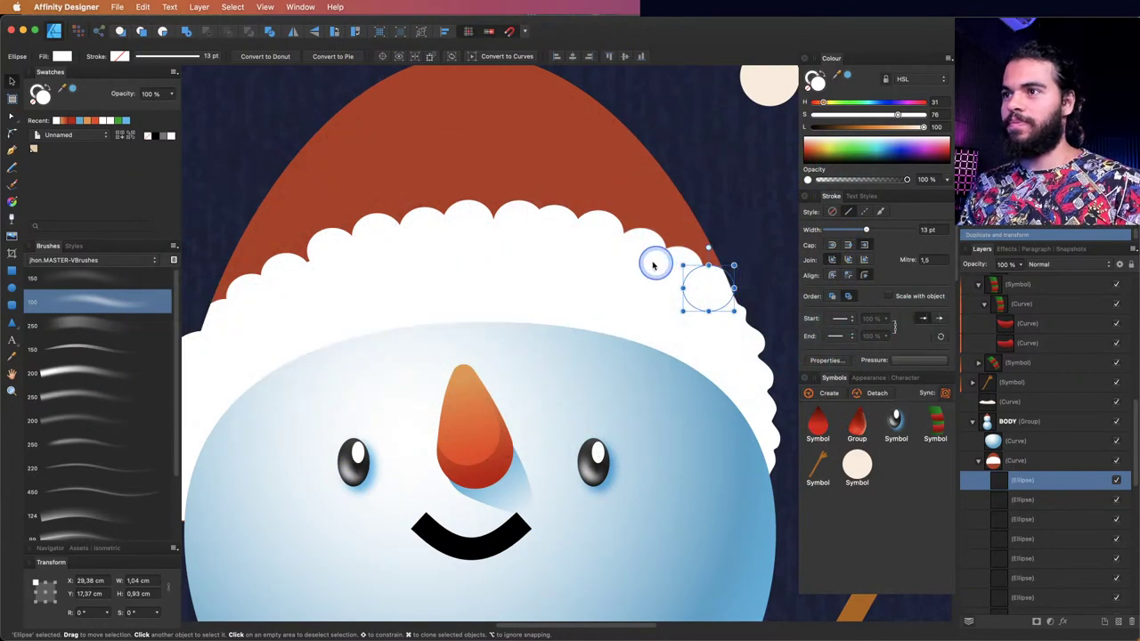
key(h)
key(super+0)
scroll(540, 297, up, 2)
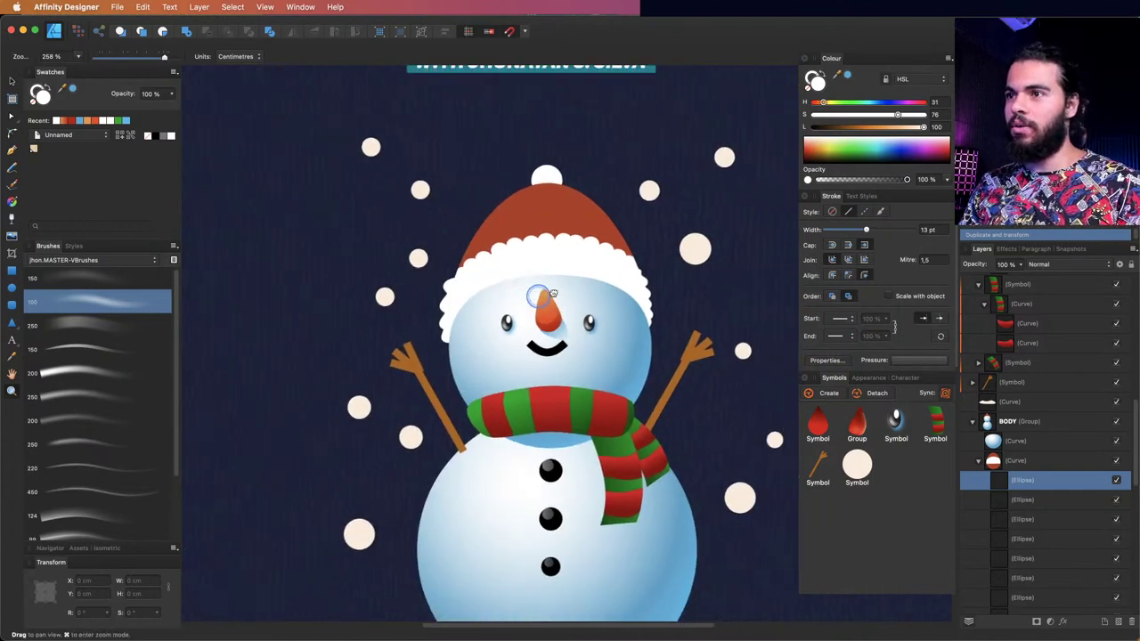
key(z)
click(580, 247)
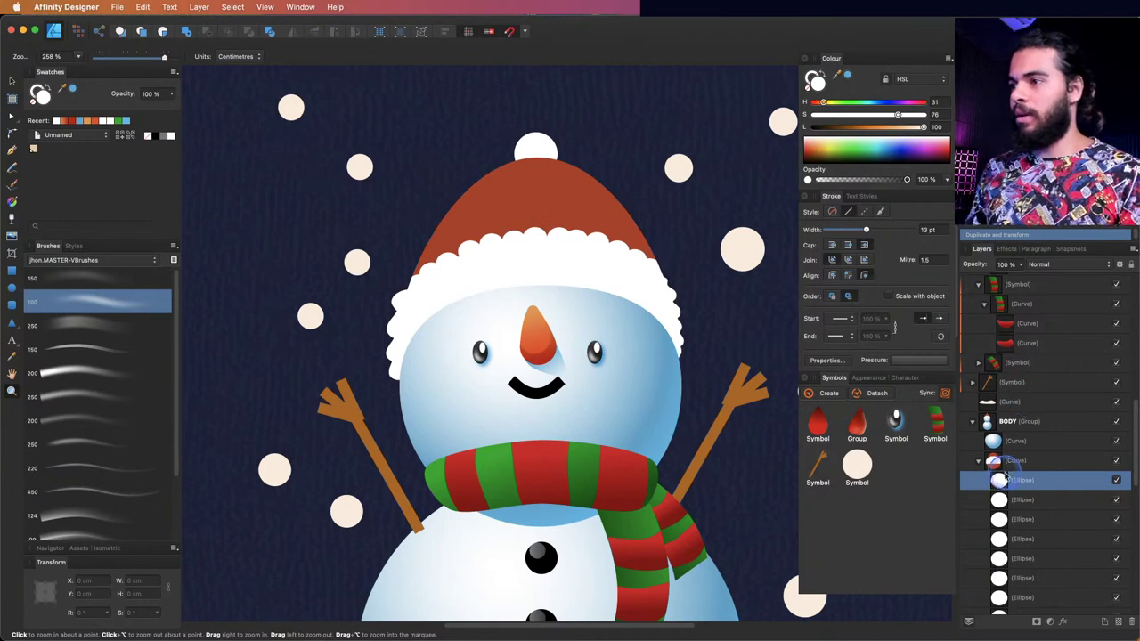
- Merge all the white ellipses and the brim curve into a single shape with the Add operation
scroll(619, 214, right, 2)
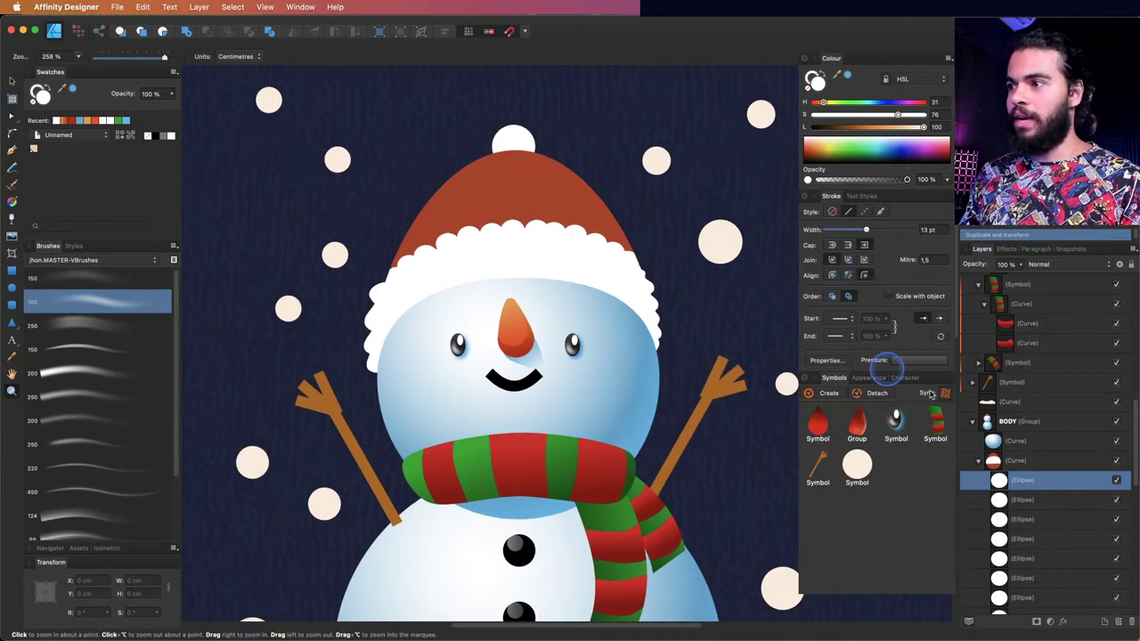
scroll(1105, 450, down, 10)
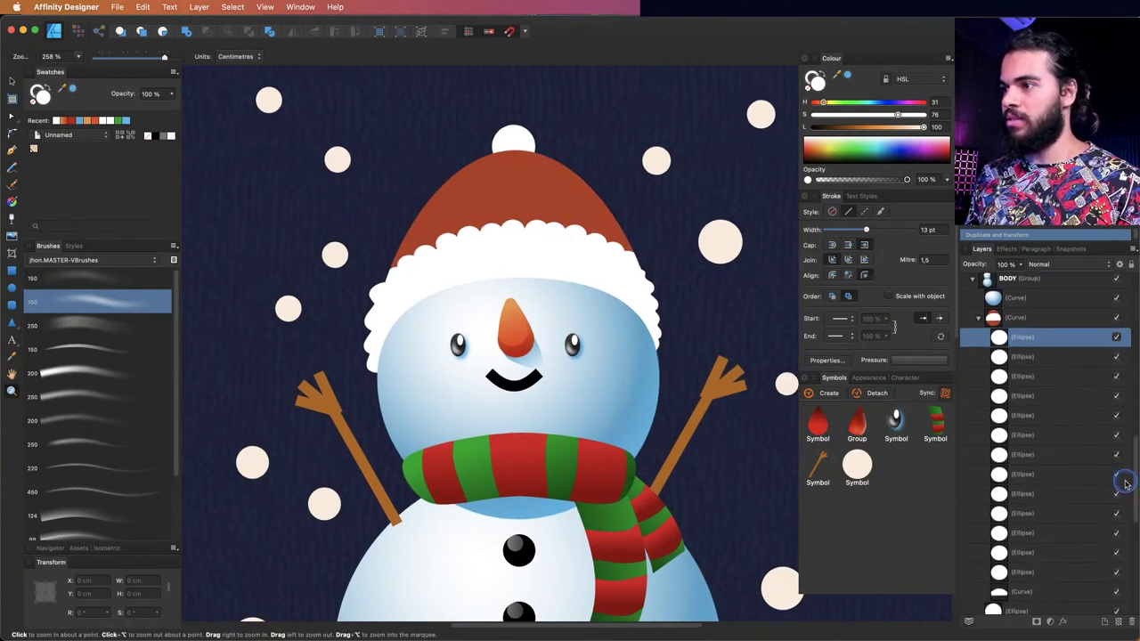
shift+click(1027, 521)
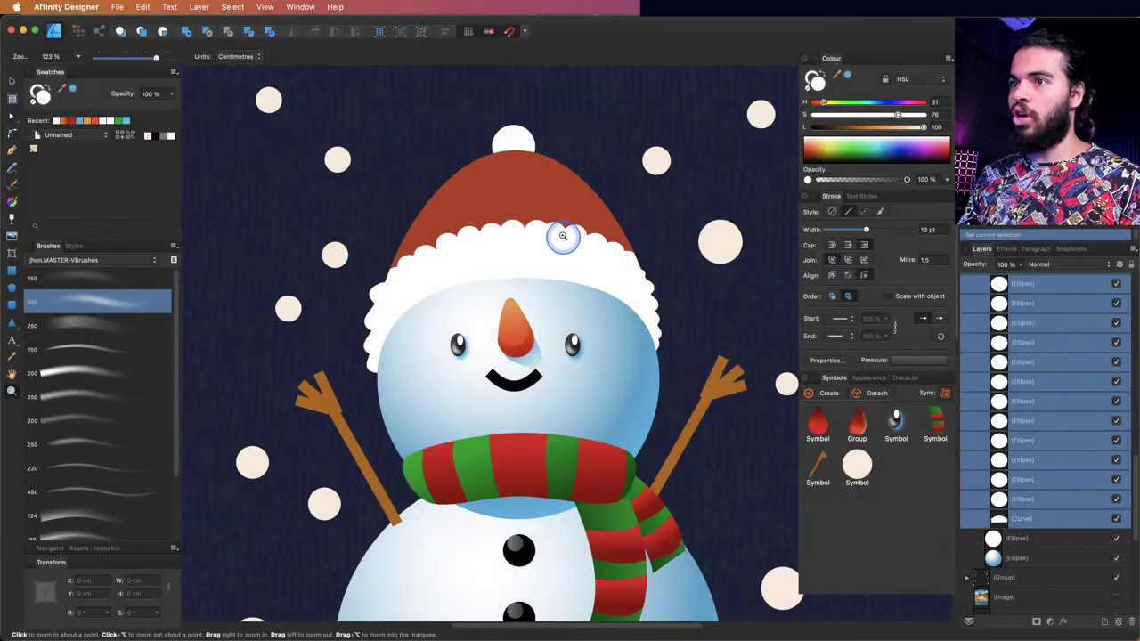
key(v)
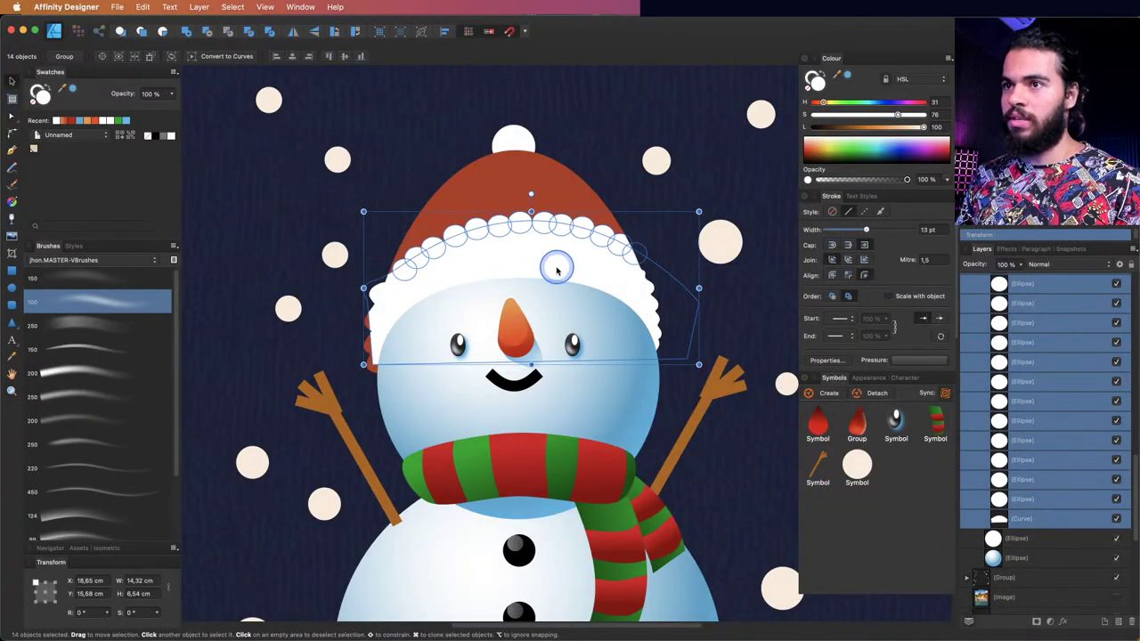
key(z)
click(502, 234)
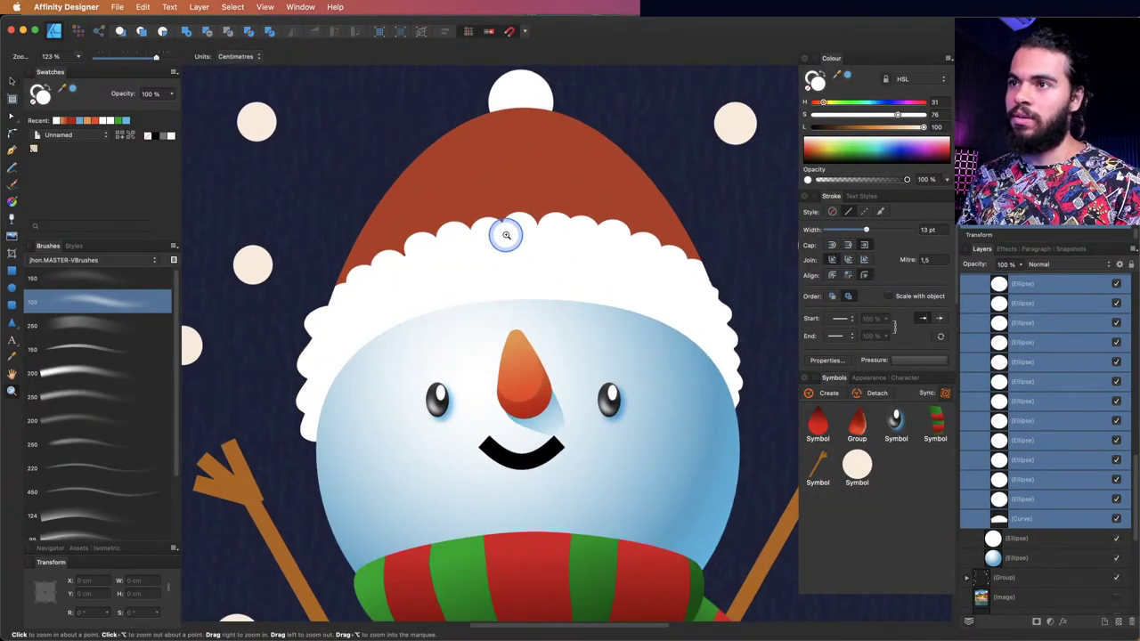
key(v)
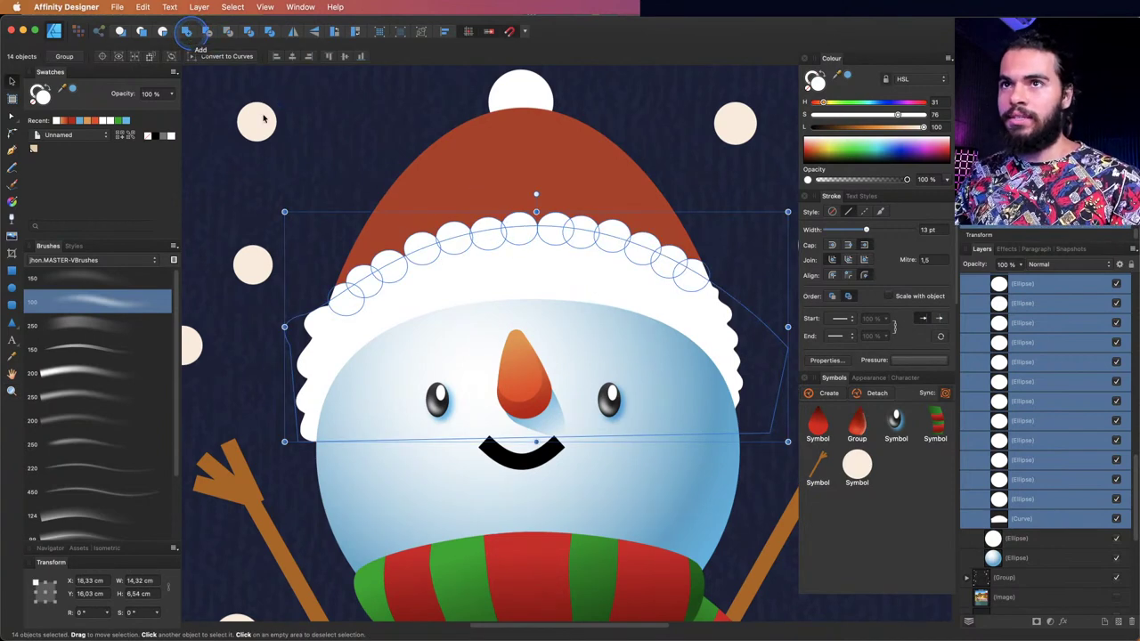
click(188, 34)
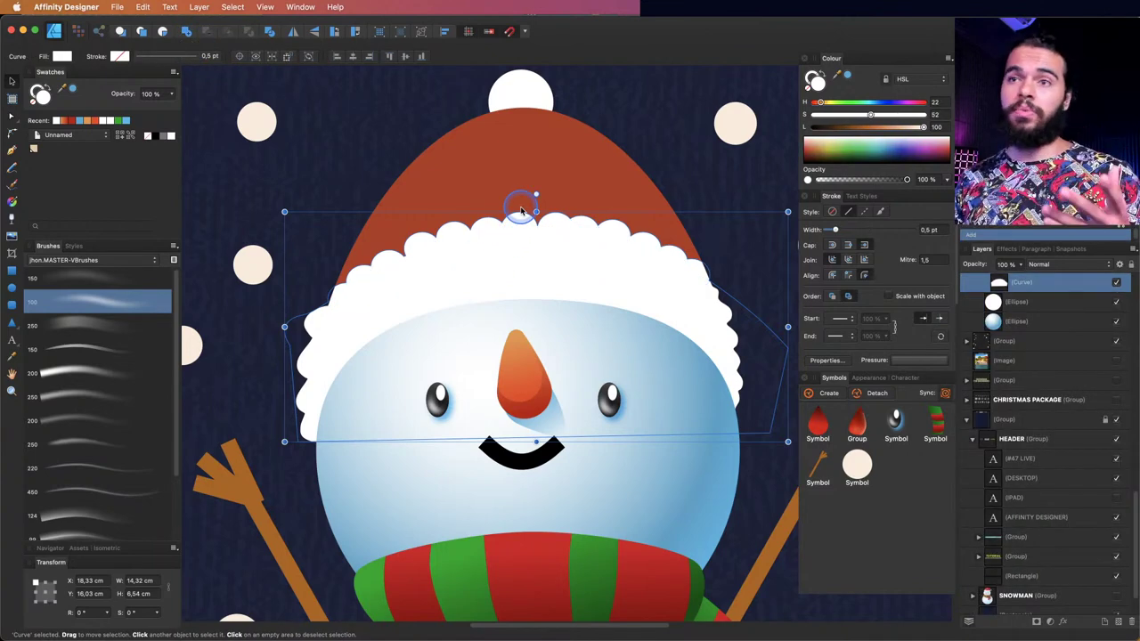
- Apply a diagonal linear gradient to the merged brim, from white near its top centre to grey toward the lower right
scroll(605, 234, right, 2)
key(g)
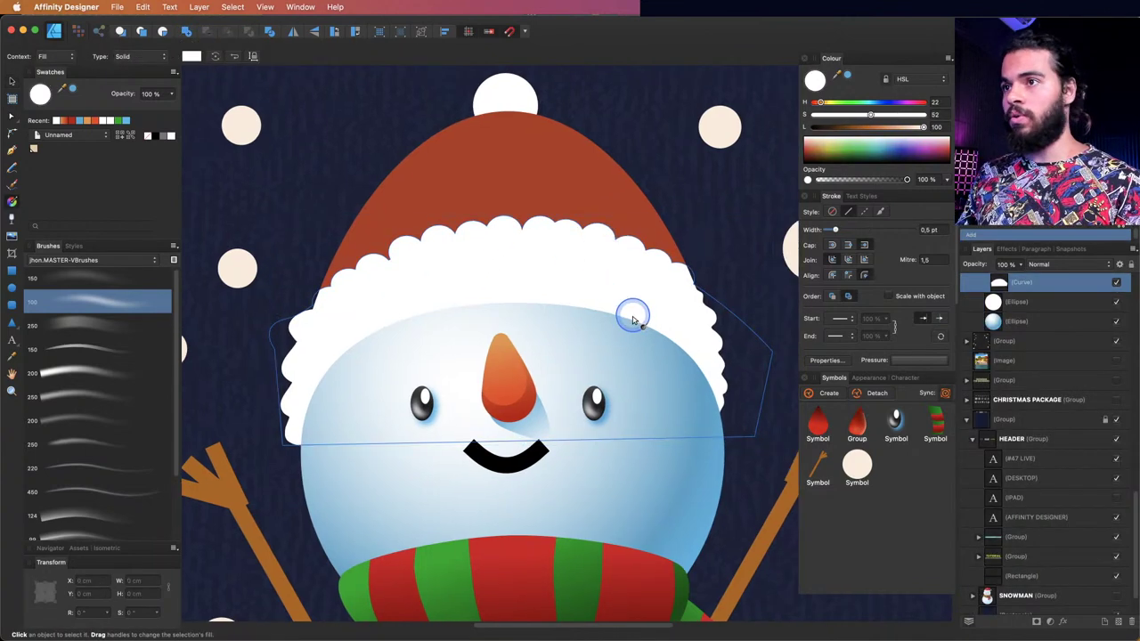
drag(628, 316, 499, 267)
drag(433, 225, 642, 390)
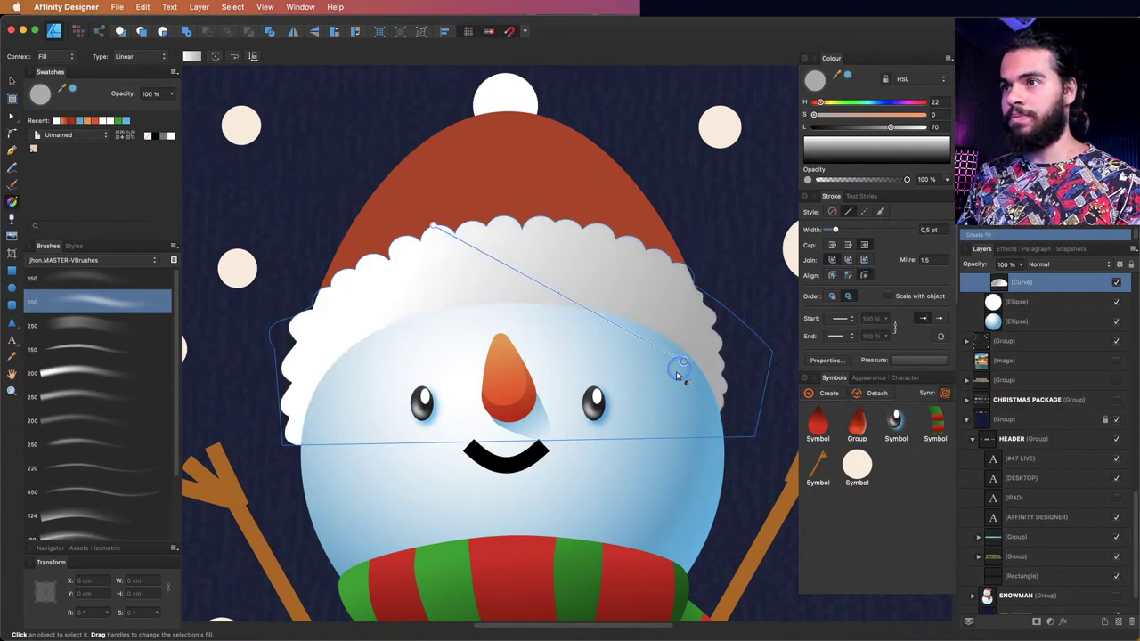
drag(434, 228, 482, 221)
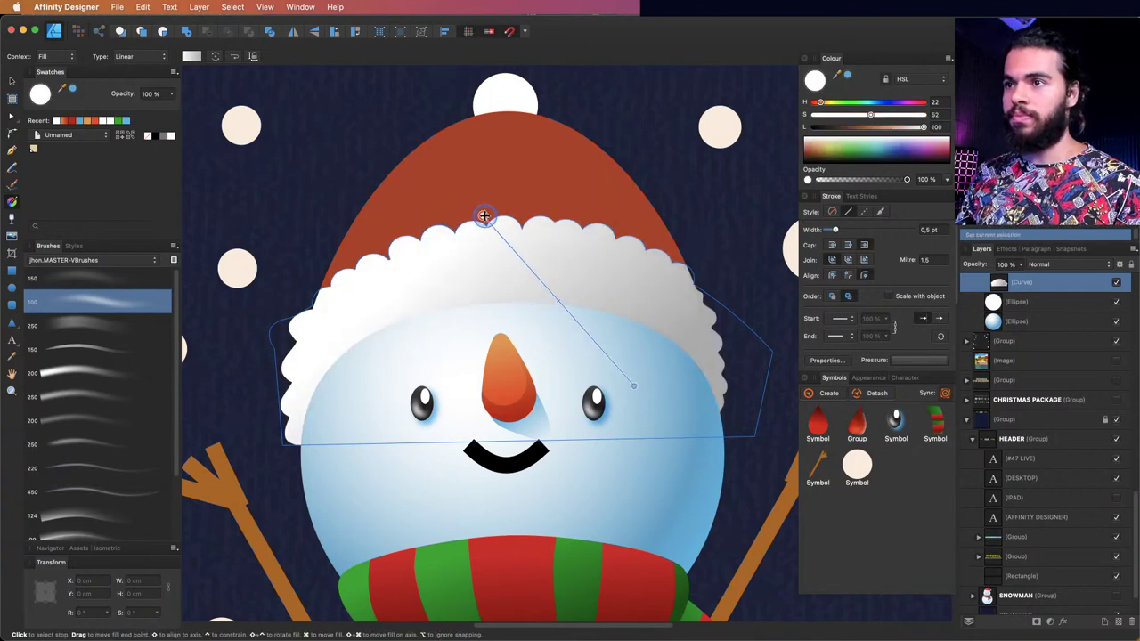
drag(609, 348, 605, 351)
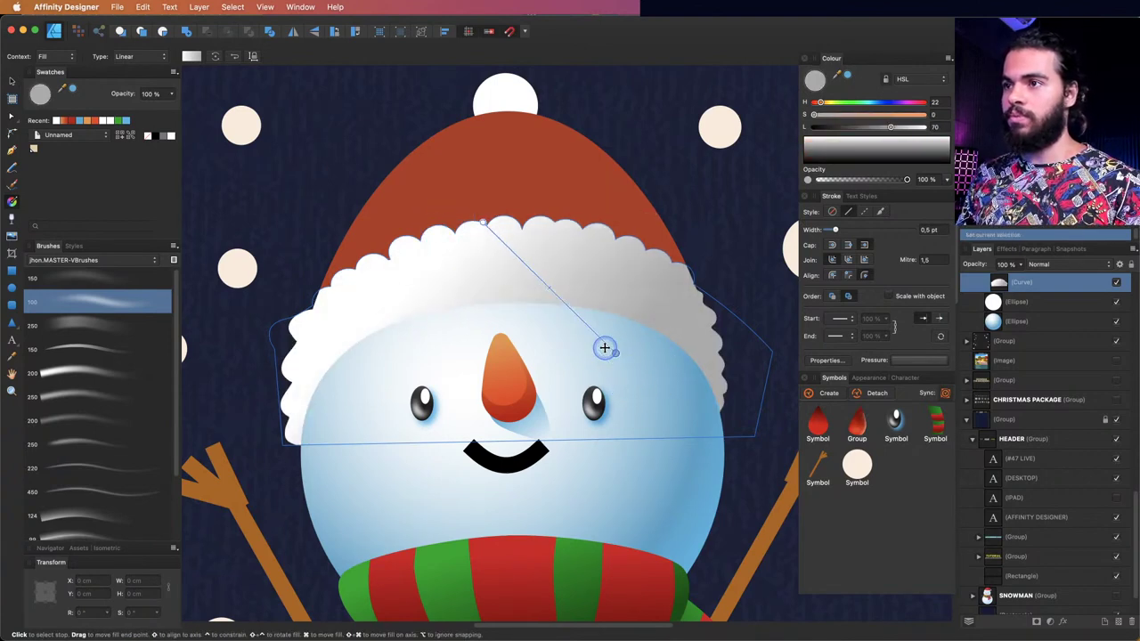
- Recolour the brim gradient's end stop to light blue, HSL 196, 51, 70, and reposition its handles for a steeper, longer fade
click(874, 102)
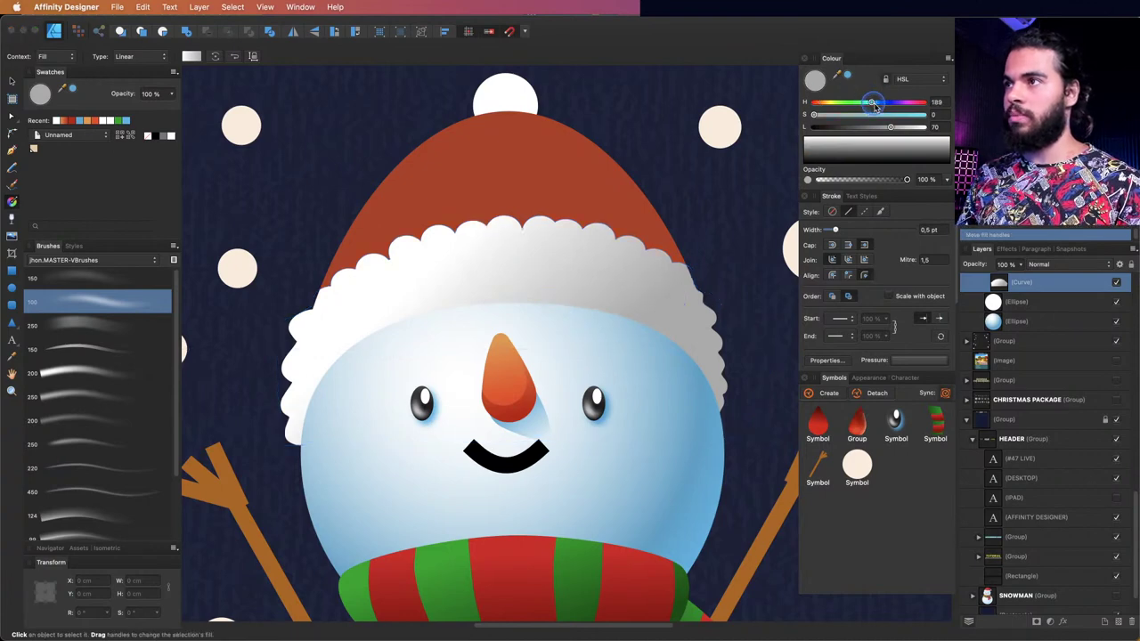
click(870, 114)
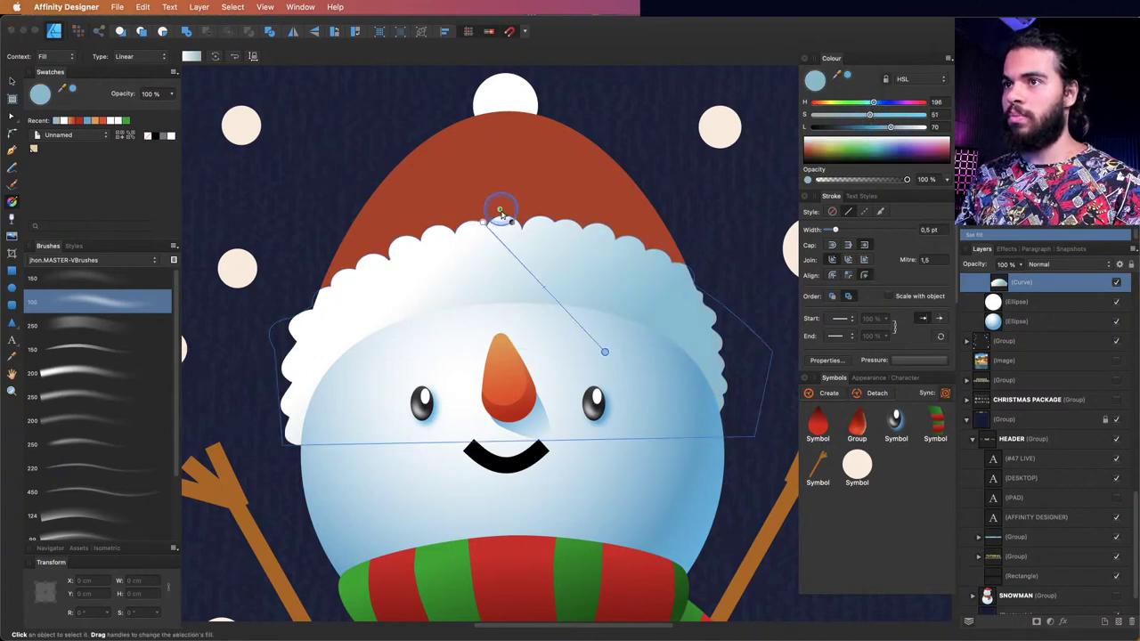
mouse_move(553, 263)
mouse_down()
mouse_move(575, 351)
mouse_move(602, 350)
mouse_move(598, 400)
mouse_move(624, 404)
mouse_up()
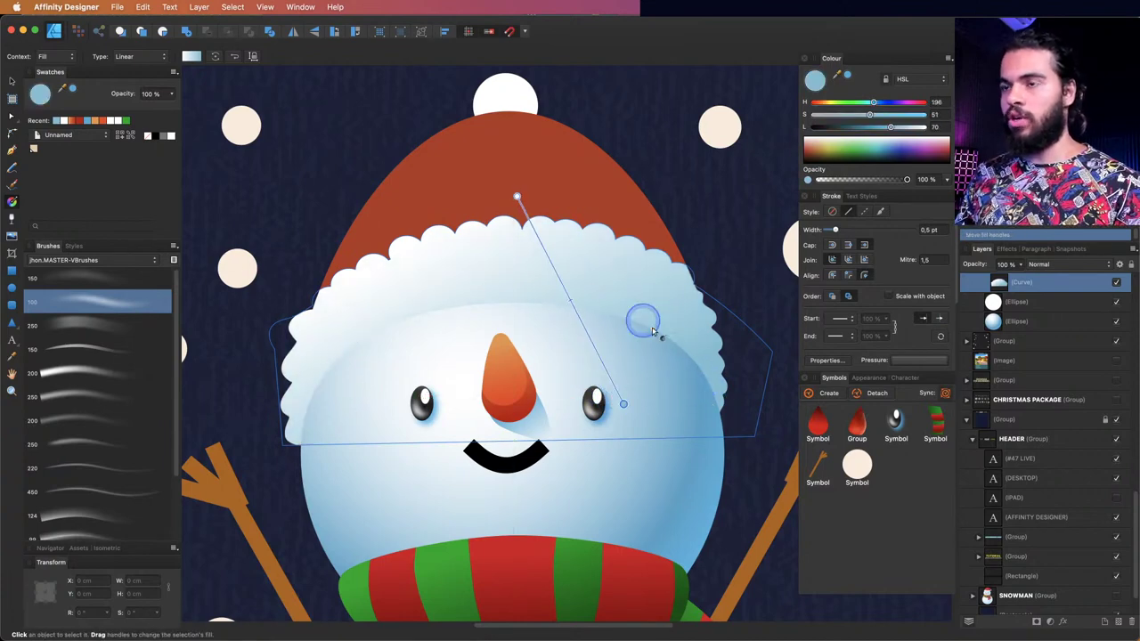
- Draw a closed Pencil shape inside the brim whose upper edge arcs slightly above the brim's lower edge from right to left
scroll(666, 354, down, 2)
scroll(666, 354, right, 2)
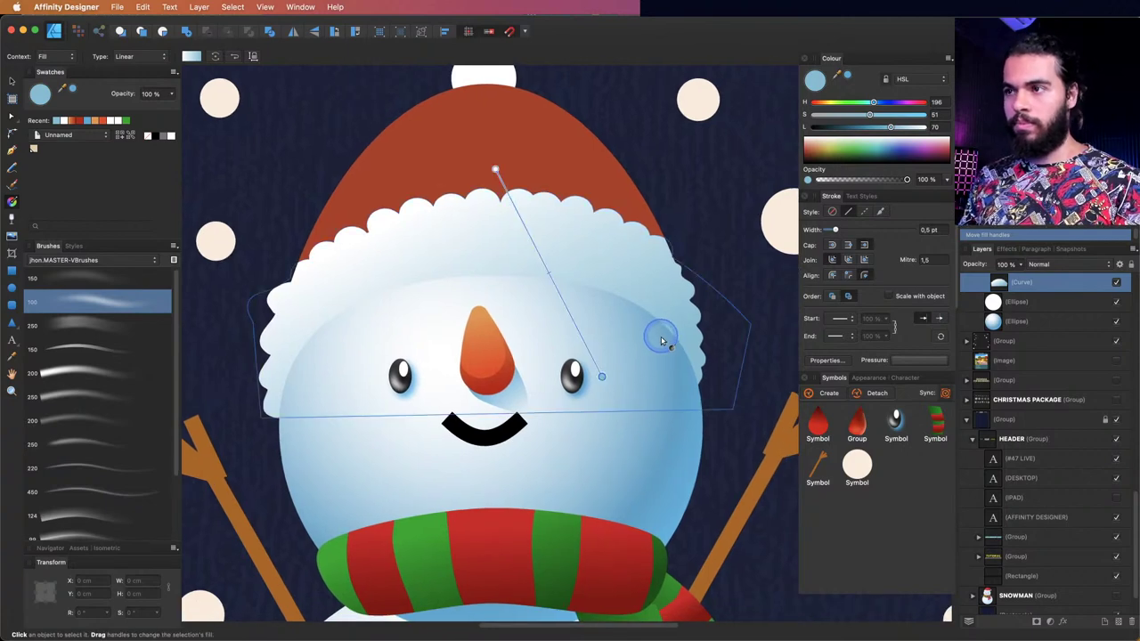
scroll(660, 334, right, 1)
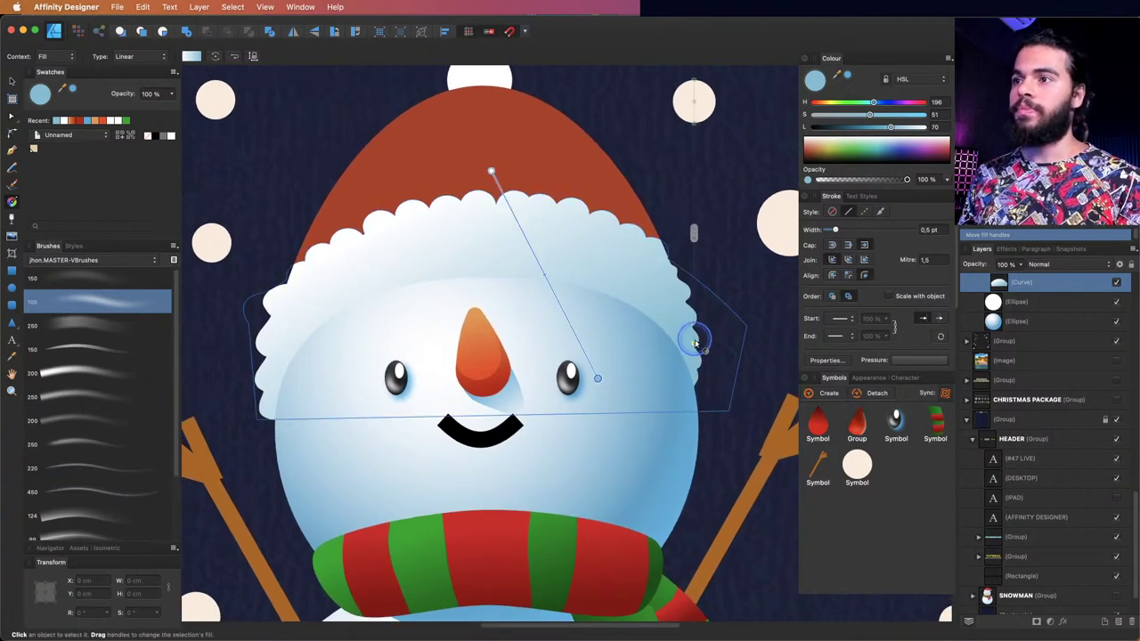
key(n)
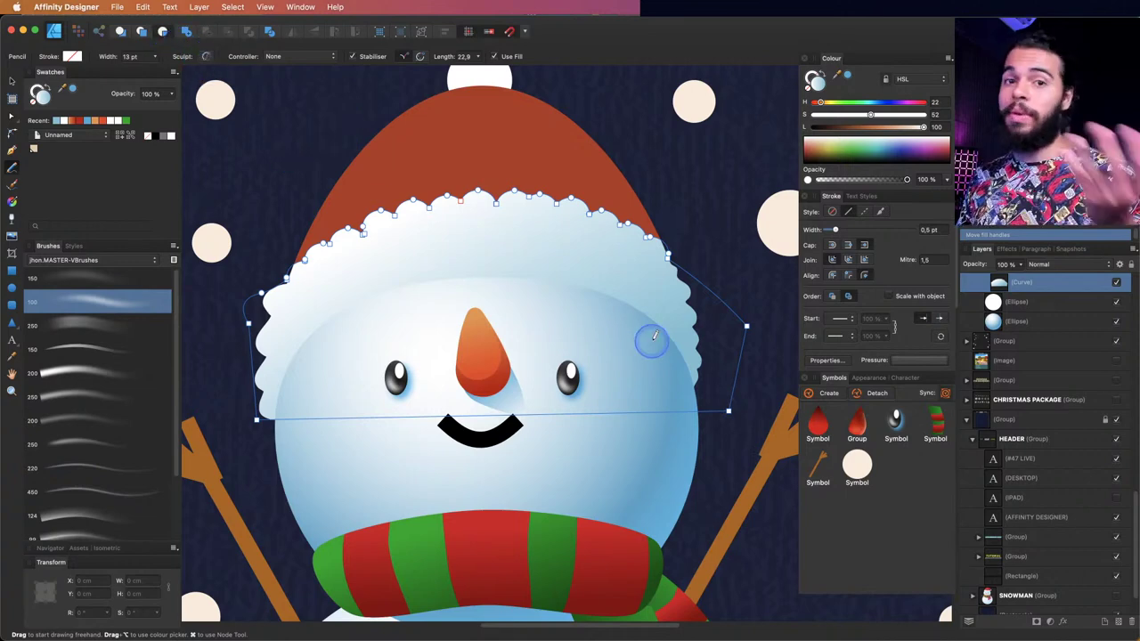
drag(684, 356, 728, 362)
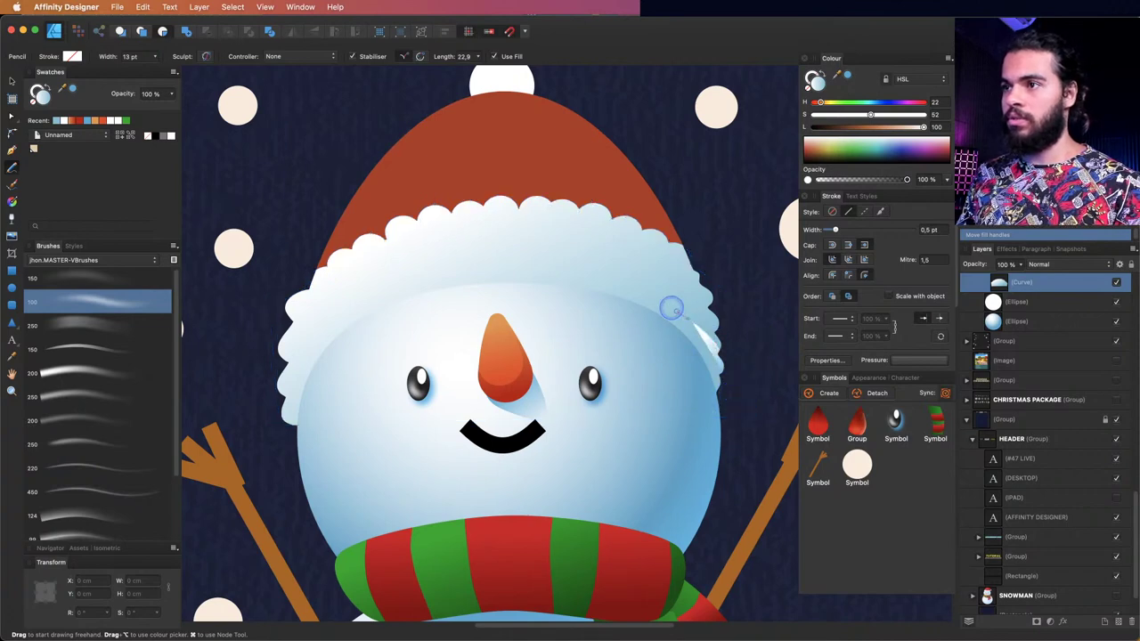
mouse_move(672, 308)
mouse_down()
mouse_move(573, 269)
mouse_move(495, 261)
mouse_move(353, 307)
mouse_move(320, 336)
mouse_up()
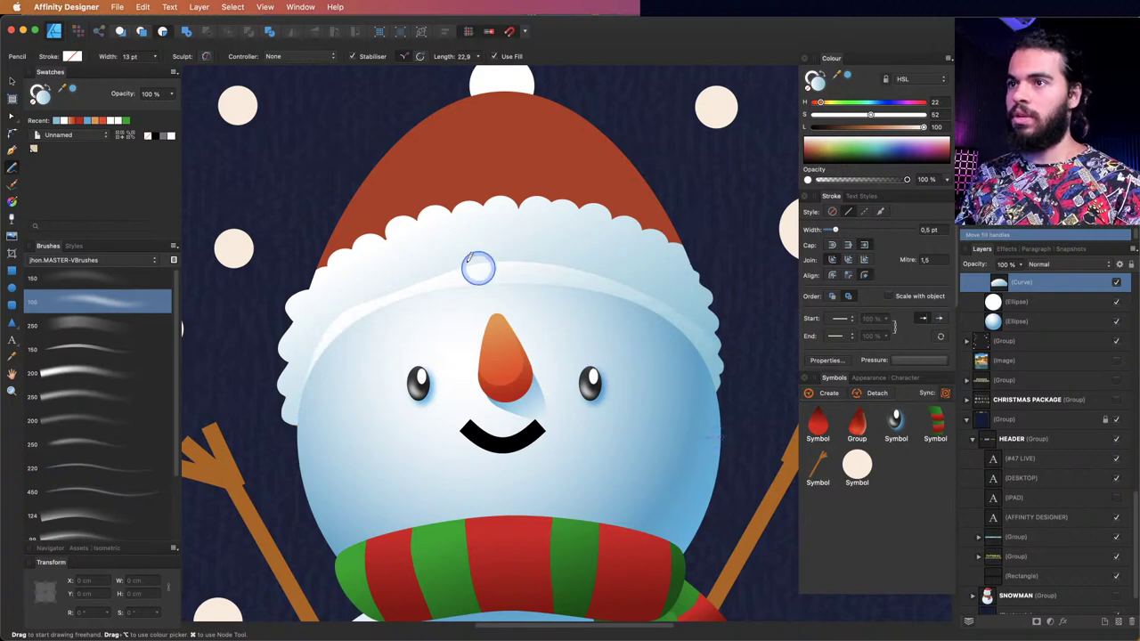
mouse_move(479, 268)
mouse_down()
mouse_move(436, 268)
mouse_move(400, 290)
mouse_up()
- Adjust the upper-left node of the new inner shape and fill the shape with blue, HSL 215, 52, 52
key(a)
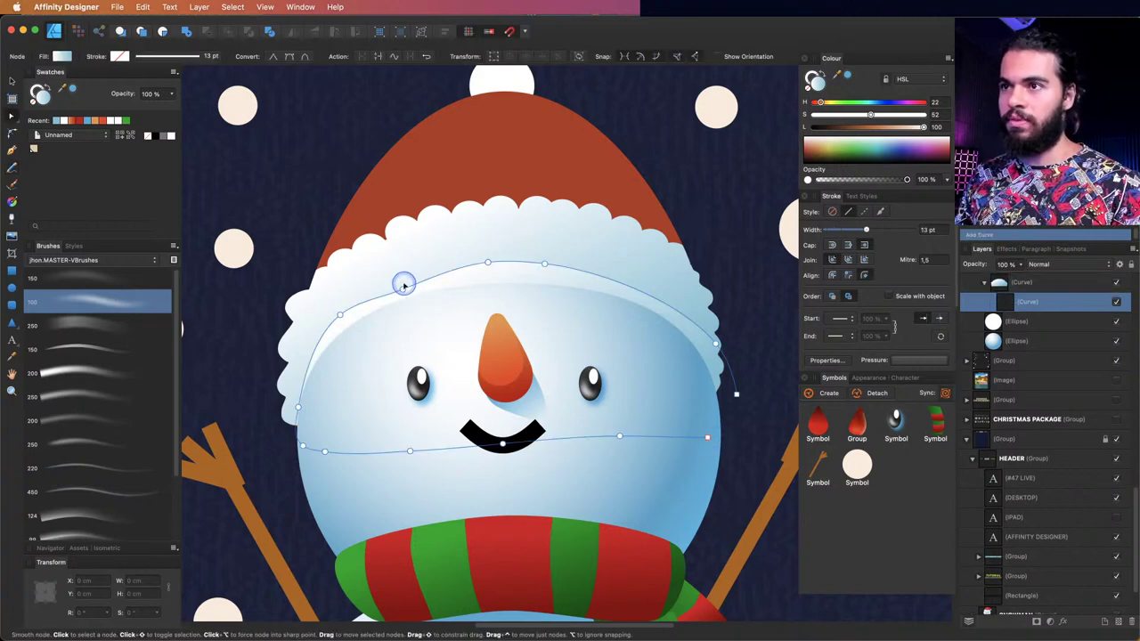
click(404, 285)
key(v)
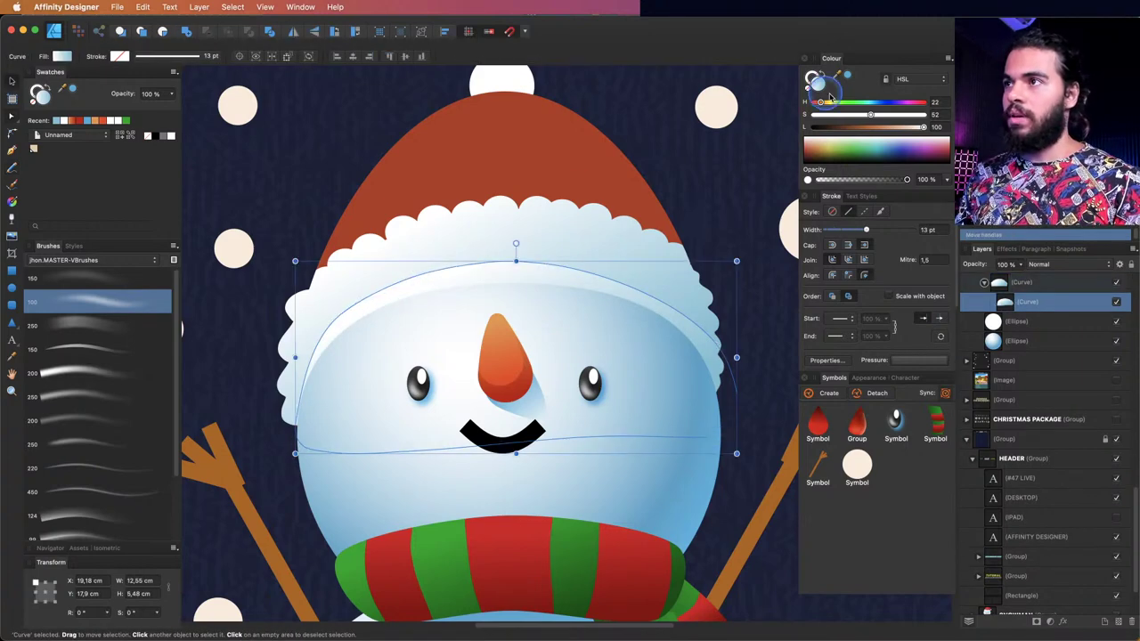
click(880, 104)
drag(900, 127, 871, 127)
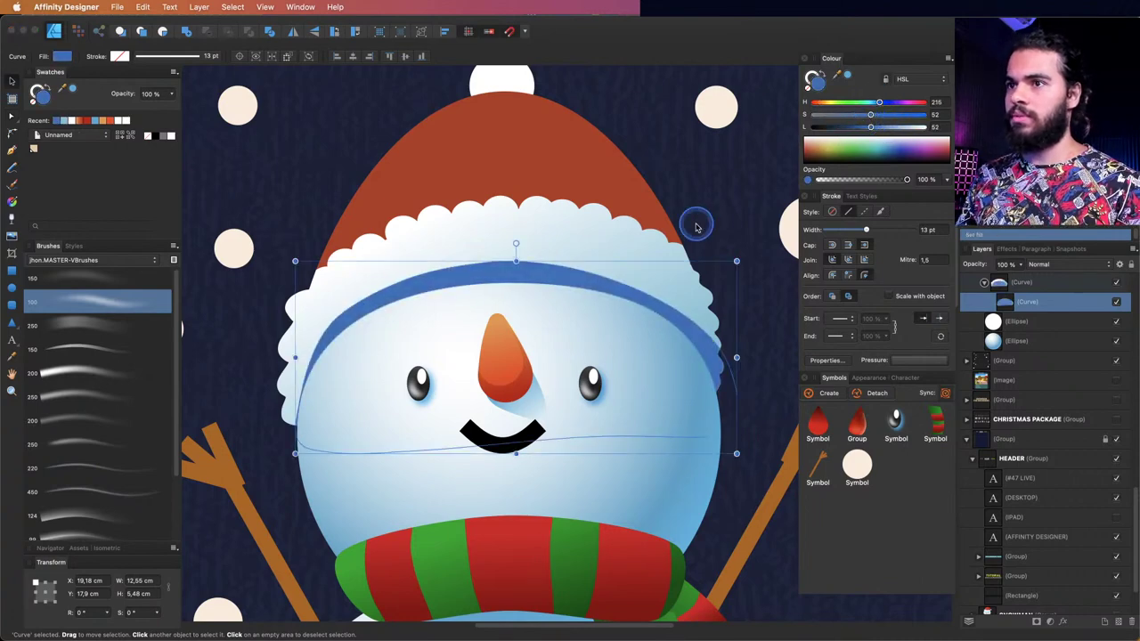
- Reshape the right end of the blue band by repositioning its node and handles to follow the brim's edge
key(z)
alt+click(517, 272)
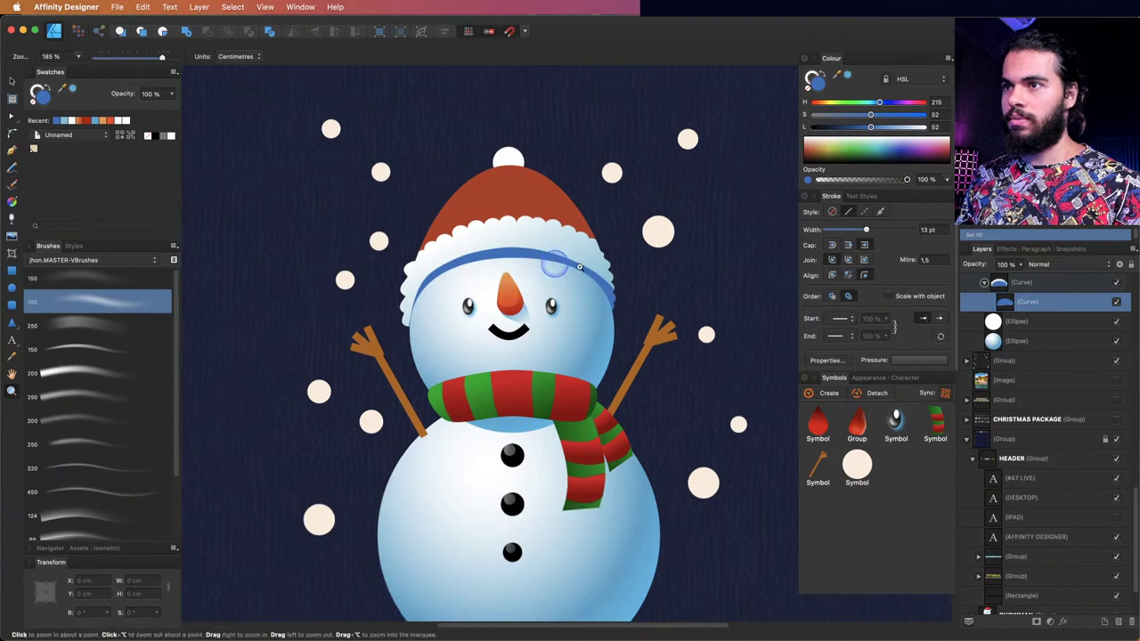
click(564, 257)
click(626, 288)
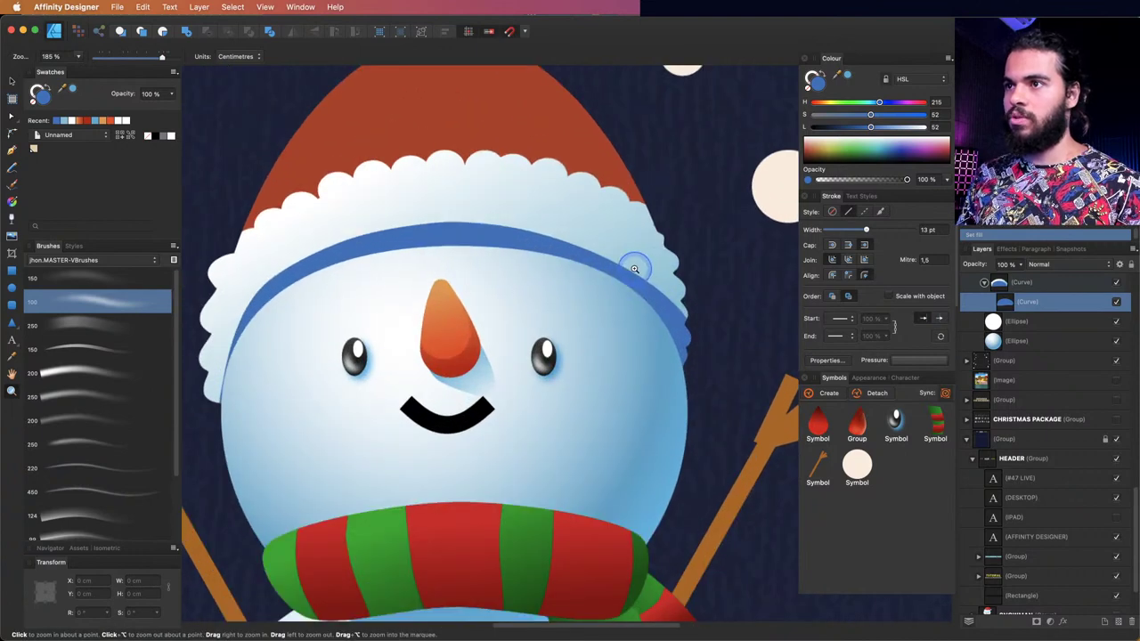
key(a)
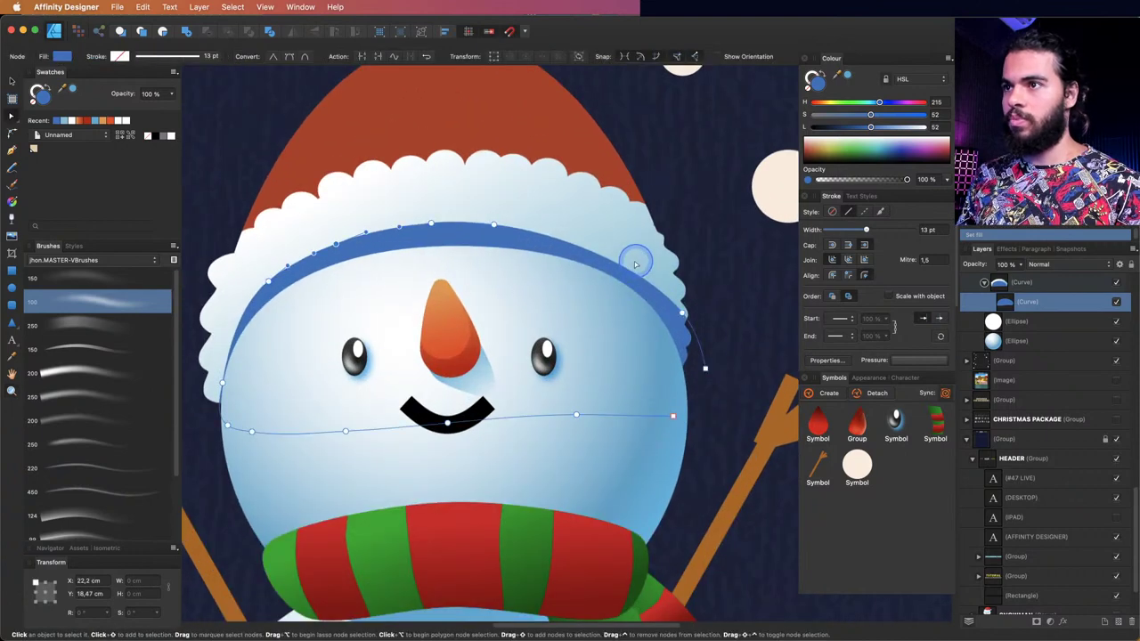
click(677, 297)
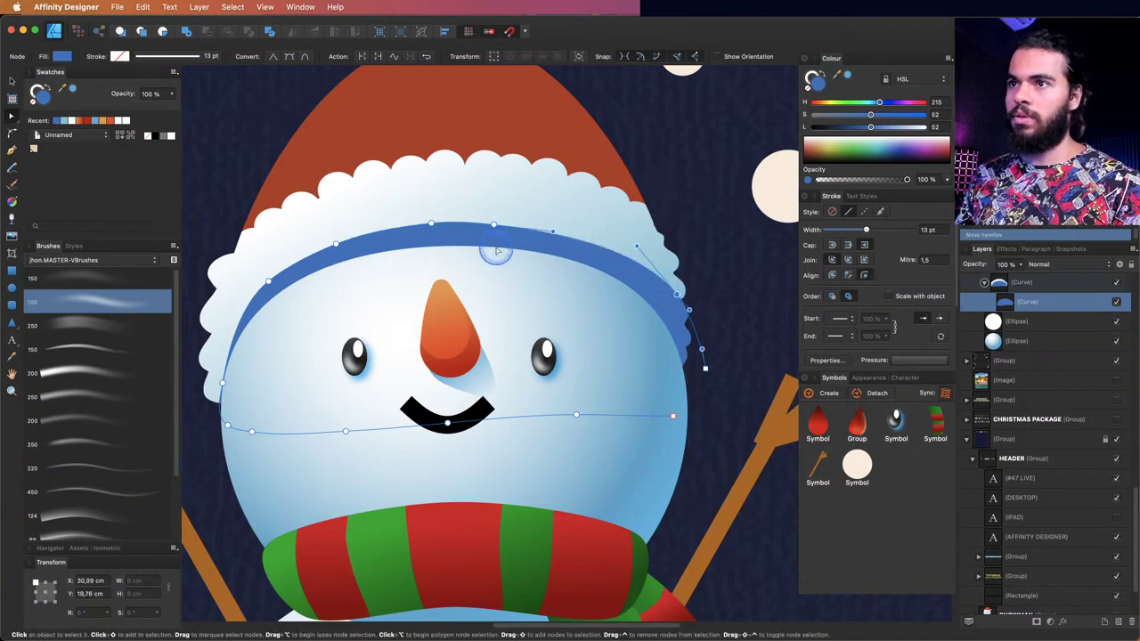
- Apply a linear gradient to the blue band, darkening to HSL 215, 77, 31 at lower right, with the start stop's lightness at 62
key(g)
drag(506, 218, 561, 318)
drag(597, 353, 654, 364)
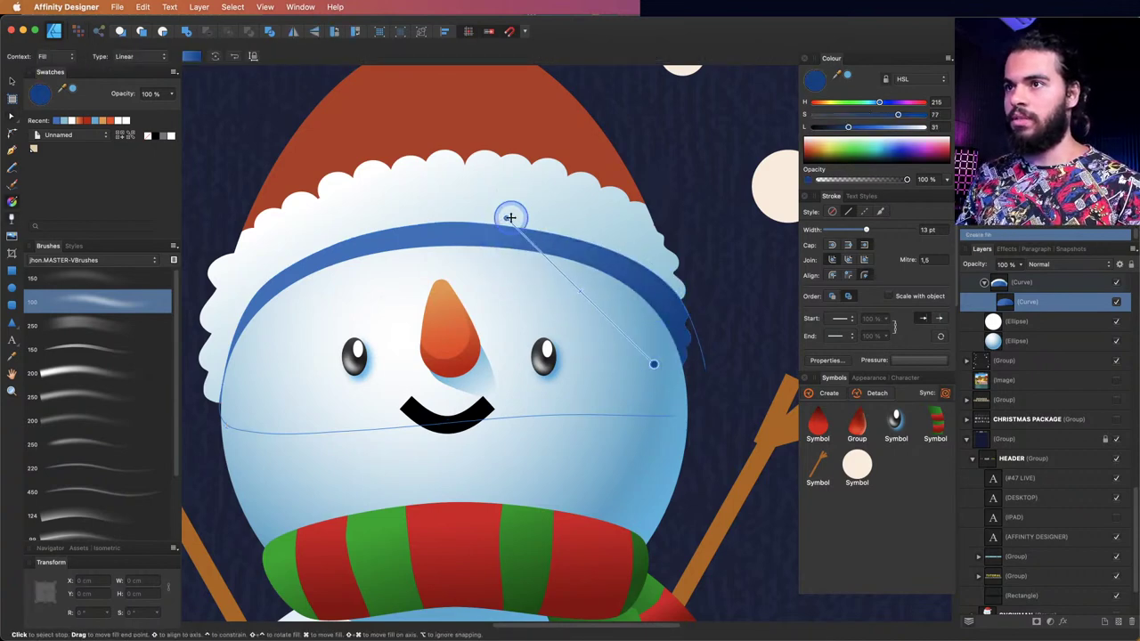
drag(417, 219, 410, 208)
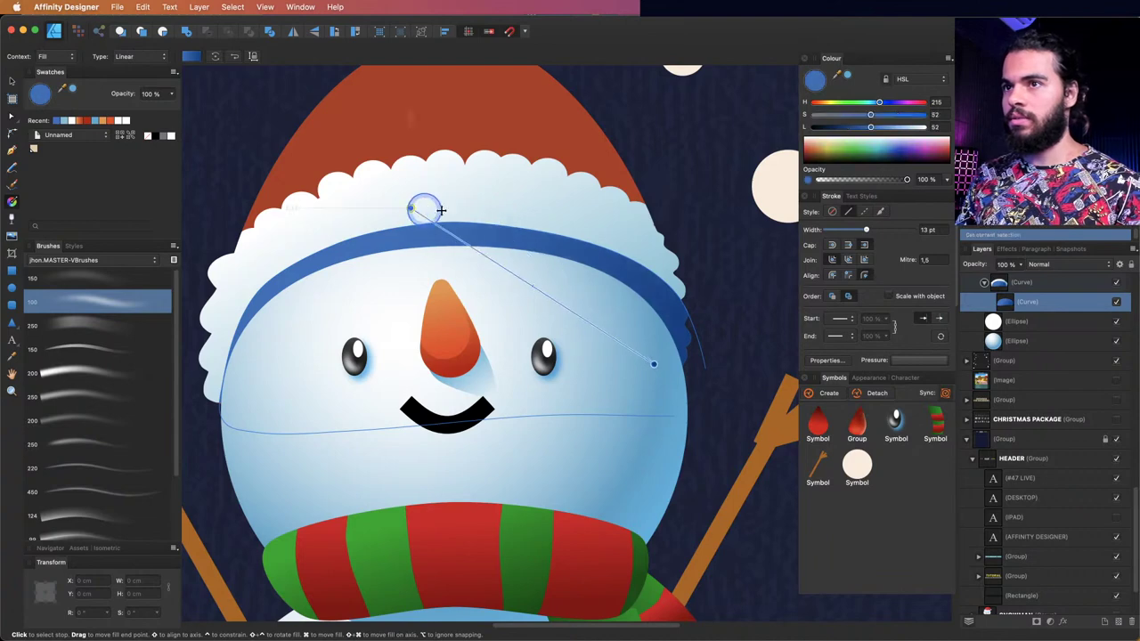
click(654, 363)
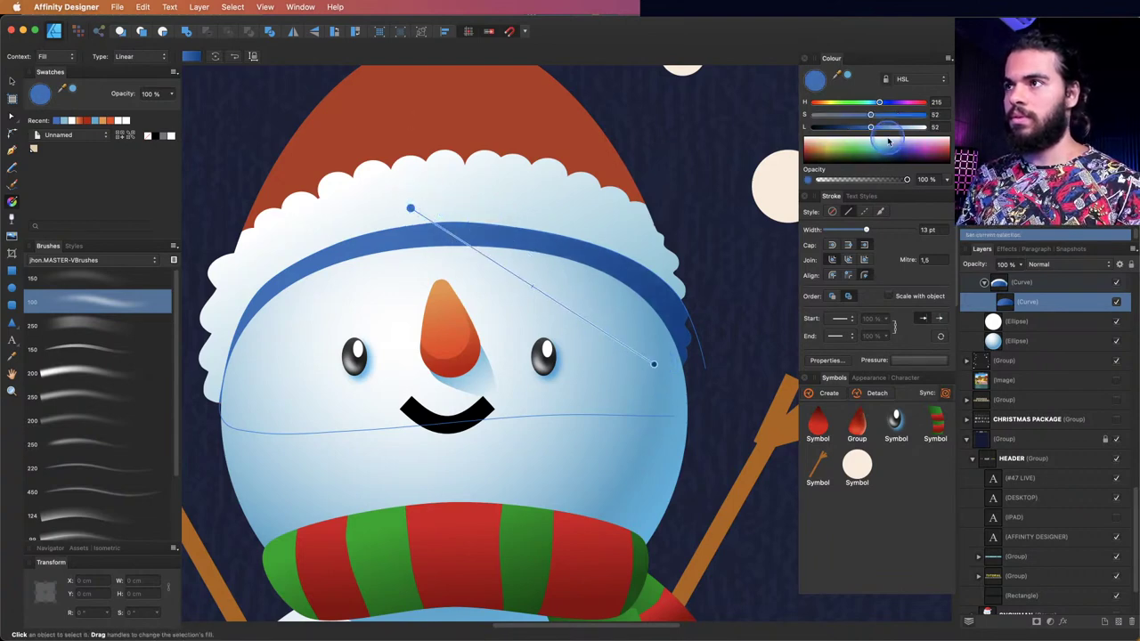
drag(879, 129, 889, 129)
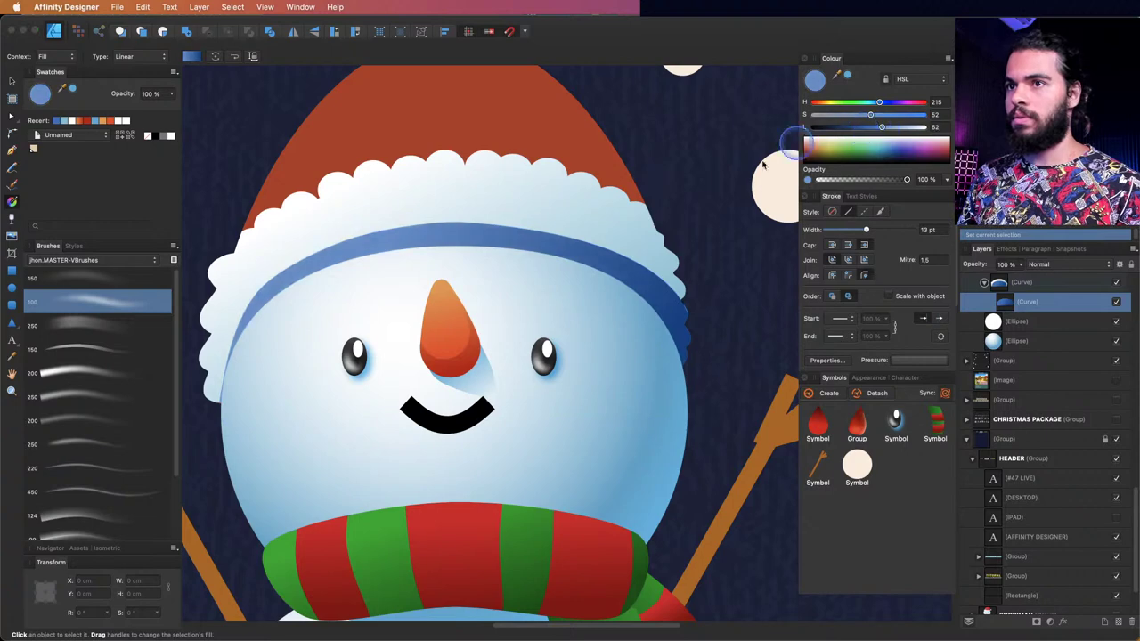
- Draw a closed blue Pencil shape inside the head from the right cheek along the scarf, and adjust its nodes to extend behind the scarf
key(z)
drag(465, 323, 602, 350)
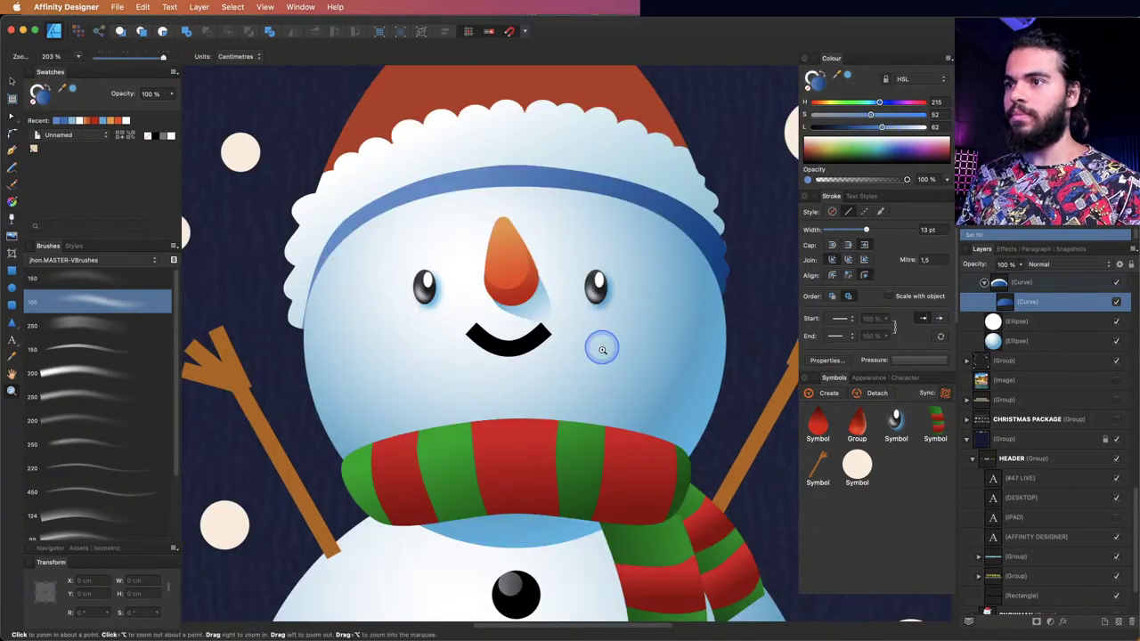
key(v)
click(642, 385)
scroll(683, 372, down, 1)
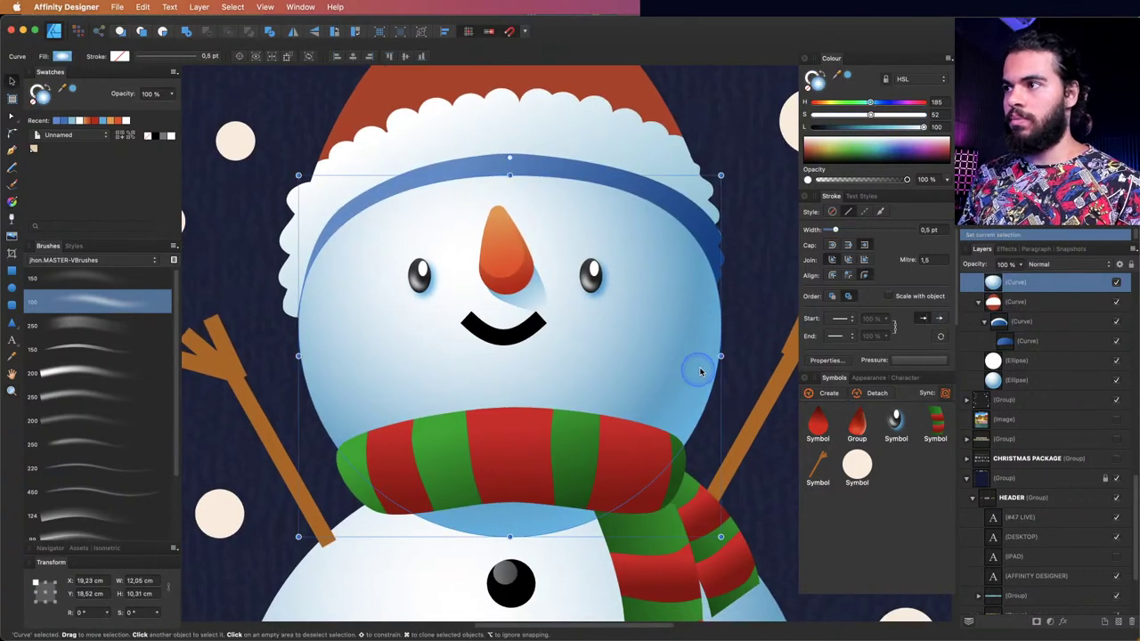
key(n)
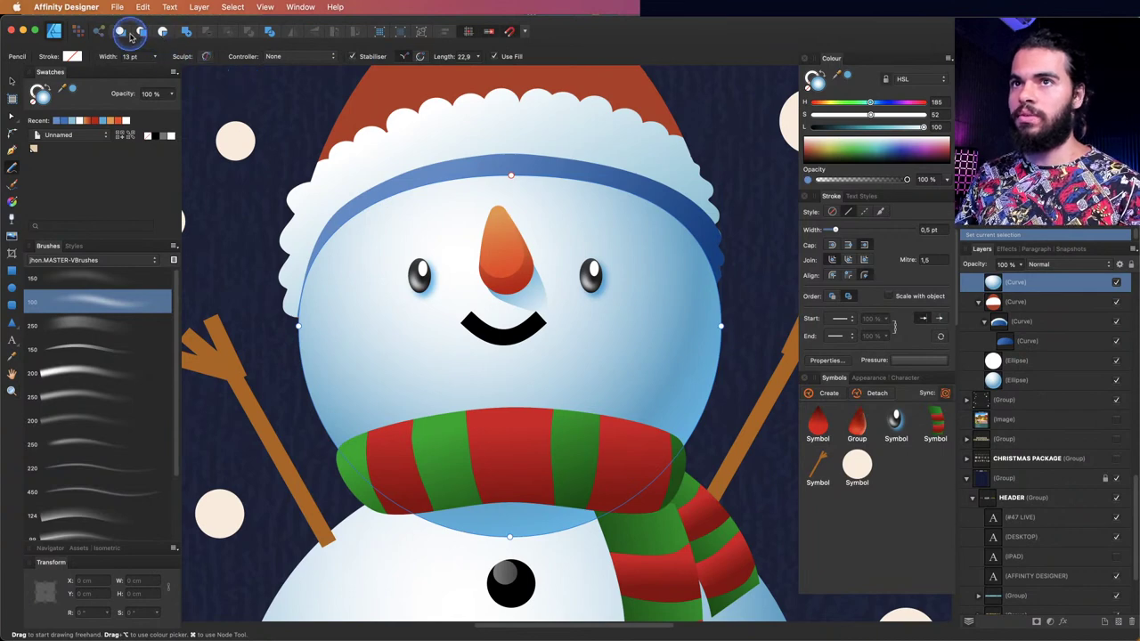
mouse_move(732, 347)
mouse_down()
mouse_move(666, 389)
mouse_move(498, 400)
mouse_move(413, 450)
mouse_move(423, 485)
mouse_move(603, 524)
mouse_move(678, 487)
mouse_move(742, 408)
mouse_move(578, 347)
mouse_move(492, 358)
mouse_move(443, 411)
mouse_up()
key(a)
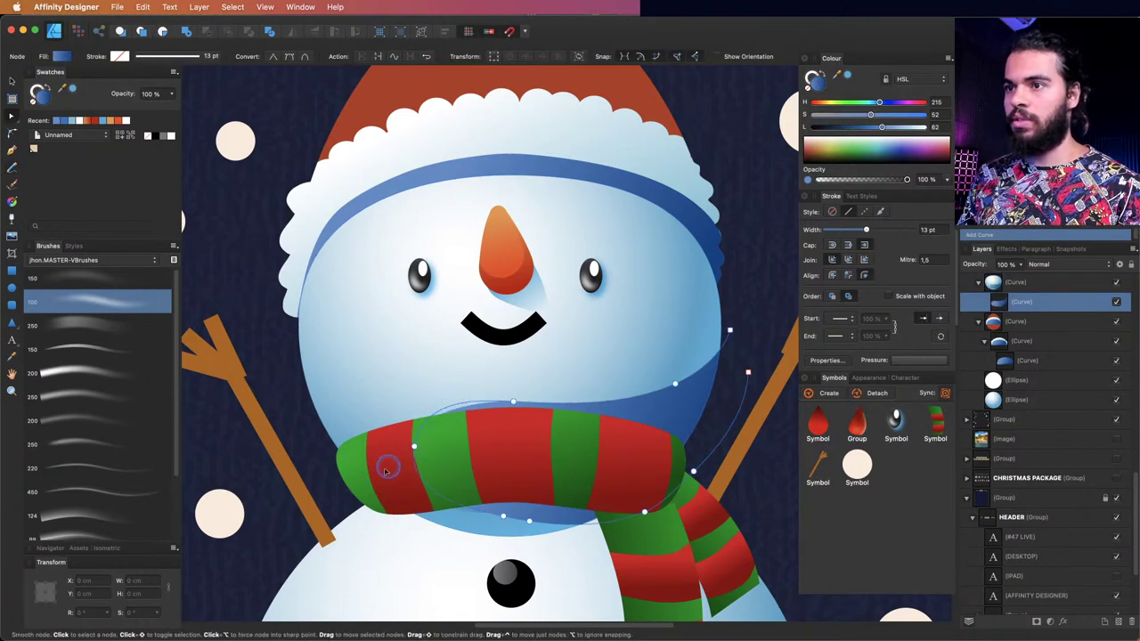
drag(387, 470, 518, 412)
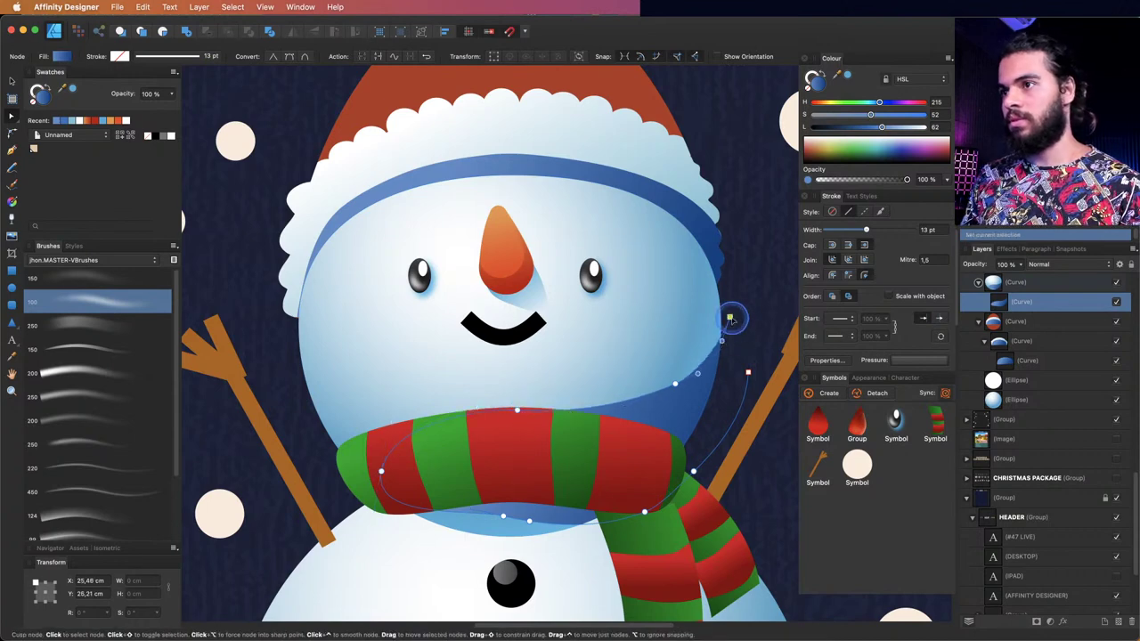
- Apply a linear transparency to the head's lower shadow, fading up and left from the scarf to 0% opacity
key(z)
drag(677, 334, 321, 365)
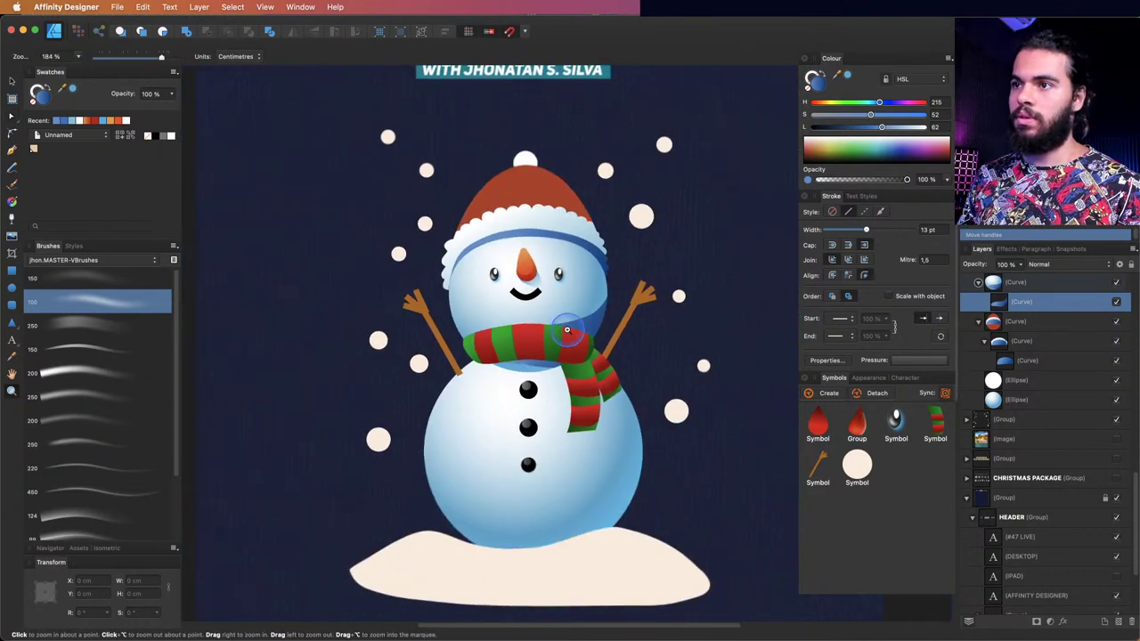
click(580, 352)
click(565, 280)
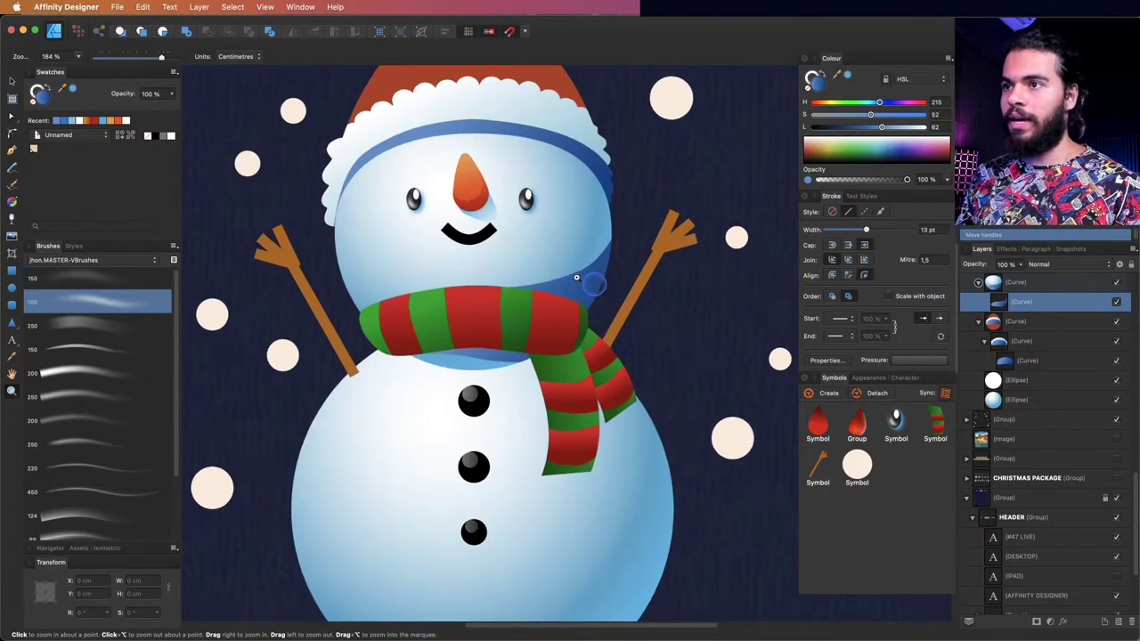
key(y)
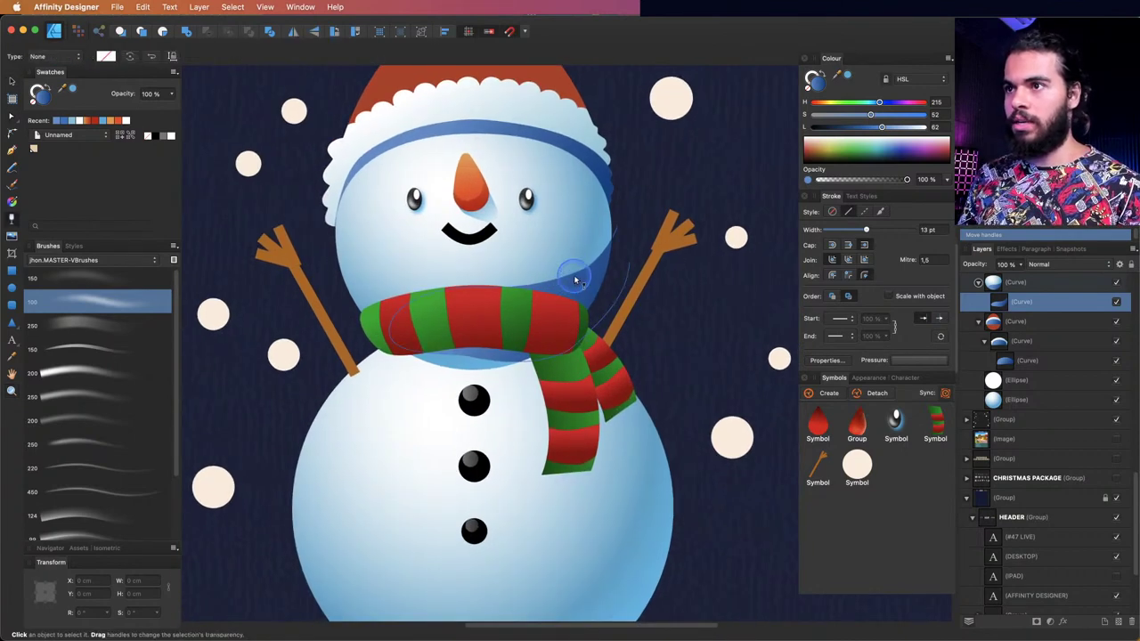
drag(589, 310, 549, 239)
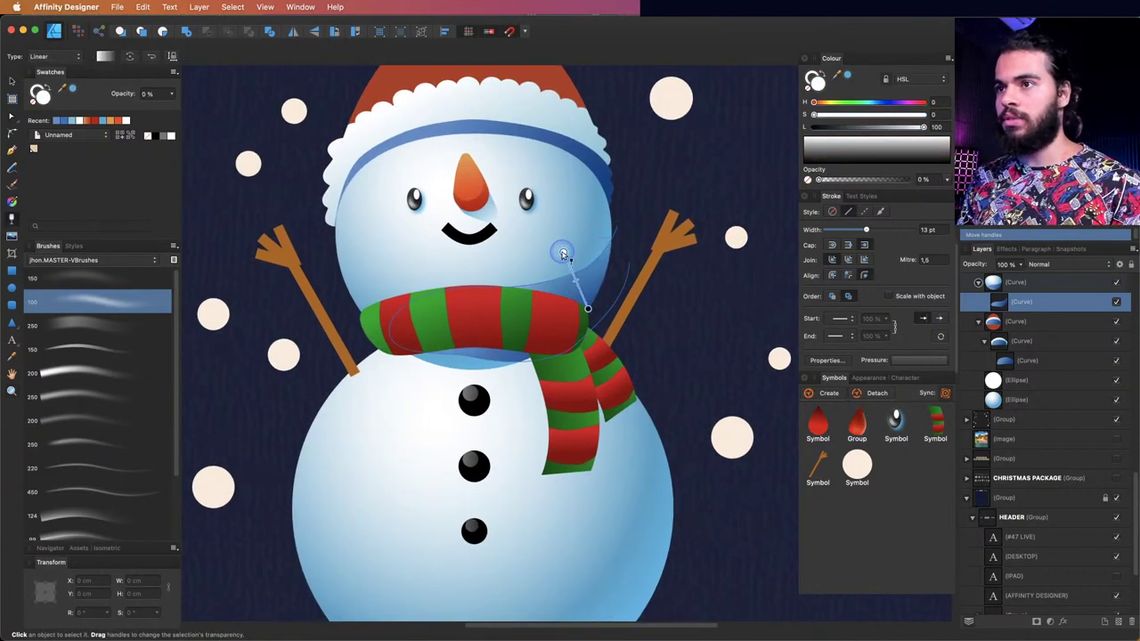
- Select the body ellipse and draw a closed blue Pencil shadow inside it around the hanging scarf tails
key(z)
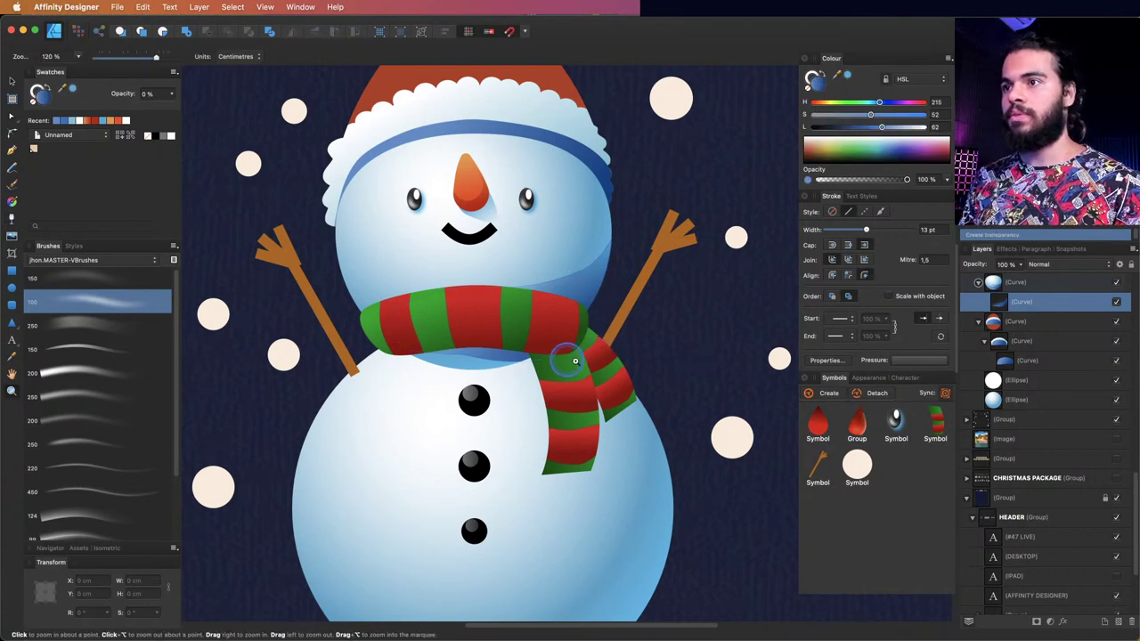
drag(570, 361, 560, 393)
key(v)
click(574, 474)
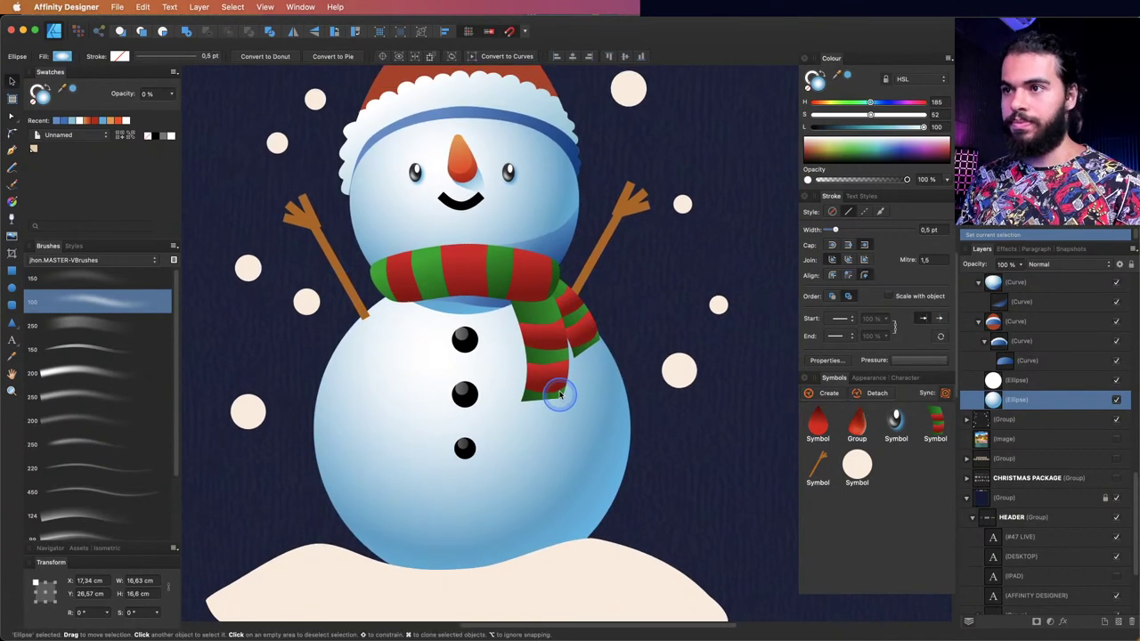
key(n)
scroll(556, 388, down, 1)
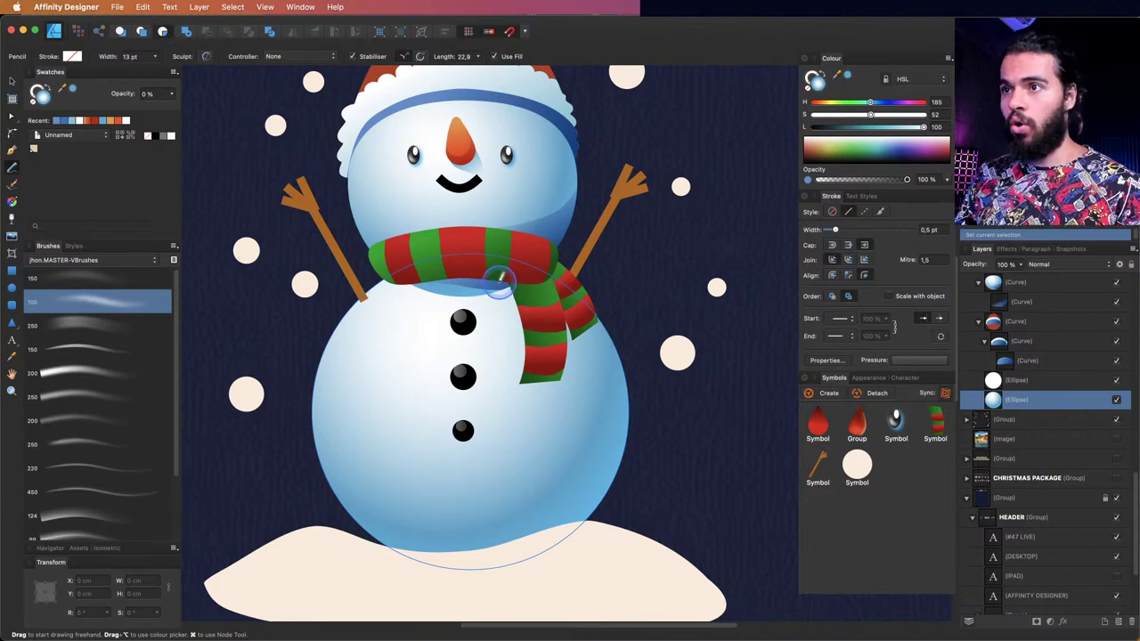
mouse_move(521, 326)
mouse_down()
mouse_move(514, 388)
mouse_move(549, 386)
mouse_move(572, 352)
mouse_move(595, 352)
mouse_move(600, 304)
mouse_move(570, 262)
mouse_up()
scroll(601, 308, down, 2)
mouse_move(572, 363)
mouse_down()
mouse_move(596, 348)
mouse_move(588, 287)
mouse_up()
- Draw a closed crescent along the body's right and lower edge, filled with the neck shadow's sampled blue darkened to HSL 199, 69, 43
mouse_move(605, 355)
mouse_down()
mouse_move(566, 452)
mouse_move(543, 466)
mouse_move(409, 488)
mouse_move(346, 518)
mouse_move(388, 548)
mouse_move(568, 535)
mouse_move(598, 517)
mouse_move(625, 464)
mouse_move(639, 352)
mouse_move(619, 285)
mouse_move(596, 271)
mouse_move(601, 298)
mouse_up()
scroll(532, 298, up, 1)
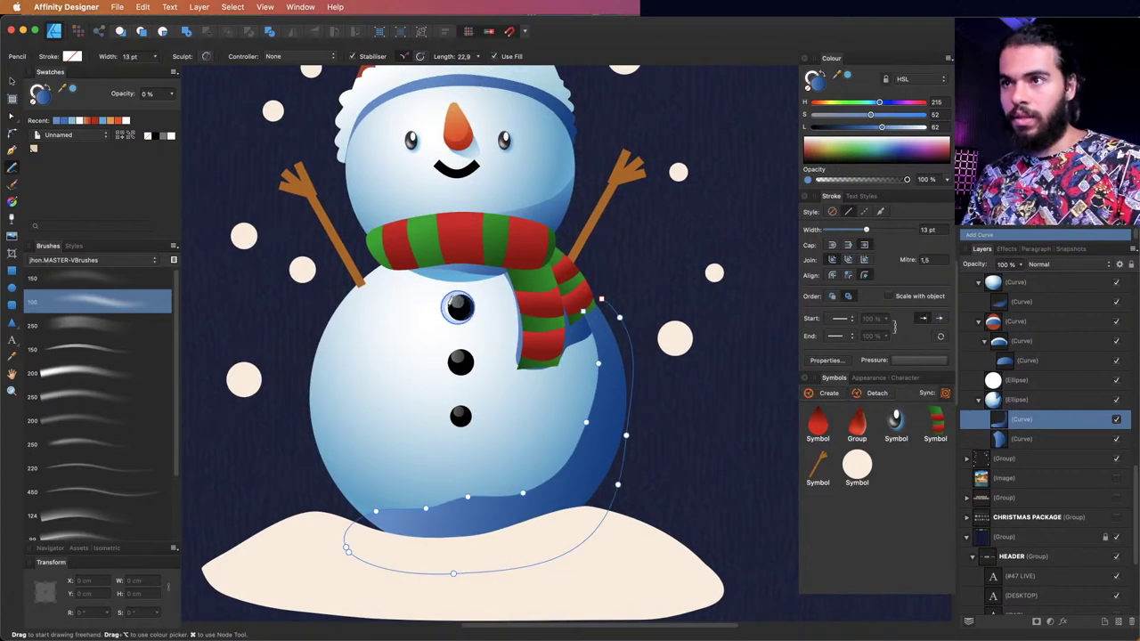
key(i)
click(450, 276)
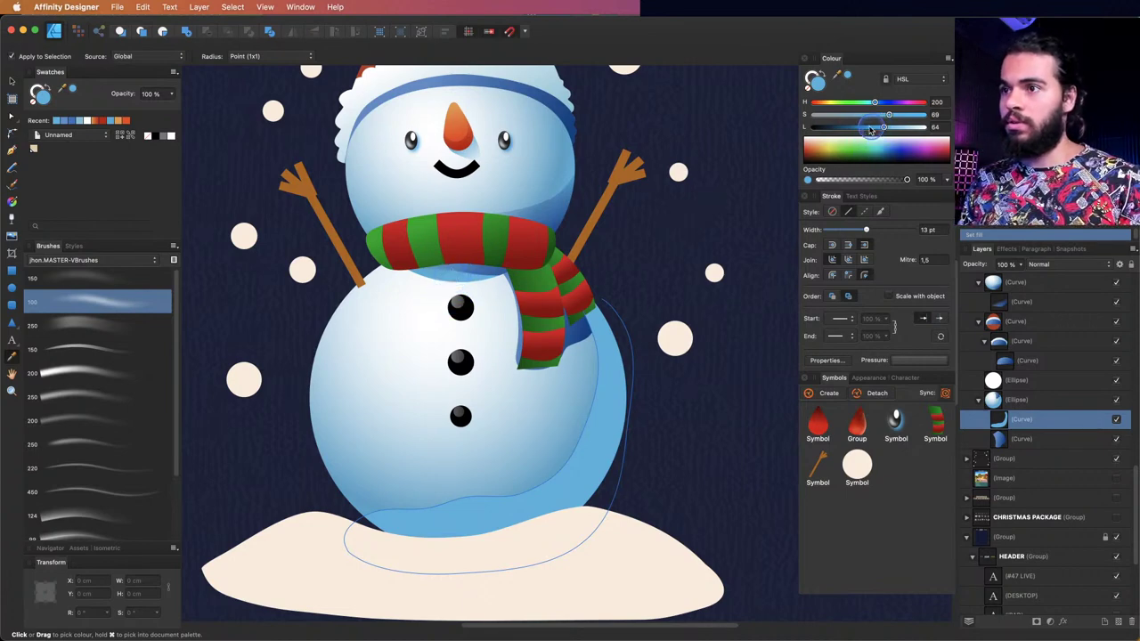
drag(870, 130, 861, 127)
- Apply a linear transparency to the body's crescent shadow, fading it toward the body's outer right edge
key(y)
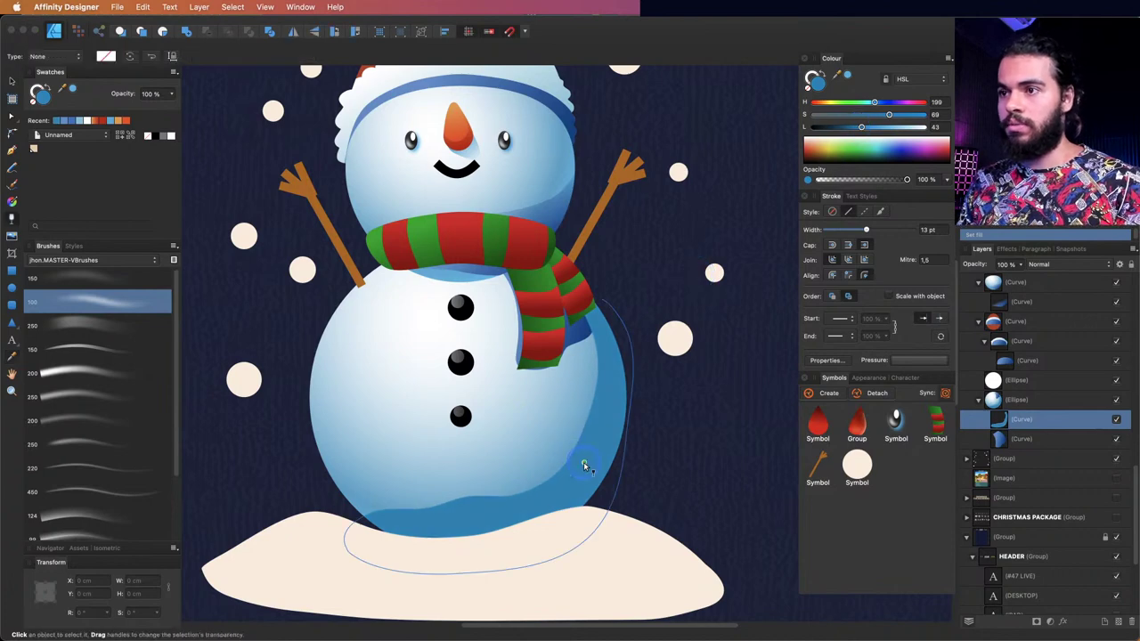
drag(607, 478, 306, 397)
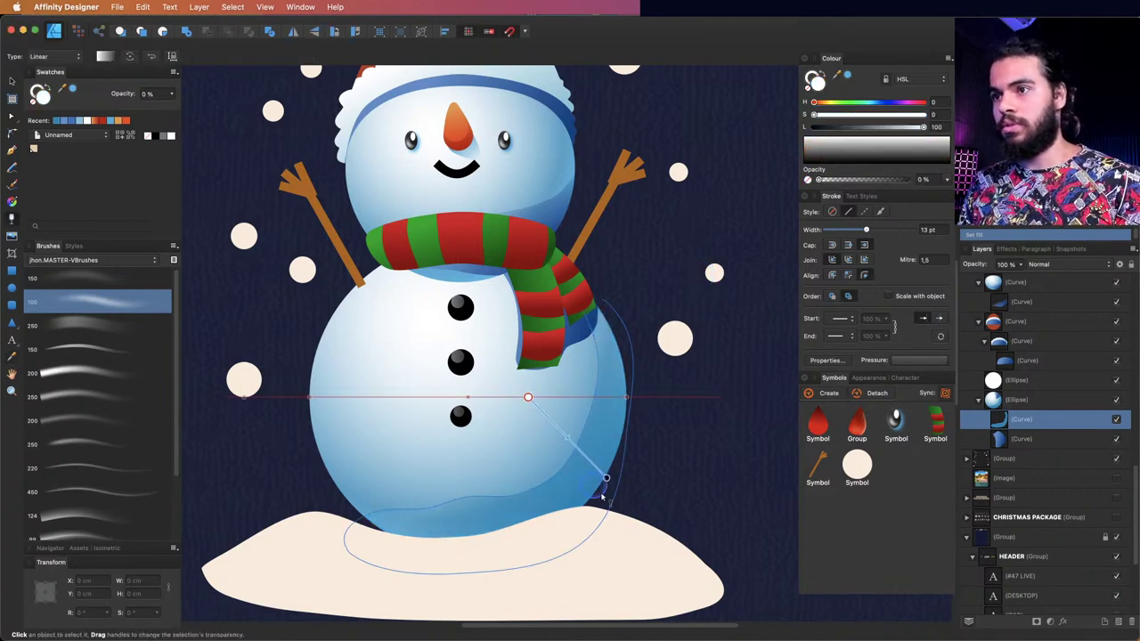
drag(524, 436, 650, 406)
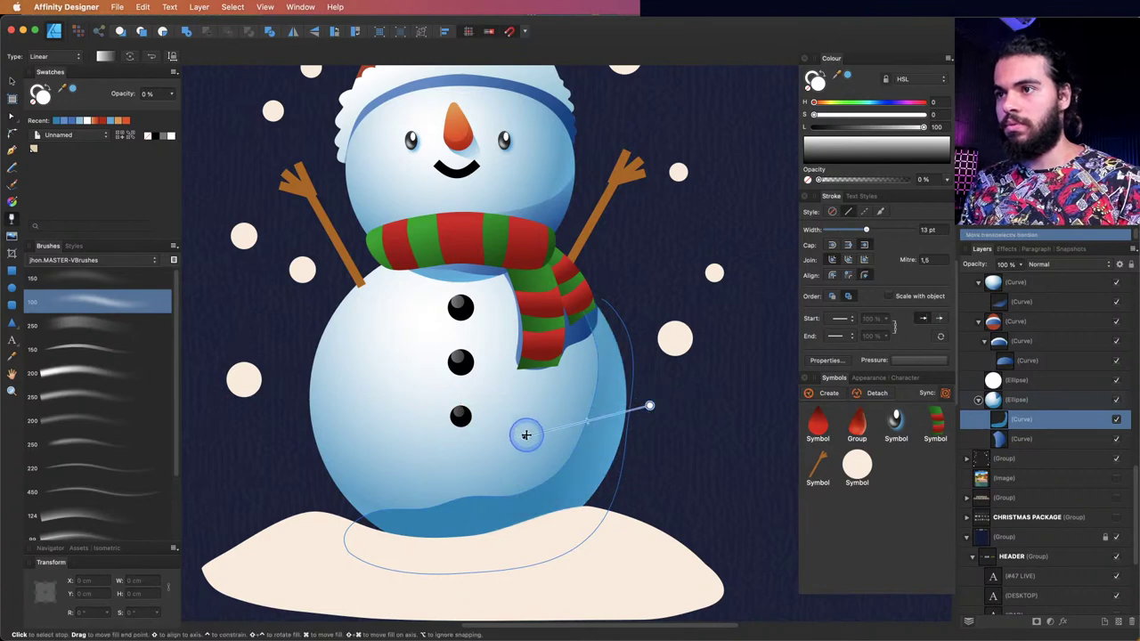
drag(526, 435, 533, 431)
key(y)
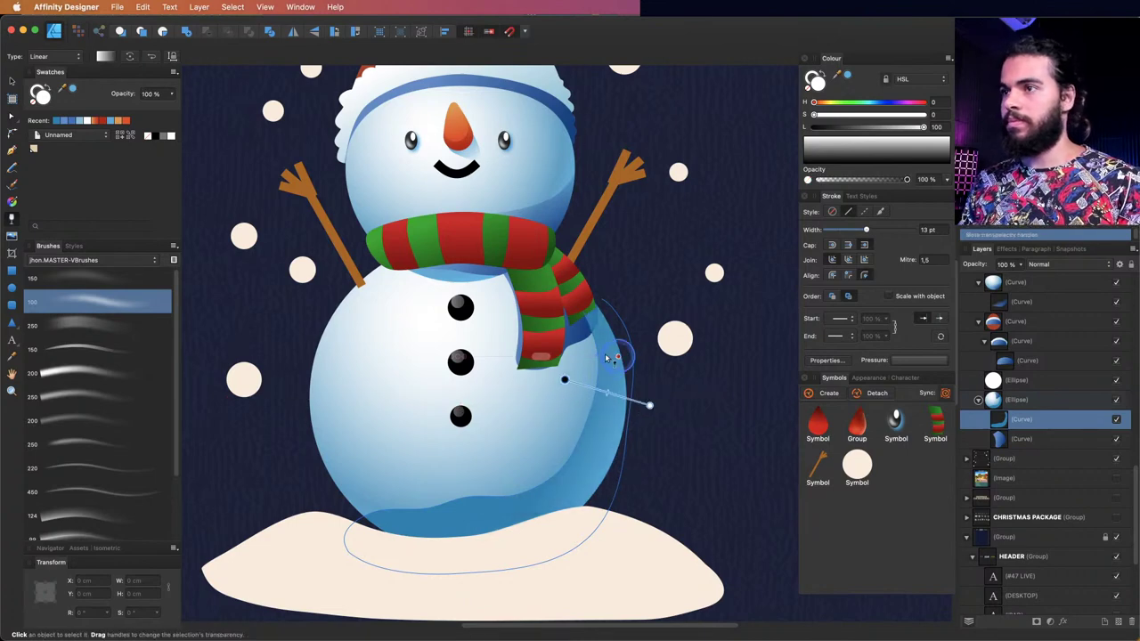
- Copy the body ellipse's white-to-blue gradient style onto the snow mound beneath the snowman
key(z)
alt+click(614, 310)
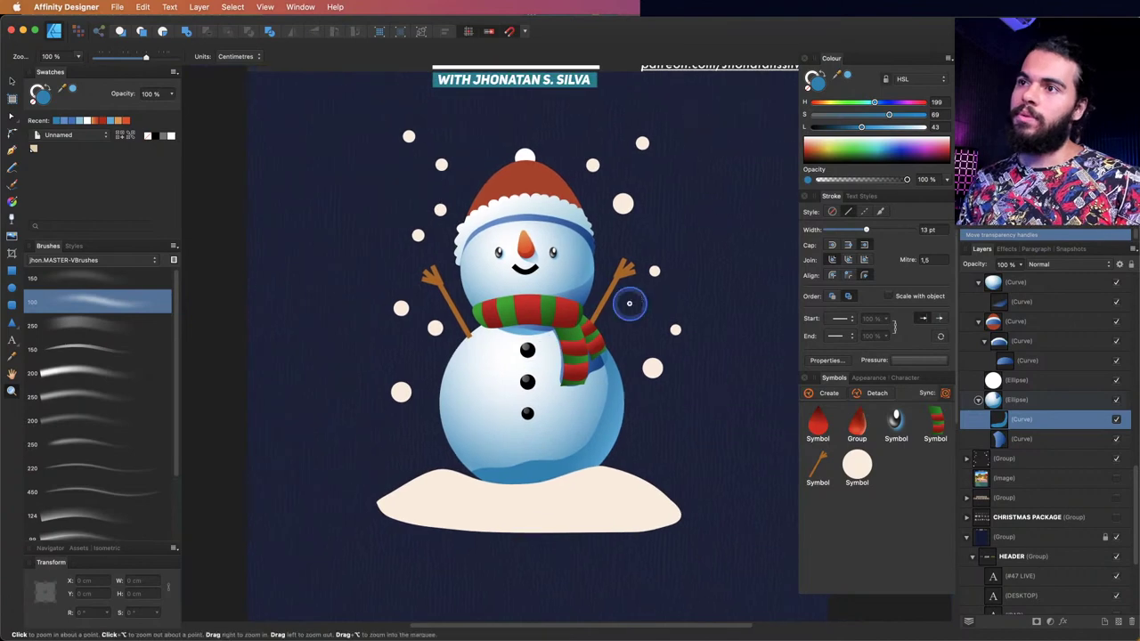
drag(580, 200, 604, 209)
scroll(595, 275, up, 1)
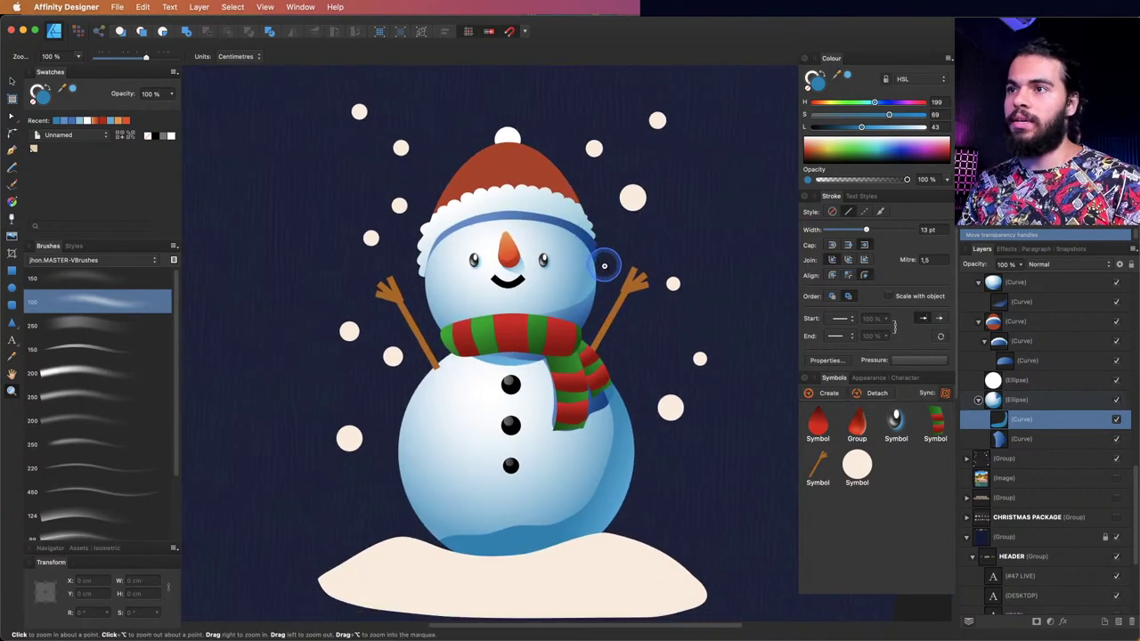
scroll(561, 276, up, 3)
scroll(555, 276, down, 1)
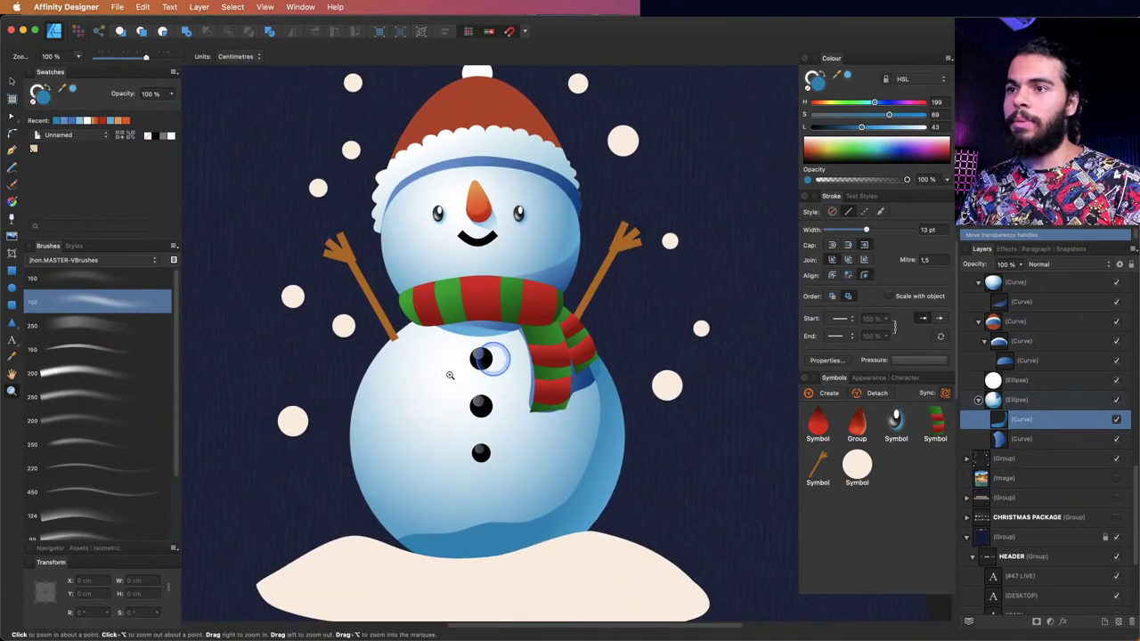
key(v)
click(421, 384)
drag(448, 388, 422, 401)
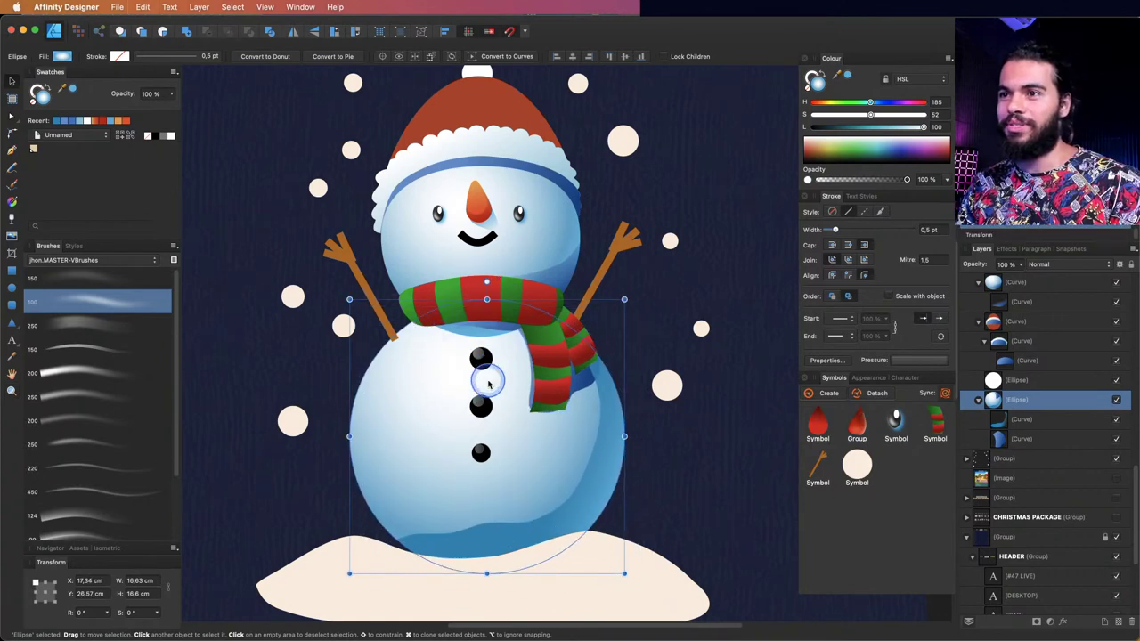
scroll(491, 372, down, 2)
key(space)
scroll(511, 398, down, 2)
click(547, 534)
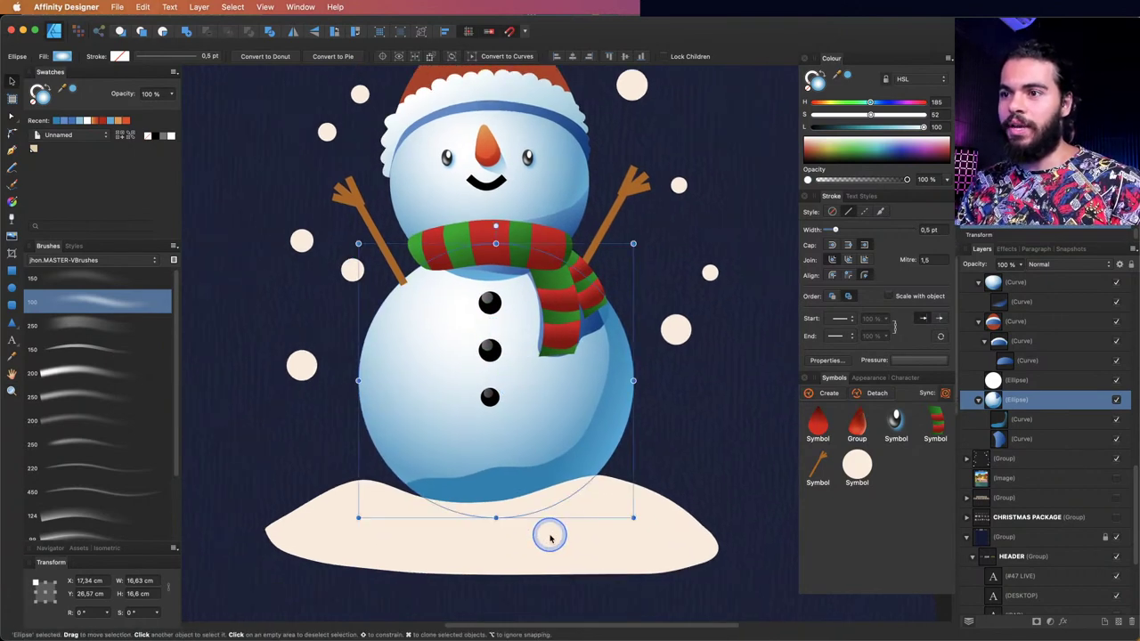
key(super+shift+v)
- Select the red hat shape above the furry brim to edit its fill colour
key(z)
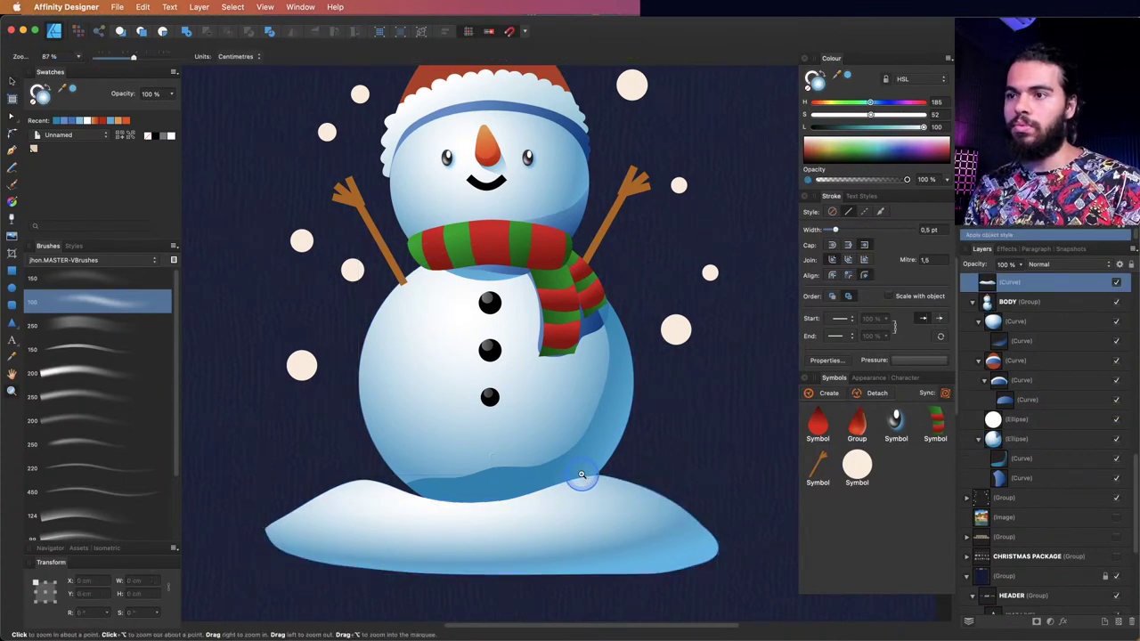
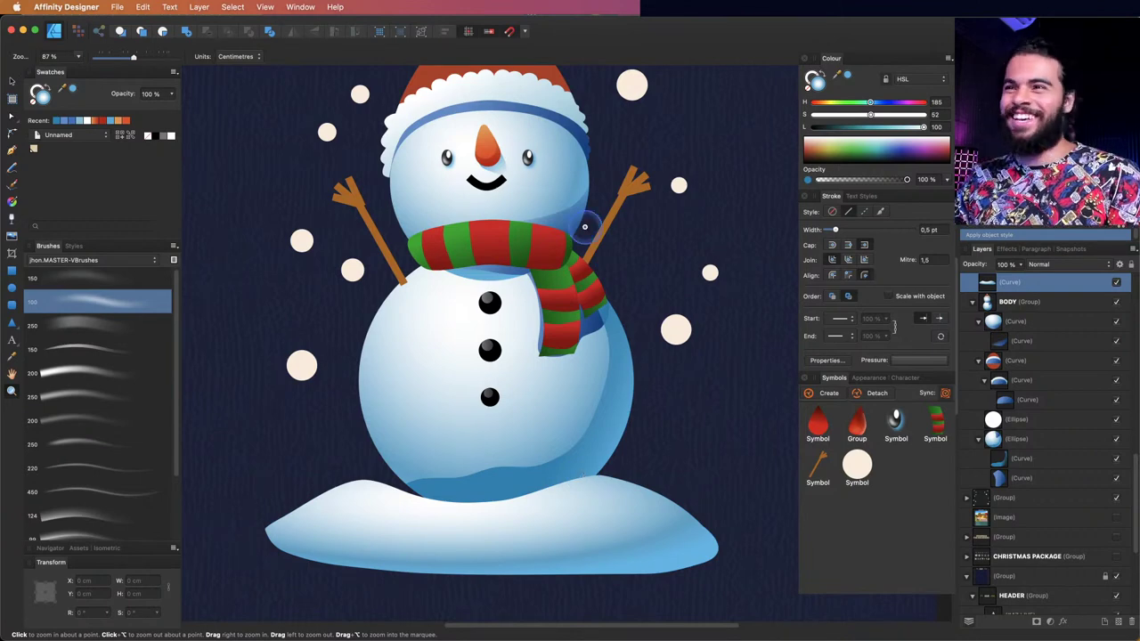
scroll(585, 226, up, 4)
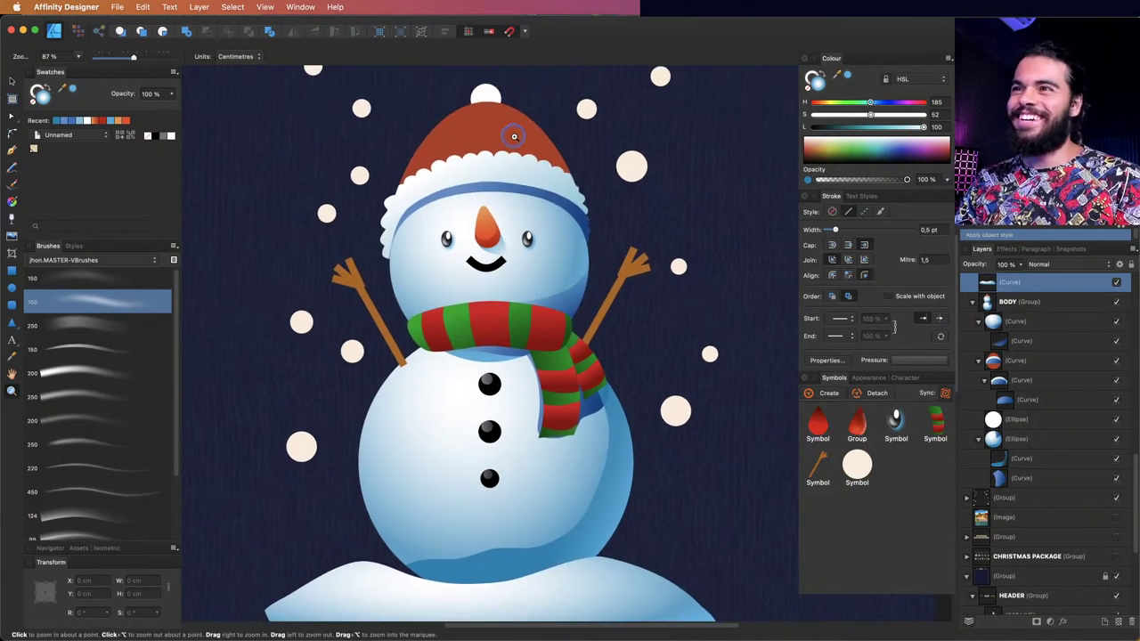
drag(514, 136, 624, 305)
key(v)
click(614, 283)
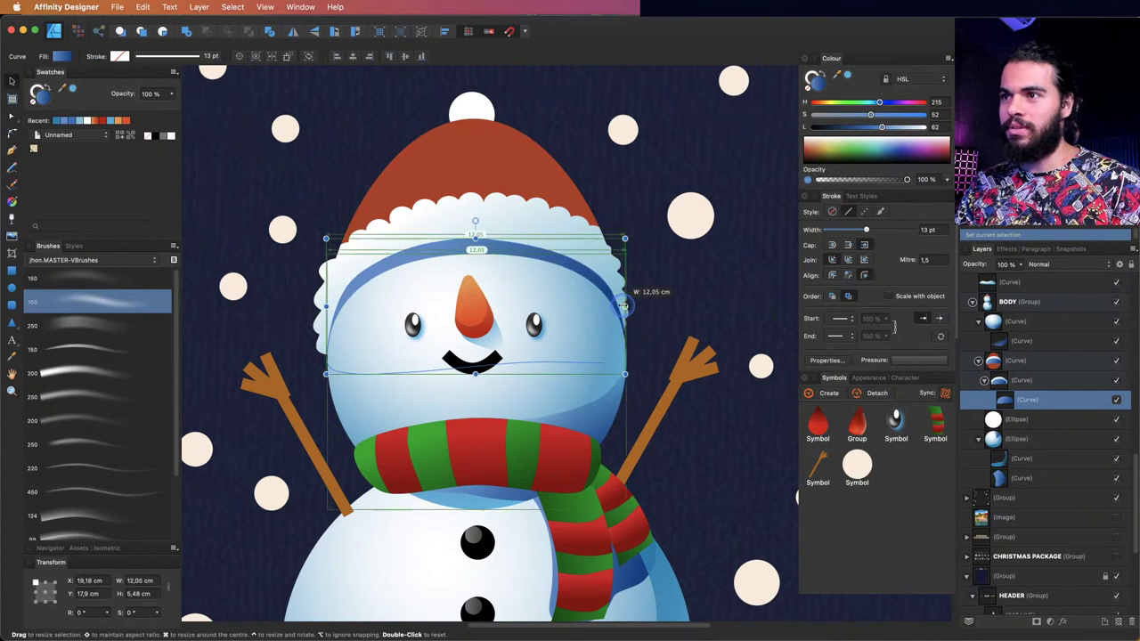
scroll(496, 184, up, 2)
click(496, 178)
key(z)
click(468, 178)
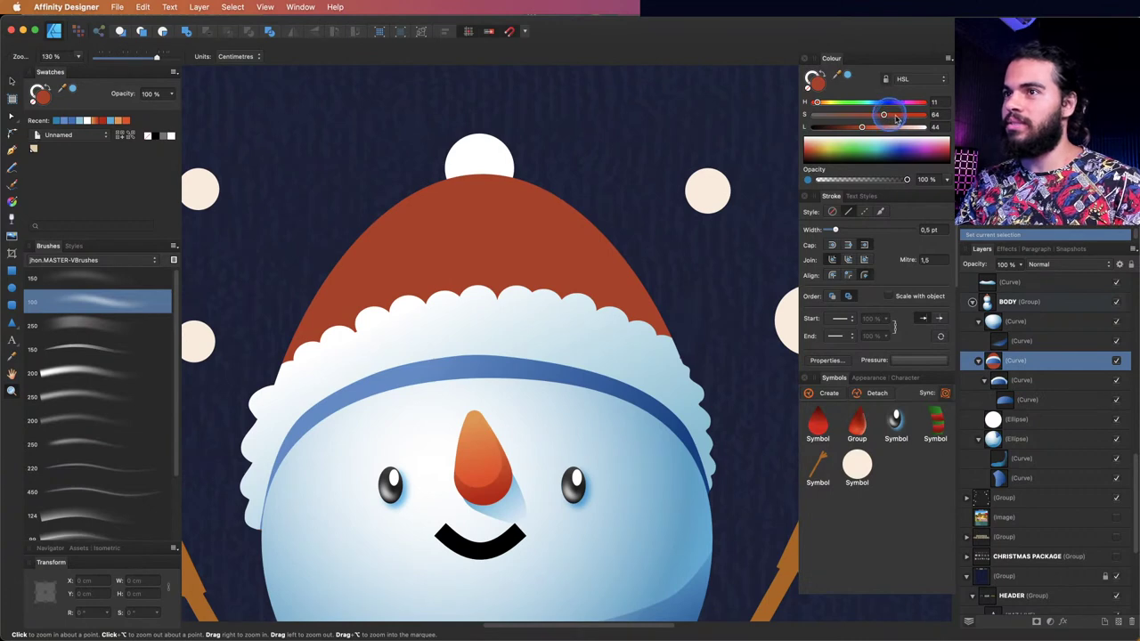
- Apply a linear gradient to the red hat from its peak toward its lower right, ending in dark red (H 11, S 100, L 25)
key(g)
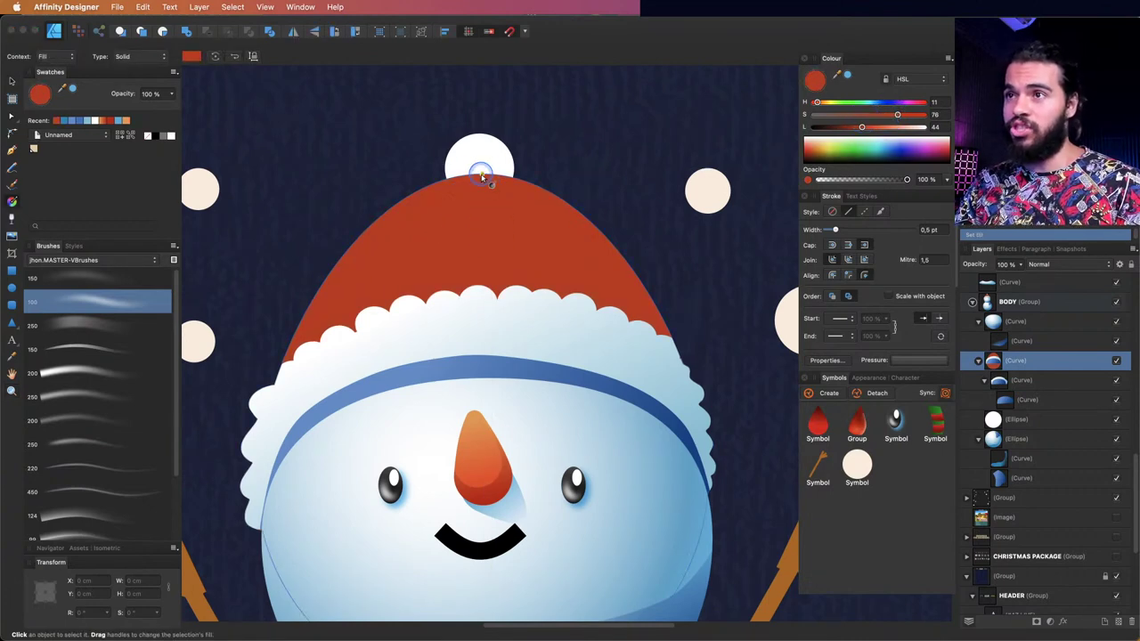
mouse_move(481, 177)
mouse_down()
mouse_move(565, 315)
mouse_move(540, 322)
mouse_move(576, 335)
mouse_up()
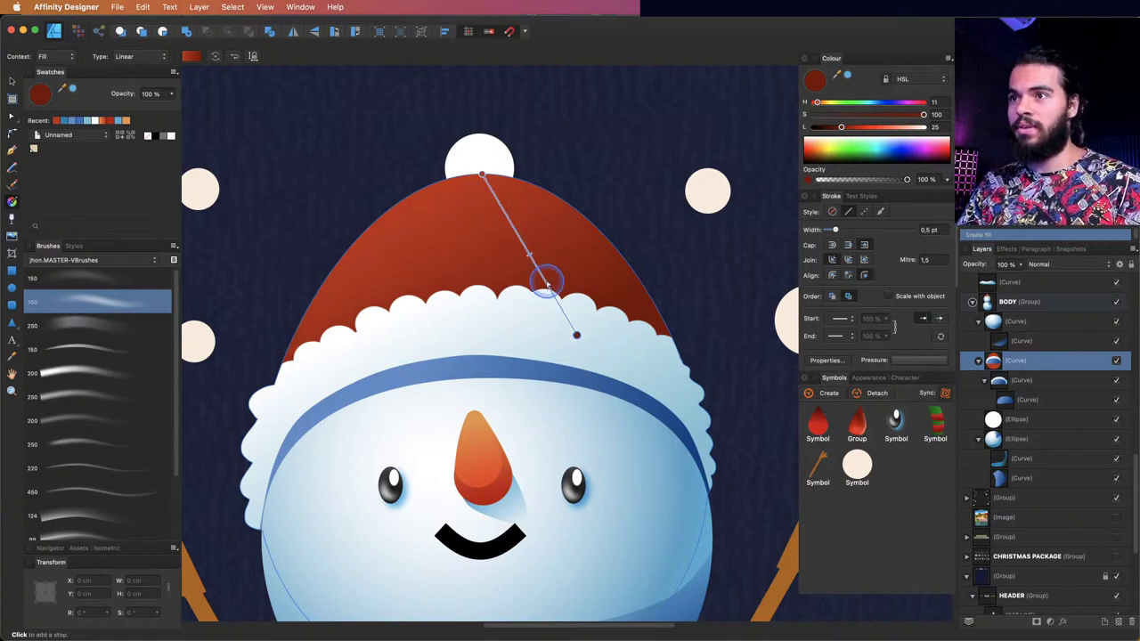
- Choose the jhon.CHARCOAL vector brush from the jhon.TEXTURES-vector brush set
key(z)
scroll(463, 259, up, 1)
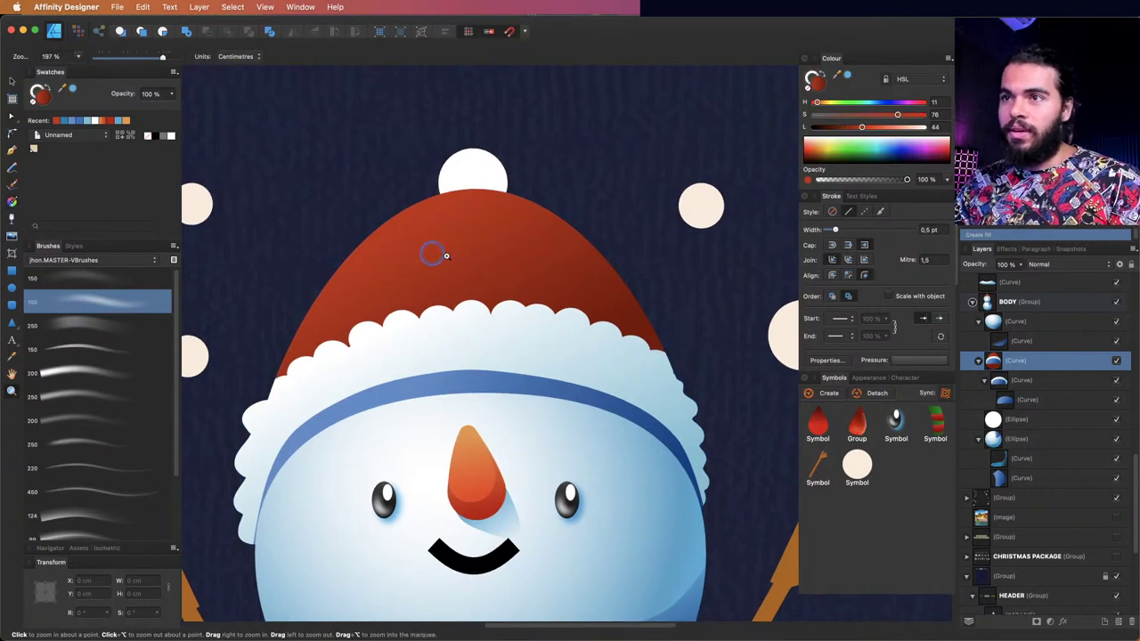
scroll(431, 255, up, 2)
key(b)
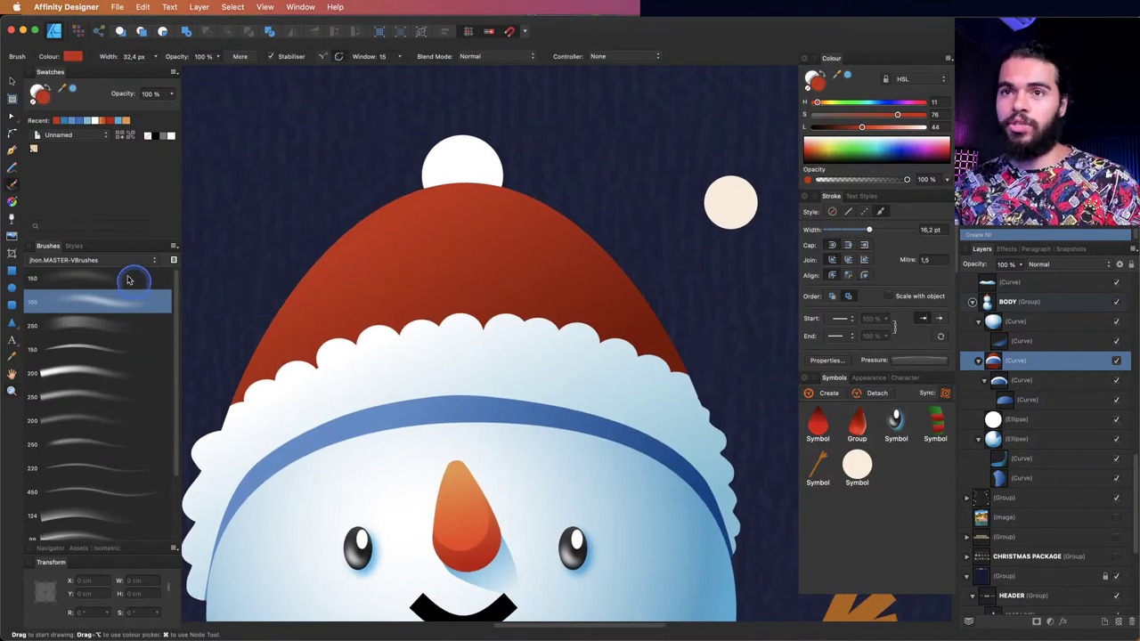
scroll(177, 330, down, 3)
scroll(181, 312, up, 3)
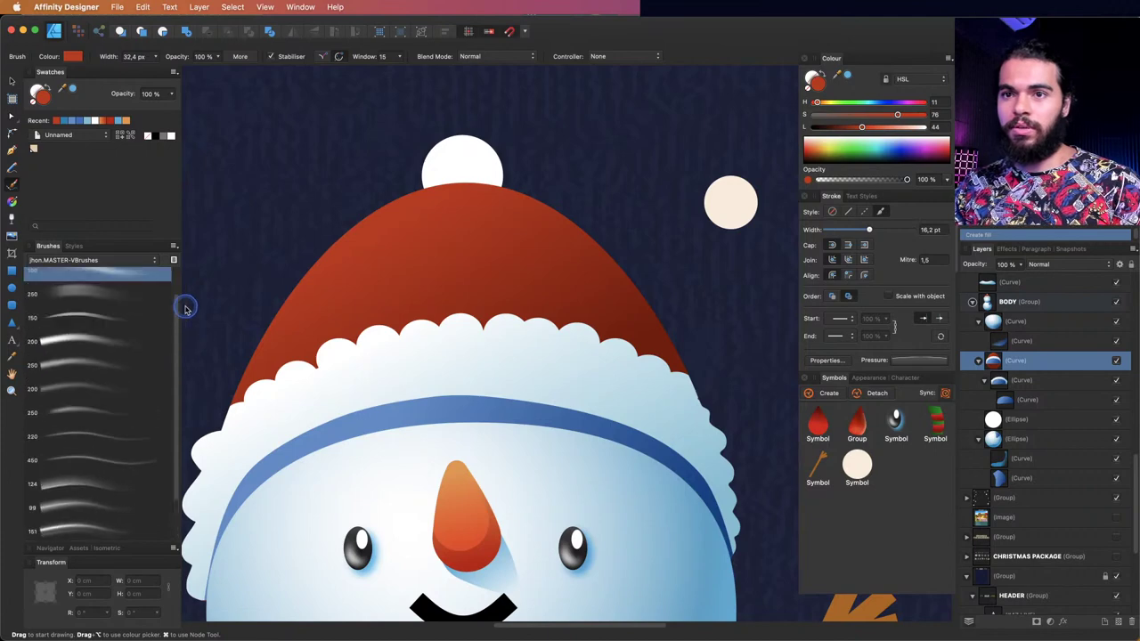
click(128, 261)
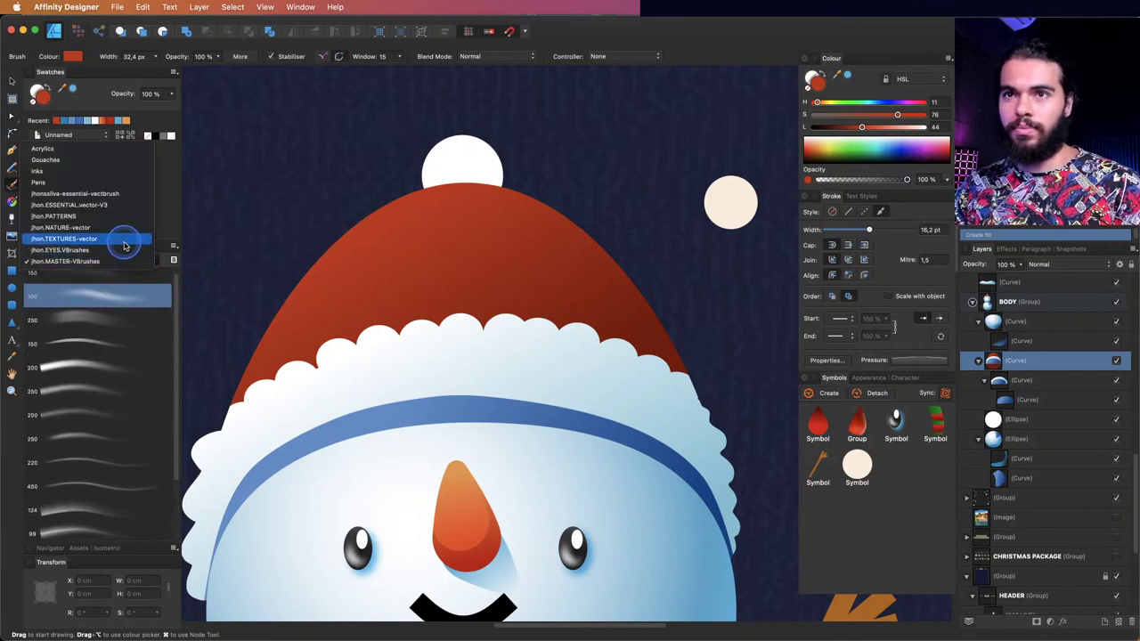
click(121, 239)
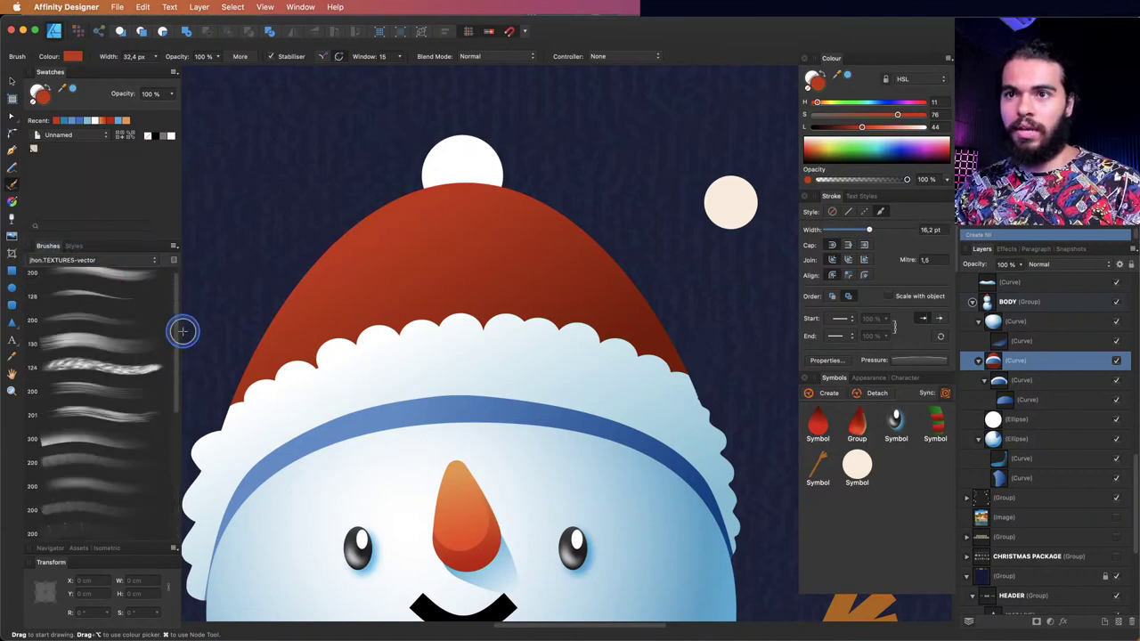
drag(176, 323, 177, 437)
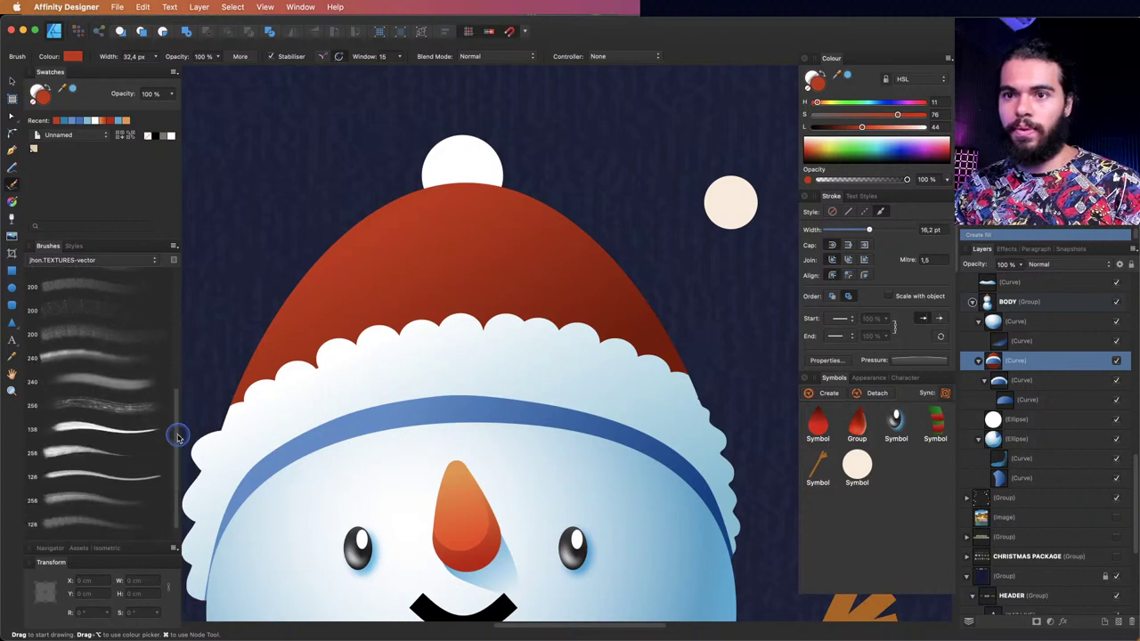
click(126, 482)
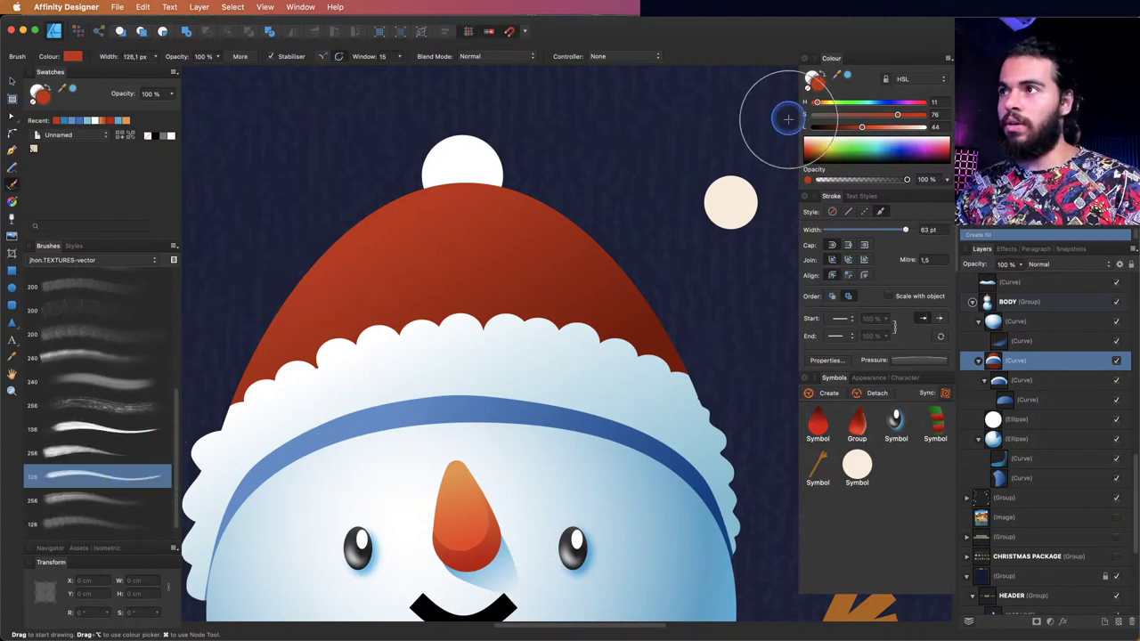
mouse_move(400, 305)
mouse_down()
mouse_move(319, 336)
mouse_move(386, 229)
mouse_move(429, 199)
mouse_move(446, 204)
mouse_move(349, 300)
mouse_up()
scroll(348, 300, left, 3)
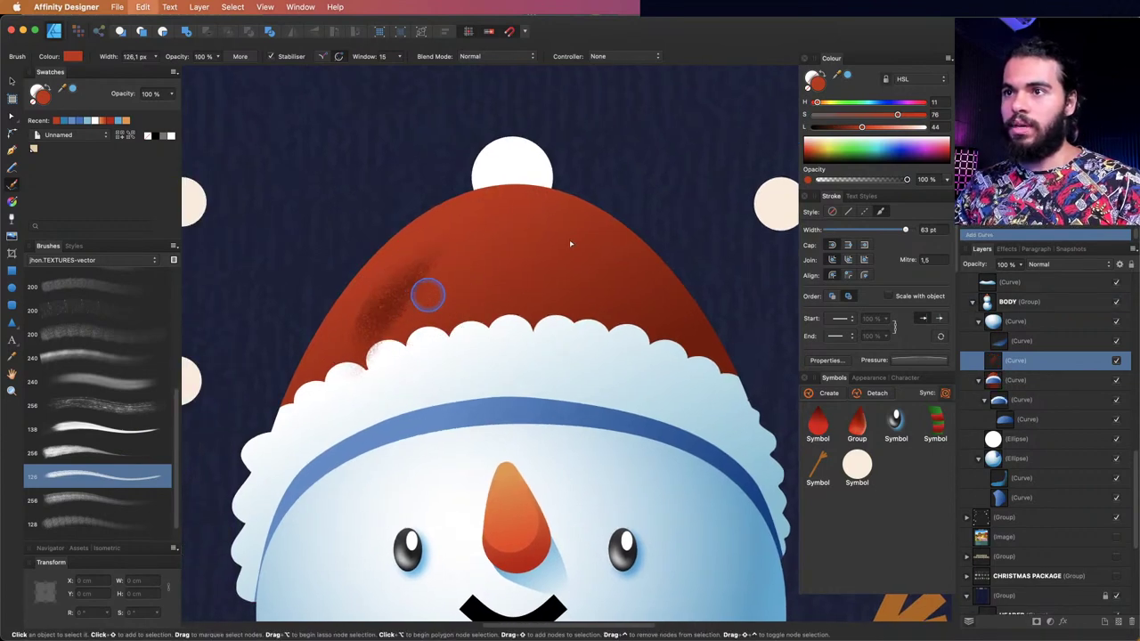
key(super+z)
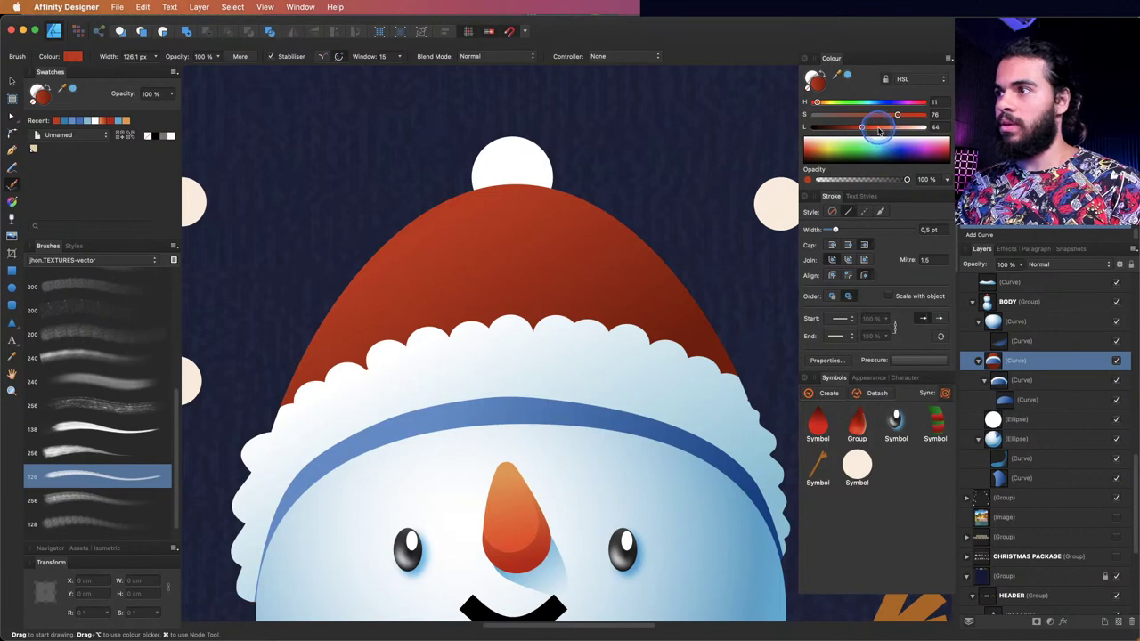
- Set the brush colour's lightness to 100, reselect the red hat curve, and enable inserting new strokes inside the selection
drag(875, 131, 918, 134)
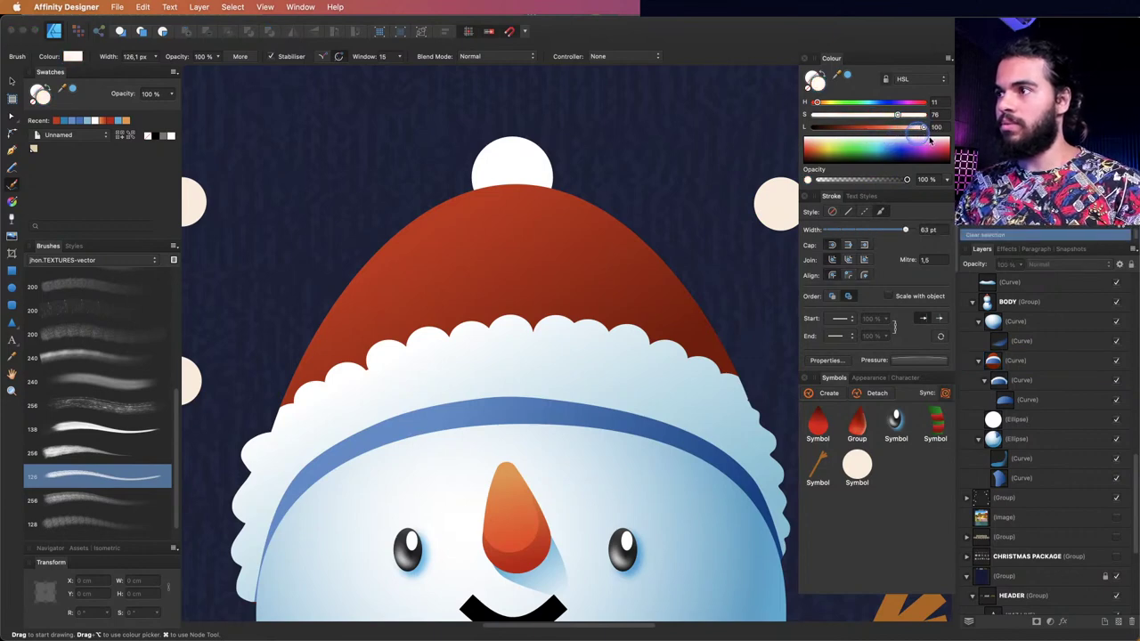
click(1005, 360)
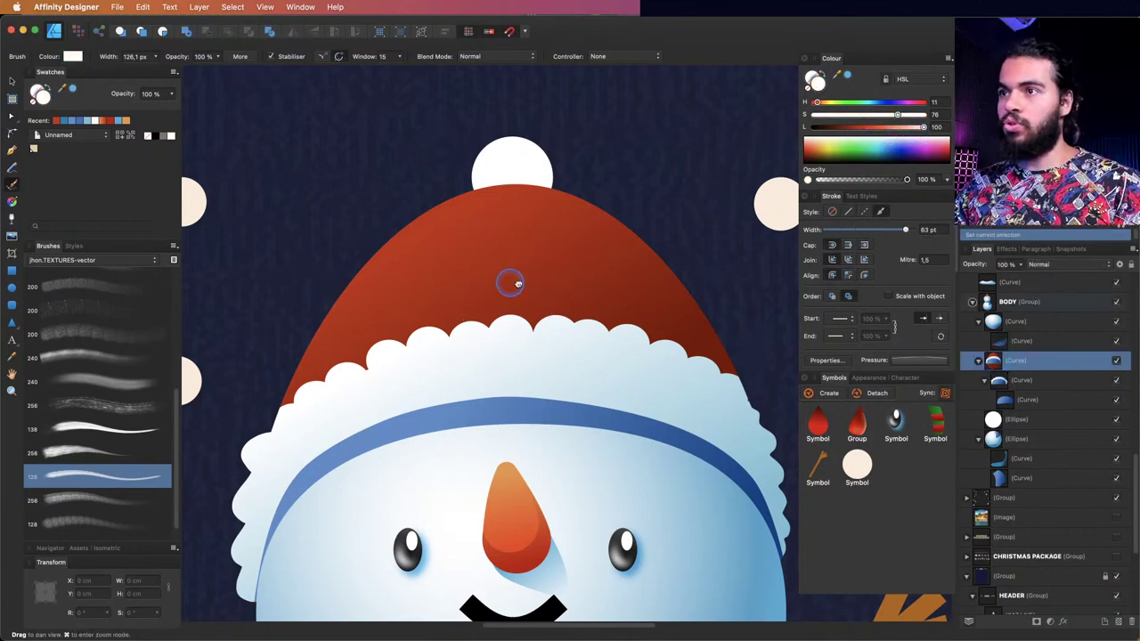
scroll(509, 280, left, 2)
scroll(517, 285, down, 1)
key(v)
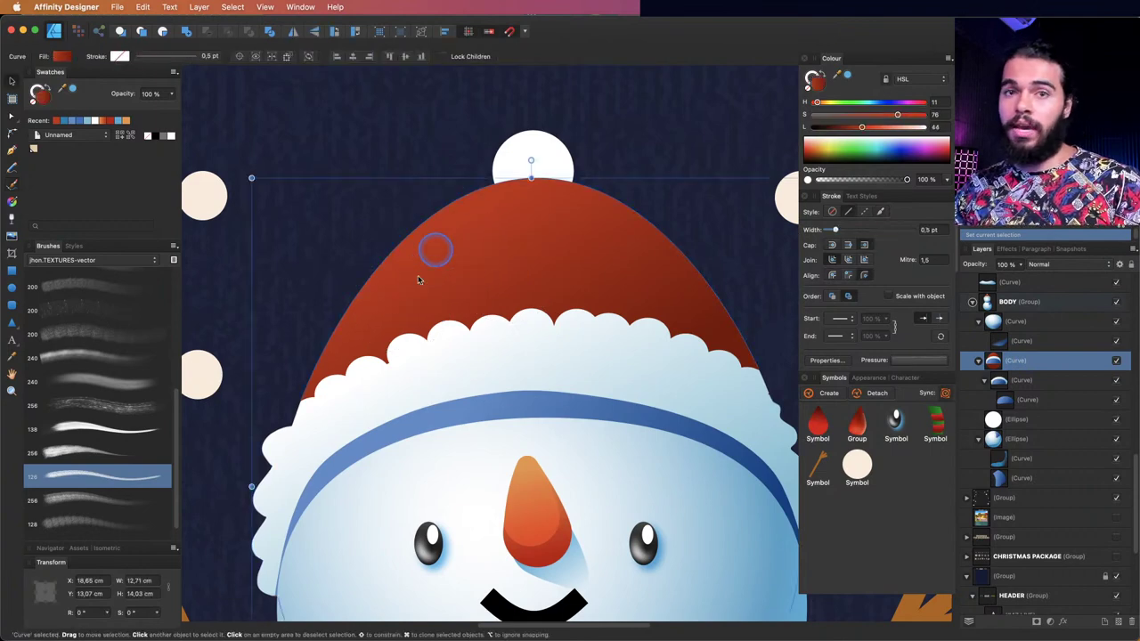
scroll(425, 282, down, 1)
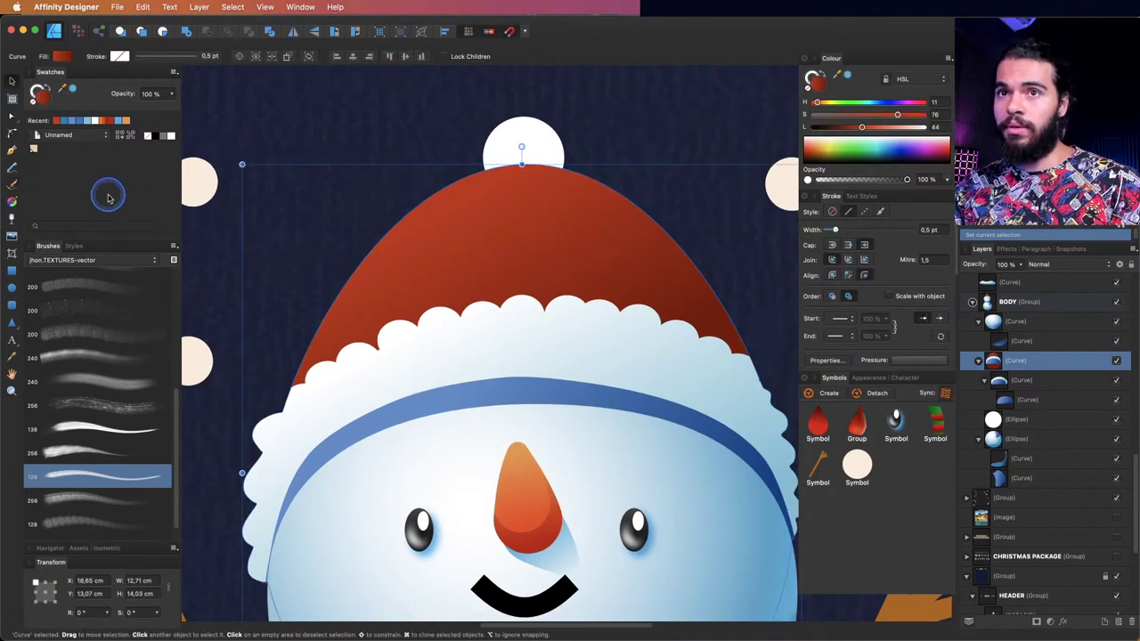
key(b)
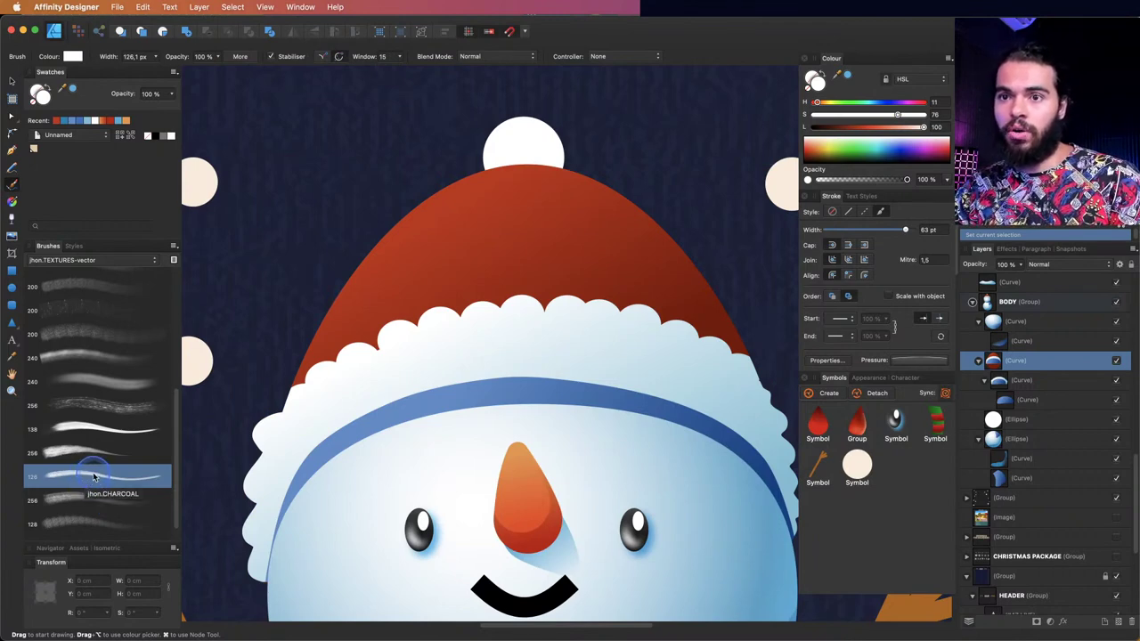
scroll(316, 155, right, 2)
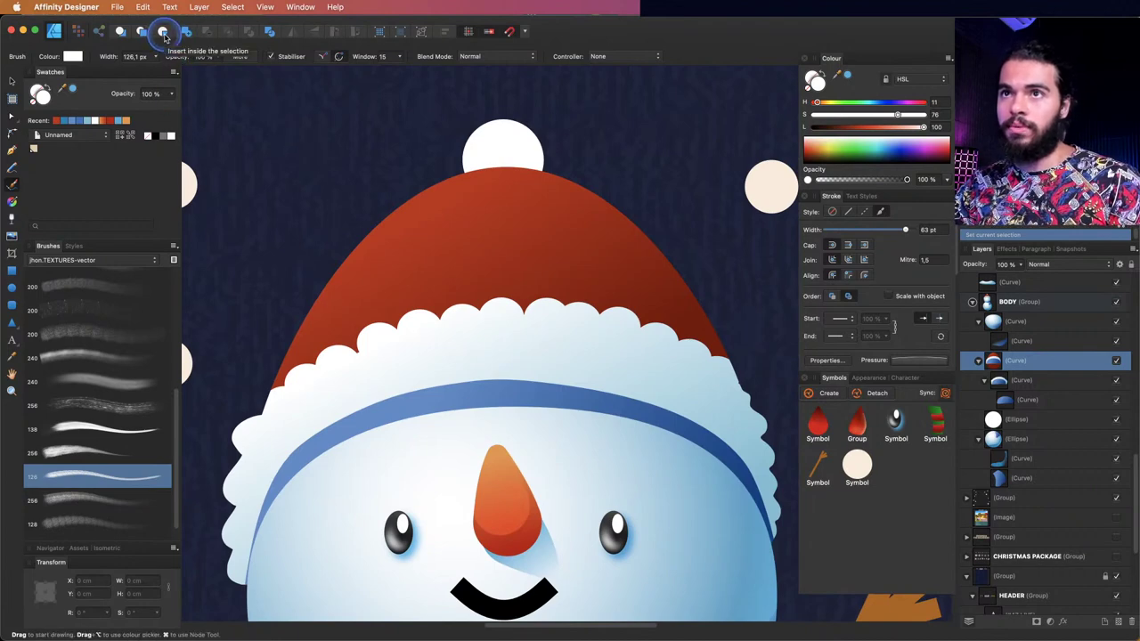
- Paint four white charcoal stripes inside the hat, each running from the fur trim up toward the pompom
mouse_move(331, 349)
mouse_down()
mouse_move(357, 277)
mouse_move(430, 173)
mouse_move(456, 223)
mouse_move(445, 294)
mouse_up()
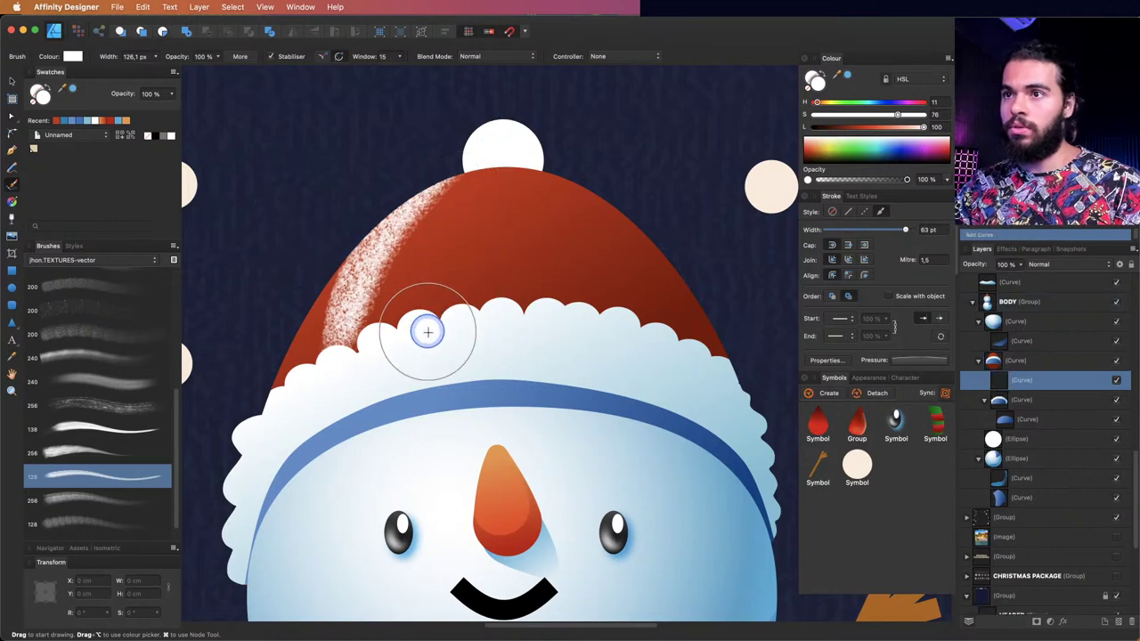
drag(428, 331, 488, 183)
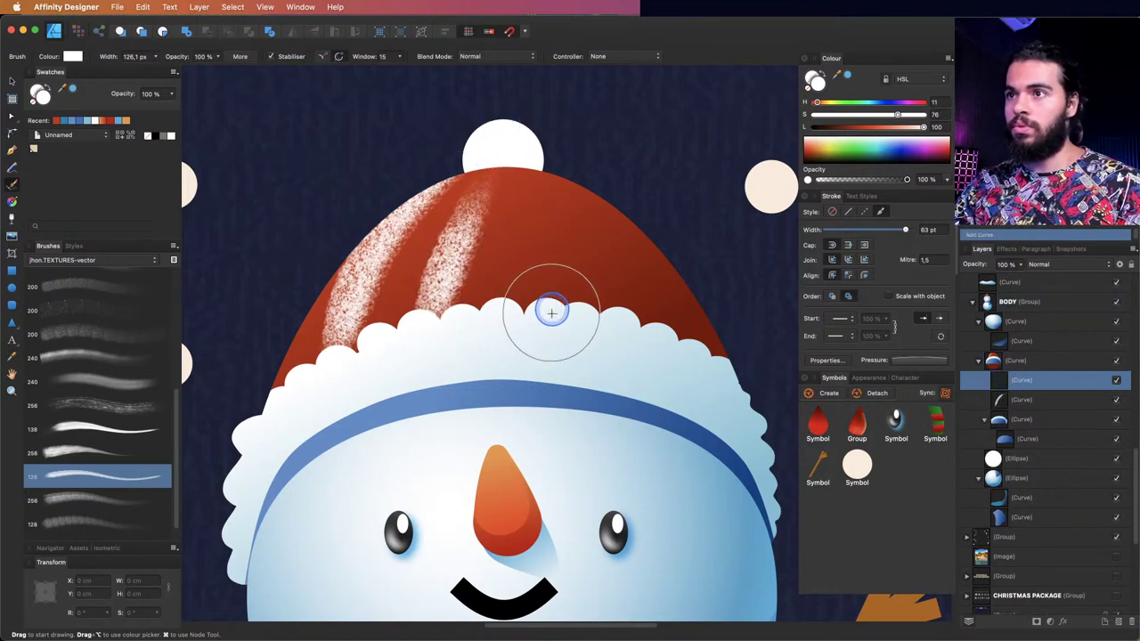
mouse_move(549, 307)
mouse_down()
mouse_move(532, 178)
mouse_move(502, 145)
mouse_up()
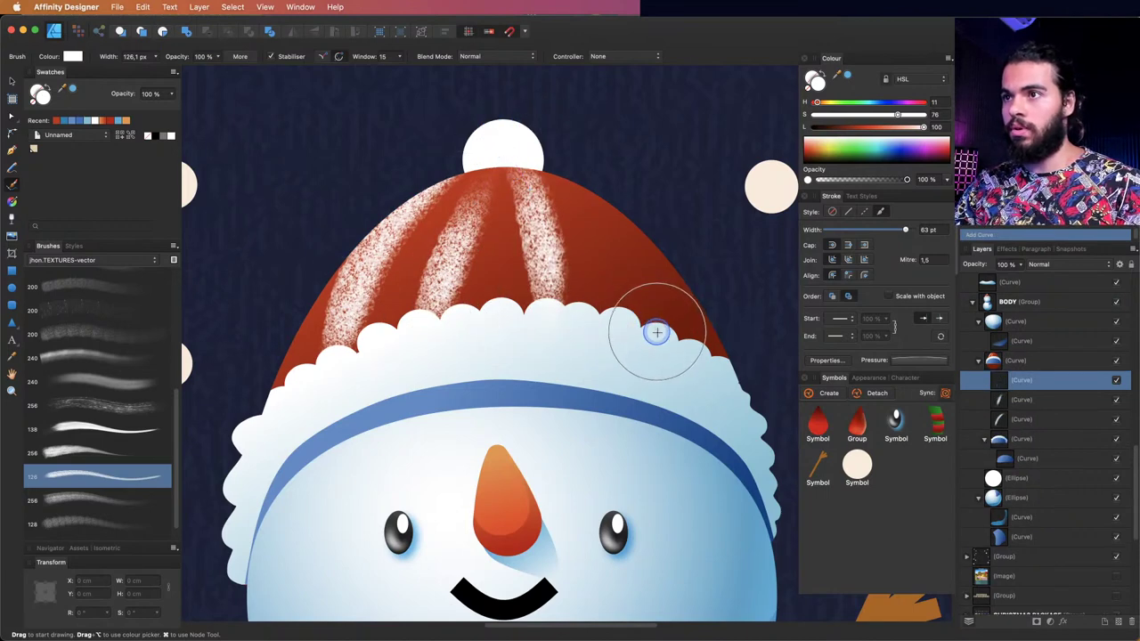
mouse_move(656, 332)
mouse_down()
mouse_move(651, 284)
mouse_move(552, 158)
mouse_up()
- Extend the upper end of the second hat stripe from the left so it reaches the base of the pompom
key(z)
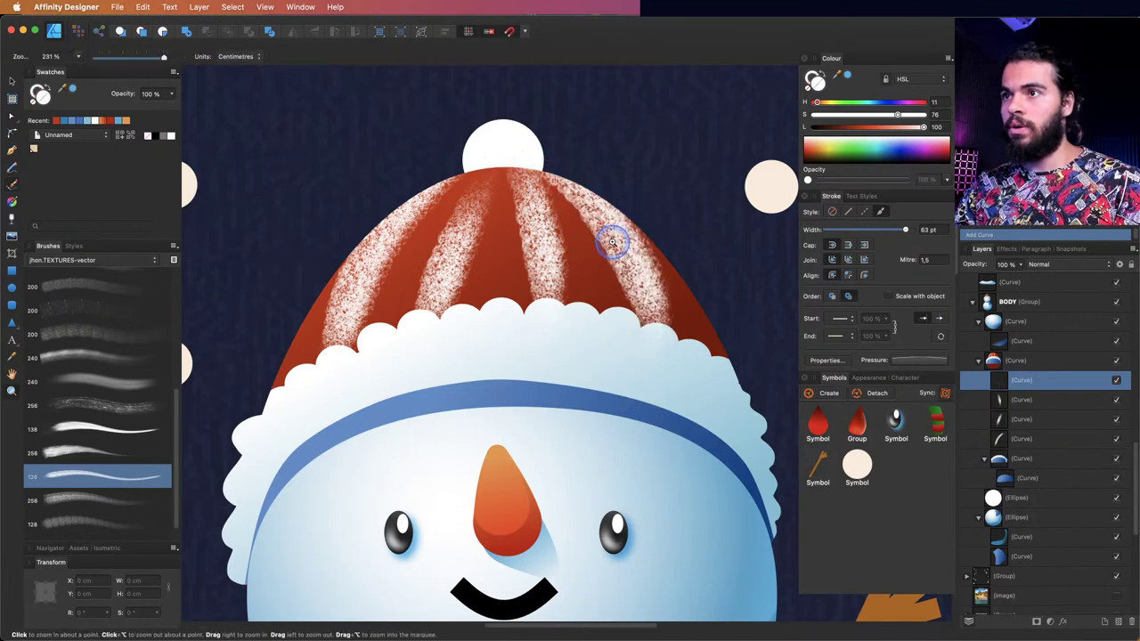
alt+click(613, 241)
click(601, 281)
click(573, 209)
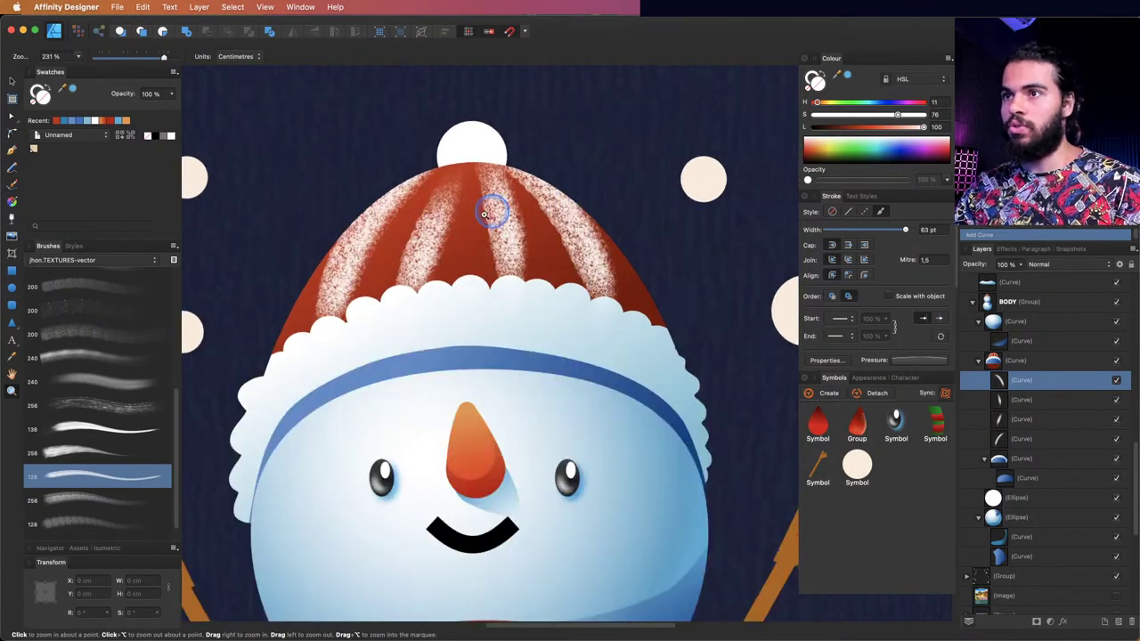
key(a)
click(441, 210)
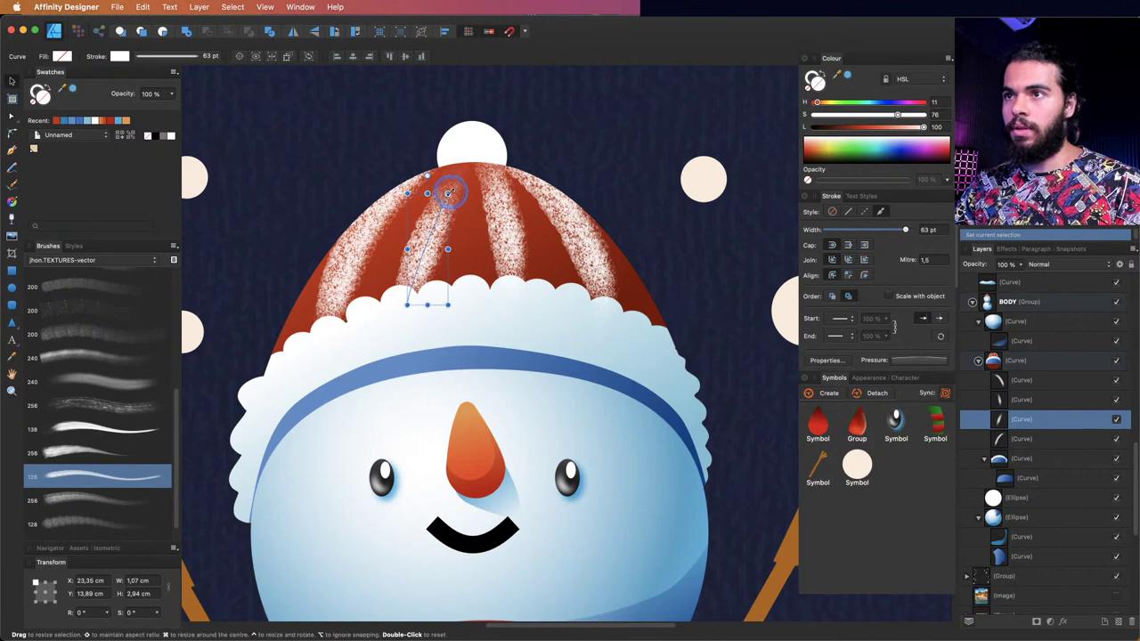
drag(455, 156, 459, 157)
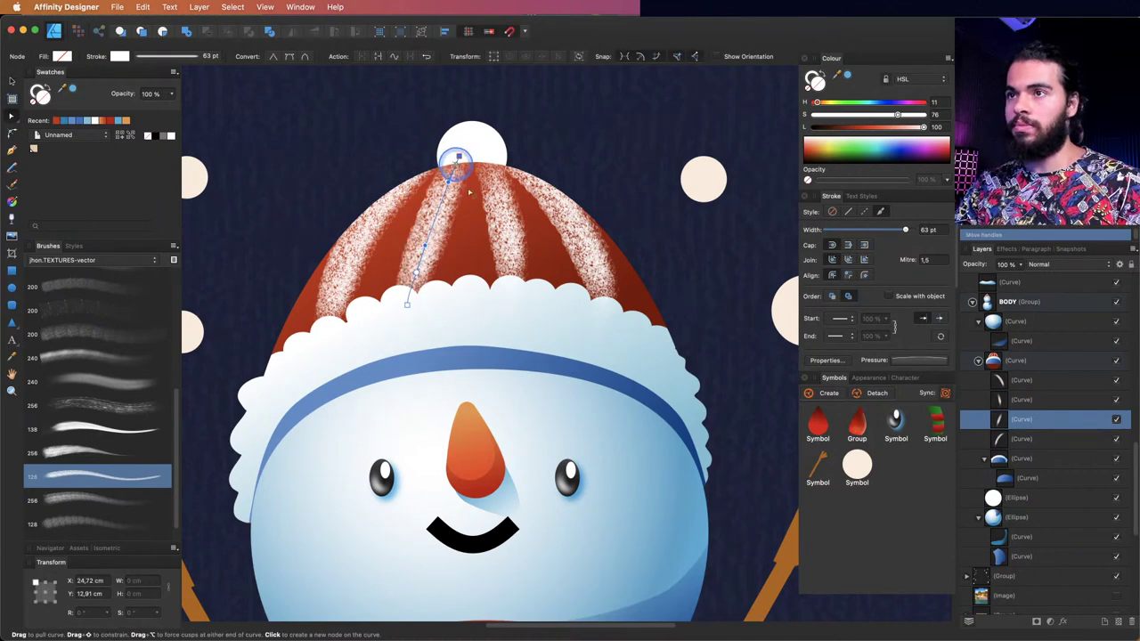
- Select all four charcoal stripe curves of the hat and set their blend mode to Overlay
scroll(459, 178, left, 3)
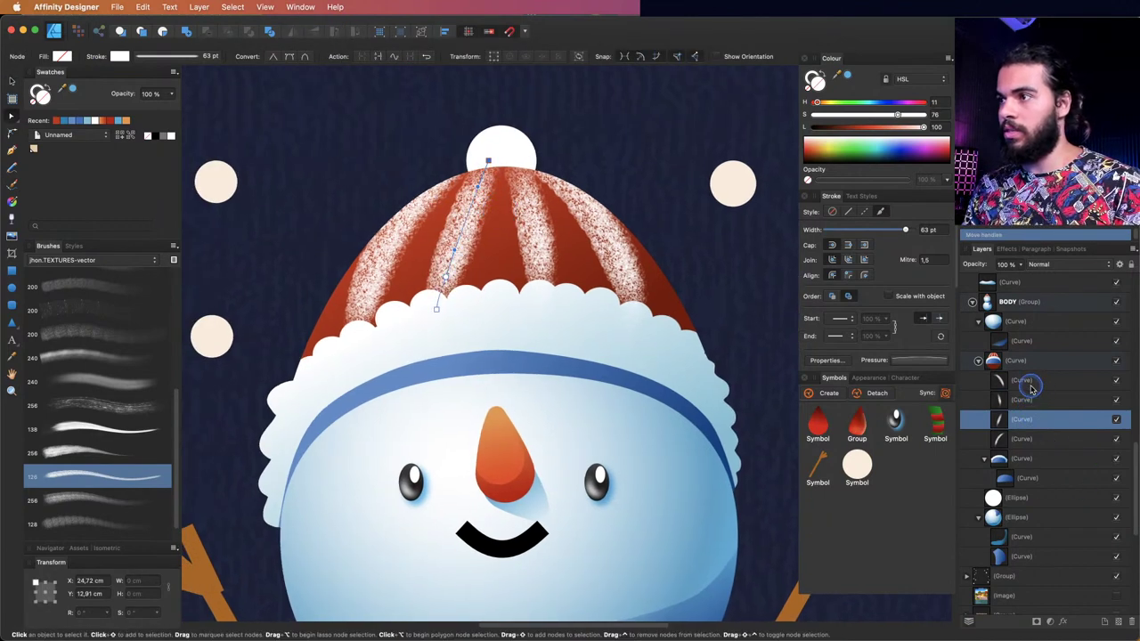
shift+click(1025, 381)
shift+click(1025, 439)
drag(659, 317, 639, 308)
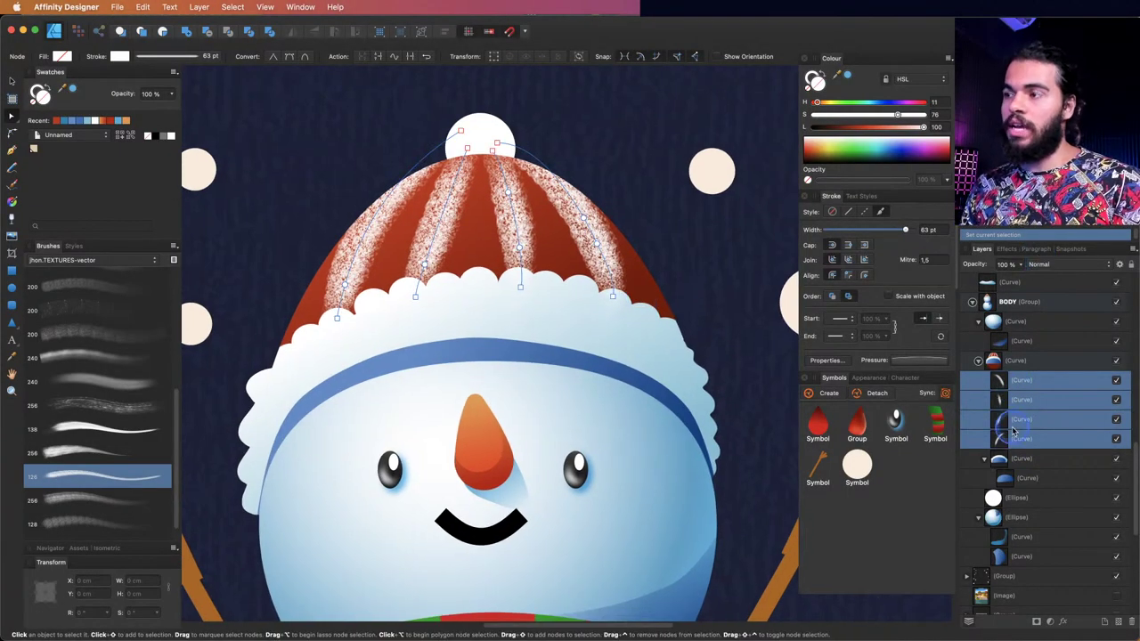
click(1045, 266)
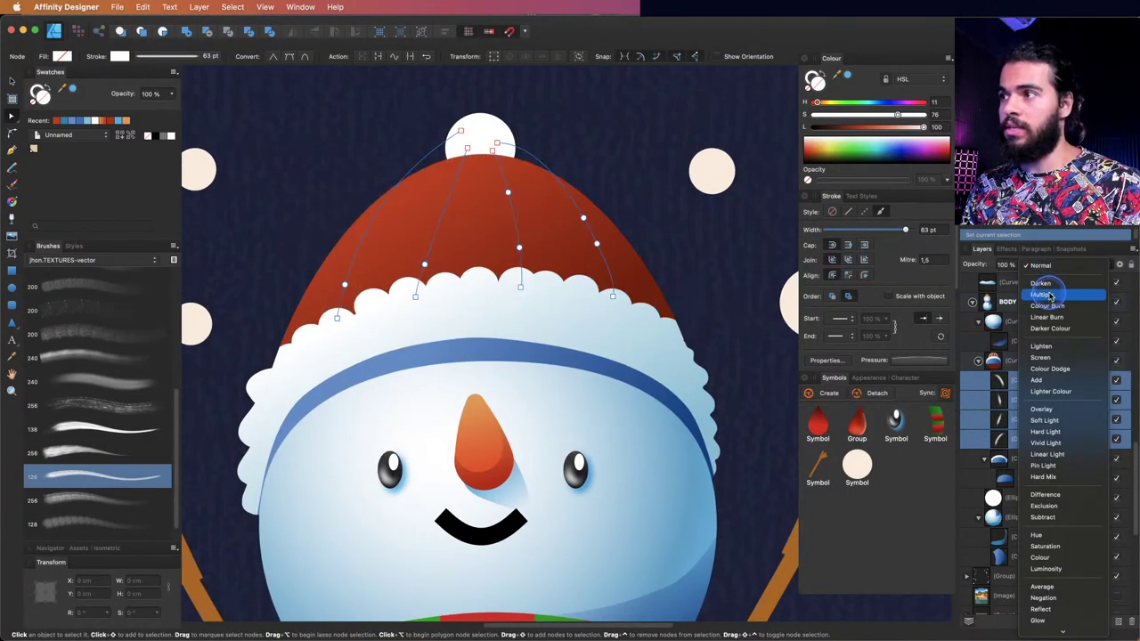
click(1066, 412)
- Select the leftmost red stripe of the scarf's neck band and ready the Vector Brush to insert strokes inside it
key(z)
scroll(543, 235, down, 6)
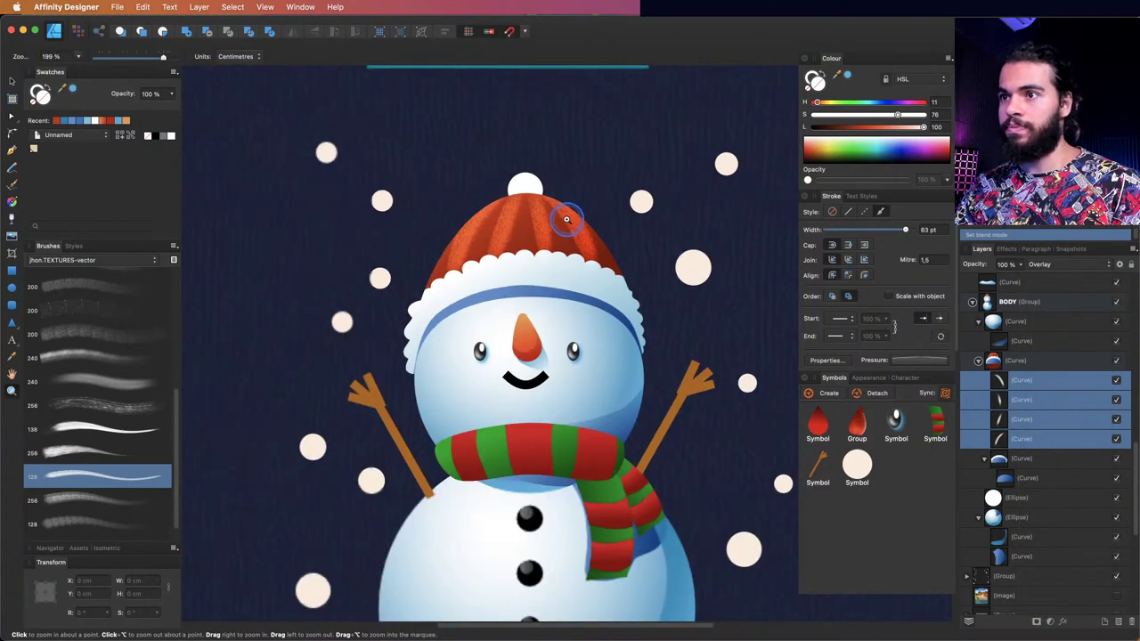
scroll(576, 224, up, 5)
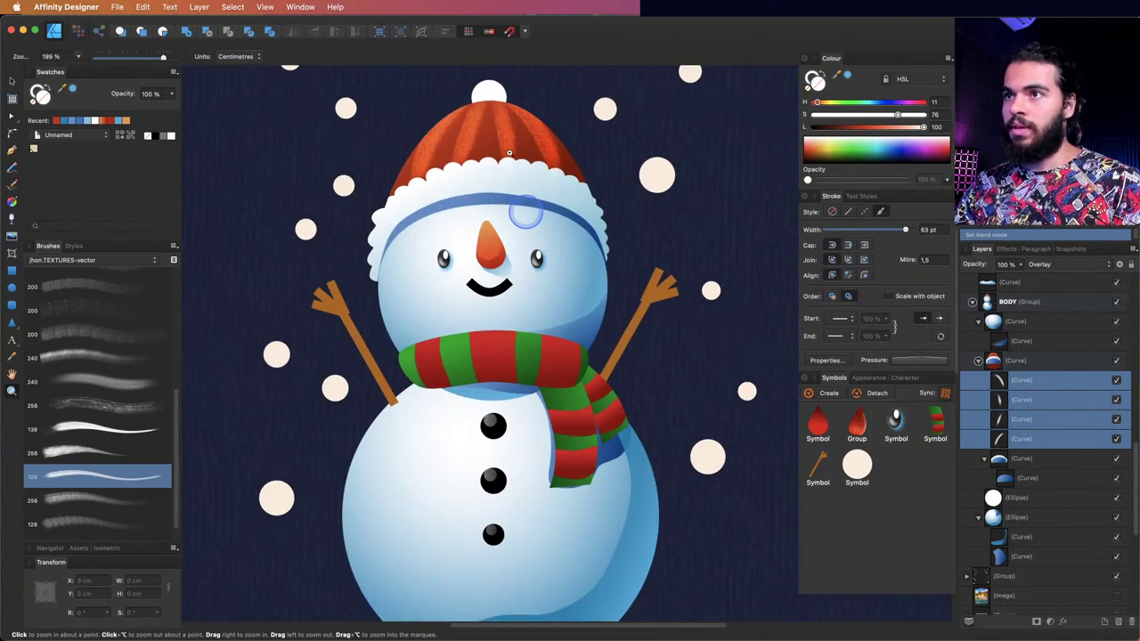
scroll(533, 157, up, 5)
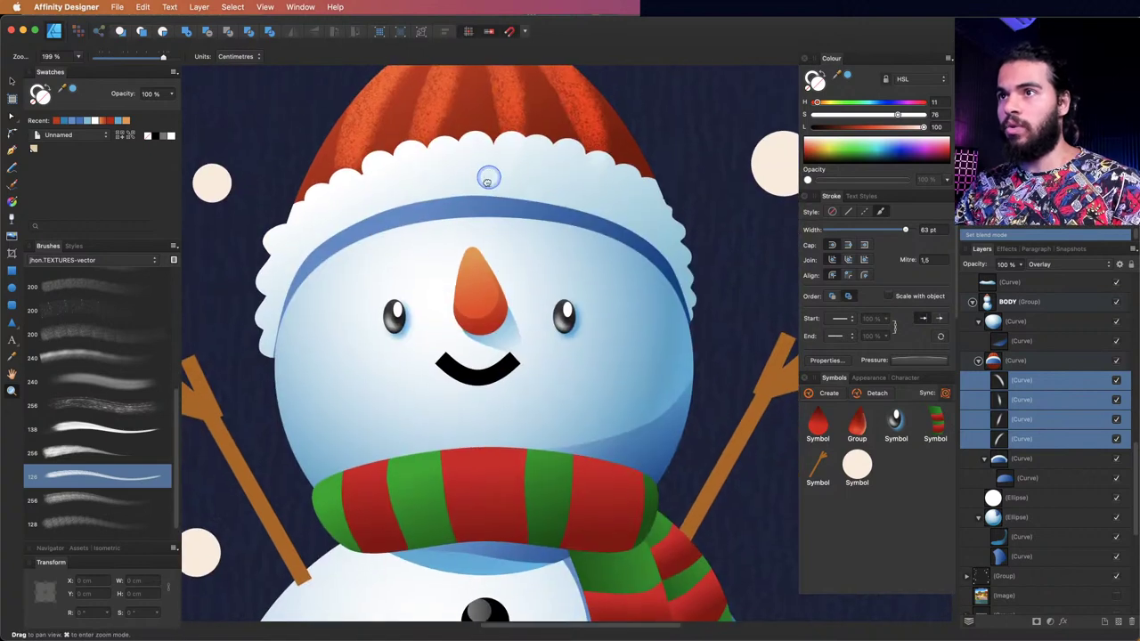
drag(437, 432, 438, 397)
scroll(374, 420, down, 3)
key(v)
click(374, 421)
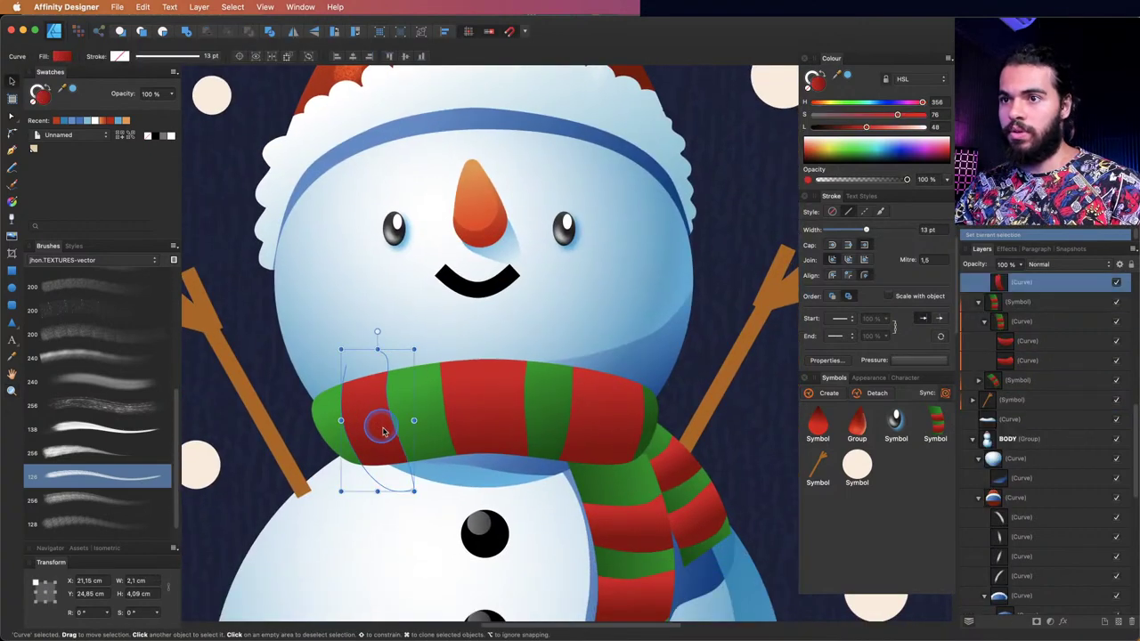
scroll(410, 392, down, 1)
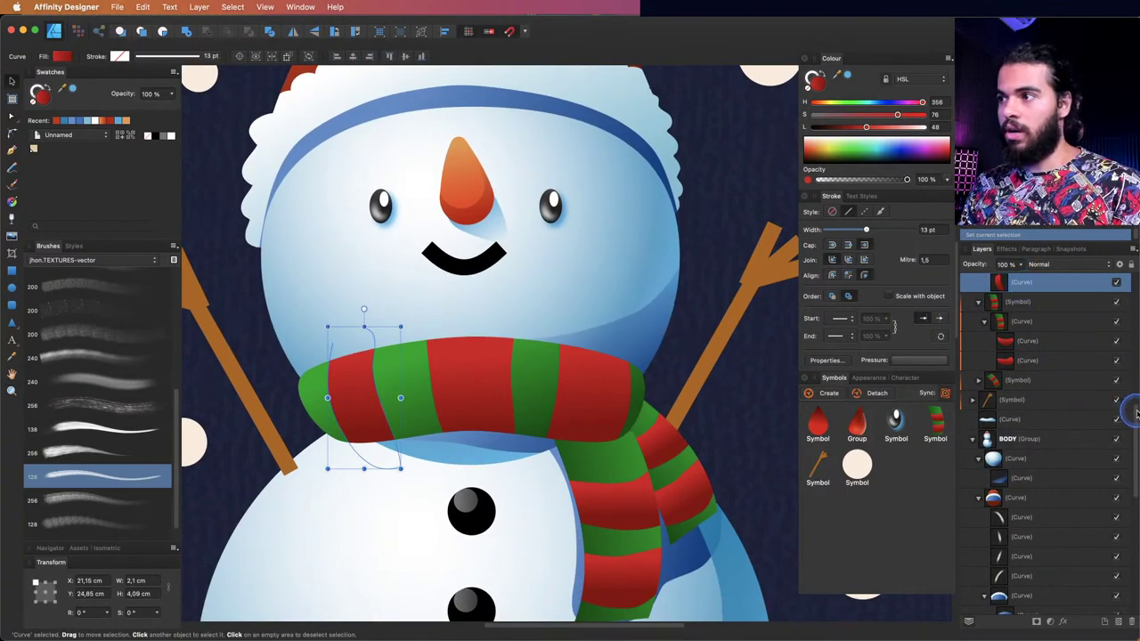
scroll(1069, 410, up, 4)
scroll(370, 368, down, 1)
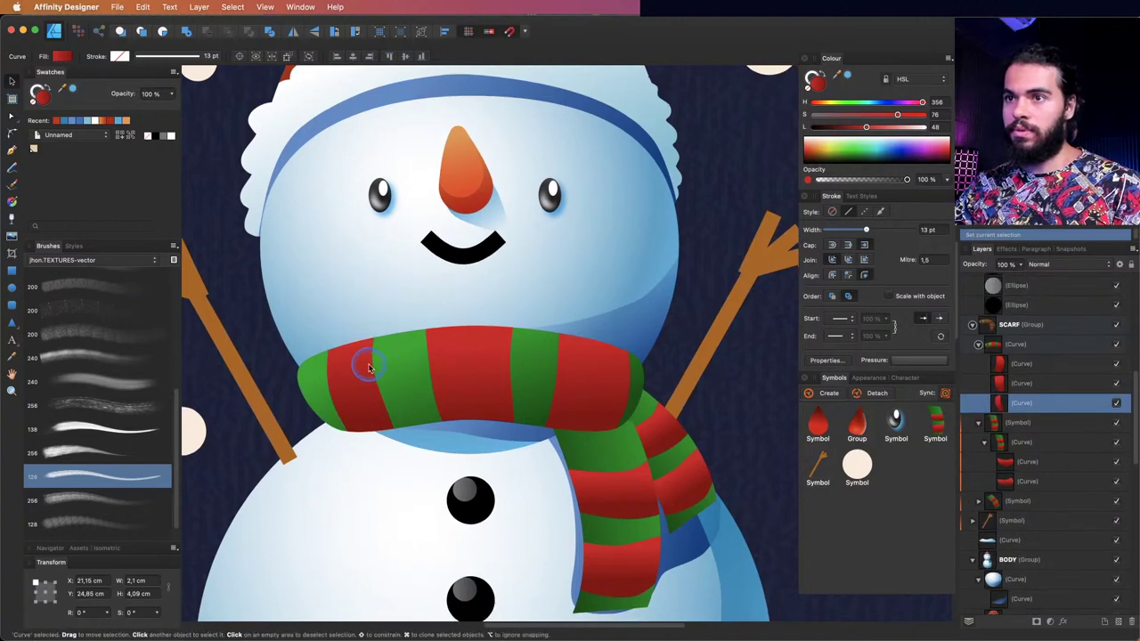
key(b)
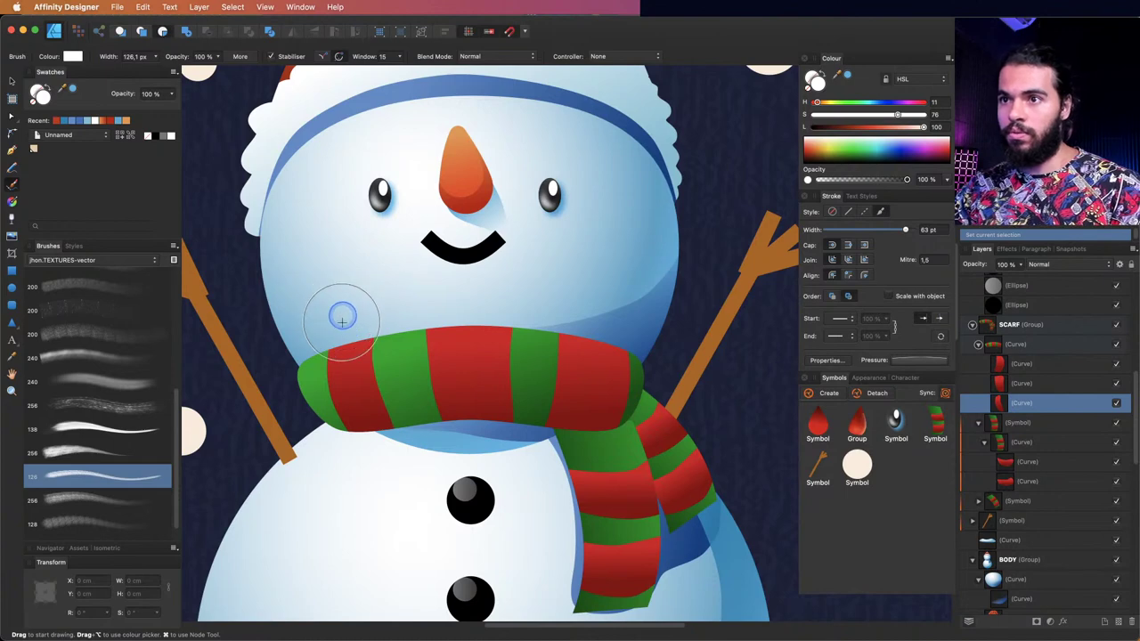
- Try to paint a white charcoal stroke inside the scarf's leftmost red stripe, and undo it
drag(372, 423, 400, 458)
key(cmd+z)
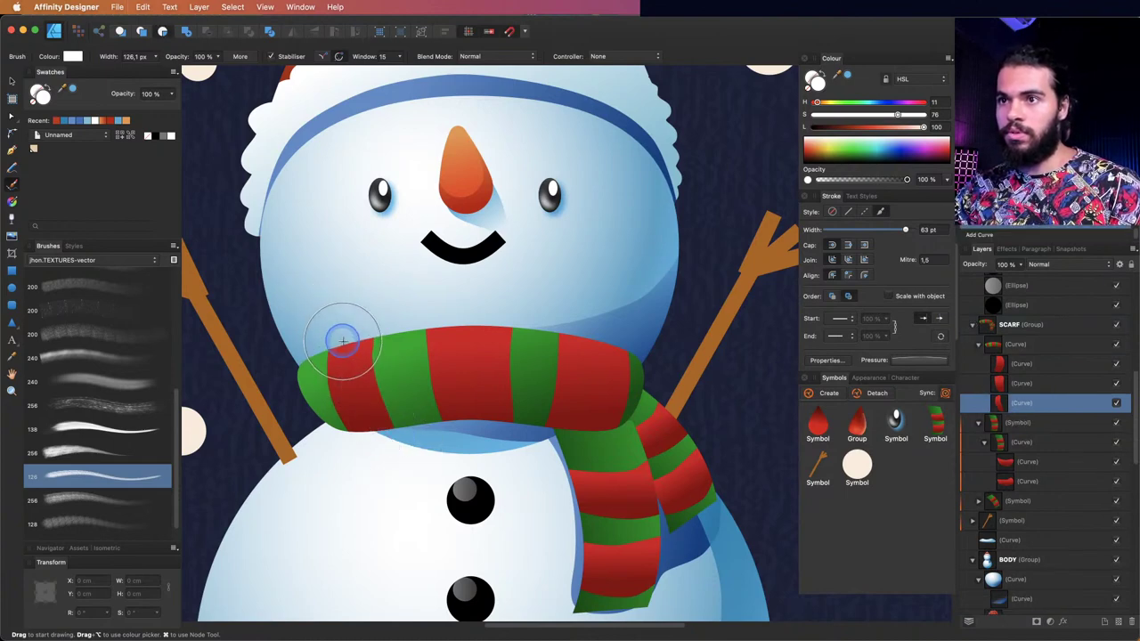
- Paint a white charcoal stroke down the left edge inside each of the three red stripes of the scarf's neck band
mouse_move(346, 338)
mouse_down()
mouse_move(350, 425)
mouse_move(368, 447)
mouse_move(374, 419)
mouse_up()
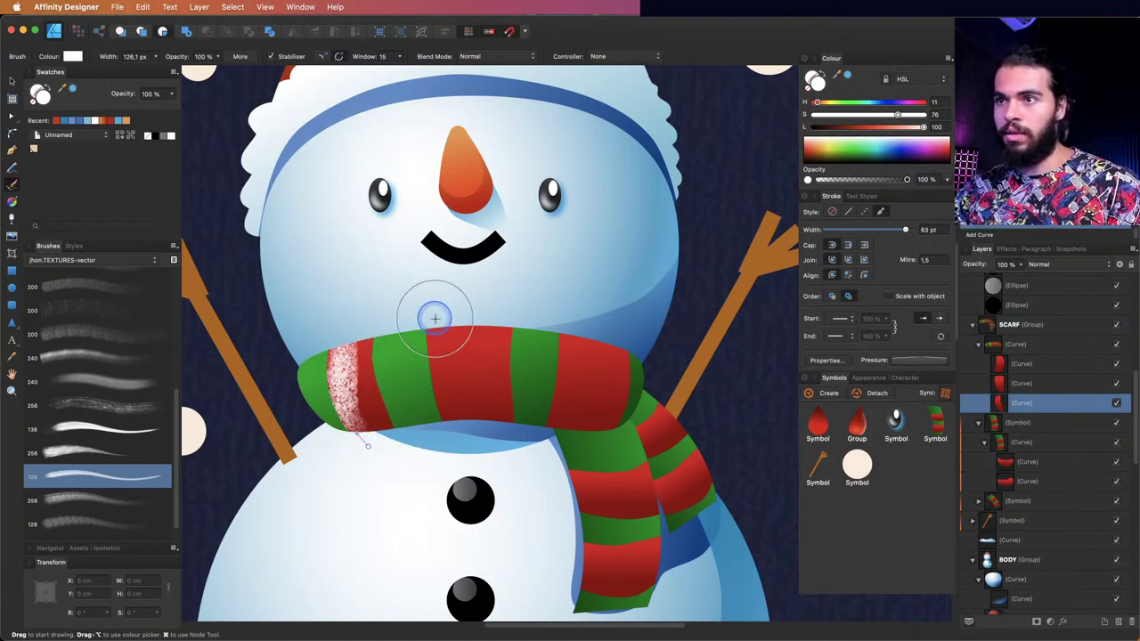
super+click(458, 353)
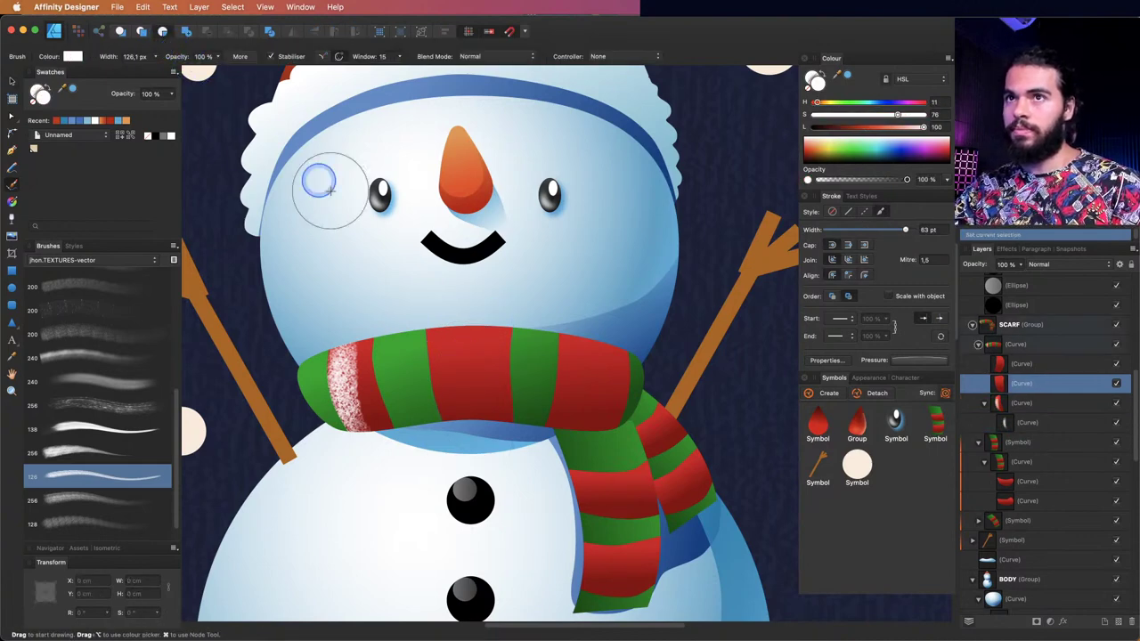
drag(438, 331, 444, 405)
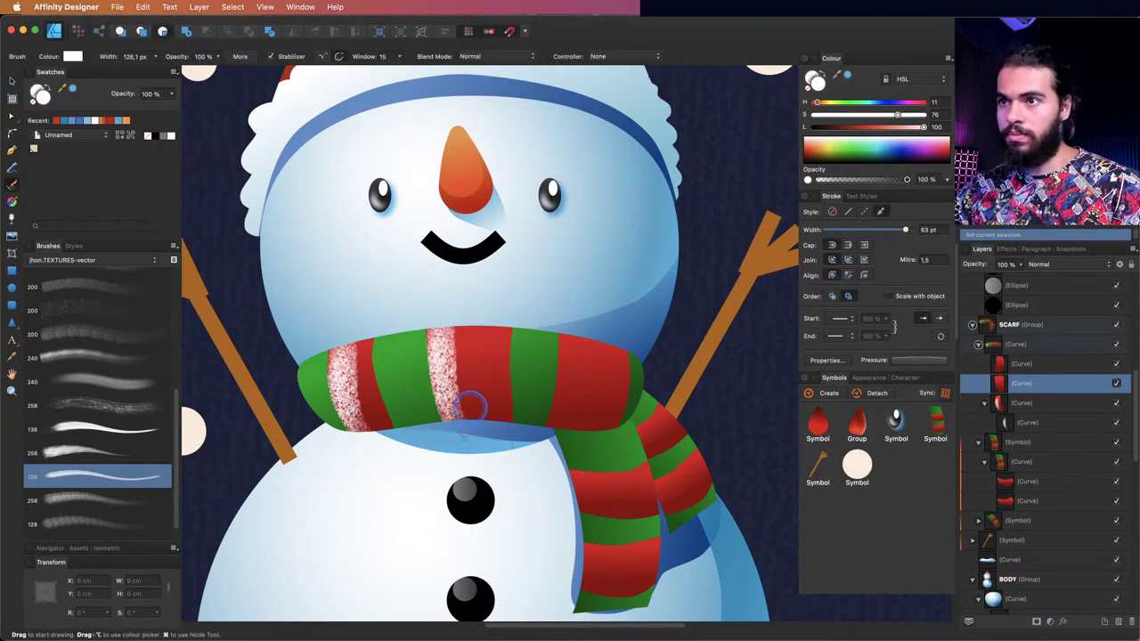
super+click(578, 384)
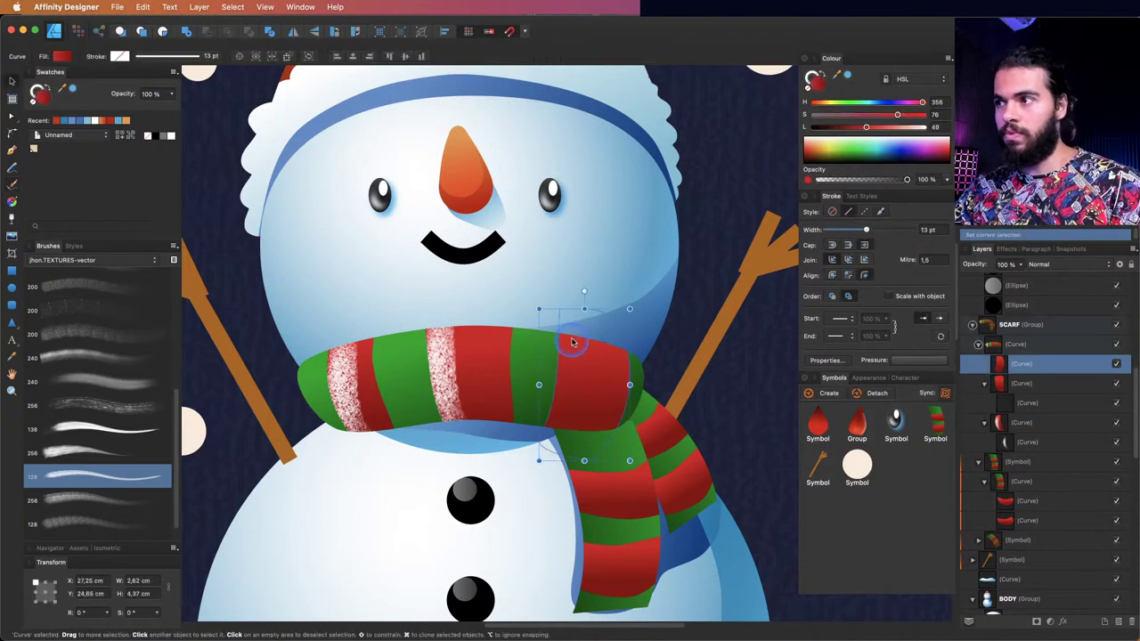
key(b)
click(157, 34)
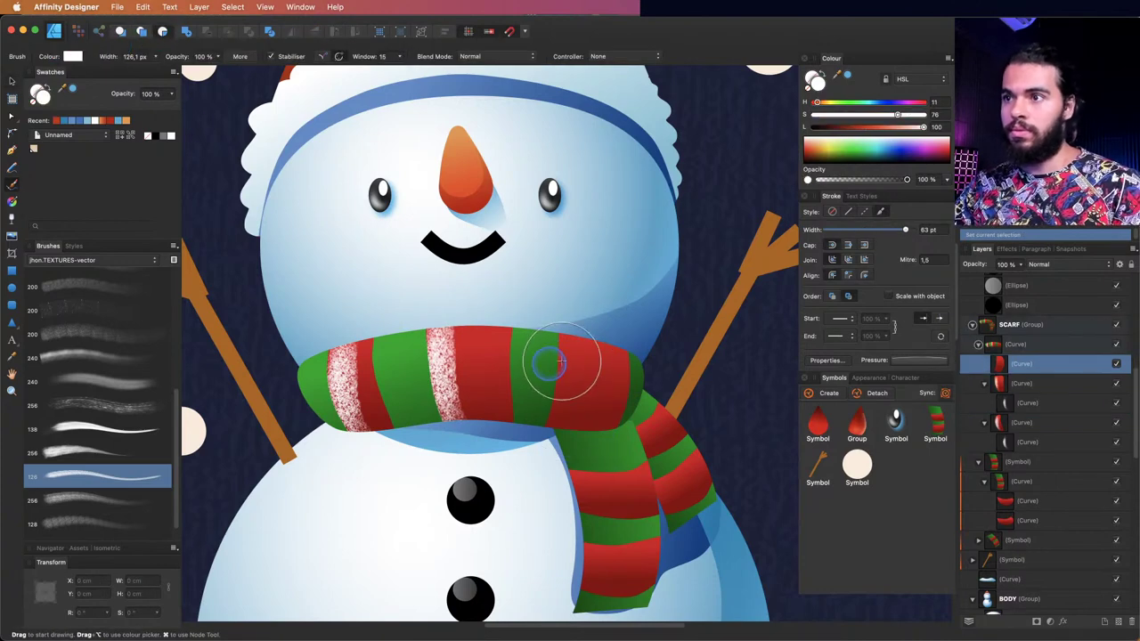
mouse_move(565, 338)
mouse_down()
mouse_move(555, 402)
mouse_move(561, 427)
mouse_move(580, 437)
mouse_up()
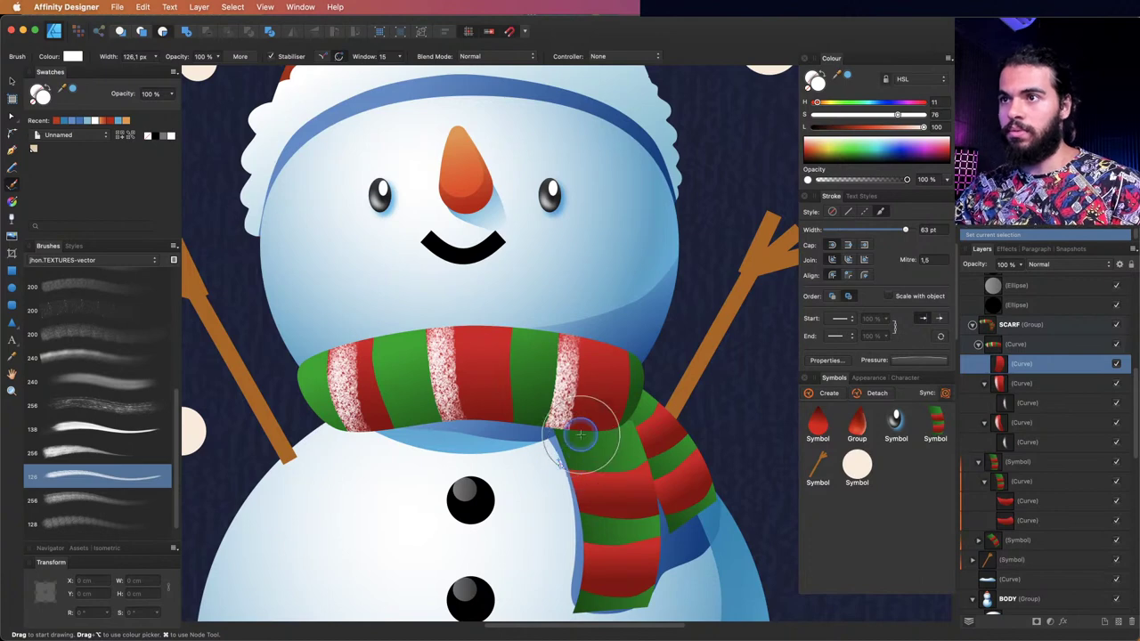
- Select the three charcoal curves in the scarf's neck band, set their blend mode to Overlay, and clear the selection
super+click(1028, 422)
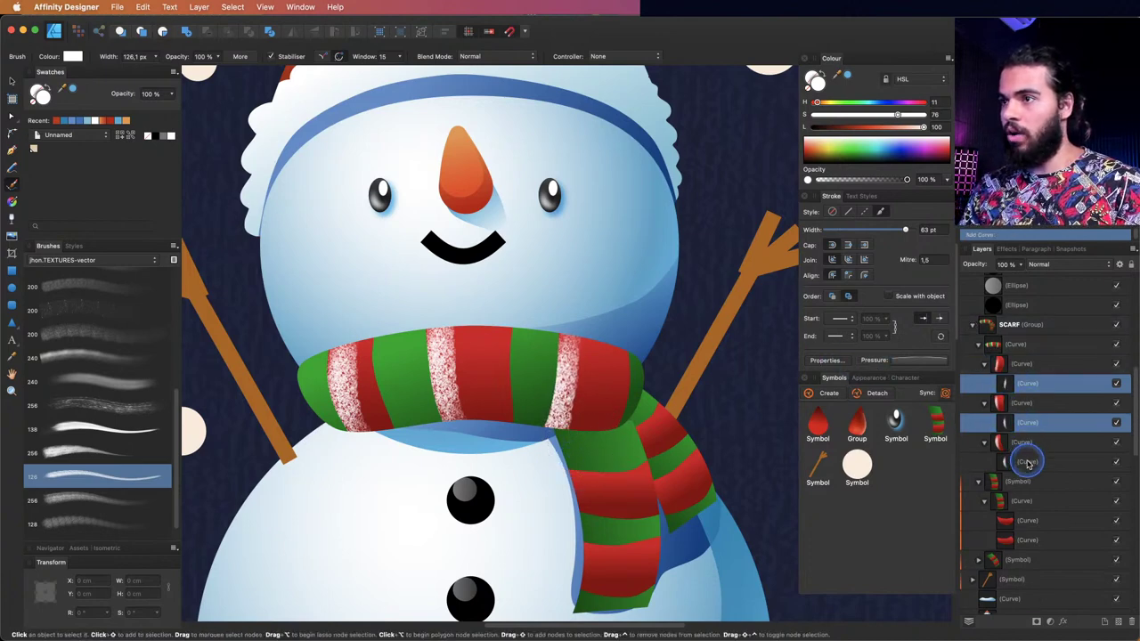
super+click(1027, 461)
click(1042, 265)
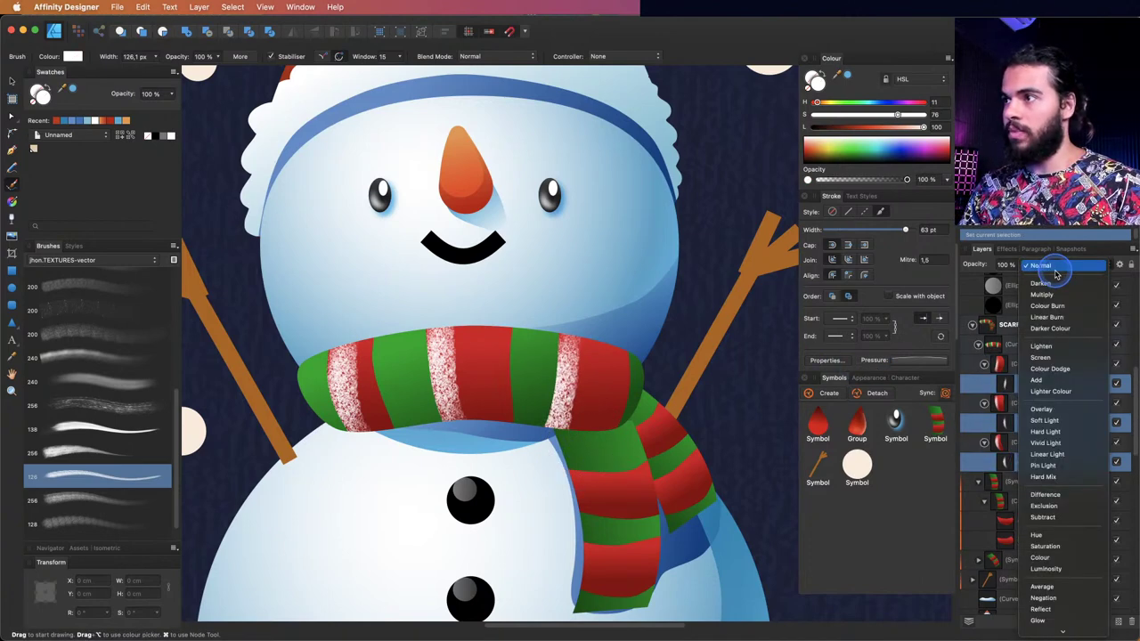
click(1041, 410)
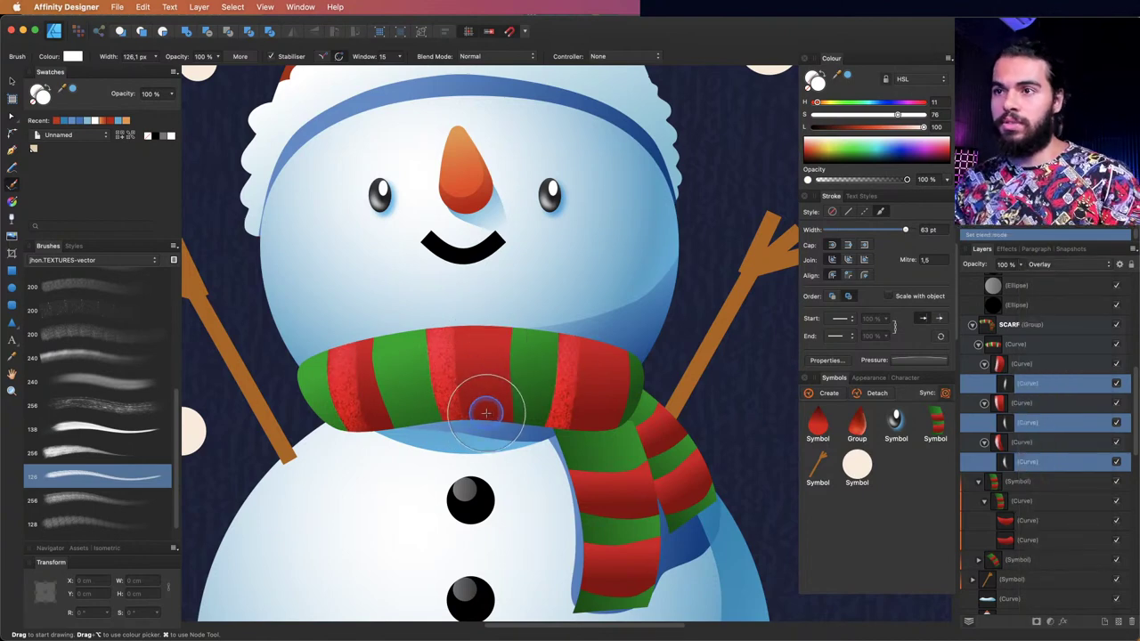
key(super+d)
- Copy the white-to-blue gradient style of the snowman's head onto the hat's white pompom
scroll(534, 303, down, 3)
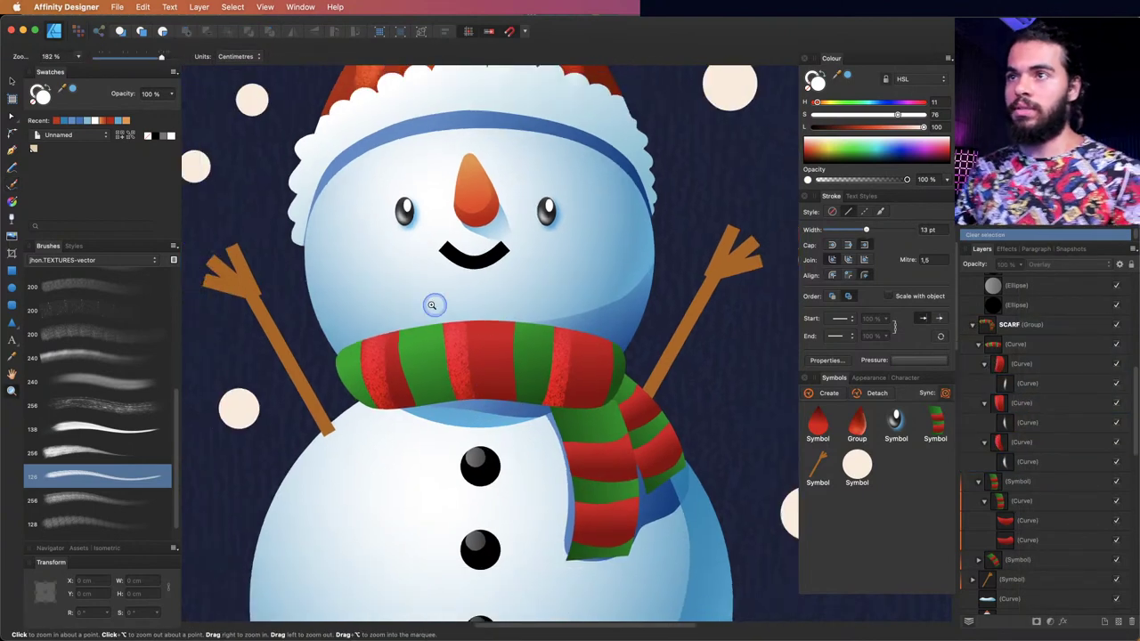
scroll(572, 279, down, 2)
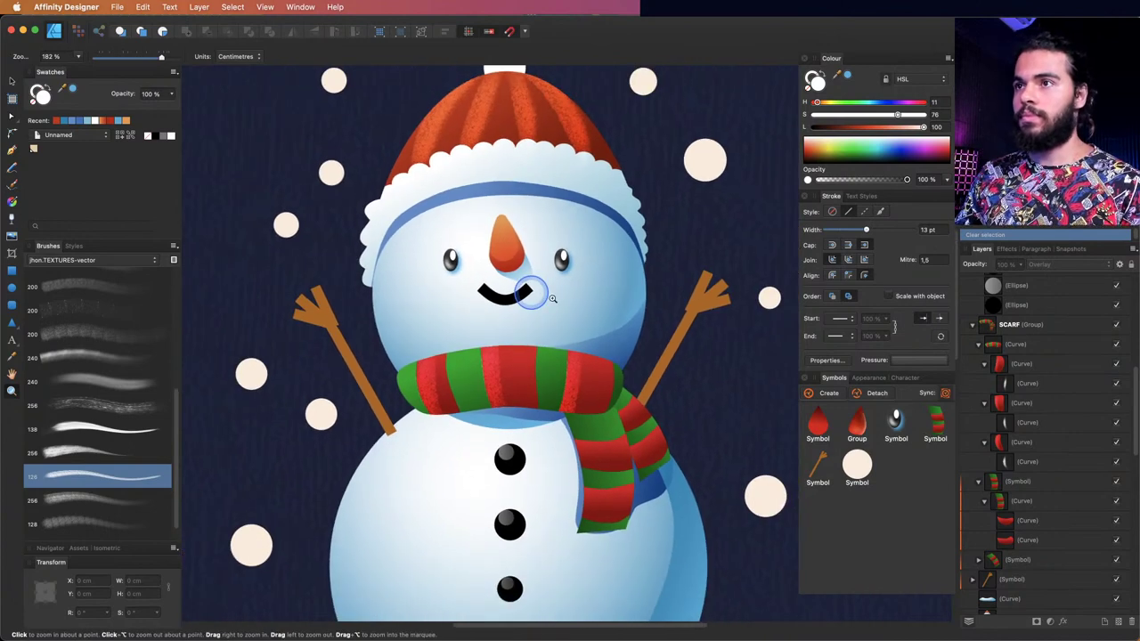
scroll(531, 329, up, 3)
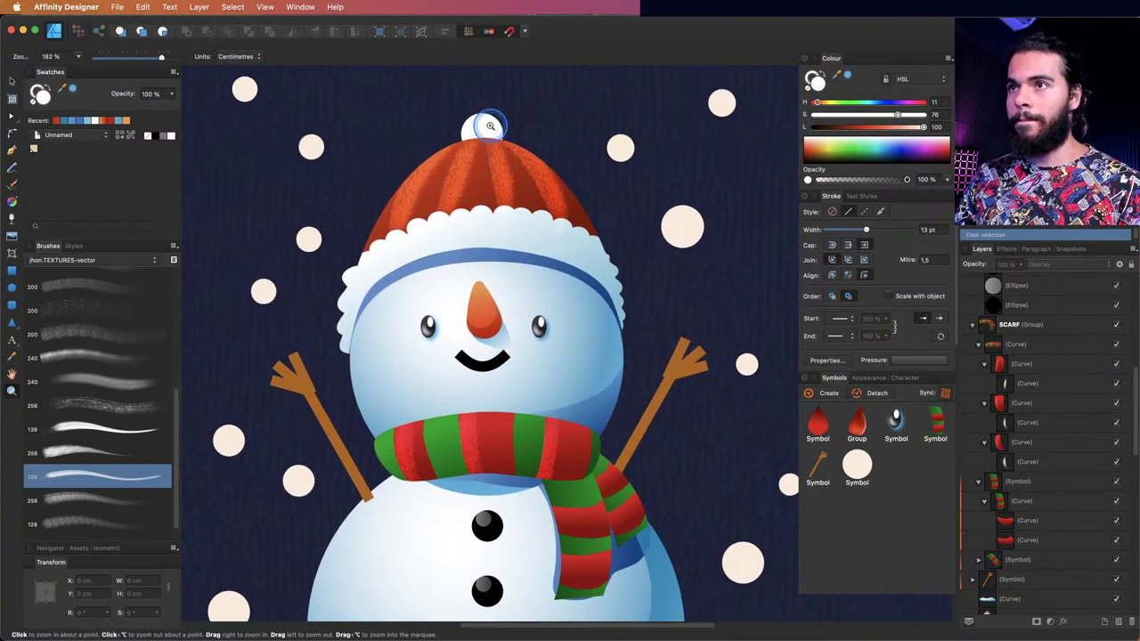
key(v)
click(499, 201)
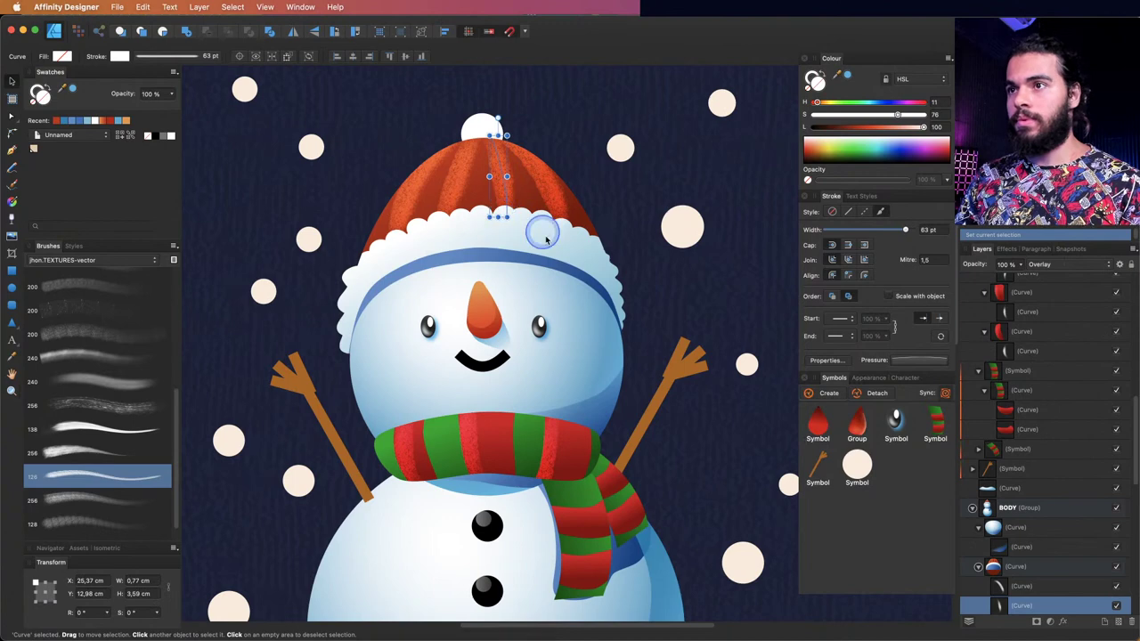
click(540, 236)
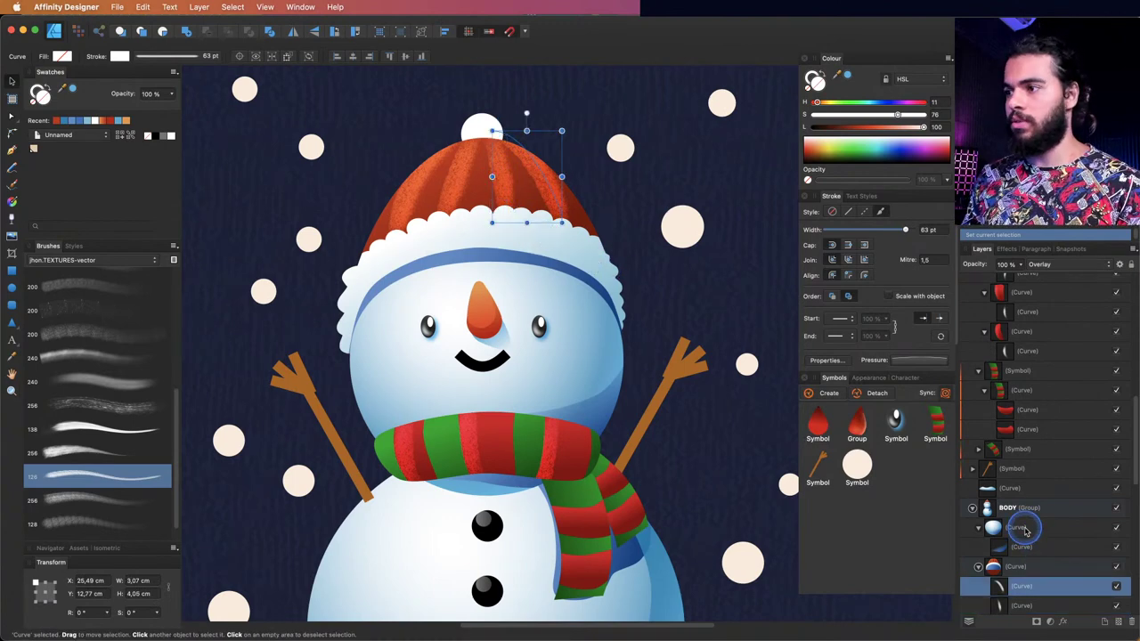
click(1024, 530)
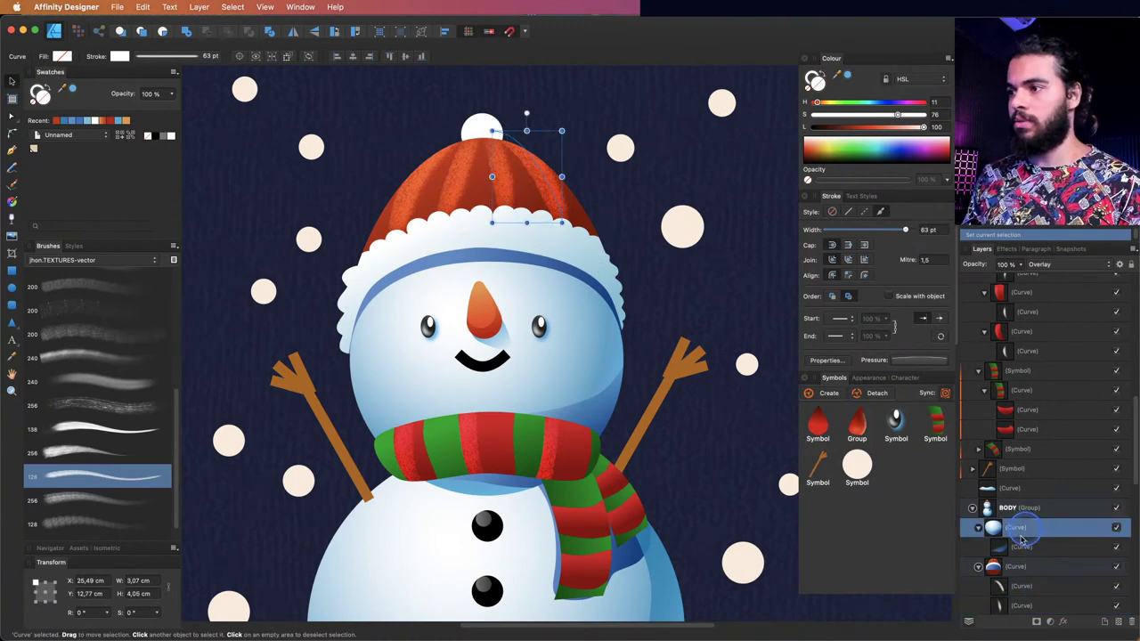
click(490, 131)
key(z)
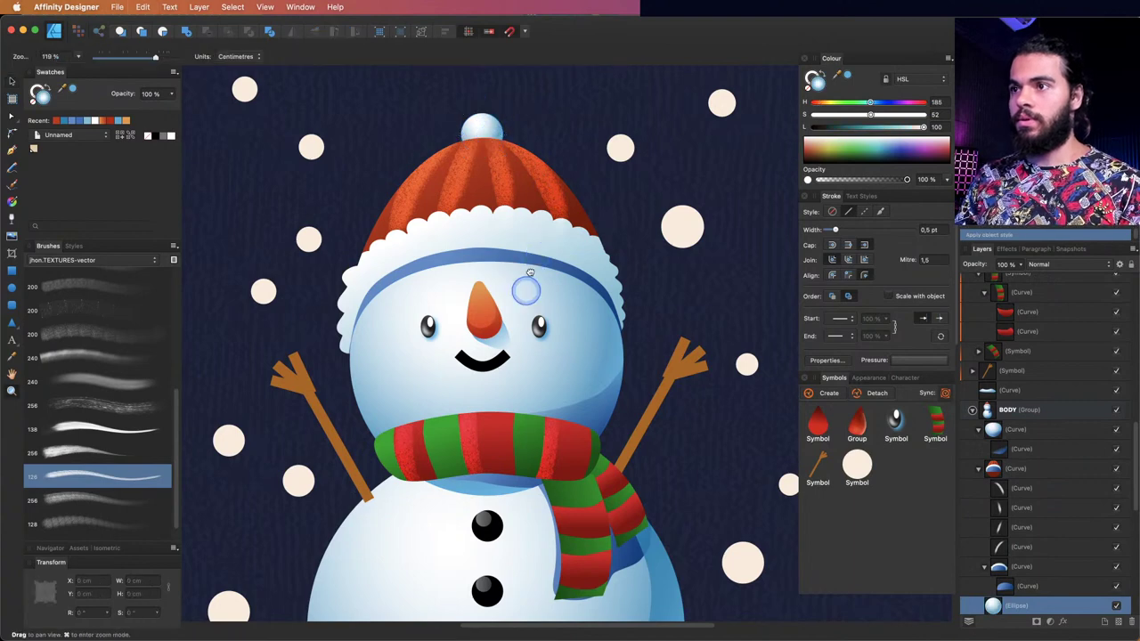
- Examine the separate brown curves that make up the arm on the scarf-tail side
drag(522, 254, 627, 248)
key(v)
click(636, 268)
key(z)
key(v)
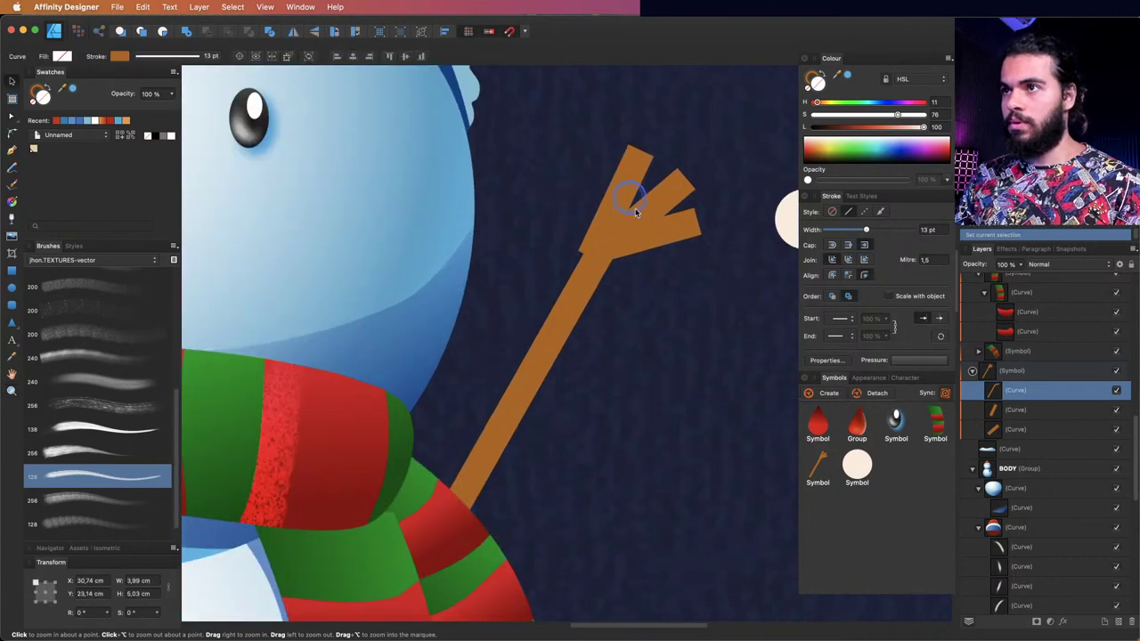
click(622, 178)
scroll(611, 247, right, 3)
click(831, 393)
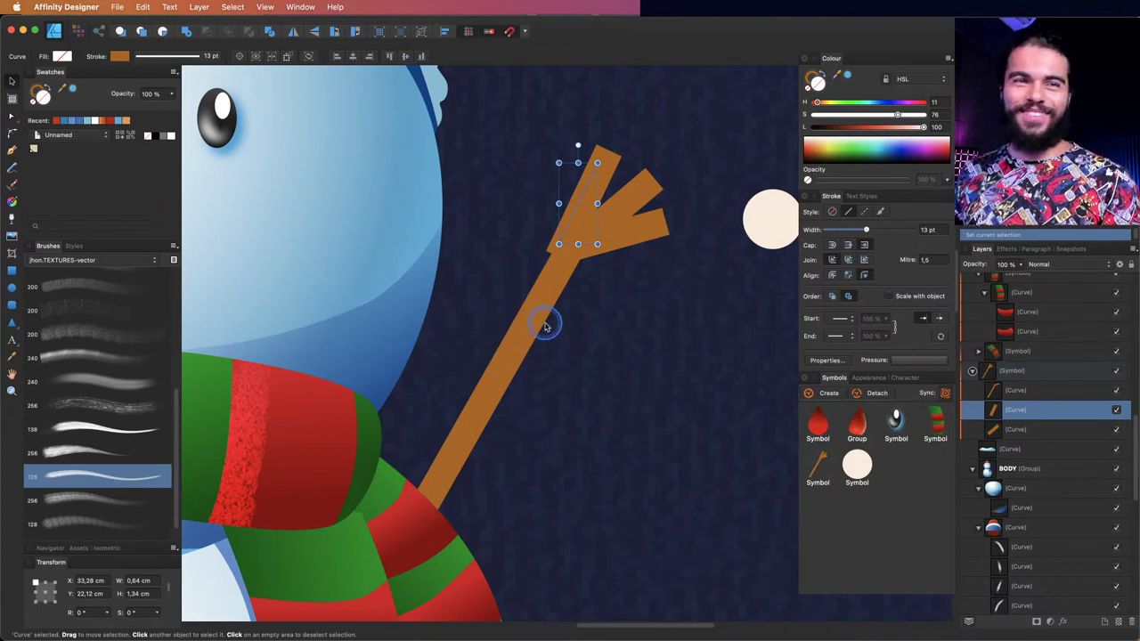
key(z)
scroll(565, 290, right, 2)
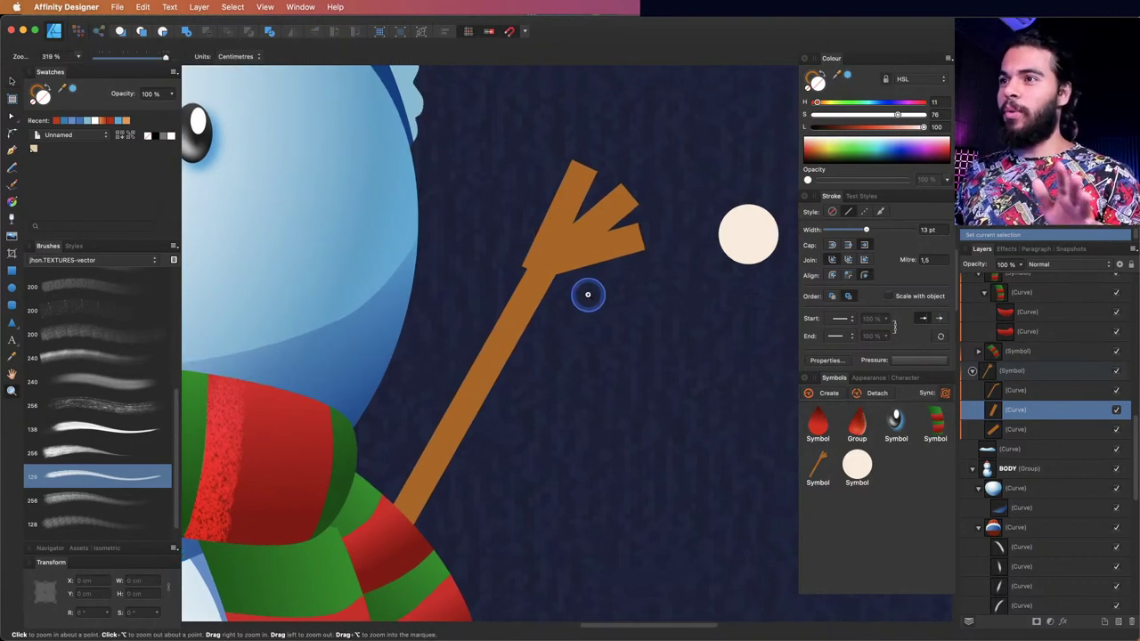
drag(588, 294, 520, 327)
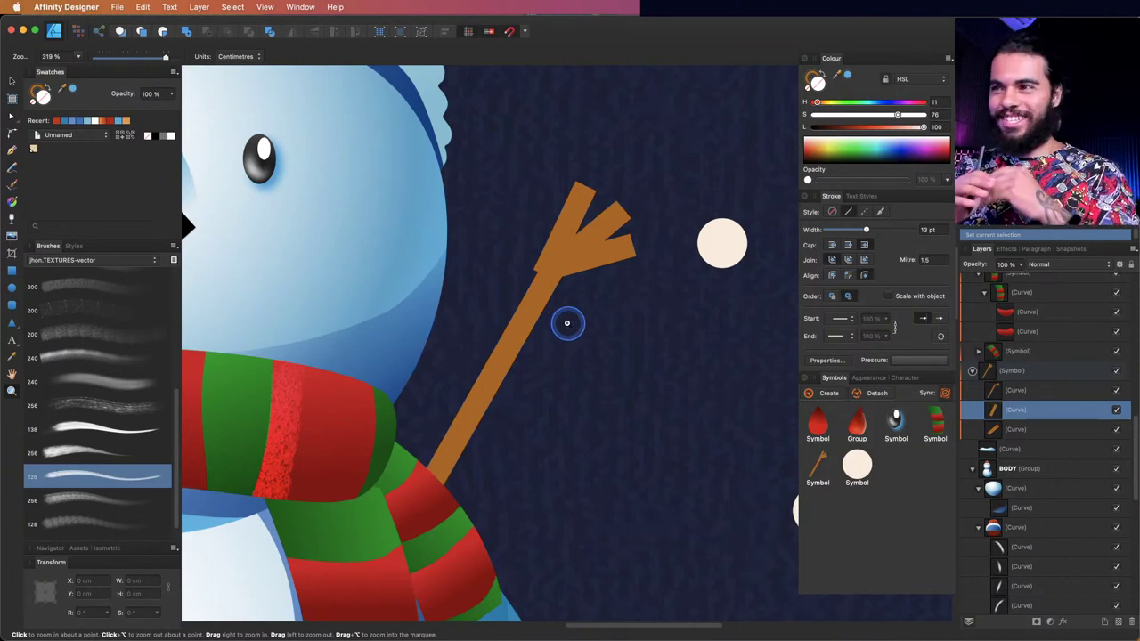
scroll(552, 297, down, 2)
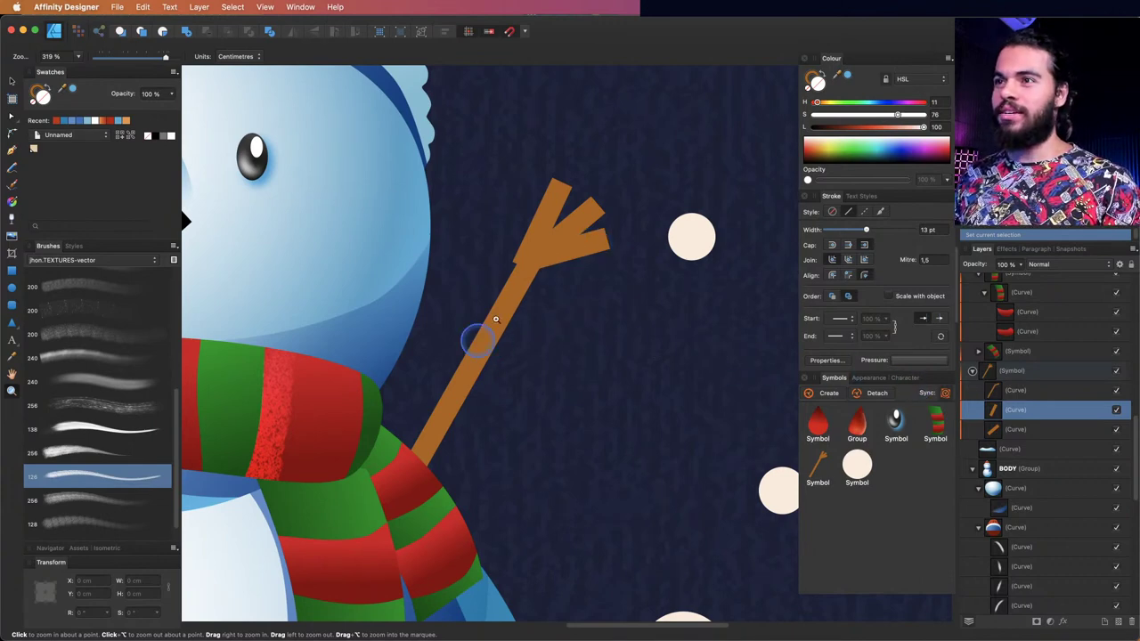
- Select all three arm curves and reshape their stroke pressure profile, lowering both ends and the middle with a peak near the fingertips
click(1016, 394)
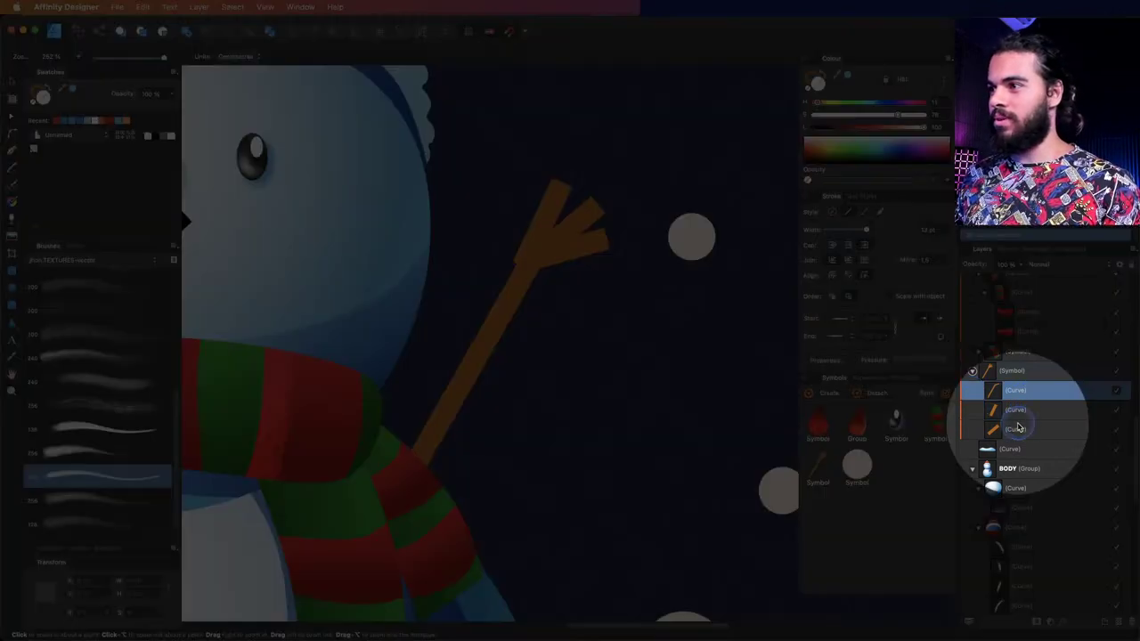
shift+click(1019, 429)
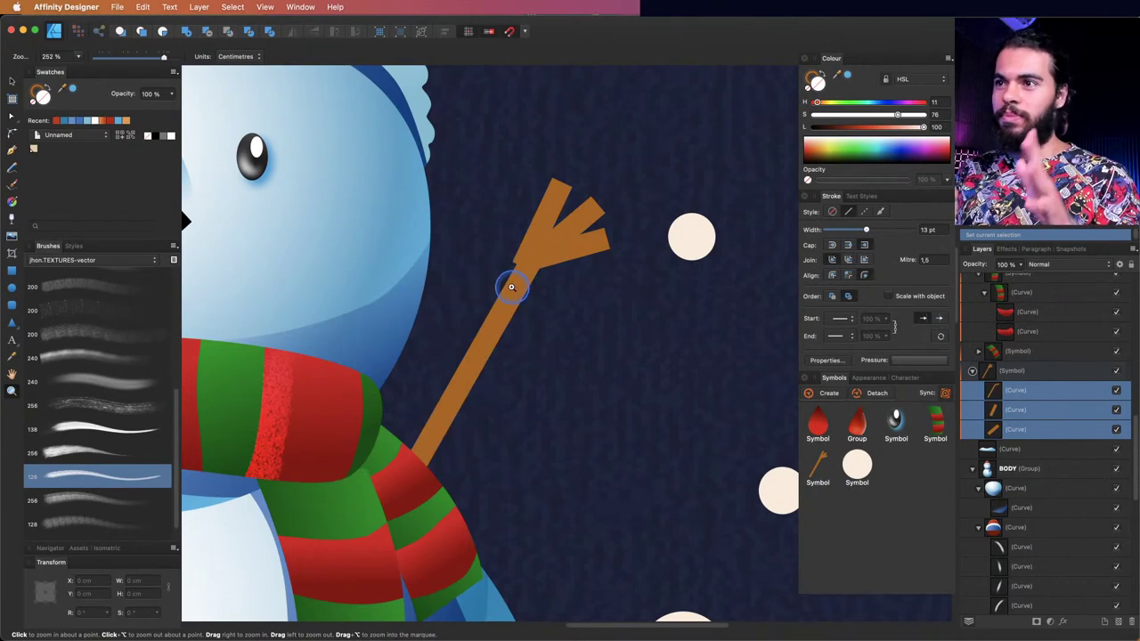
scroll(499, 245, right, 1)
key(v)
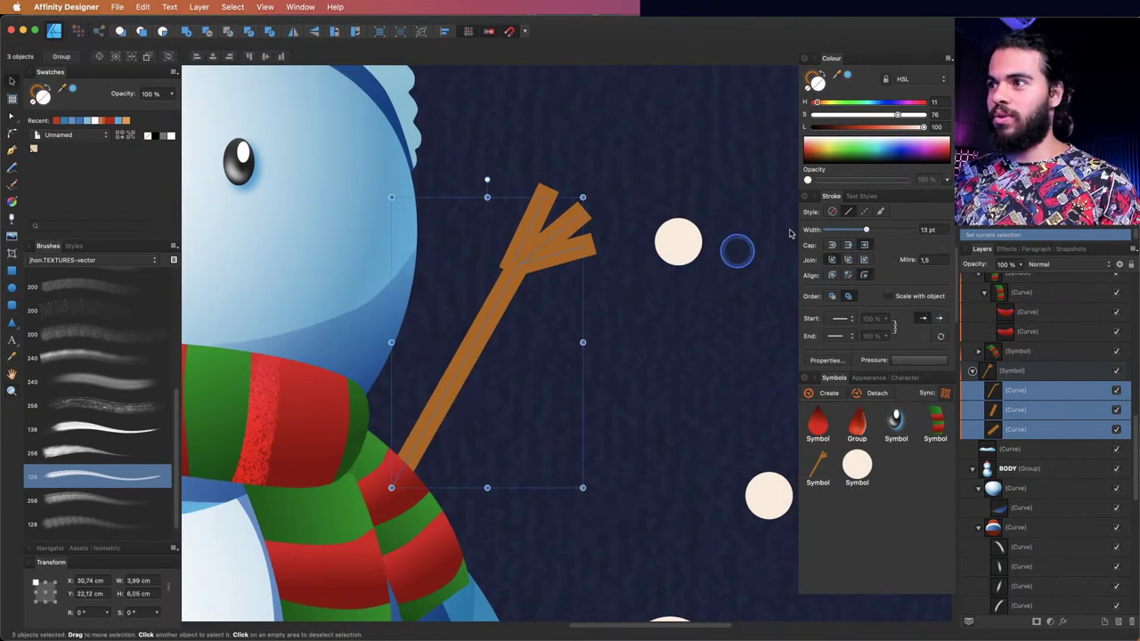
drag(873, 230, 869, 231)
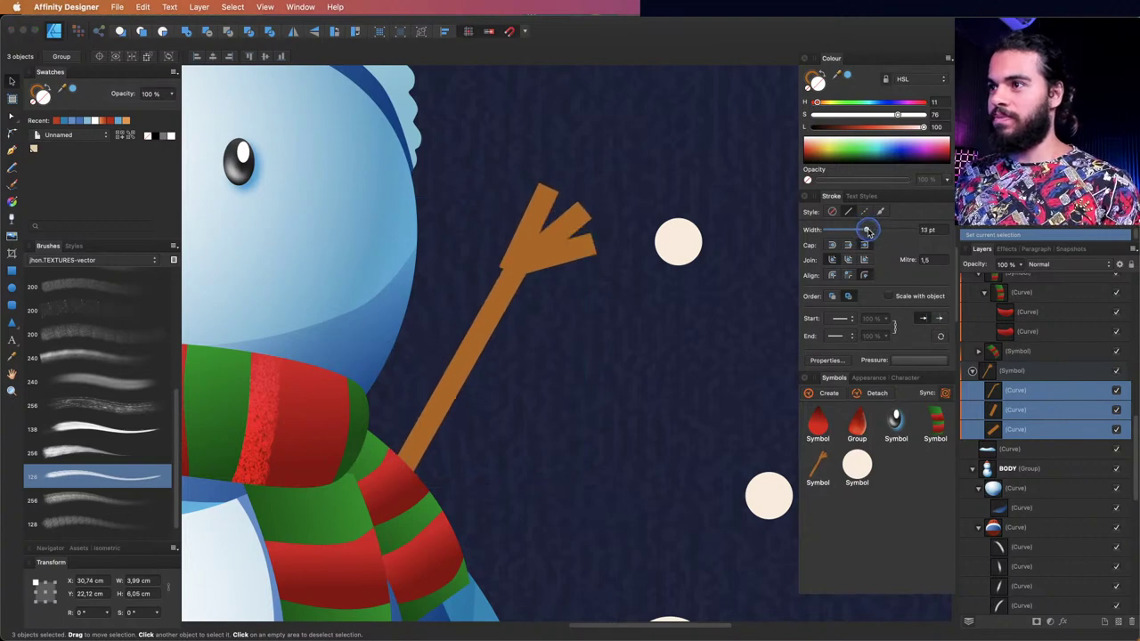
click(918, 361)
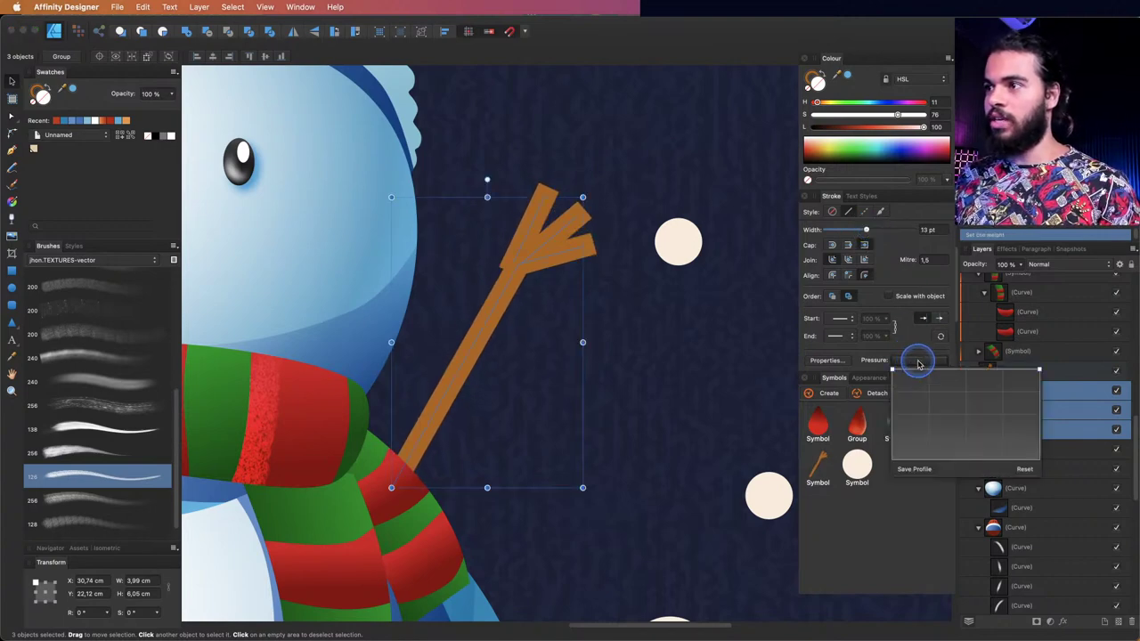
mouse_move(963, 374)
mouse_down()
mouse_move(962, 430)
mouse_move(964, 406)
mouse_up()
mouse_move(1023, 386)
mouse_down()
mouse_move(1014, 381)
mouse_move(1036, 395)
mouse_move(1021, 458)
mouse_move(1033, 409)
mouse_up()
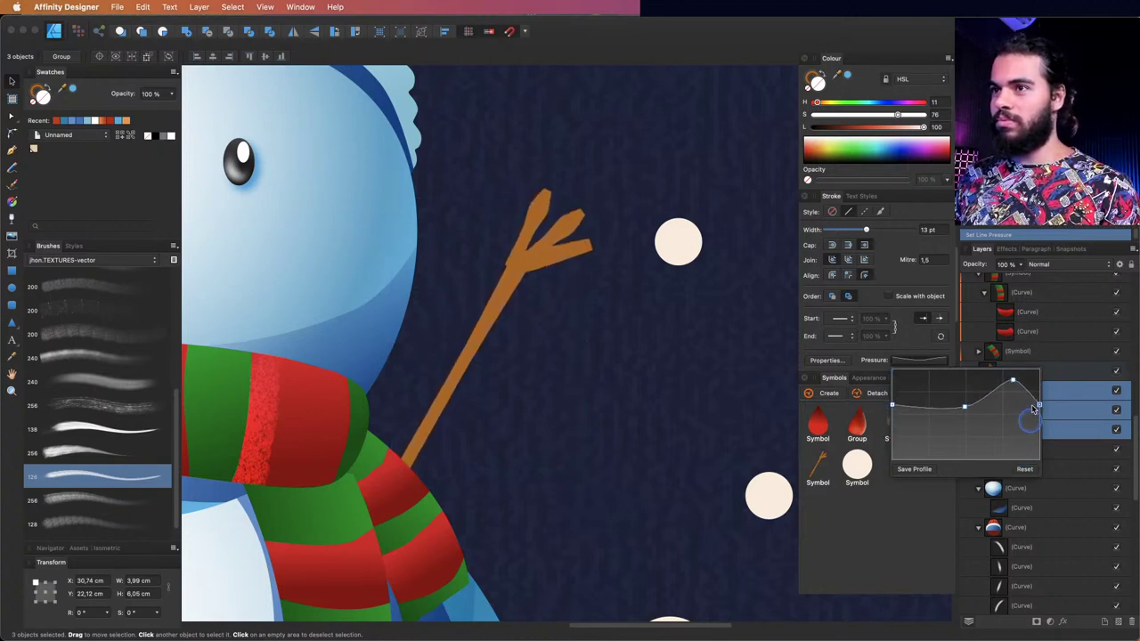
click(1079, 406)
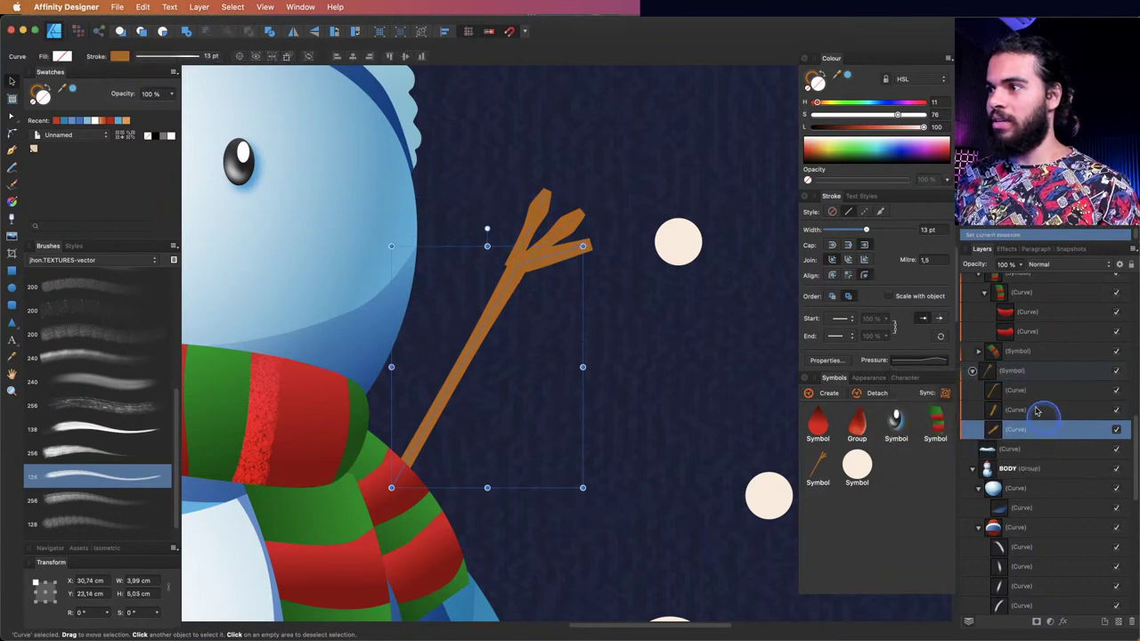
- Move the tip node of the arm's uppermost finger up and toward the head so the finger stands more upright
key(h)
scroll(538, 272, down, 5)
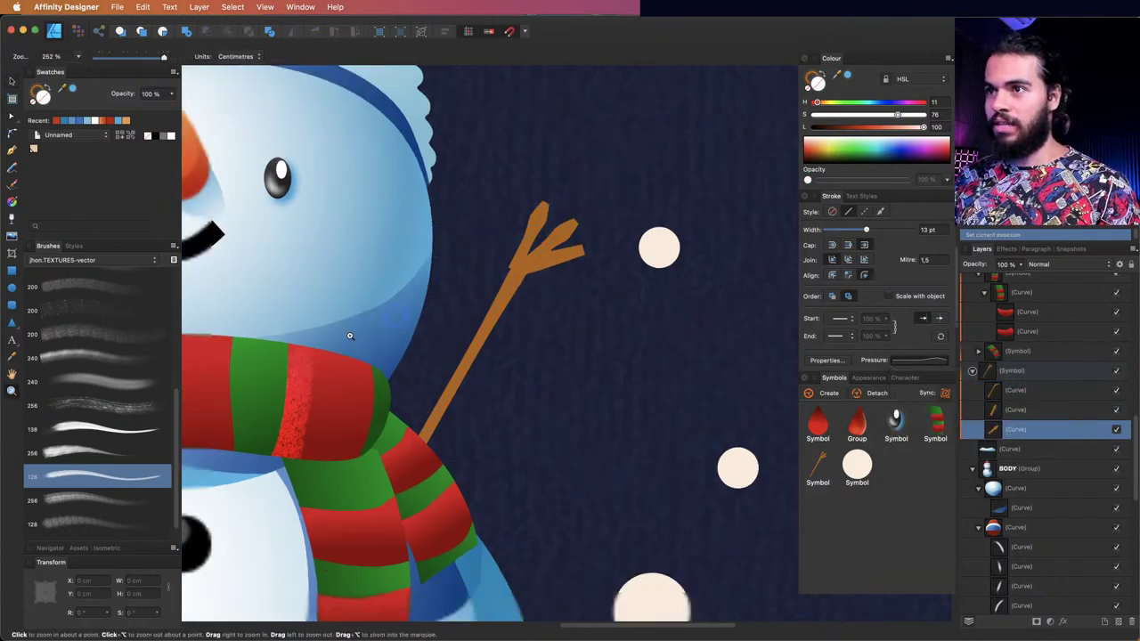
drag(588, 315, 621, 321)
key(z)
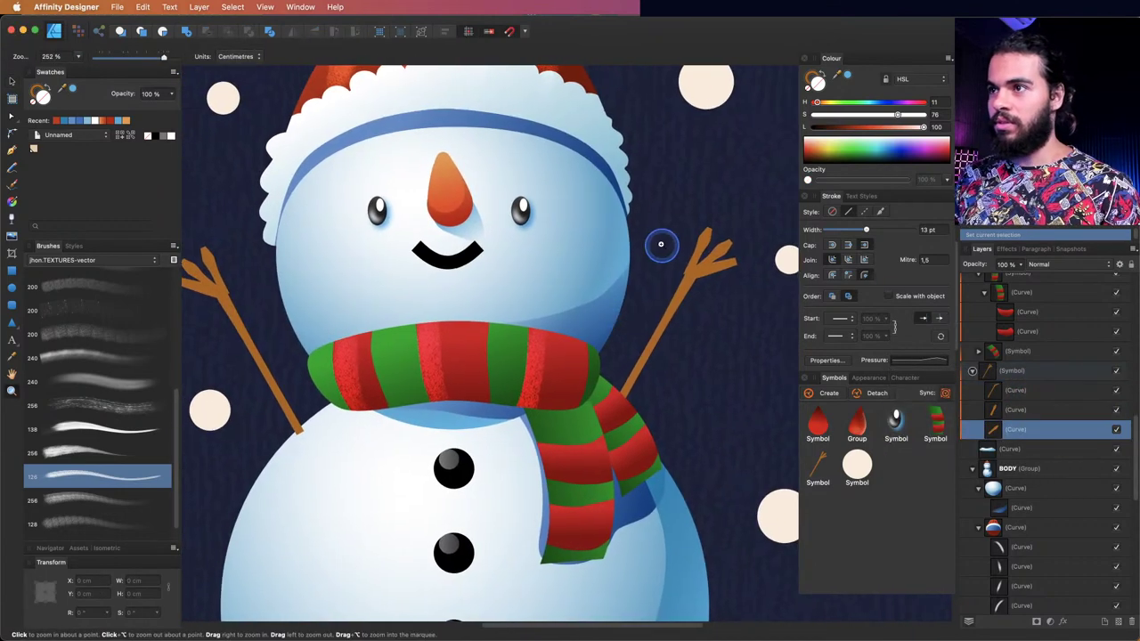
super+click(702, 239)
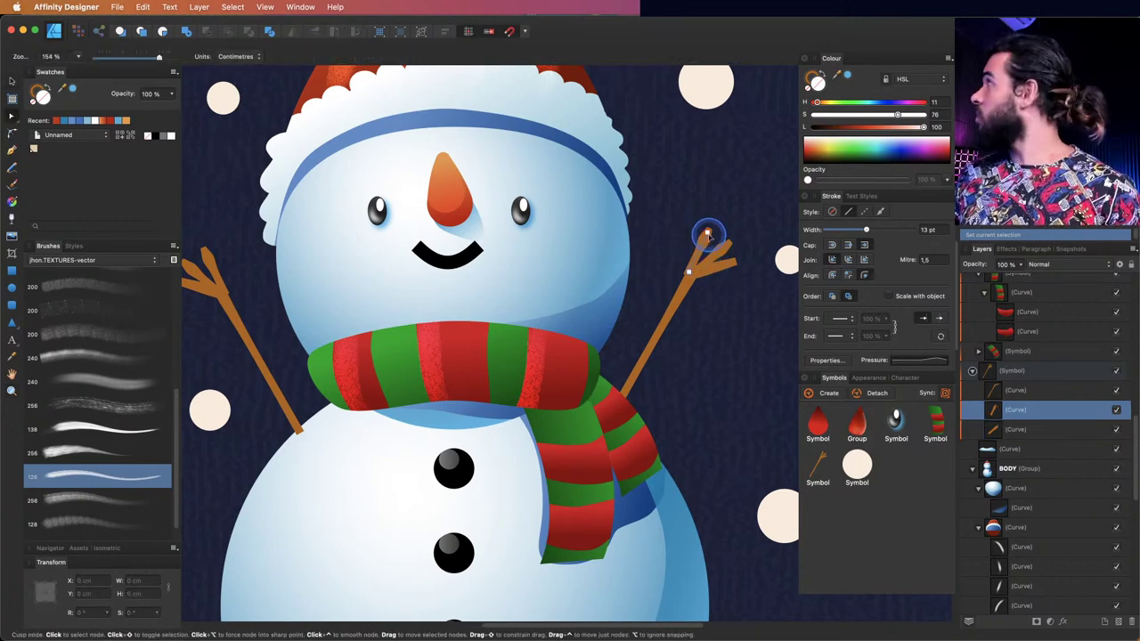
click(704, 241)
click(713, 237)
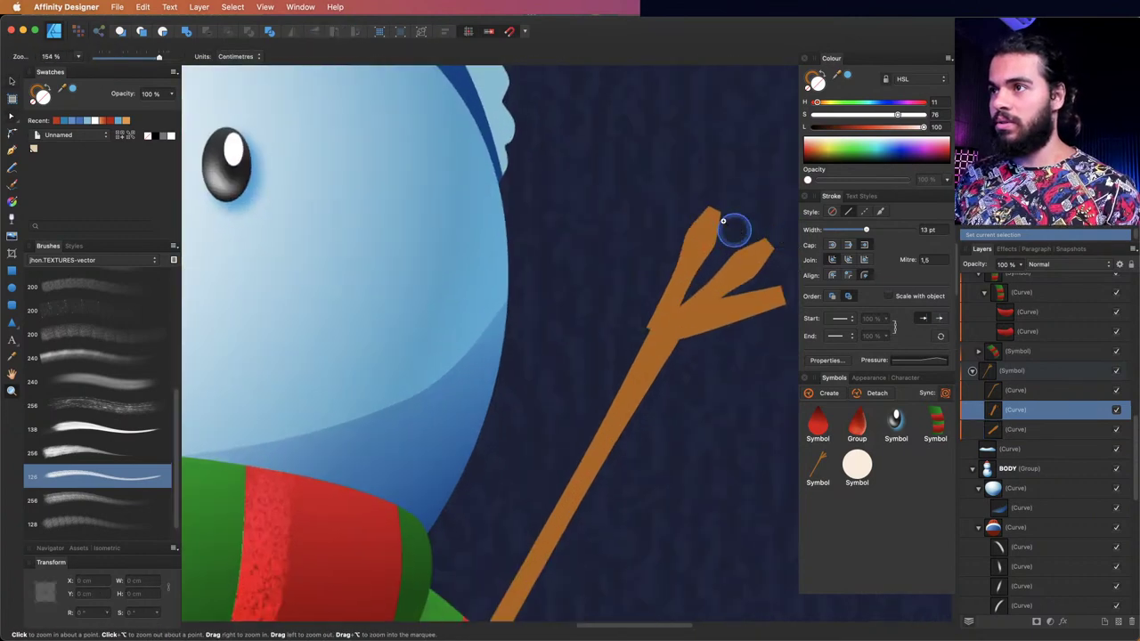
key(a)
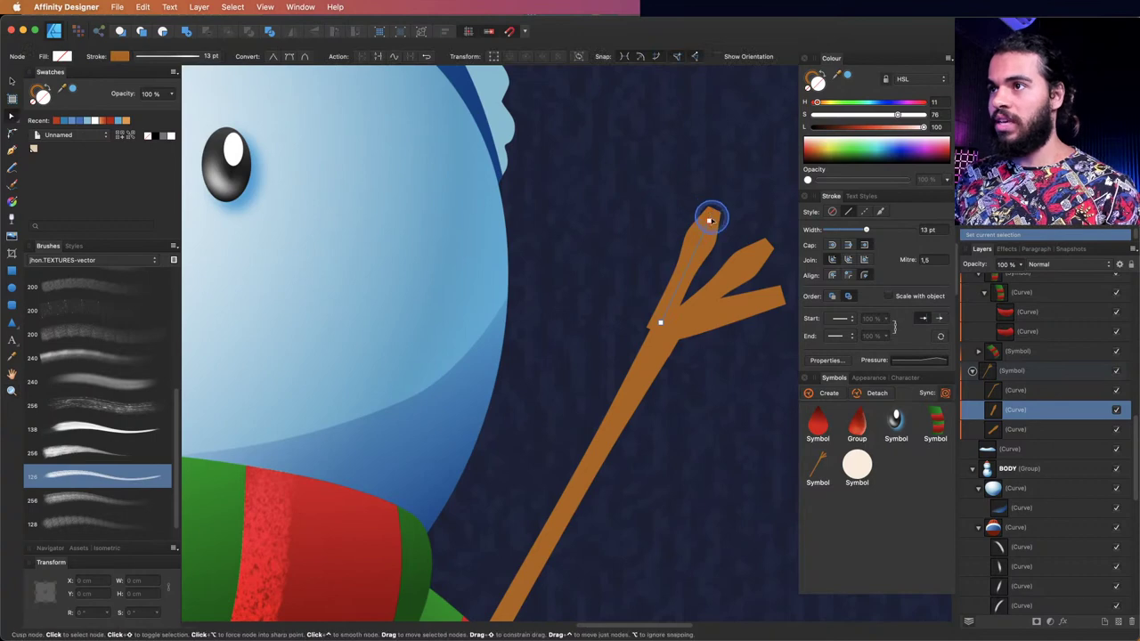
scroll(692, 237, right, 2)
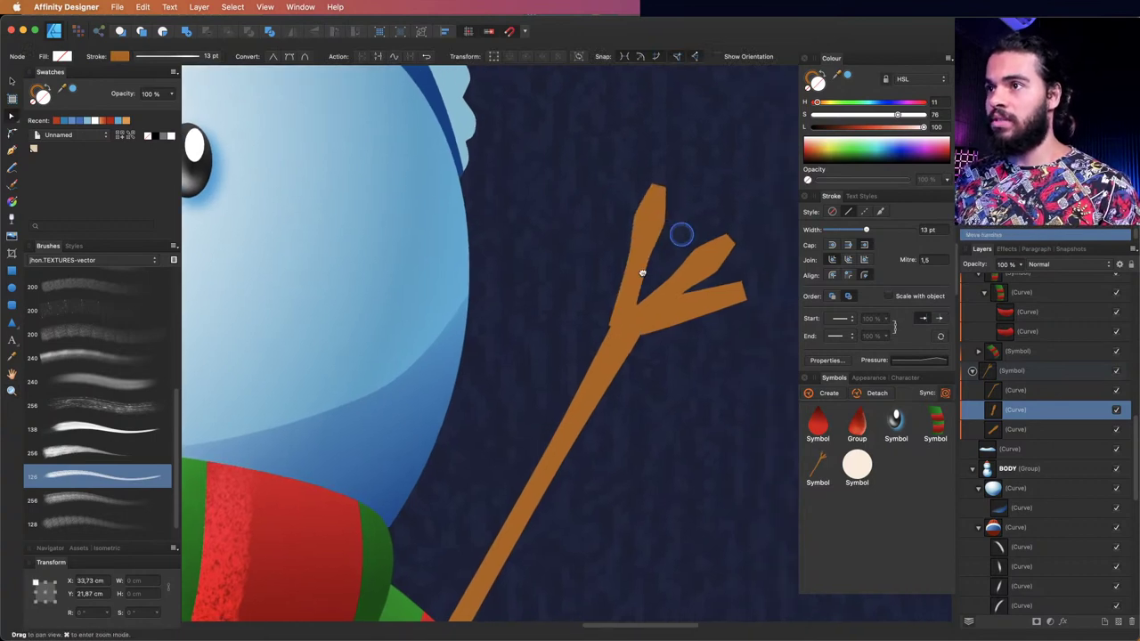
key(z)
key(a)
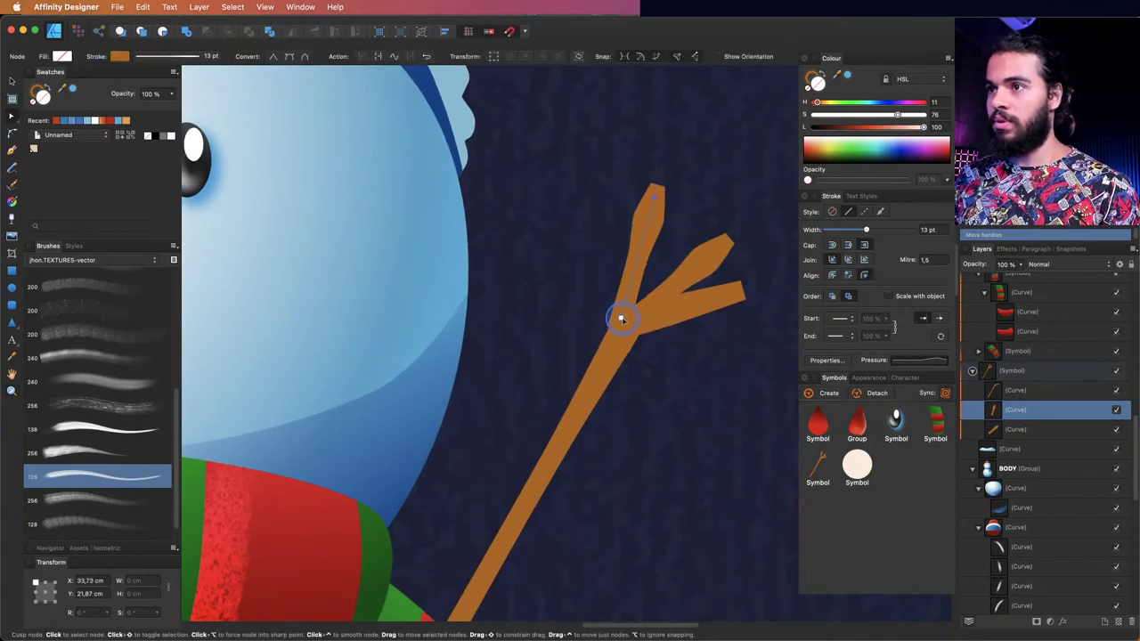
- Bend the arm's uppermost finger away from the head, and raise the middle finger's tip while curving it slightly outward
drag(636, 267, 664, 252)
click(688, 276)
scroll(691, 259, right, 2)
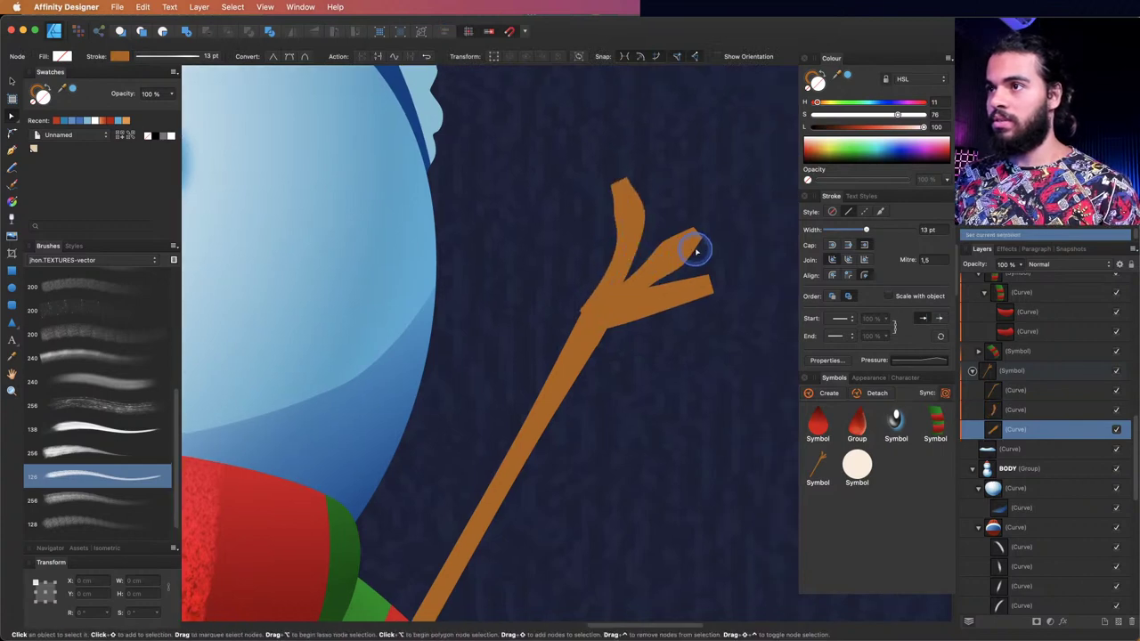
drag(688, 241, 699, 206)
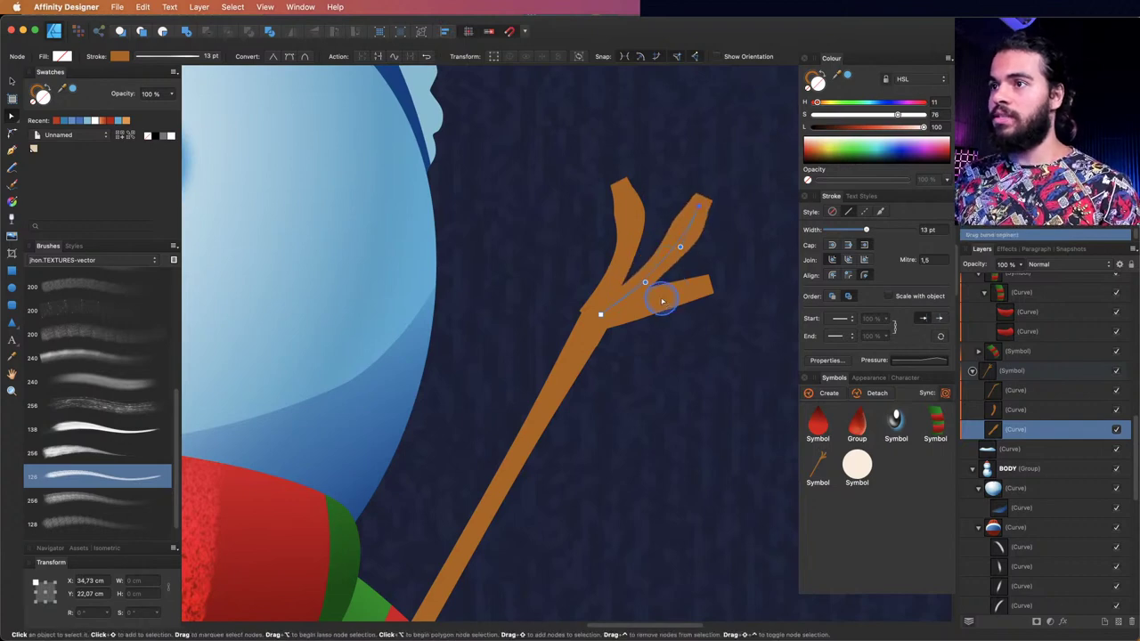
- Raise the lowest finger's tip, bow the finger downward, and nudge its wrist node toward the head
click(663, 302)
drag(720, 274, 745, 252)
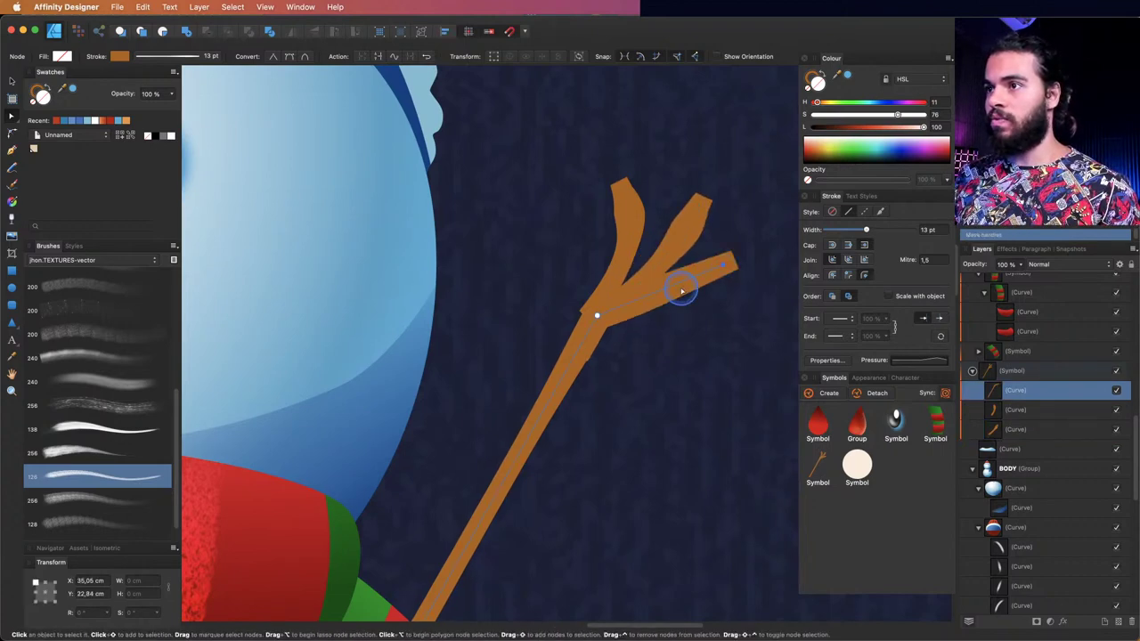
drag(683, 283, 683, 296)
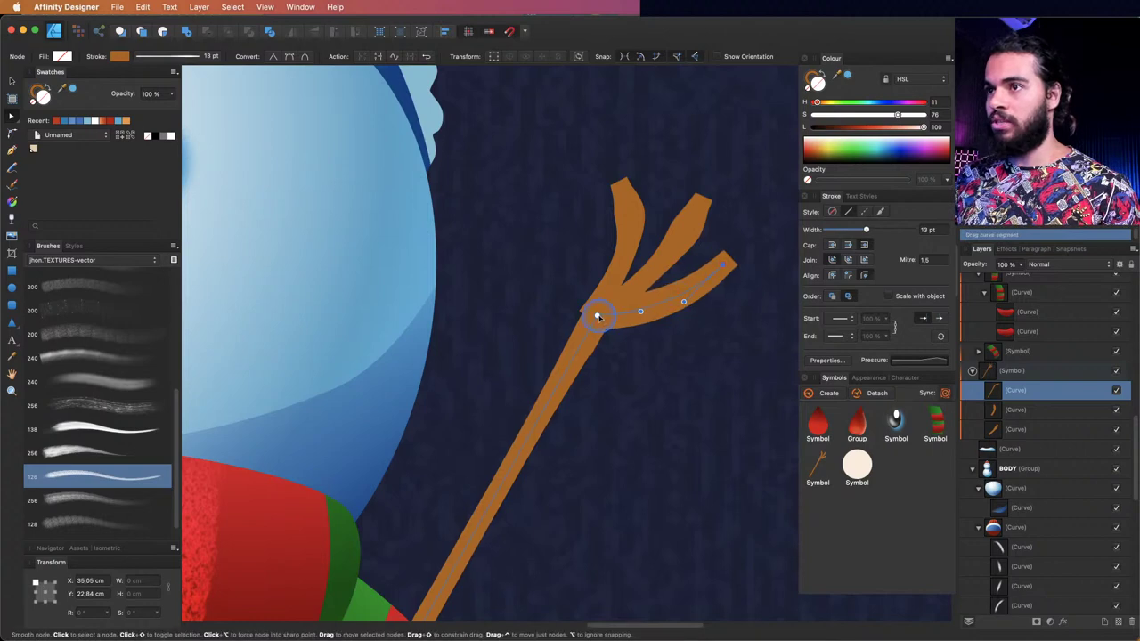
drag(597, 318, 591, 318)
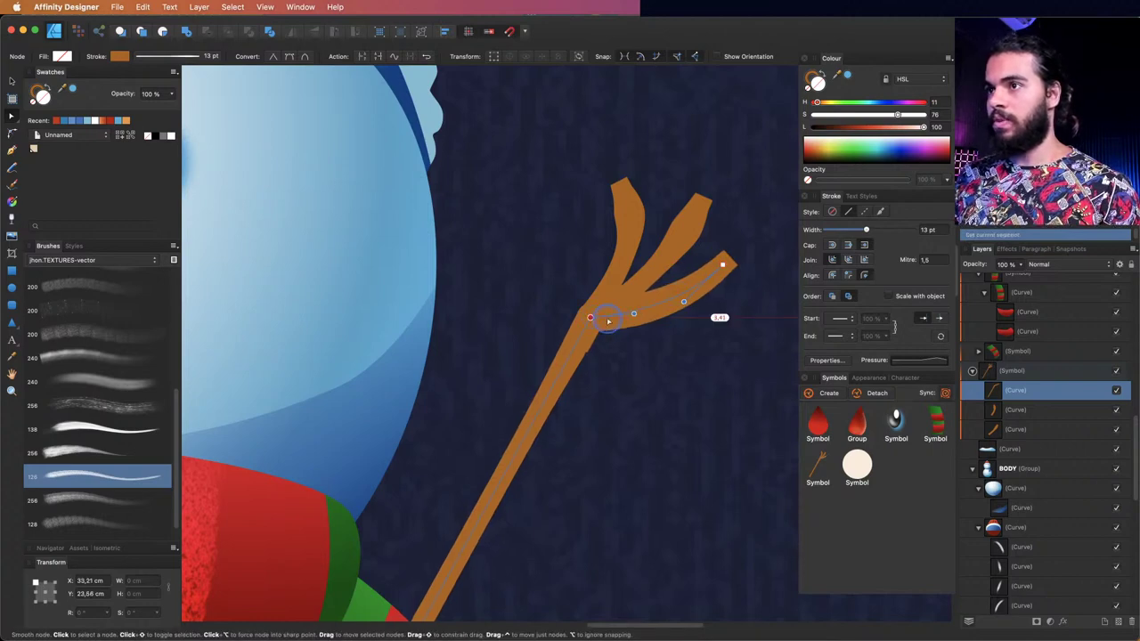
key(z)
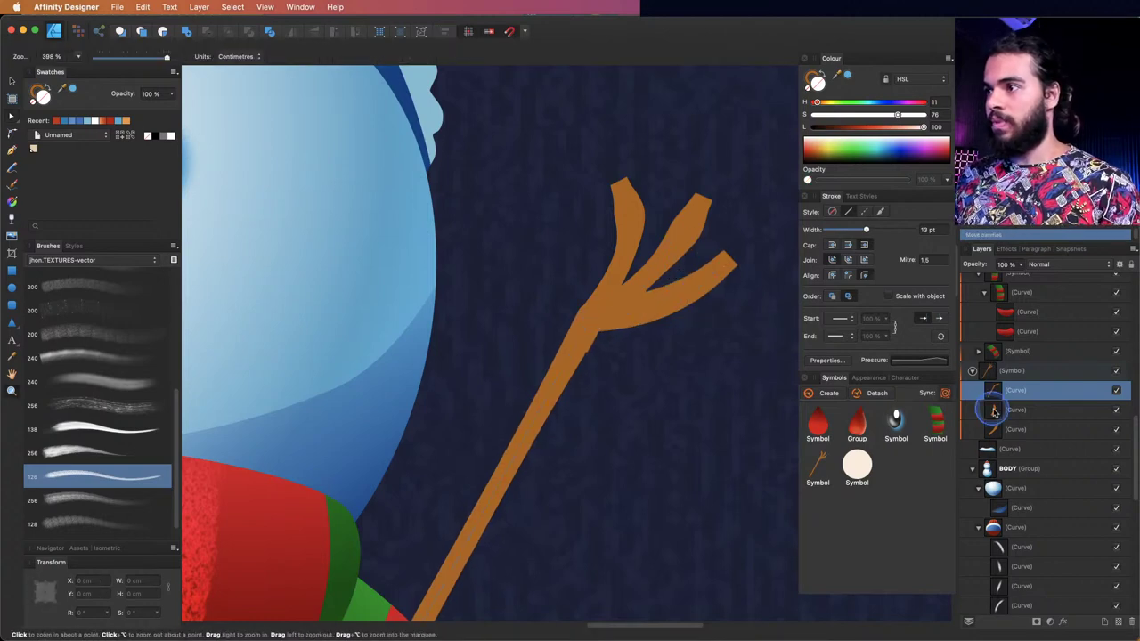
- Select the two upper finger curves and adjust their stroke pressure profile, lowering the tip end and moving the middle dip toward the base
click(1019, 411)
shift+click(1019, 431)
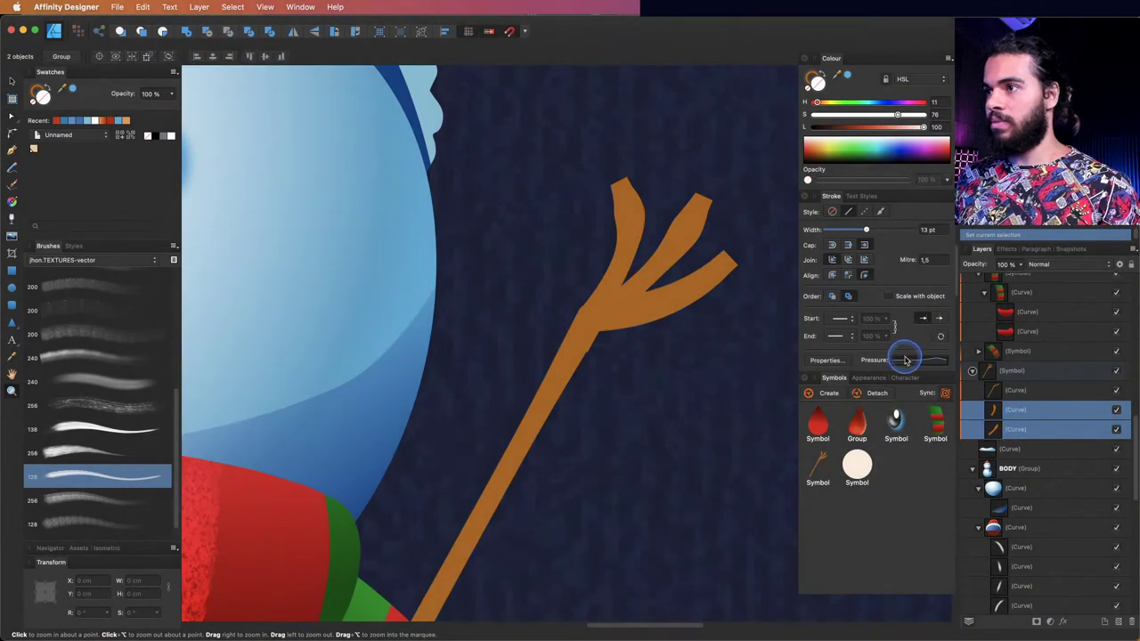
key(v)
click(909, 357)
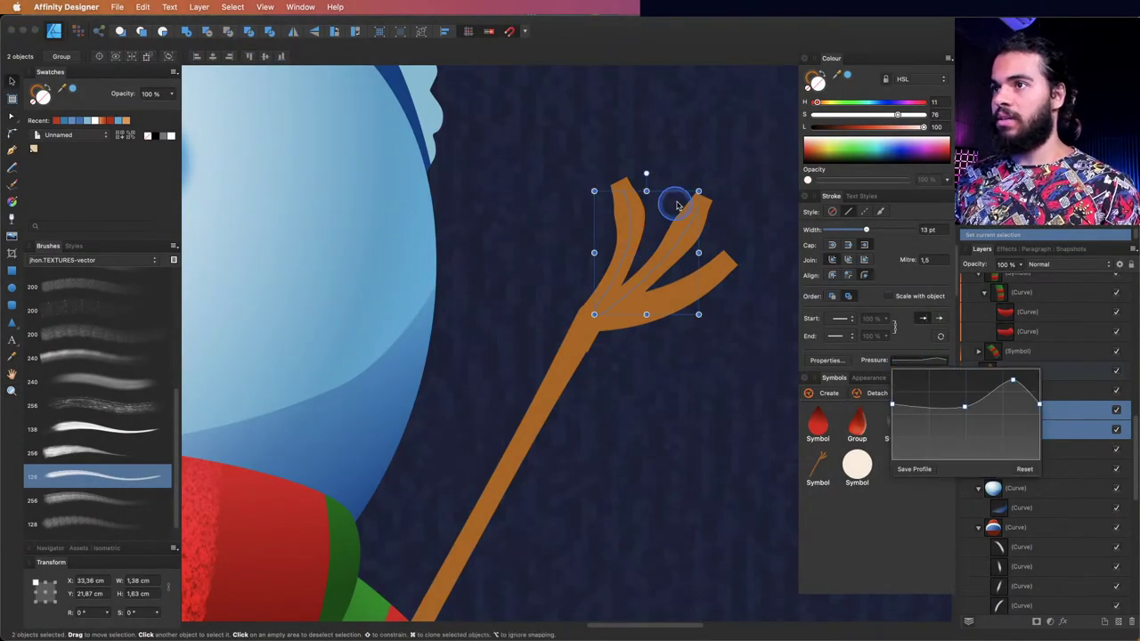
drag(1012, 385, 1041, 433)
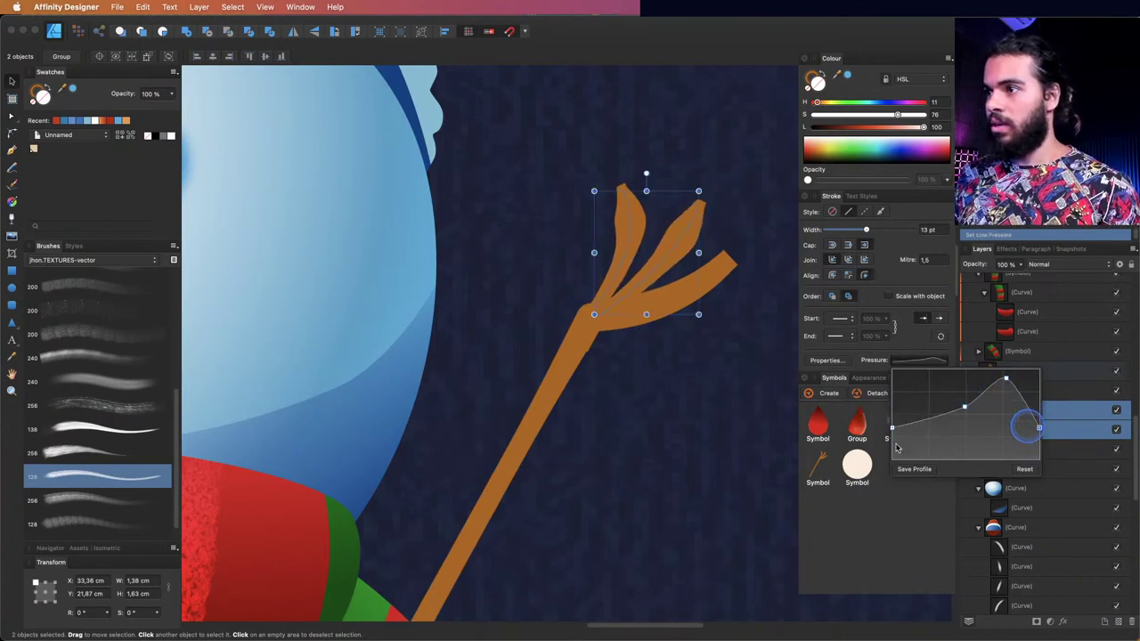
mouse_move(894, 429)
mouse_down()
mouse_move(898, 392)
mouse_move(900, 429)
mouse_move(896, 403)
mouse_move(895, 417)
mouse_up()
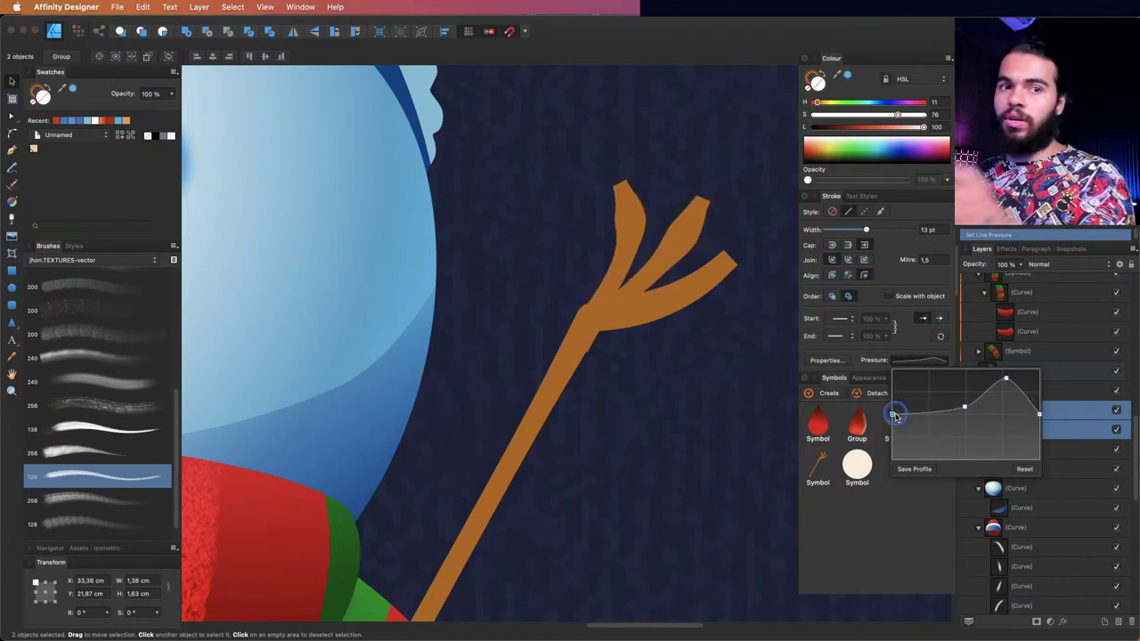
mouse_move(896, 412)
mouse_down()
mouse_move(897, 388)
mouse_move(904, 415)
mouse_up()
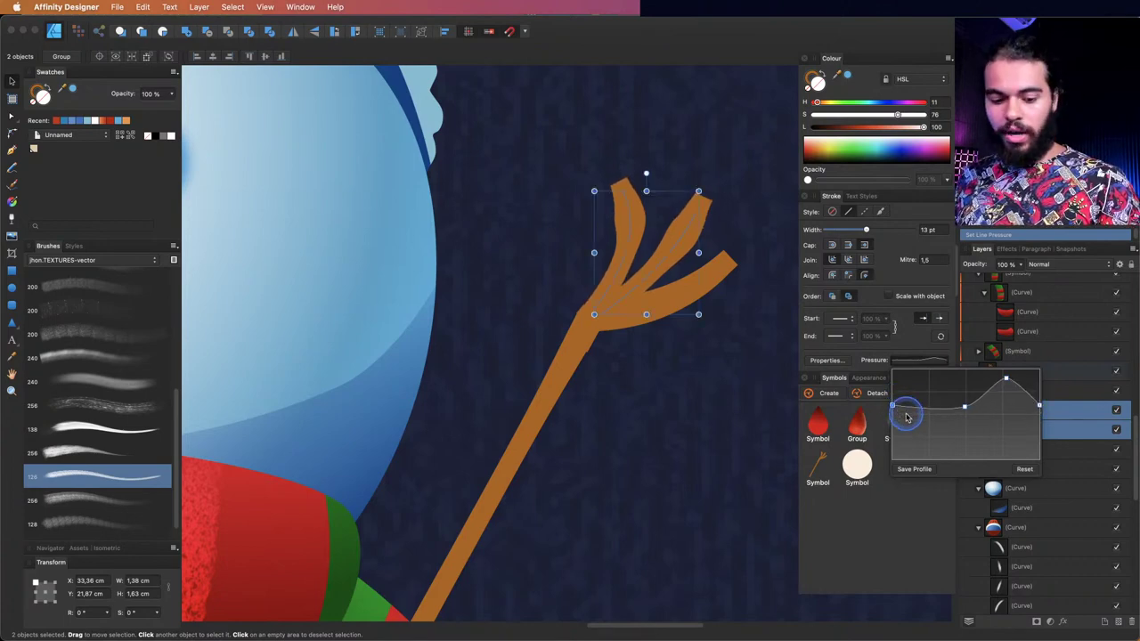
mouse_move(1039, 409)
mouse_down()
mouse_move(1036, 435)
mouse_move(1040, 415)
mouse_up()
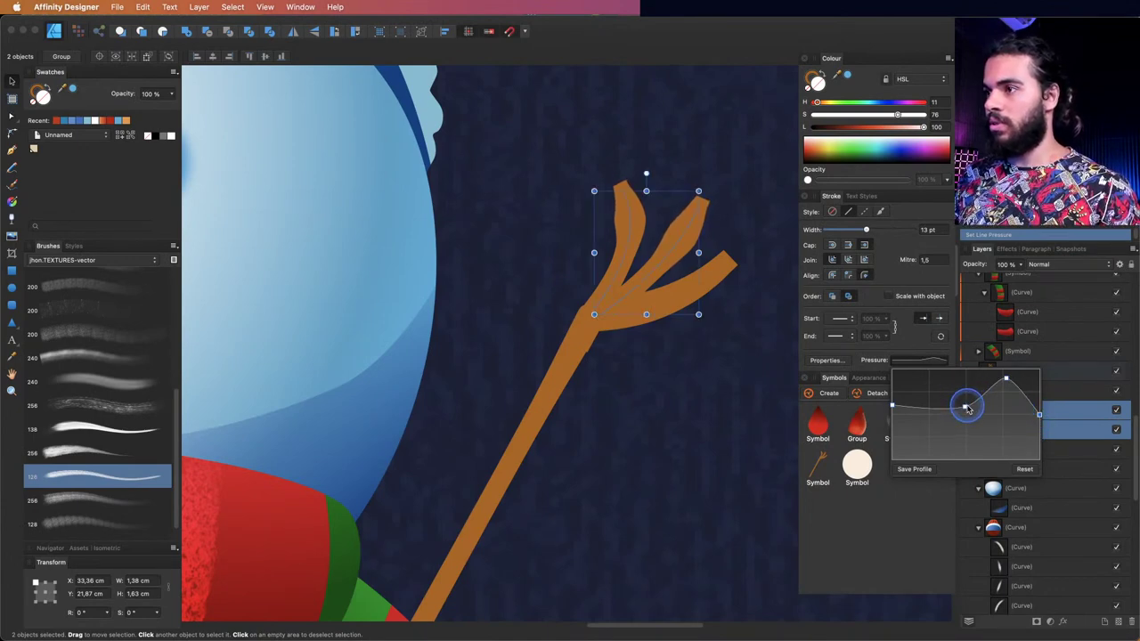
drag(967, 408, 941, 410)
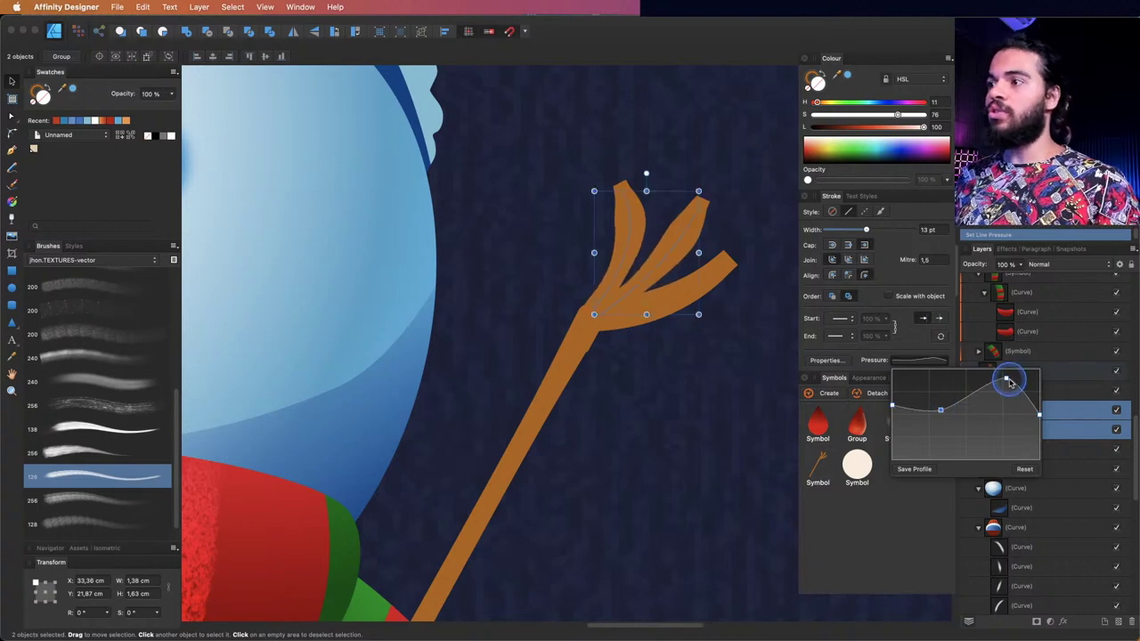
- Give the two upper fingers knobbly, tapered tips by adding a dip and small peak near the profile's end, plus a slight dip near its start
drag(1010, 383, 1040, 437)
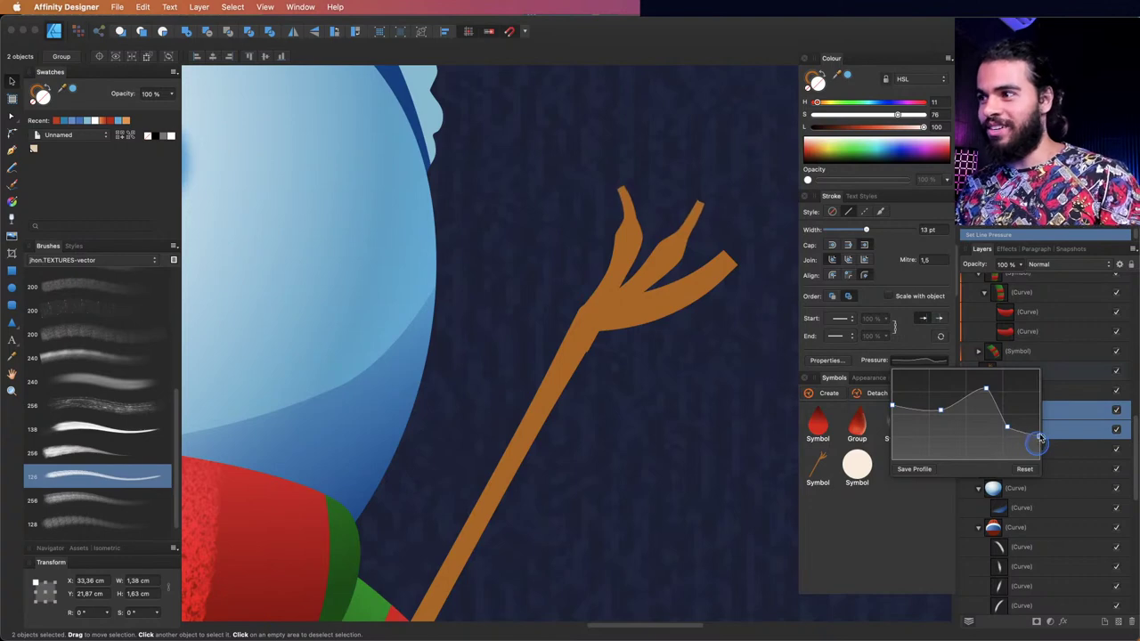
drag(1039, 440, 1035, 409)
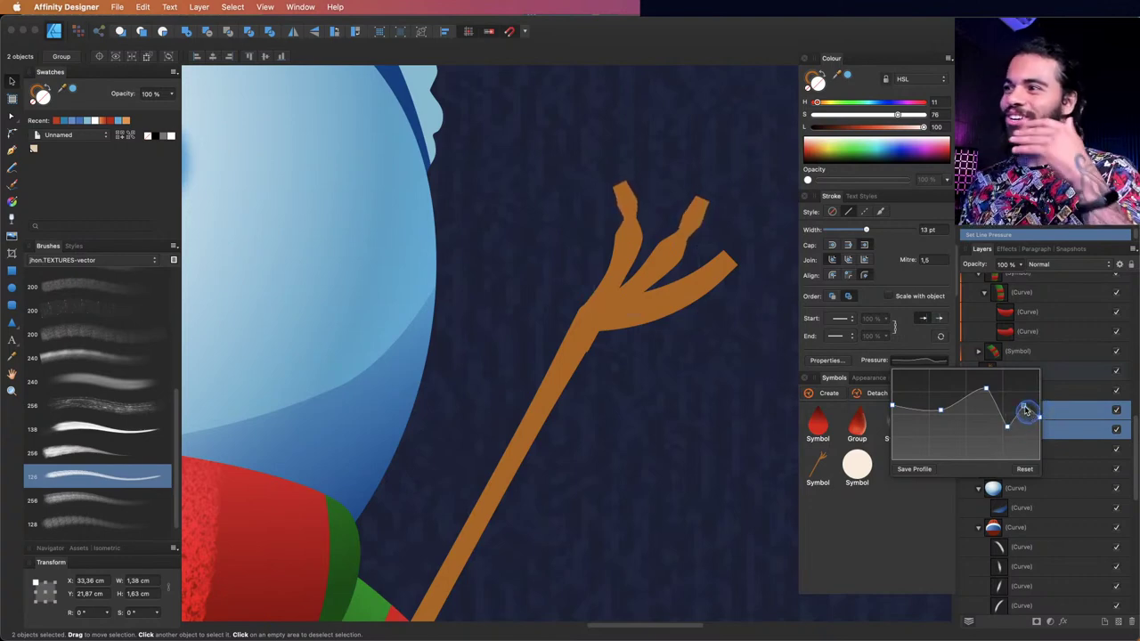
drag(1025, 409, 1022, 406)
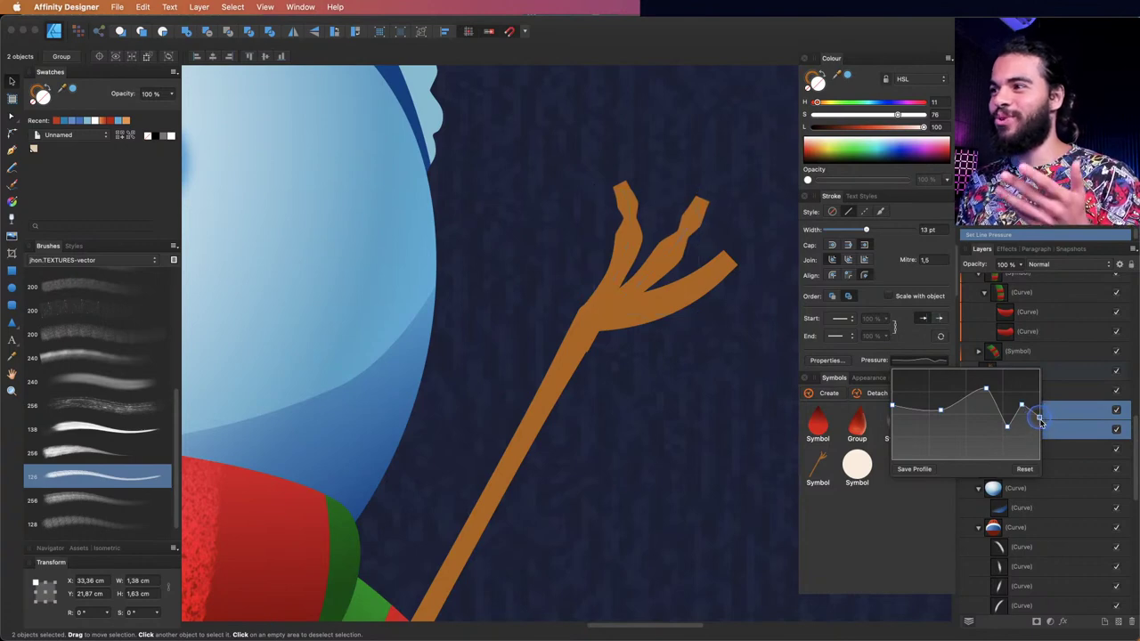
click(1023, 408)
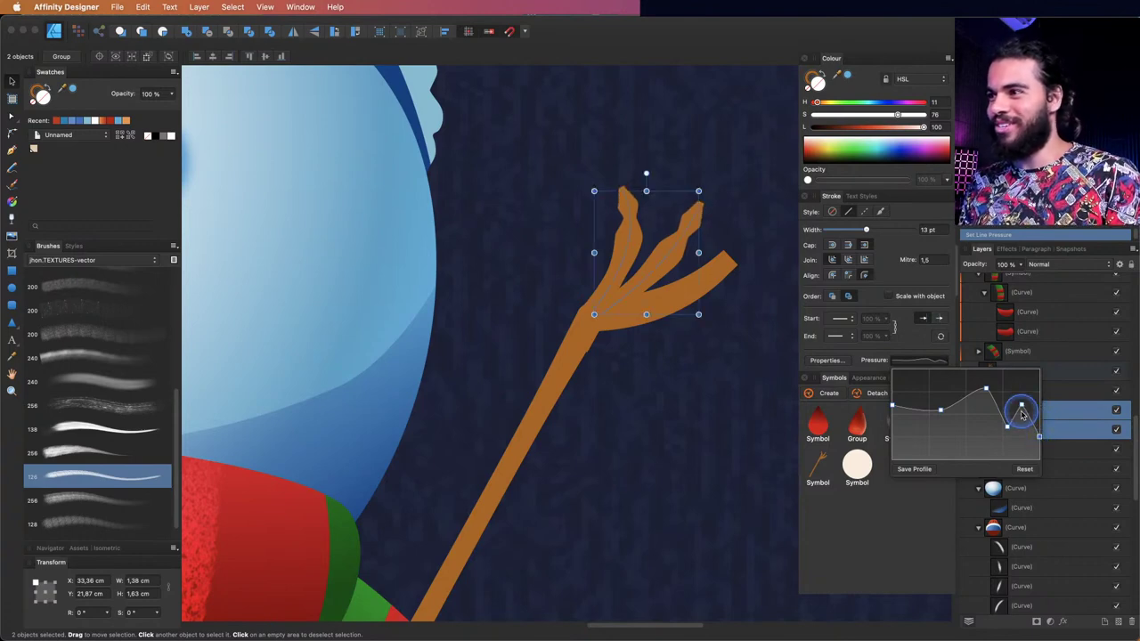
drag(986, 390, 975, 397)
click(921, 403)
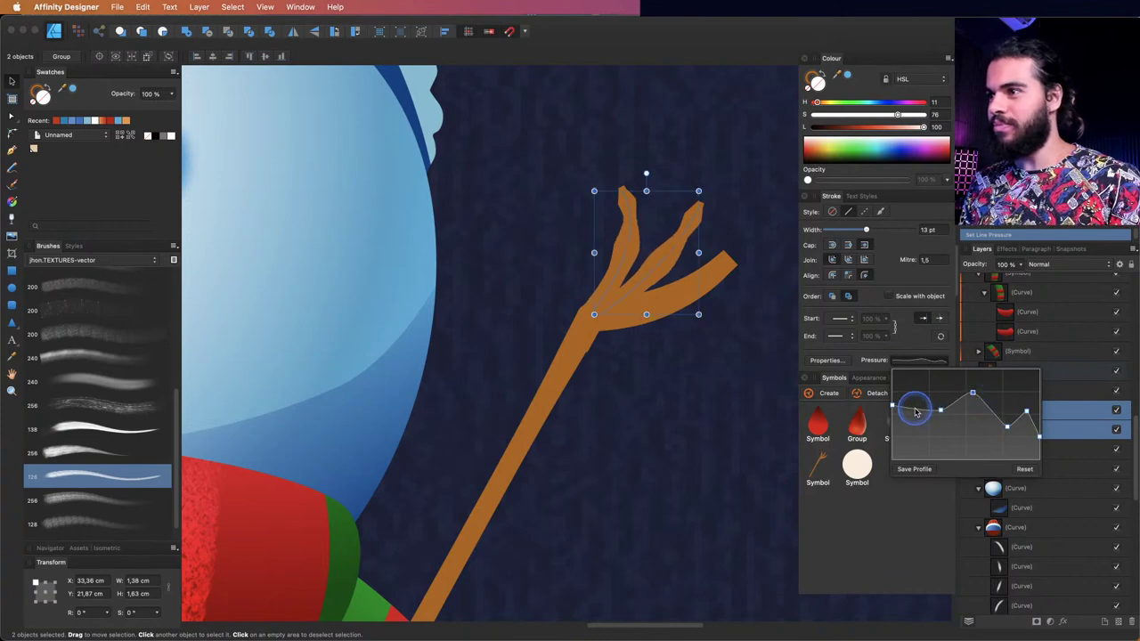
drag(923, 413, 924, 417)
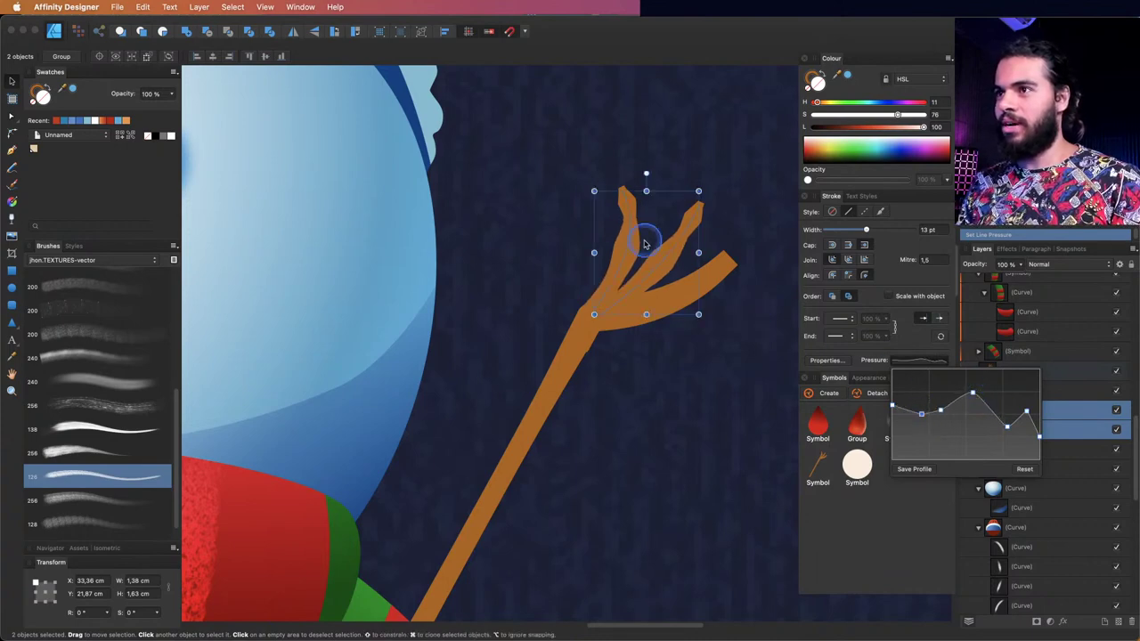
- Reshape the pressure profile of the main arm curve so its finger narrows abruptly past the palm and tapers to a thin tip
click(713, 281)
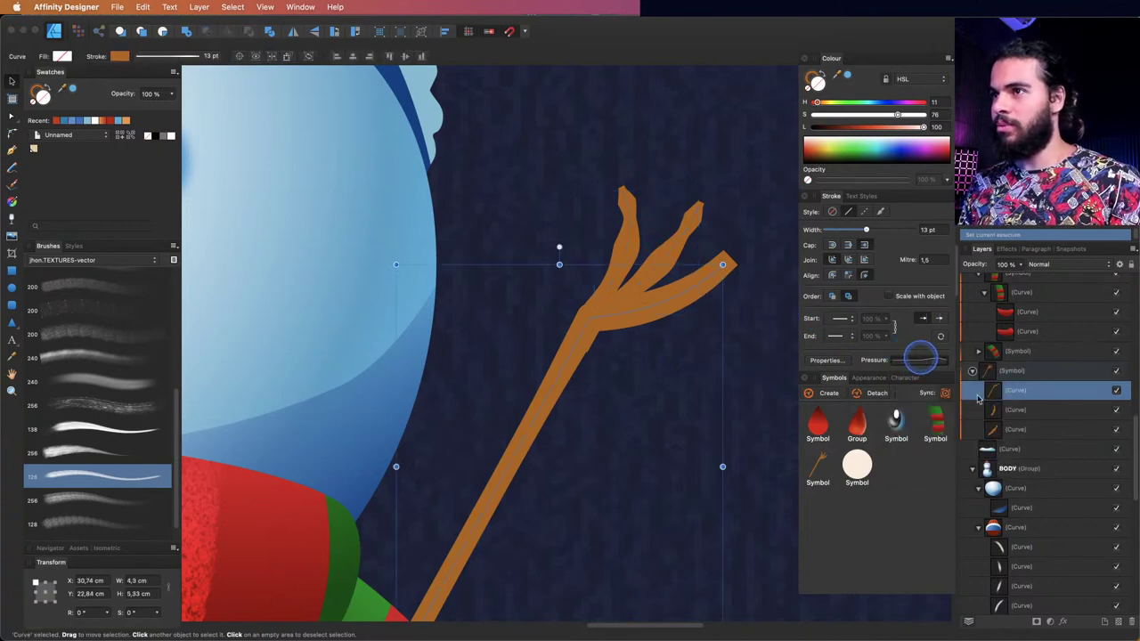
click(919, 359)
mouse_move(1005, 394)
mouse_down()
mouse_move(1010, 379)
mouse_move(1039, 437)
mouse_up()
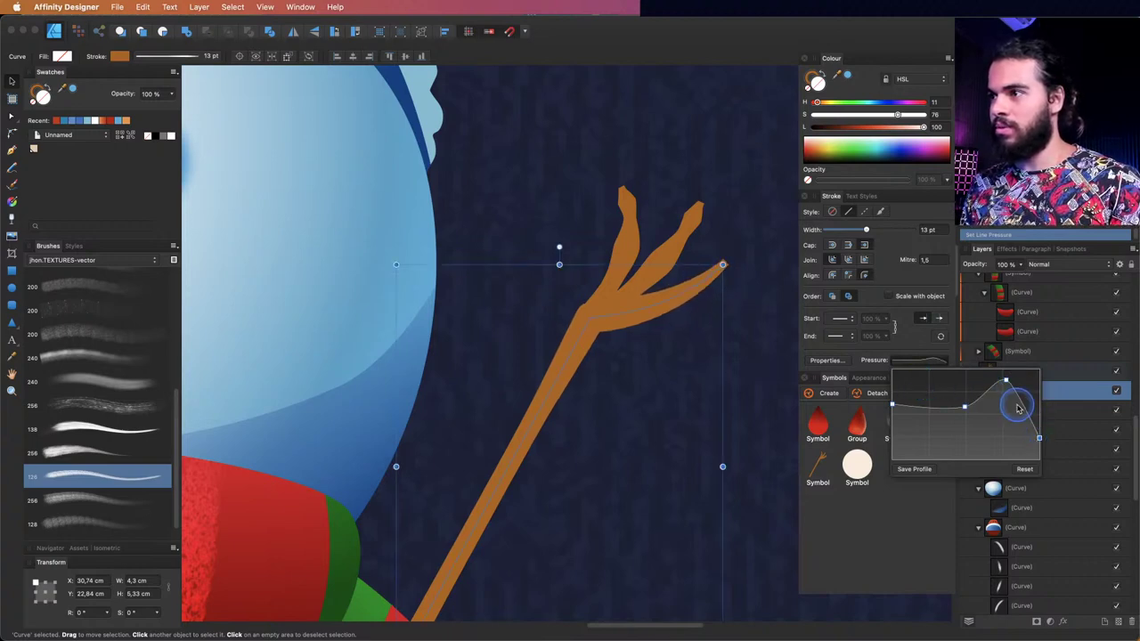
mouse_move(1018, 402)
mouse_down()
mouse_move(1011, 427)
mouse_move(1027, 422)
mouse_up()
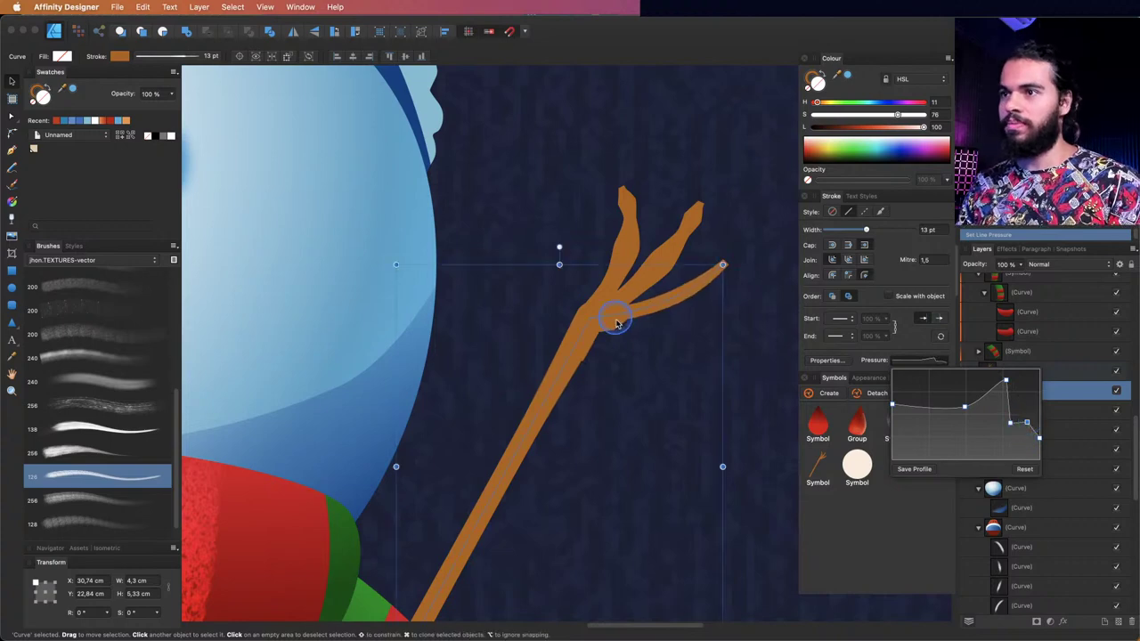
click(626, 318)
- Select all three arm curves and apply a linear gradient to their strokes, running from the scarf end up to the fingertips
key(z)
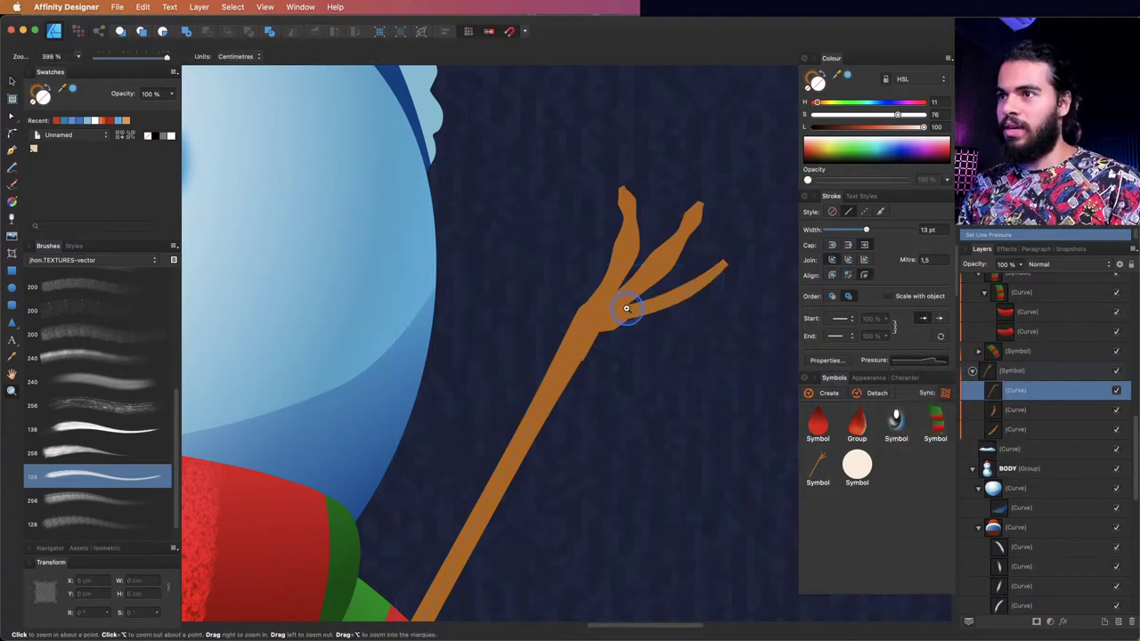
scroll(400, 369, down, 10)
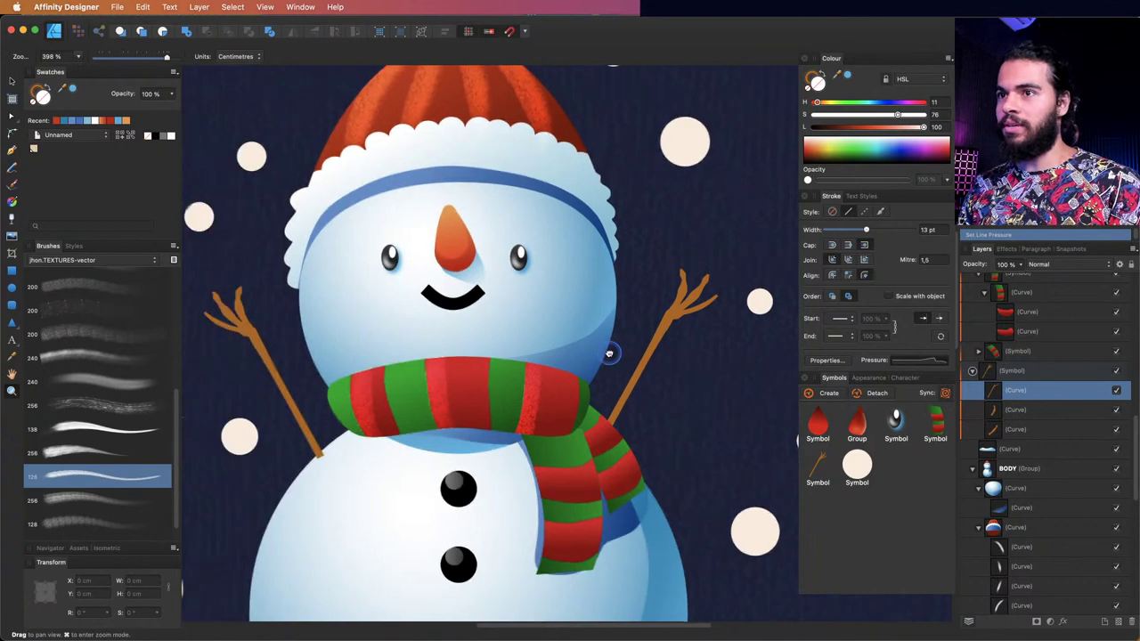
drag(605, 351, 617, 355)
scroll(677, 347, down, 3)
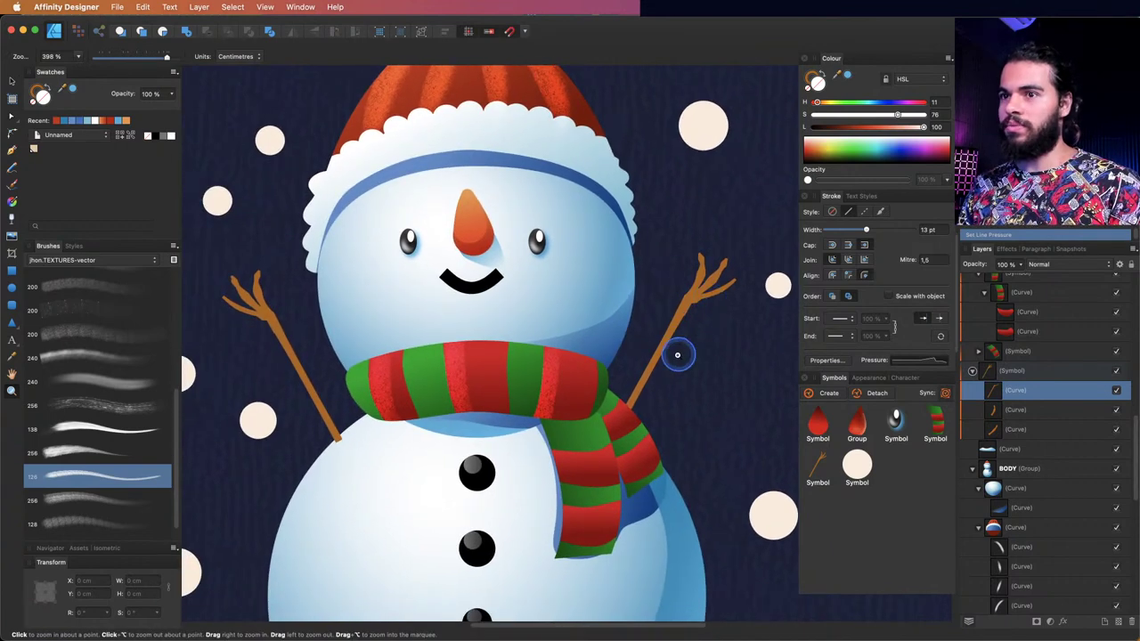
shift+click(1016, 429)
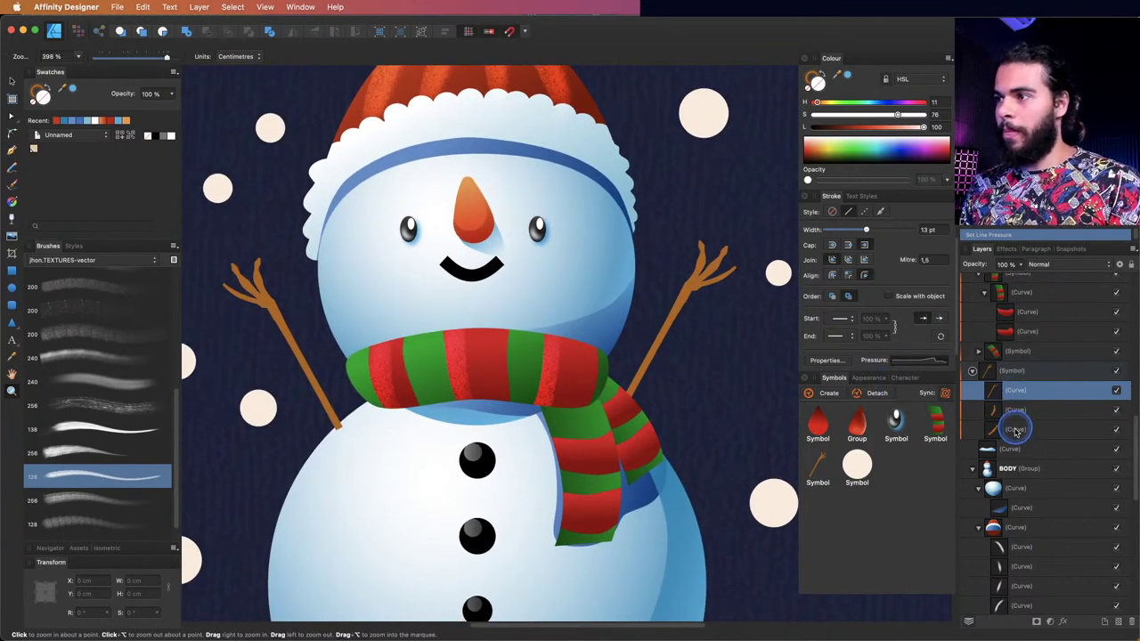
key(g)
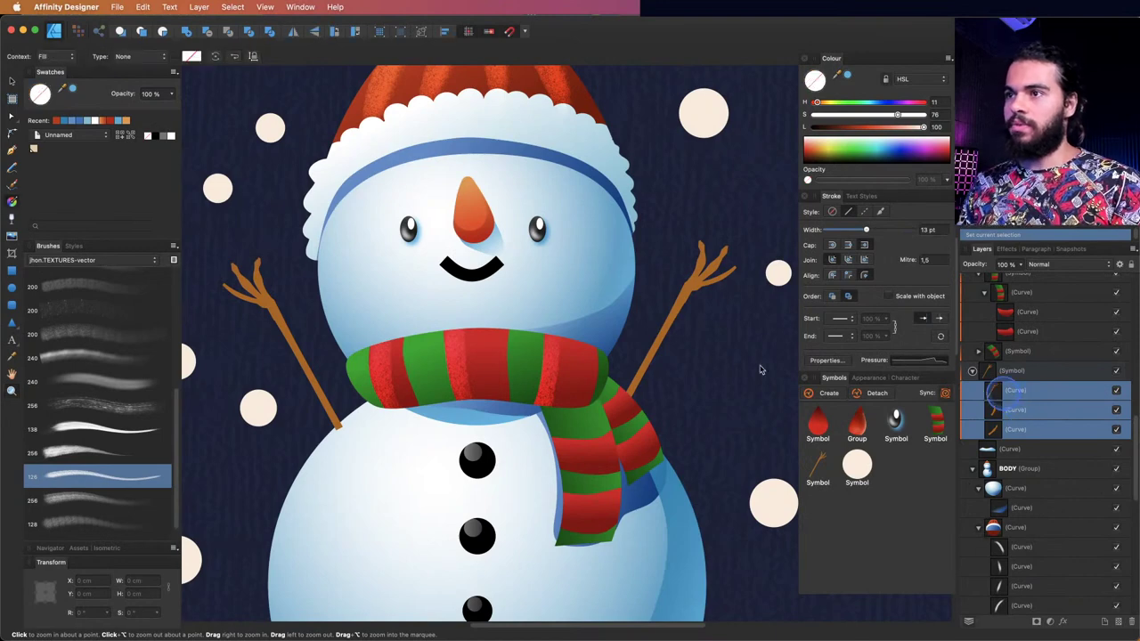
scroll(660, 283, down, 1)
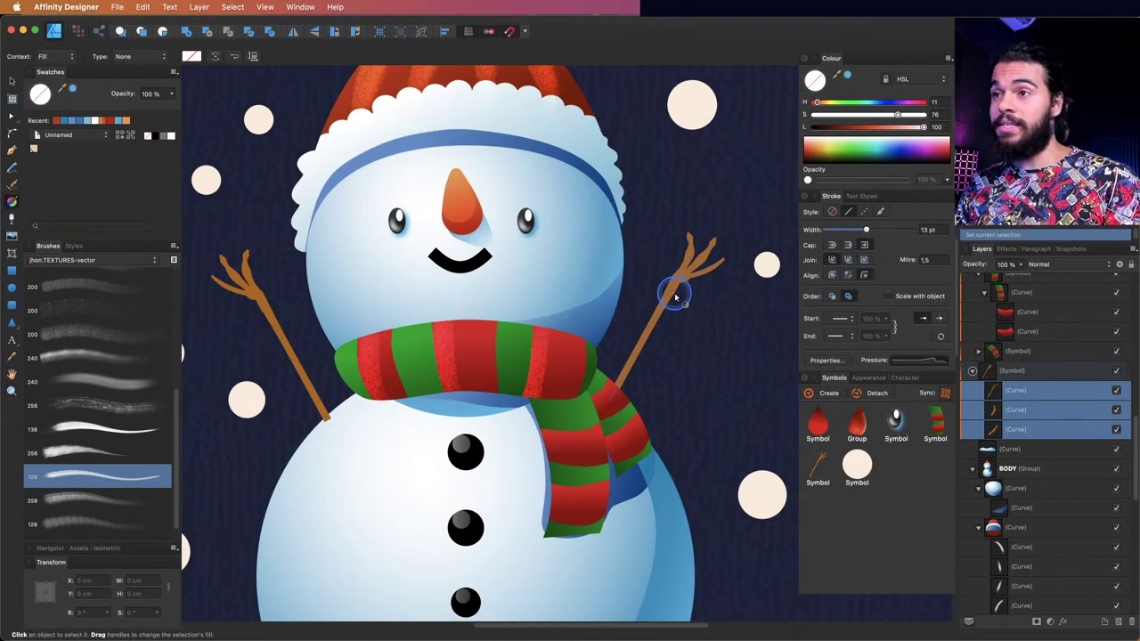
drag(619, 376, 666, 235)
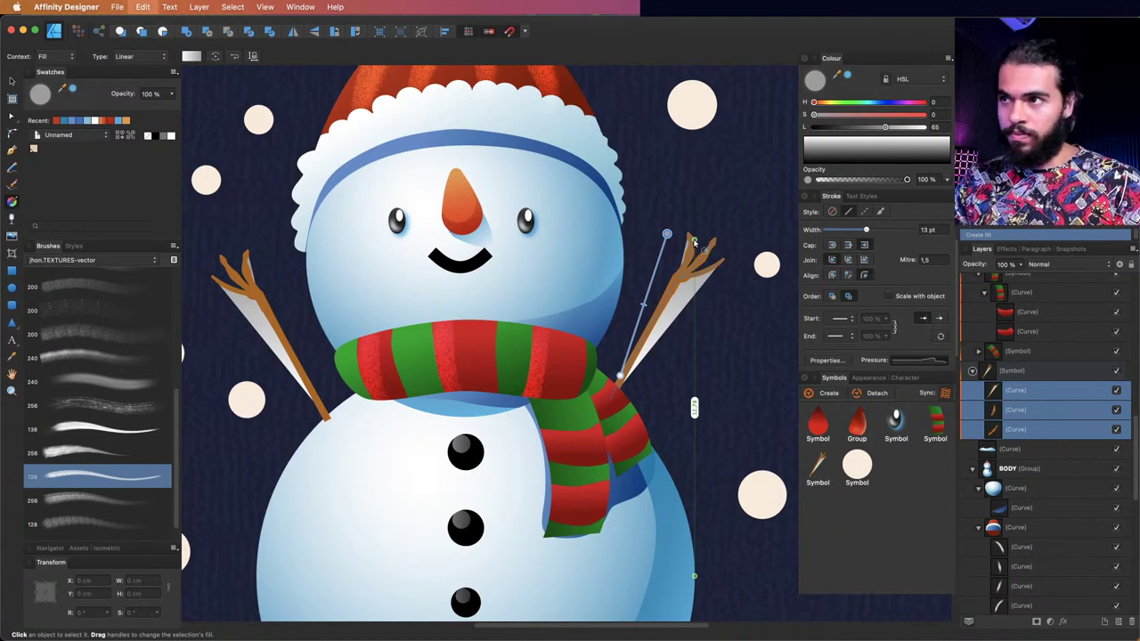
key(super+z)
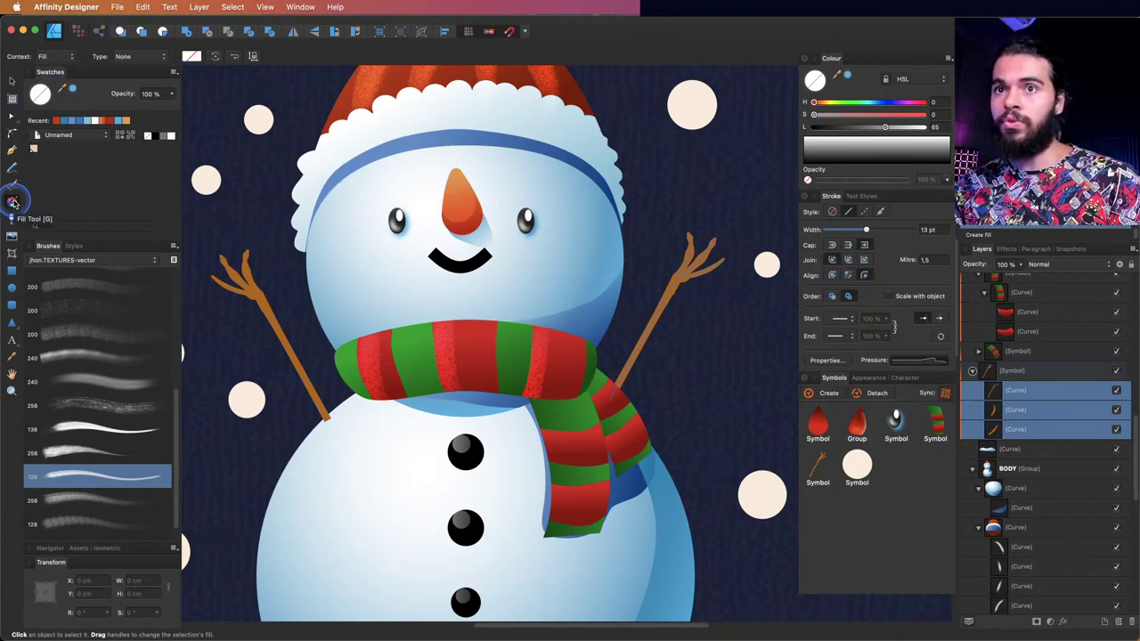
click(57, 59)
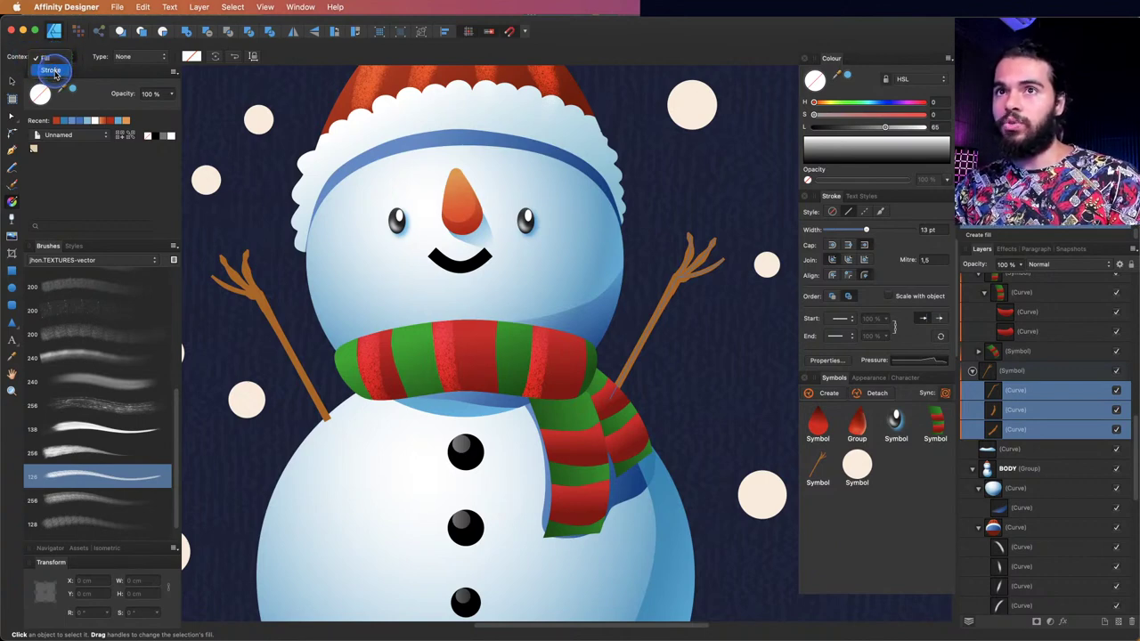
click(52, 71)
drag(630, 362, 704, 234)
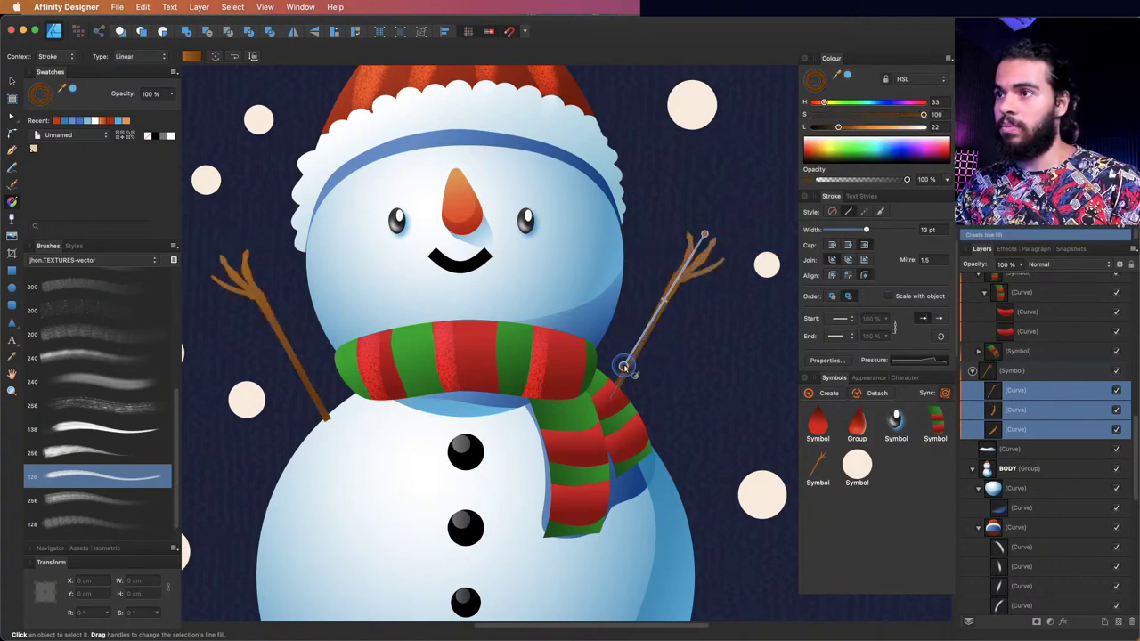
- Move the stroke gradient's hand end down to the palm and recolour the gradient from reddish brown to brighter orange-brown (HSL 33, 77, 46)
click(687, 254)
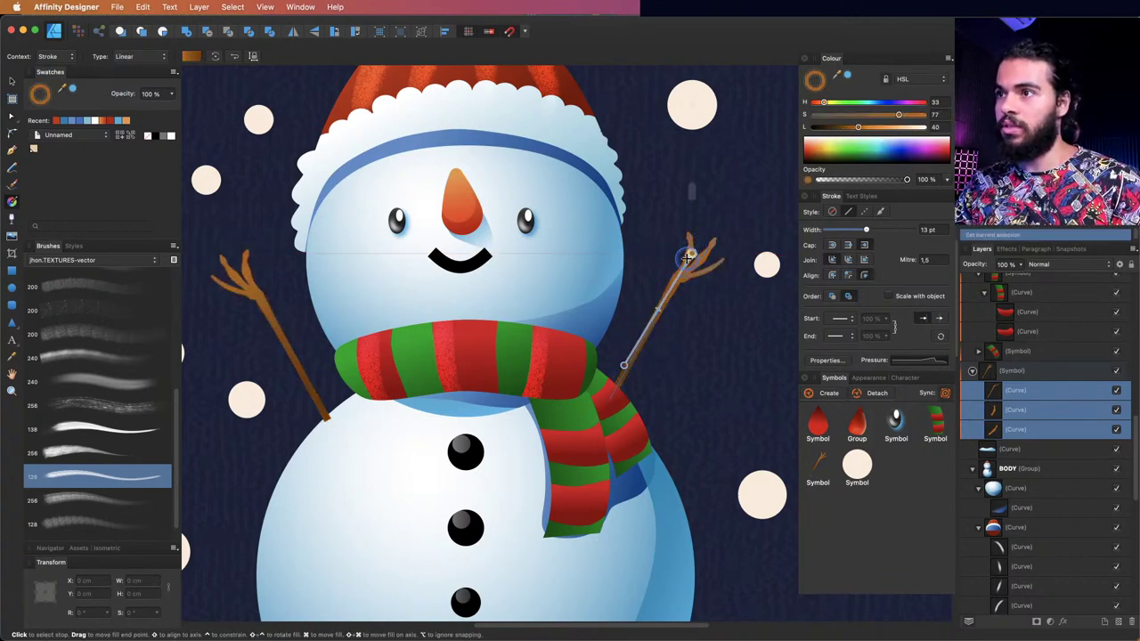
drag(688, 253, 682, 277)
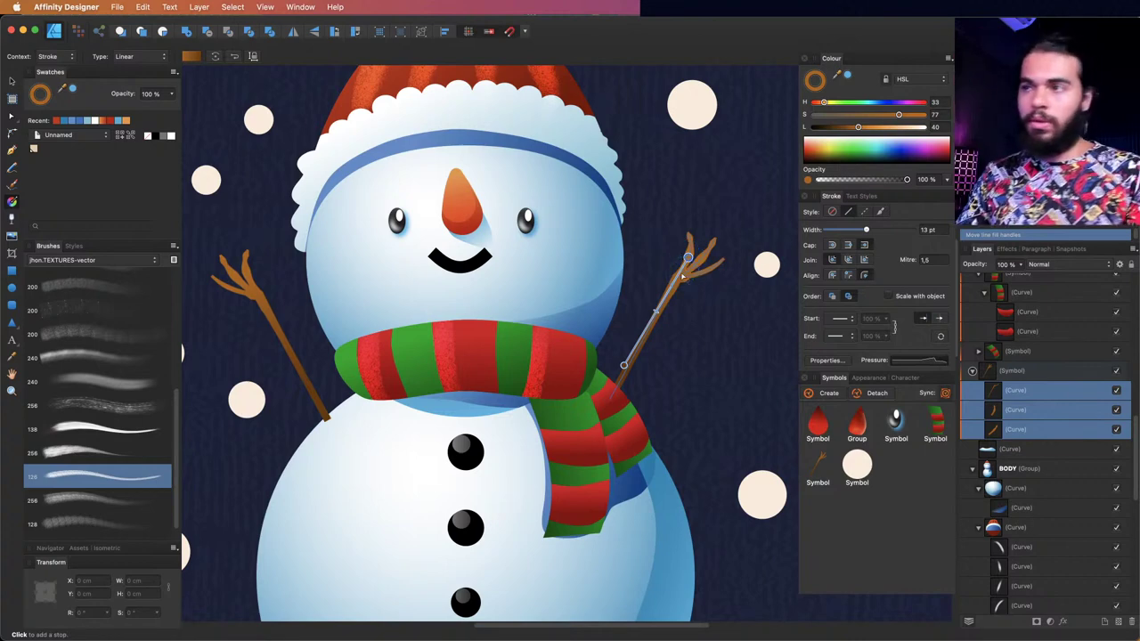
click(850, 144)
click(833, 104)
mouse_move(824, 105)
mouse_down()
mouse_move(849, 128)
mouse_move(831, 160)
mouse_up()
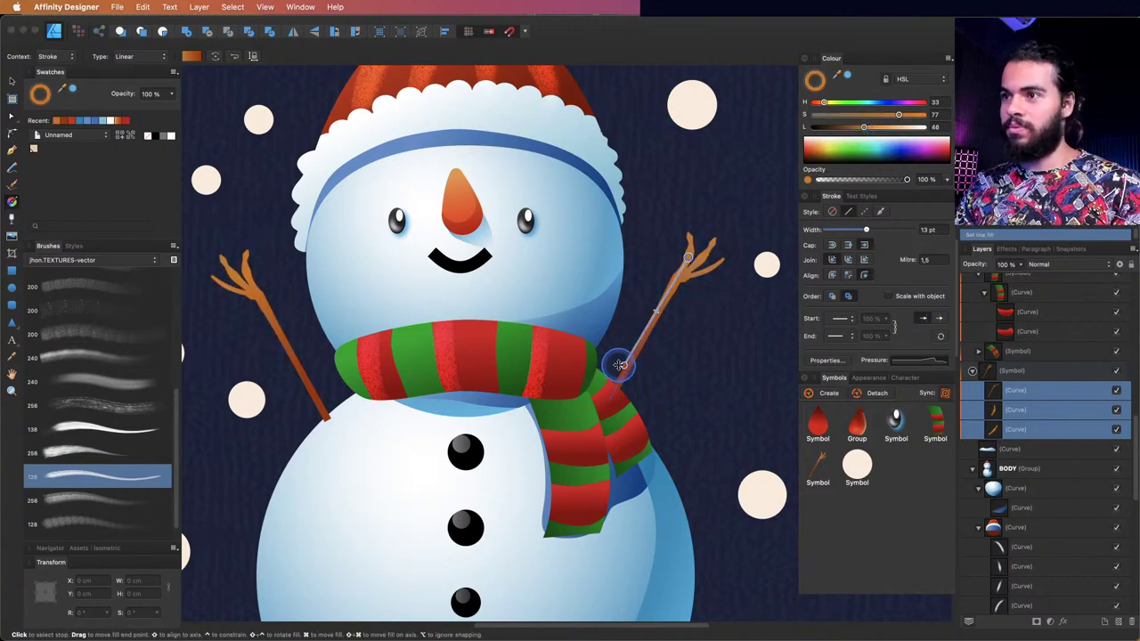
- Reposition the handles of the arms' brown stroke gradient along the arm between the scarf and the palm
click(603, 381)
drag(603, 382, 664, 308)
key(z)
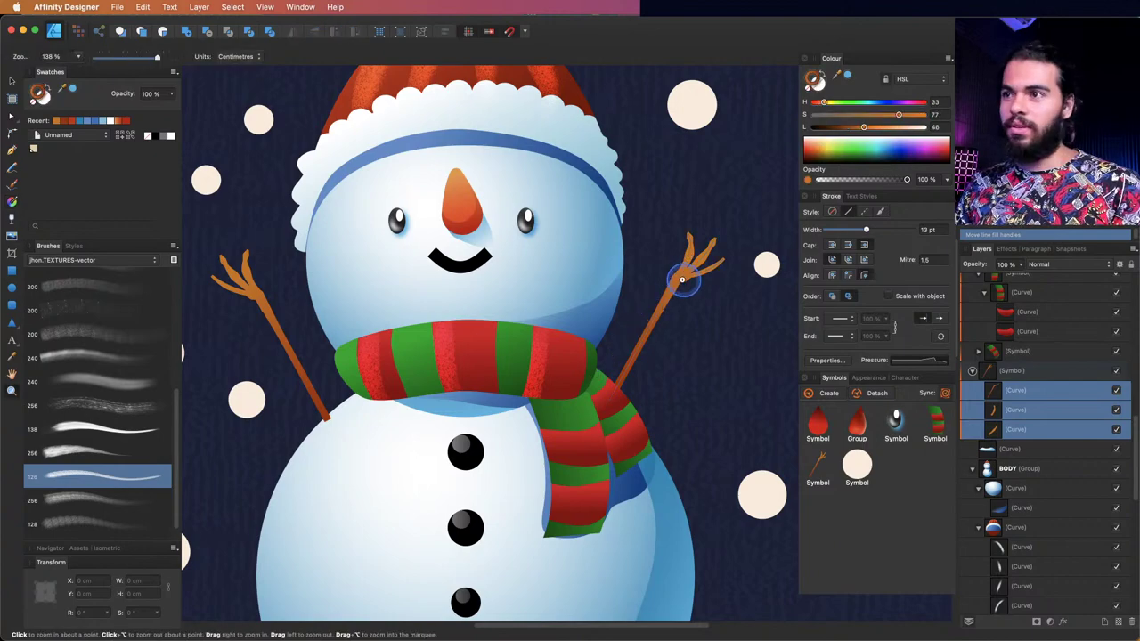
alt+click(682, 281)
key(h)
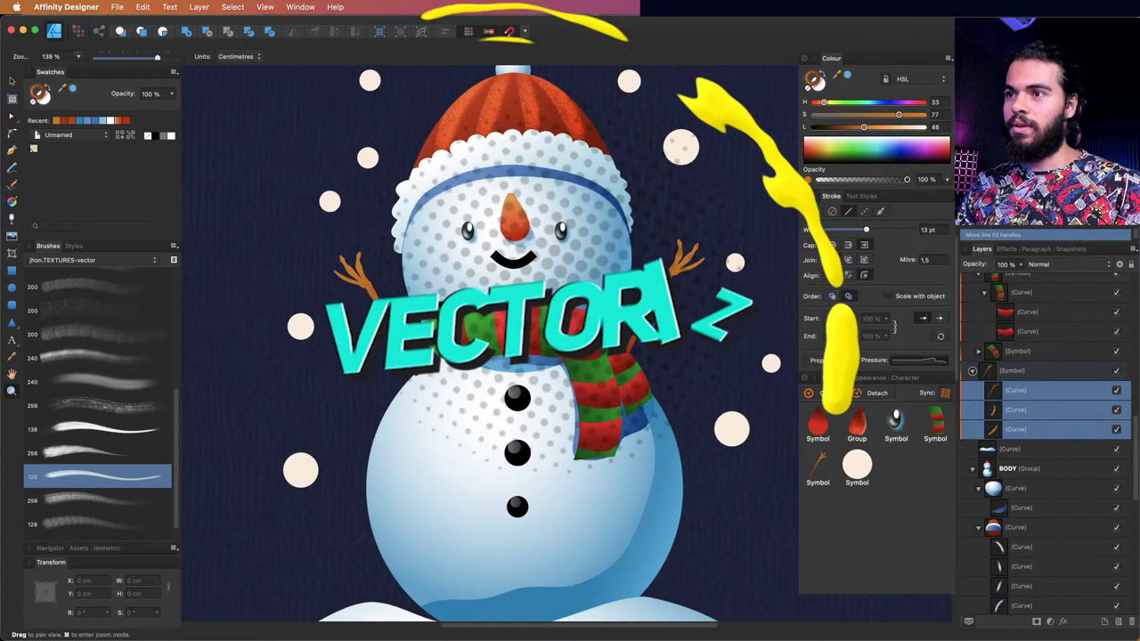
scroll(636, 318, down, 3)
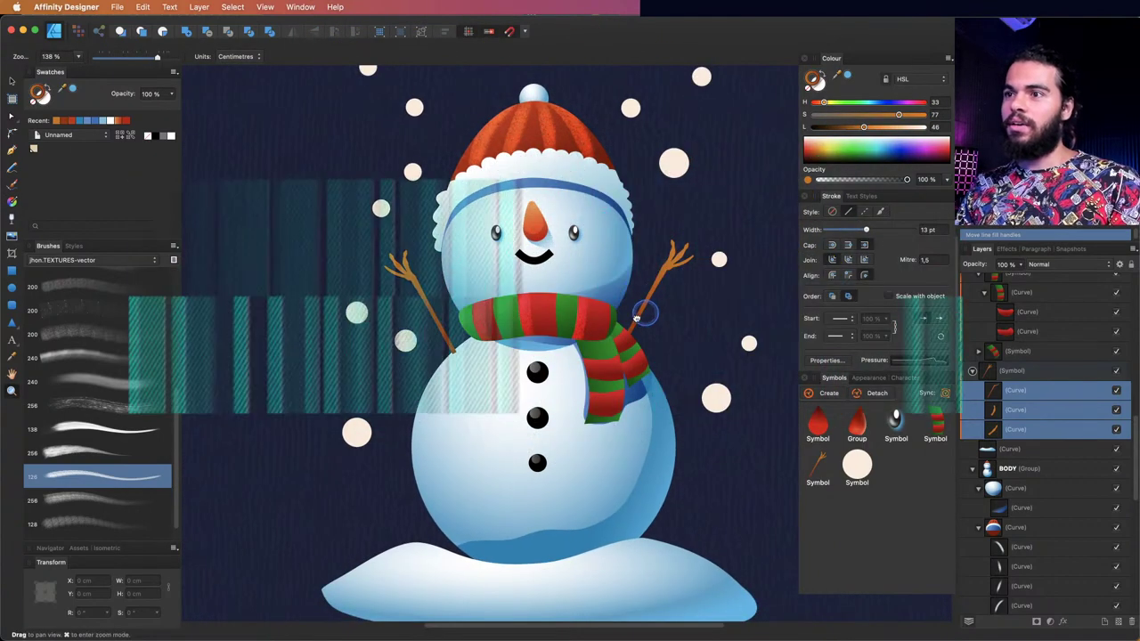
scroll(636, 318, up, 1)
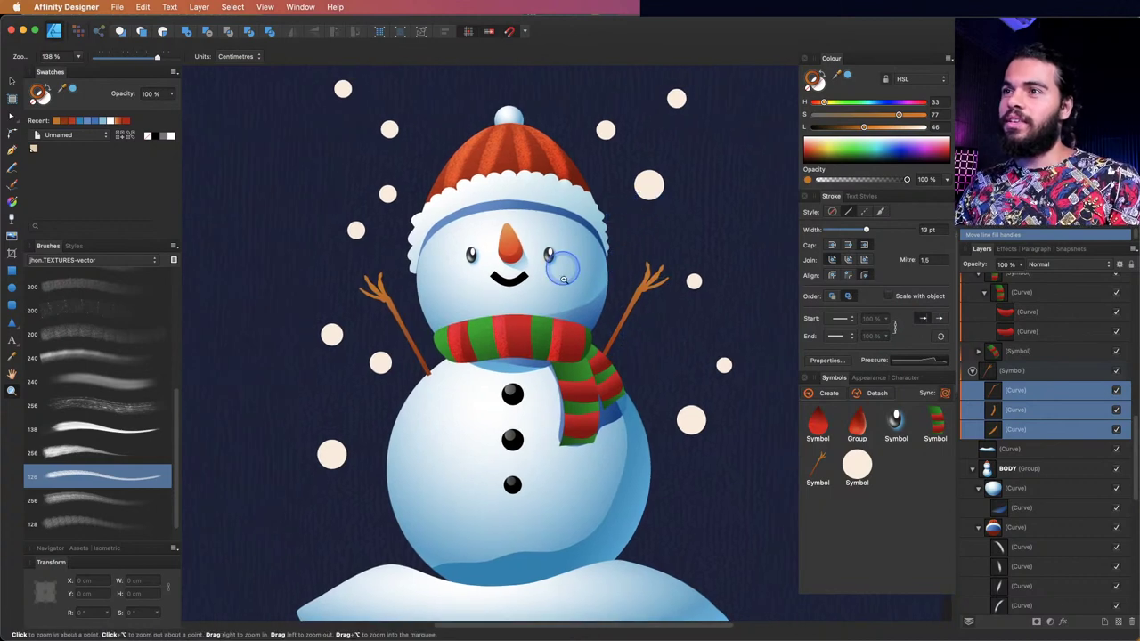
- Paste the style of the snowman's head onto the snowball ellipse so all snowball symbols get its white-to-blue gradient
key(v)
click(565, 267)
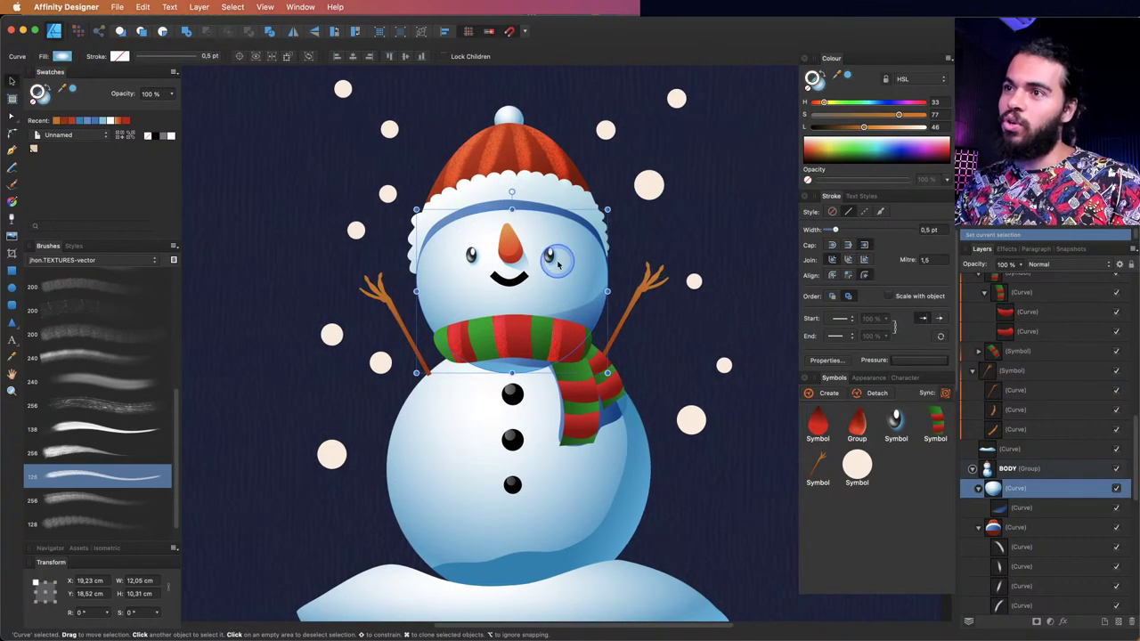
click(653, 196)
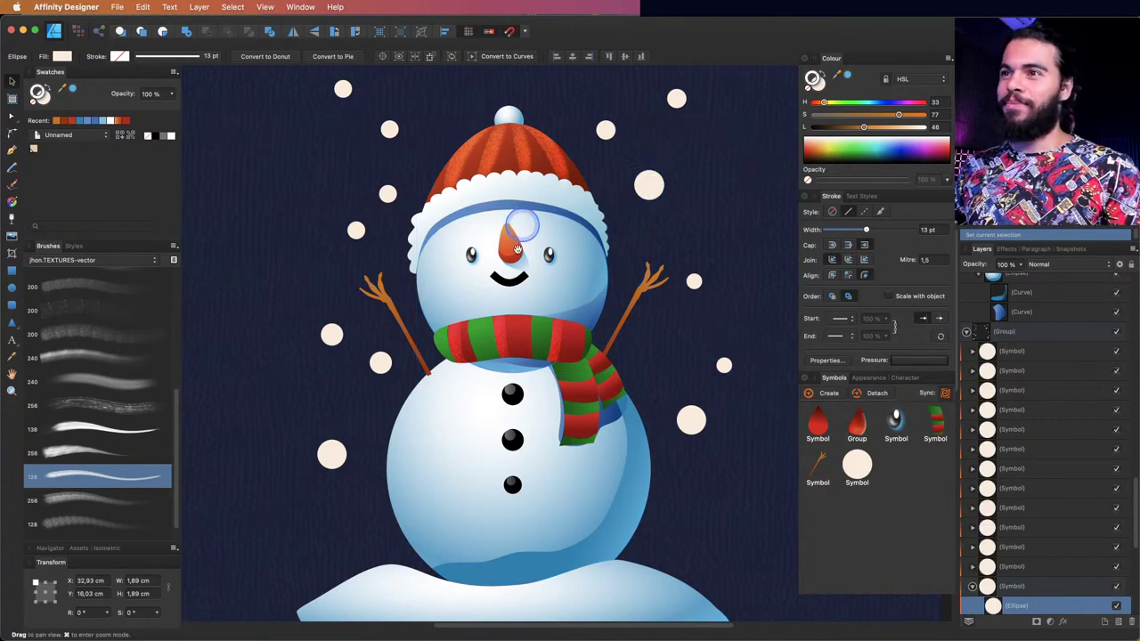
scroll(534, 227, down, 1)
key(z)
scroll(563, 227, down, 1)
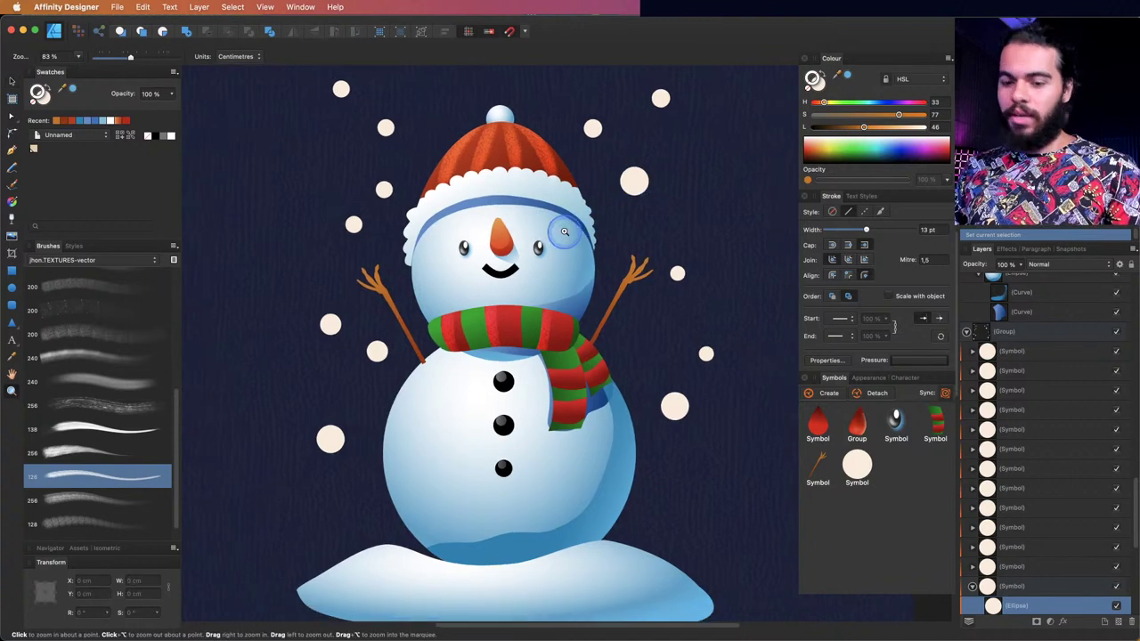
scroll(593, 205, up, 1)
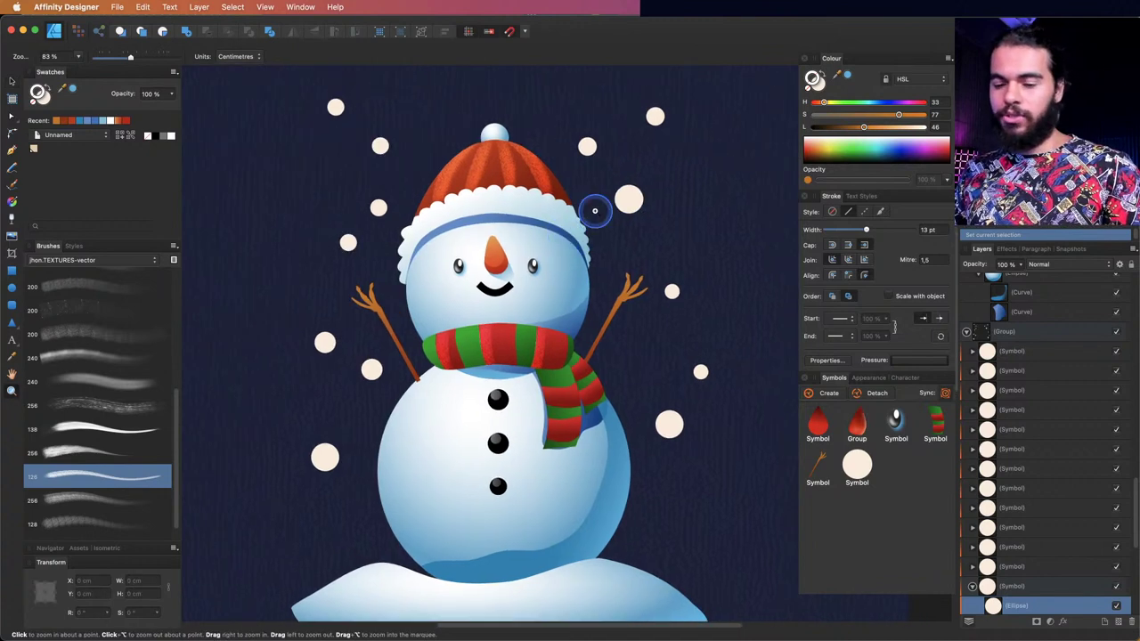
click(146, 6)
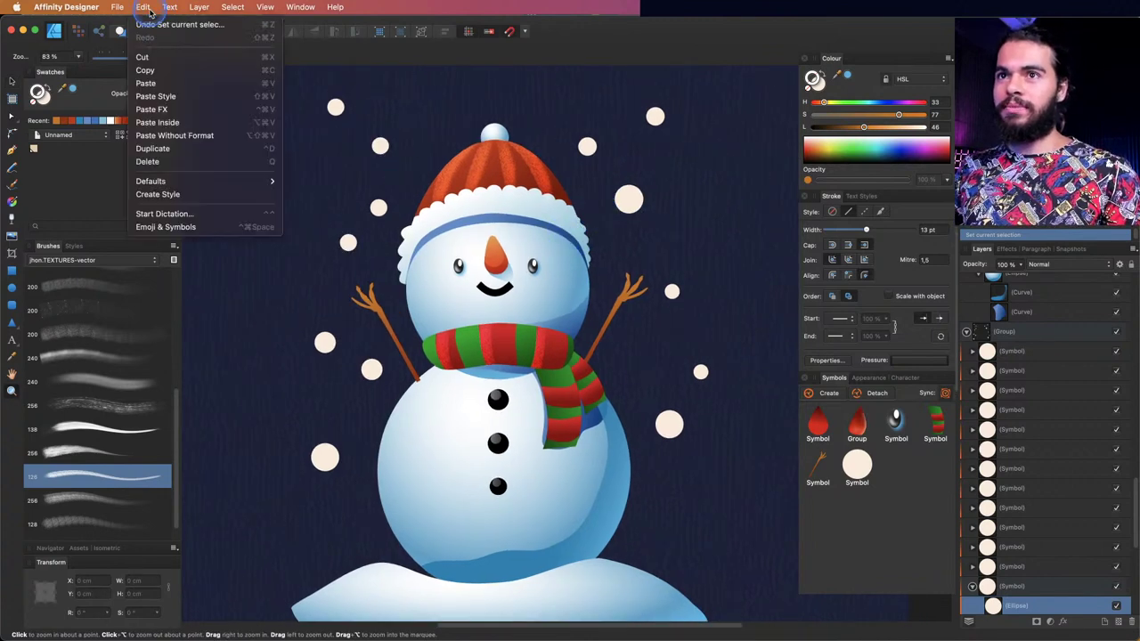
click(201, 104)
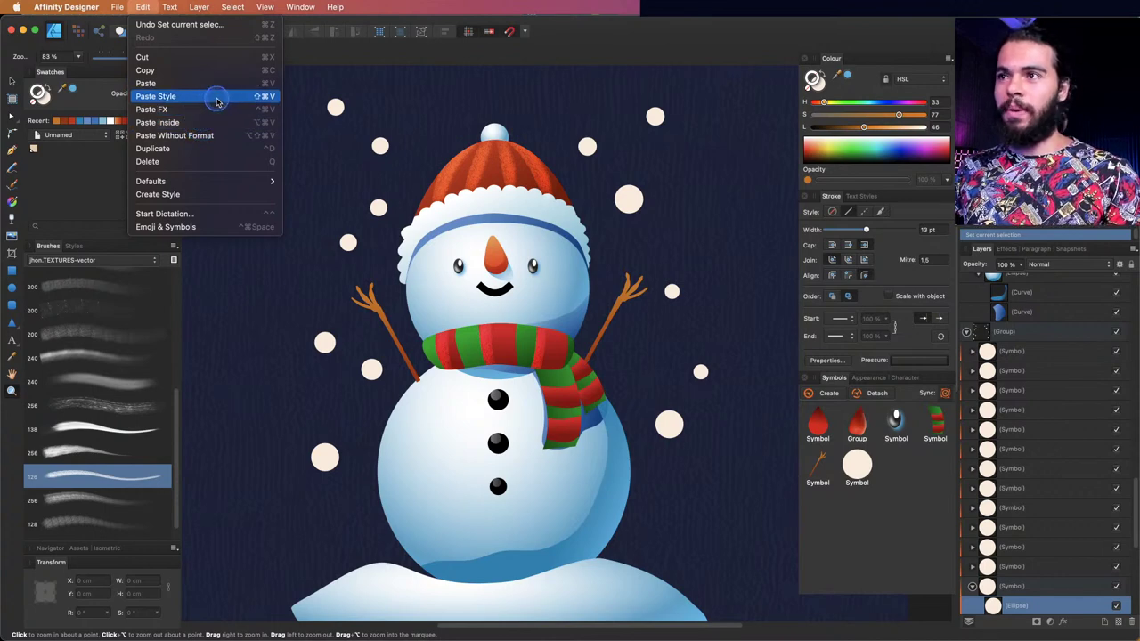
click(216, 102)
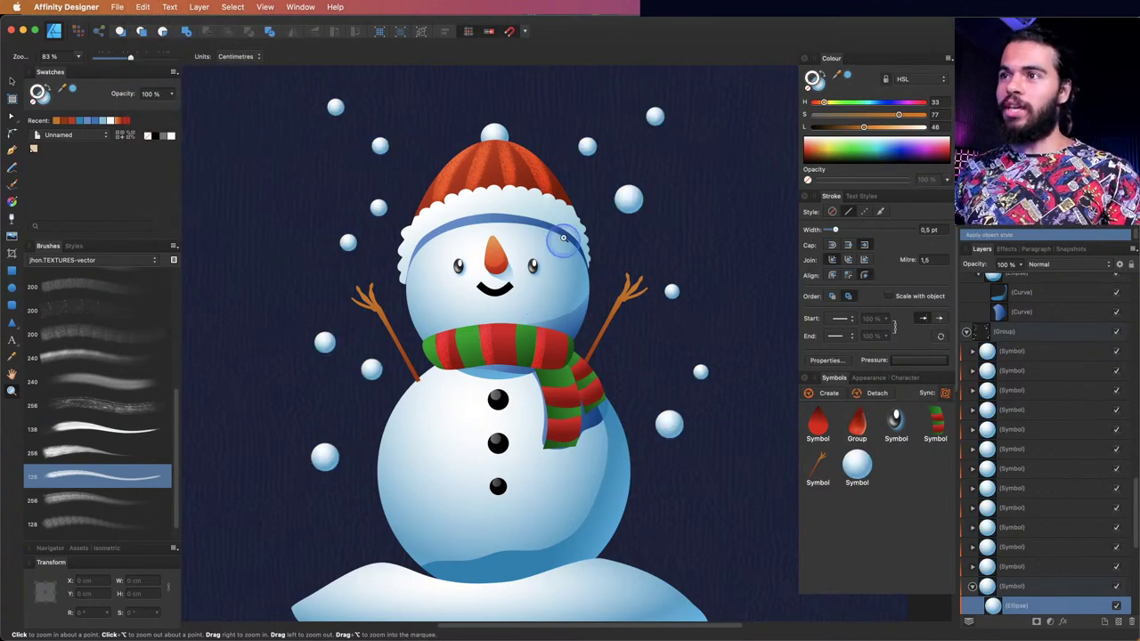
- Resize the selected snowball ellipse into a slightly tall oval of about 1.4 by 1.51 cm
key(v)
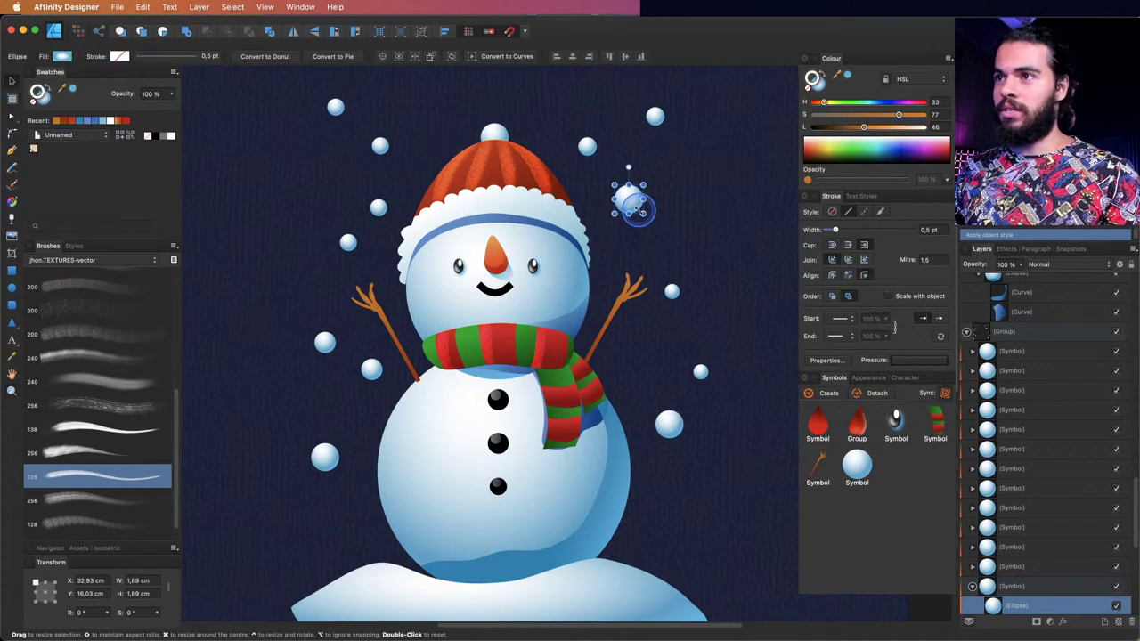
drag(641, 214, 766, 183)
key(z)
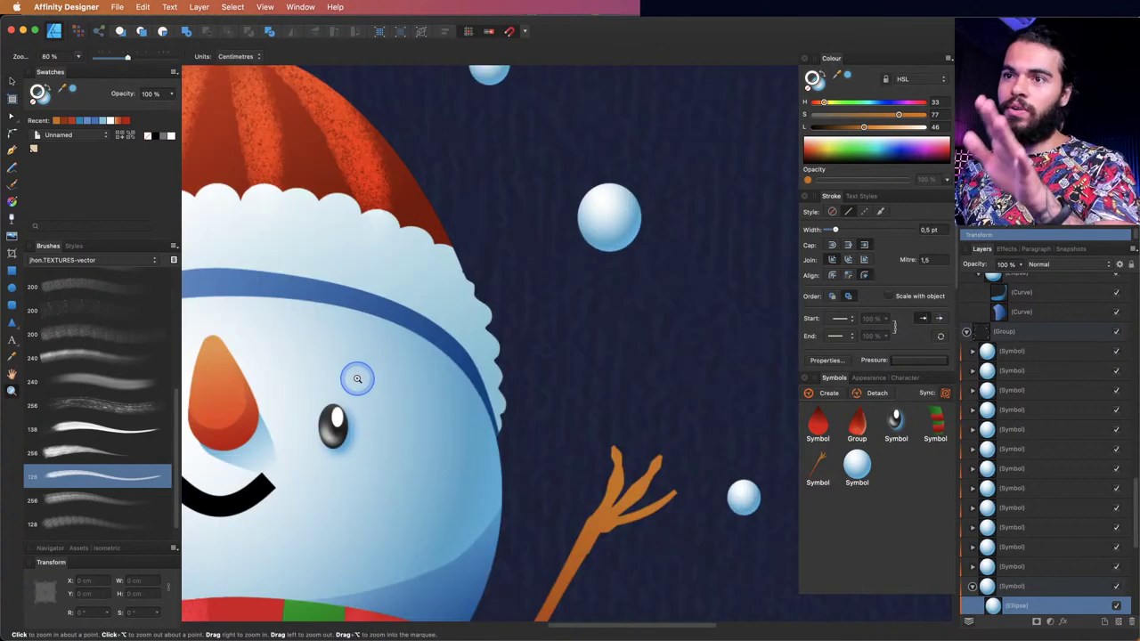
alt+click(635, 203)
alt+click(624, 217)
alt+click(623, 214)
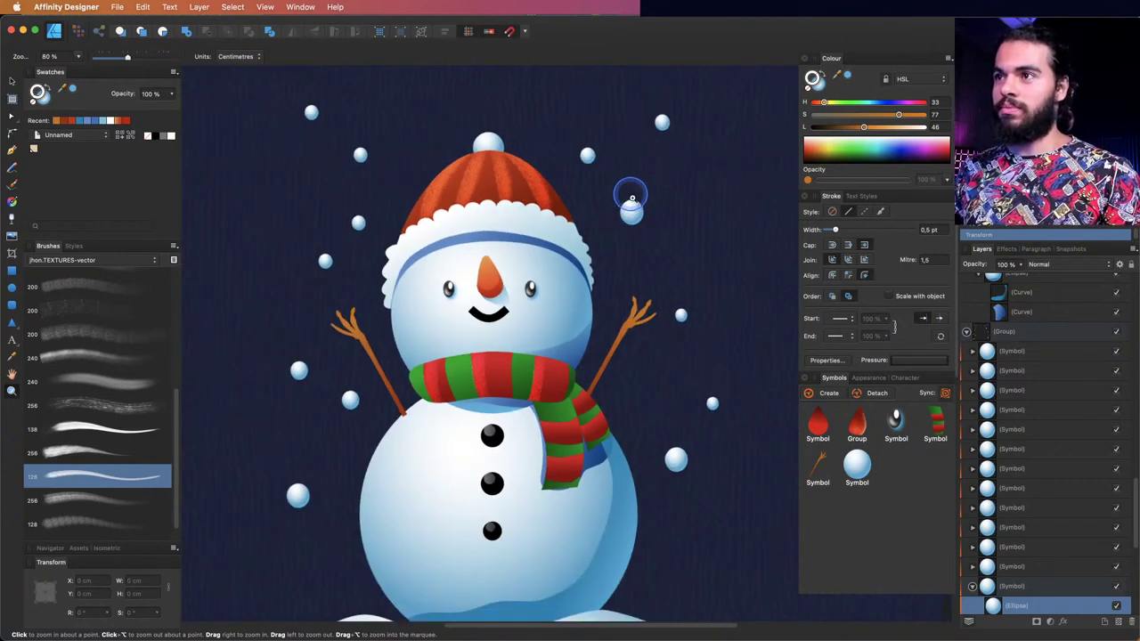
- Duplicate the snowball inside its symbol, place the copy above and right of the original, and shrink it to about 0.84 by 0.89 cm
key(v)
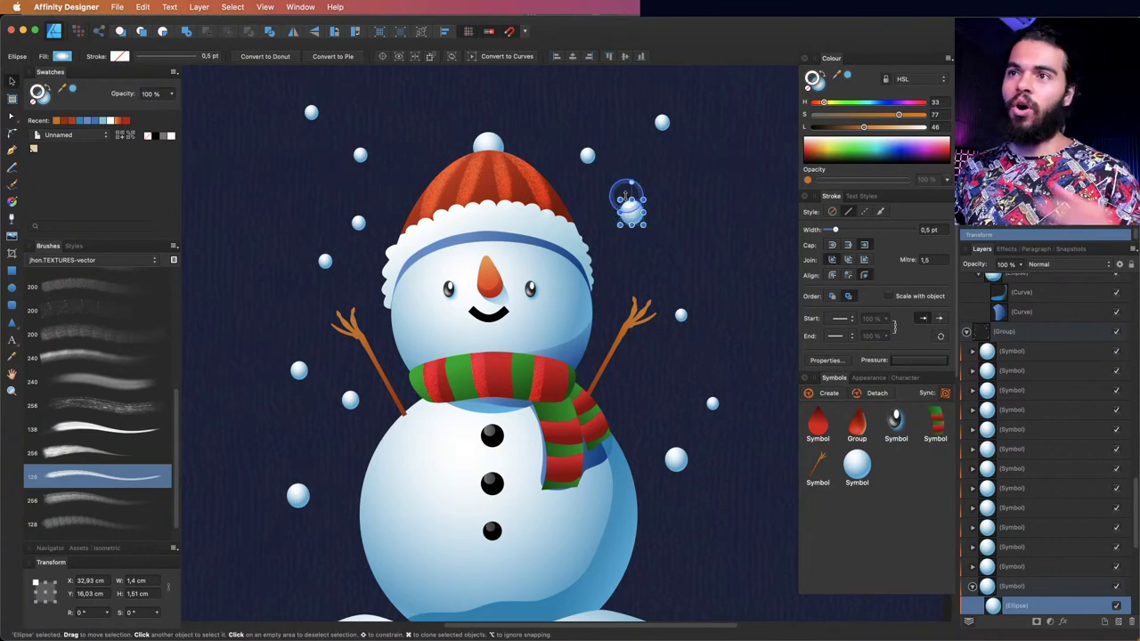
drag(626, 194, 644, 155)
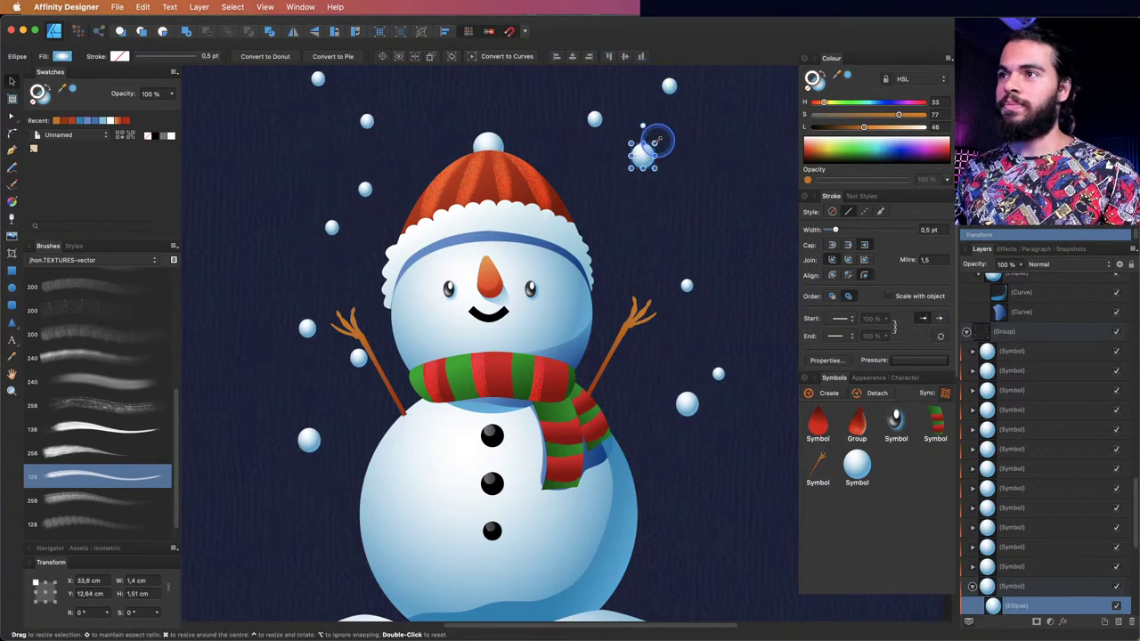
key(super+j)
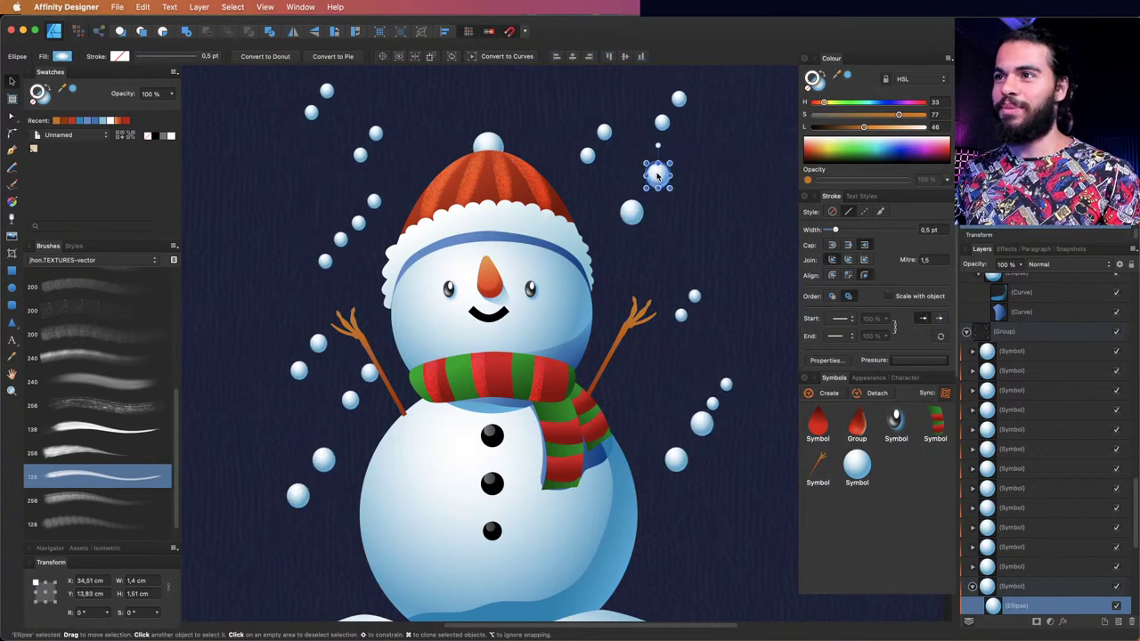
mouse_move(664, 166)
mouse_down()
mouse_move(651, 173)
mouse_move(675, 156)
mouse_move(670, 166)
mouse_up()
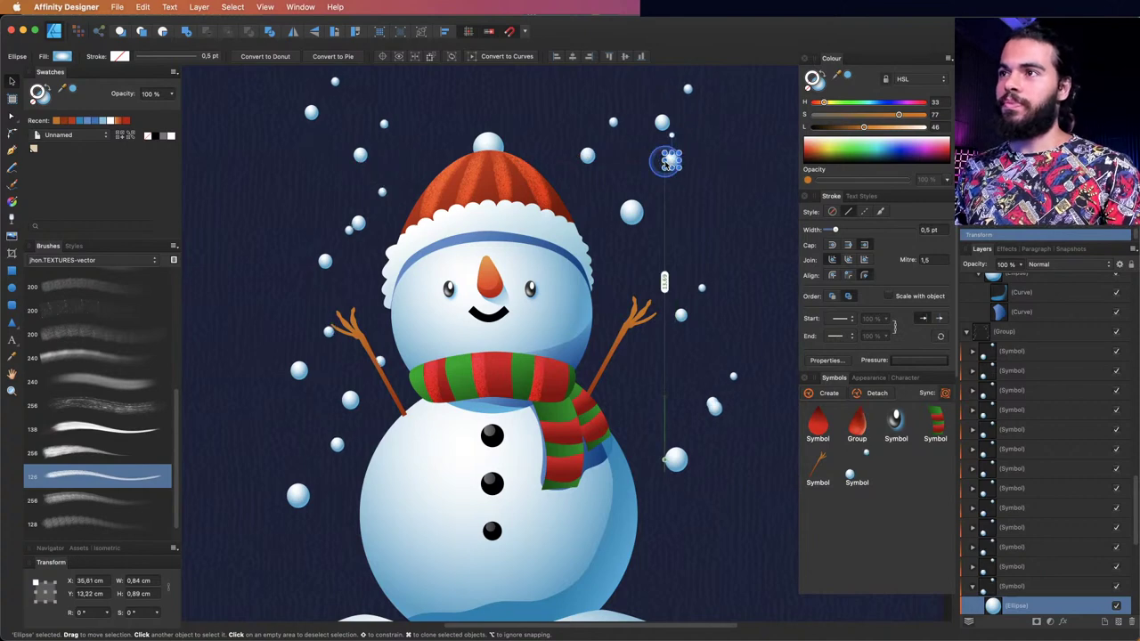
- Apply a Gaussian Blur layer effect to the small snowball copy, with enough radius to soften its edges completely
scroll(1136, 521, down, 3)
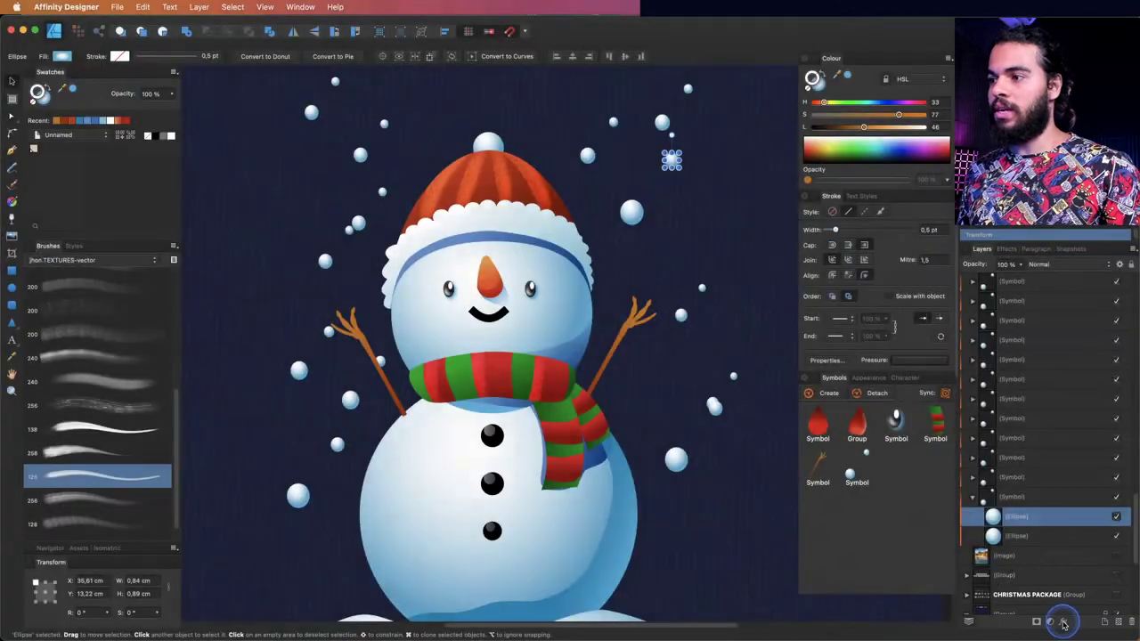
click(1062, 624)
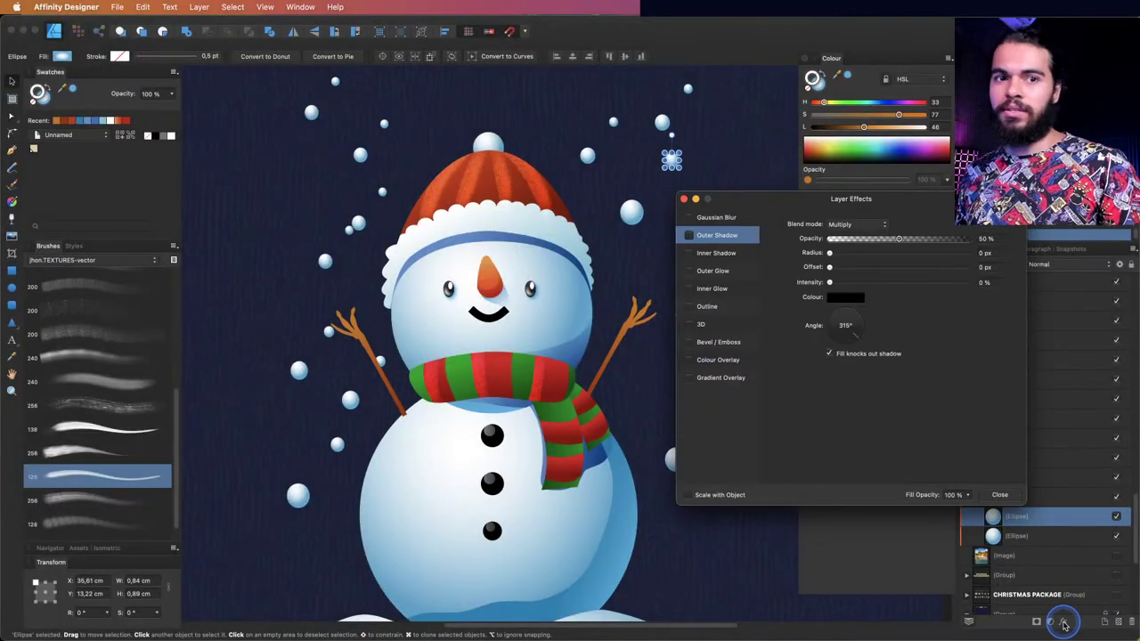
click(714, 221)
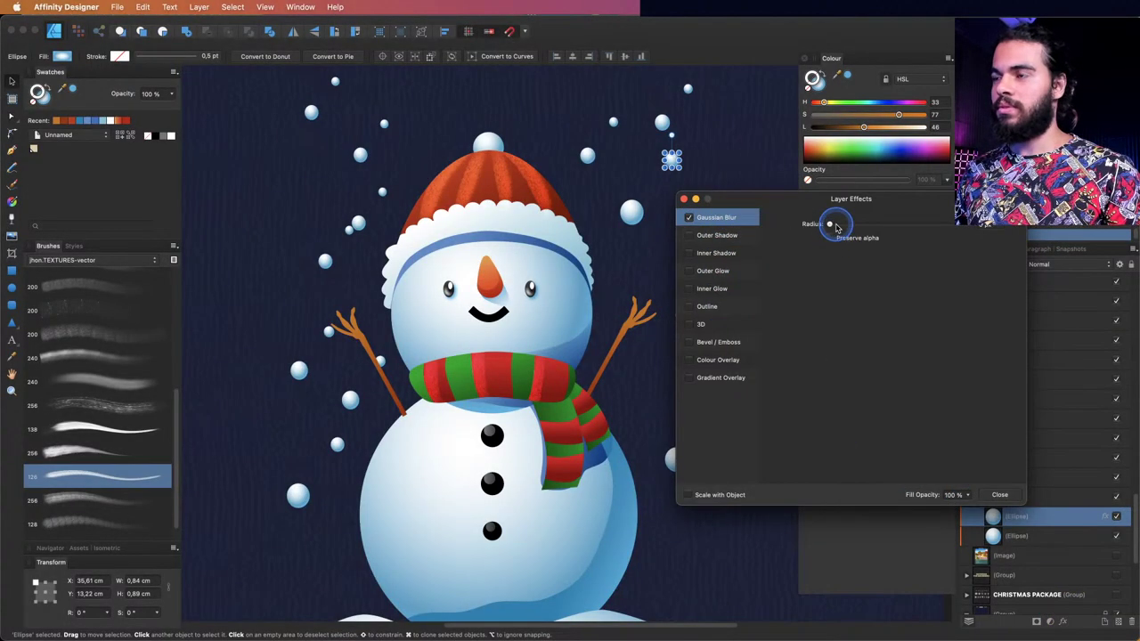
drag(832, 226, 880, 225)
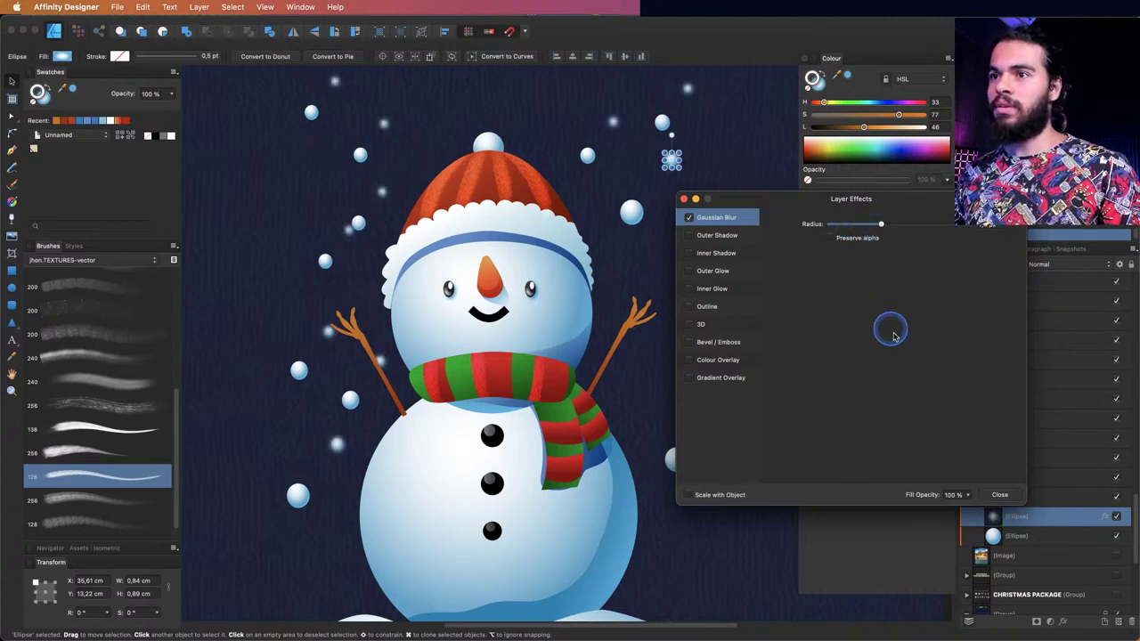
click(995, 496)
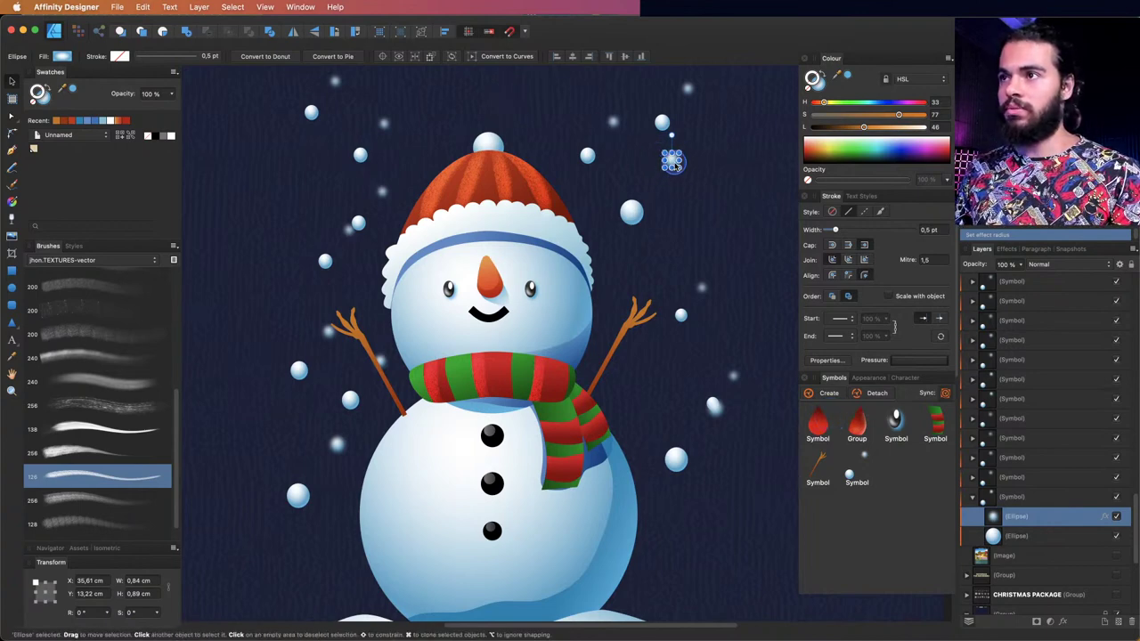
- Add two more blurred copies of the small snowball inside the symbol and review the illustration with the interface hidden
drag(677, 166, 570, 288)
key(z)
alt+click(570, 288)
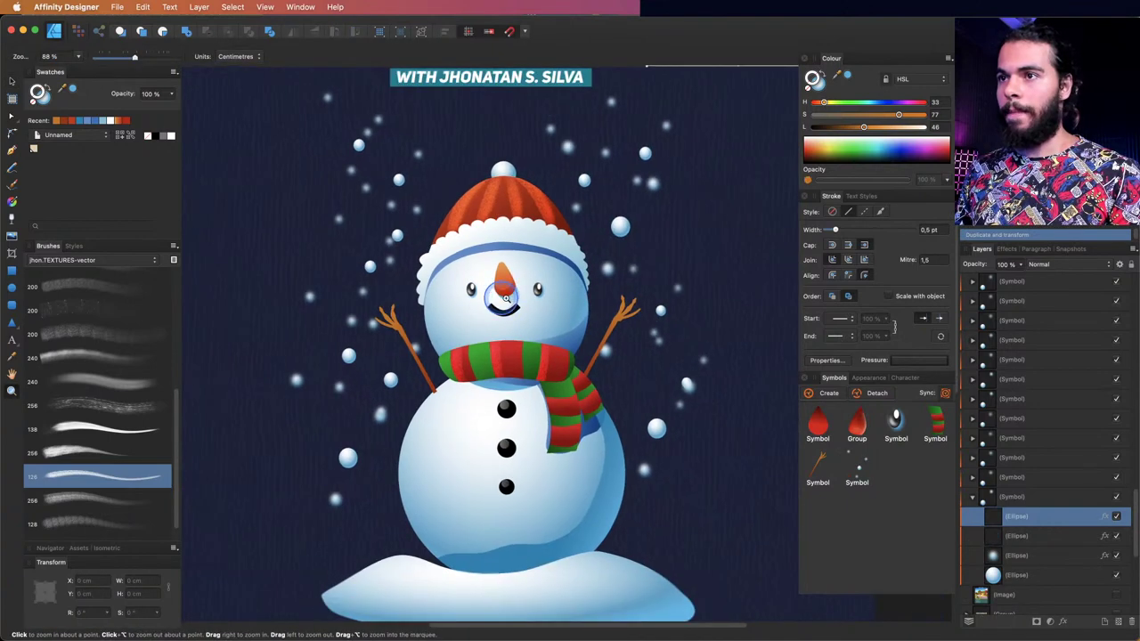
key(Tab)
scroll(580, 300, up, 3)
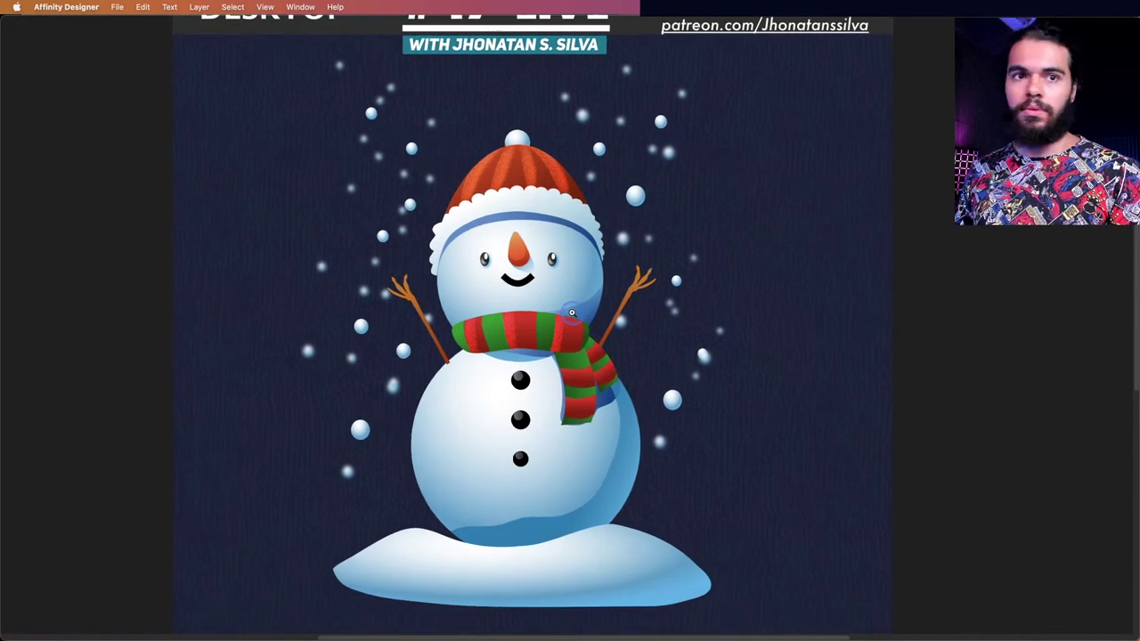
drag(608, 314, 593, 311)
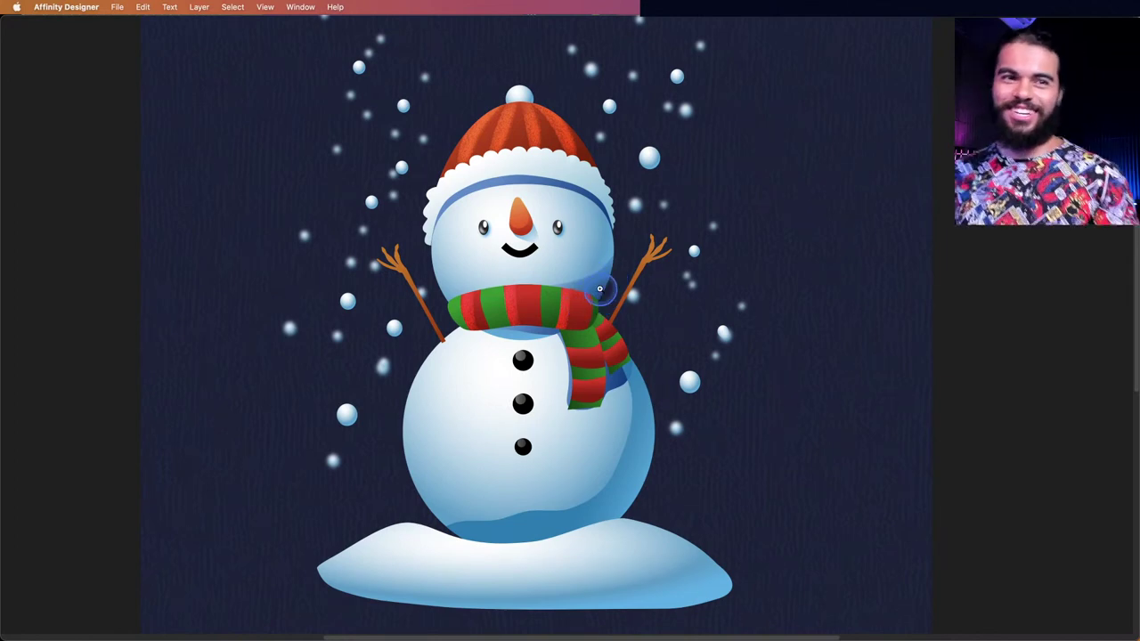
scroll(644, 282, down, 2)
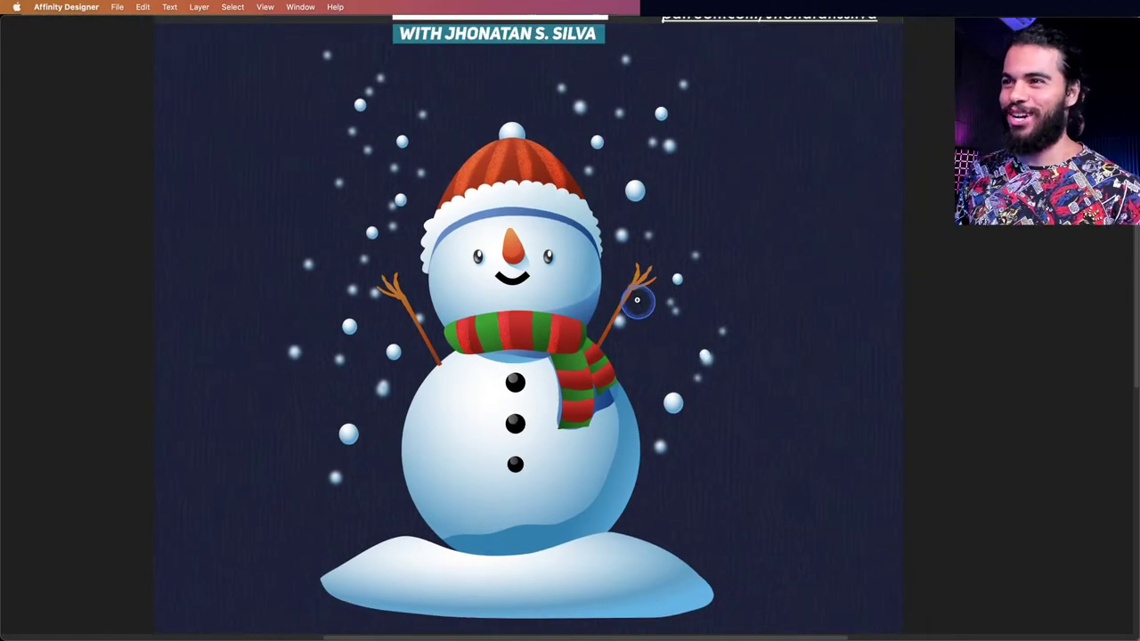
key(Tab)
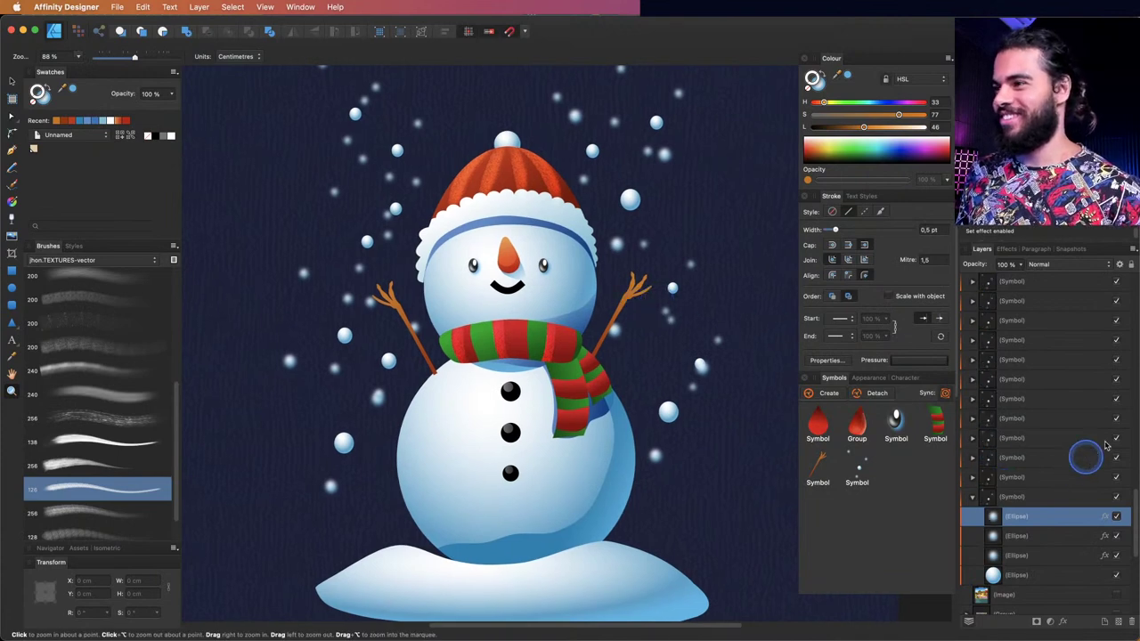
click(972, 497)
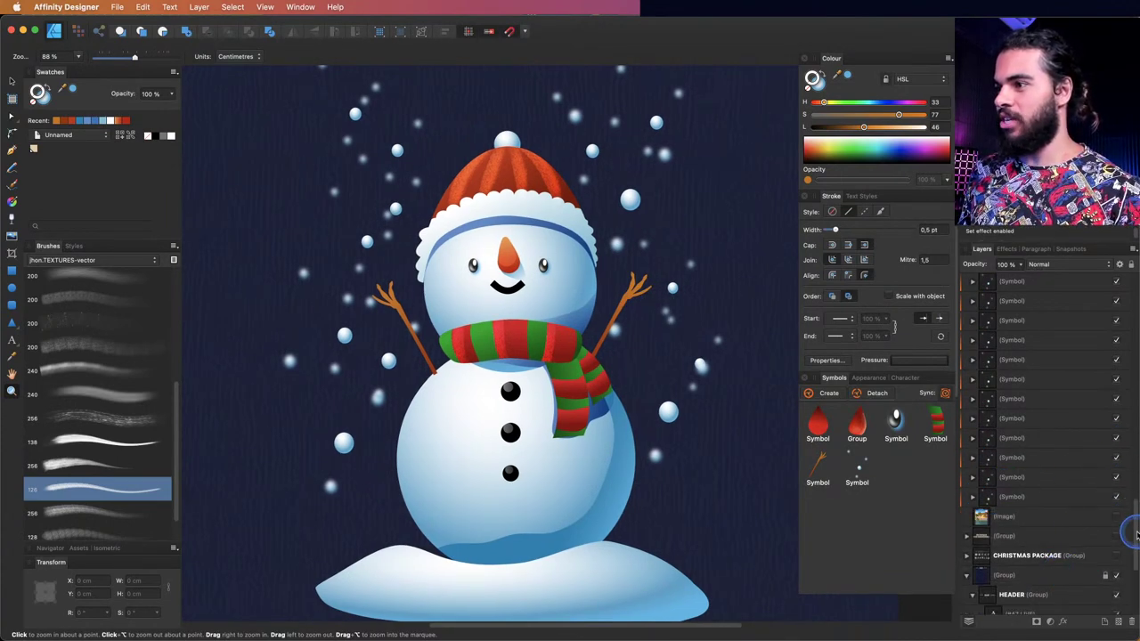
scroll(1131, 534, down, 5)
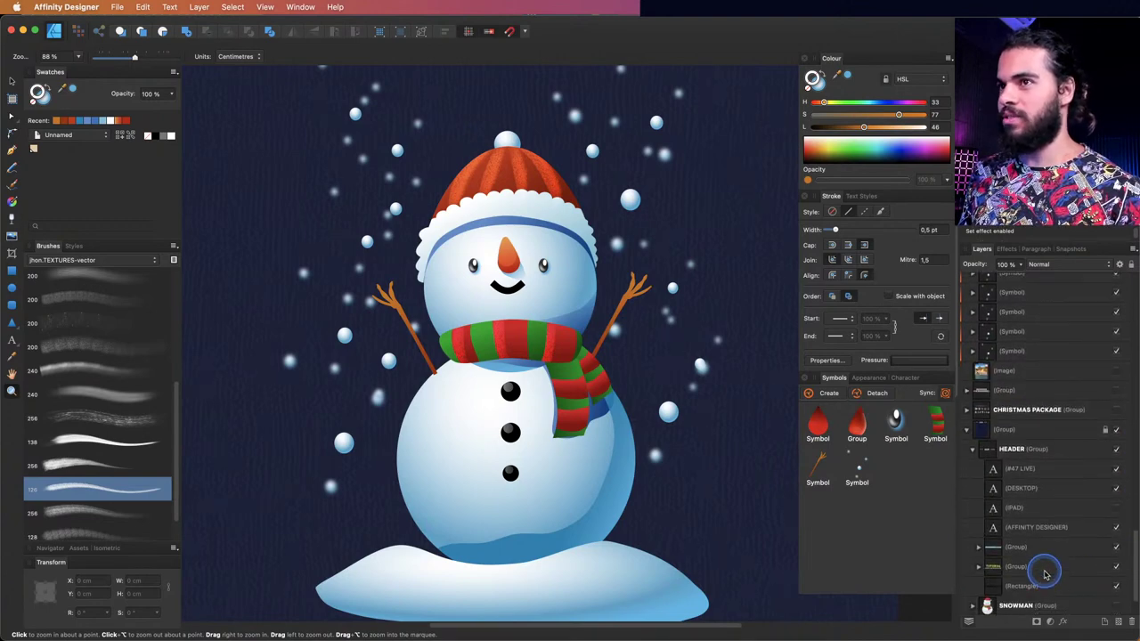
click(1036, 586)
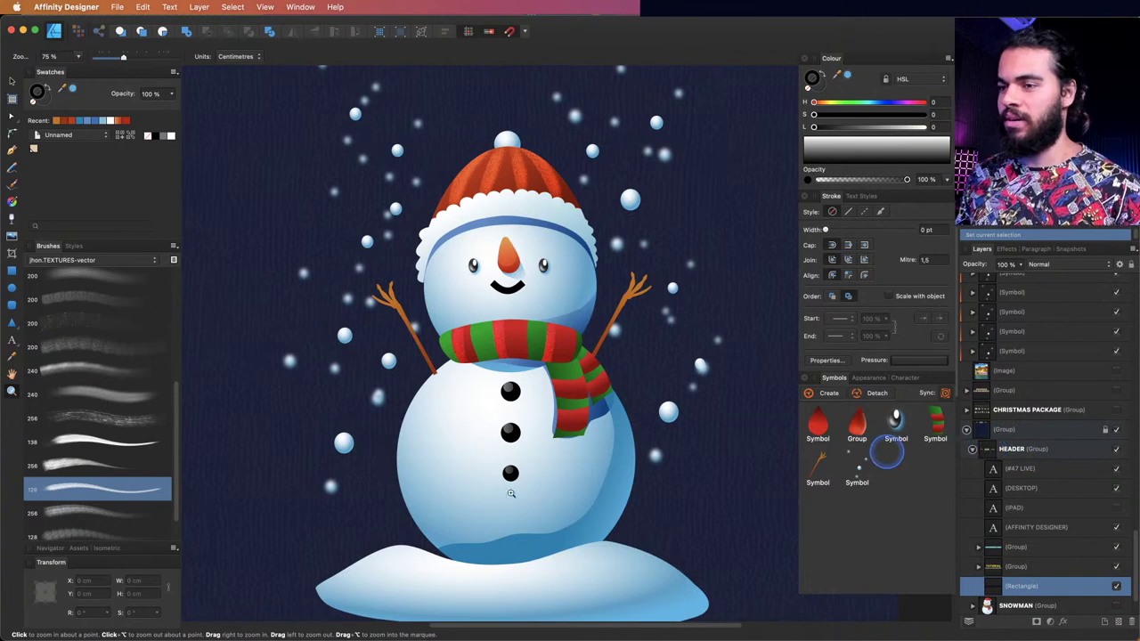
- Smooth the lower edge of the snowman's body shadow by deleting its two uneven middle nodes and repositioning the nodes on either side
click(524, 554)
double_click(523, 554)
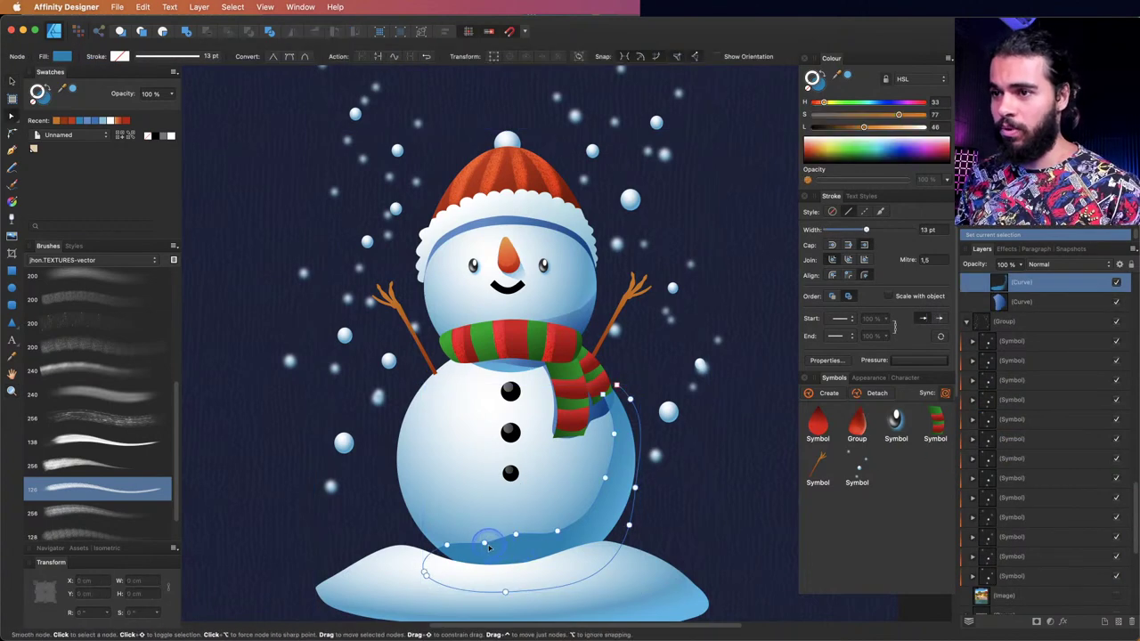
key(Delete)
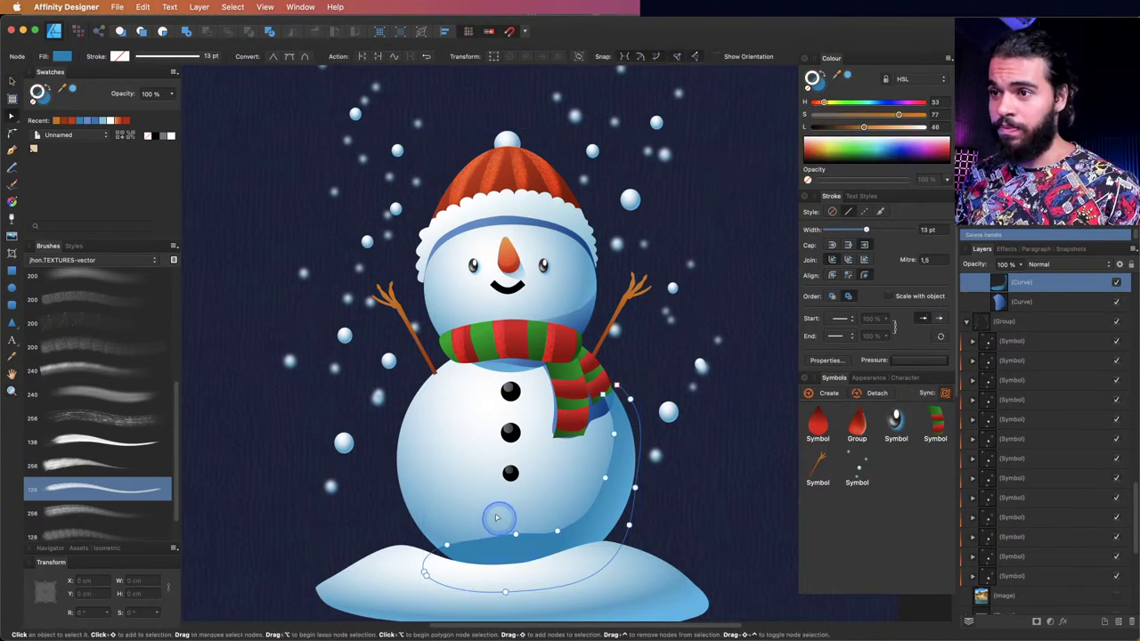
key(Delete)
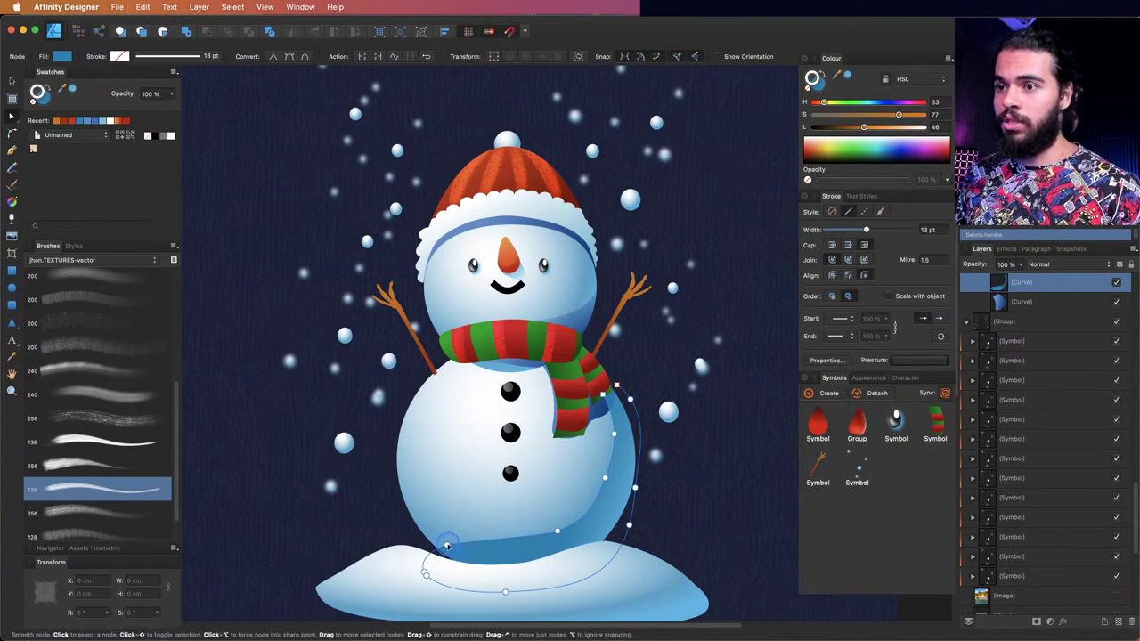
click(447, 547)
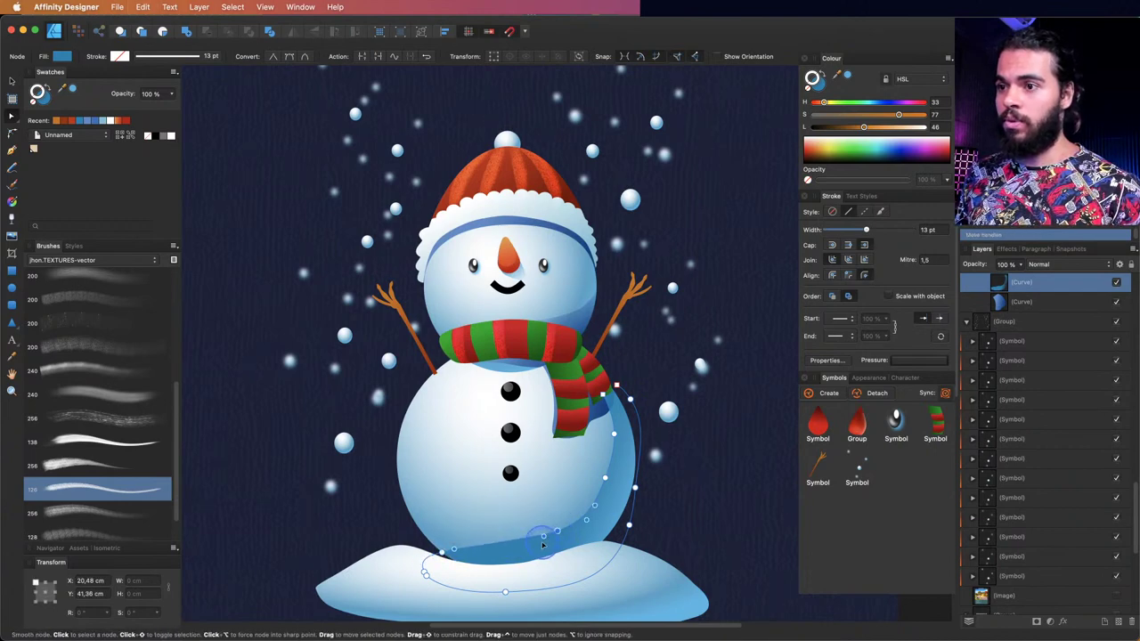
drag(543, 545, 561, 536)
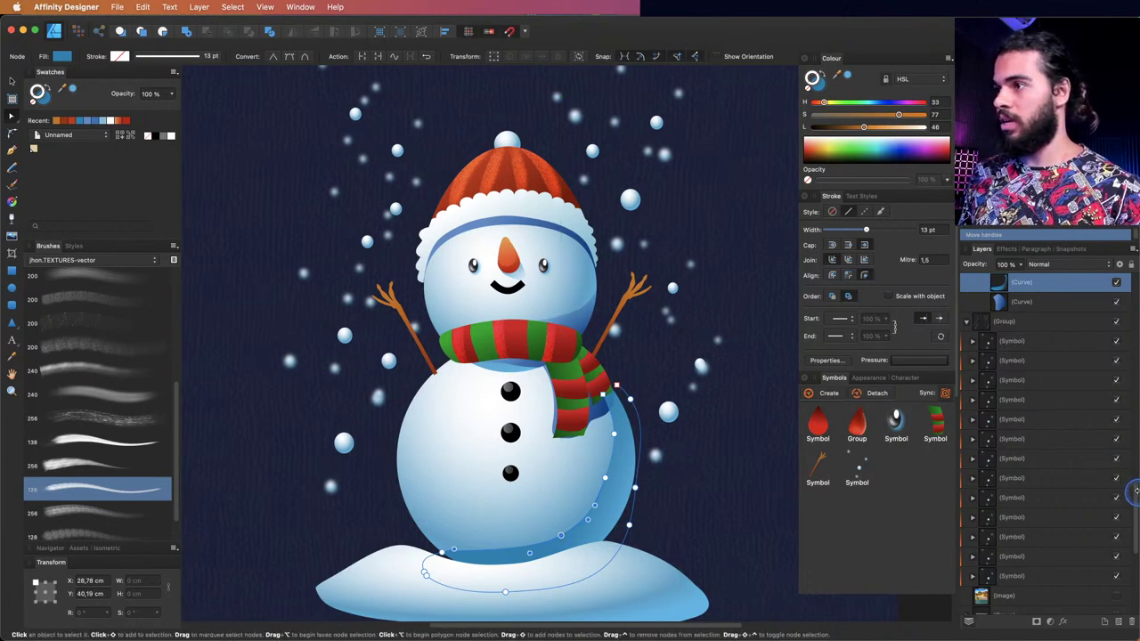
- Collapse the expanded layers inside the BODY group, the BODY group itself and the group of snowball symbols
scroll(1137, 490, up, 5)
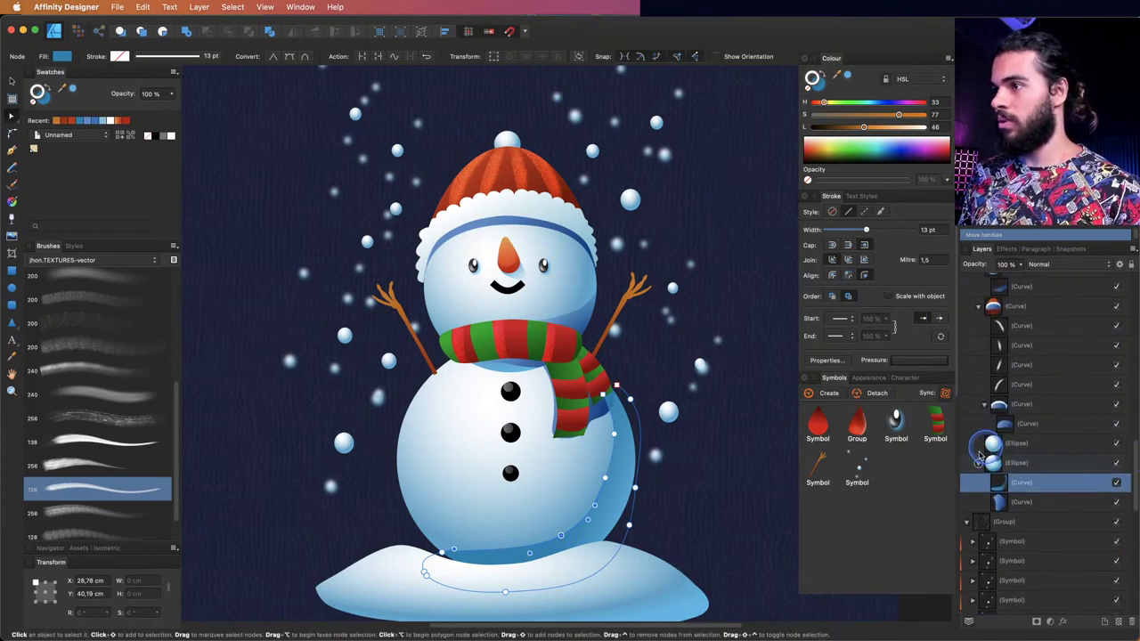
click(978, 463)
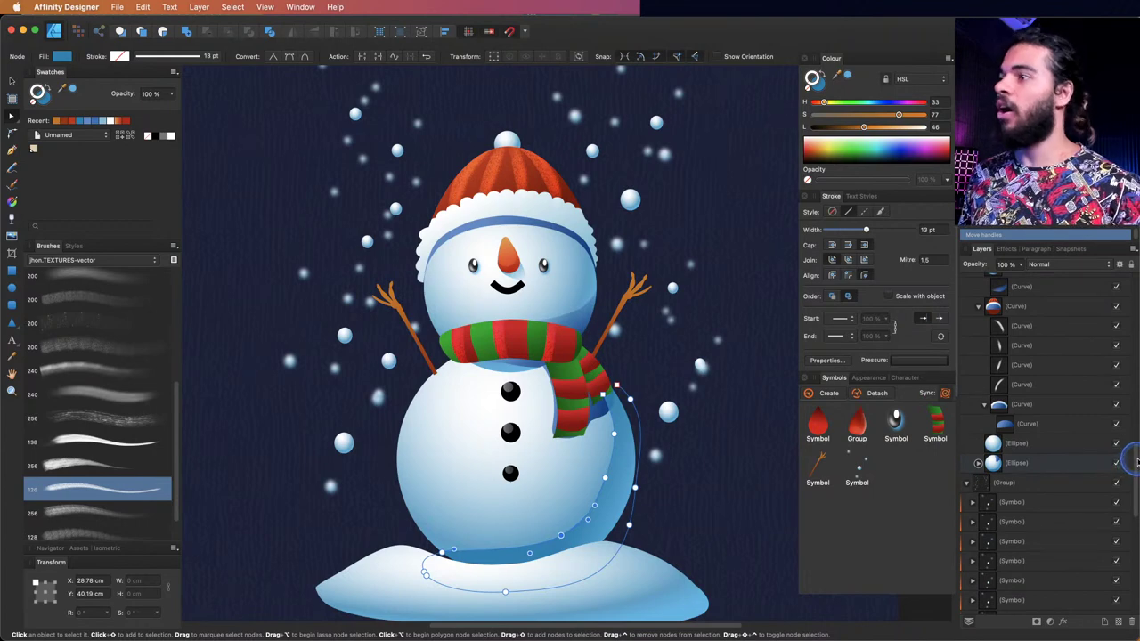
scroll(1137, 461, up, 4)
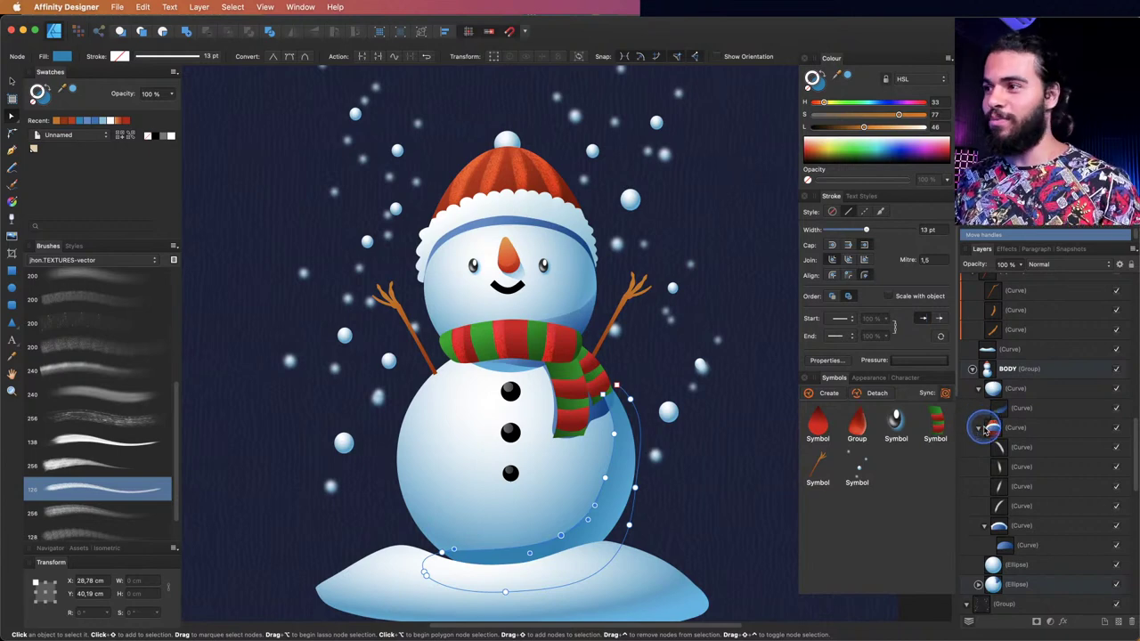
click(978, 389)
click(972, 368)
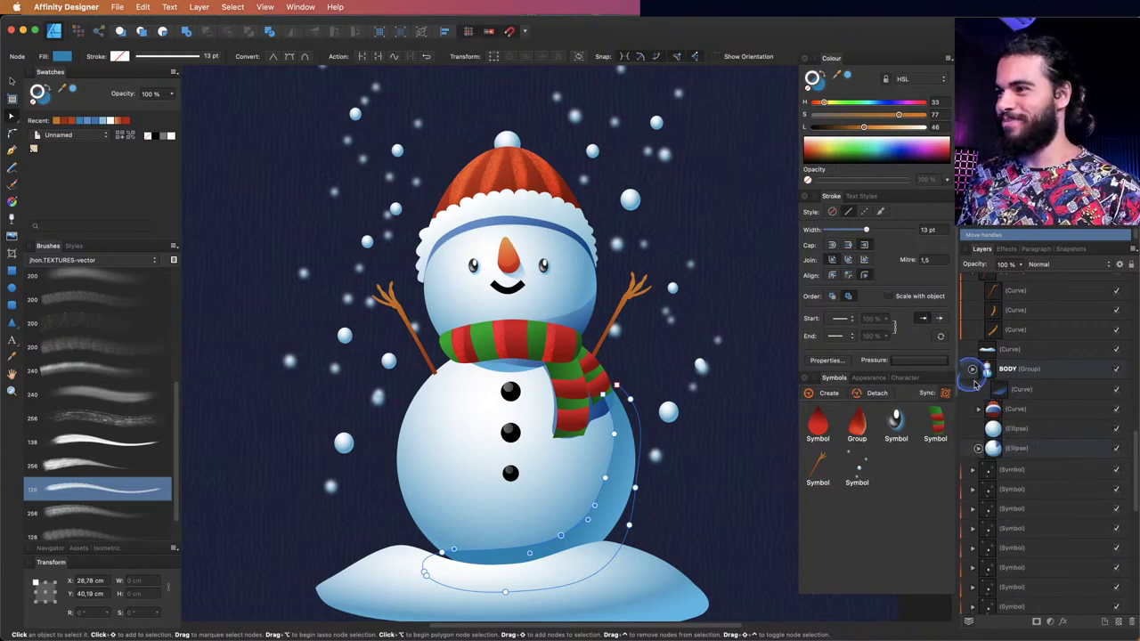
click(969, 388)
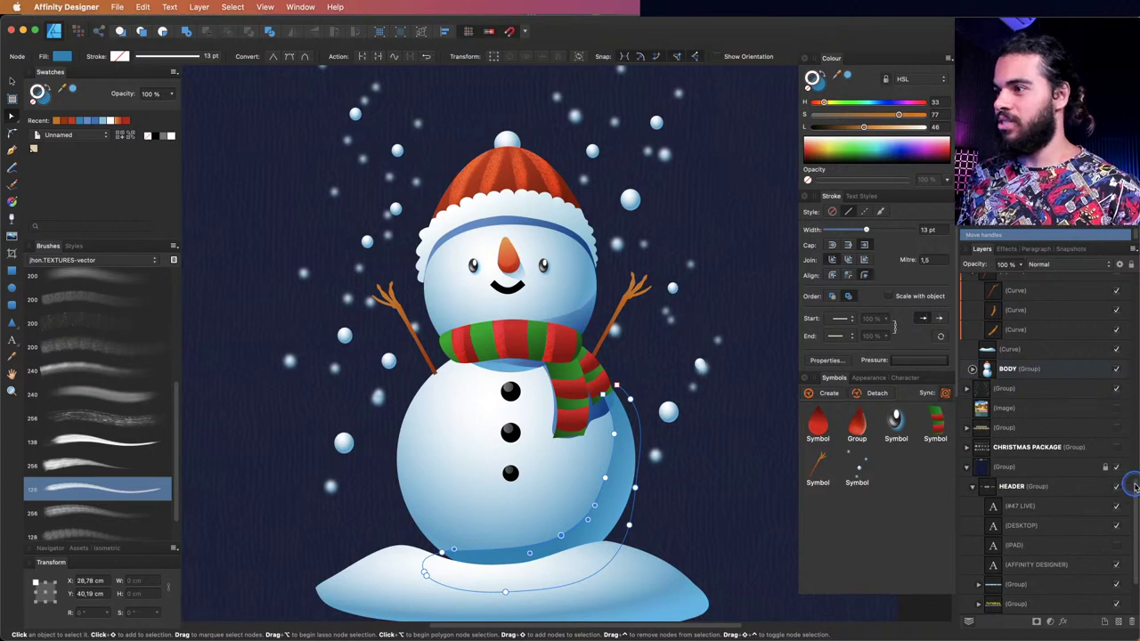
- Fill the background rectangle with a vertical linear gradient from dark navy at the top to blue HSL 200, 54, 46 at the bottom
scroll(1132, 490, down, 1)
scroll(1133, 492, down, 5)
click(1024, 572)
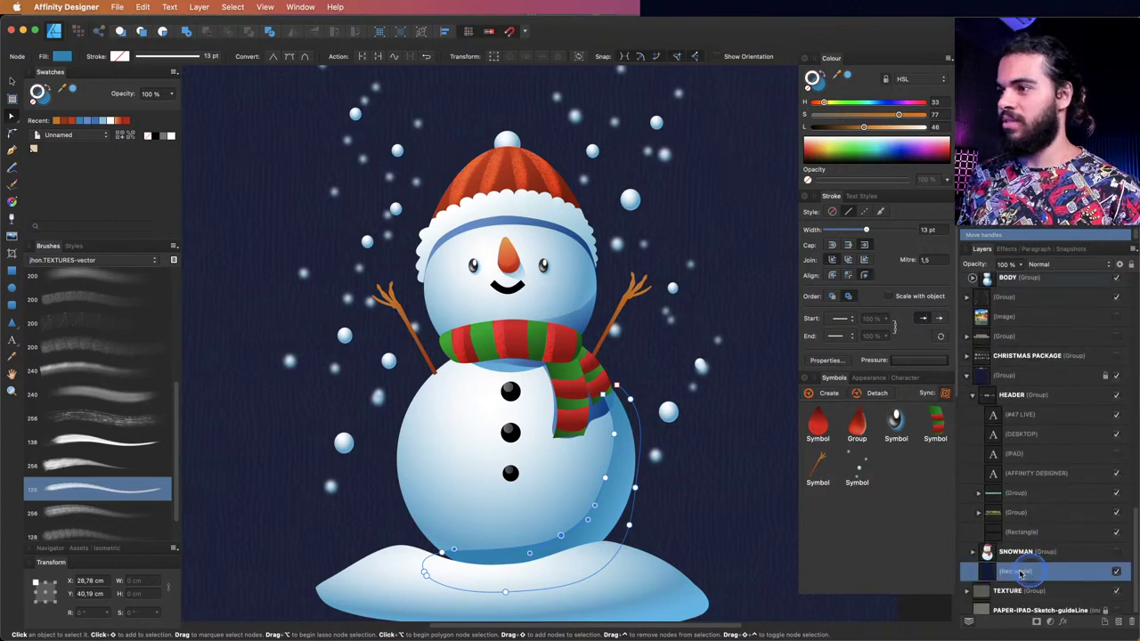
key(z)
drag(575, 285, 522, 283)
key(g)
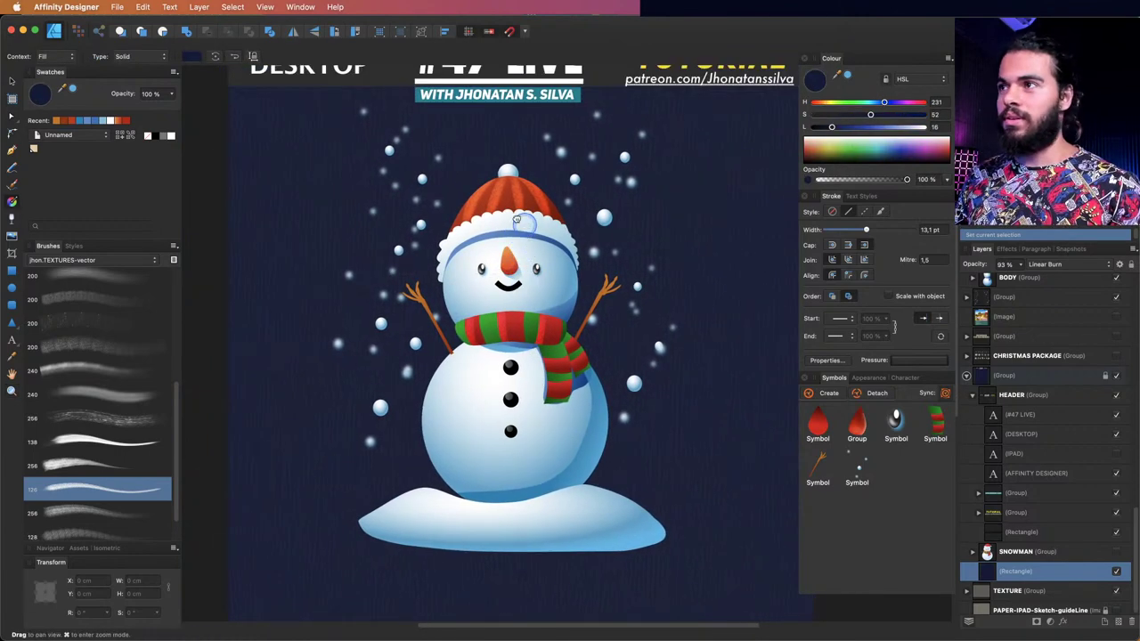
drag(523, 168, 517, 439)
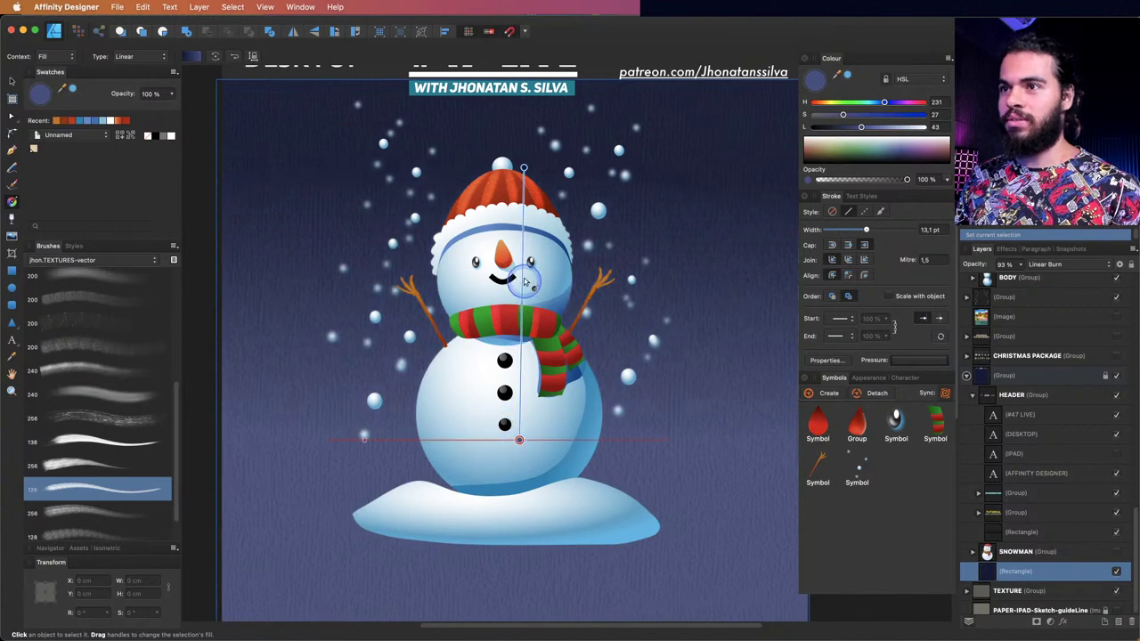
drag(525, 168, 524, 120)
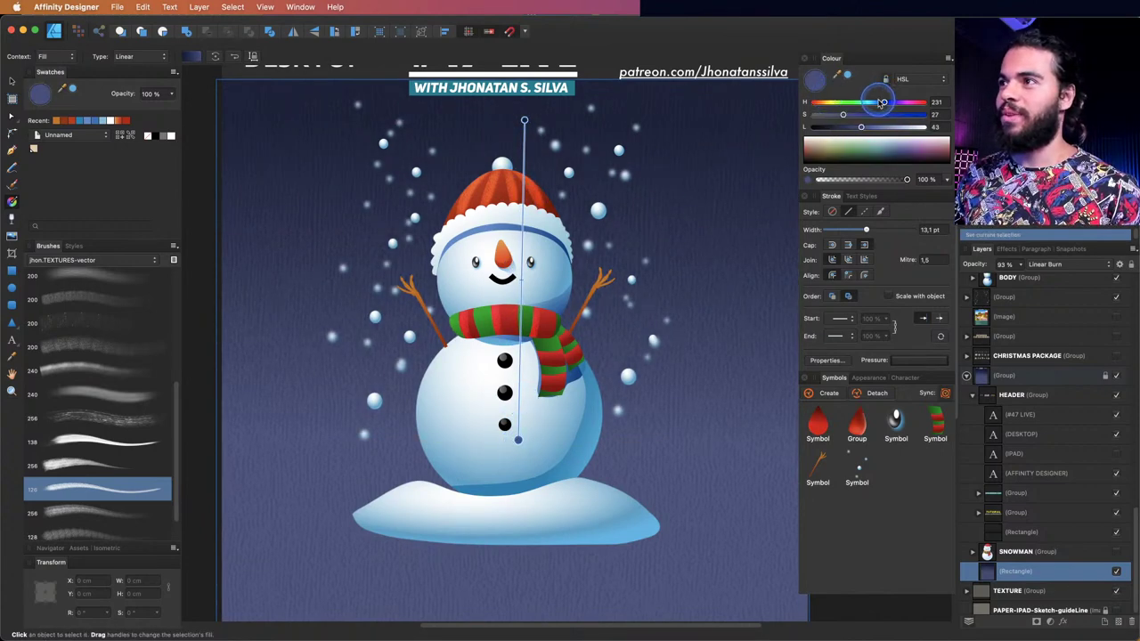
drag(884, 102, 874, 118)
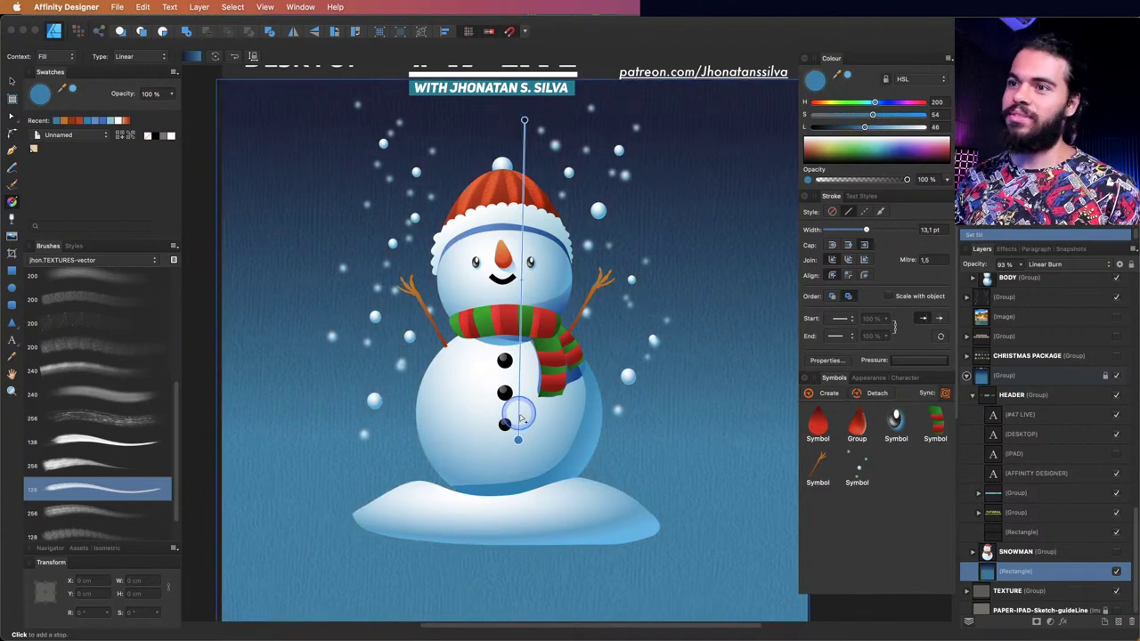
- Select the snow mound and draw a closed, wavy snow bank freehand with the Pencil from its right side past the canvas edge
key(v)
click(583, 494)
drag(585, 499, 557, 443)
key(n)
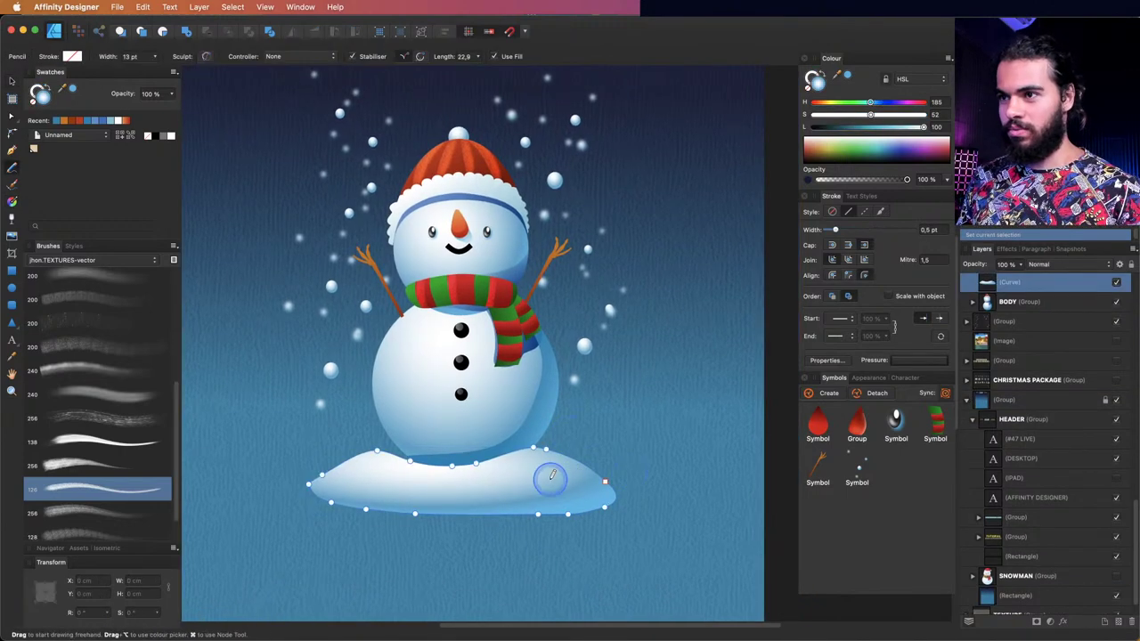
drag(546, 482, 613, 458)
mouse_move(698, 434)
mouse_down()
mouse_move(783, 465)
mouse_move(776, 486)
mouse_move(744, 516)
mouse_move(569, 519)
mouse_up()
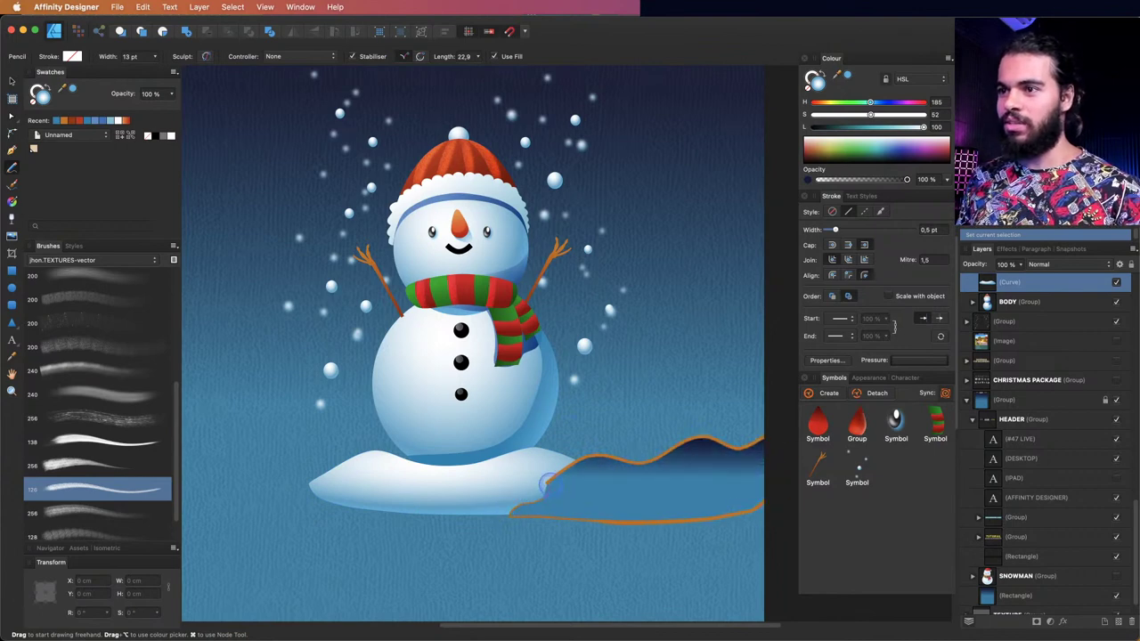
- Draw a matching closed, wavy snow bank freehand from the mound's left side past the left canvas edge
scroll(449, 474, left, 5)
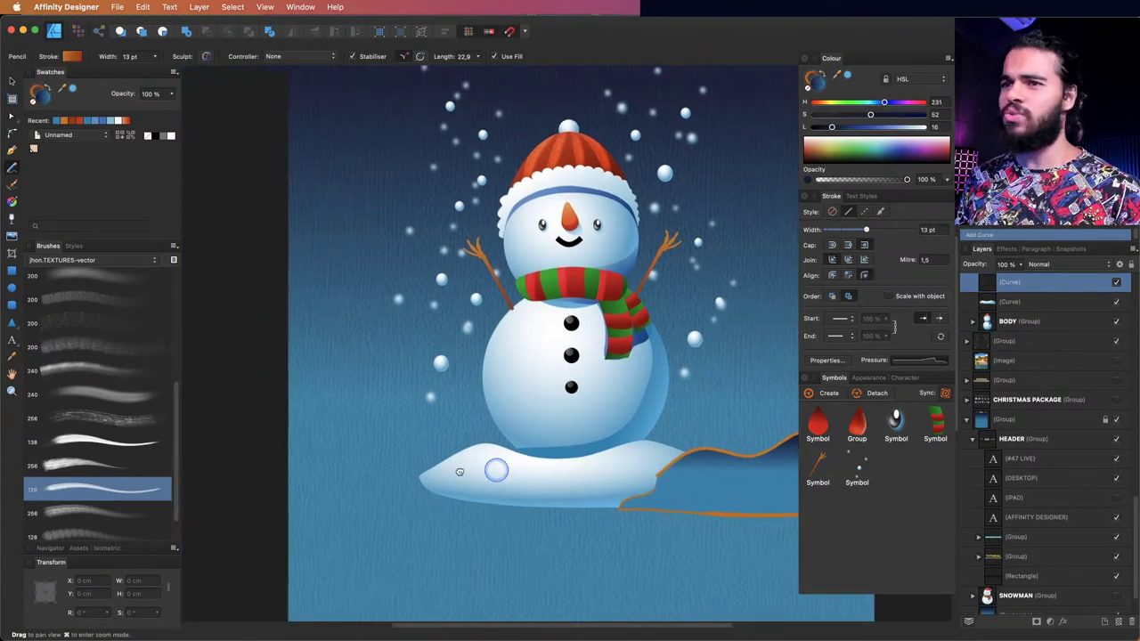
mouse_move(501, 466)
mouse_down()
mouse_move(293, 417)
mouse_move(271, 481)
mouse_move(336, 500)
mouse_move(526, 504)
mouse_up()
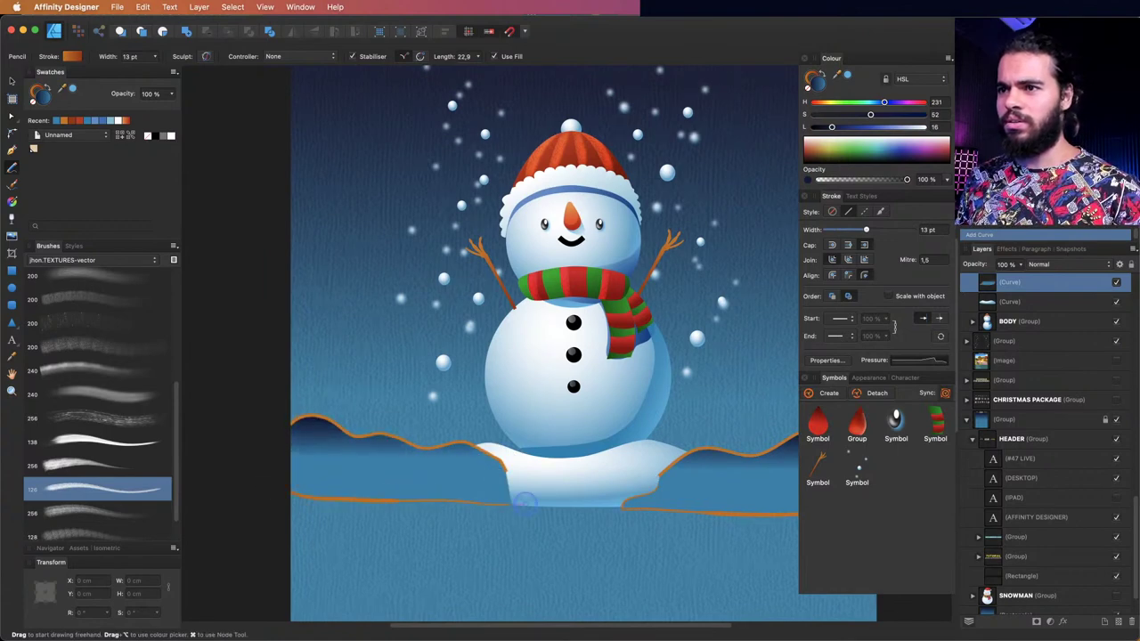
drag(499, 467, 500, 465)
scroll(580, 476, right, 3)
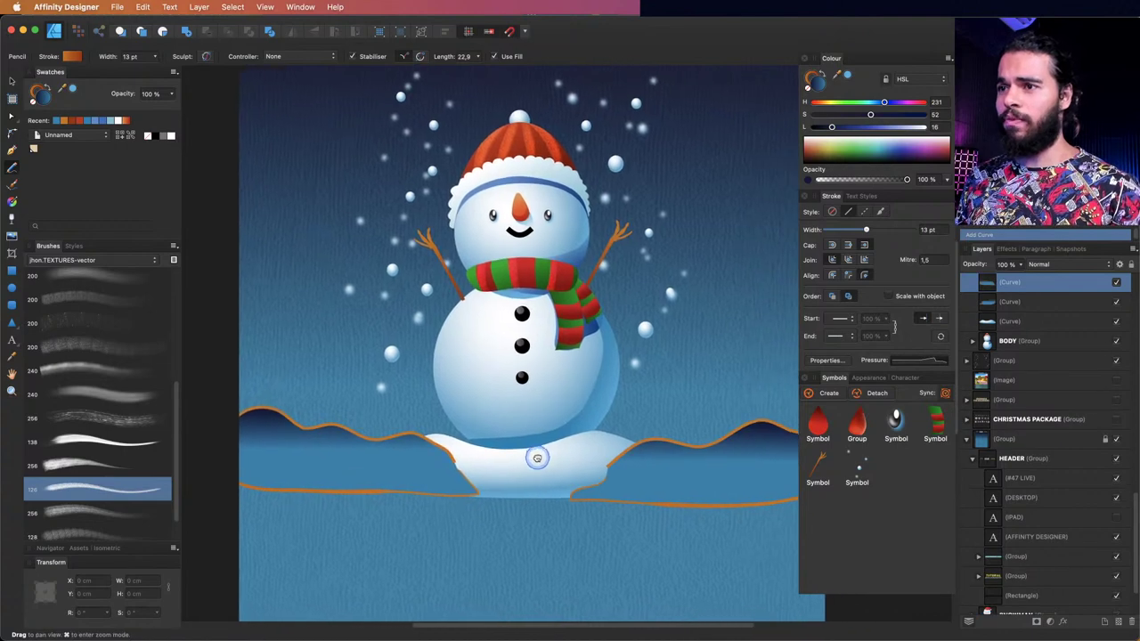
- Shrink the left snow bank so it covers less of the mound, and undo the duplicate made of the mound
key(v)
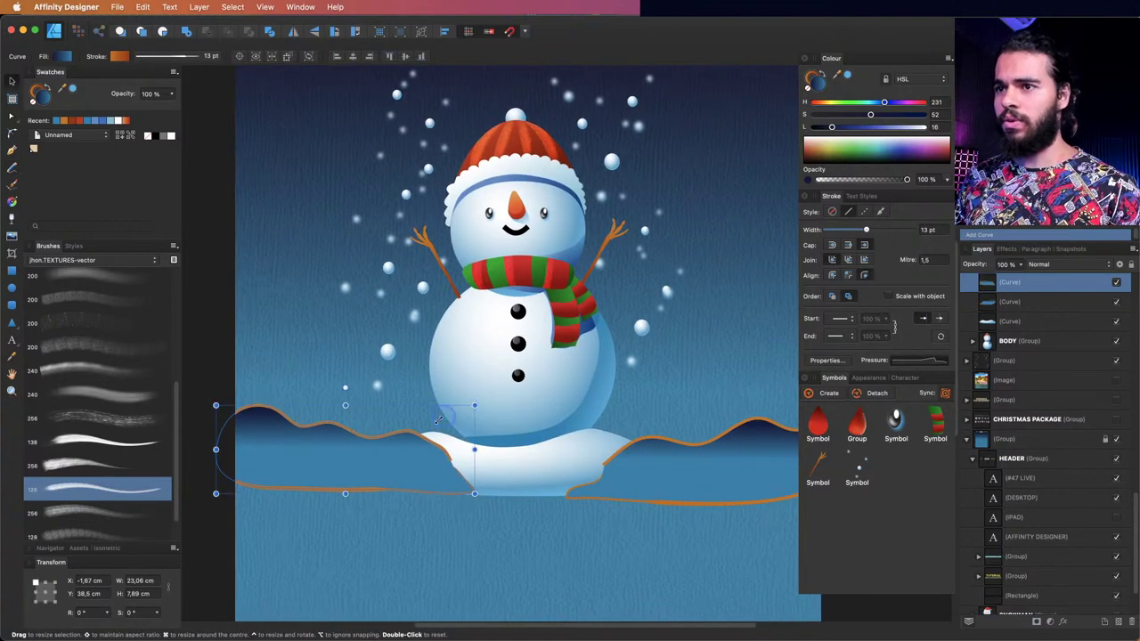
drag(438, 419, 463, 459)
click(463, 462)
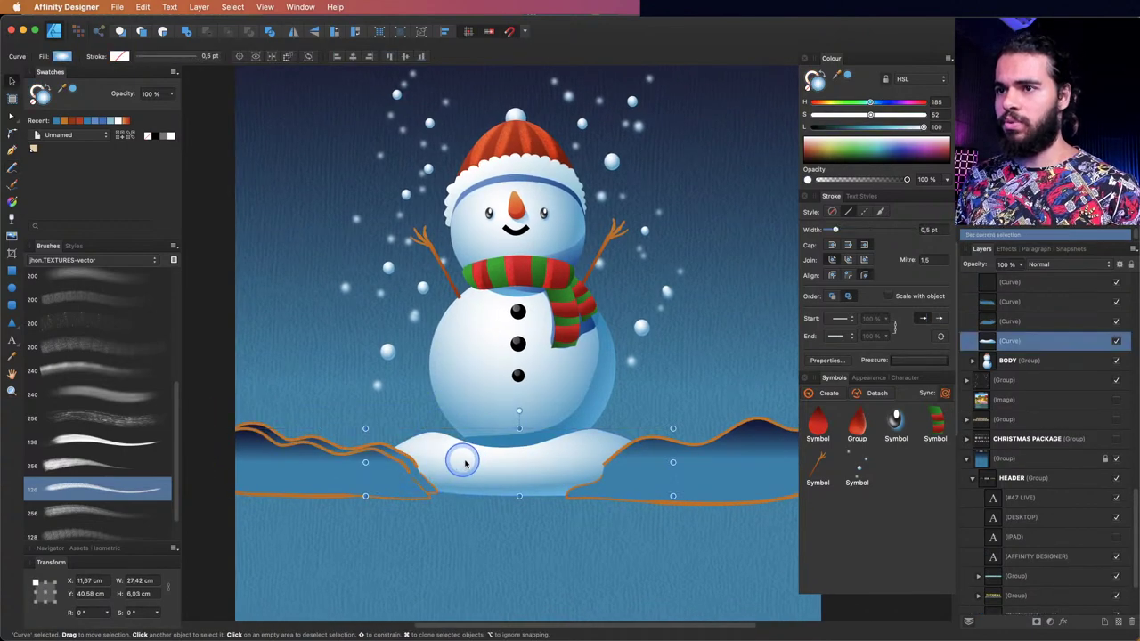
click(459, 459)
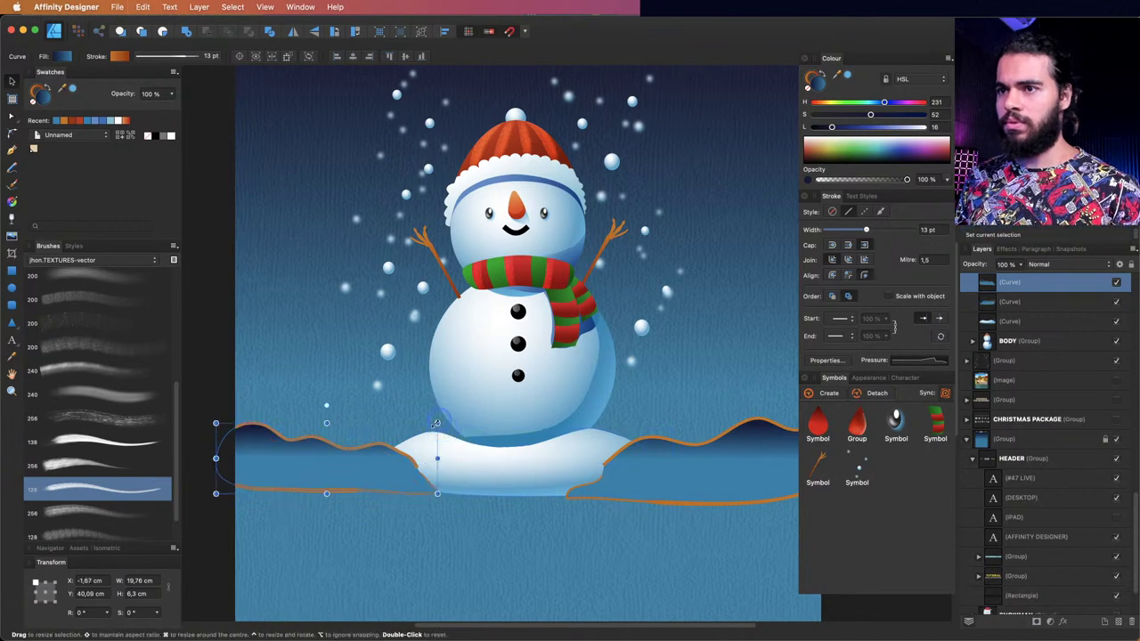
click(461, 461)
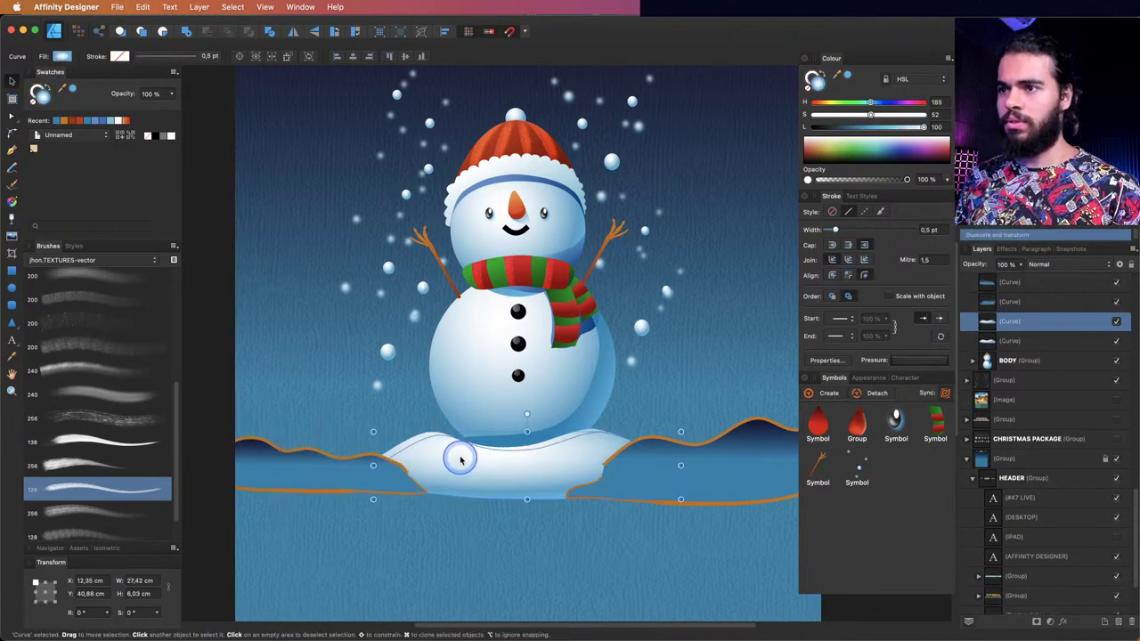
key(super+z)
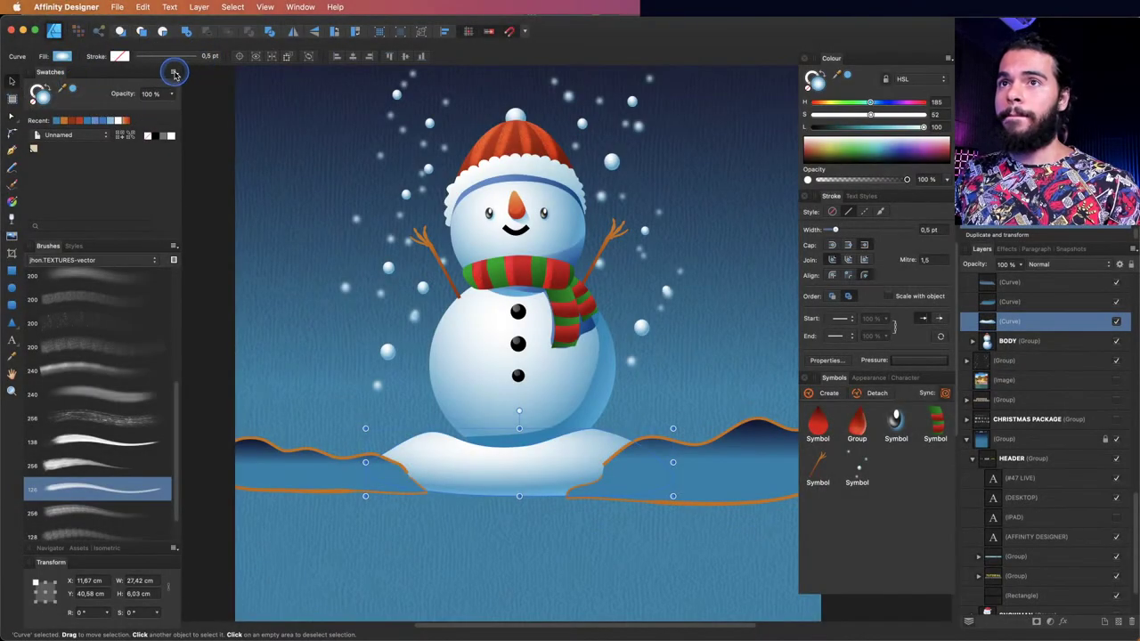
- Add the central mound's gradient fill to the document palette and apply that swatch to both side snow banks
click(173, 72)
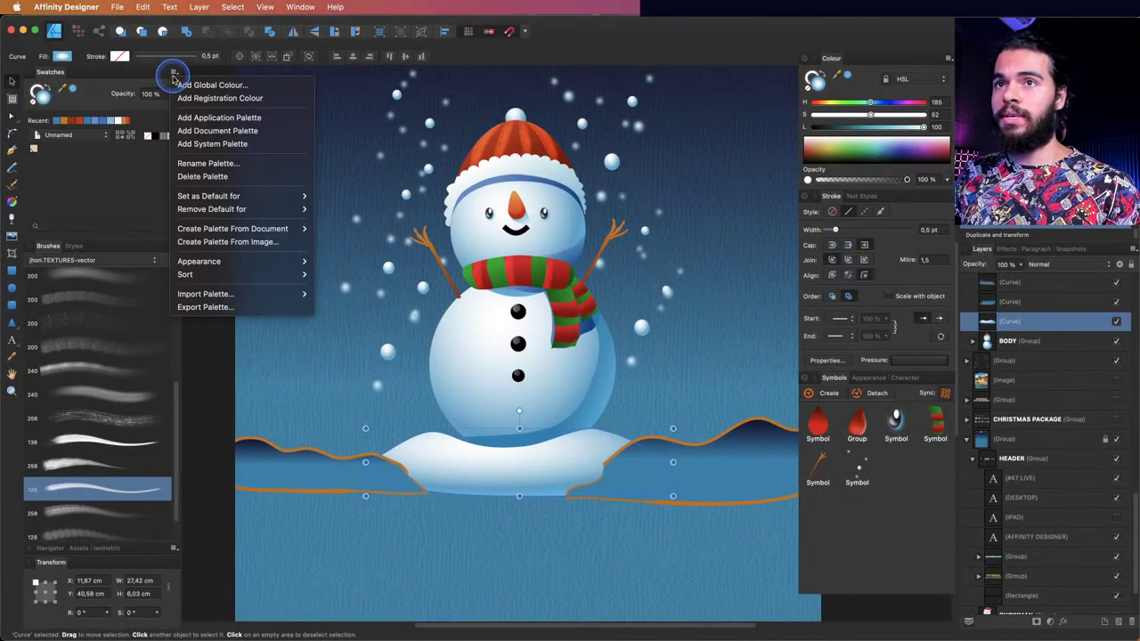
click(228, 120)
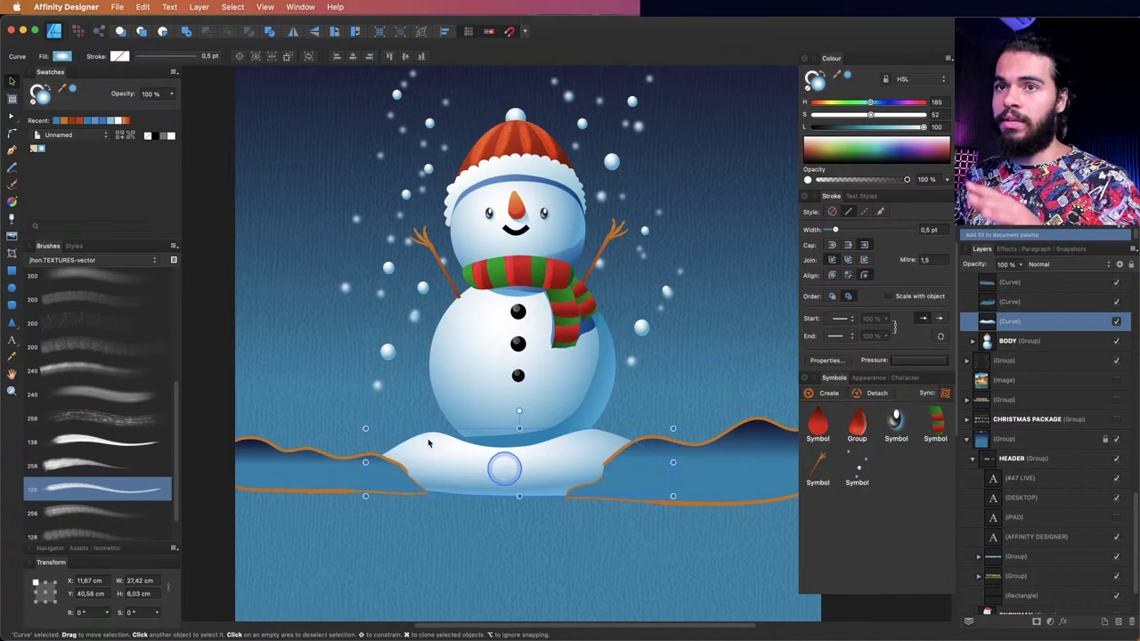
click(307, 467)
shift+click(649, 476)
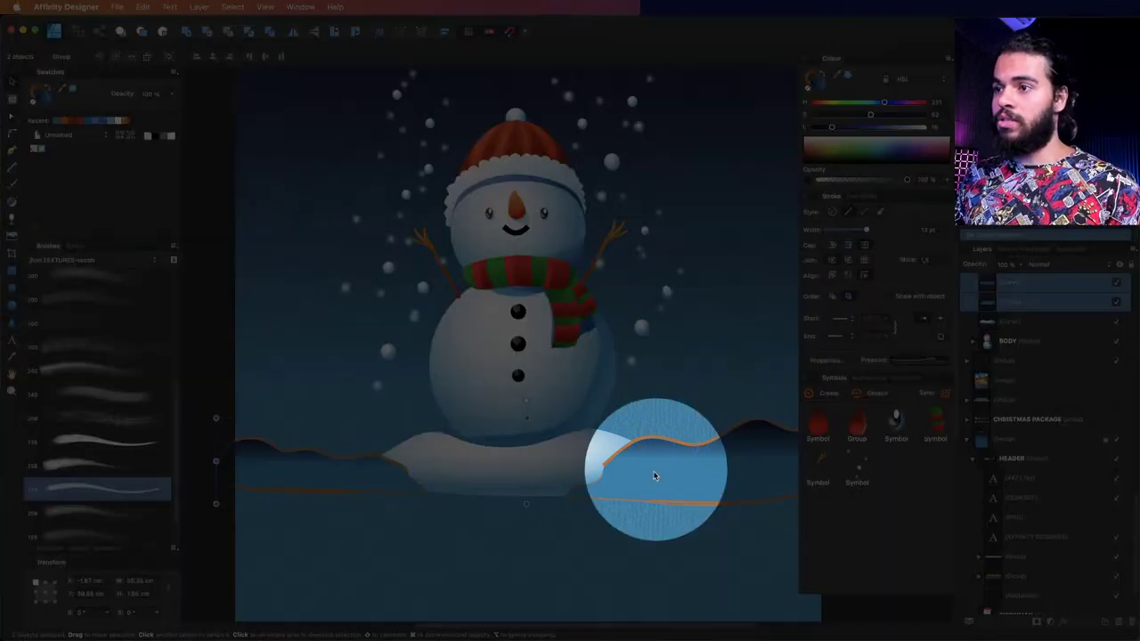
scroll(401, 450, right, 2)
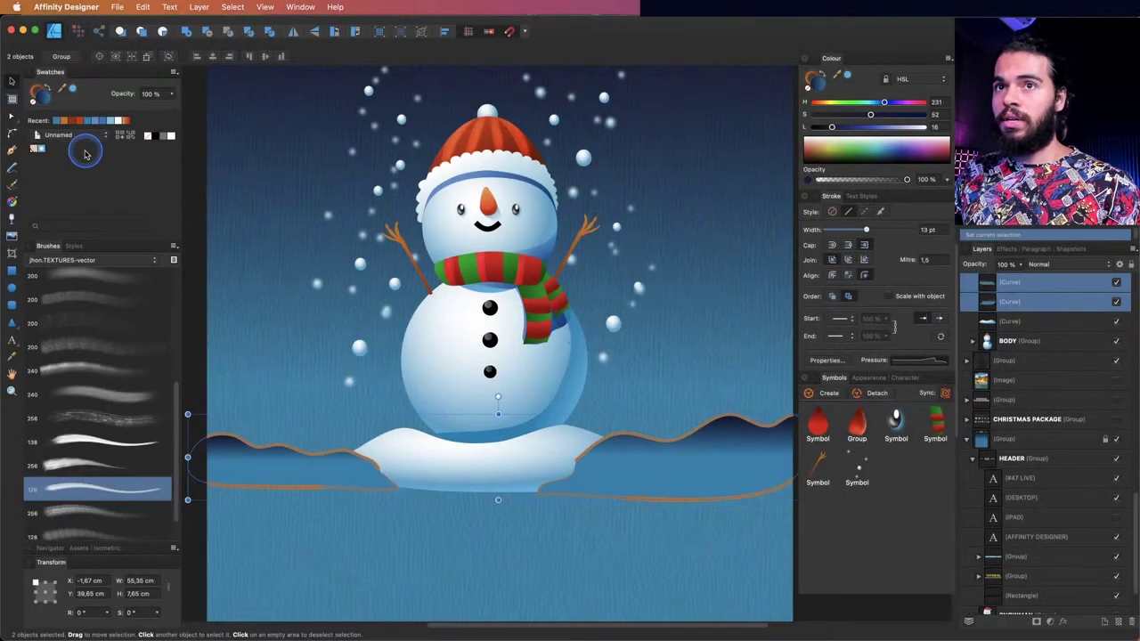
click(41, 148)
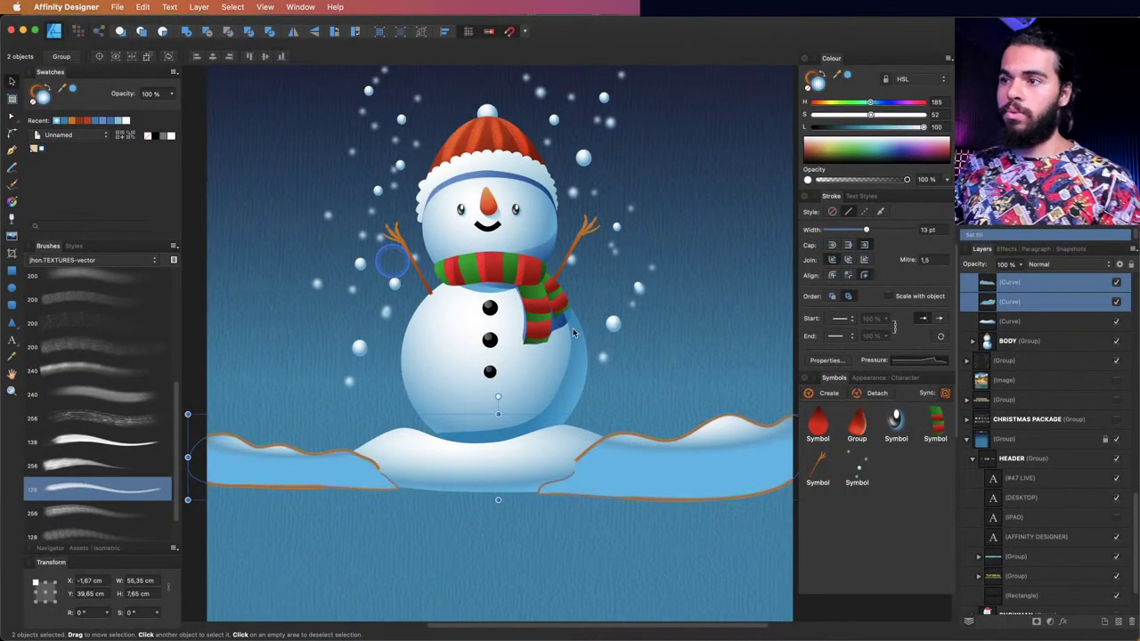
- Remove the orange stroke from both side snow banks
key(z)
key(v)
click(812, 78)
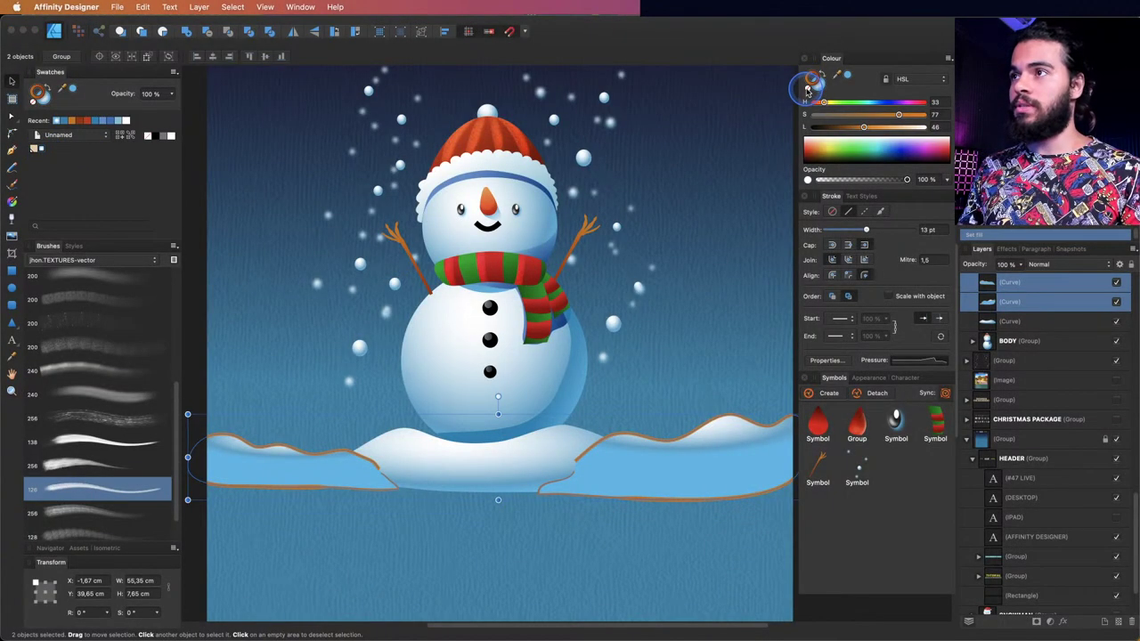
click(808, 87)
scroll(579, 419, down, 1)
scroll(579, 419, right, 1)
- Reshape the right snow bank's elliptical gradient, centring it on the upper edge and stretching it down and out to the right
click(660, 443)
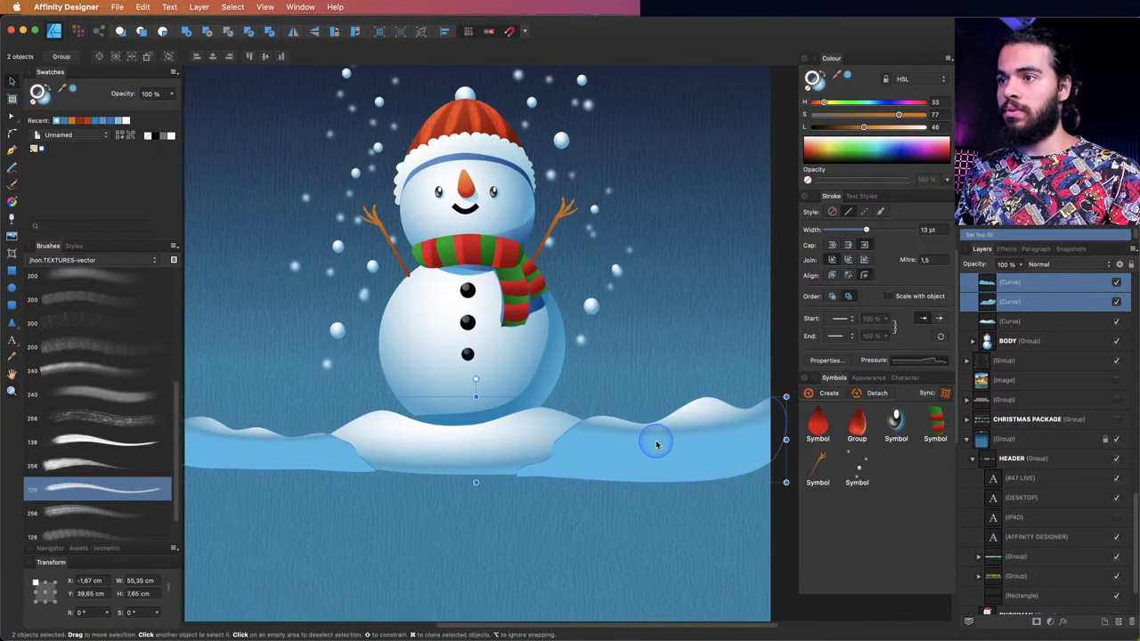
key(g)
drag(625, 413, 638, 495)
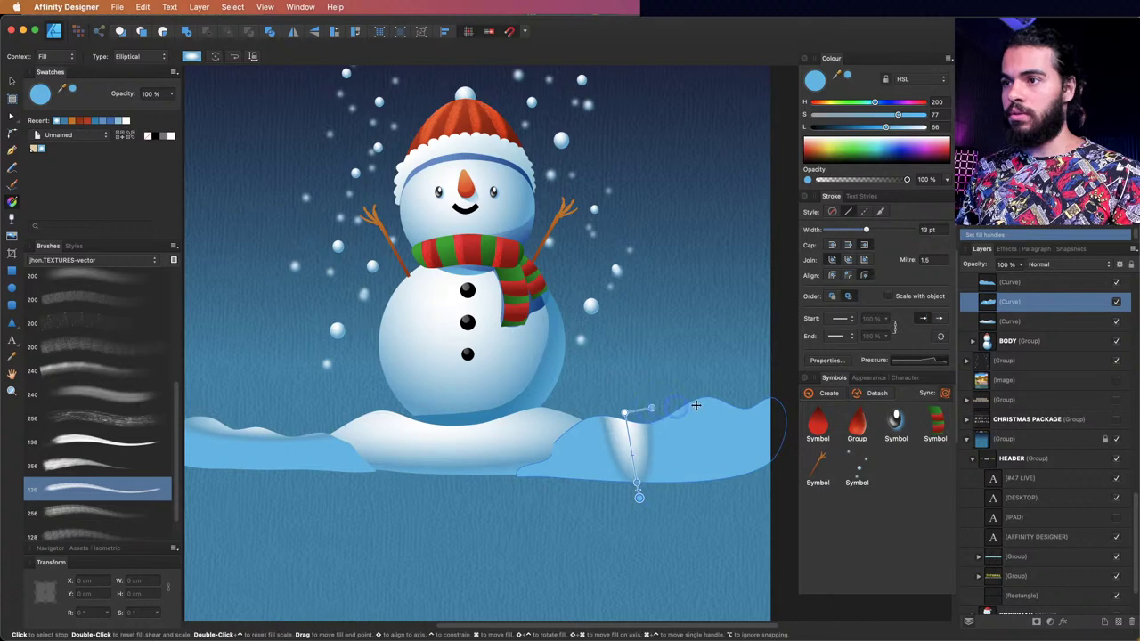
drag(760, 392, 784, 387)
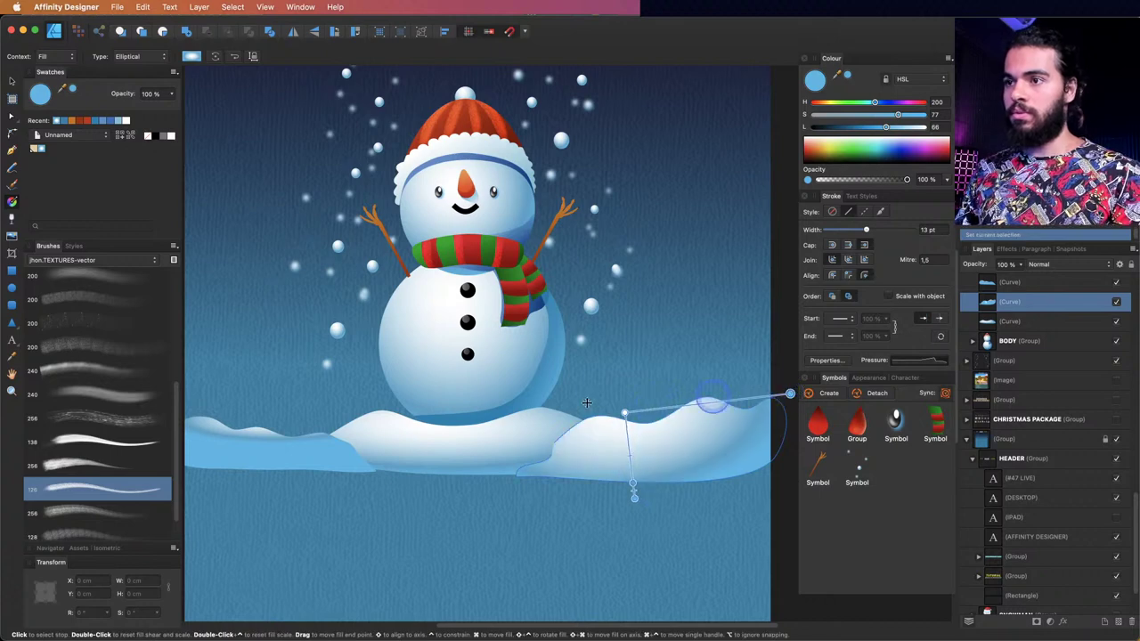
- Reshape the left snow bank's elliptical gradient so it starts above its upper edge and stretches diagonally down toward the central mound
scroll(356, 445, left, 2)
click(331, 459)
drag(311, 434, 423, 429)
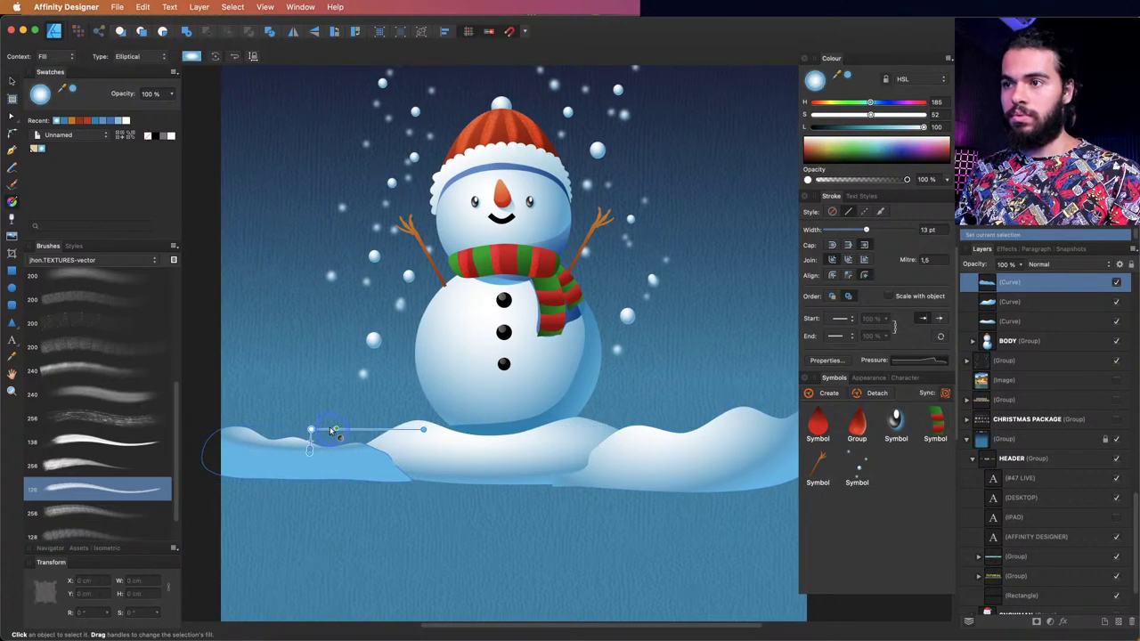
drag(432, 475, 461, 473)
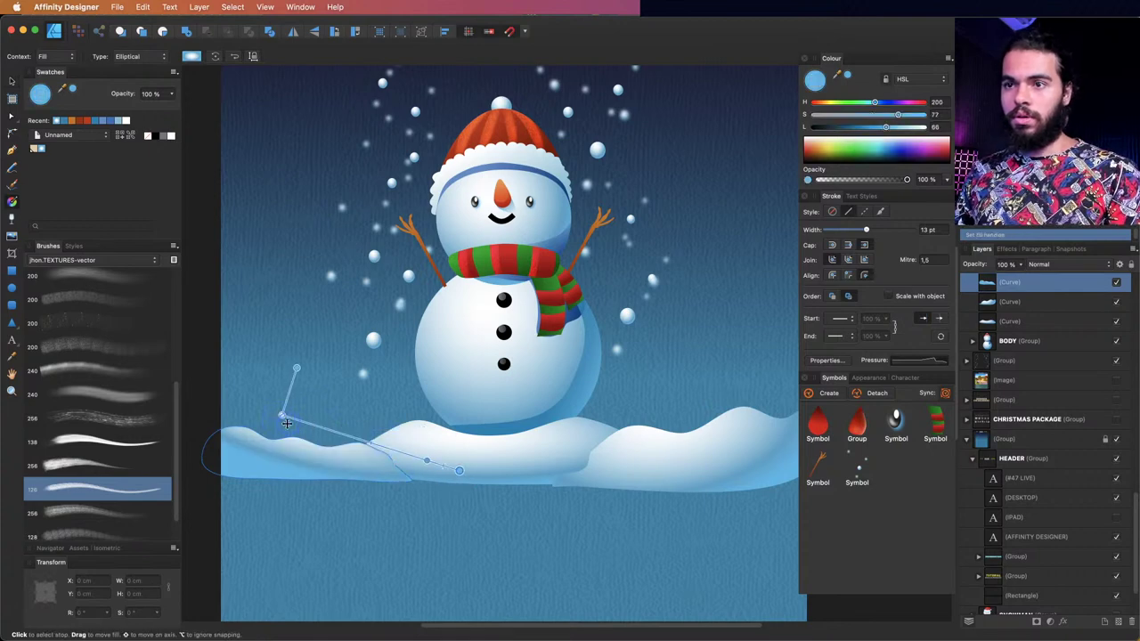
drag(307, 426, 319, 433)
- Examine the whole illustration, checking how the shaded snow banks and central mound sit beneath the snowman
key(z)
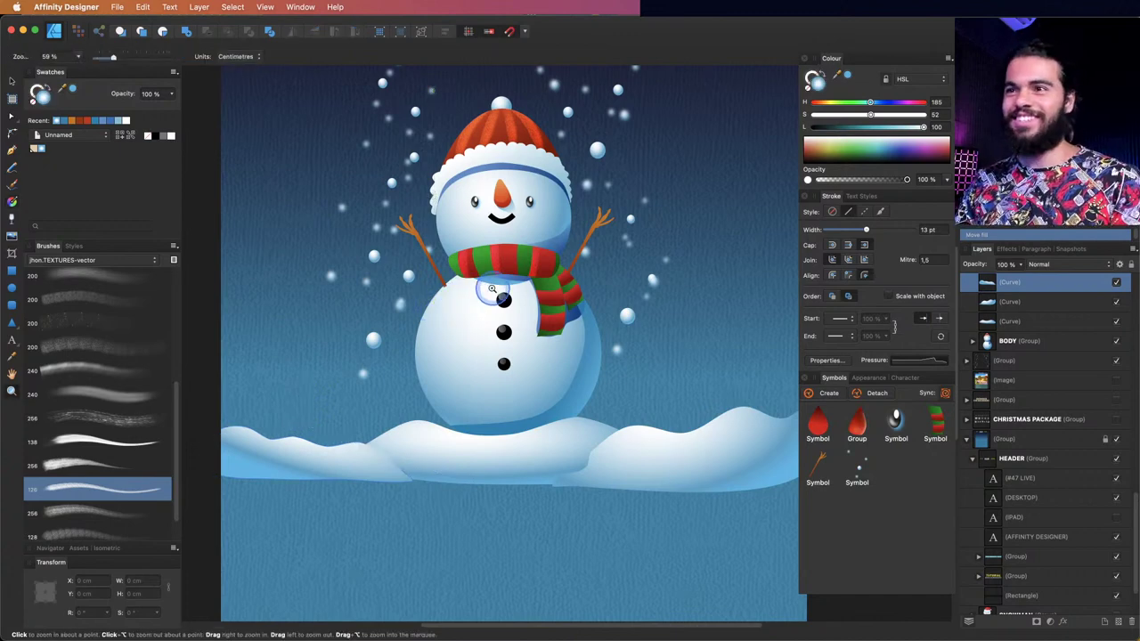
alt+click(455, 287)
scroll(535, 196, up, 2)
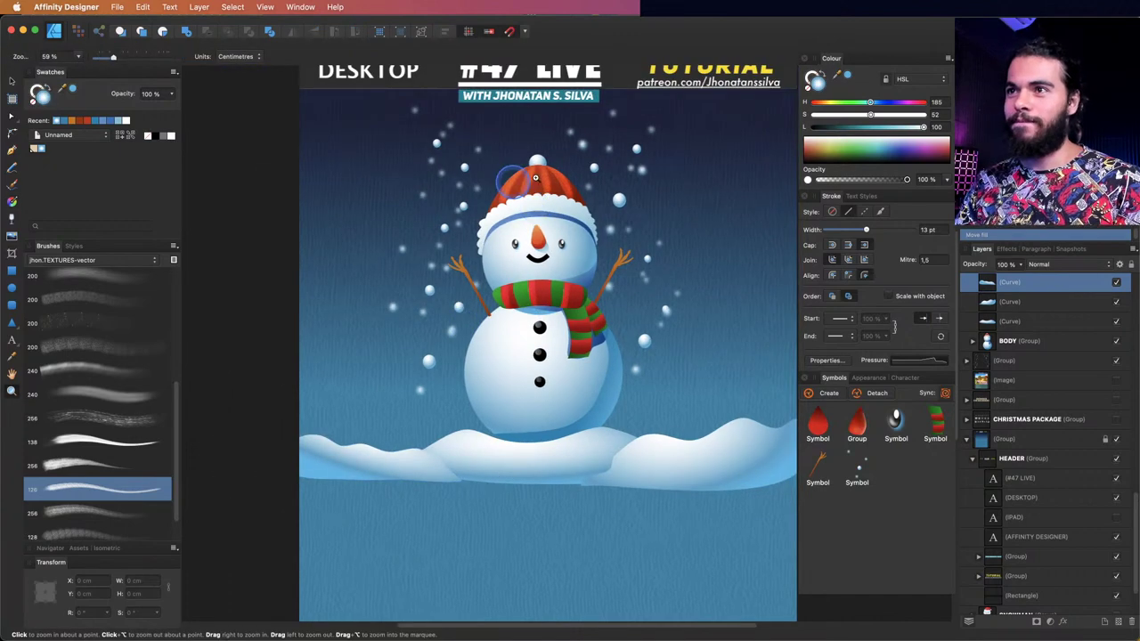
scroll(550, 204, up, 2)
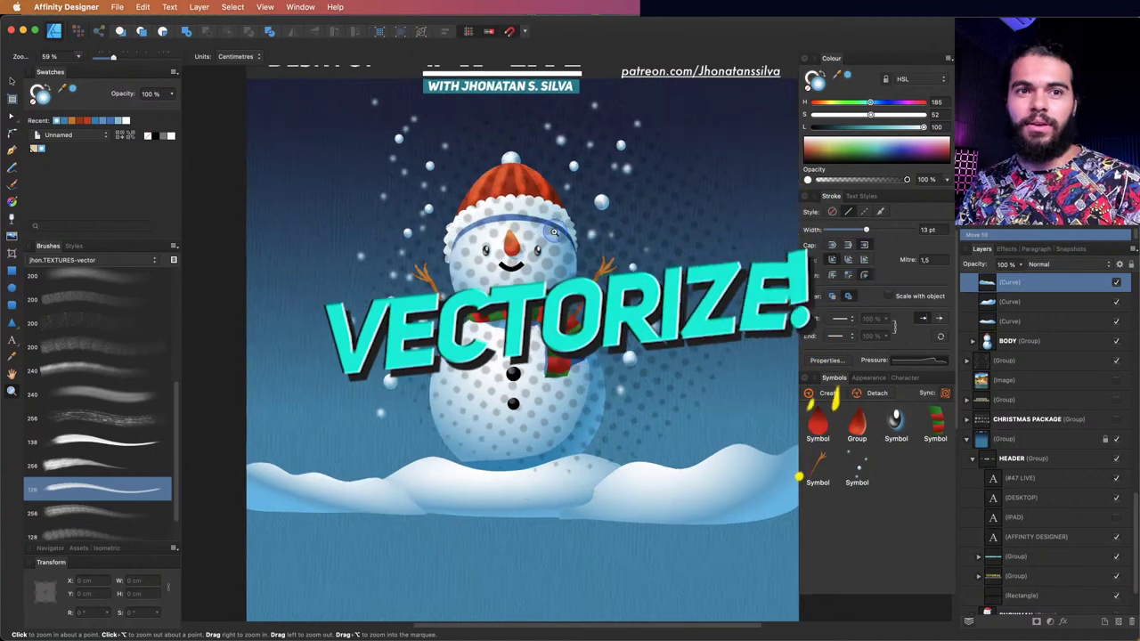
scroll(481, 267, right, 2)
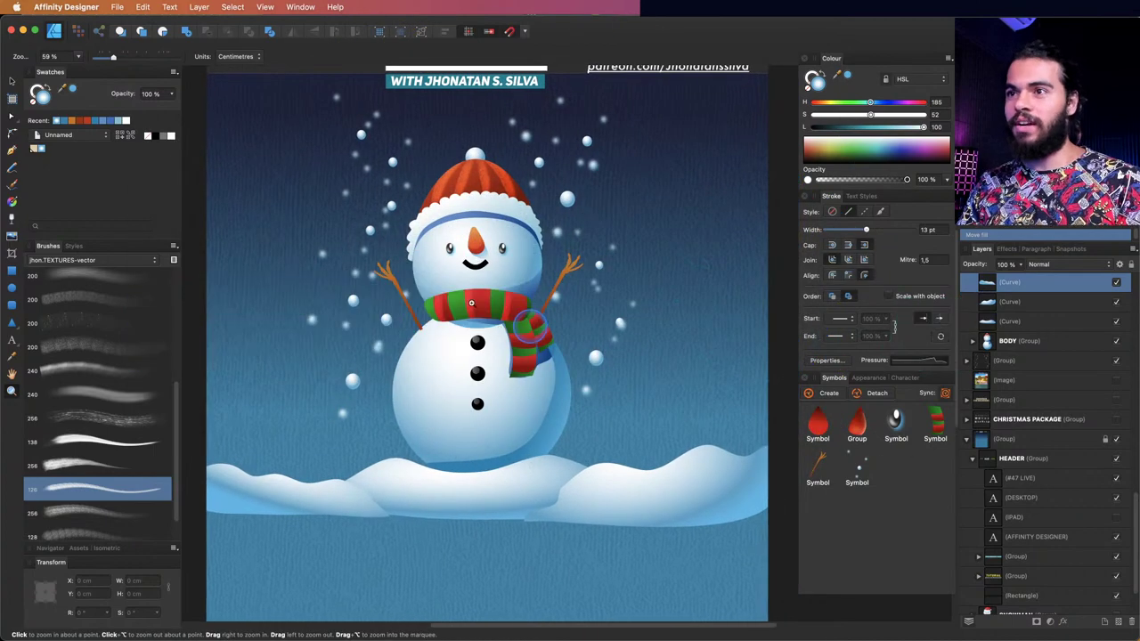
scroll(435, 283, up, 2)
scroll(526, 301, up, 1)
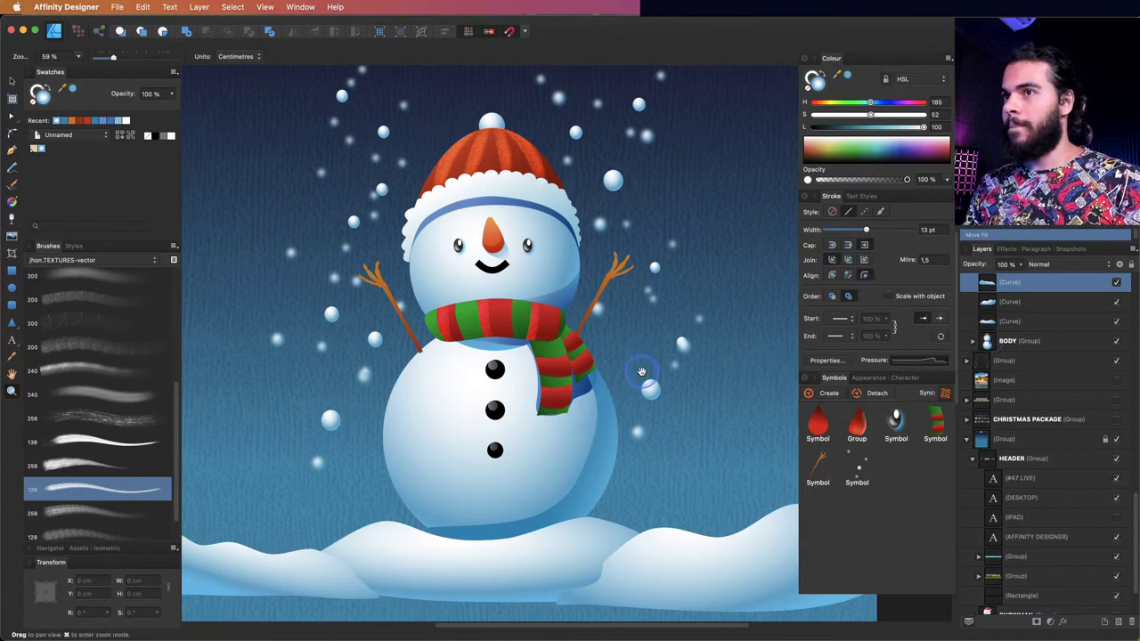
scroll(677, 375, up, 2)
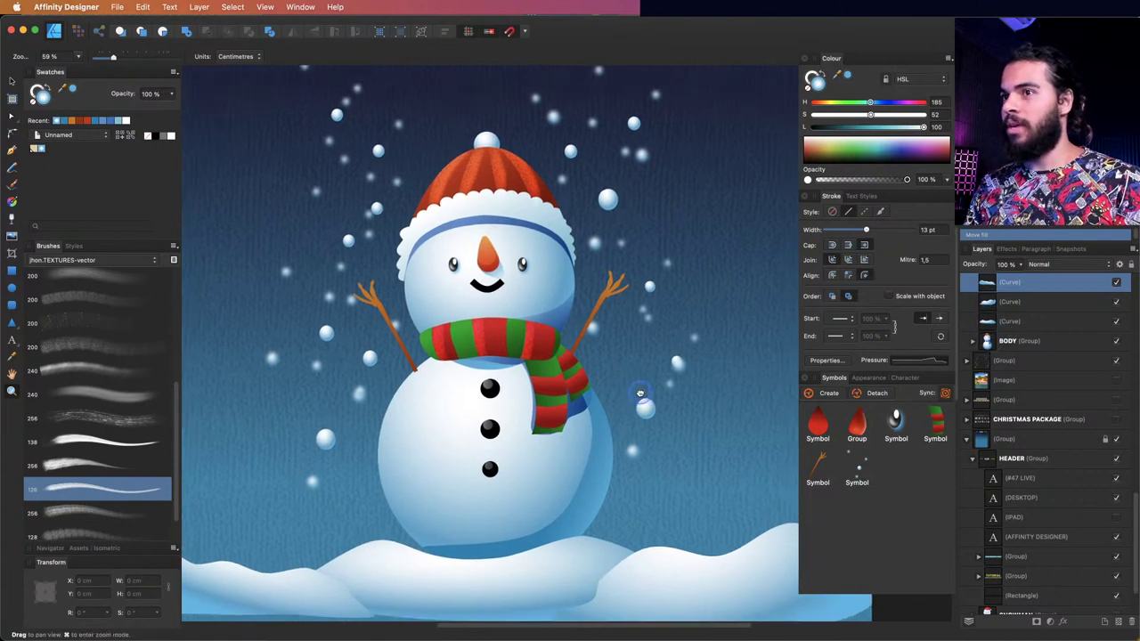
- Draw a freehand shadow shape below the scarf and along its hanging end, filled with a sampled blue (HSL 208, 45, 51)
key(v)
click(465, 374)
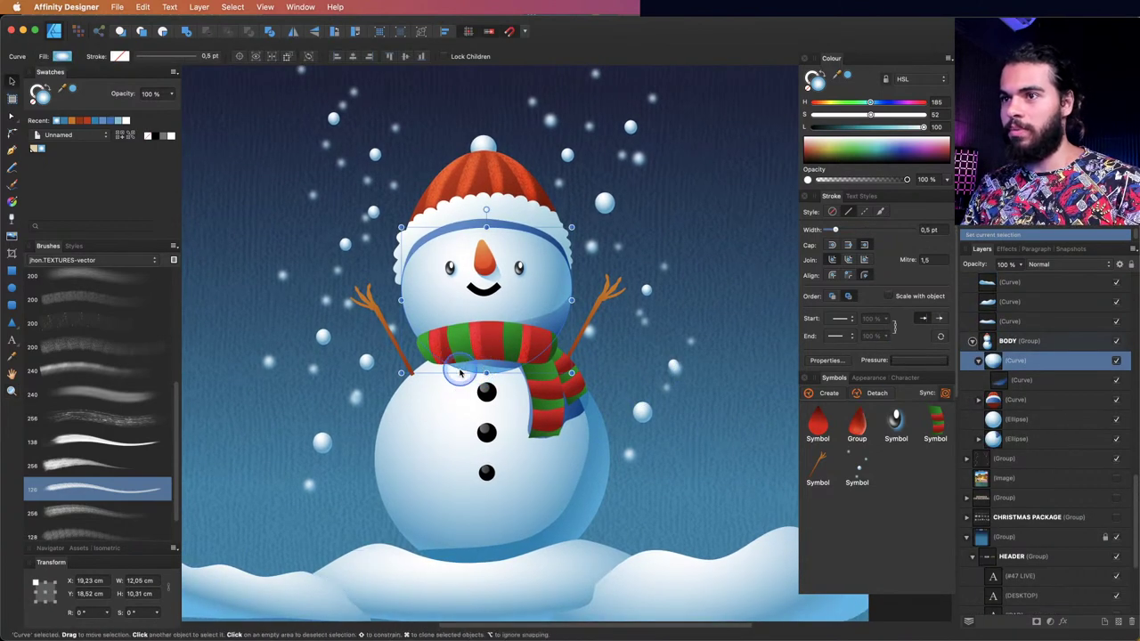
key(n)
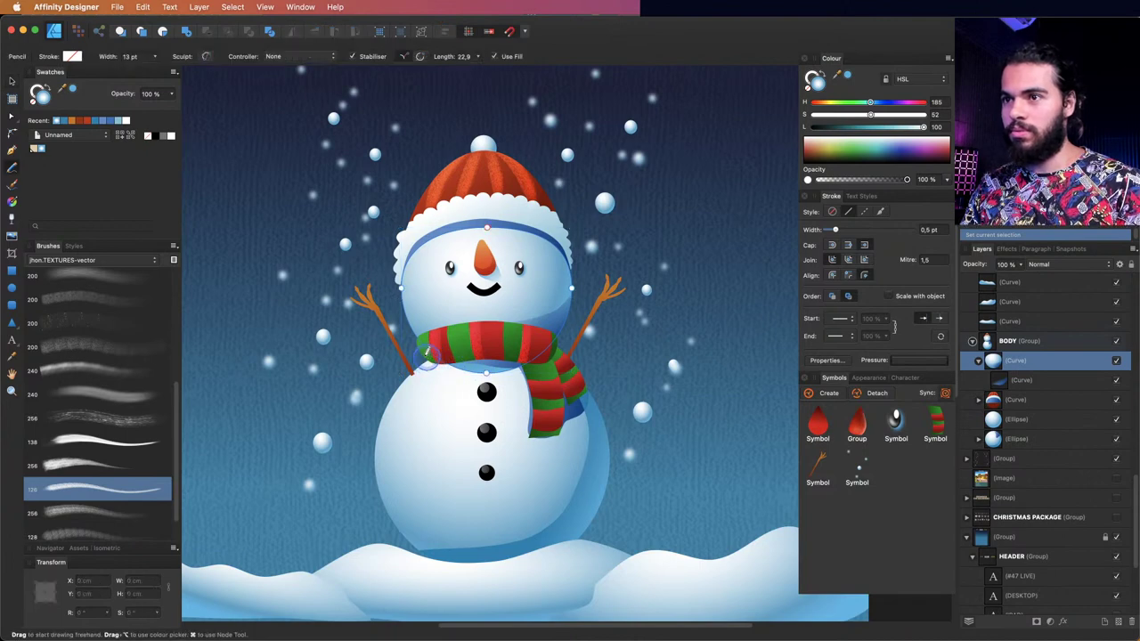
mouse_move(484, 378)
mouse_down()
mouse_move(511, 389)
mouse_move(524, 425)
mouse_move(430, 358)
mouse_up()
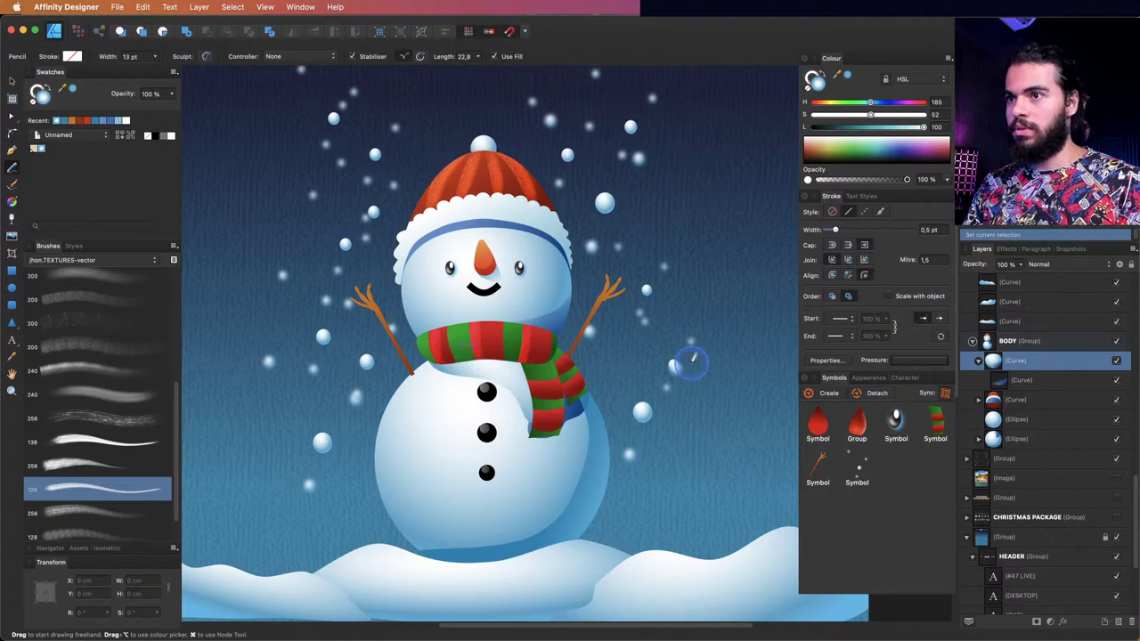
alt+click(542, 327)
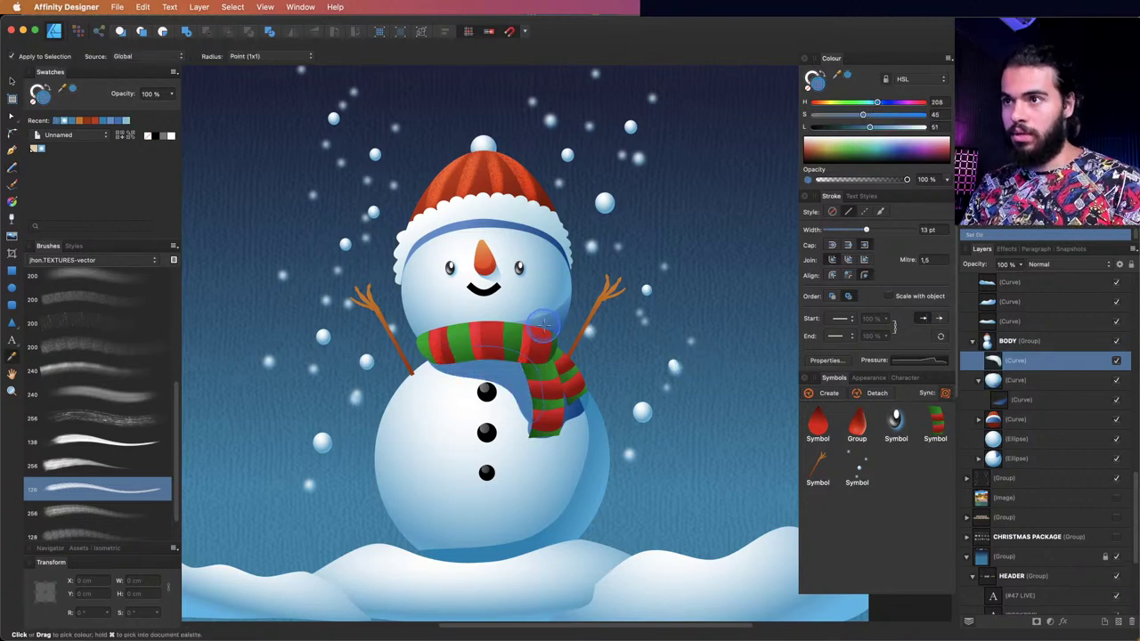
- Fade the scarf shadow with a linear transparency running from the scarf down toward the middle button
key(y)
drag(524, 333, 492, 411)
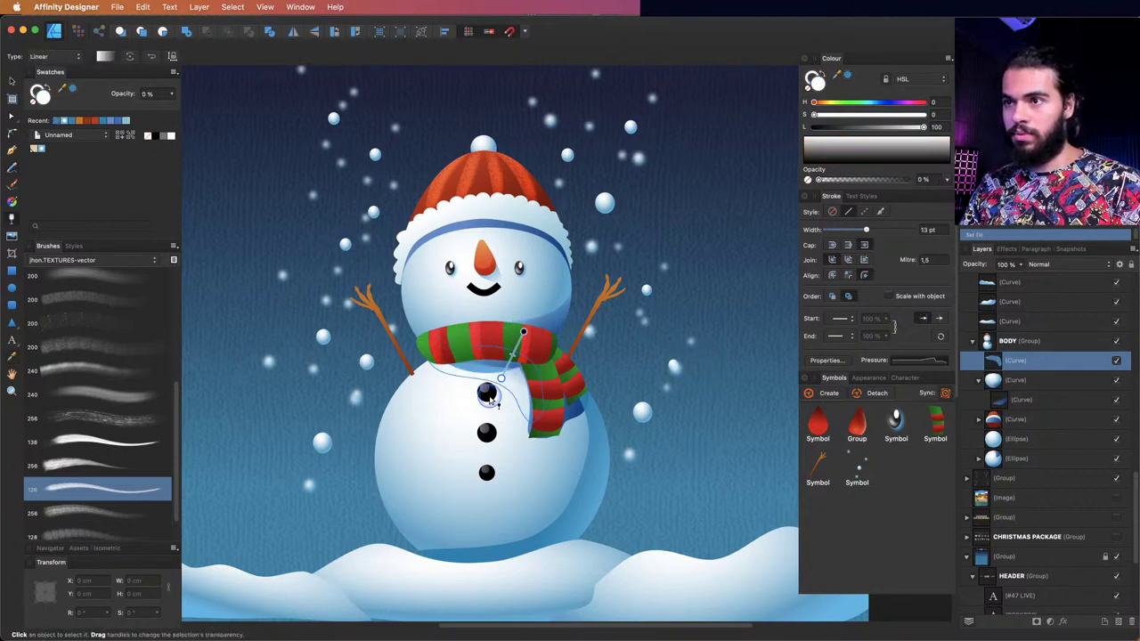
click(524, 333)
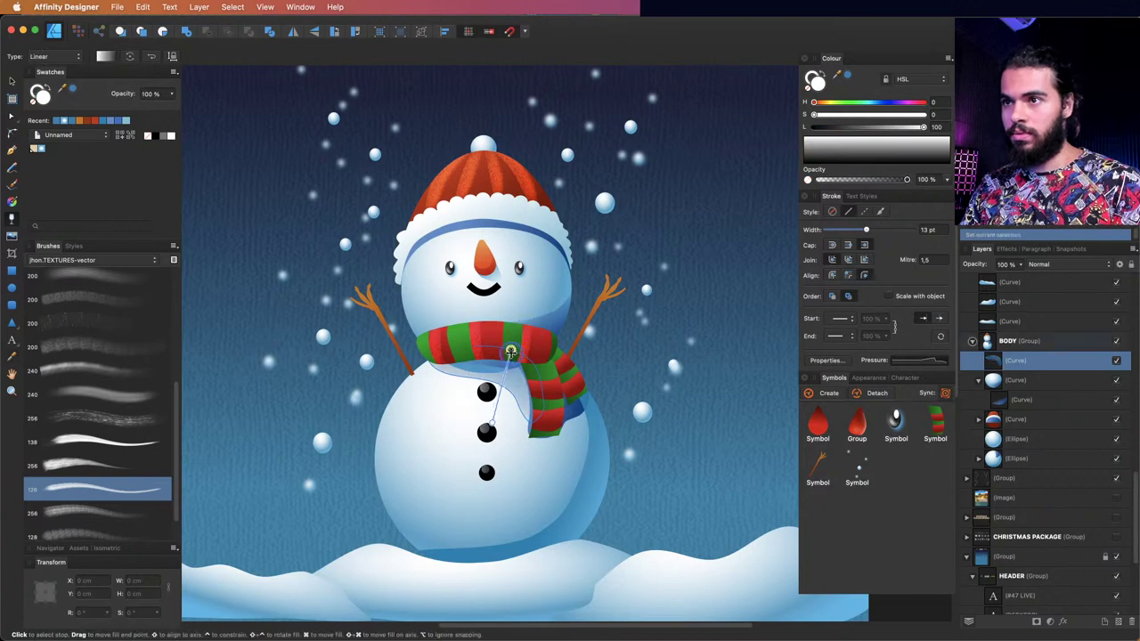
key(z)
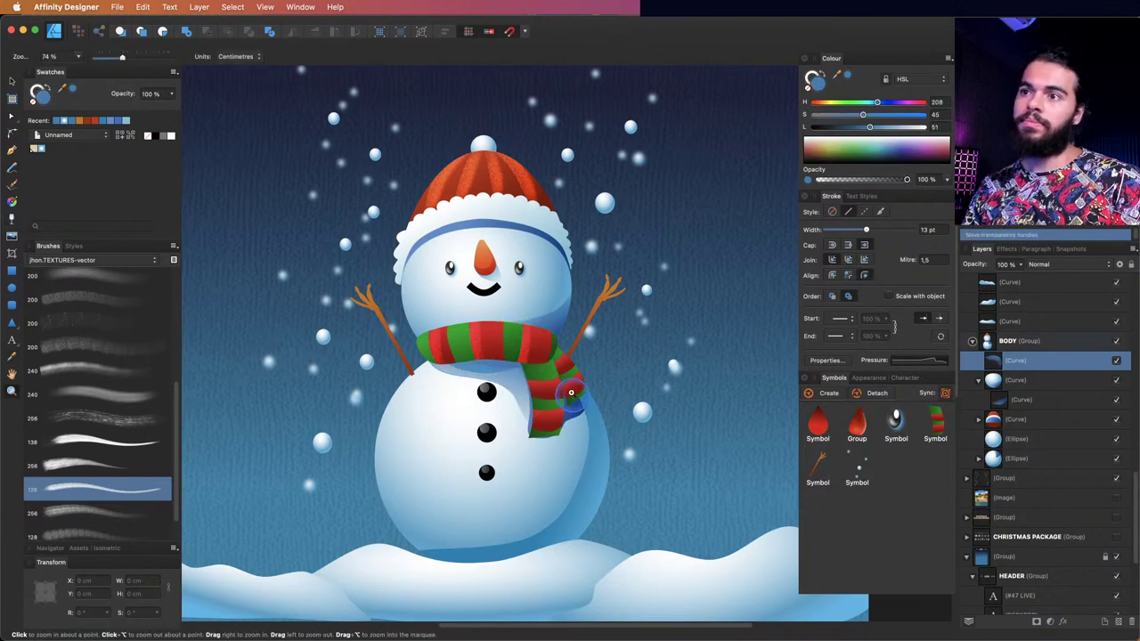
scroll(571, 392, down, 3)
scroll(583, 356, up, 1)
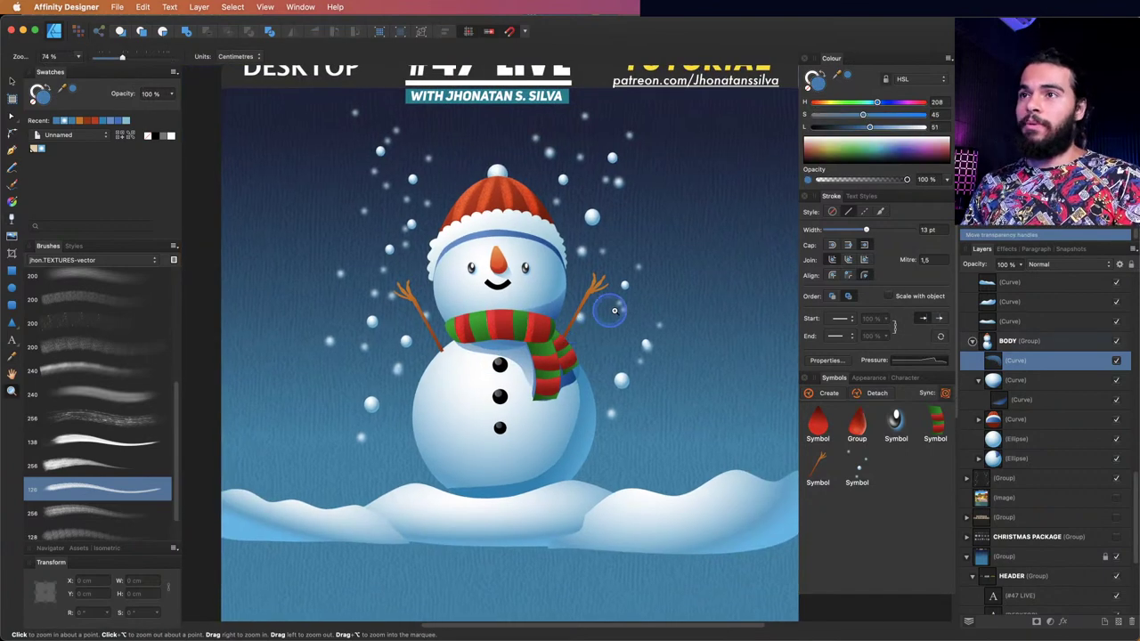
- Collapse the MAIN-OBJECT group, then make the CHRISTMAS PACKAGE group visible and select it
drag(1133, 481, 1122, 278)
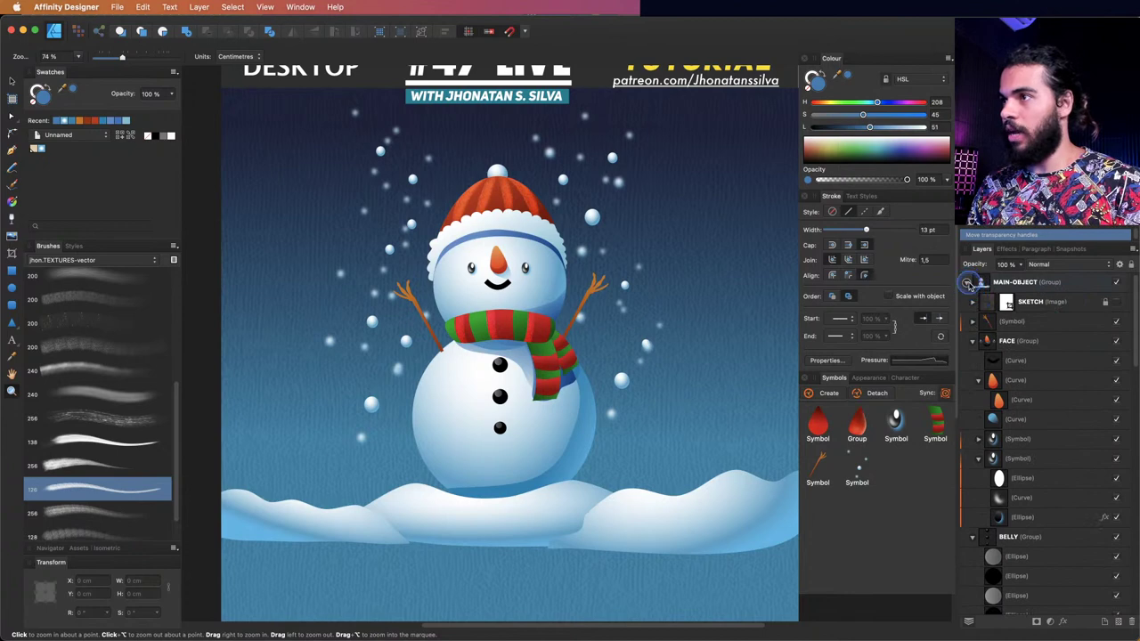
click(968, 283)
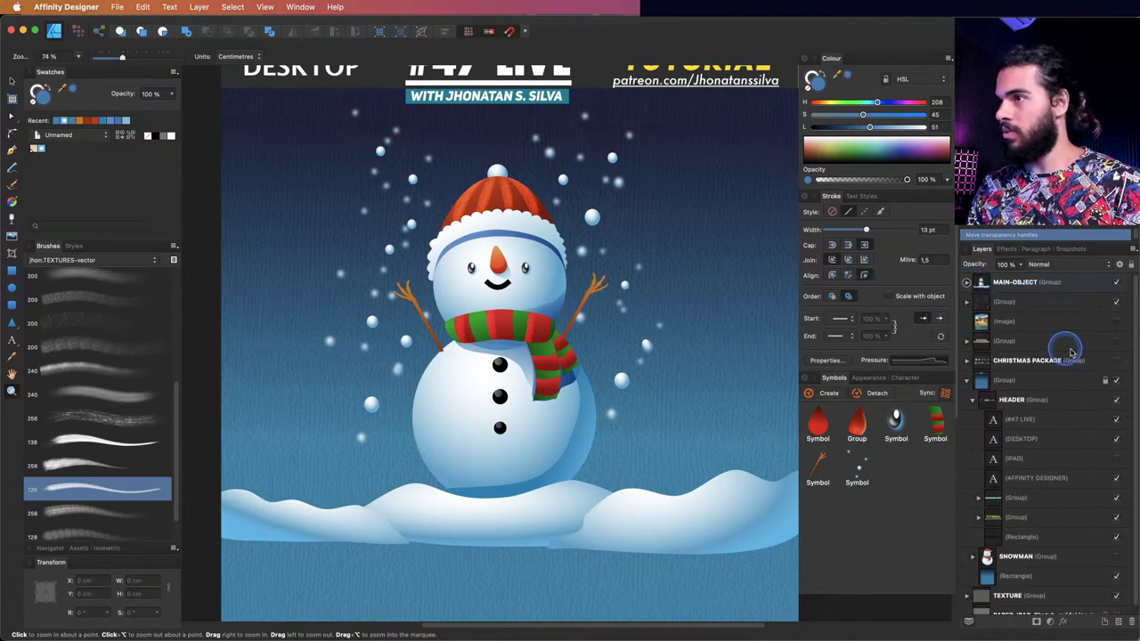
click(1117, 360)
click(1069, 361)
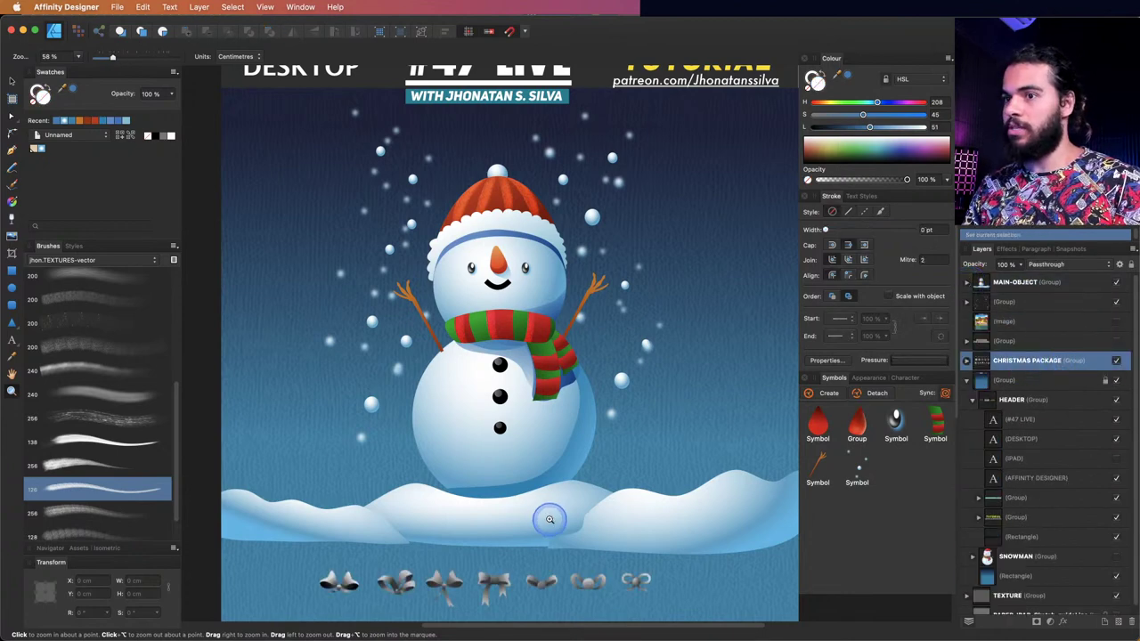
- Move the CHRISTMAS PACKAGE group of bows, gift boxes, bells and stars slightly upward below the snow
scroll(541, 446, down, 5)
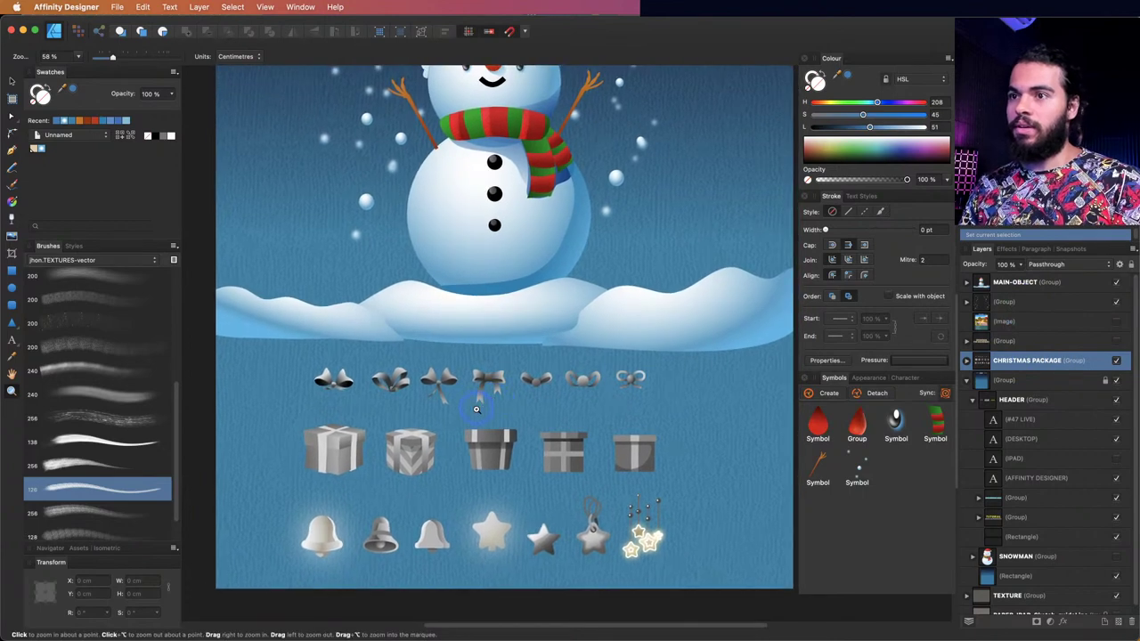
scroll(472, 419, up, 3)
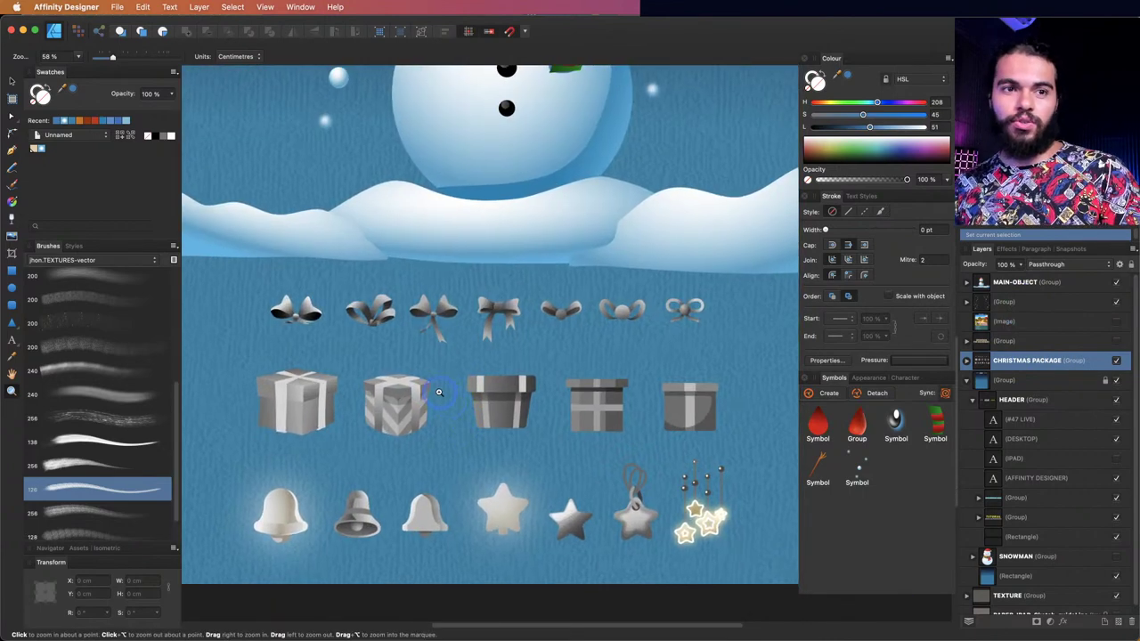
scroll(452, 374, down, 1)
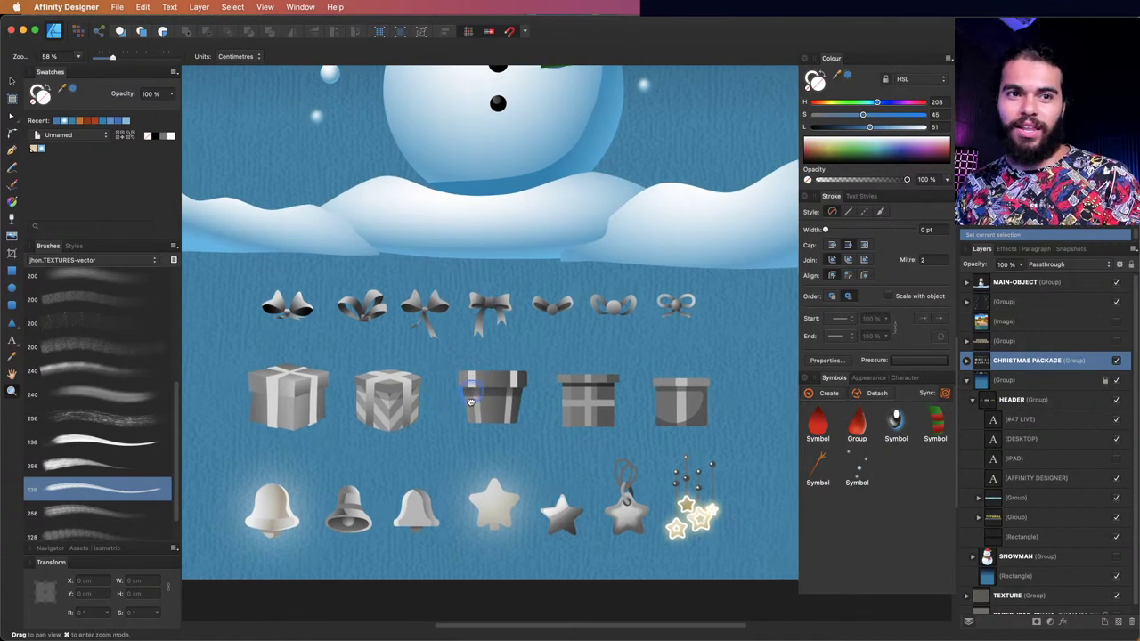
scroll(458, 346, down, 1)
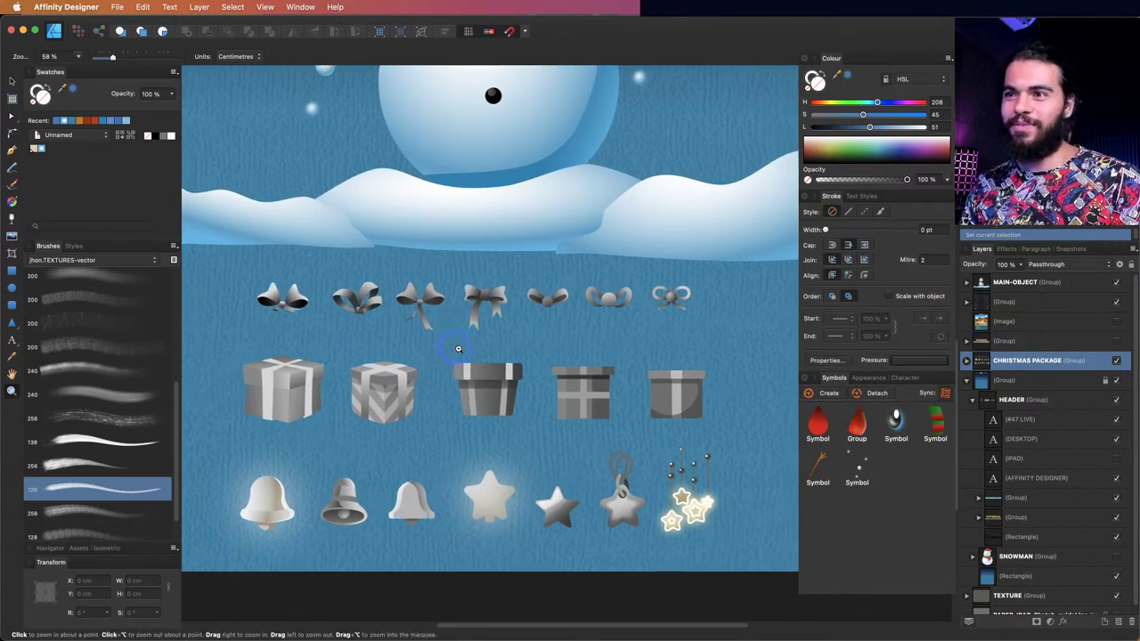
key(v)
drag(489, 318, 492, 307)
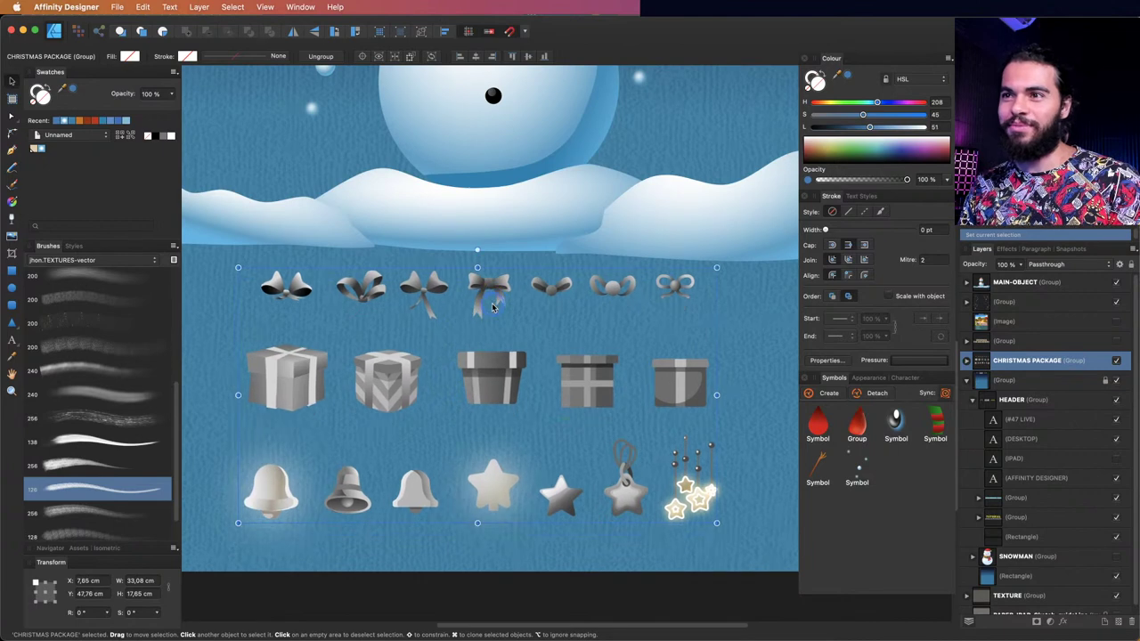
key(z)
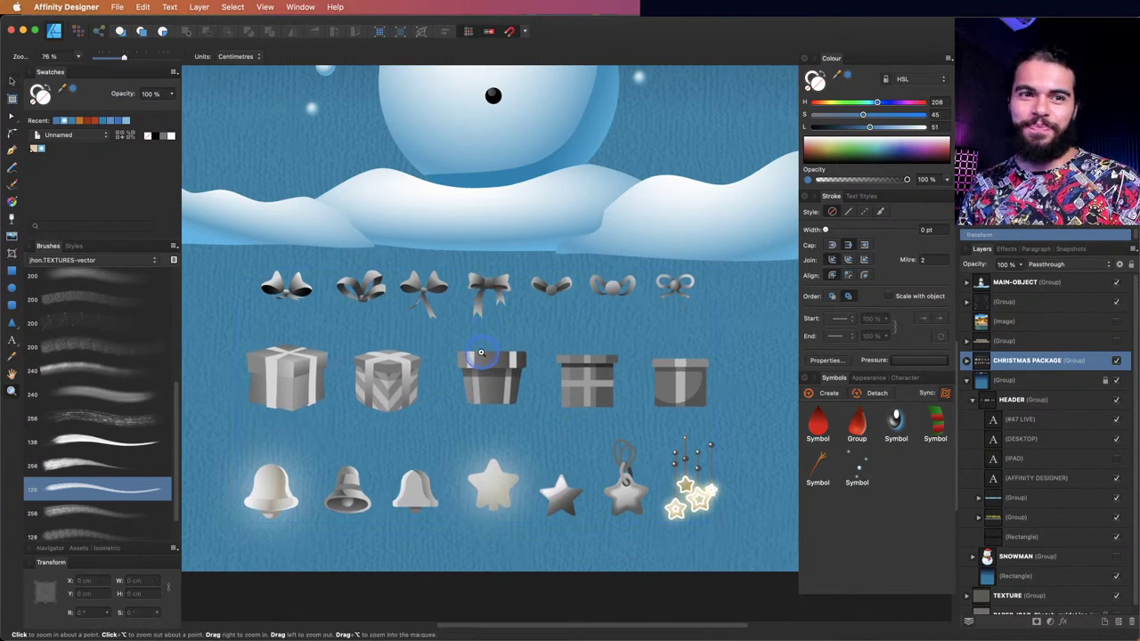
key(v)
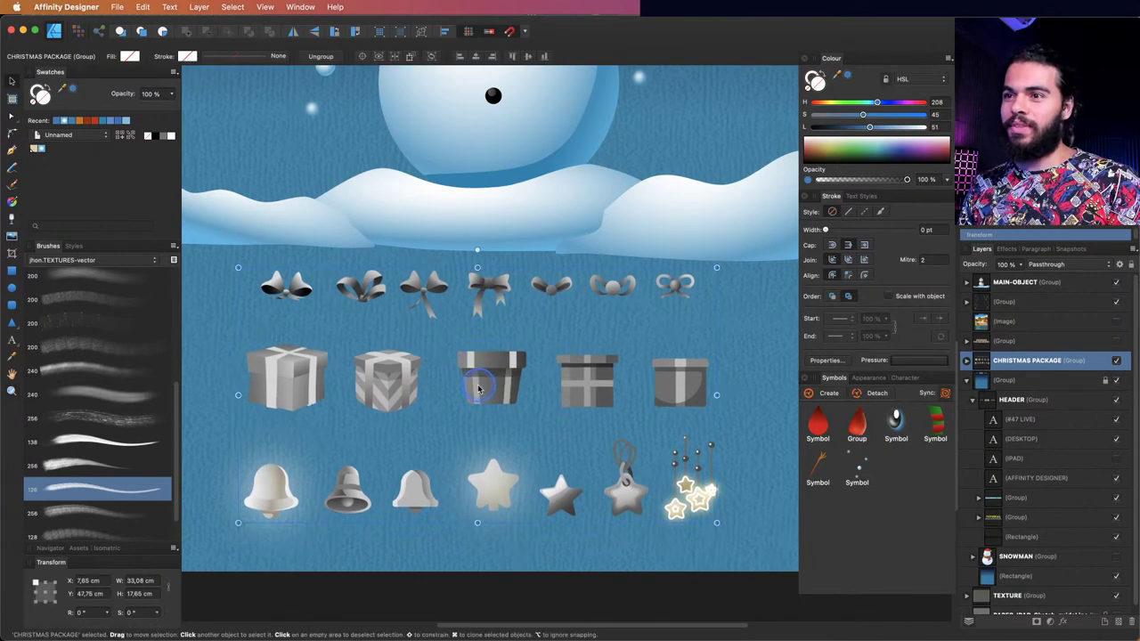
- Expand the CHRISTMAS PACKAGE group and display the MATERIALS style collection
scroll(489, 384, left, 2)
scroll(485, 378, down, 1)
scroll(485, 378, down, 1)
scroll(485, 379, right, 1)
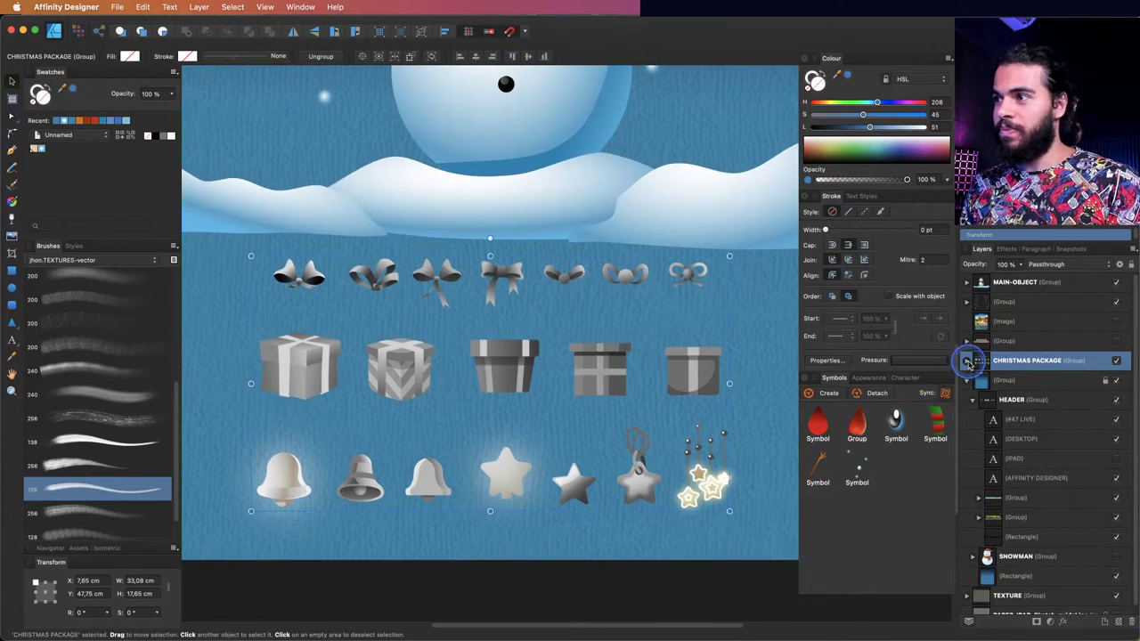
click(966, 360)
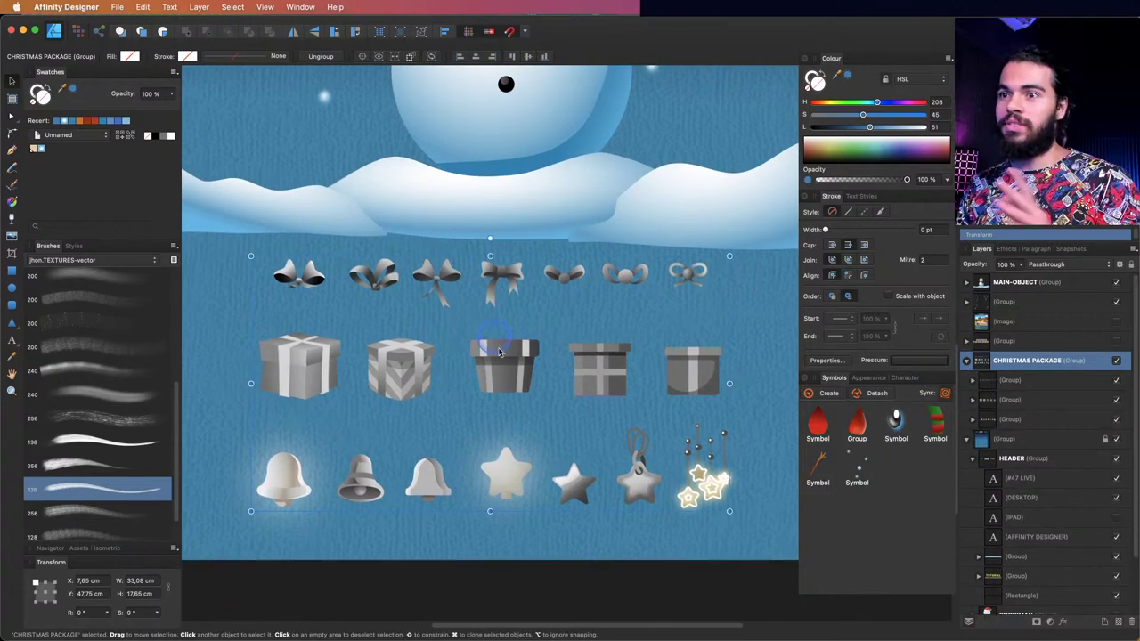
key(z)
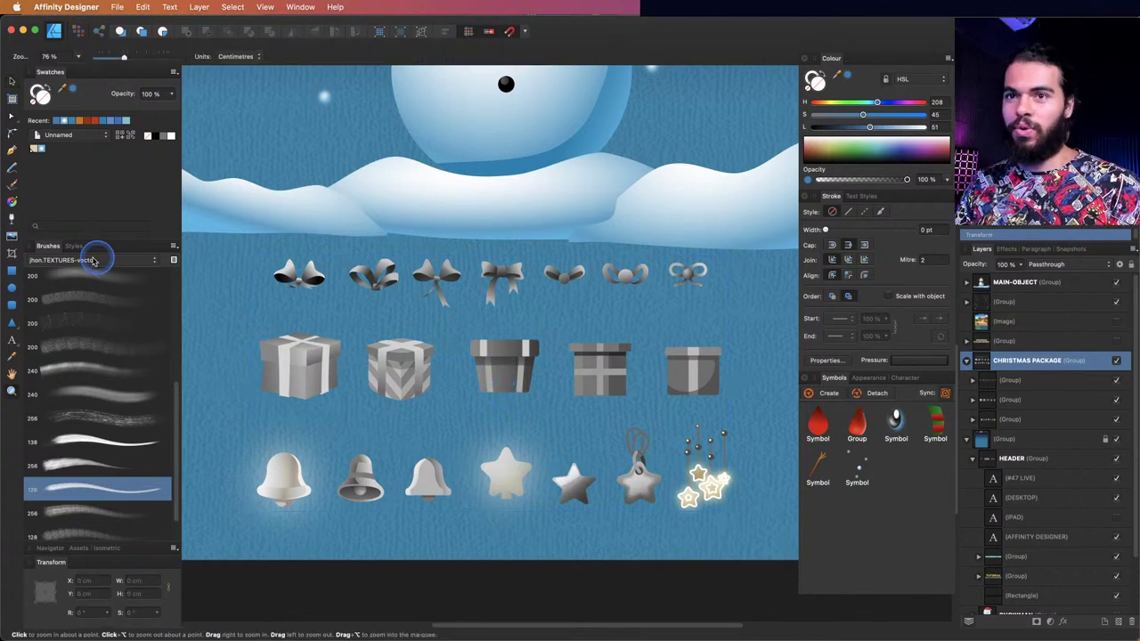
click(75, 246)
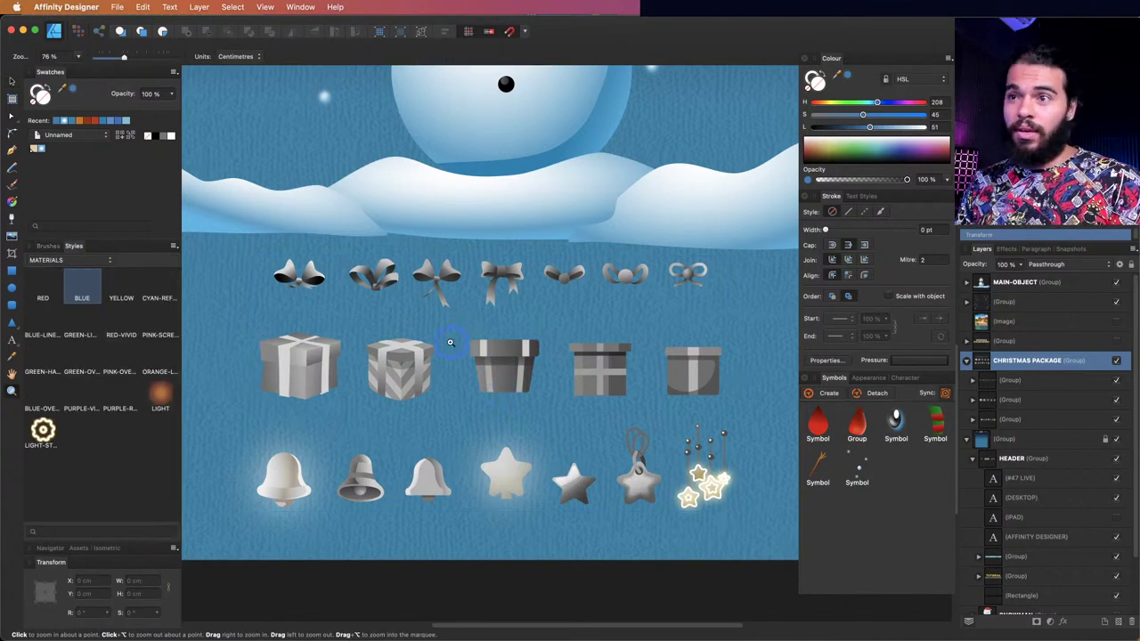
- Expand the gift box subgroup and apply the BLUE material style to the gift box with the chevron pattern
drag(475, 335, 479, 372)
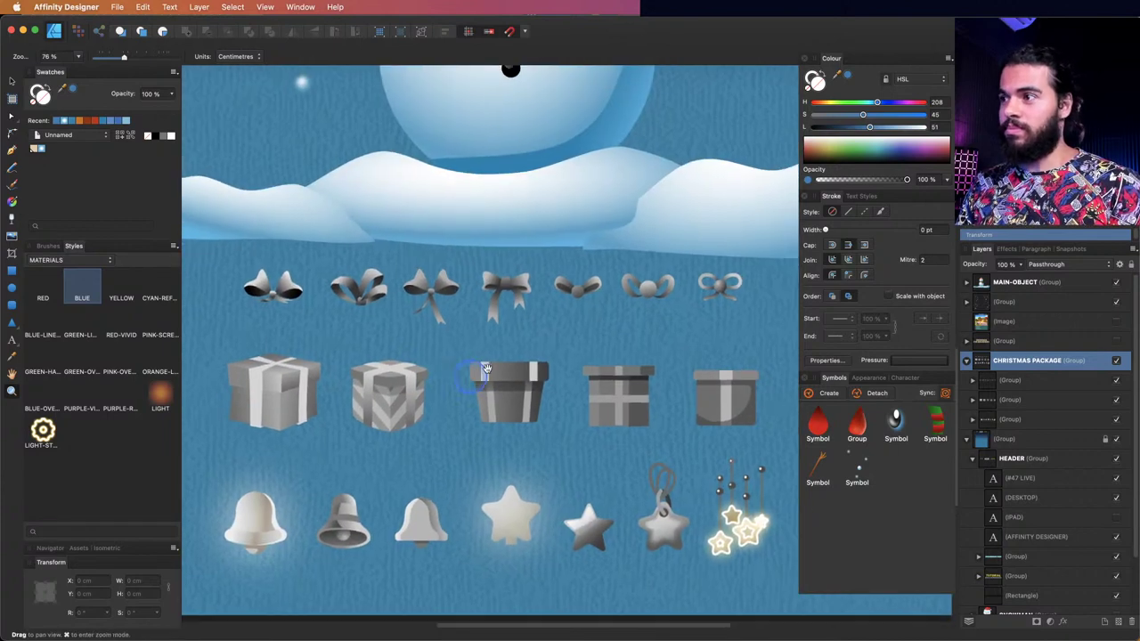
click(974, 400)
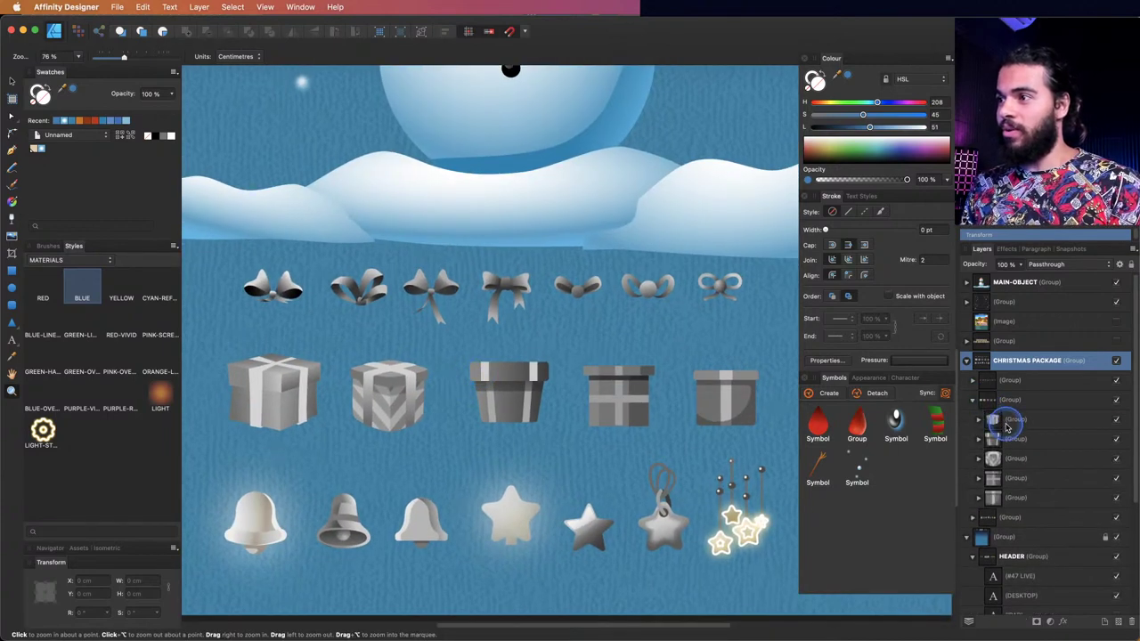
click(1008, 425)
scroll(419, 370, down, 1)
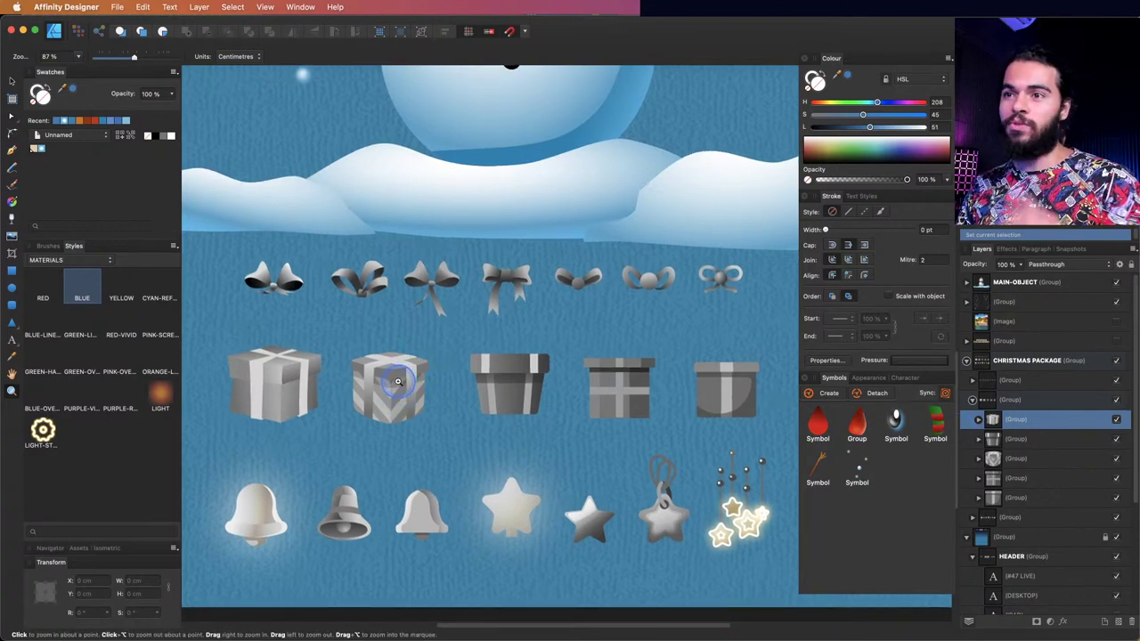
key(v)
click(396, 385)
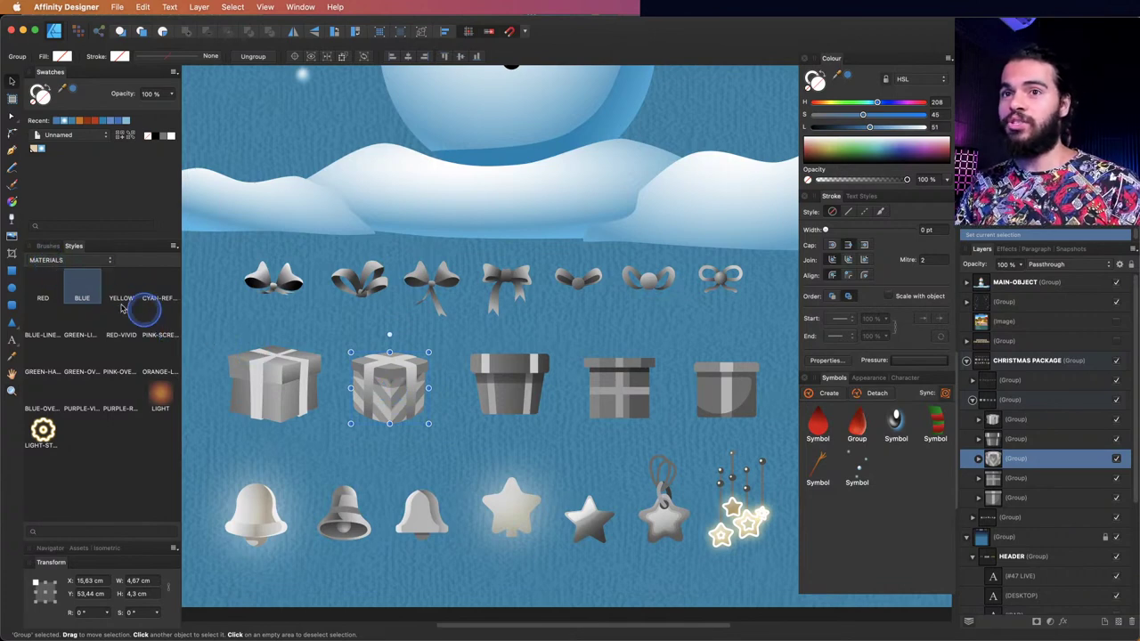
click(89, 291)
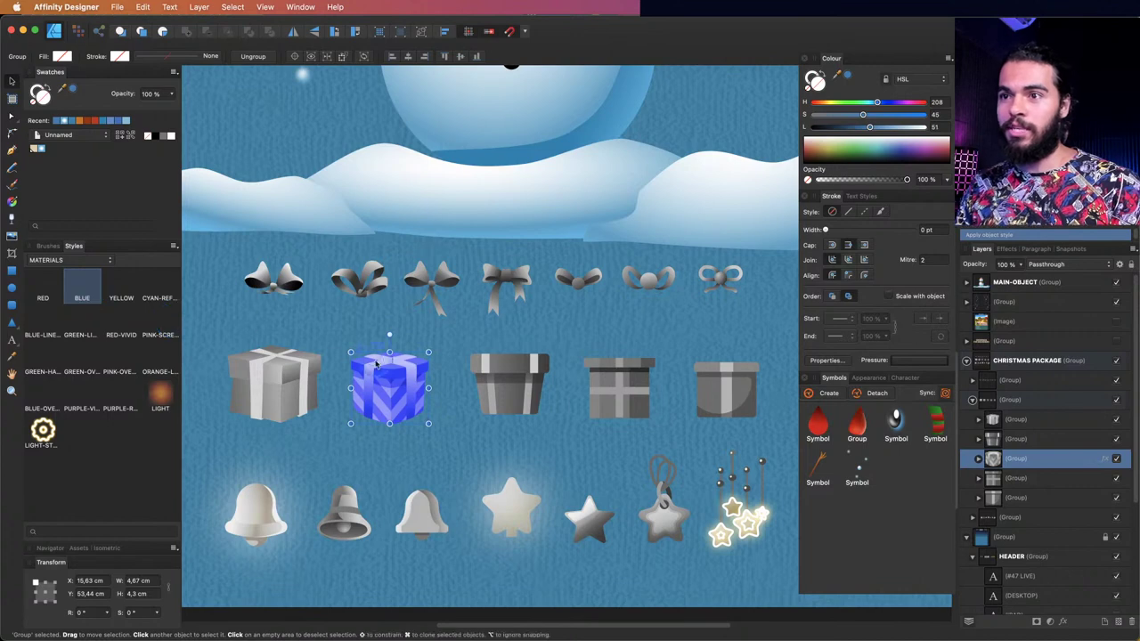
- Undo the BLUE material style on the gift box with the chevron pattern
scroll(427, 343, down, 3)
key(z)
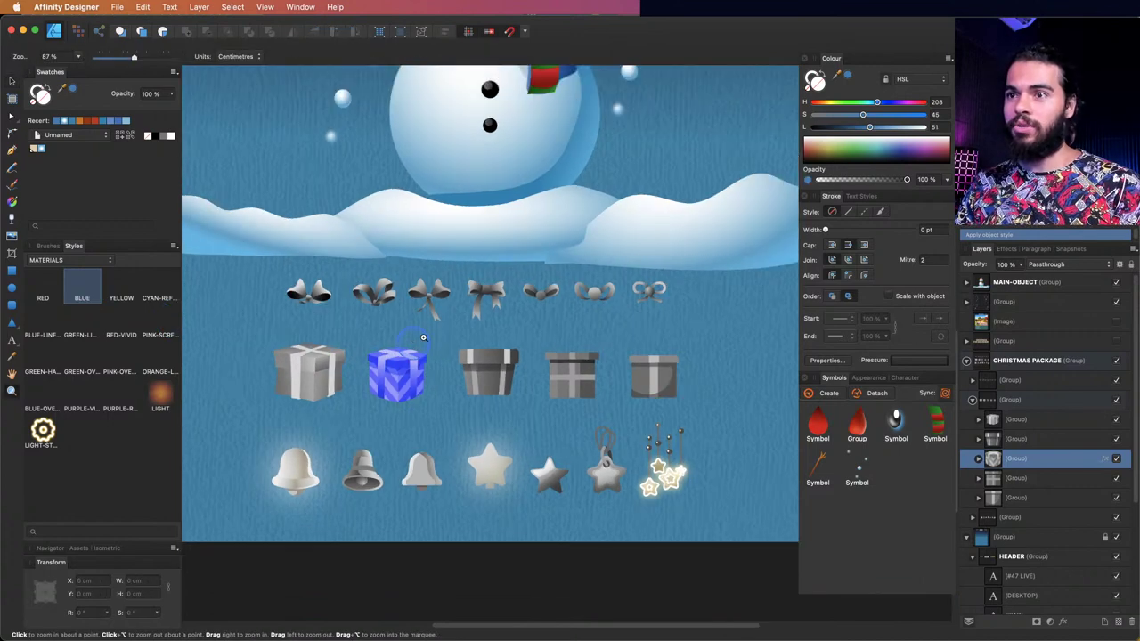
key(super+z)
scroll(414, 356, down, 2)
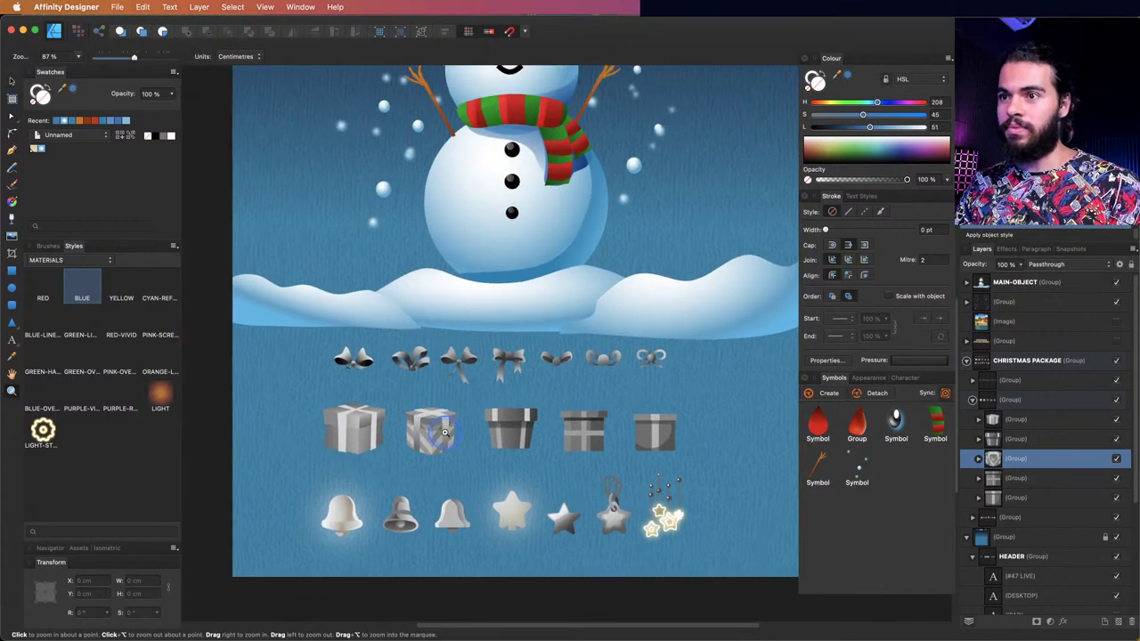
- Move the chevron gift box onto the snow bank right of the snowman and enlarge it to about 7.93 × 7.31 cm
scroll(429, 438, down, 1)
scroll(430, 439, up, 2)
drag(415, 471, 609, 290)
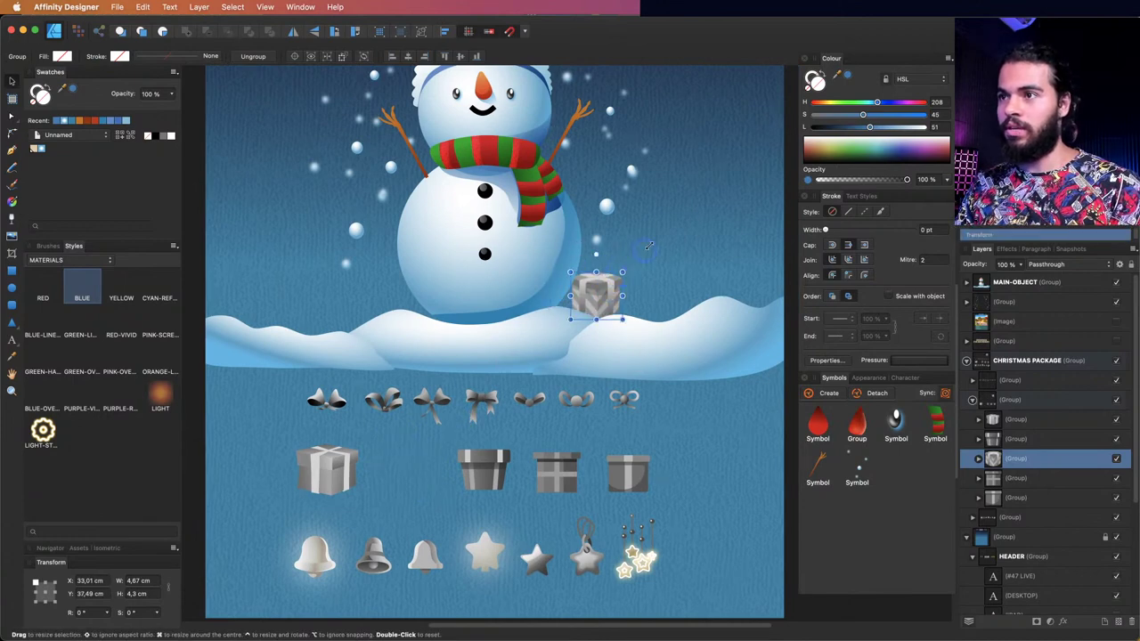
drag(648, 246, 684, 207)
drag(623, 269, 660, 283)
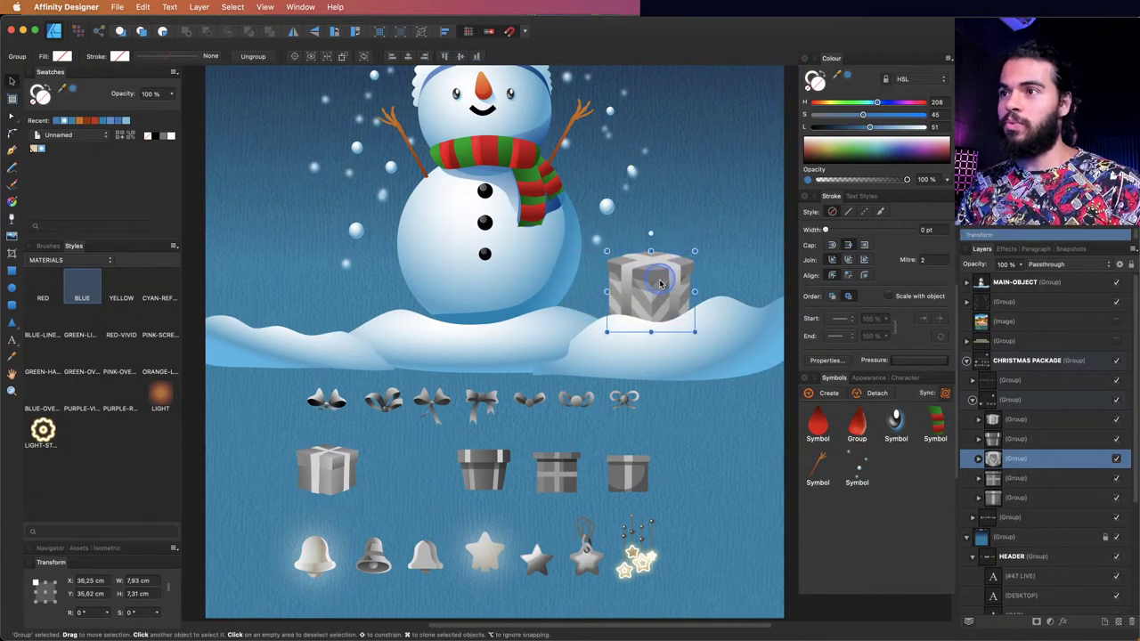
- Place a copy of the third ribbon bow, enlarged to about 9.02 × 7.74 cm, on top of the chevron gift box
scroll(660, 283, up, 2)
scroll(660, 284, right, 2)
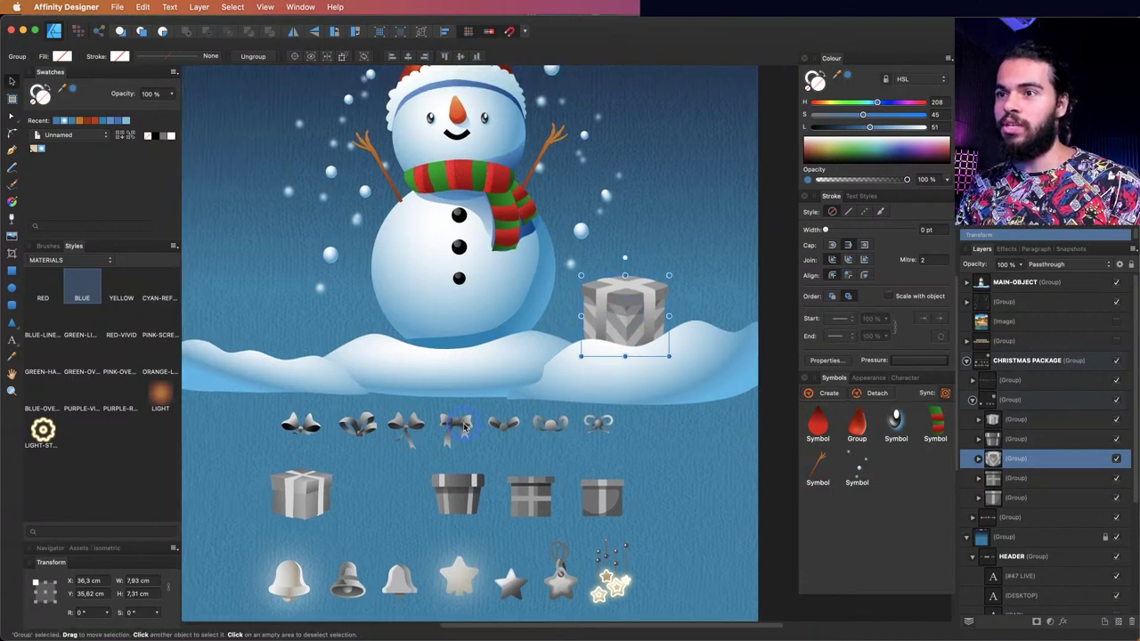
click(414, 430)
double_click(412, 426)
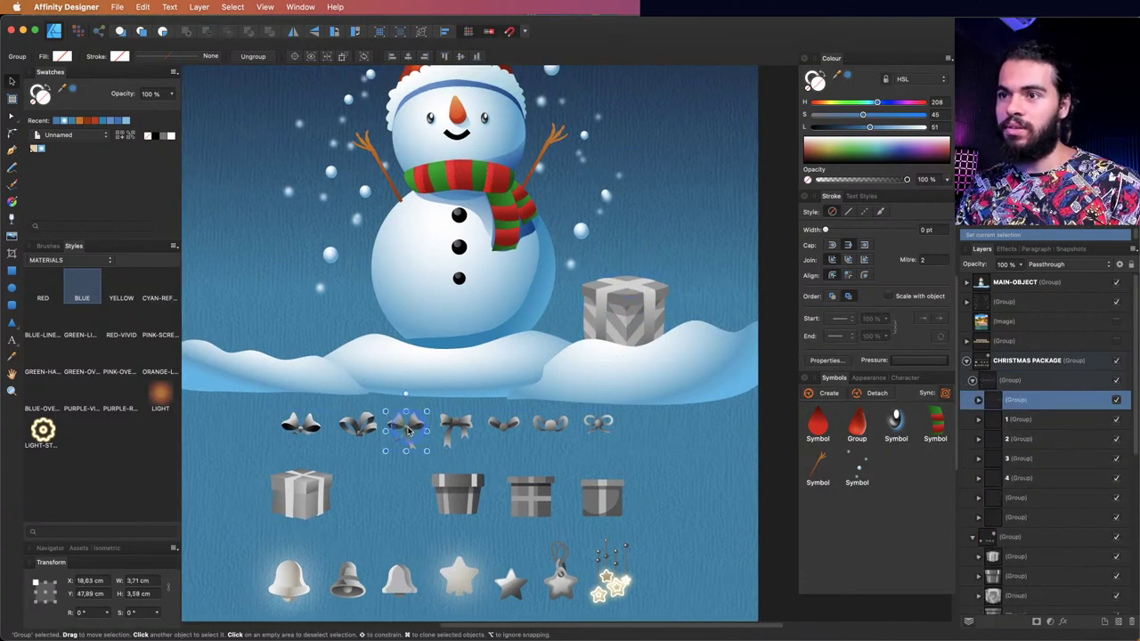
drag(409, 432, 688, 220)
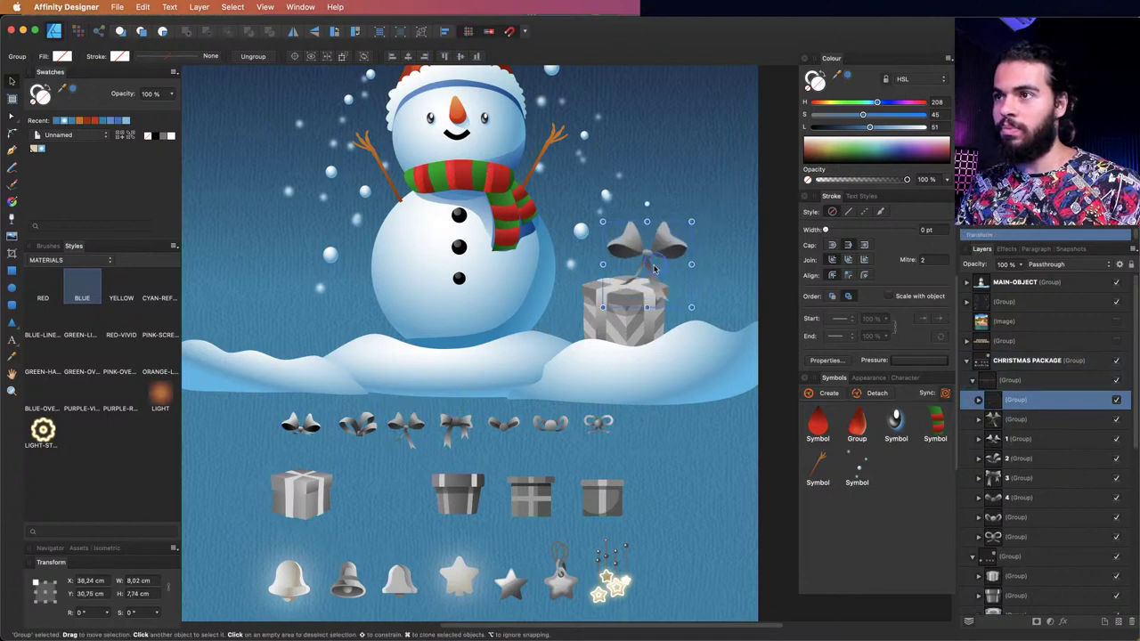
drag(629, 258, 635, 292)
scroll(575, 361, down, 3)
scroll(575, 361, left, 1)
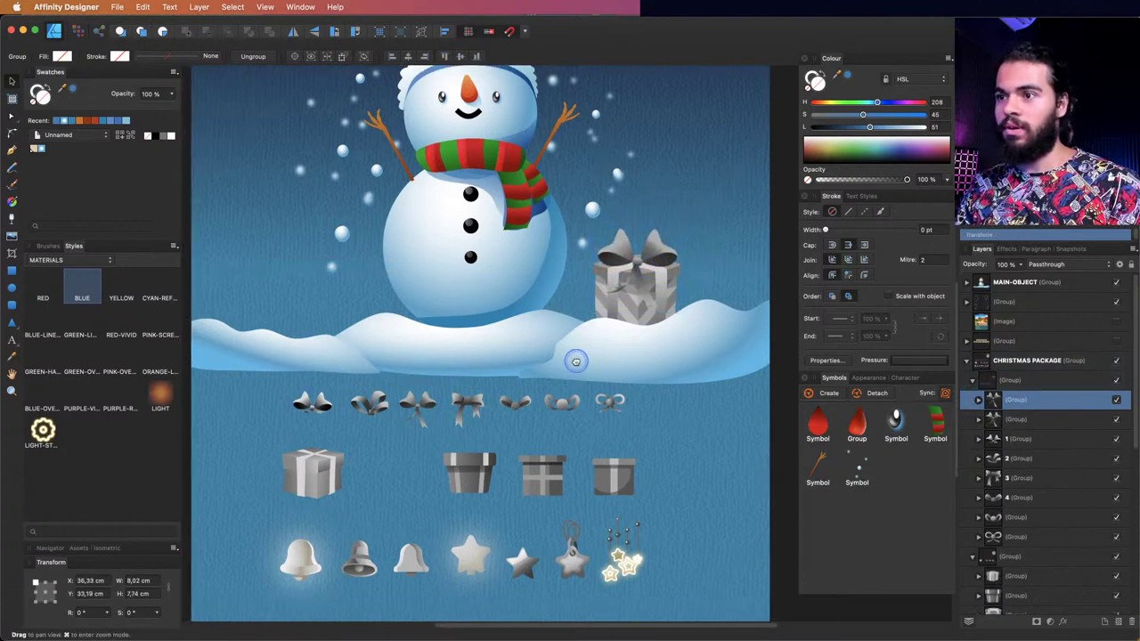
- Place the tapered gift box and a copy of it side by side on the snow left of the snowman, enlarging both
click(554, 482)
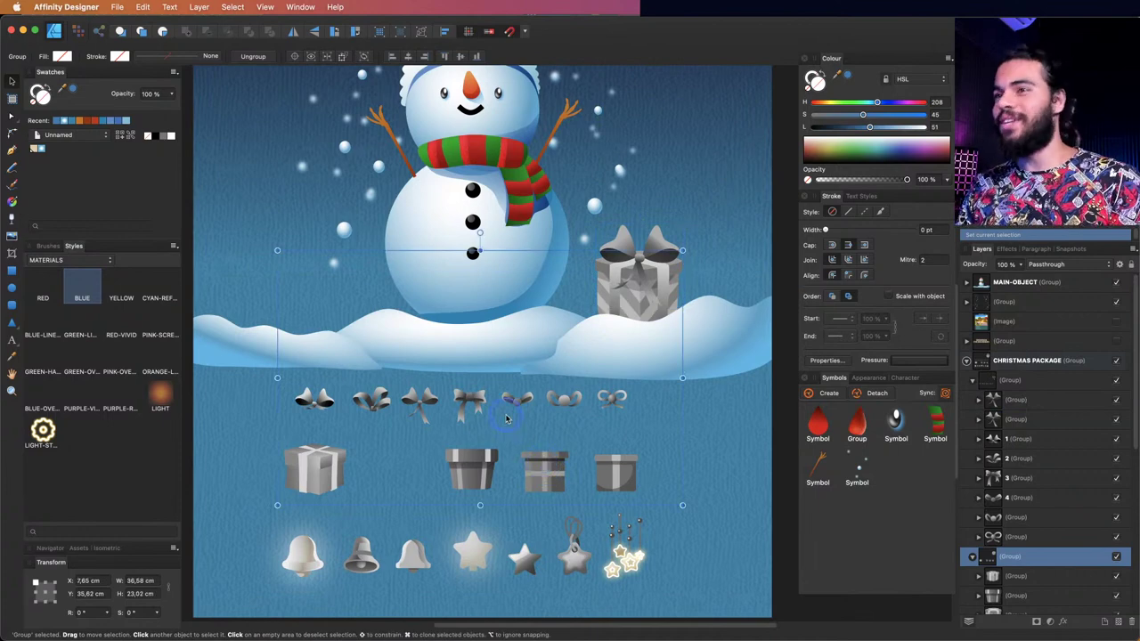
double_click(553, 479)
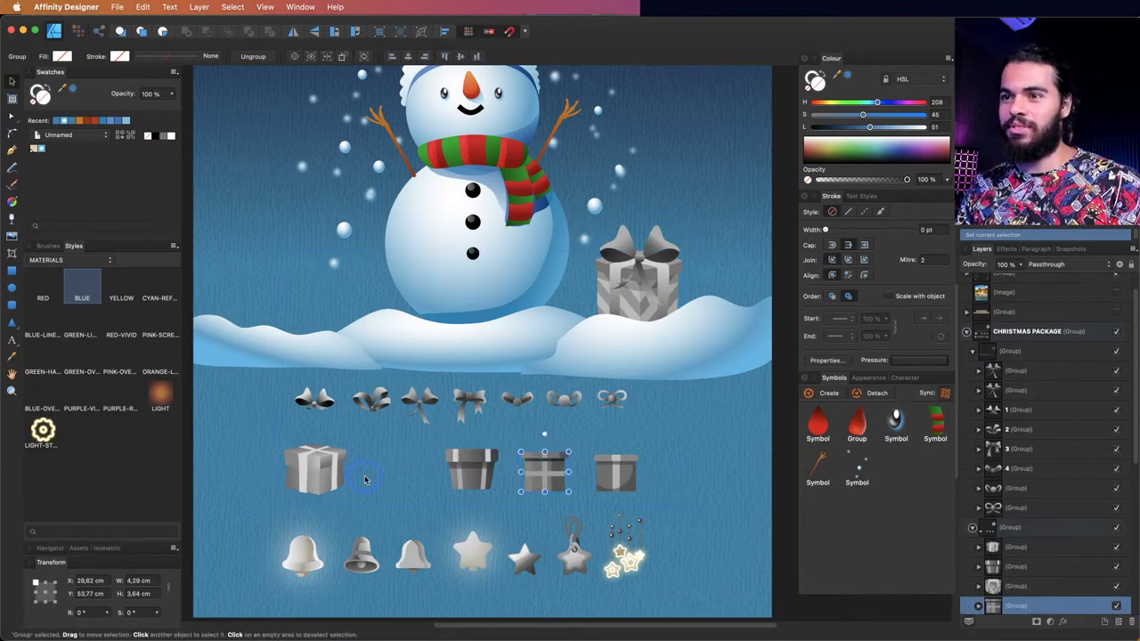
click(474, 474)
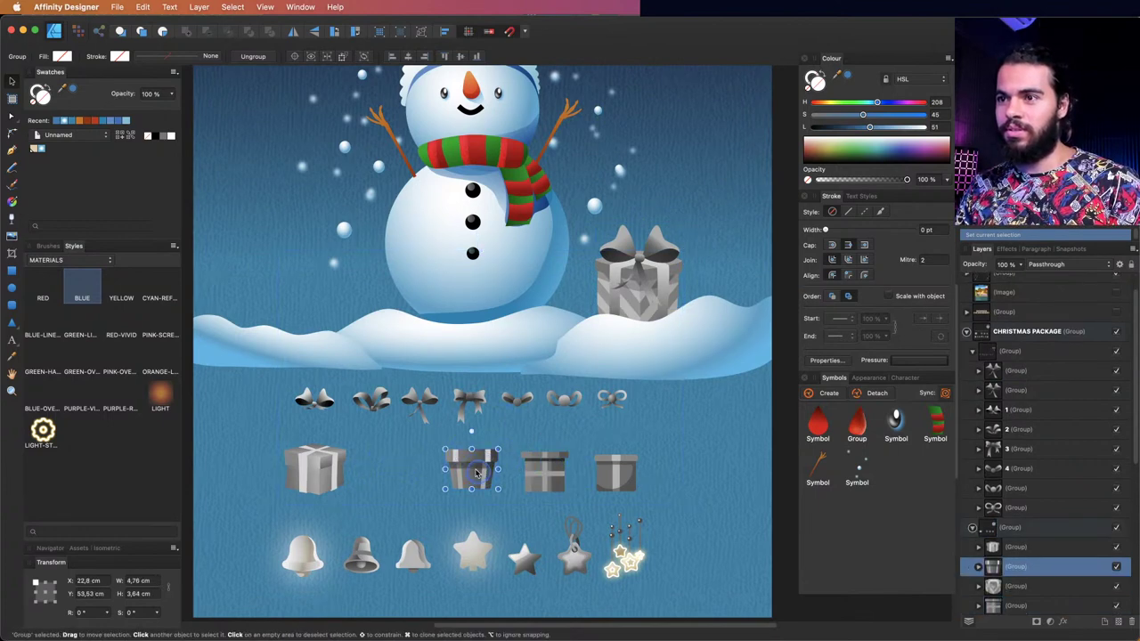
drag(475, 474, 412, 267)
drag(376, 307, 328, 288)
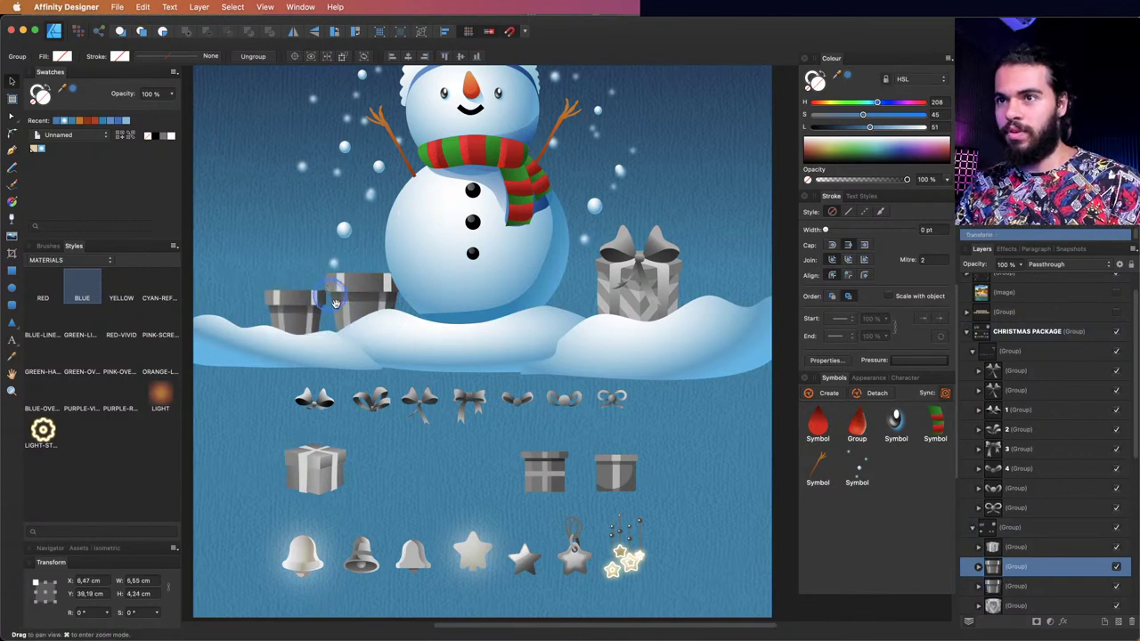
- Put the fourth ribbon bow on the smaller gift box and the third bow on the larger one left of the snowman
scroll(481, 338, up, 3)
scroll(481, 339, left, 2)
click(483, 434)
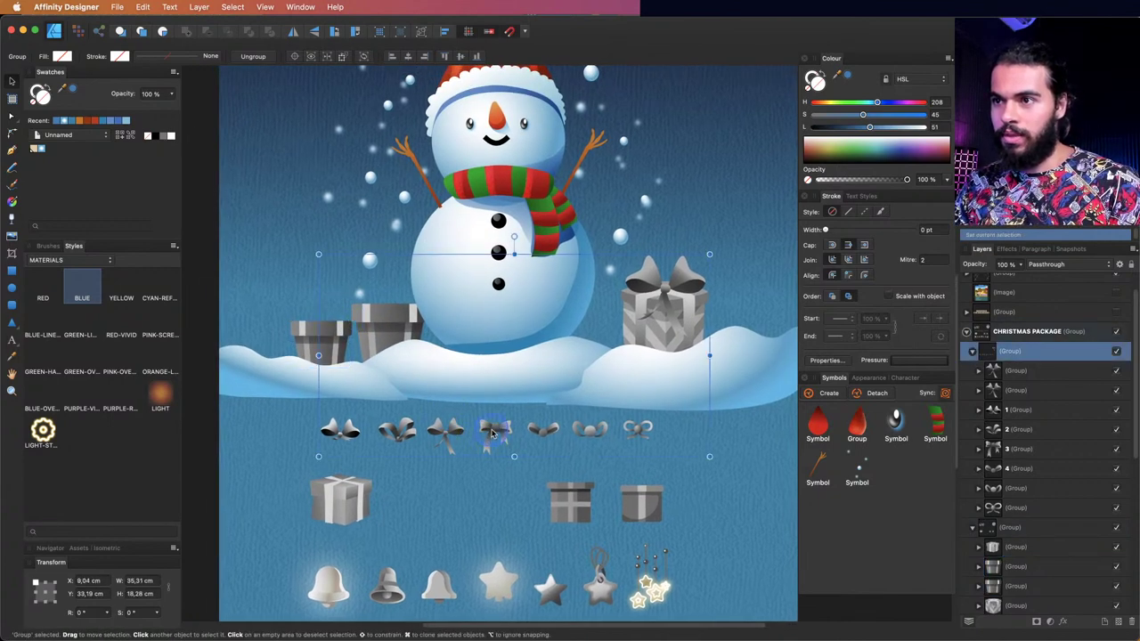
double_click(492, 433)
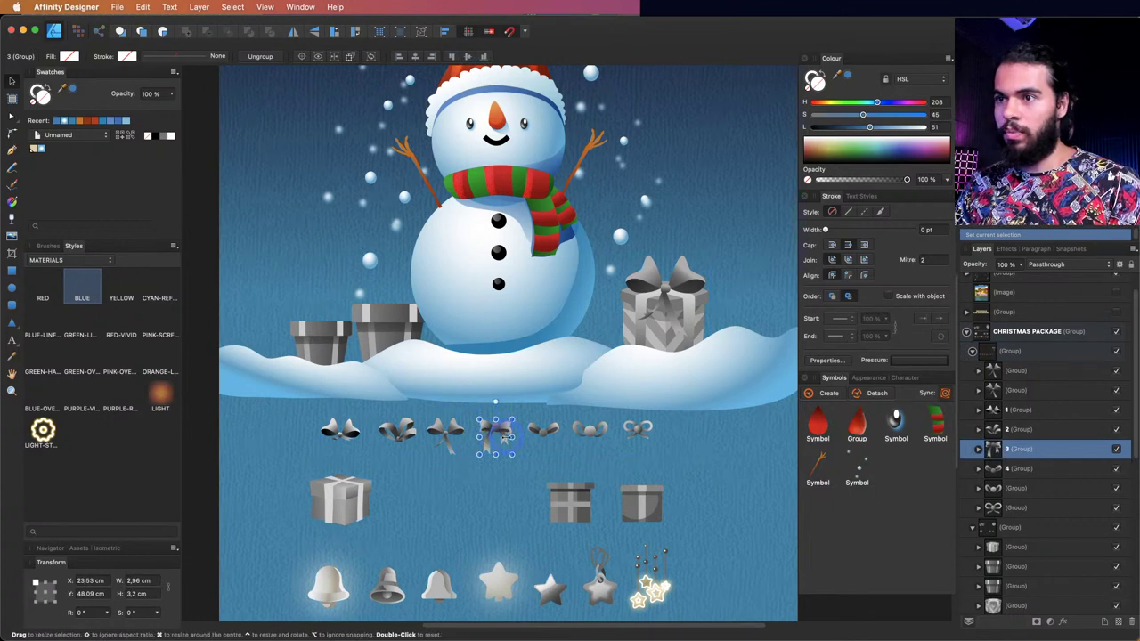
drag(493, 429, 327, 328)
click(450, 430)
drag(450, 430, 386, 304)
- Hide the group of bells, stars and hanging ornaments below the gift boxes
key(h)
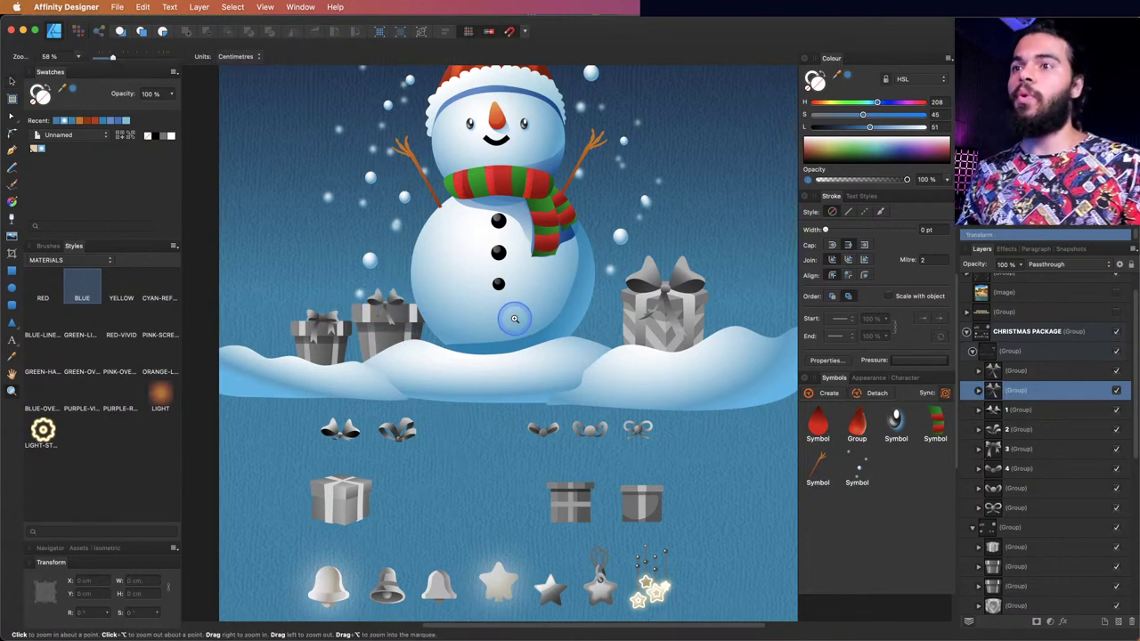
key(z)
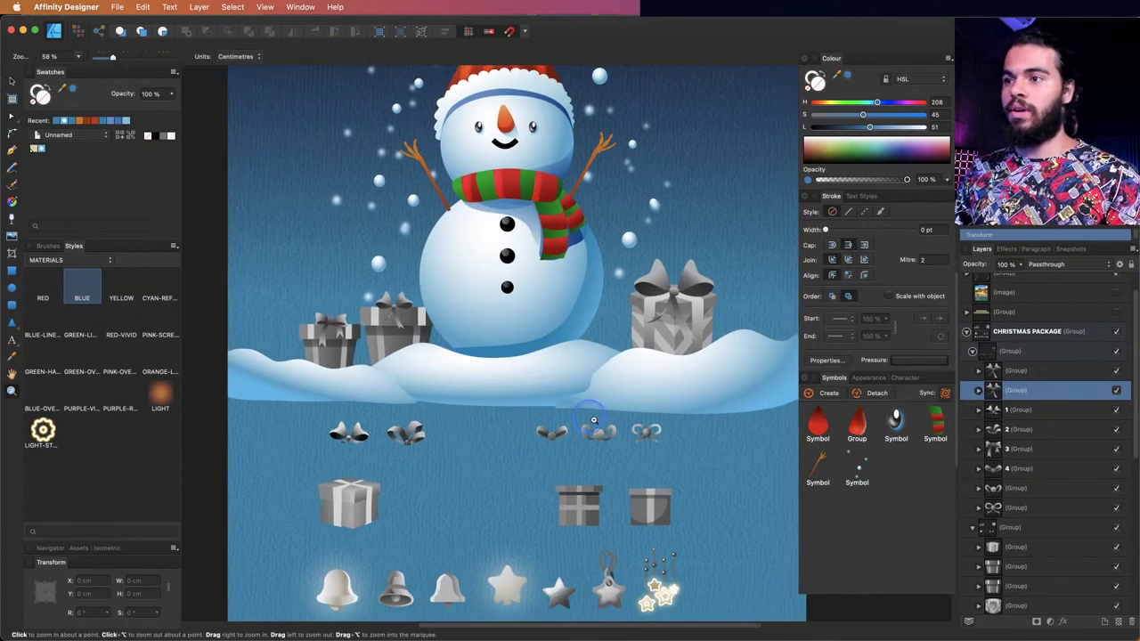
key(v)
scroll(445, 534, down, 1)
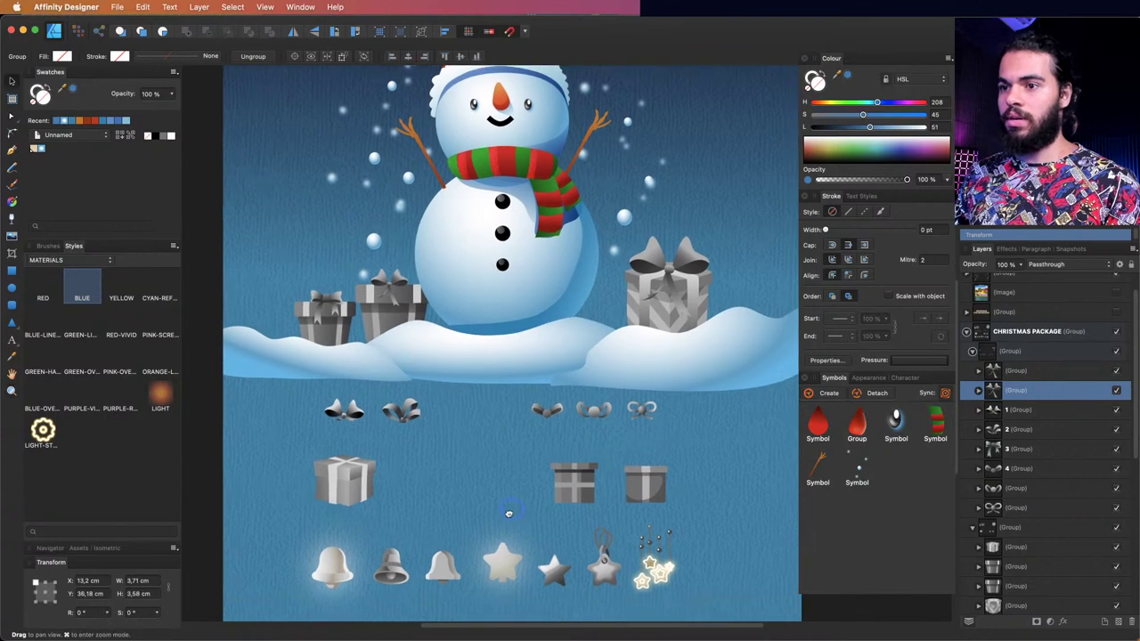
click(343, 571)
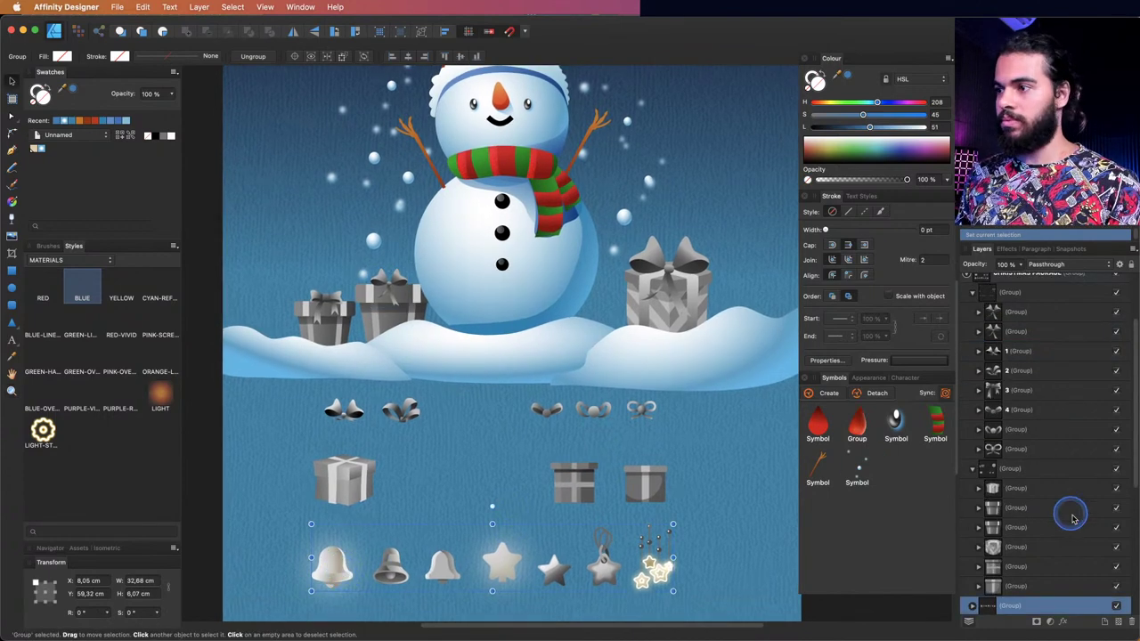
click(1116, 606)
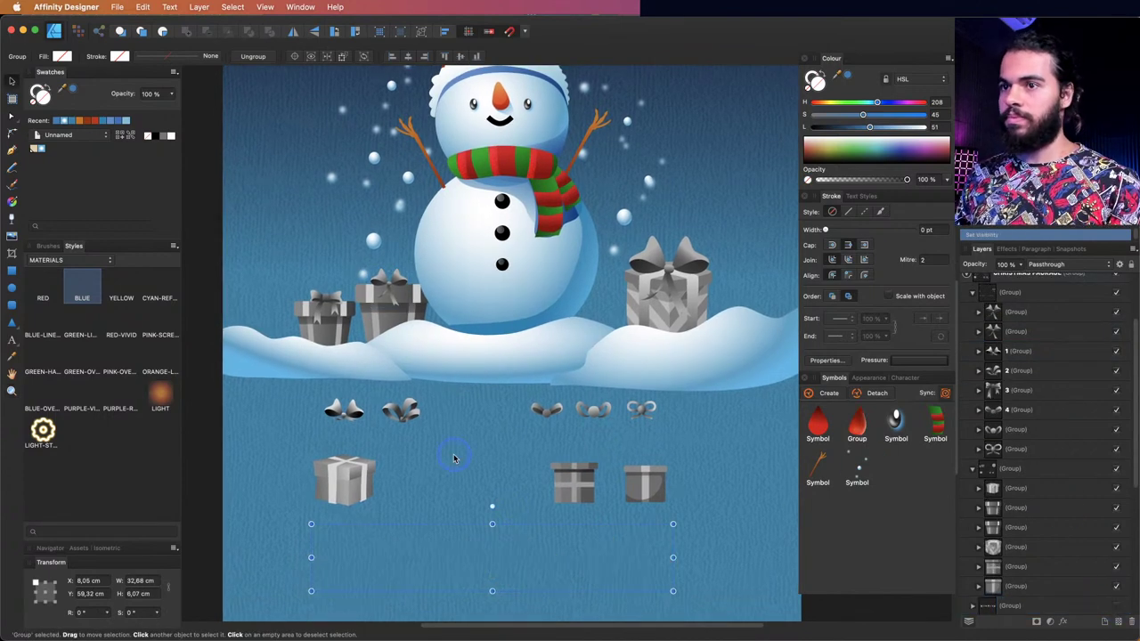
click(364, 496)
double_click(375, 480)
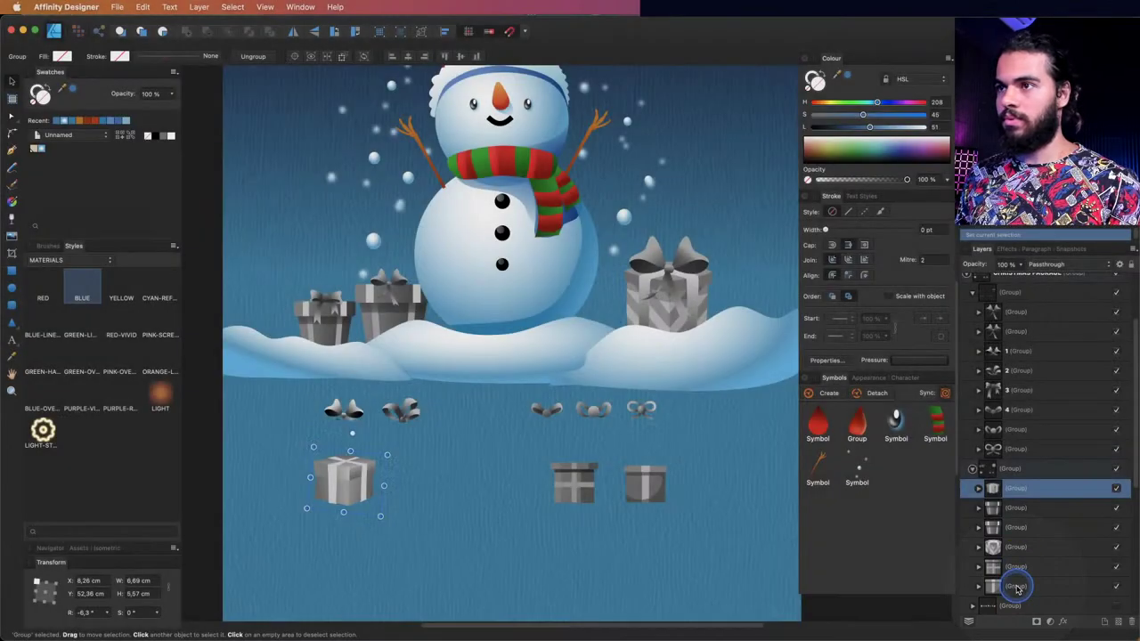
shift+click(1016, 588)
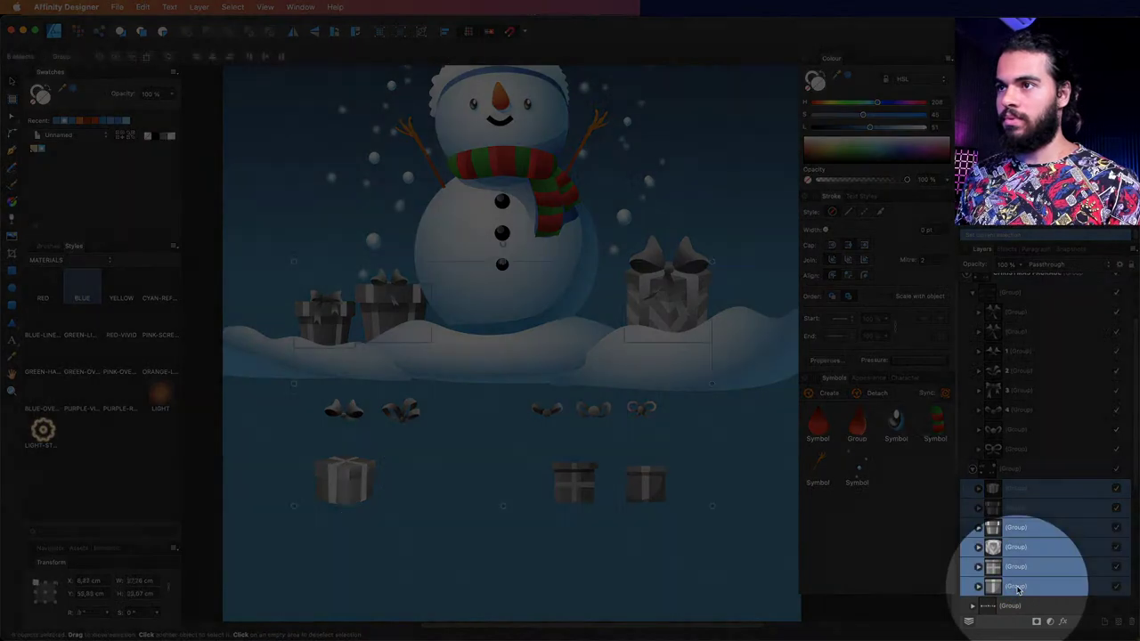
key(super+d)
drag(464, 280, 459, 394)
scroll(399, 434, up, 1)
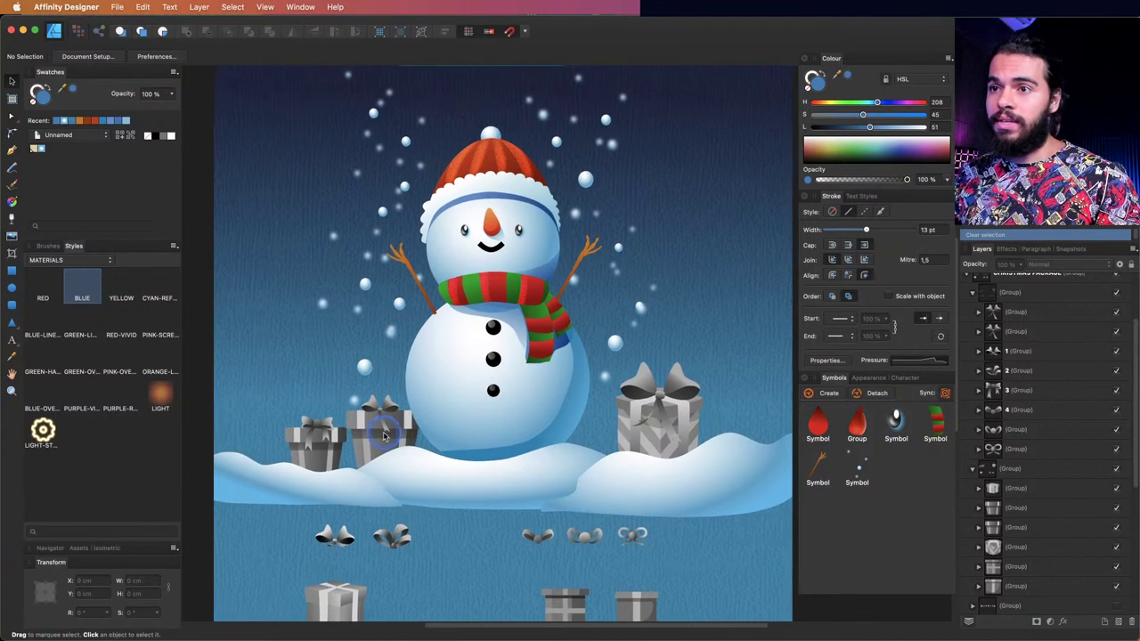
- Select the larger gift box just left of the snowman within the CHRISTMAS PACKAGE group
key(z)
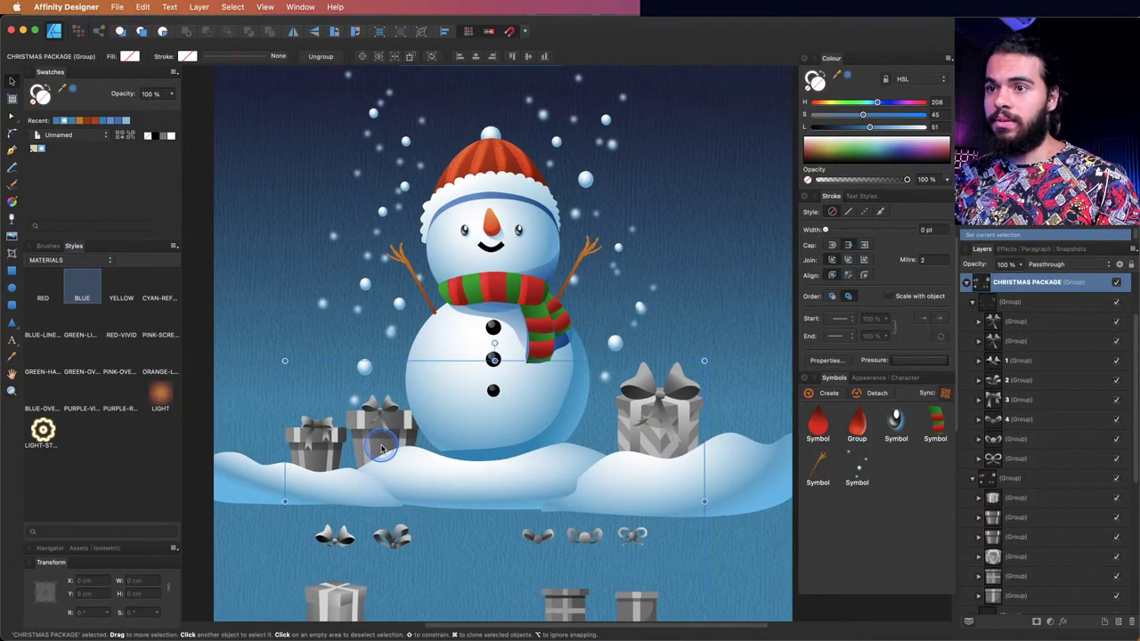
click(383, 438)
key(v)
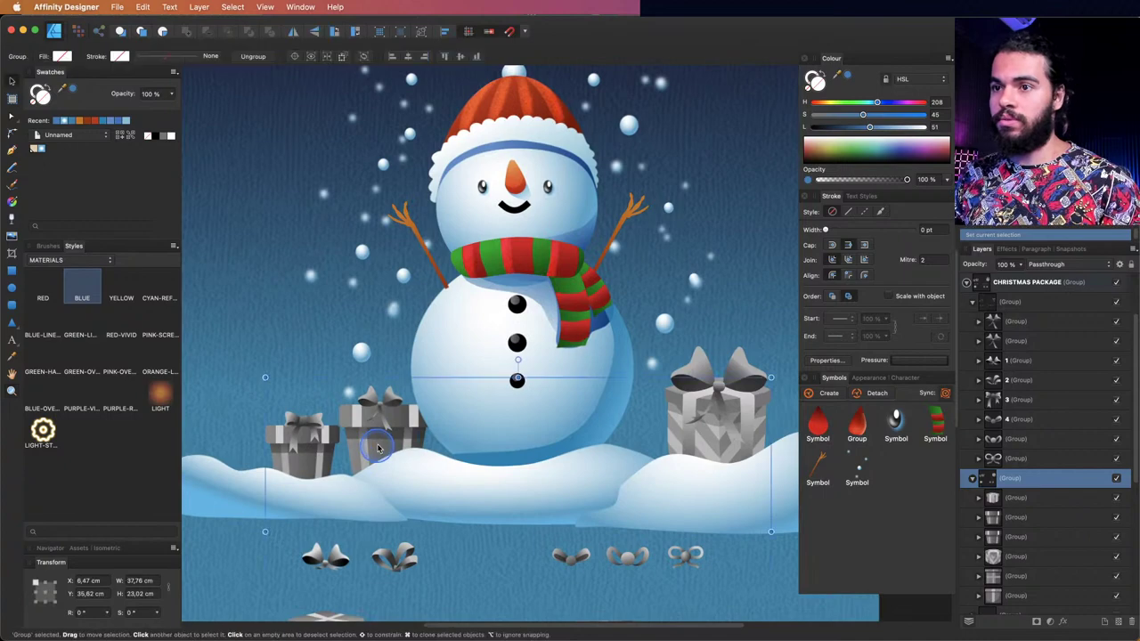
click(382, 437)
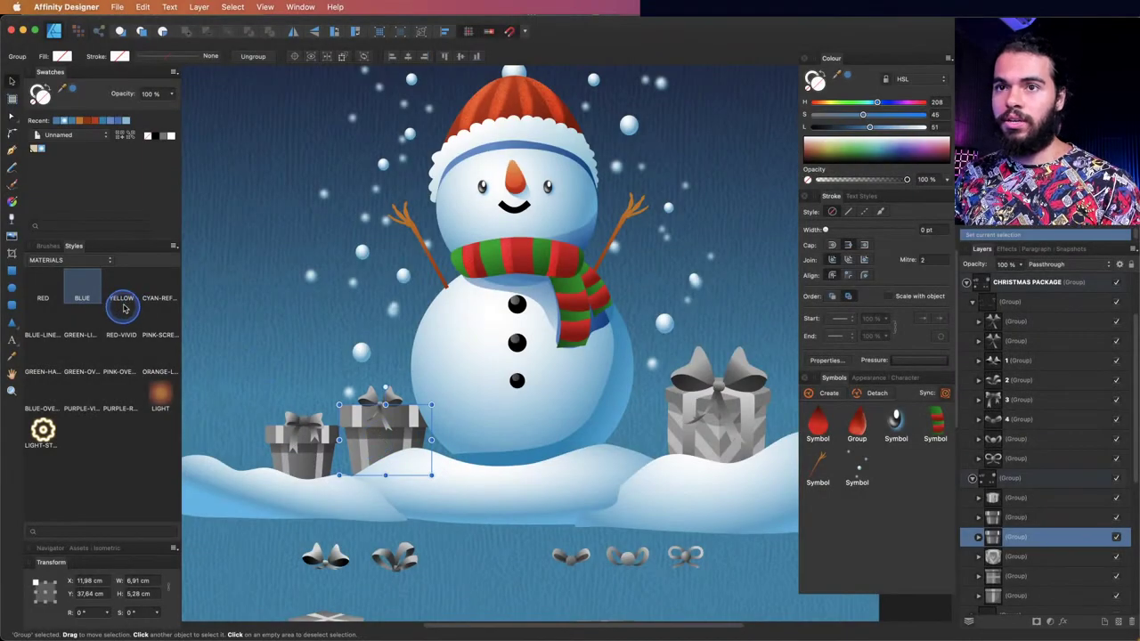
- Try the yellow, cyan, blue, green, red, pink and orange material styles on the larger gift box left of the snowman
click(122, 296)
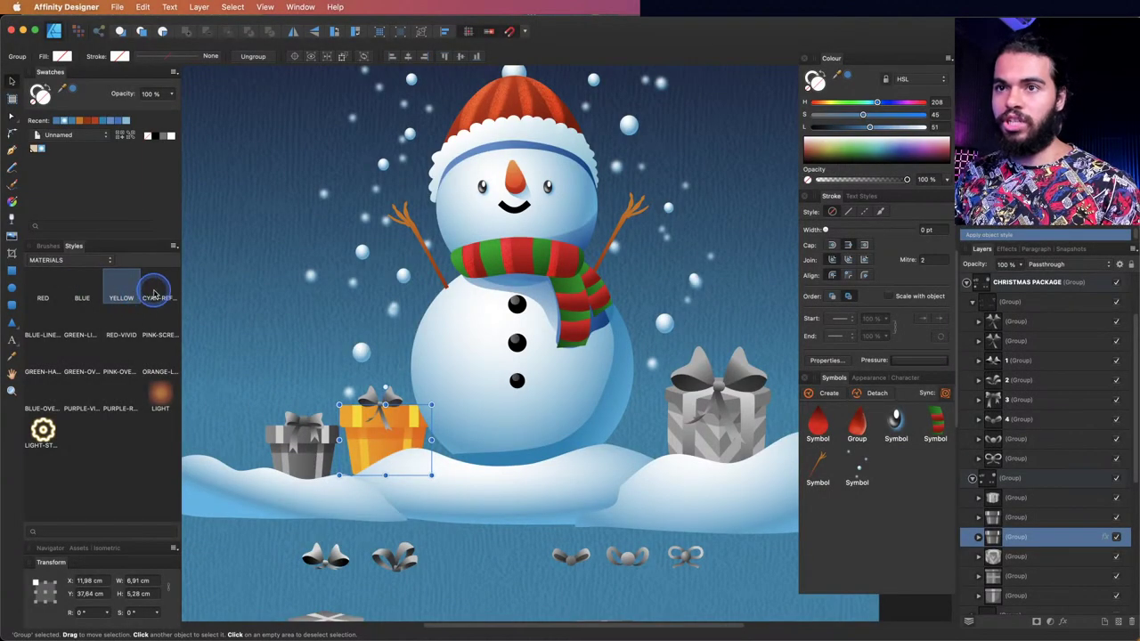
click(160, 296)
click(46, 326)
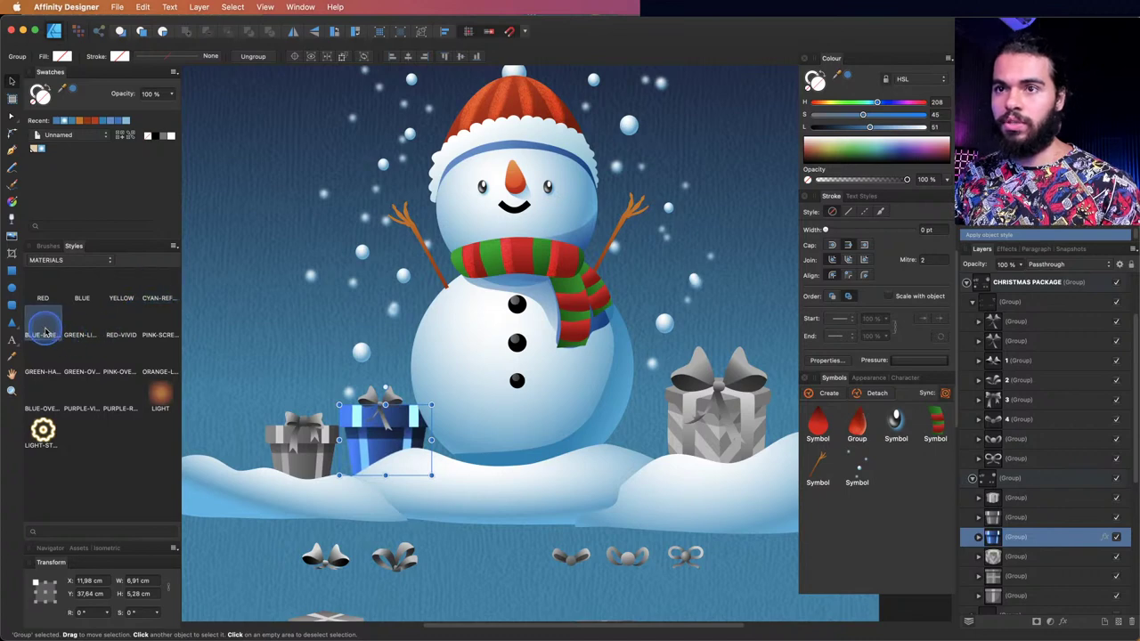
click(75, 328)
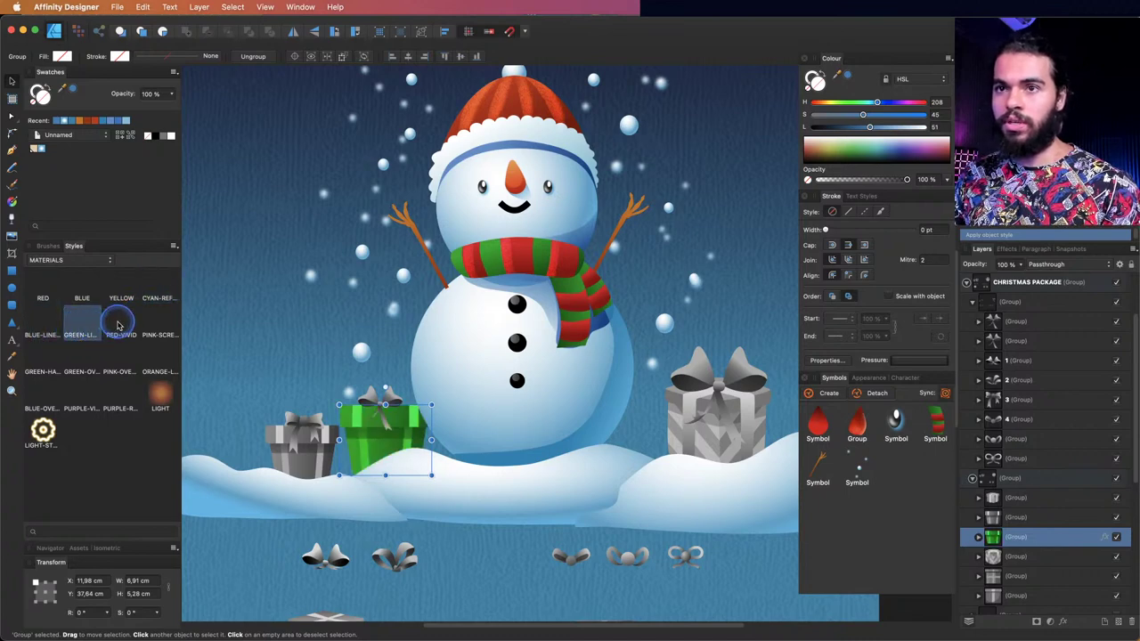
click(122, 328)
click(162, 326)
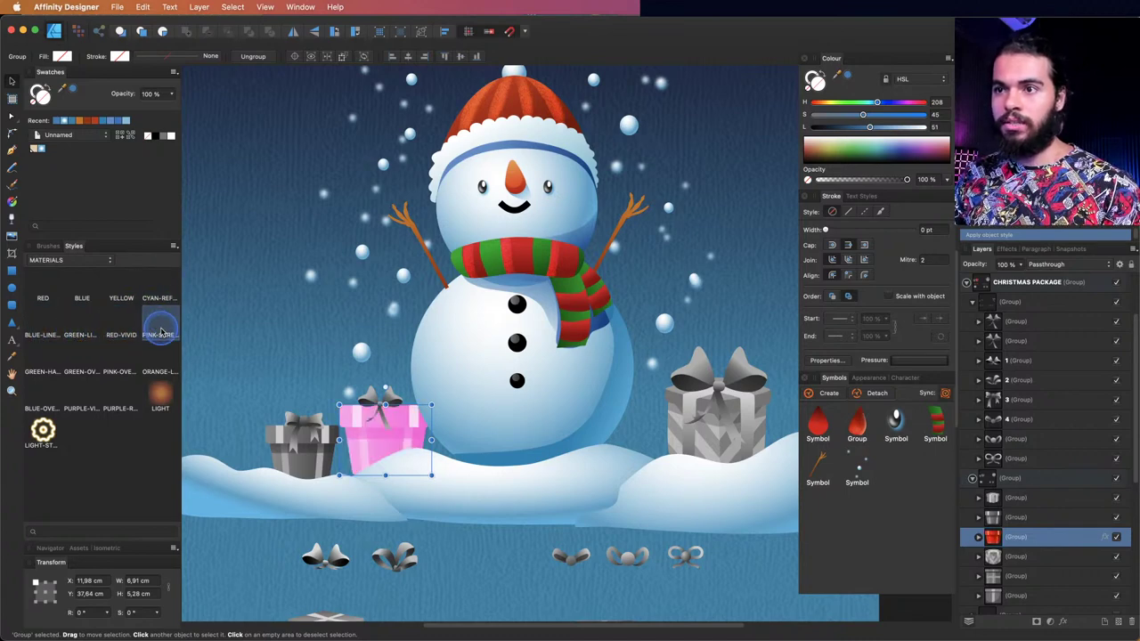
click(157, 361)
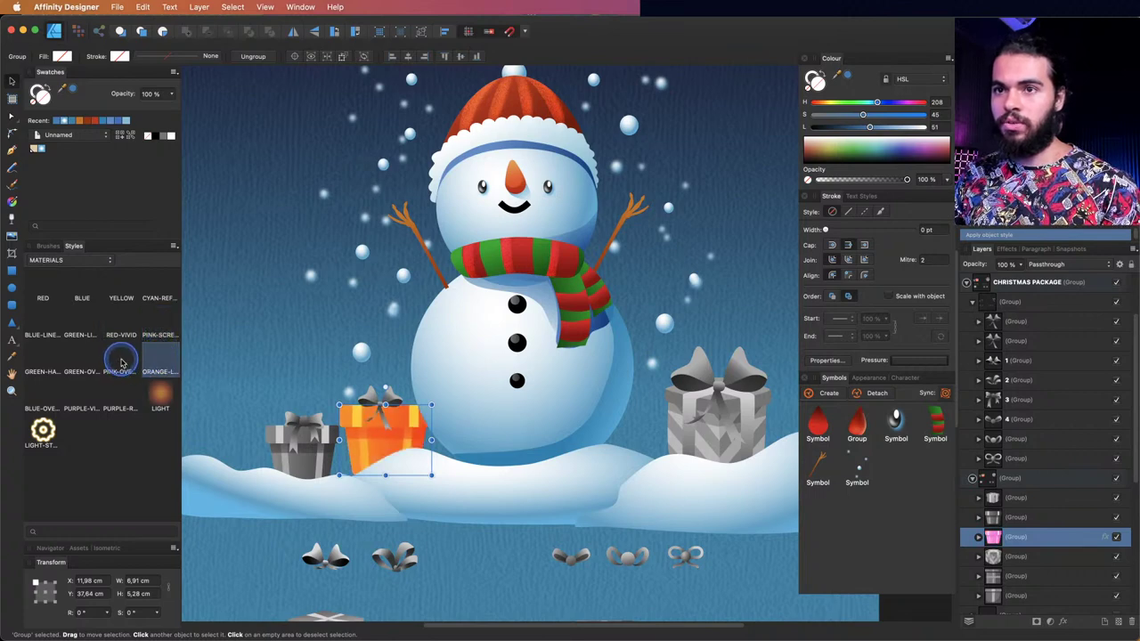
click(116, 360)
click(89, 368)
click(42, 365)
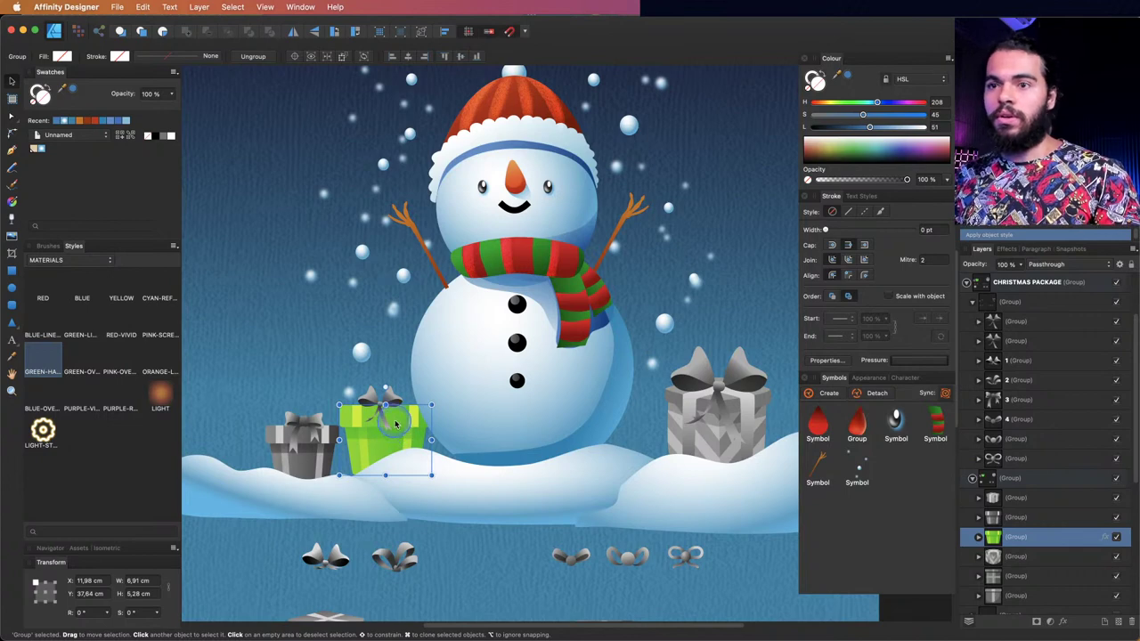
- Apply the vivid purple material style to the larger gift box left of the snowman
click(75, 395)
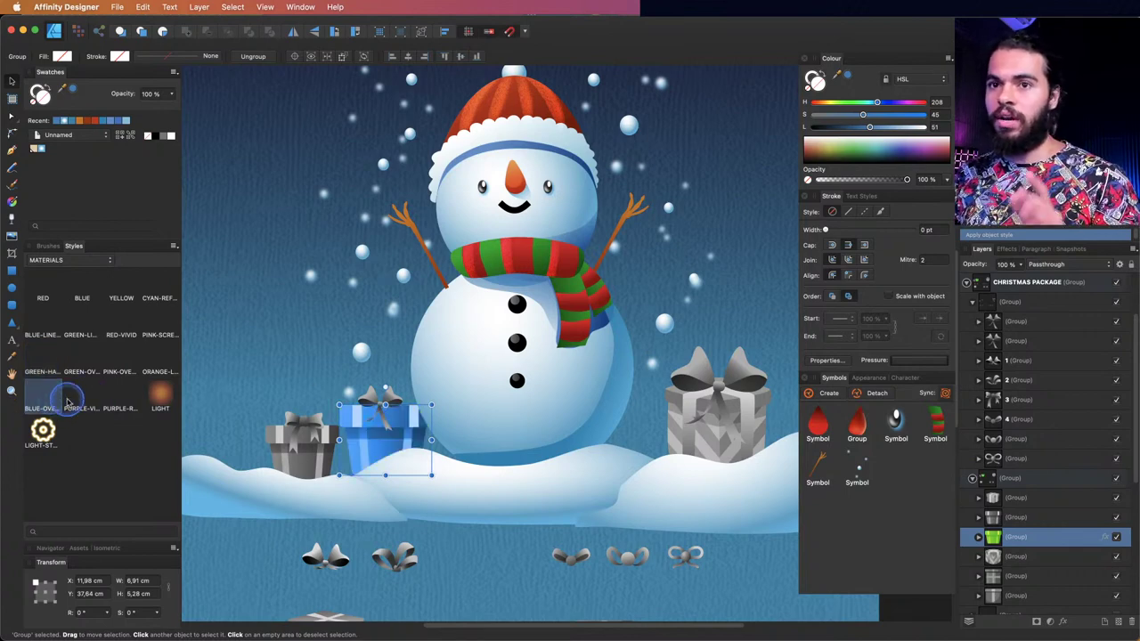
click(78, 395)
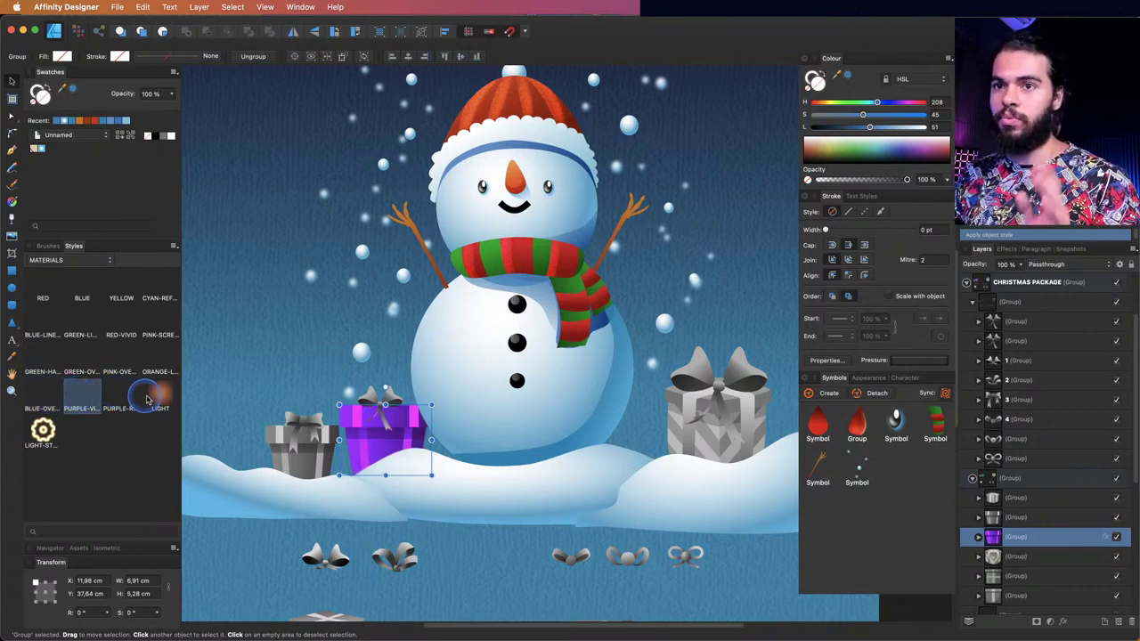
- Apply the YELLOW style to the bow on the purple gift box and enlarge the bow to about 4.37 × 4.21 cm
click(398, 400)
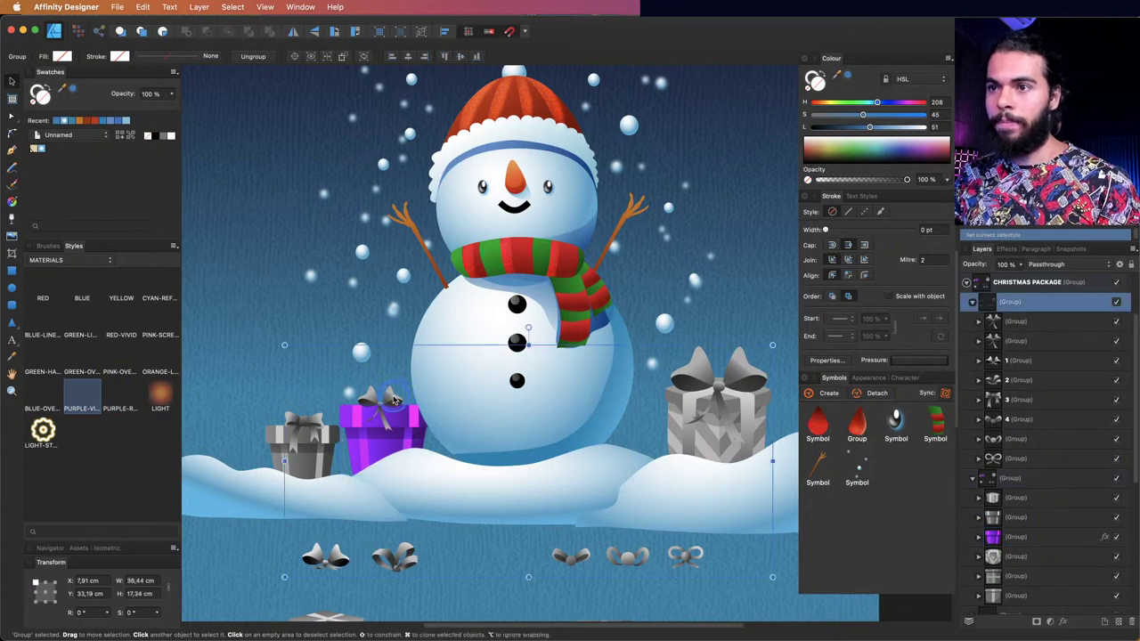
click(394, 400)
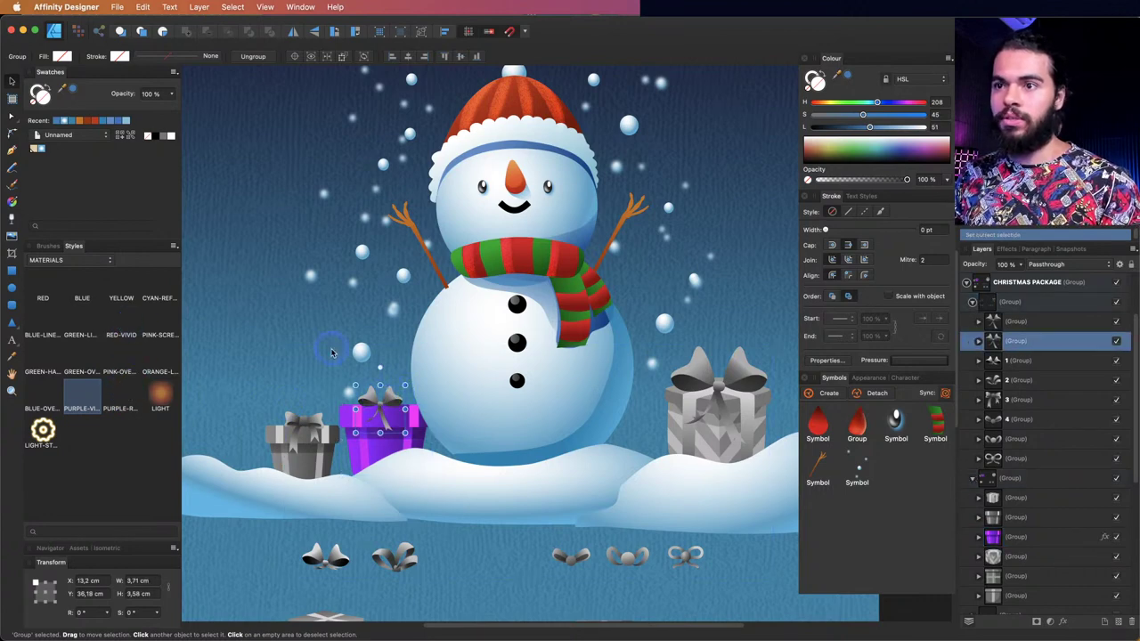
key(space)
scroll(461, 374, up, 5)
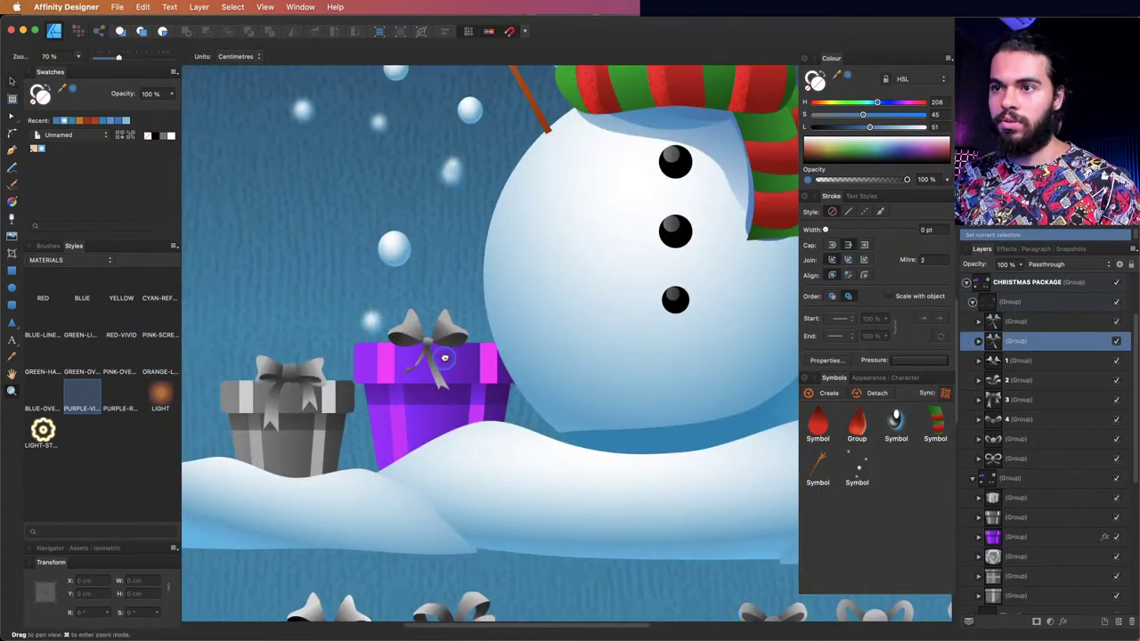
scroll(444, 357, up, 4)
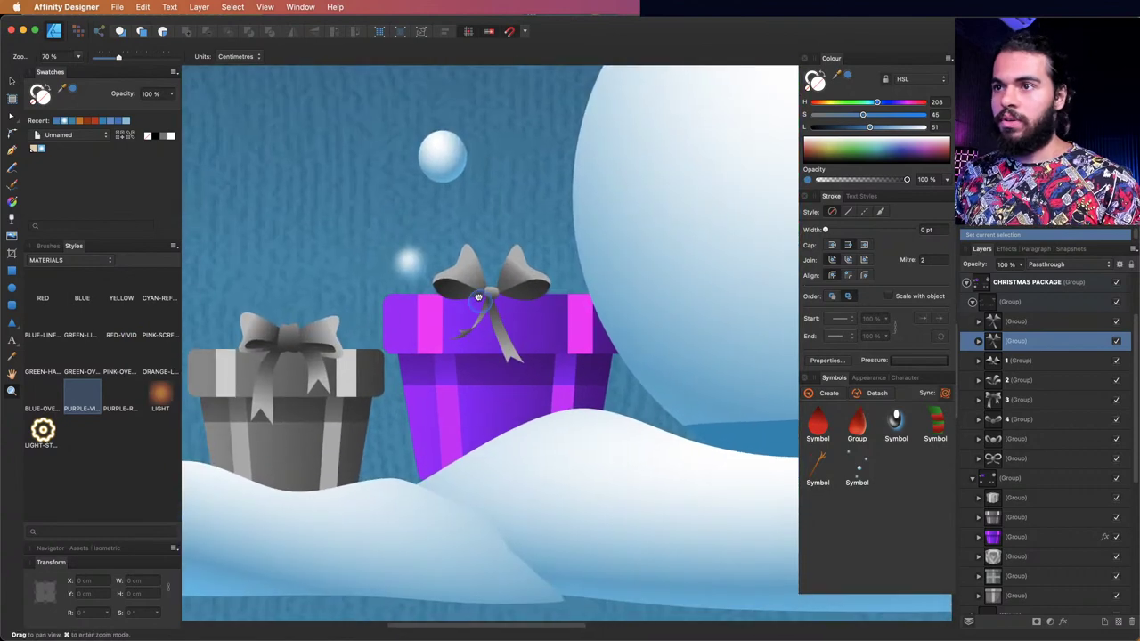
click(125, 301)
key(space)
drag(336, 346, 403, 357)
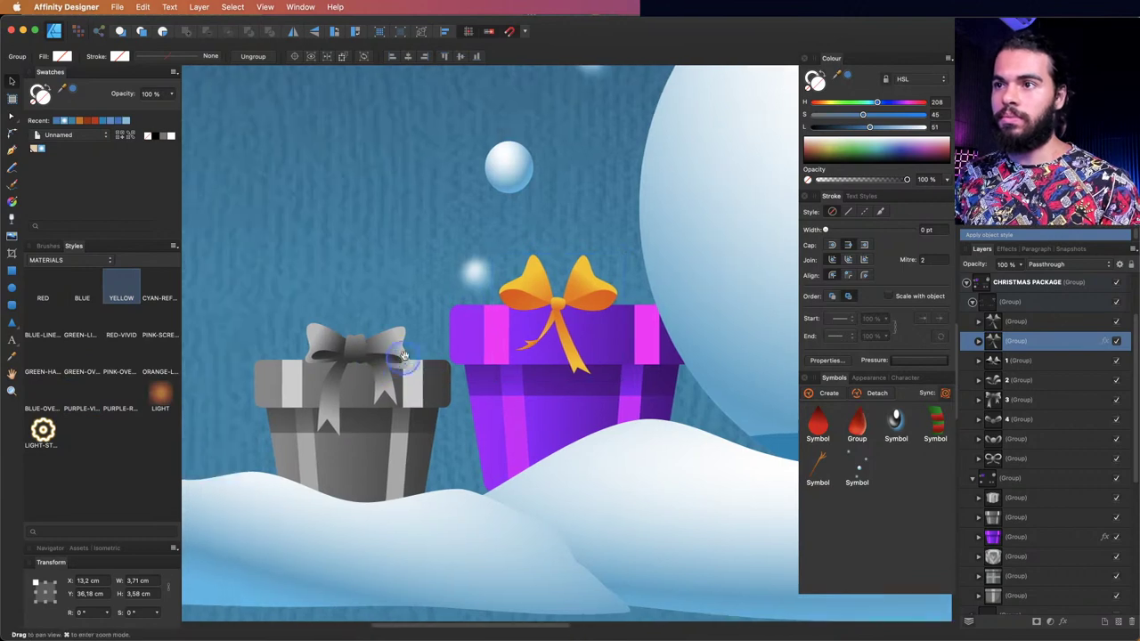
drag(634, 255, 646, 230)
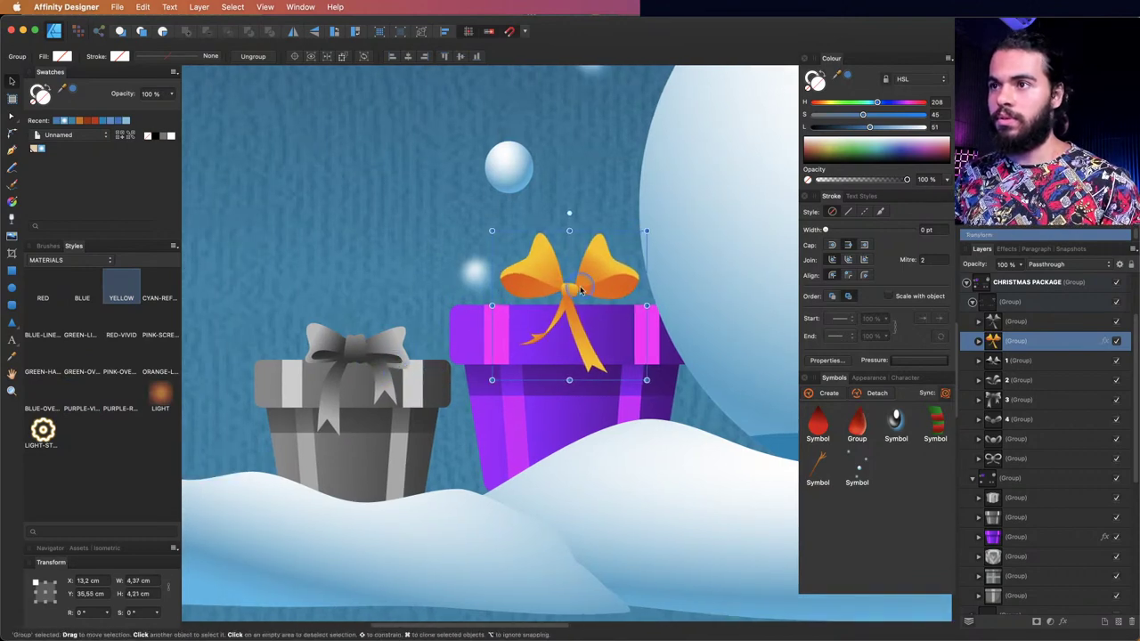
- Try the cyan and pink styles on the bow of the smaller gift box at the far left, and apply RED-VIVID
click(392, 392)
scroll(419, 400, left, 2)
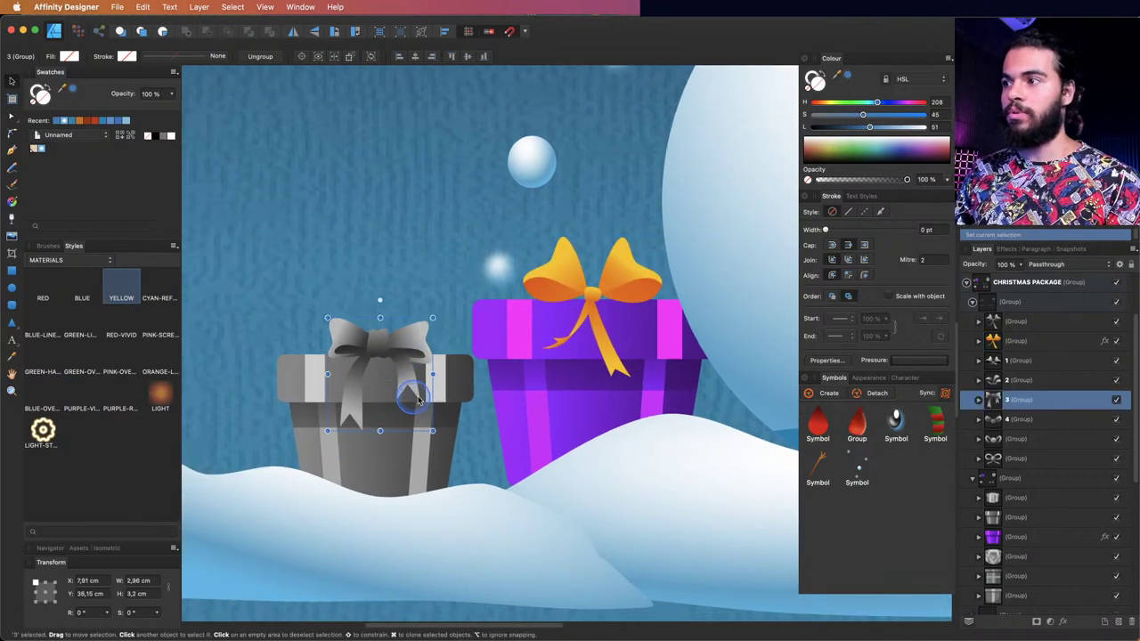
click(159, 287)
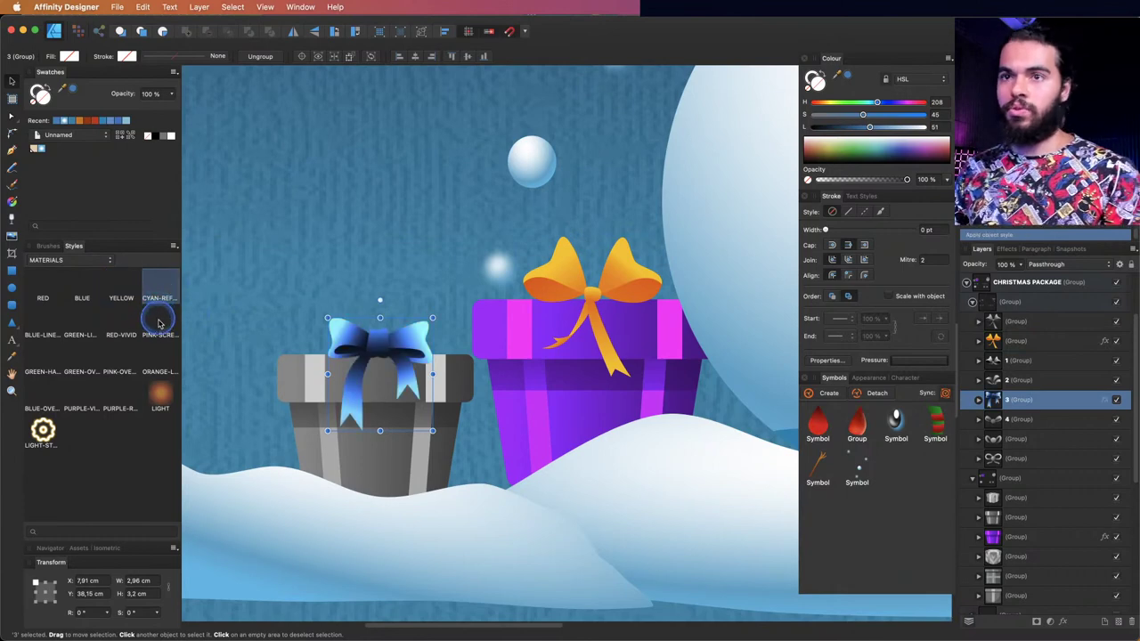
click(122, 330)
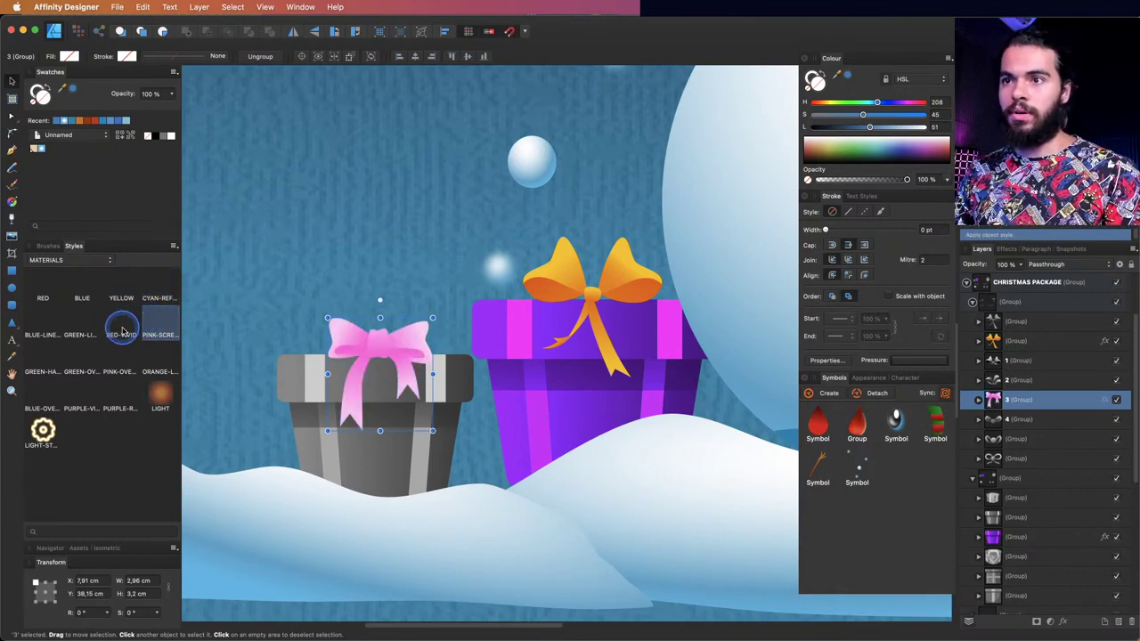
click(122, 332)
- Try the blue, green and orange styles on the whole smaller gift box beside the purple one, and apply the darker pink style
click(283, 390)
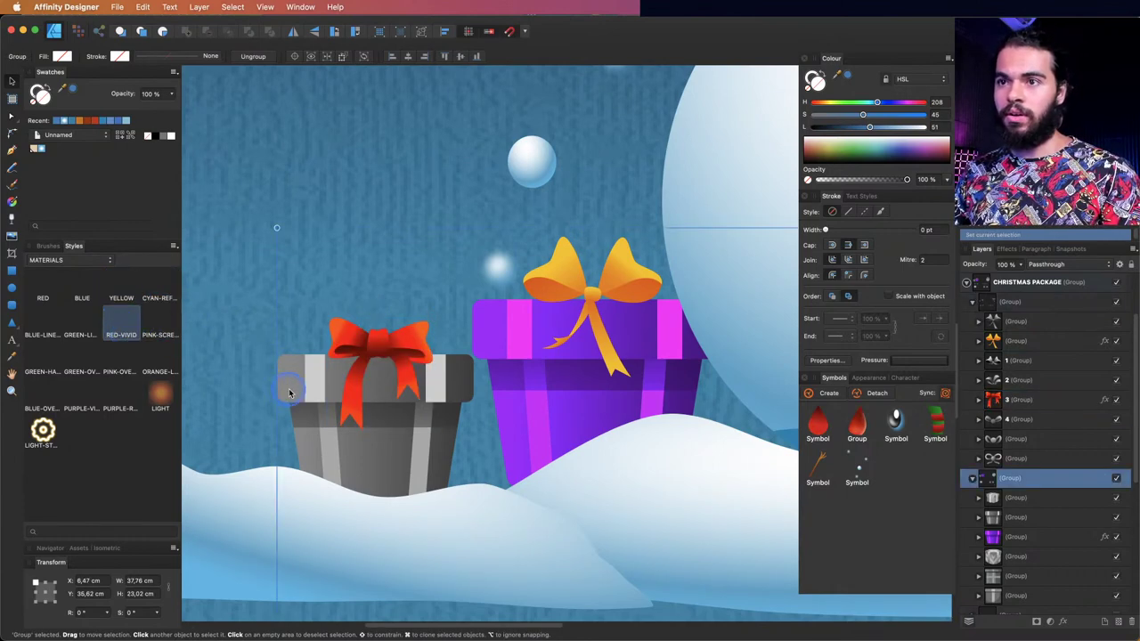
double_click(297, 390)
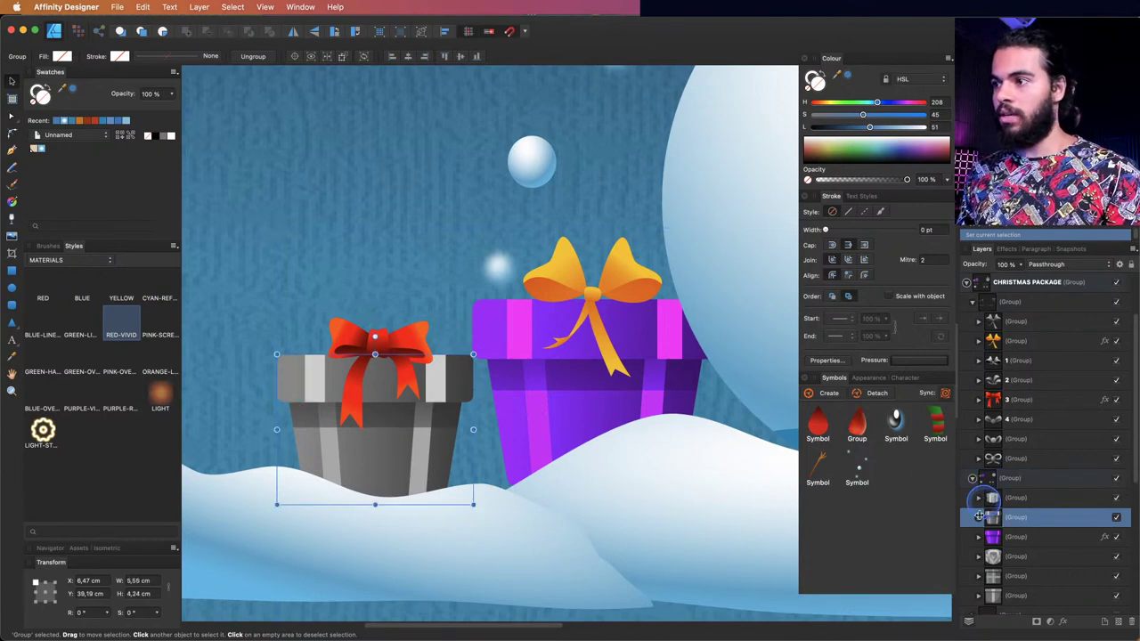
scroll(1134, 434, down, 2)
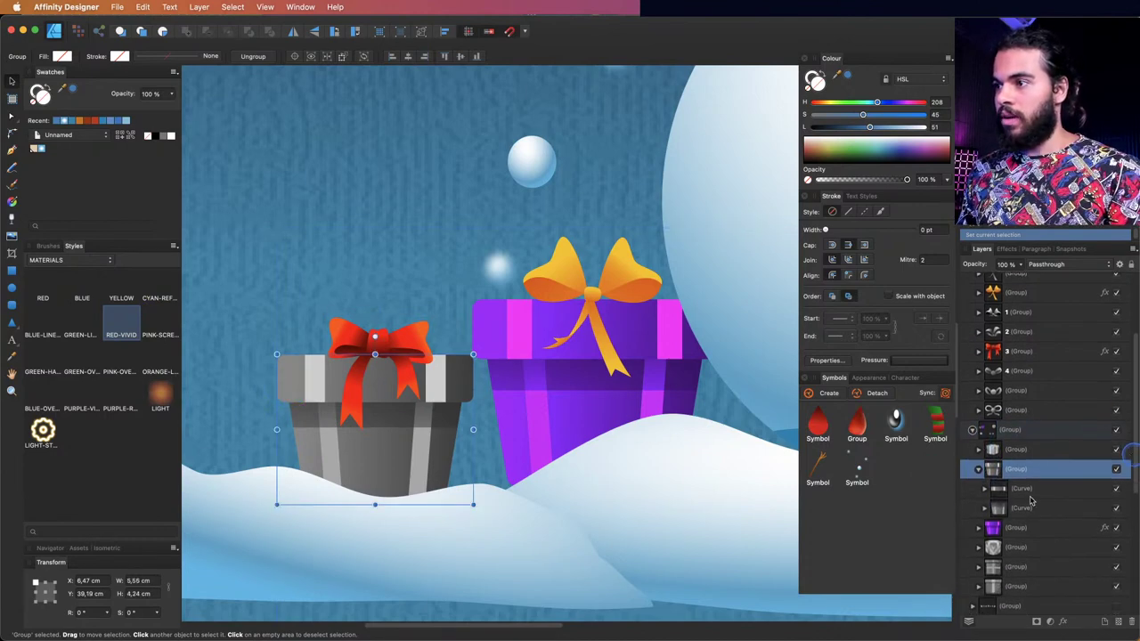
click(1020, 508)
click(1018, 472)
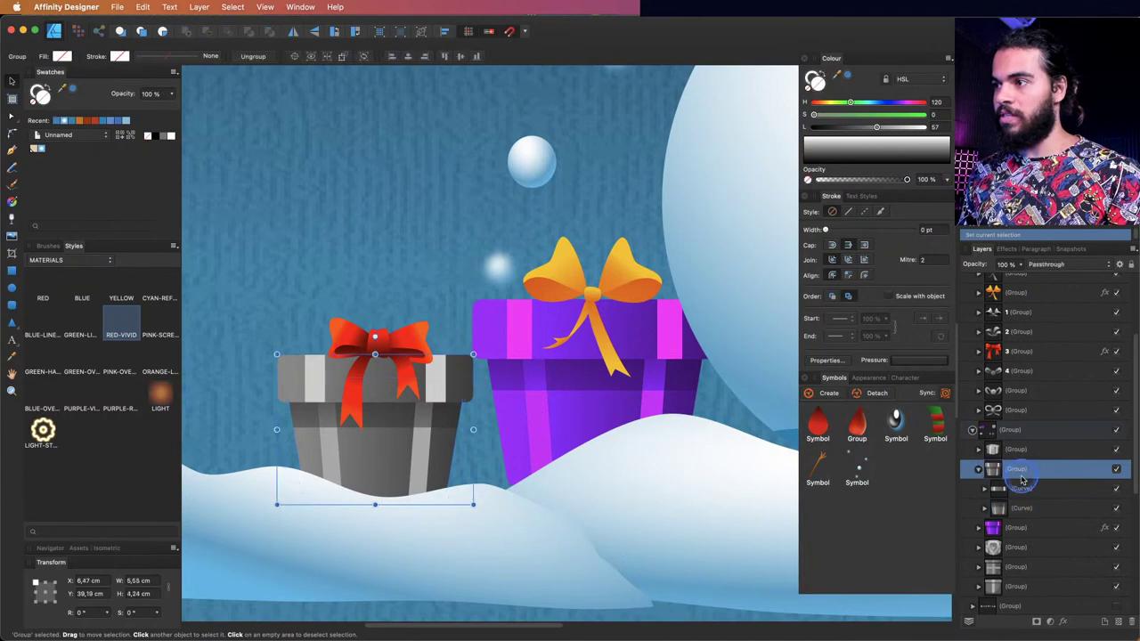
click(45, 338)
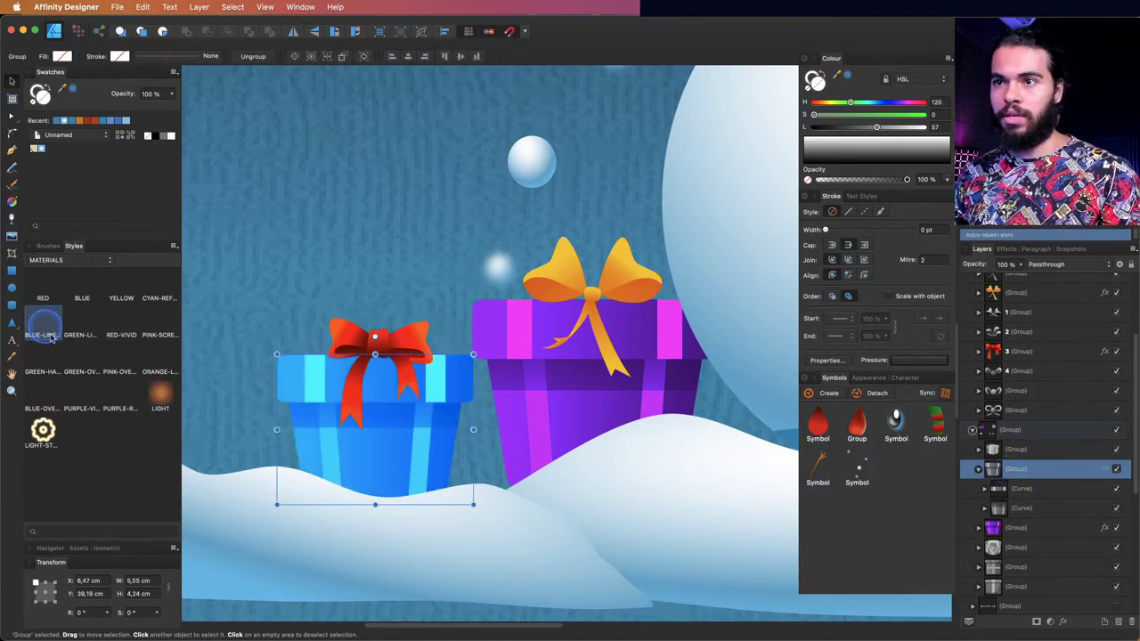
click(45, 353)
click(93, 353)
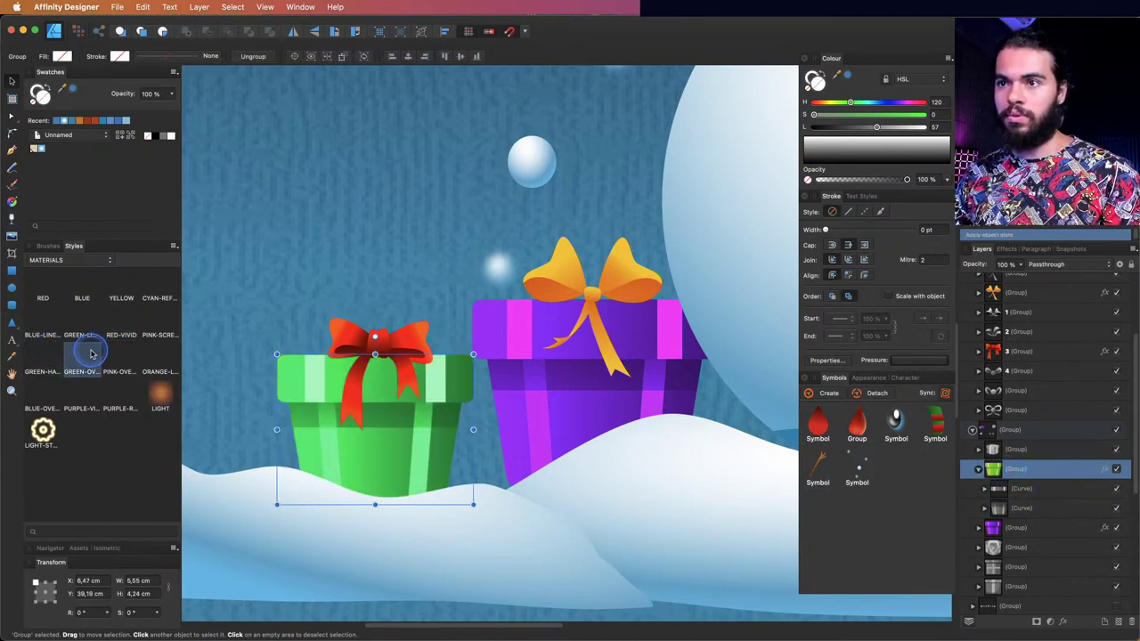
click(124, 361)
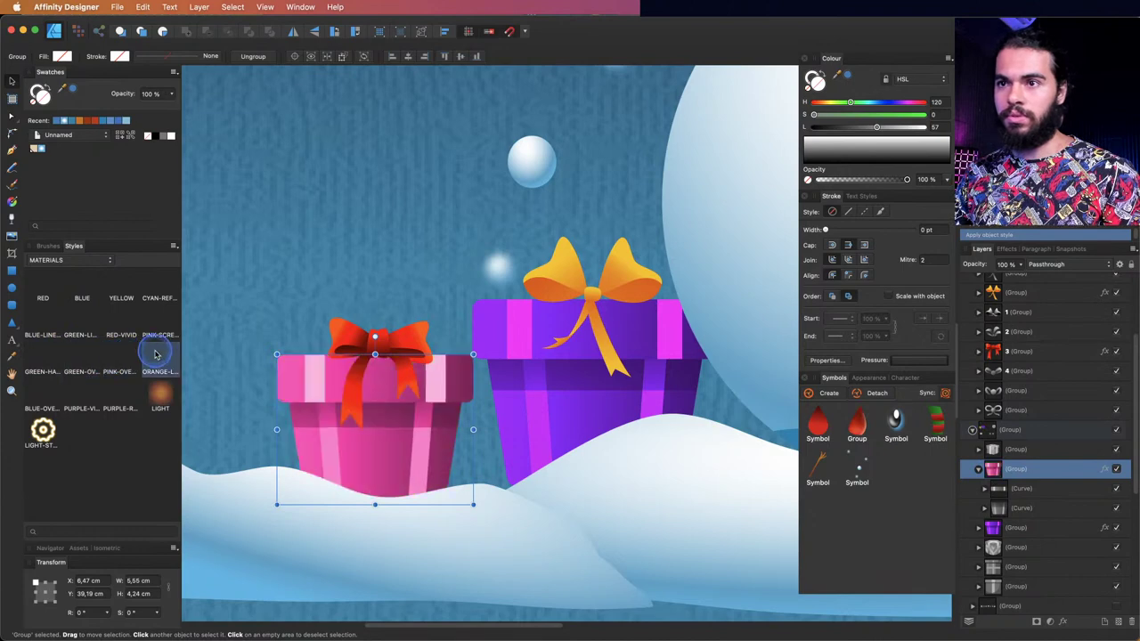
click(151, 356)
click(122, 356)
- Apply the orange style to the whole chevron gift box right of the snowman and the RED style to its bow
key(z)
scroll(369, 359, down, 6)
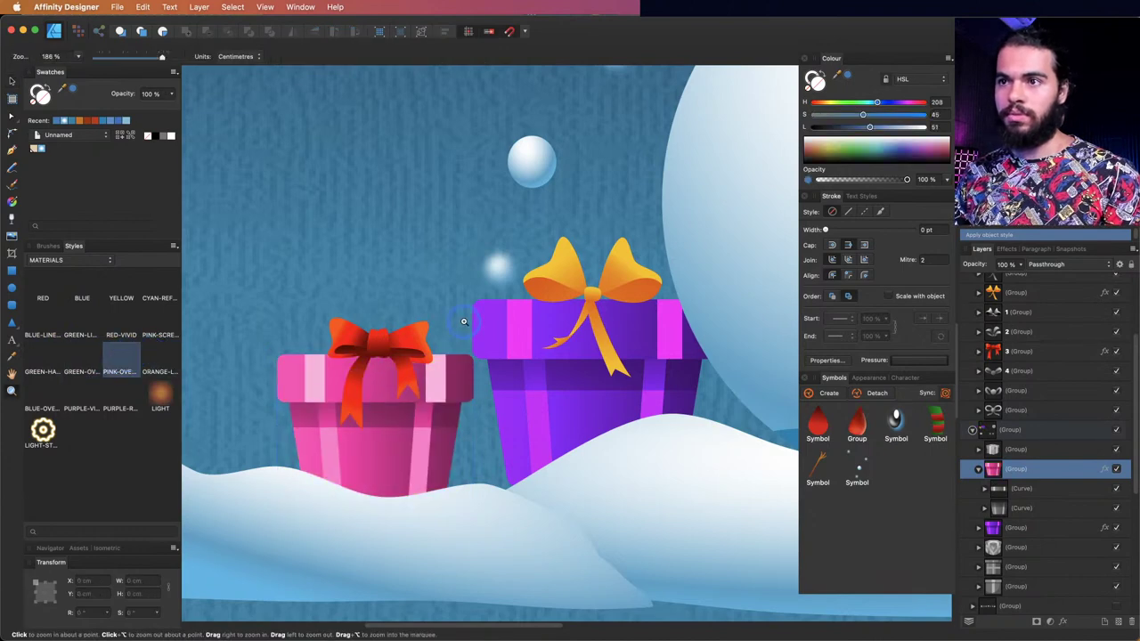
scroll(409, 405, down, 3)
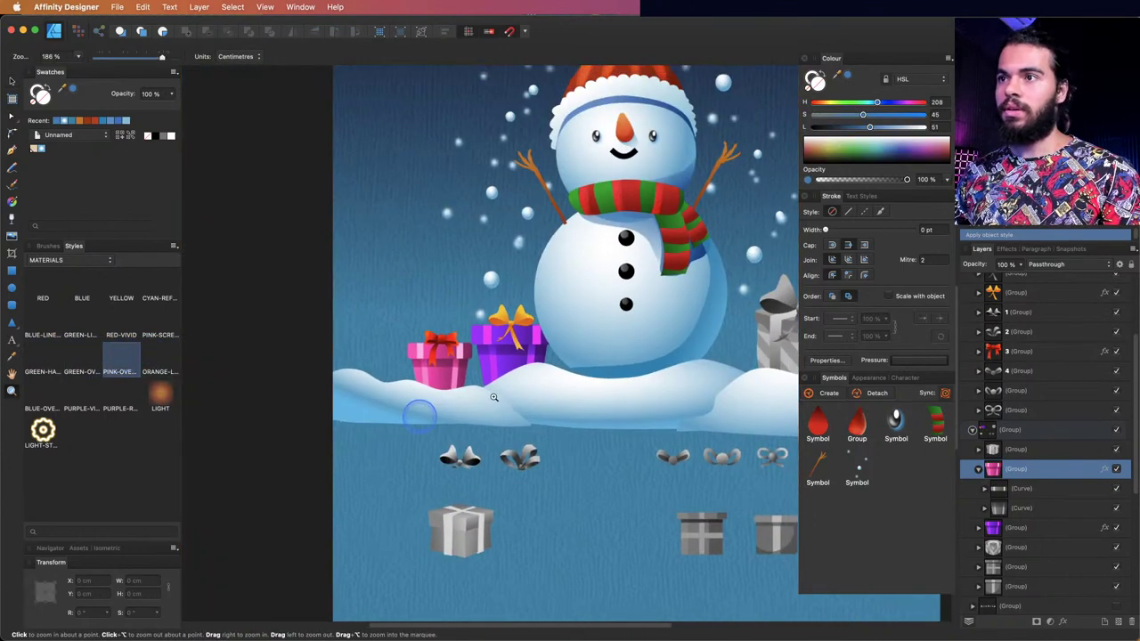
scroll(499, 397, down, 4)
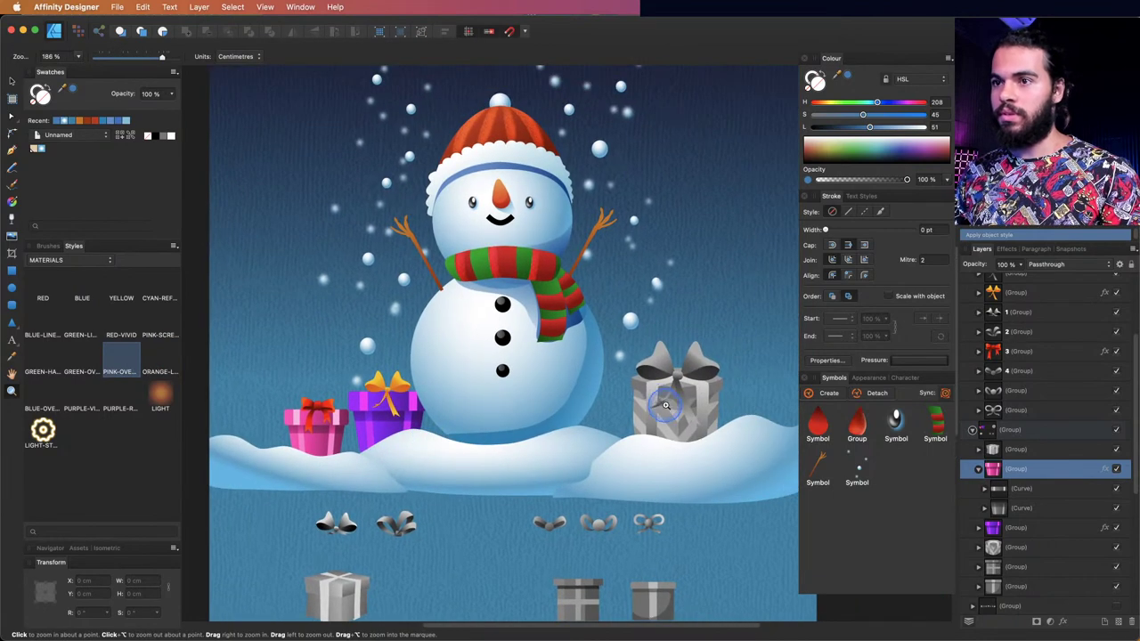
scroll(663, 419, up, 2)
mouse_move(620, 411)
mouse_down()
mouse_move(628, 402)
mouse_move(605, 420)
mouse_up()
key(v)
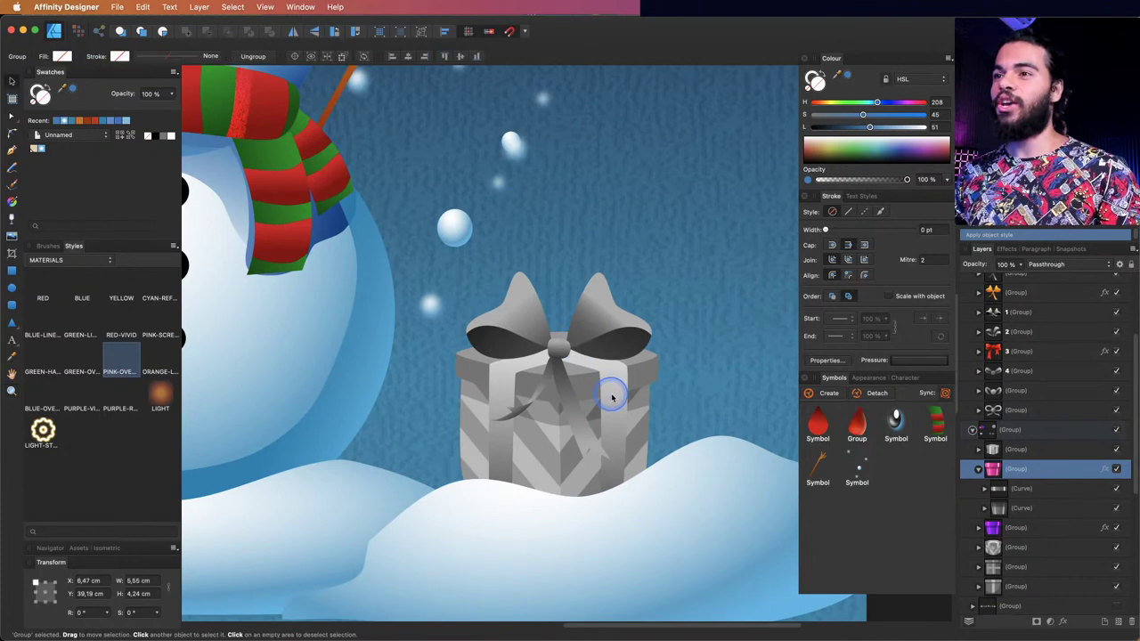
double_click(613, 392)
scroll(615, 395, right, 1)
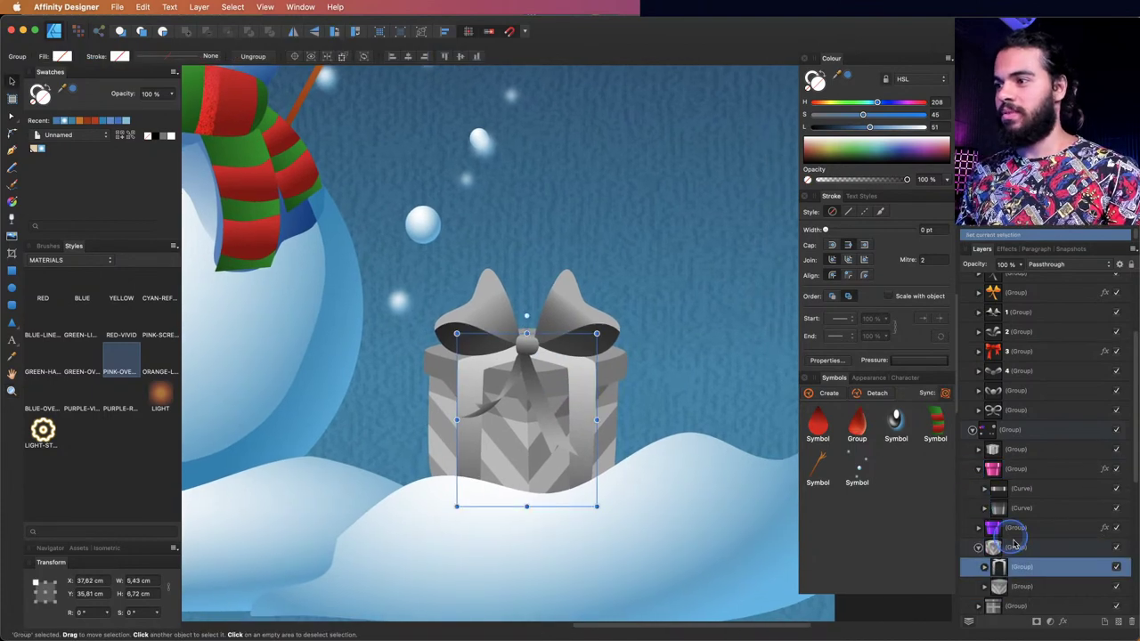
click(1002, 547)
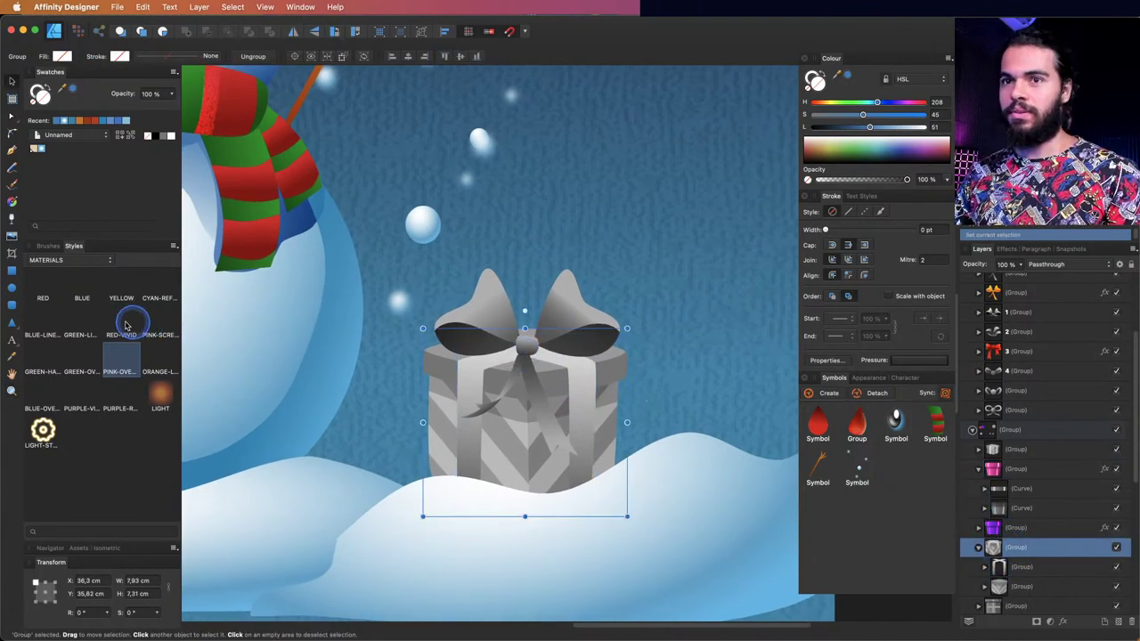
click(161, 360)
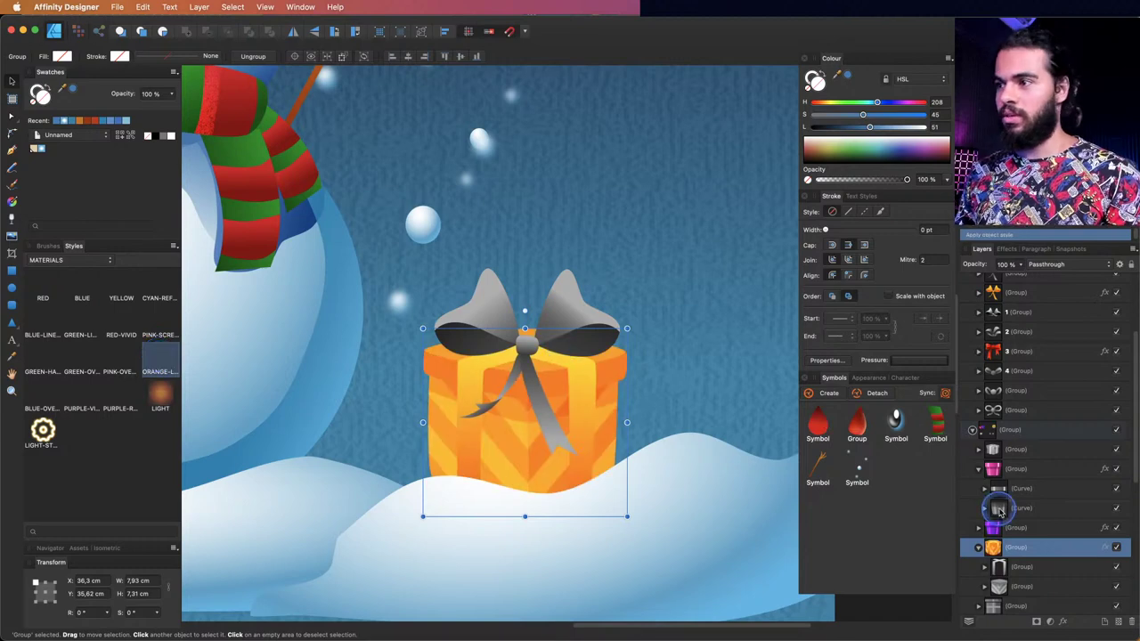
click(579, 318)
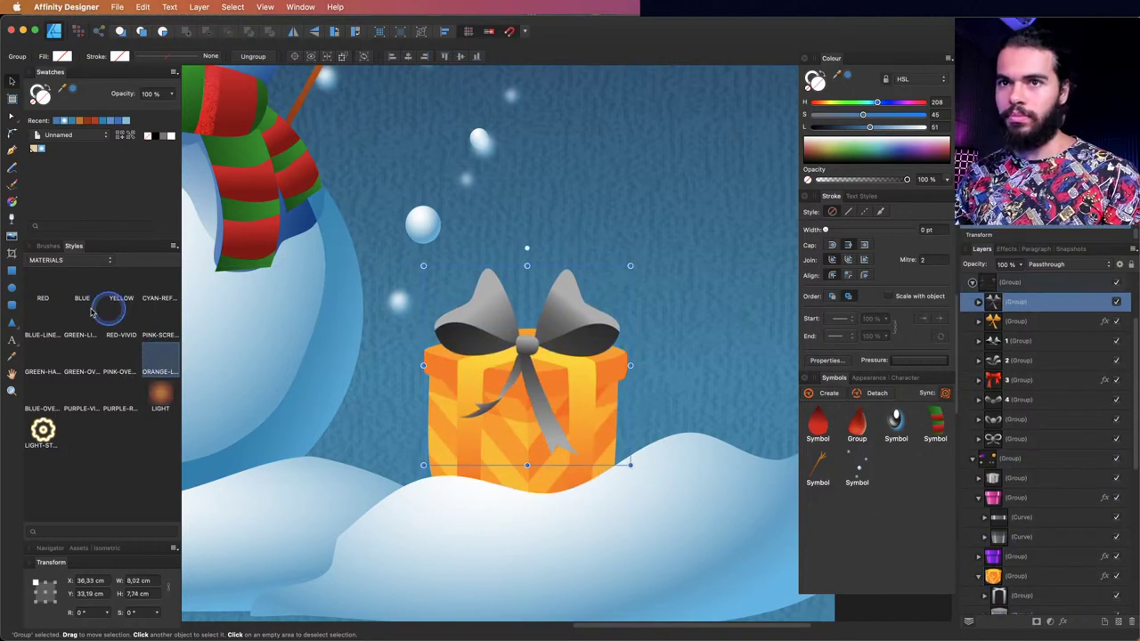
click(45, 290)
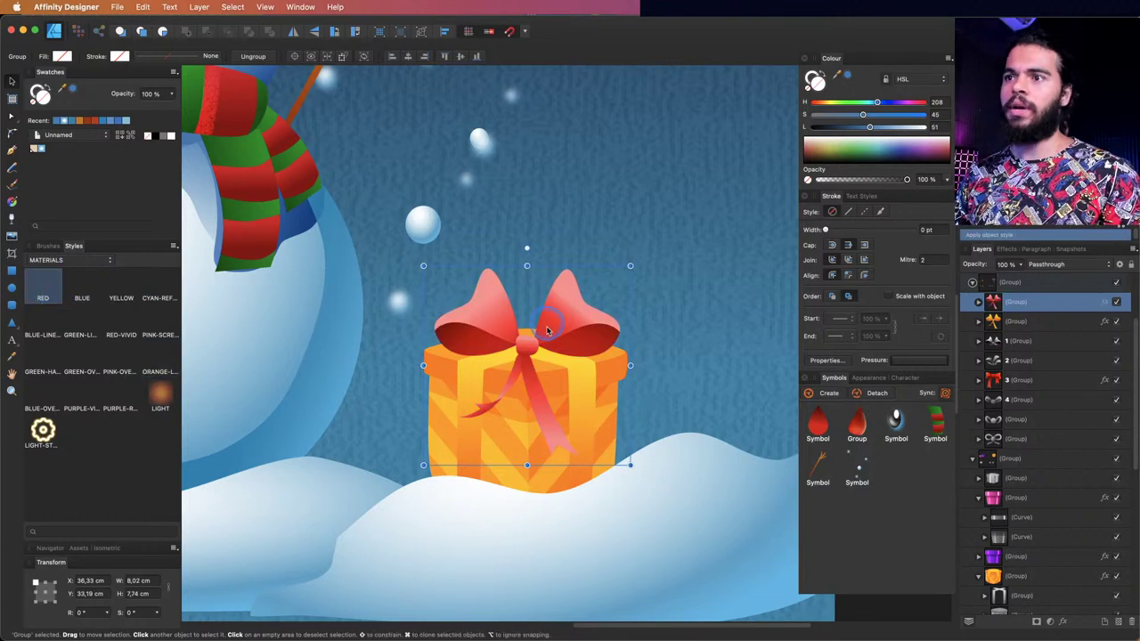
- Move the looped grey bow 2 onto the orange gift box, enlarge it to about 6.7 × 5.01 cm, and hide the box's red bow
key(z)
scroll(544, 342, down, 10)
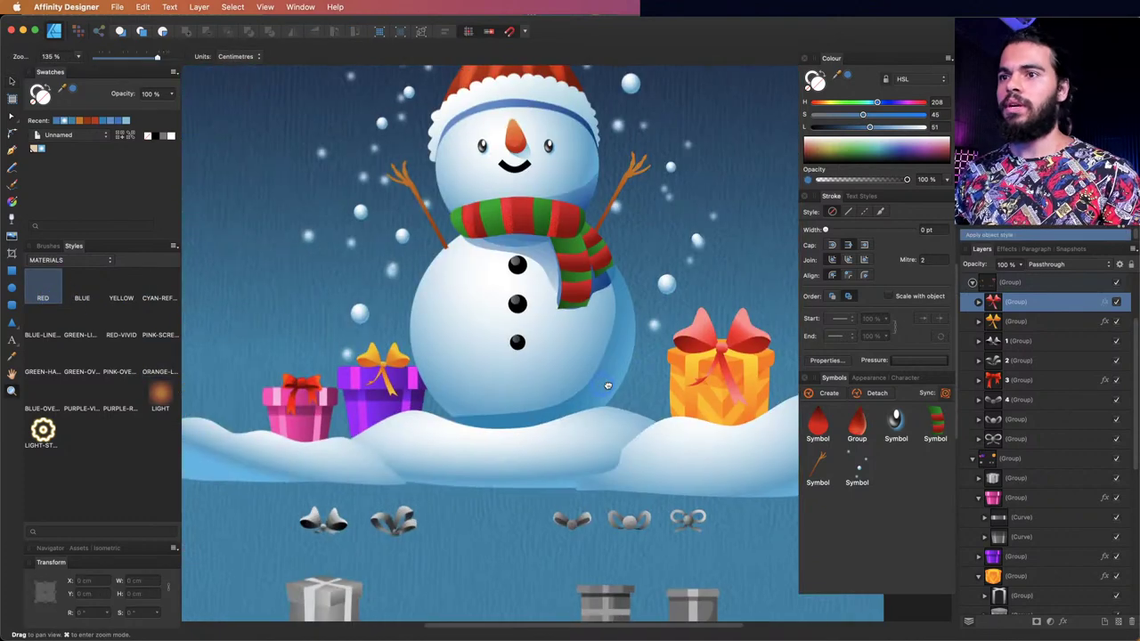
drag(590, 400, 564, 303)
key(v)
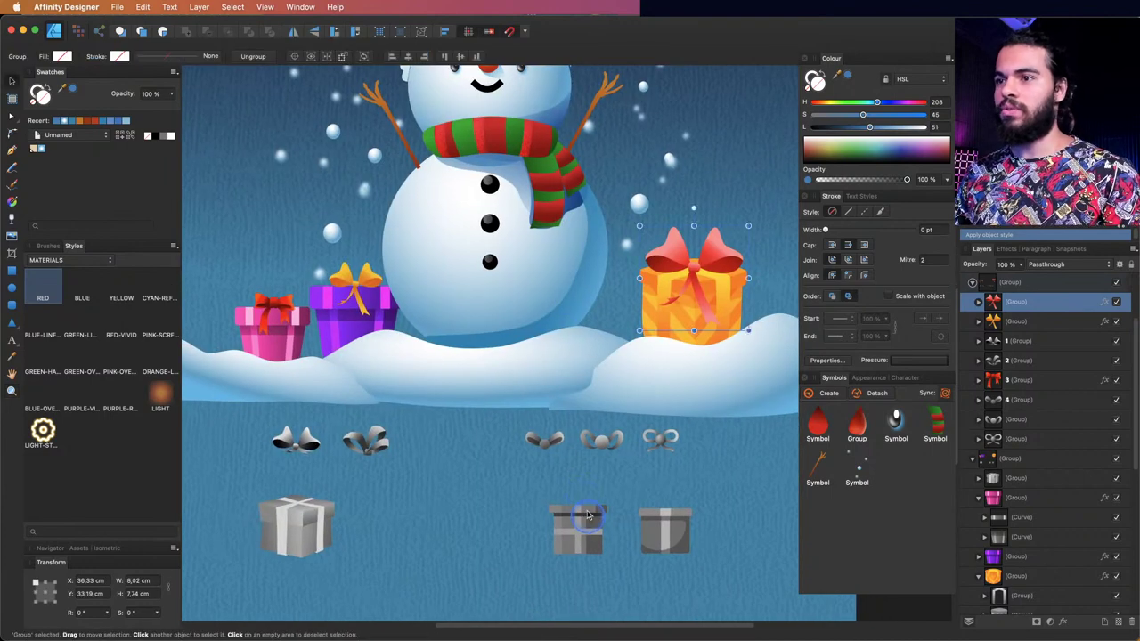
click(596, 437)
scroll(598, 437, up, 2)
scroll(599, 437, right, 3)
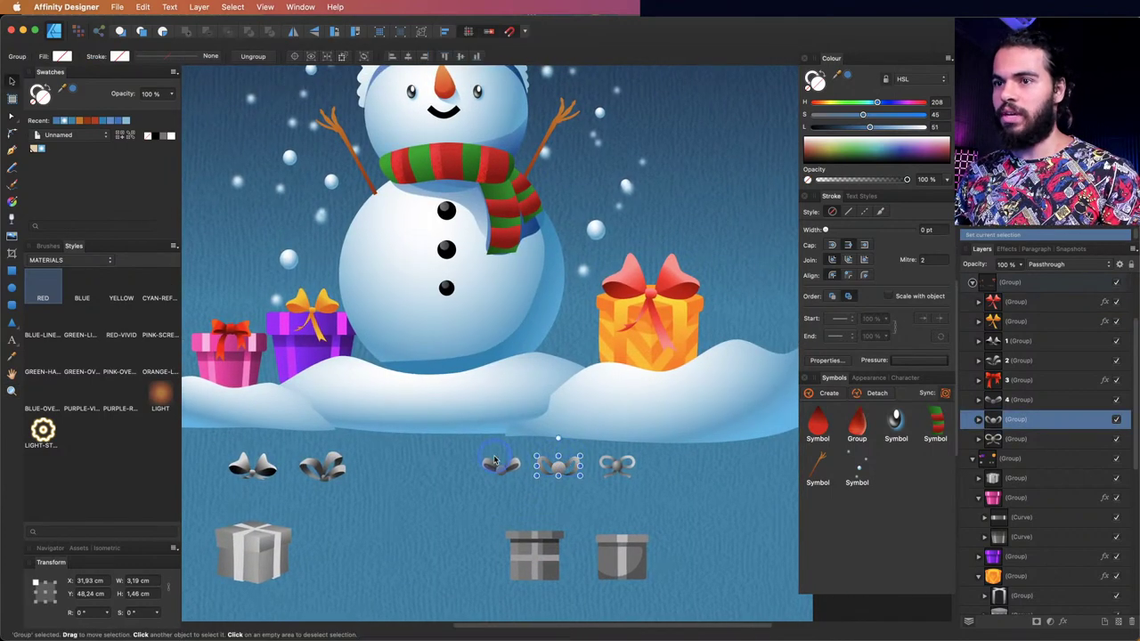
click(336, 459)
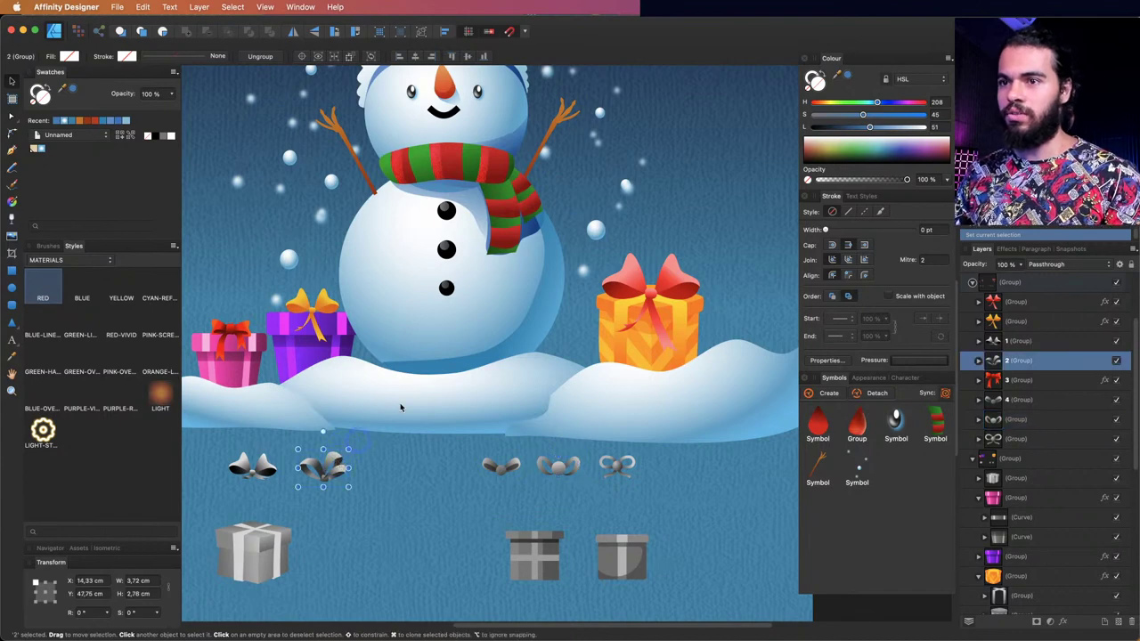
drag(323, 465, 706, 223)
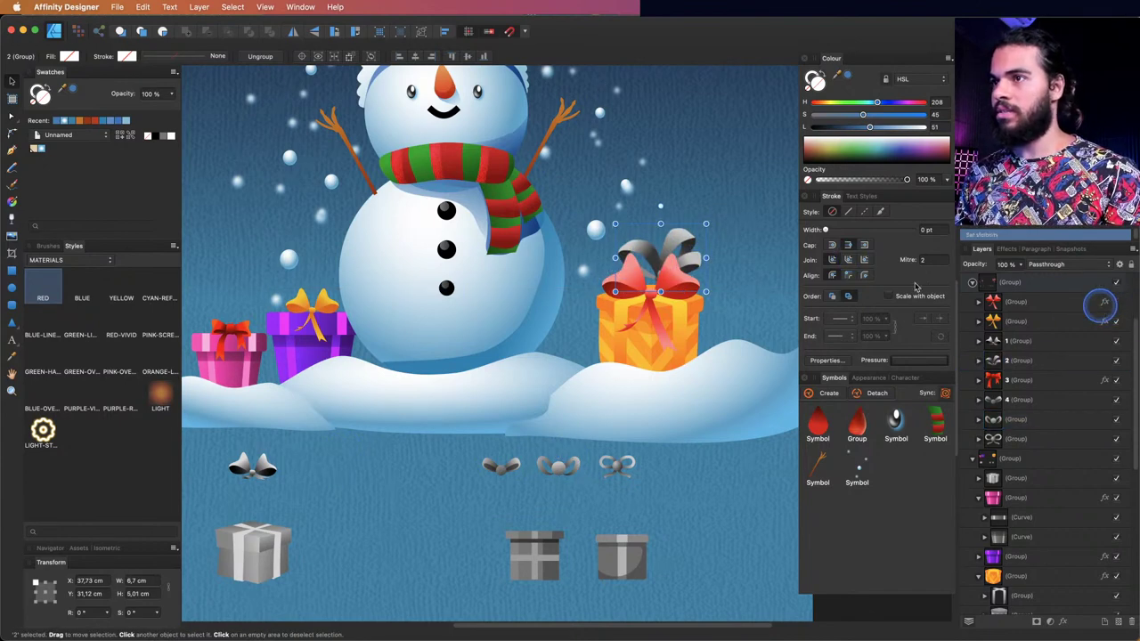
- Position the looped bow on the orange gift box's lid and apply the RED-VIVID style to it
drag(668, 276, 535, 326)
super+click(541, 327)
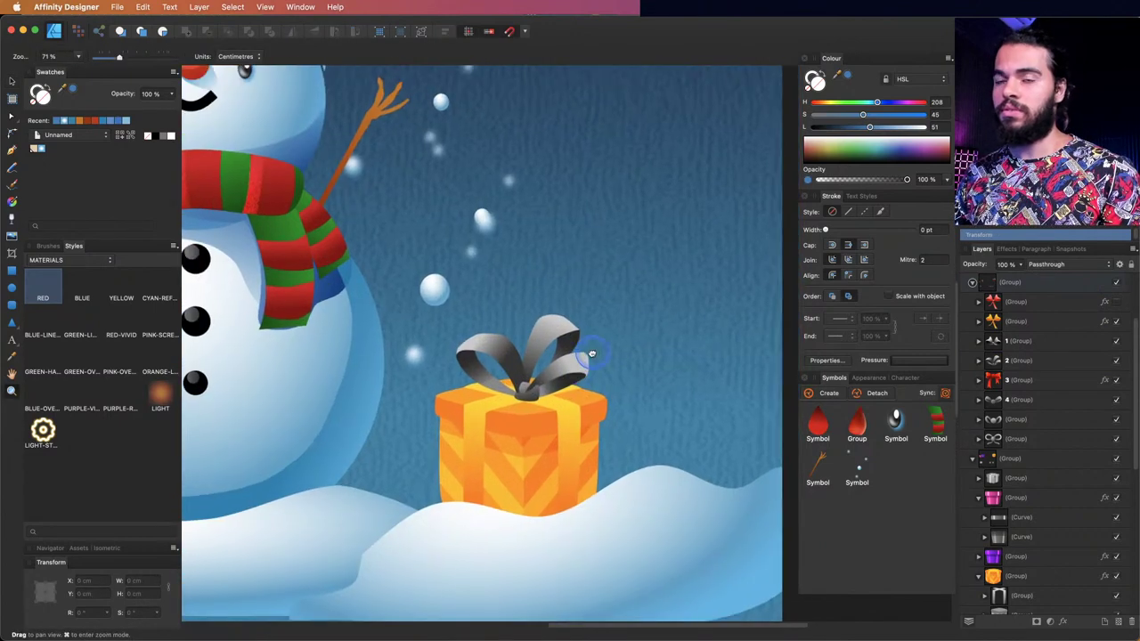
click(121, 326)
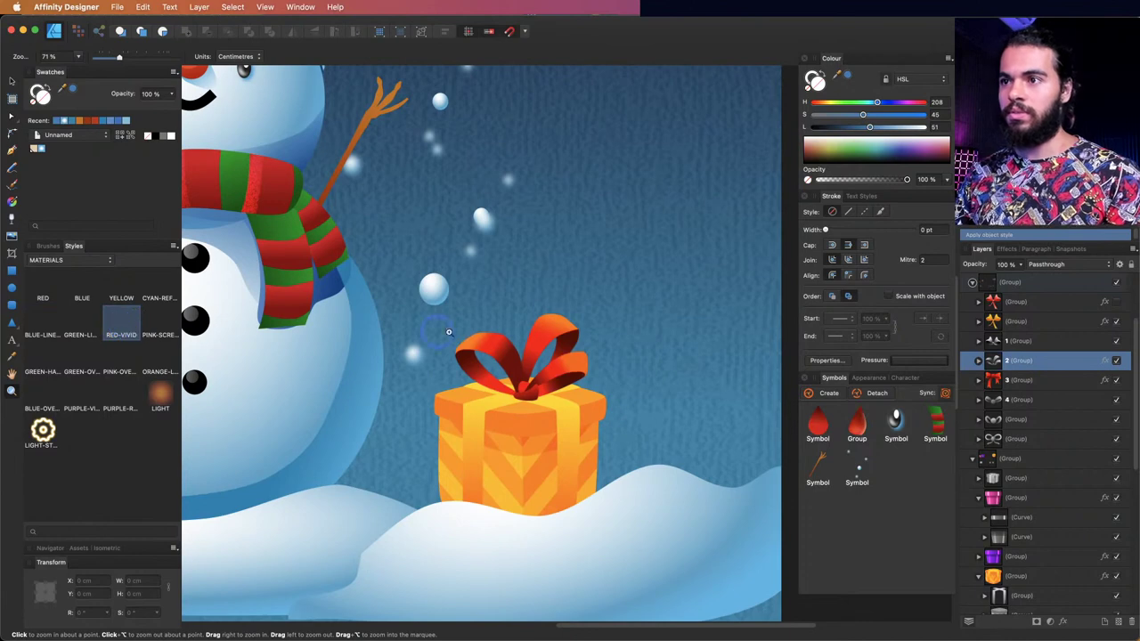
- Duplicate the orange gift box twice to its right, stacking one copy on the other, with the upper copy scaled to about 6.34 × 5.84 cm
click(558, 458)
drag(560, 457, 711, 329)
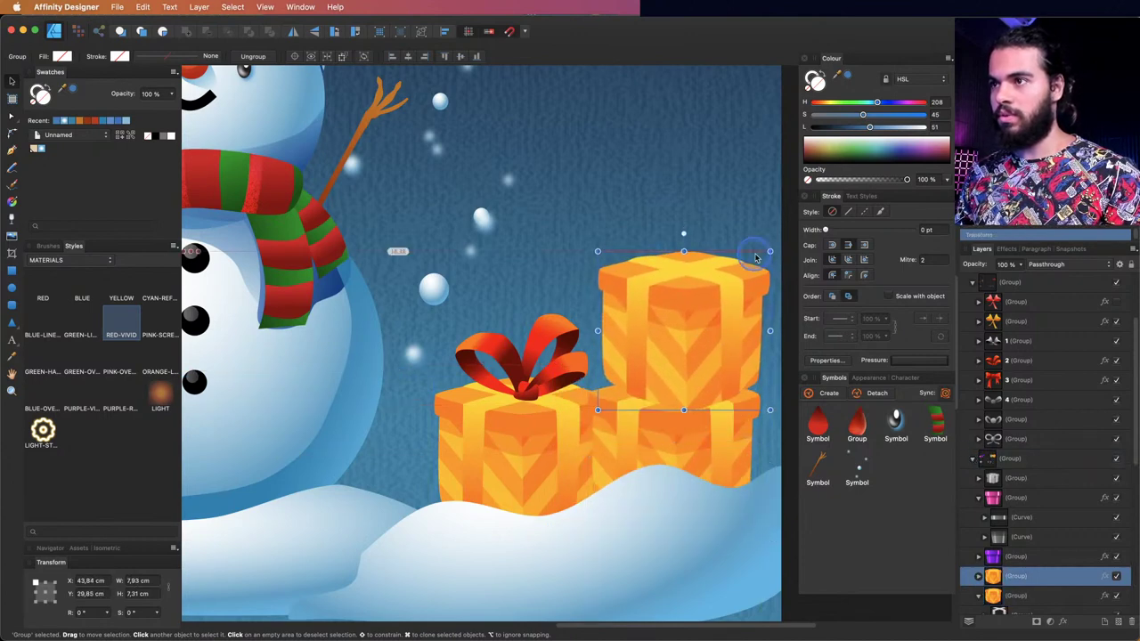
key(super+z)
key(super+shift+z)
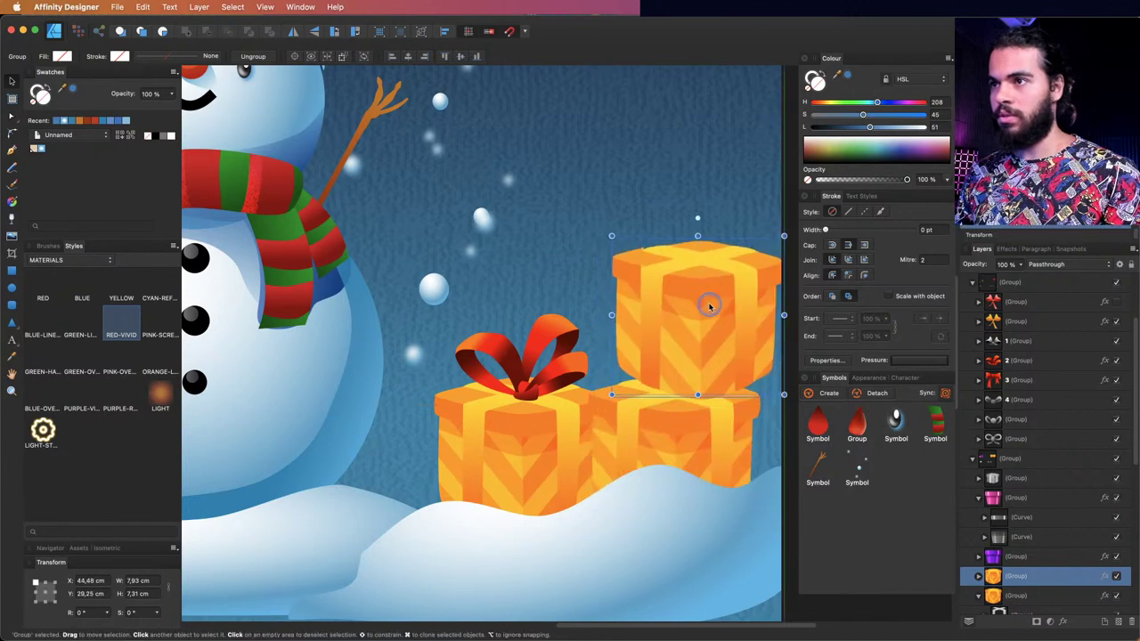
drag(781, 236, 748, 267)
drag(705, 312, 705, 331)
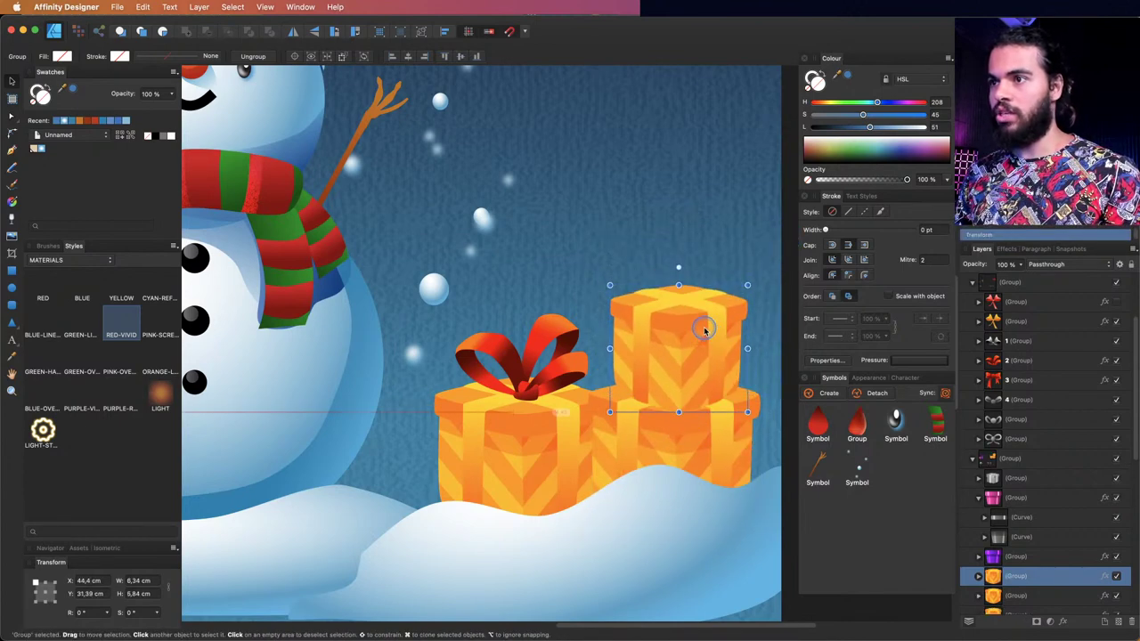
- Apply the cyan material style to the upper stacked gift box and the stronger pink PINK-OVE… style to the lower one
click(160, 298)
click(646, 433)
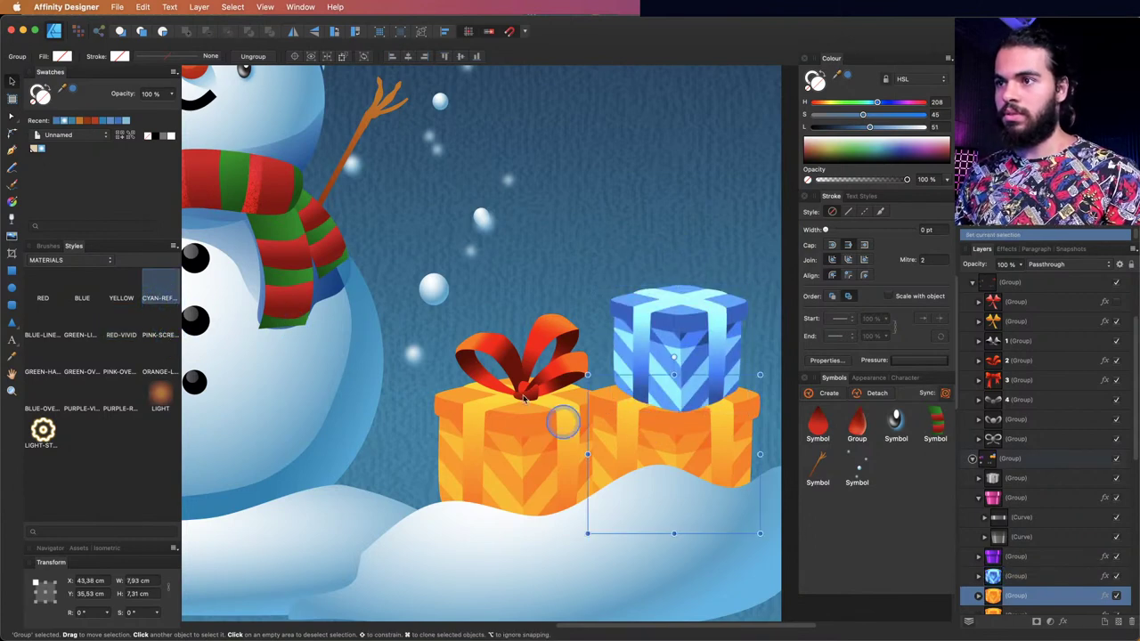
click(122, 294)
click(87, 289)
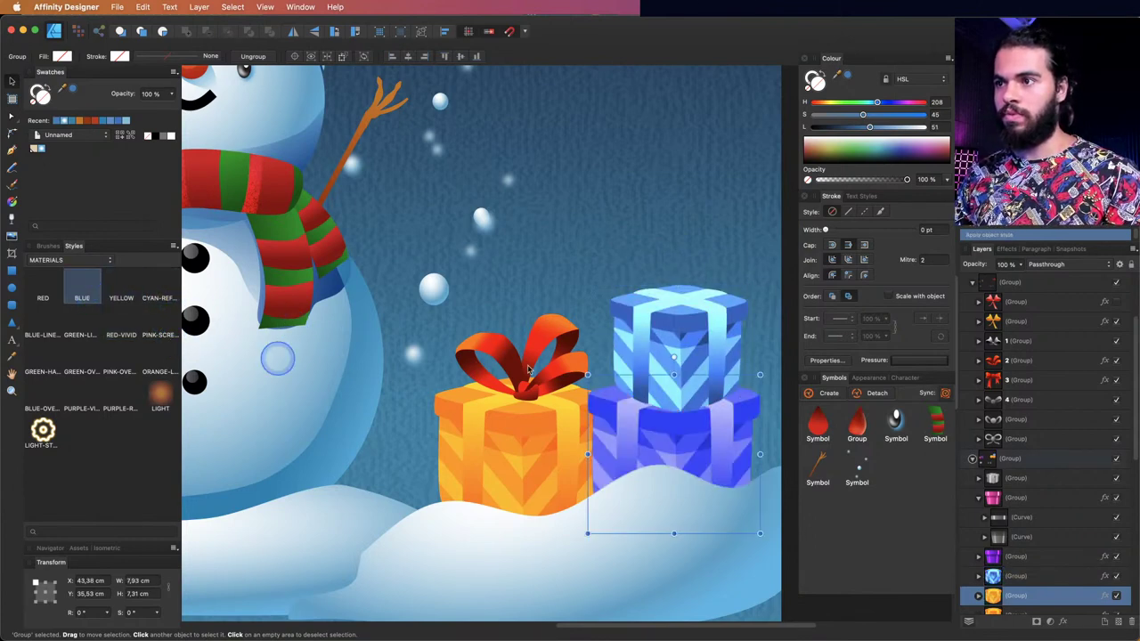
click(157, 332)
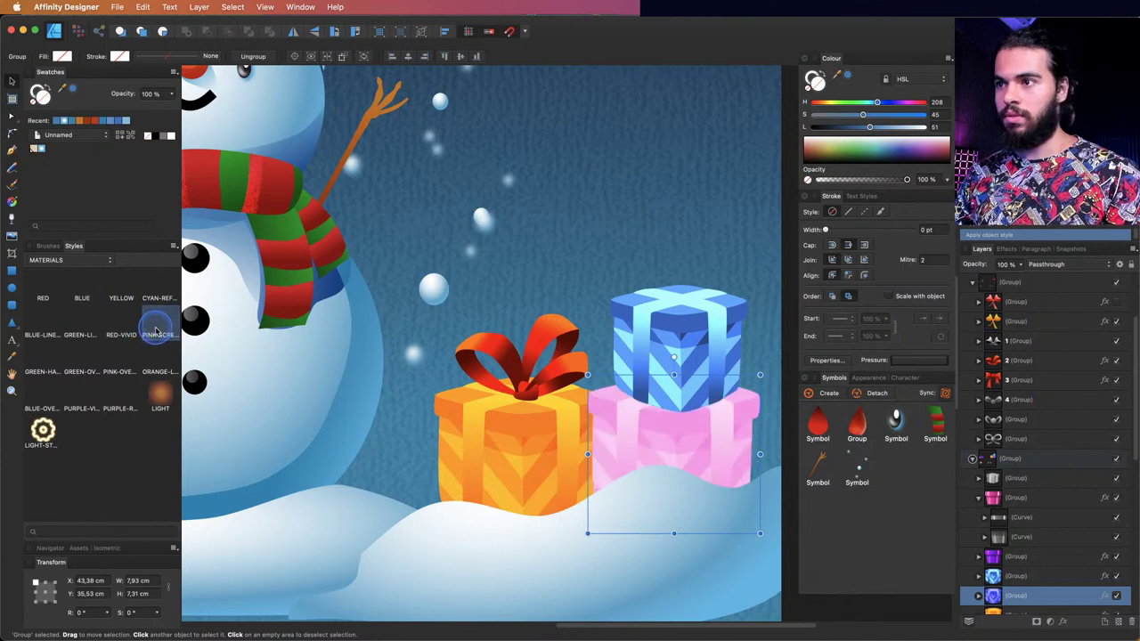
click(121, 367)
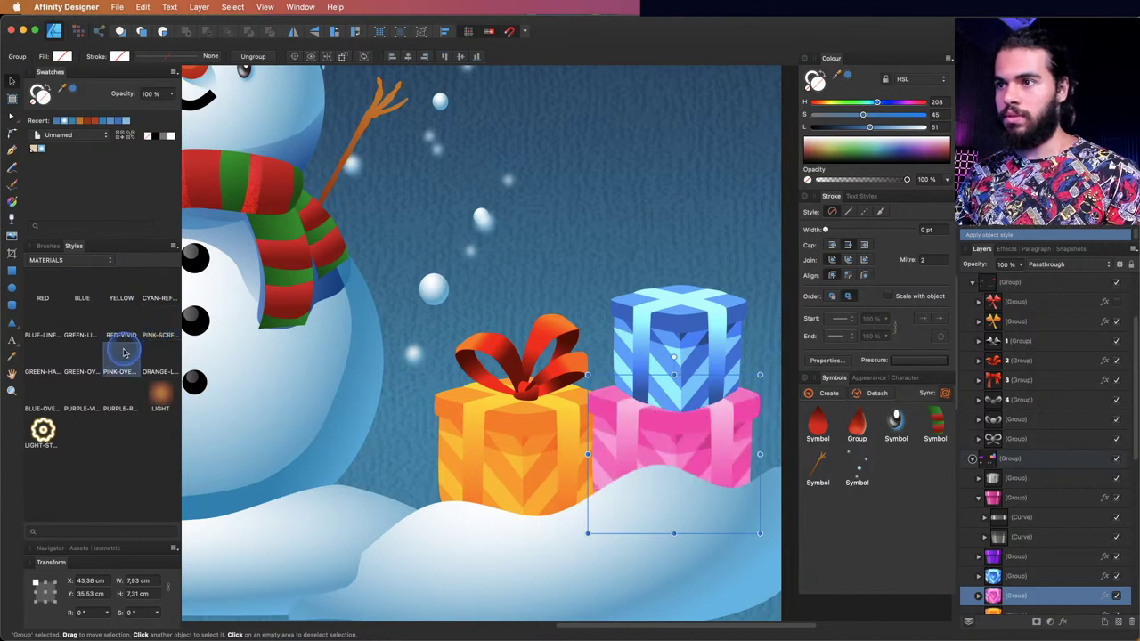
- Show the hidden red bow again and place it on the blue gift box, scaled to about 7.15 × 6.9 cm
scroll(553, 298, right, 3)
click(623, 328)
scroll(623, 327, right, 3)
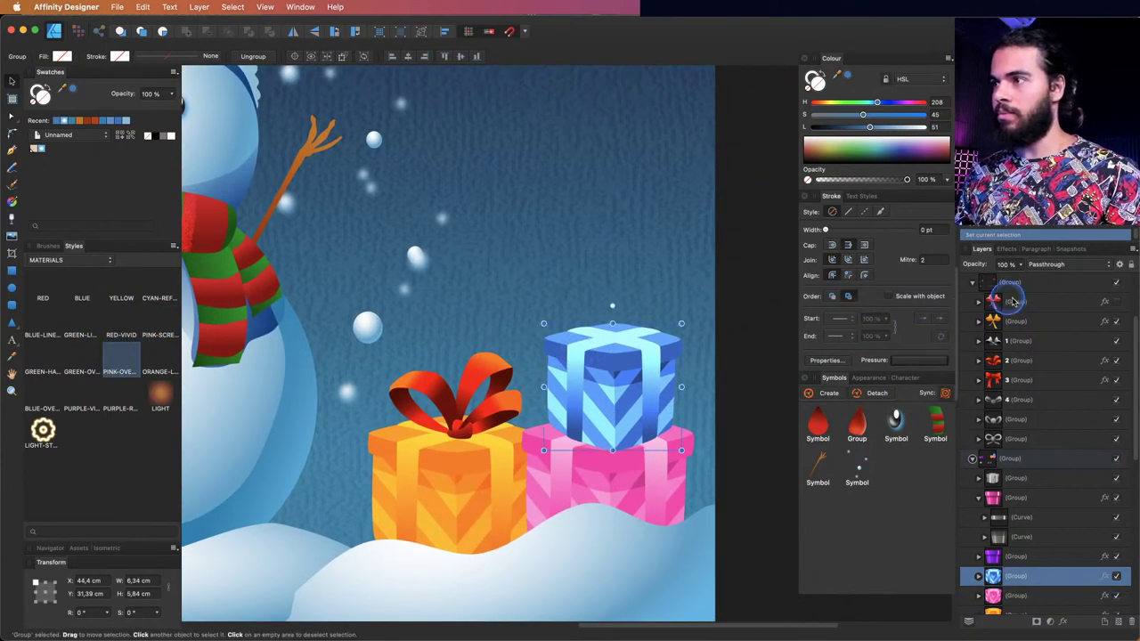
click(1115, 301)
drag(486, 409, 655, 320)
double_click(497, 414)
drag(702, 261, 686, 272)
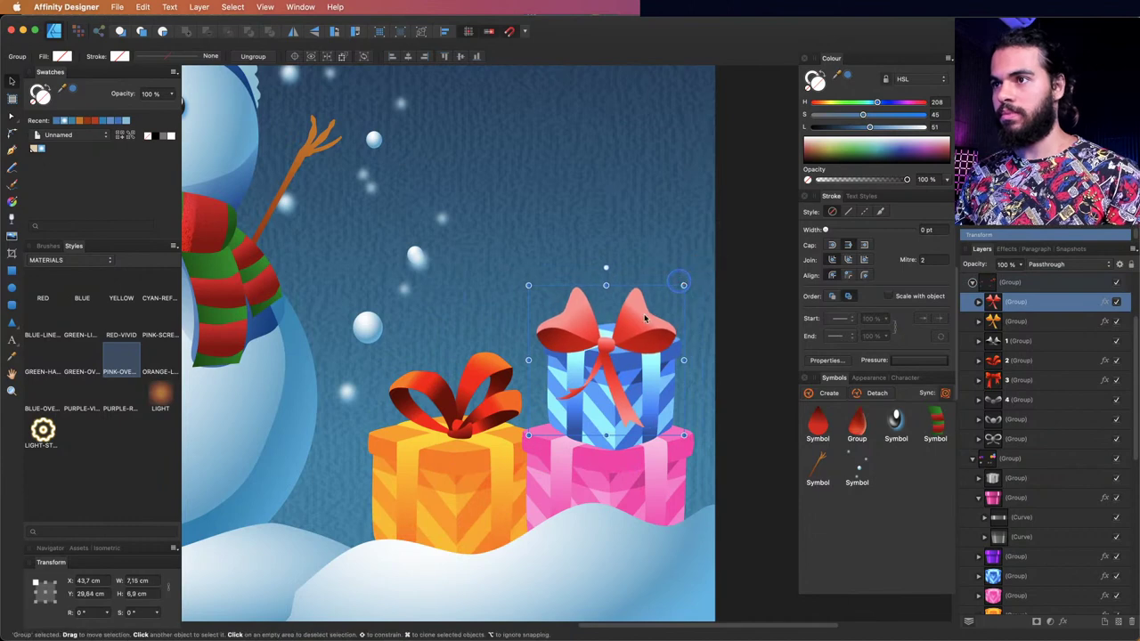
- Review the whole snowman illustration with the interface hidden
key(z)
drag(450, 357, 565, 388)
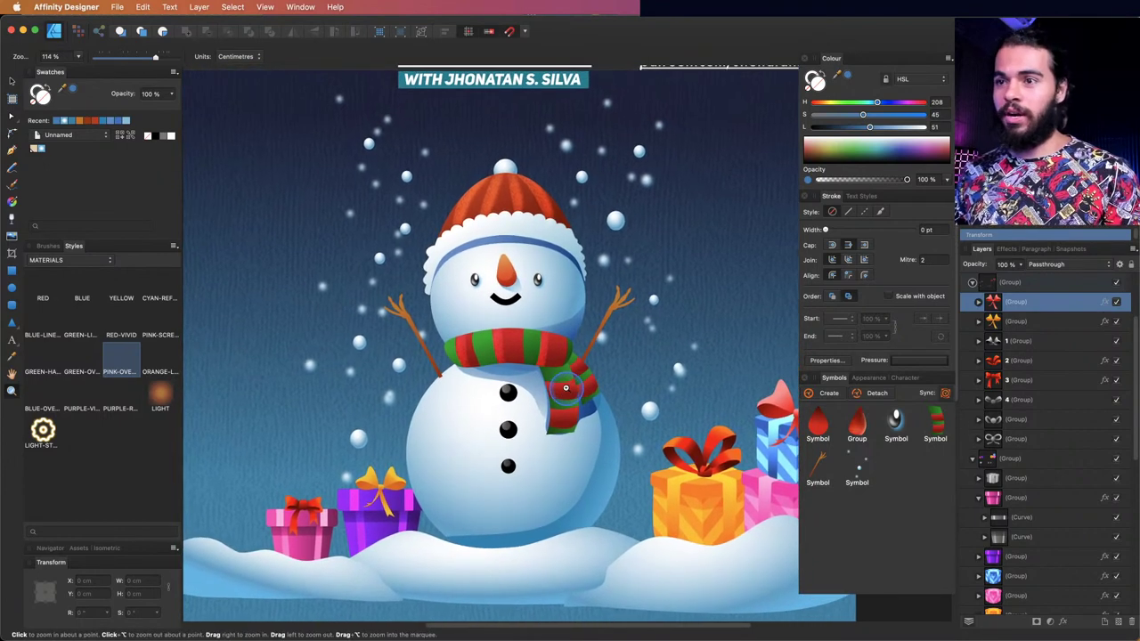
drag(513, 260, 509, 268)
key(Tab)
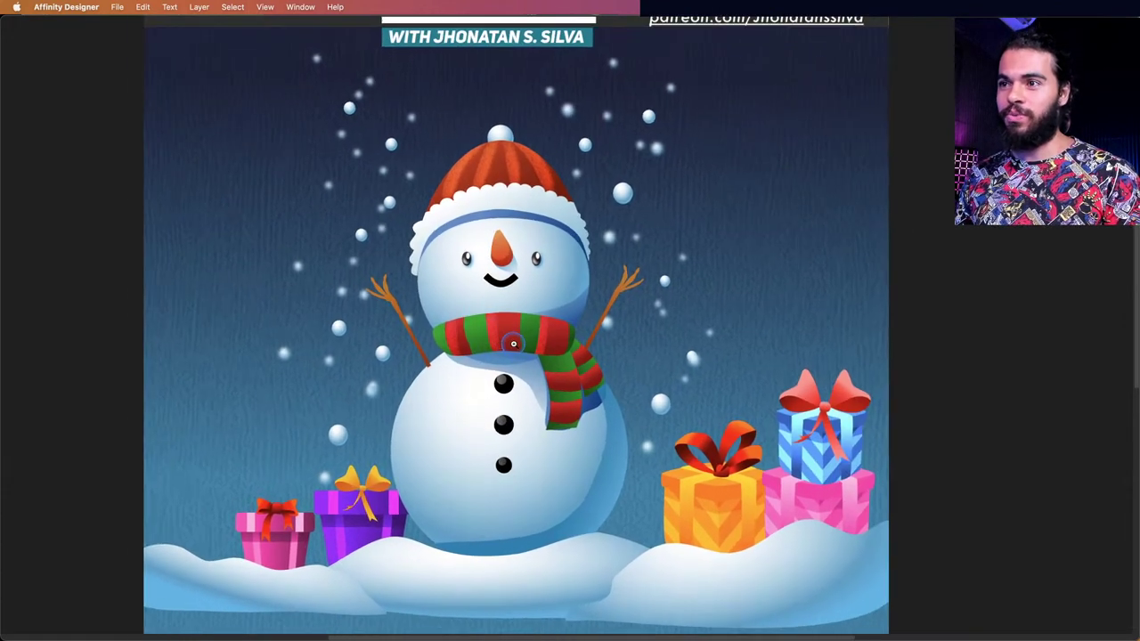
drag(513, 344, 501, 344)
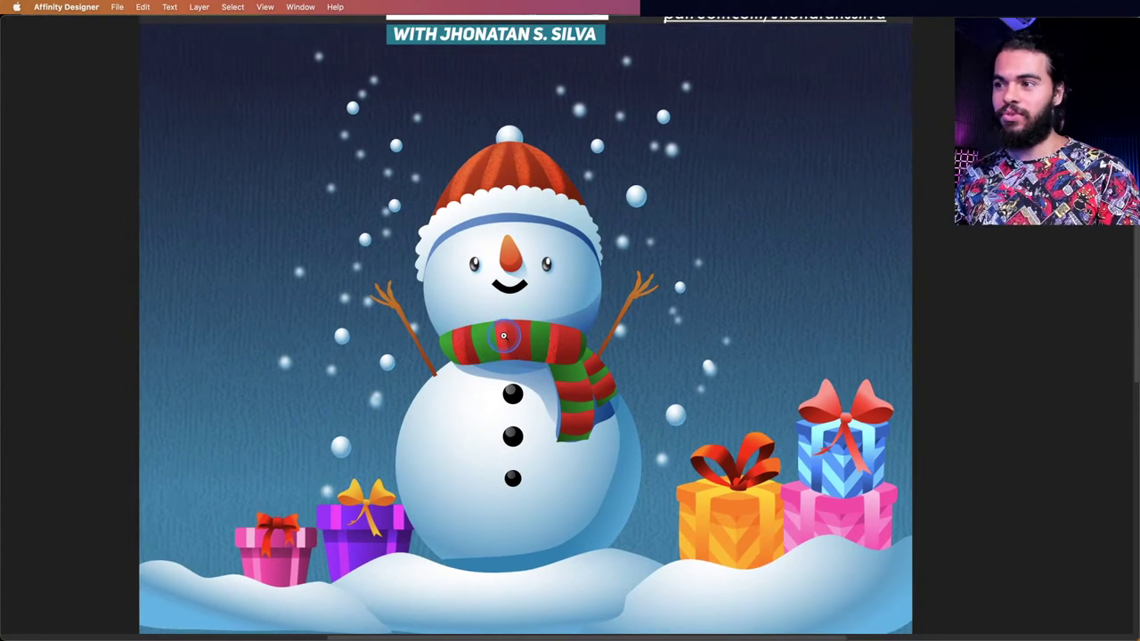
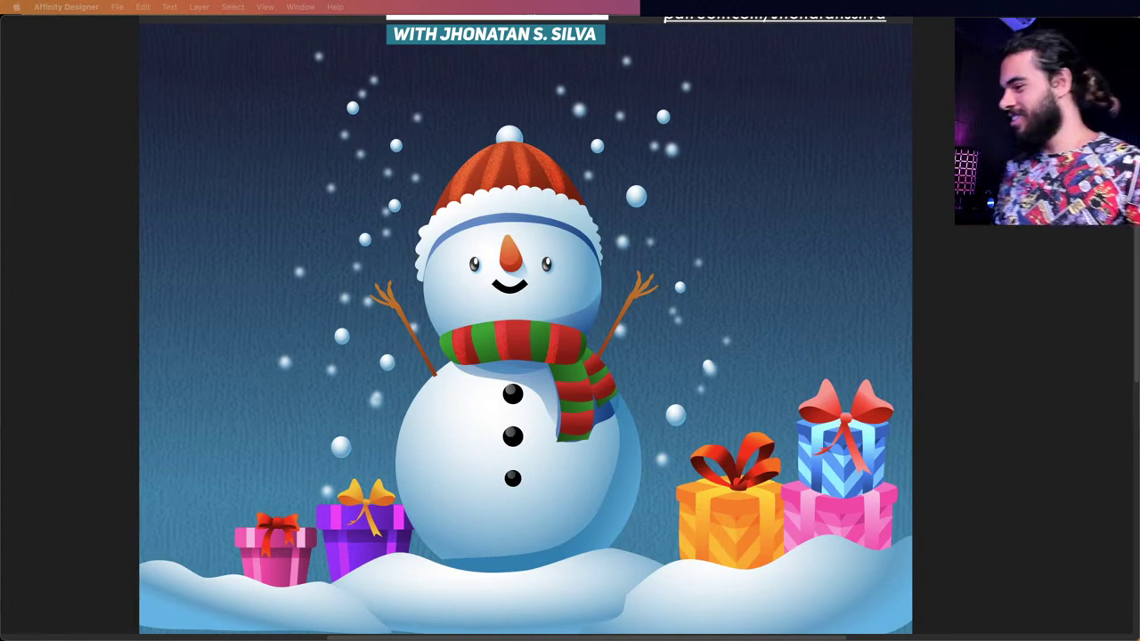
- Bring up the YouTube Studio browser window to check the live chat, and return to the Affinity Designer illustration
click(602, 196)
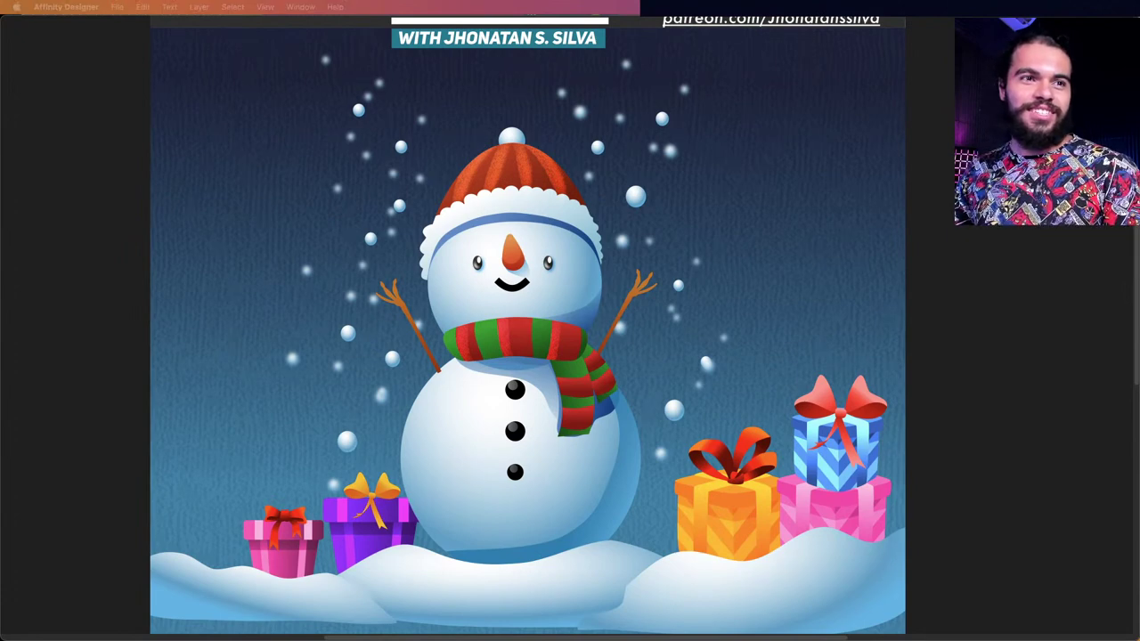
drag(0, 165, 510, 158)
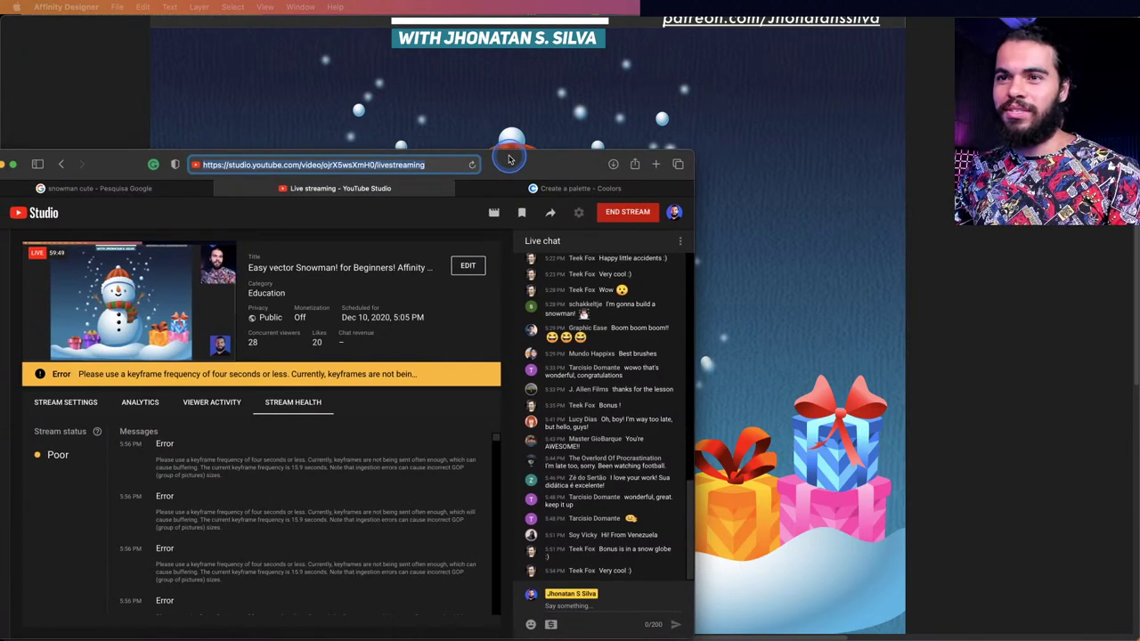
key(super+h)
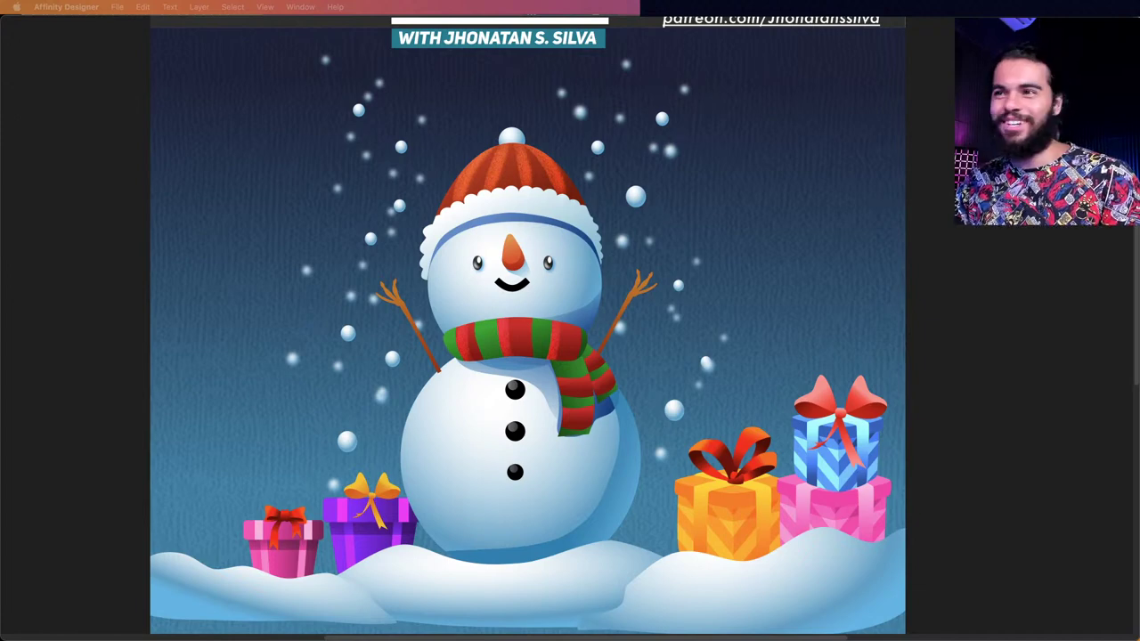
click(481, 214)
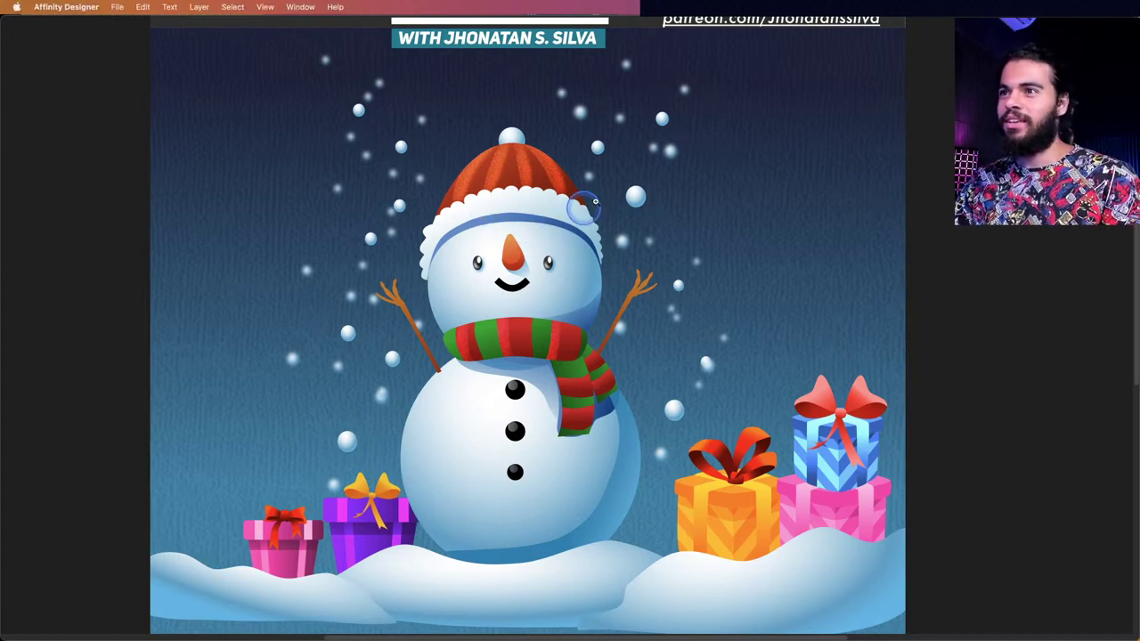
- Restore the interface and duplicate the snowflake group twice, spreading the copies to both sides of the snowman
key(Tab)
scroll(624, 204, up, 2)
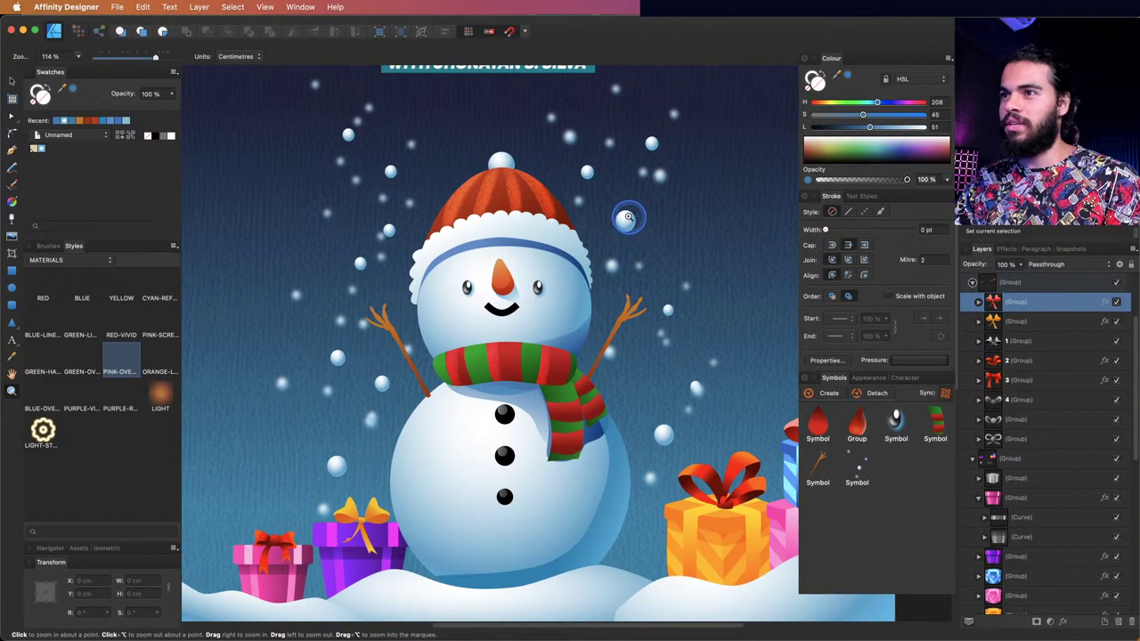
alt+click(624, 219)
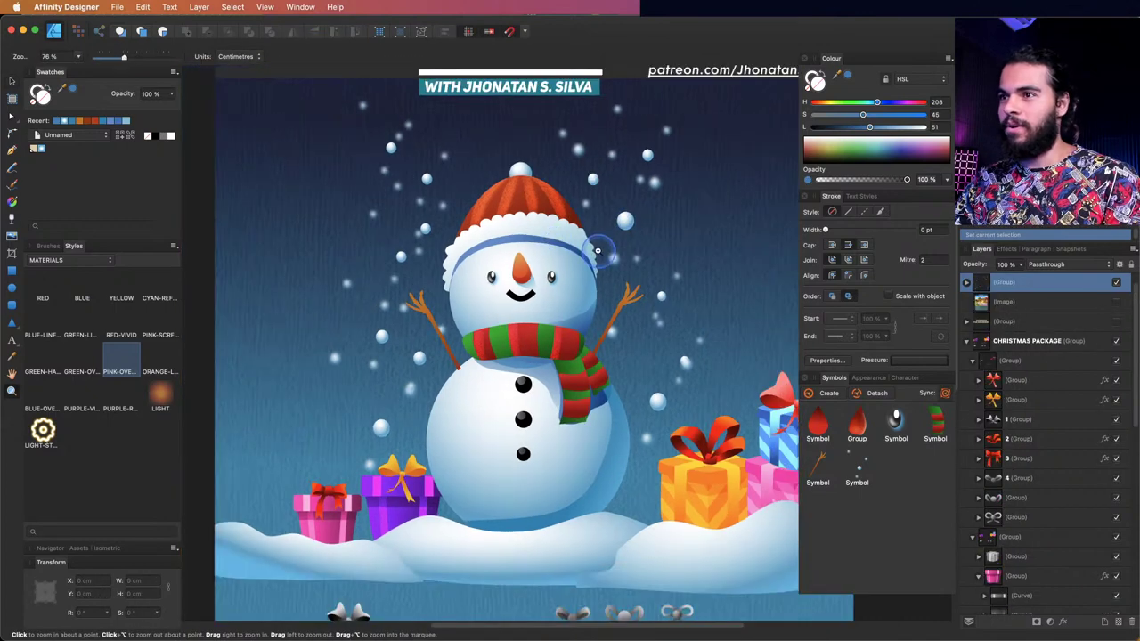
scroll(595, 254, down, 3)
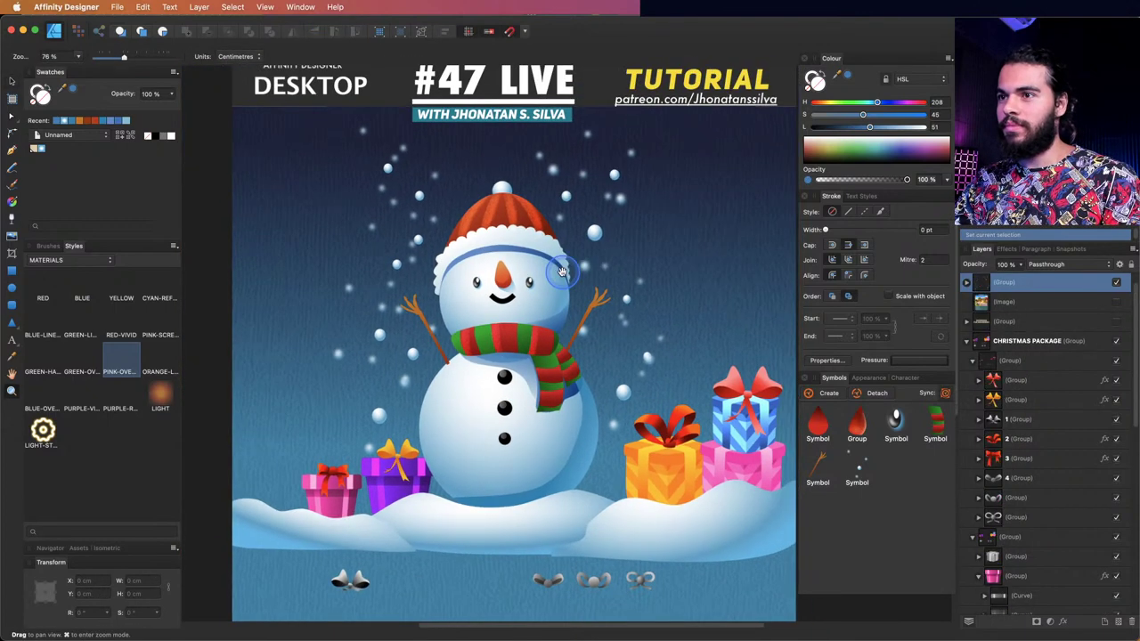
drag(562, 271, 551, 275)
key(v)
click(573, 270)
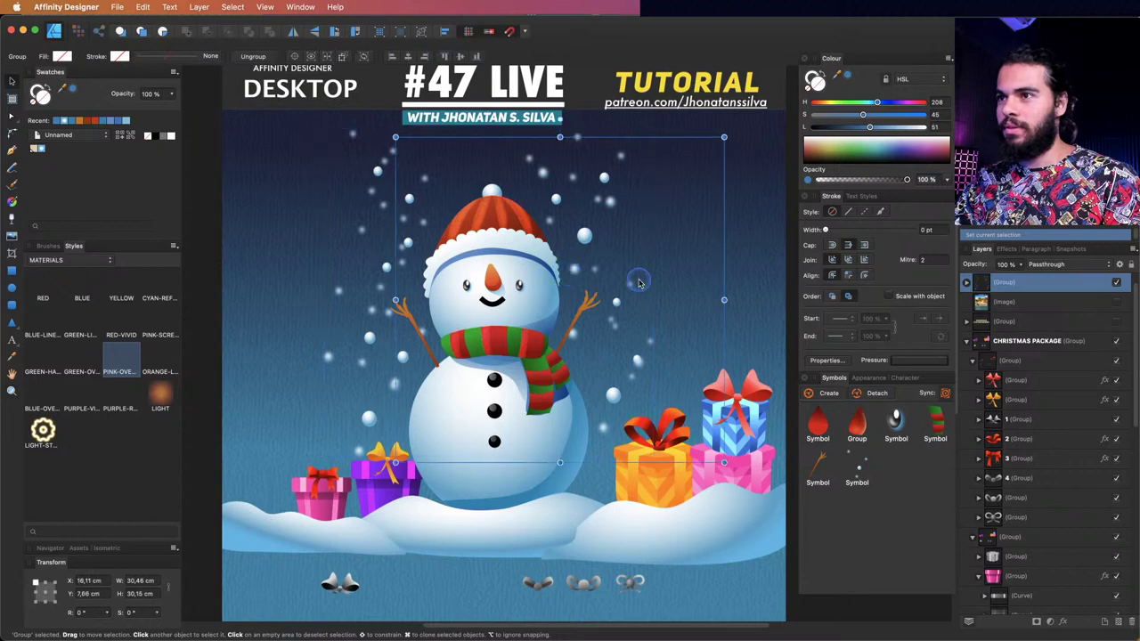
drag(639, 283, 497, 281)
- Examine the snowman, gifts and denser snowfall up close with the interface hidden
key(space)
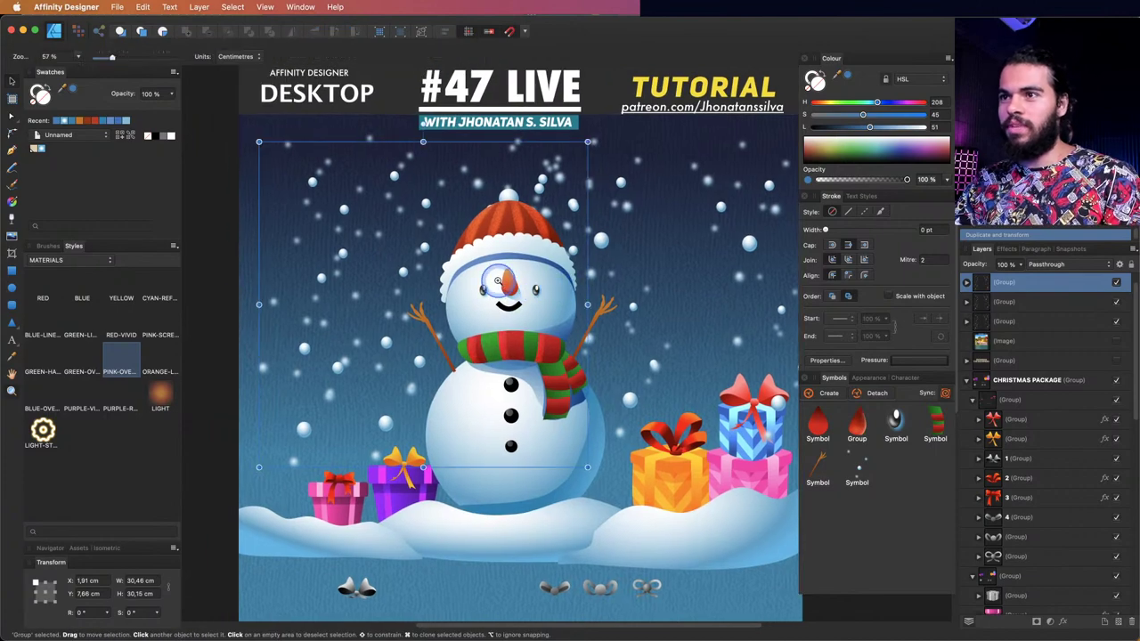
click(498, 282)
click(521, 289)
key(Tab)
click(561, 301)
click(572, 306)
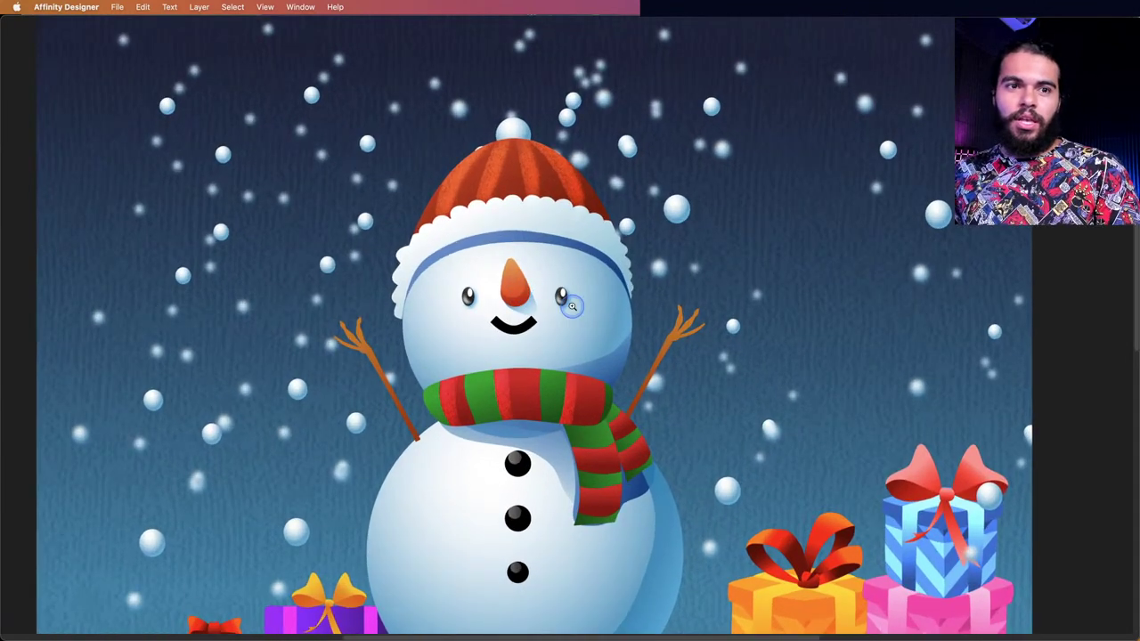
drag(572, 306, 581, 221)
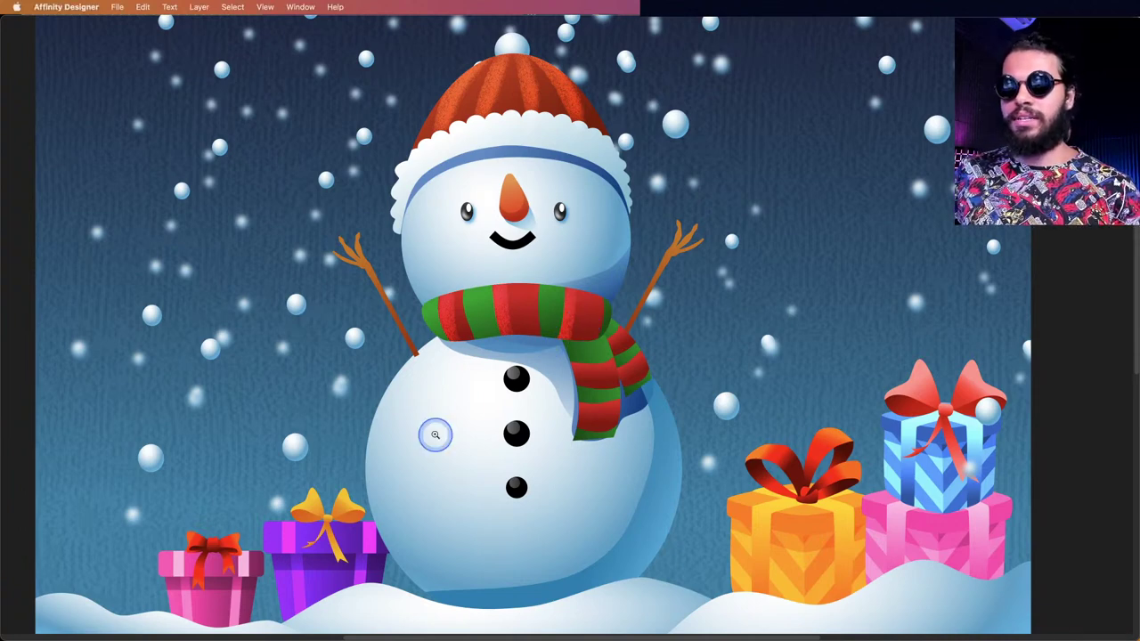
scroll(434, 434, down, 2)
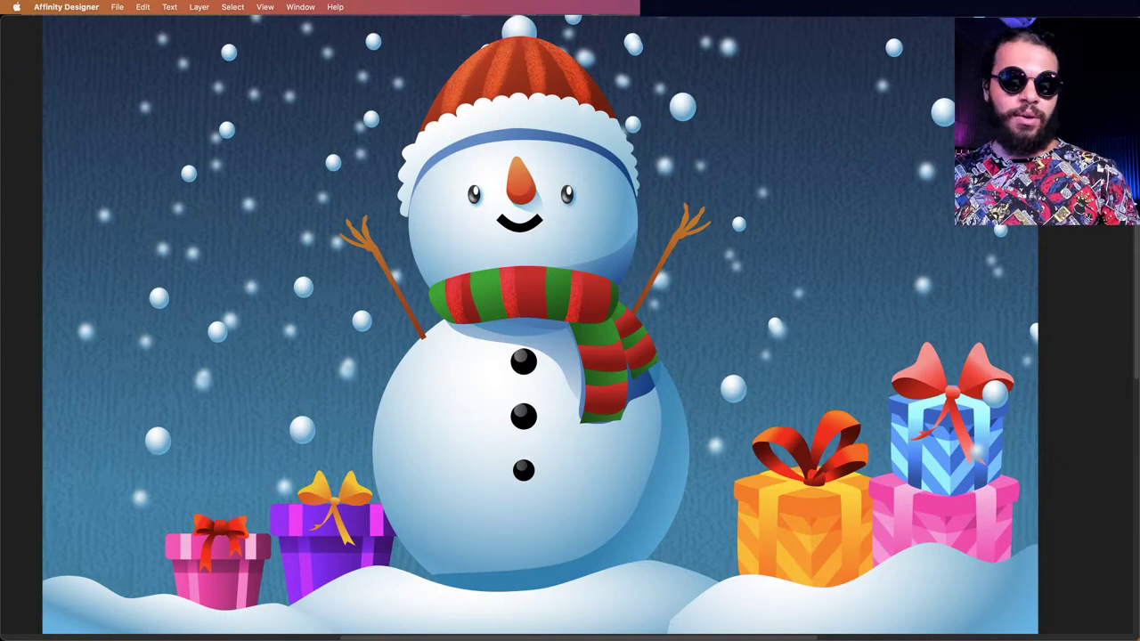
- Switch to Affinity Publisher and look through the Affinity Designer Essentials iPad guide from its cover to the table of contents
key(Tab)
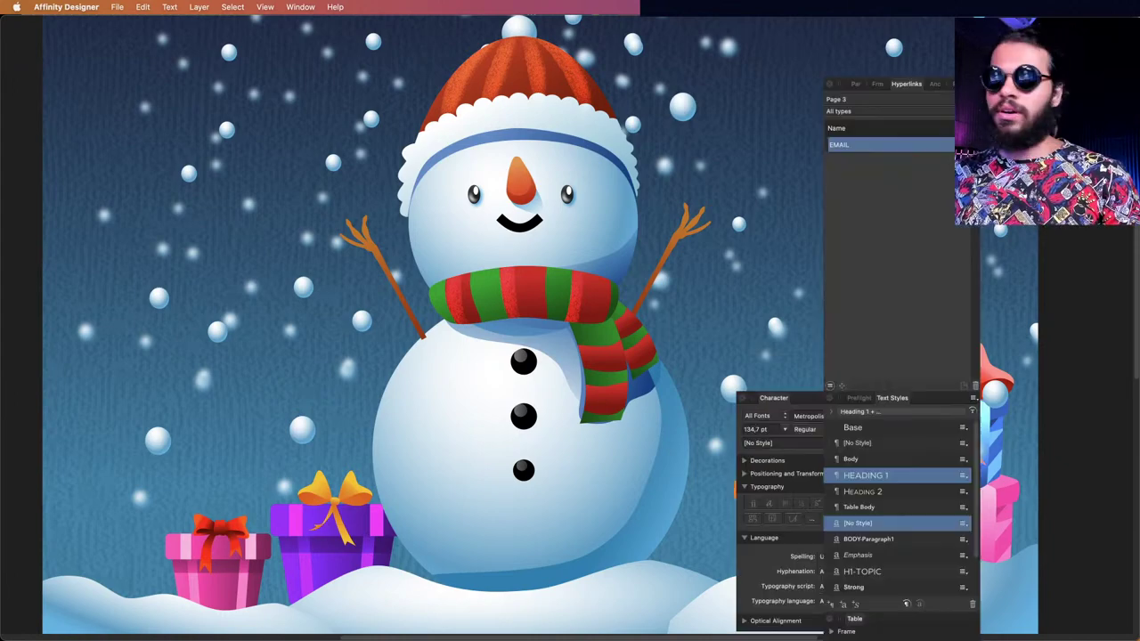
key(super+Tab)
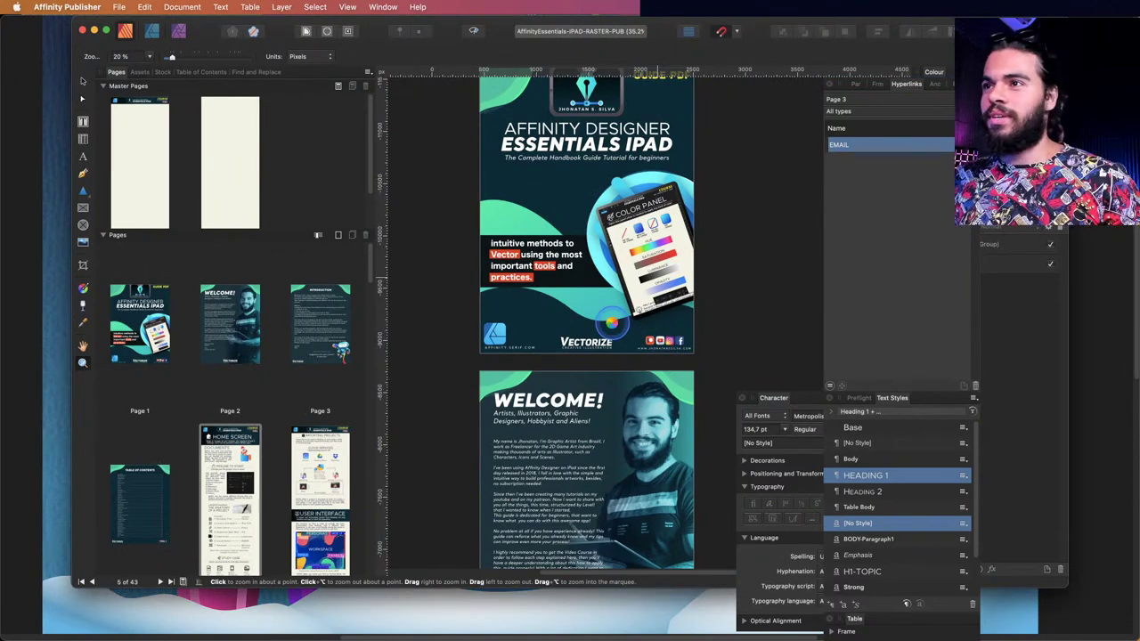
drag(606, 217, 602, 278)
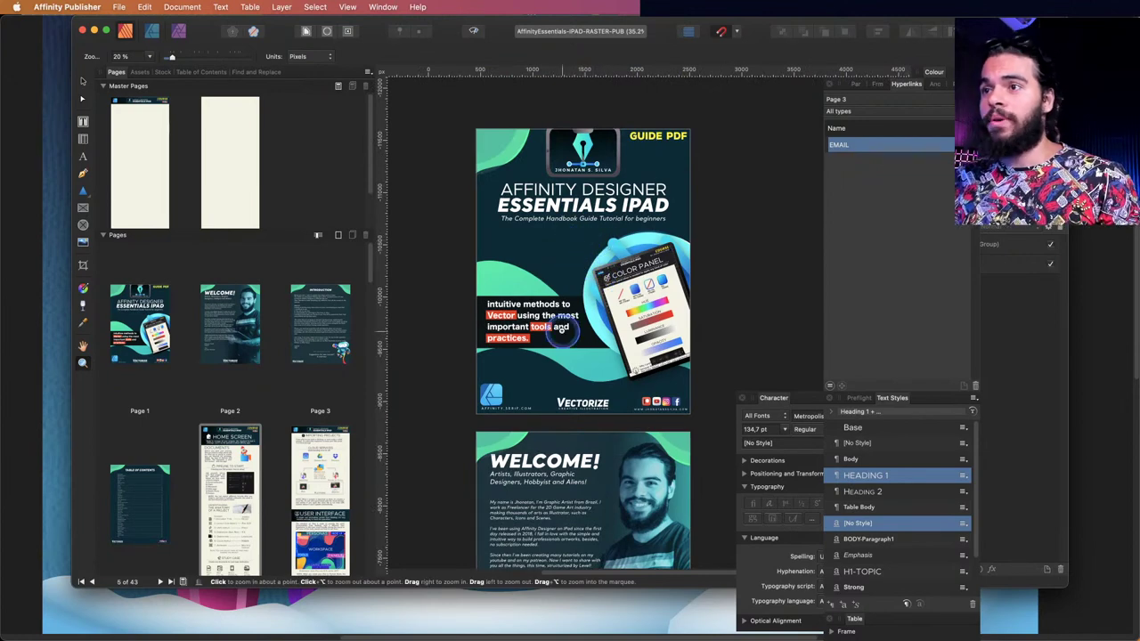
drag(559, 333, 548, 235)
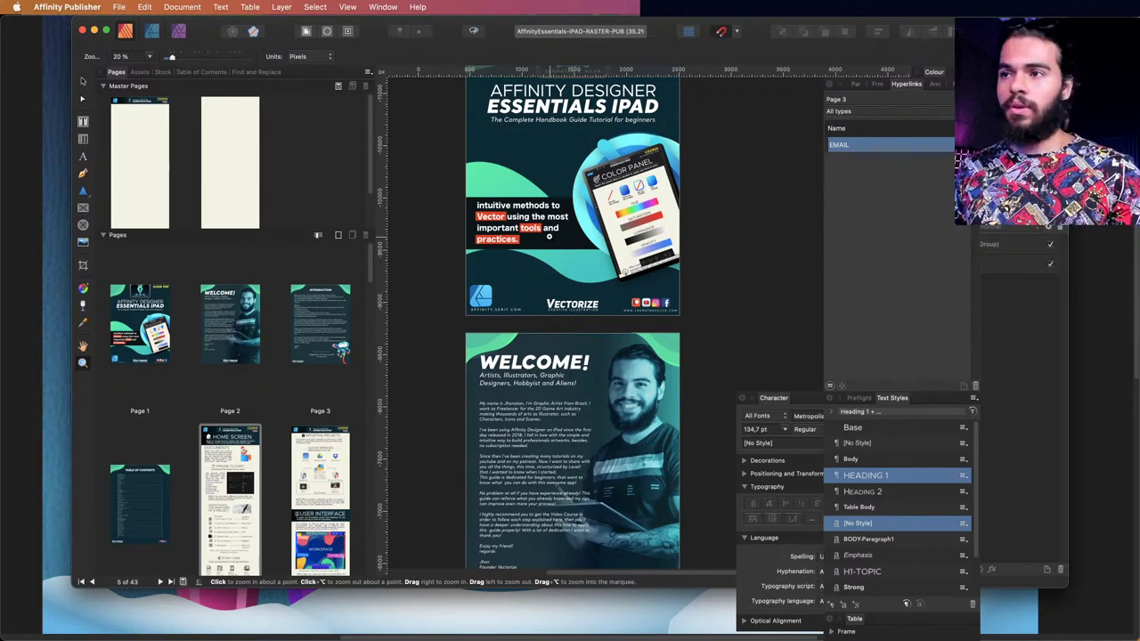
drag(578, 329, 578, 291)
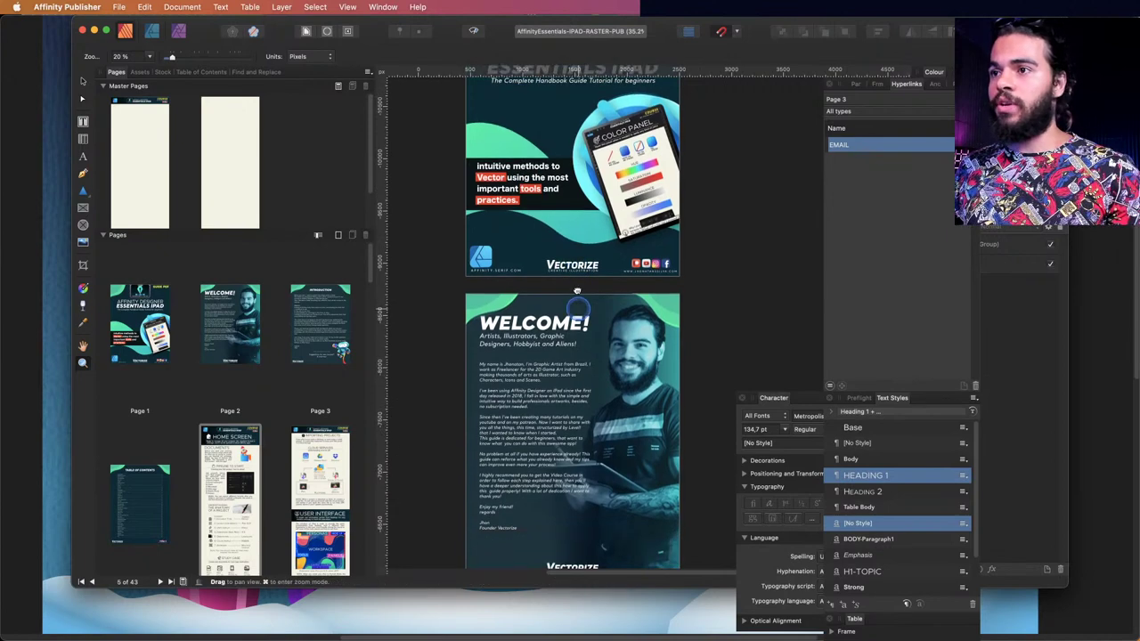
scroll(577, 294, down, 5)
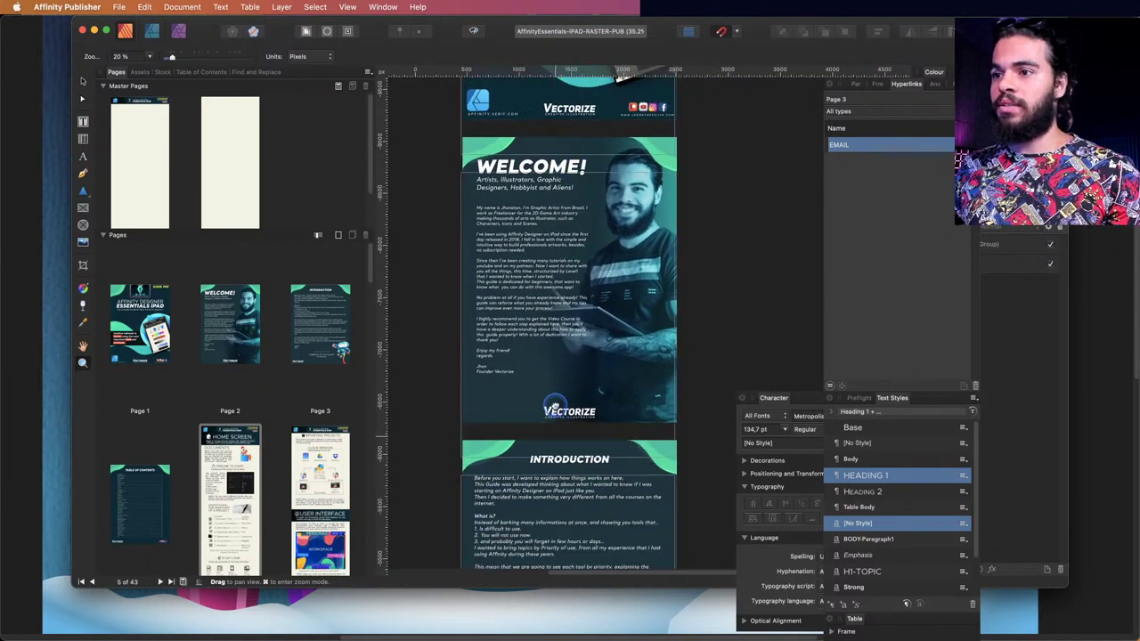
scroll(554, 406, down, 5)
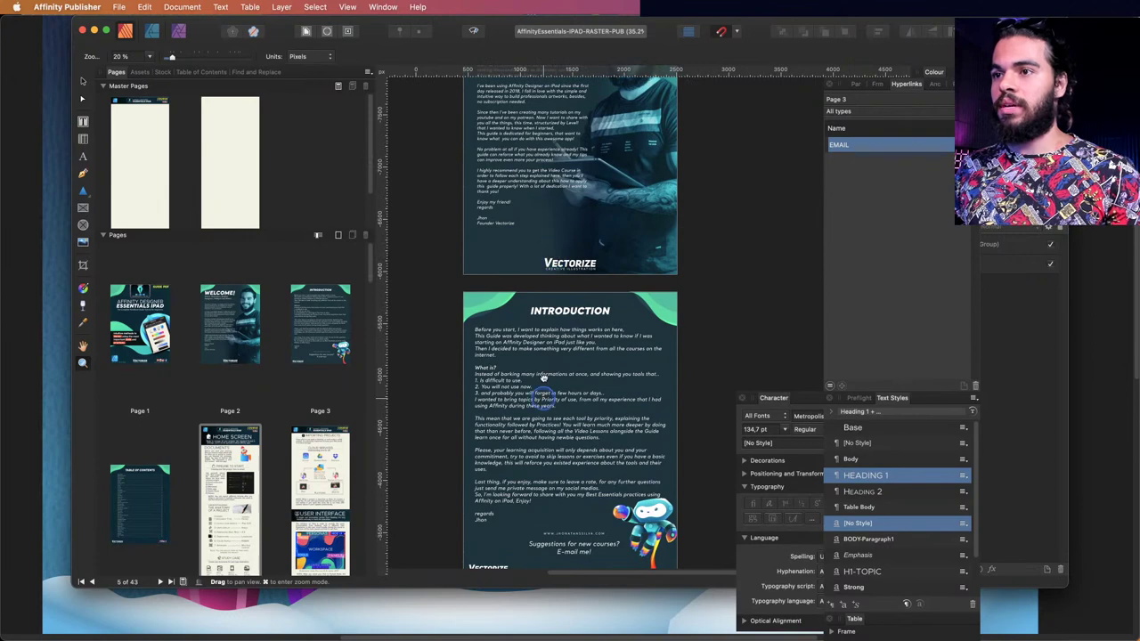
scroll(544, 379, down, 5)
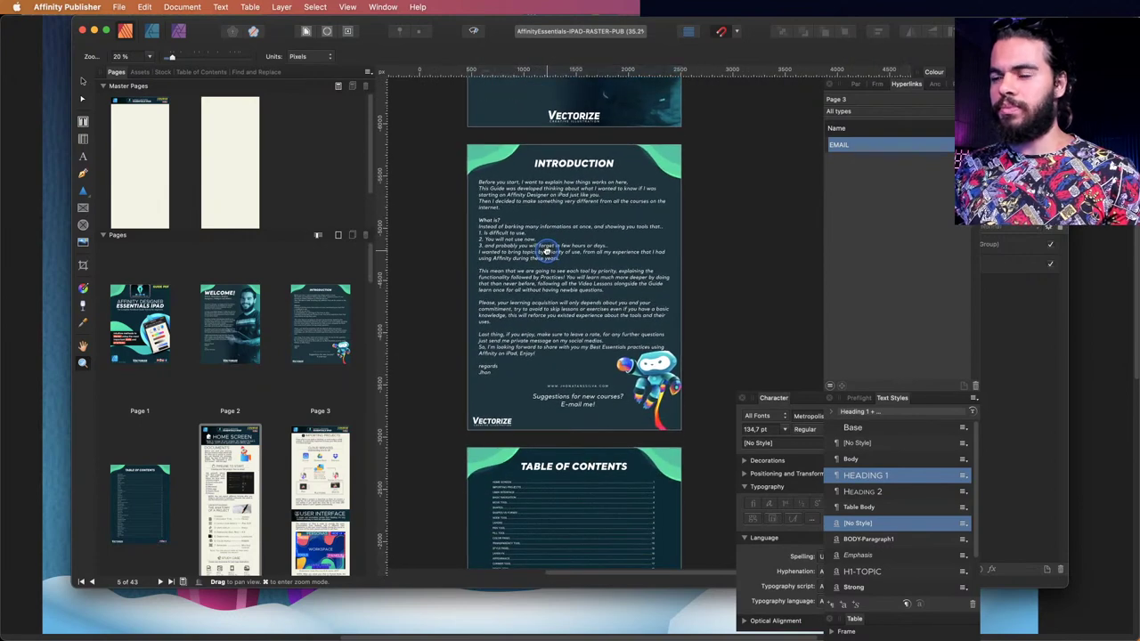
scroll(539, 254, down, 4)
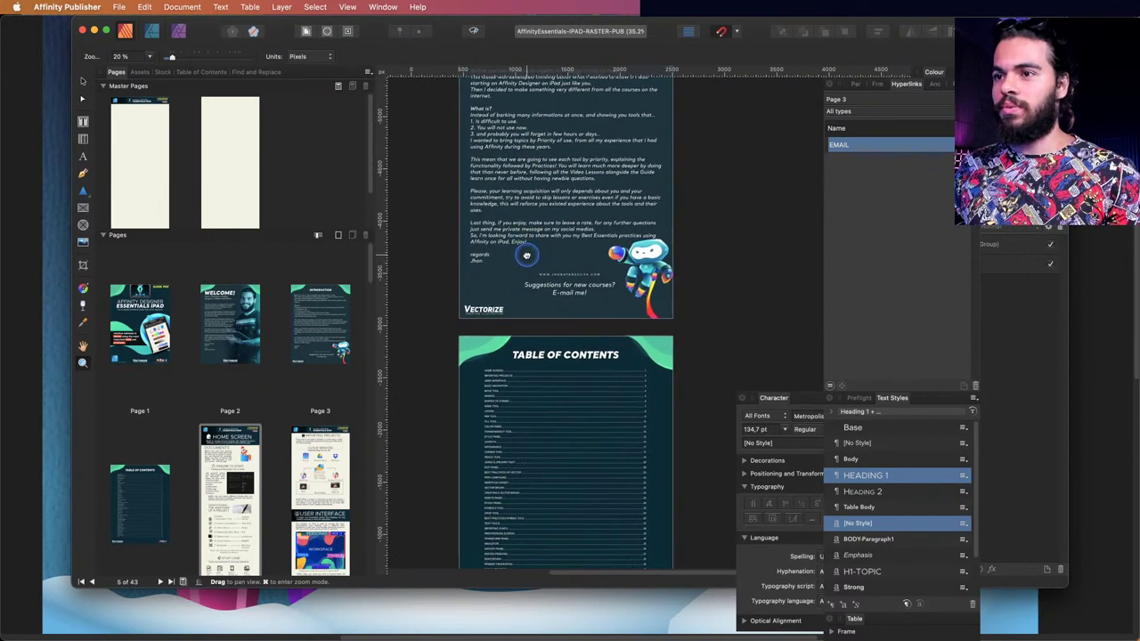
drag(522, 427, 572, 253)
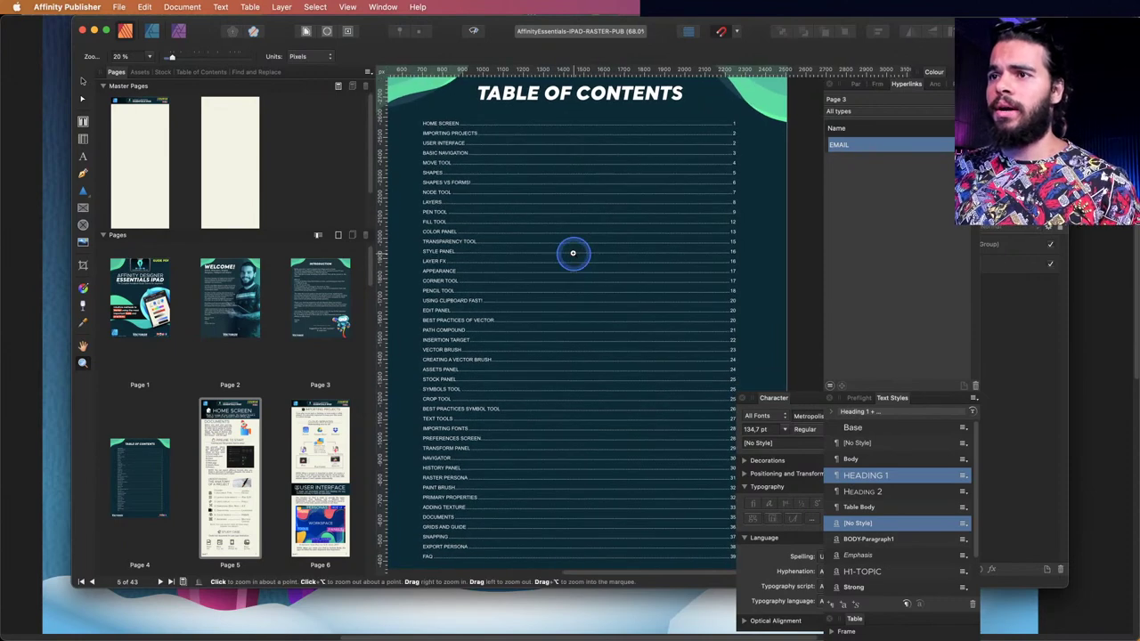